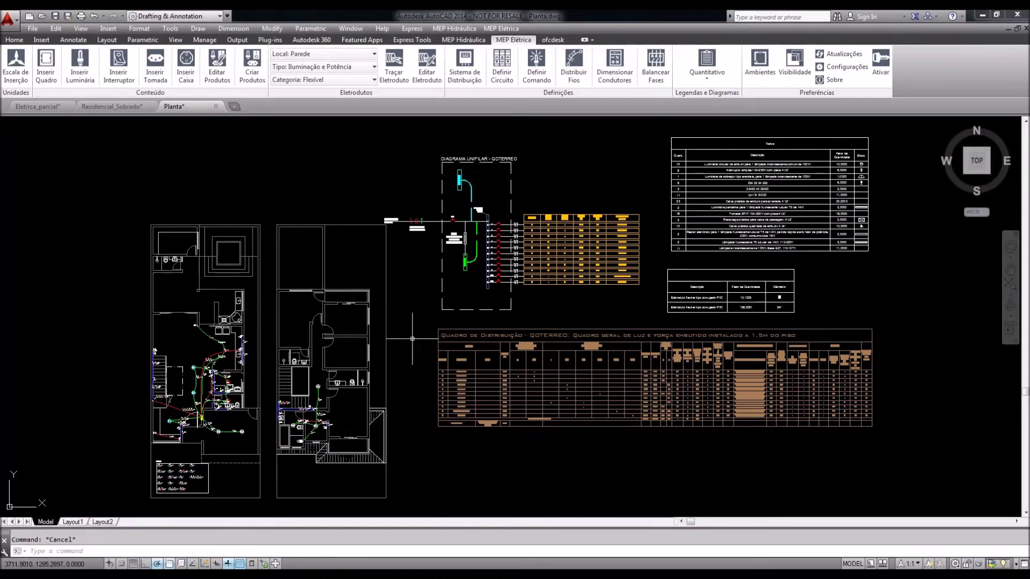
Examine the ground-floor plan's conduits, circuit labels and wiring around the yellow distribution board beside the entrance door
middle_click_drag(412, 338, 439, 316)
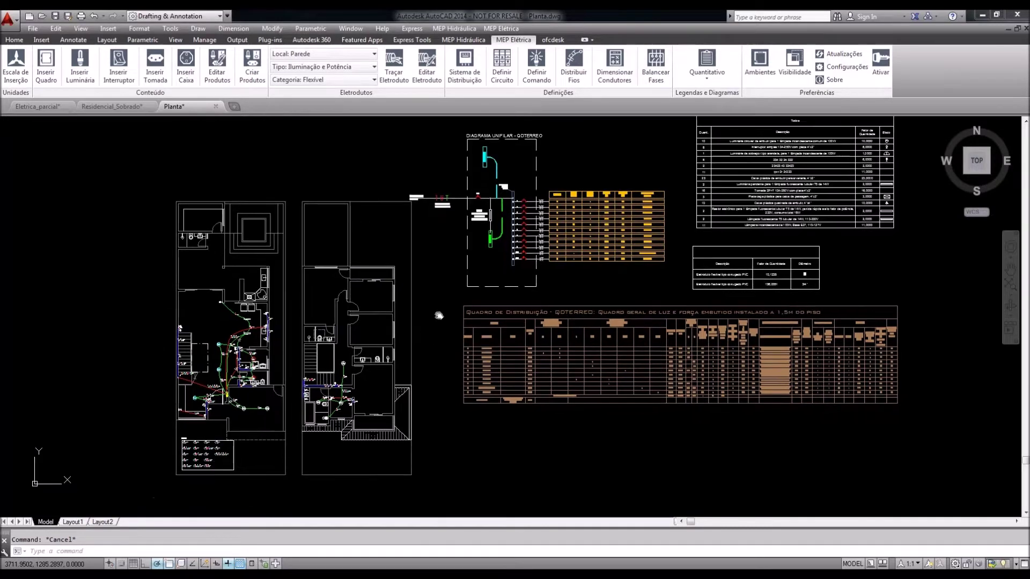
scroll(202, 397, "up", 4)
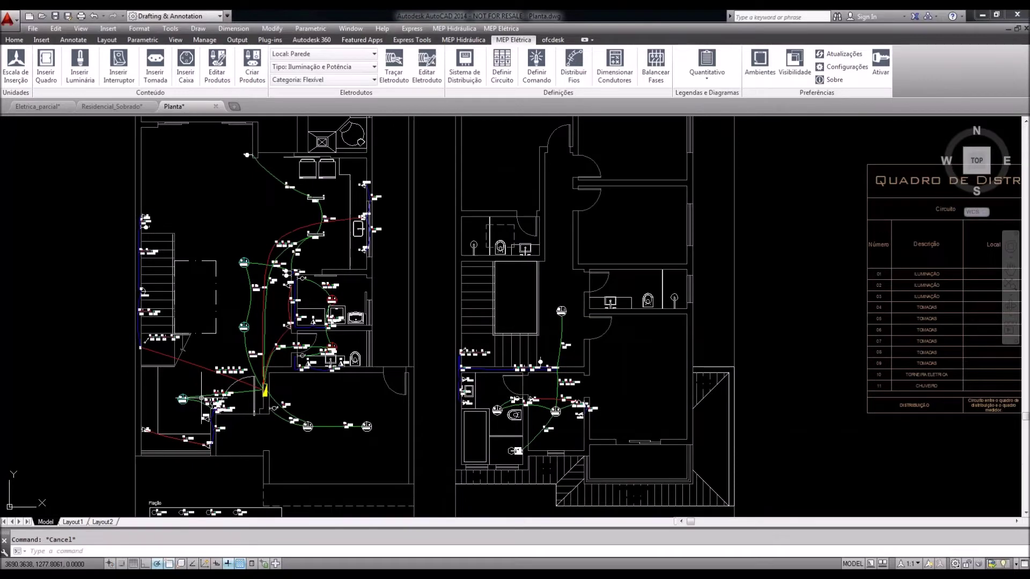
scroll(202, 398, "up", 2)
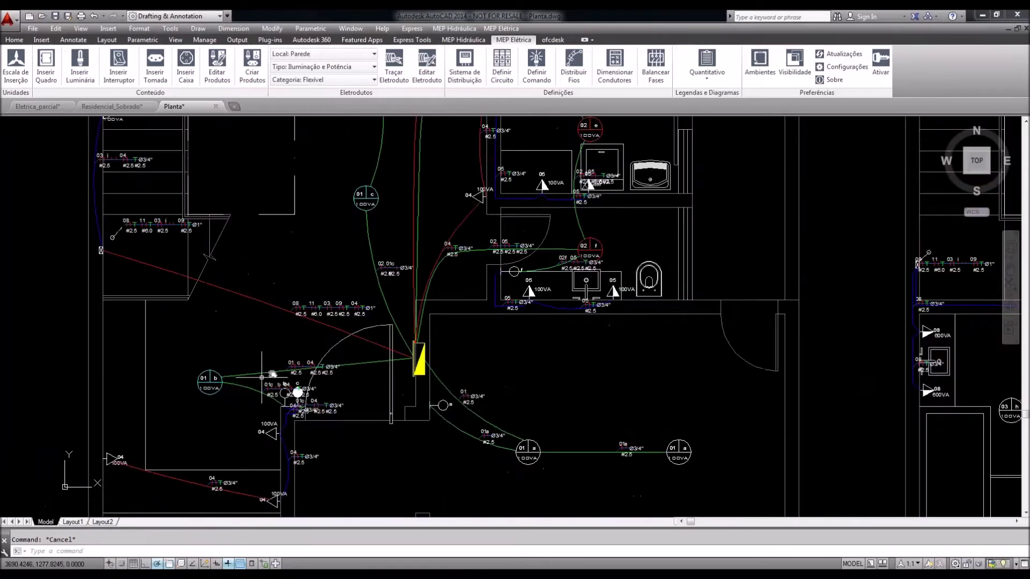
middle_click_drag(261, 377, 232, 345)
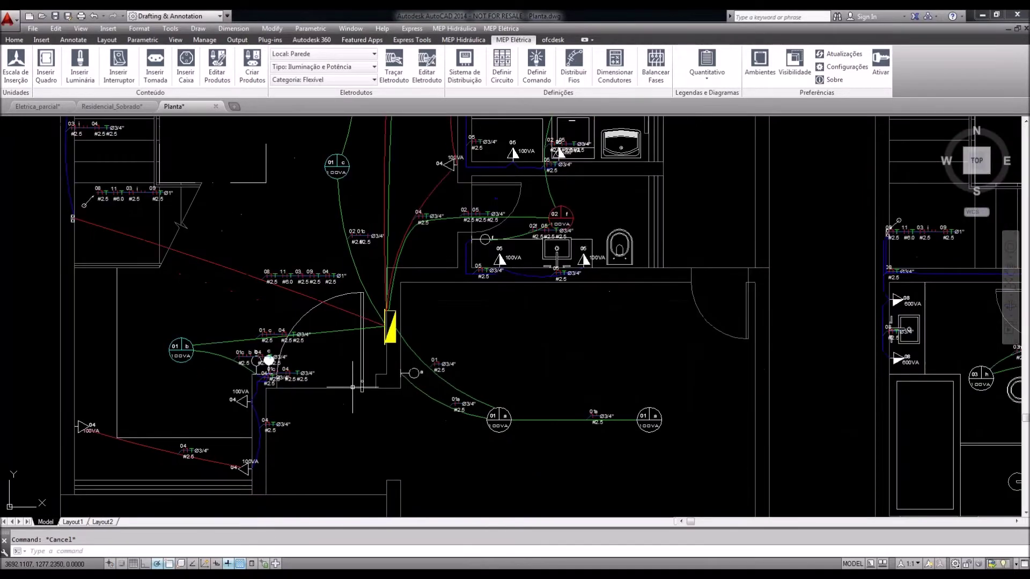
middle_click_drag(352, 387, 367, 418)
scroll(306, 397, "up", 2)
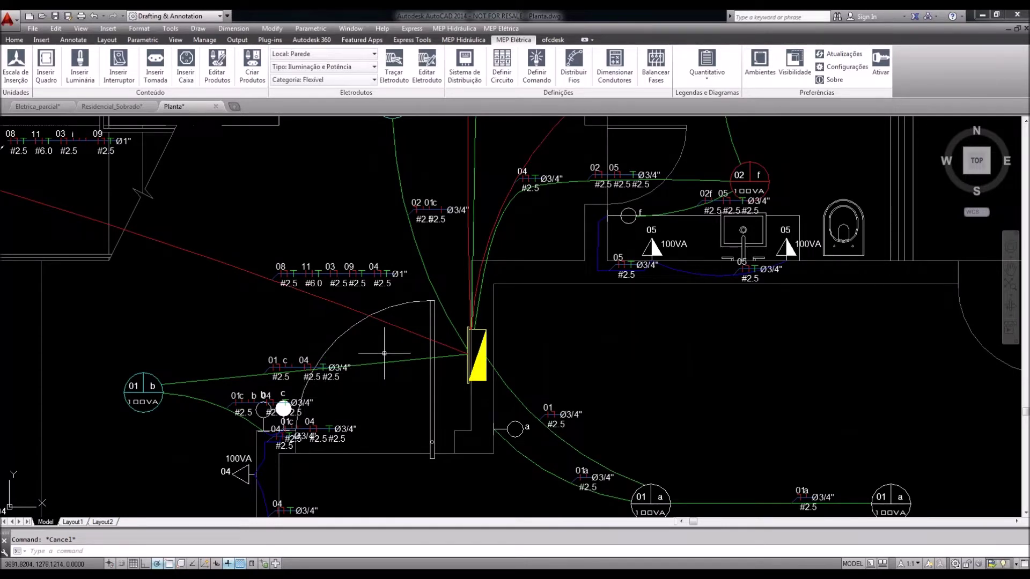
middle_click_drag(384, 353, 364, 380)
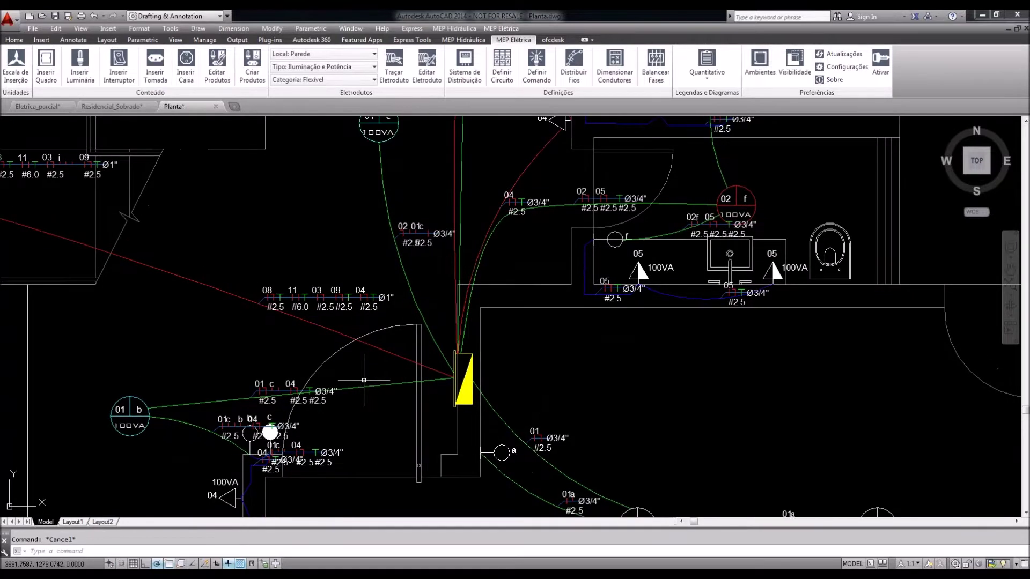
Examine the upper-floor plan's lighting points, outlets and conduit runs around the bathroom and the adjoining rooms
scroll(364, 380, "down", 5)
middle_click_drag(490, 361, 369, 359)
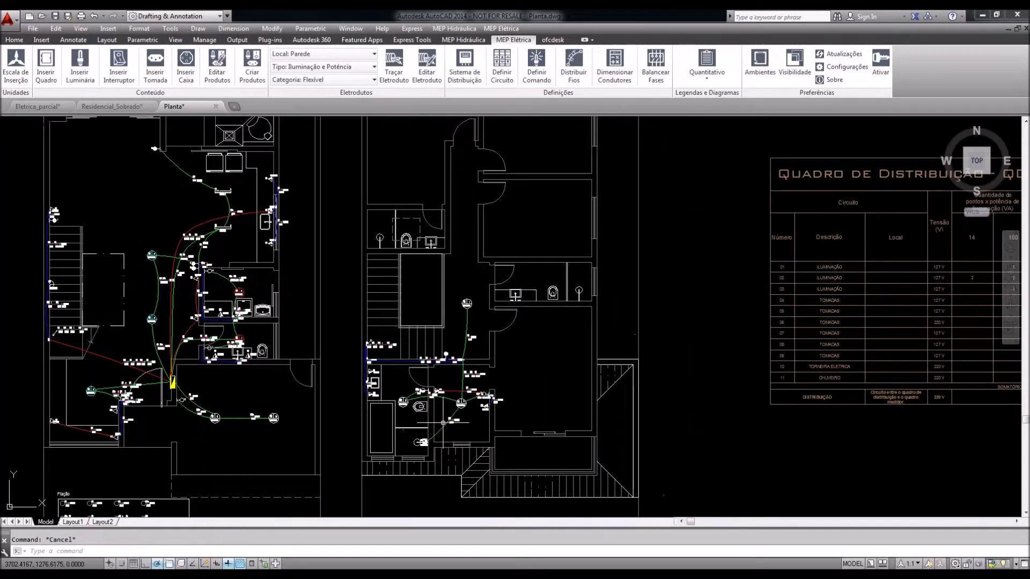
scroll(362, 332, "up", 4)
scroll(361, 331, "down", 2)
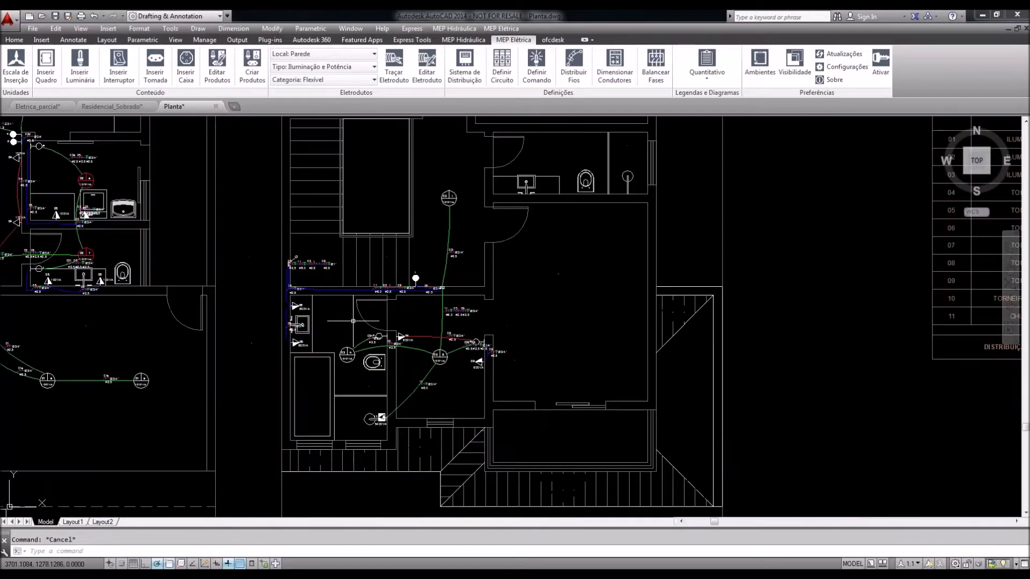
scroll(353, 321, "down", 2)
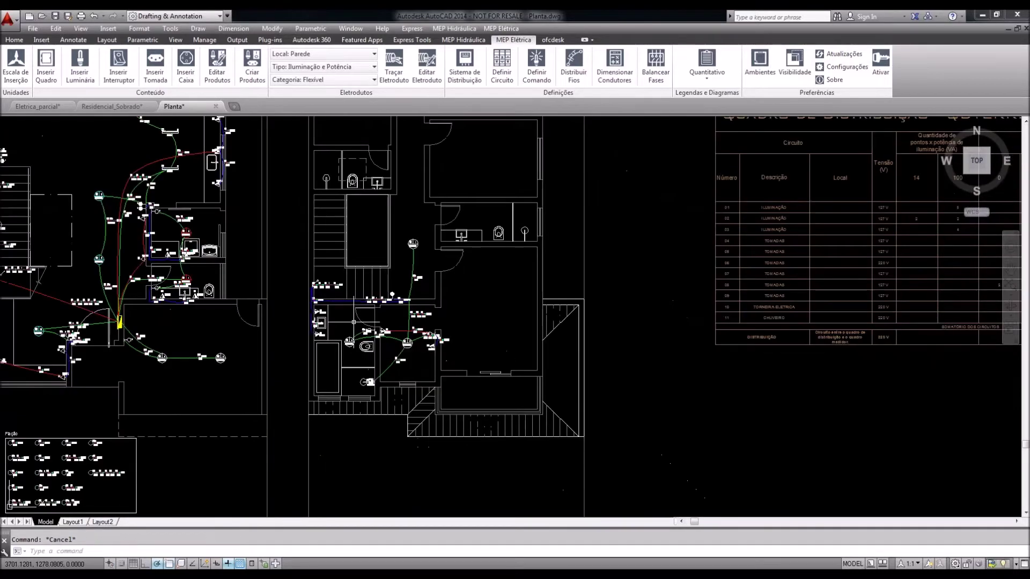
Examine the QDTERREO distribution board table, the single-line diagram and the material quantity tables beside the floor plans
scroll(354, 322, "down", 7)
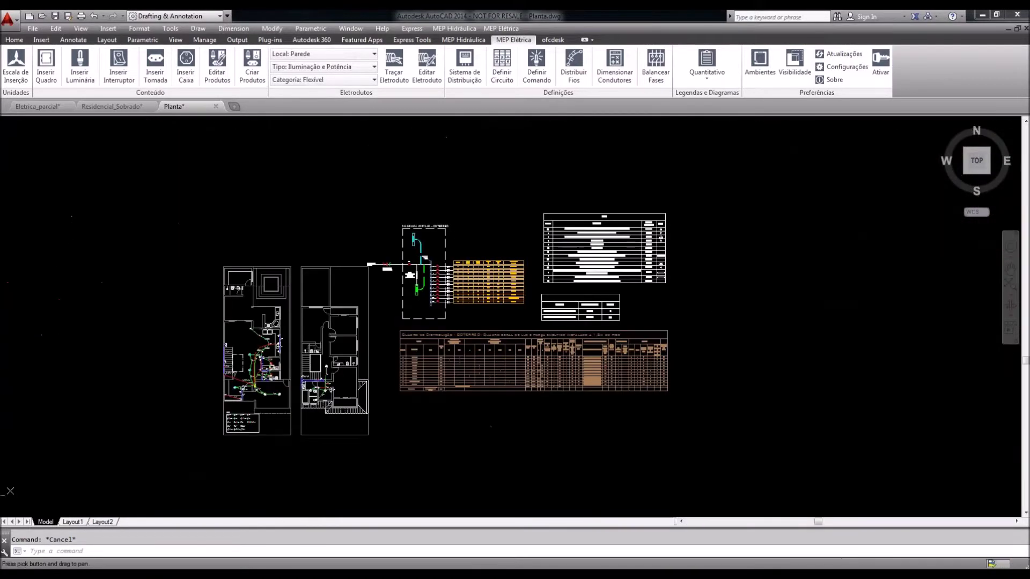
scroll(470, 369, "up", 4)
scroll(509, 376, "up", 2)
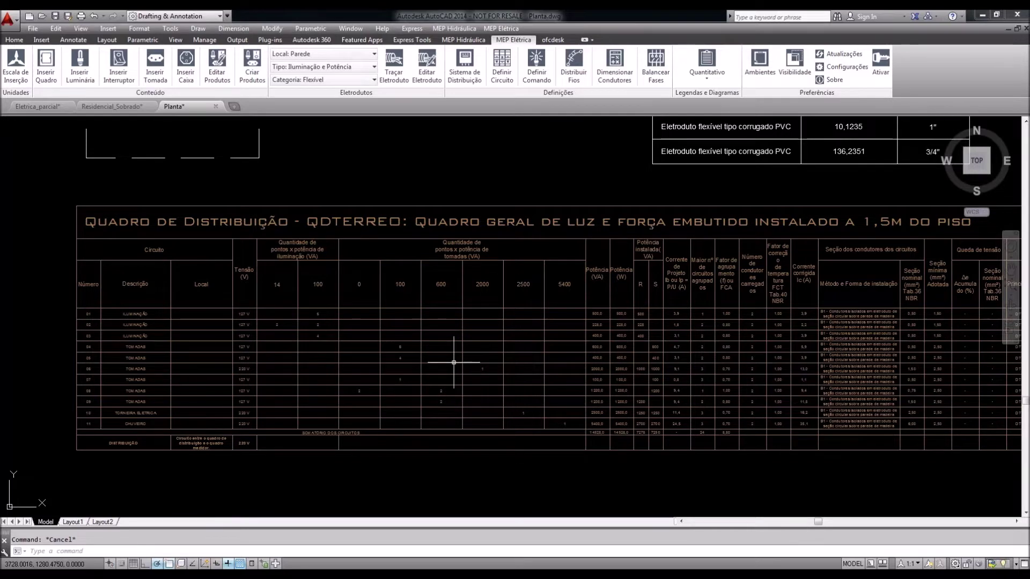
scroll(454, 362, "down", 2)
middle_click_drag(451, 344, 461, 514)
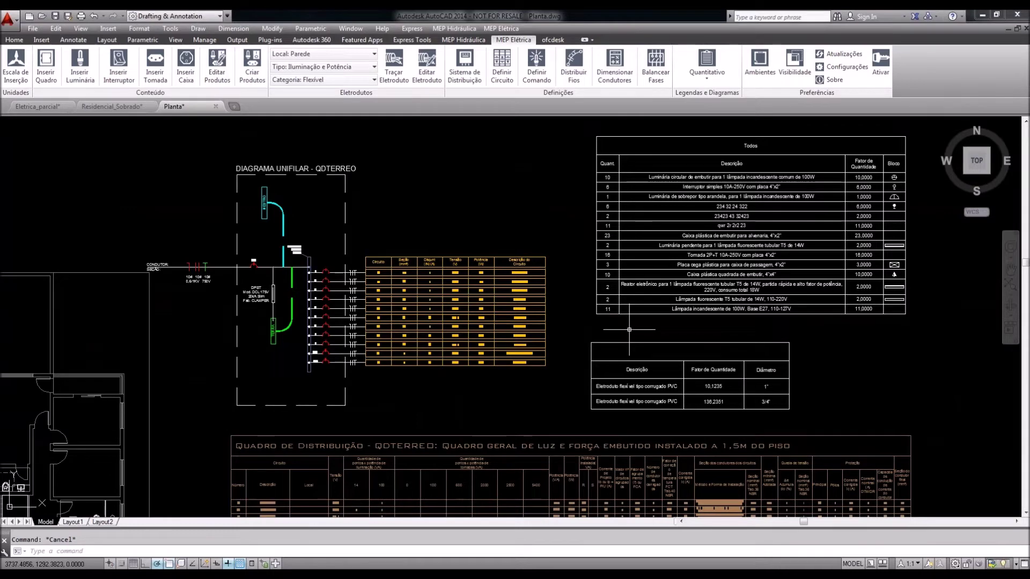
middle_click_drag(630, 330, 624, 332)
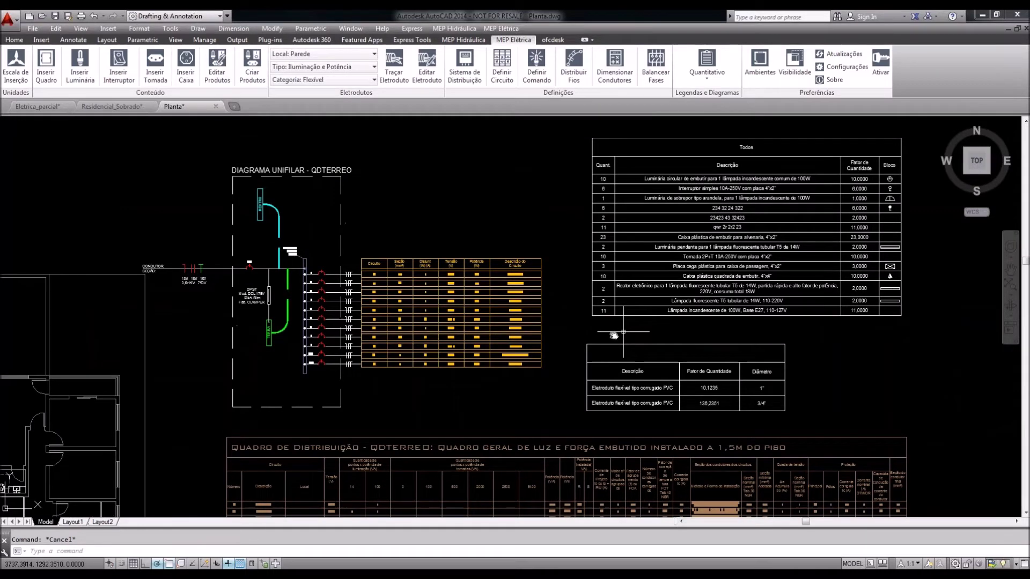
scroll(623, 332, "down", 4)
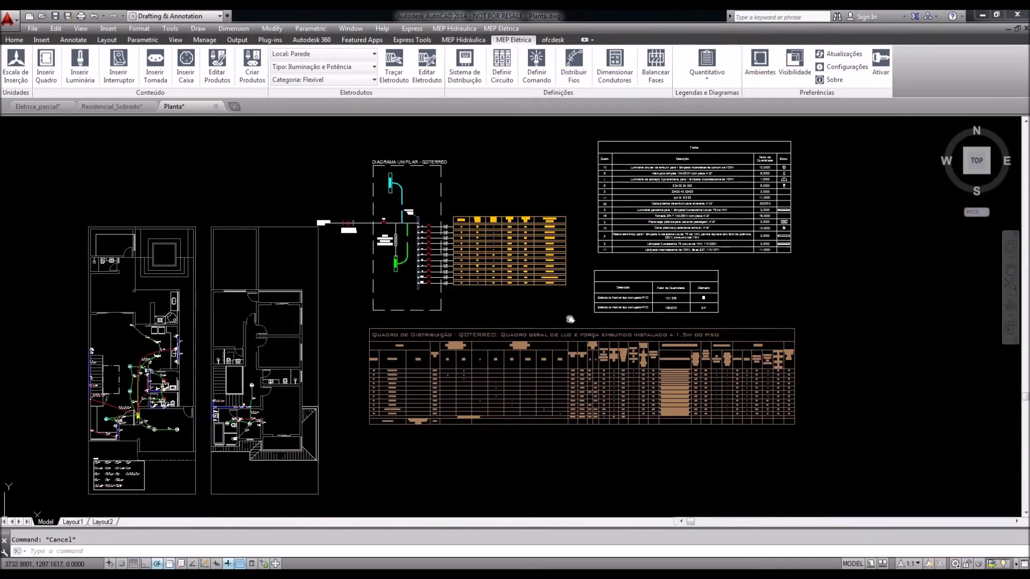
middle_click_drag(565, 317, 582, 316)
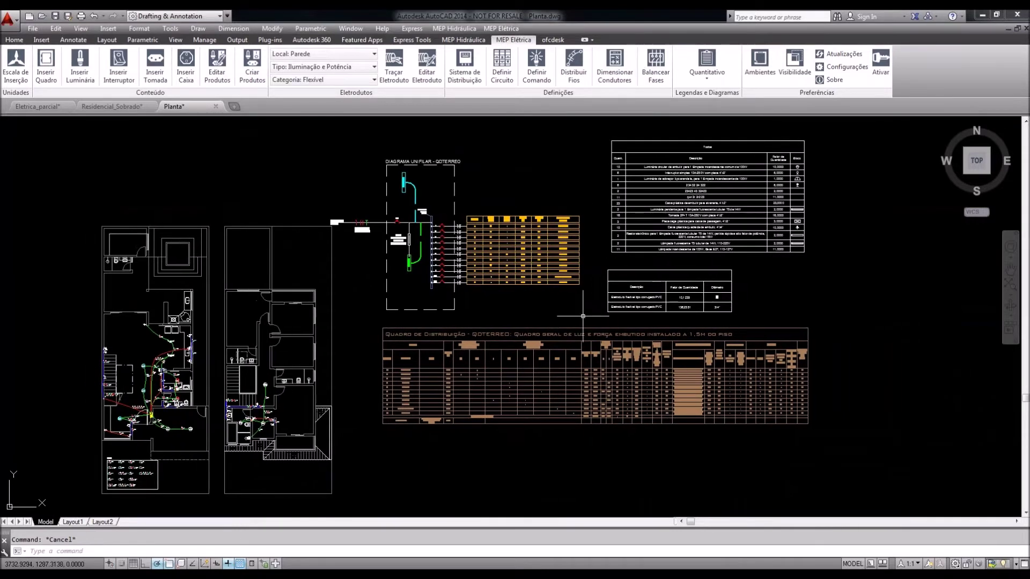
mouse_move(488, 340)
middle_mouse_down()
mouse_move(500, 319)
mouse_move(519, 315)
middle_mouse_up()
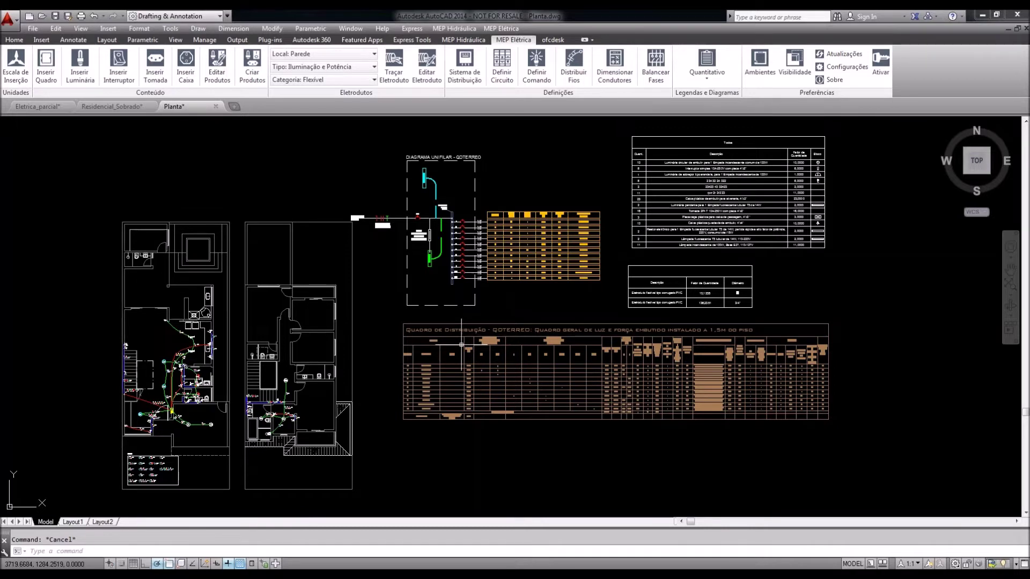
left_click(502, 28)
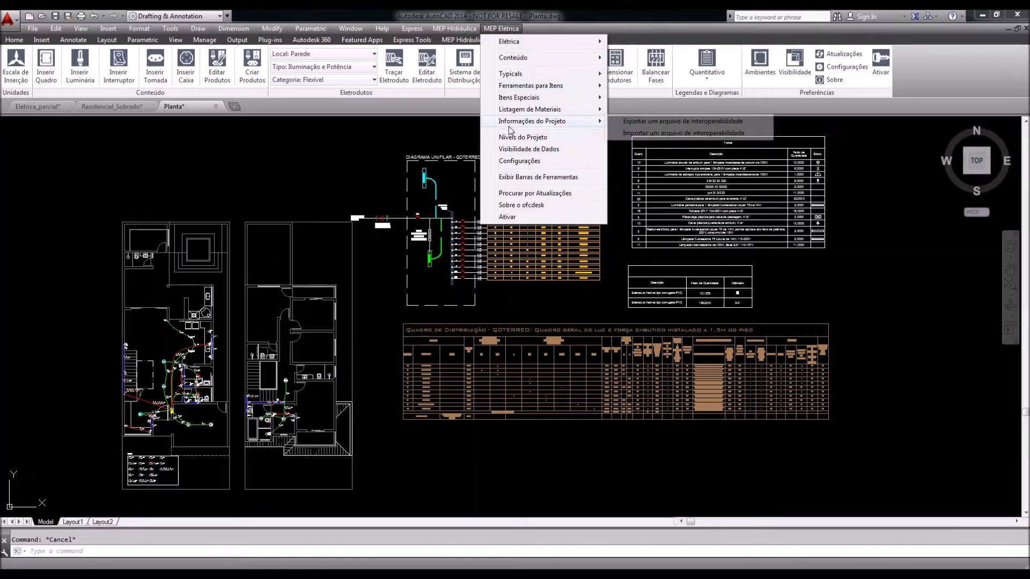
left_click(452, 107)
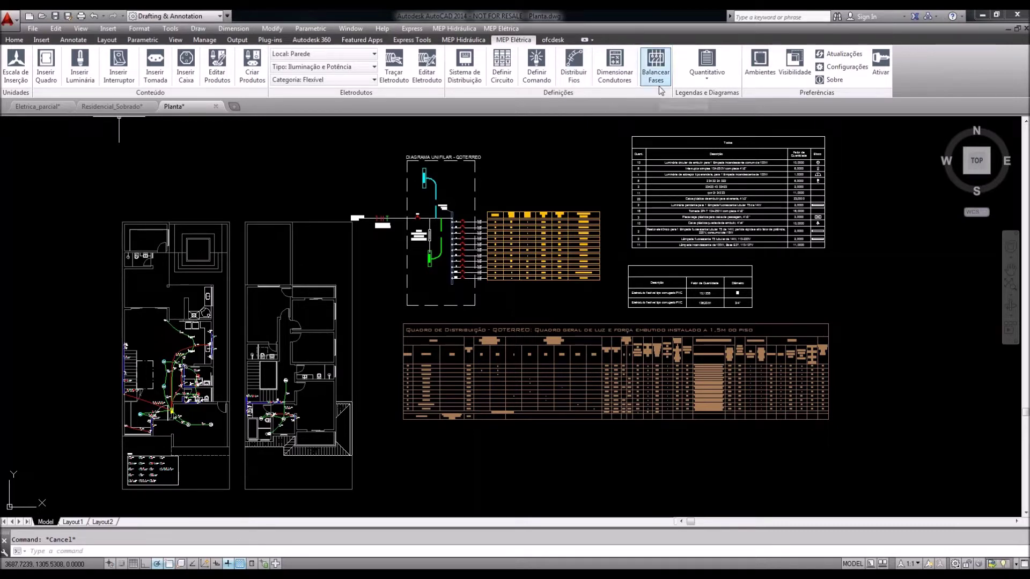
left_click(707, 80)
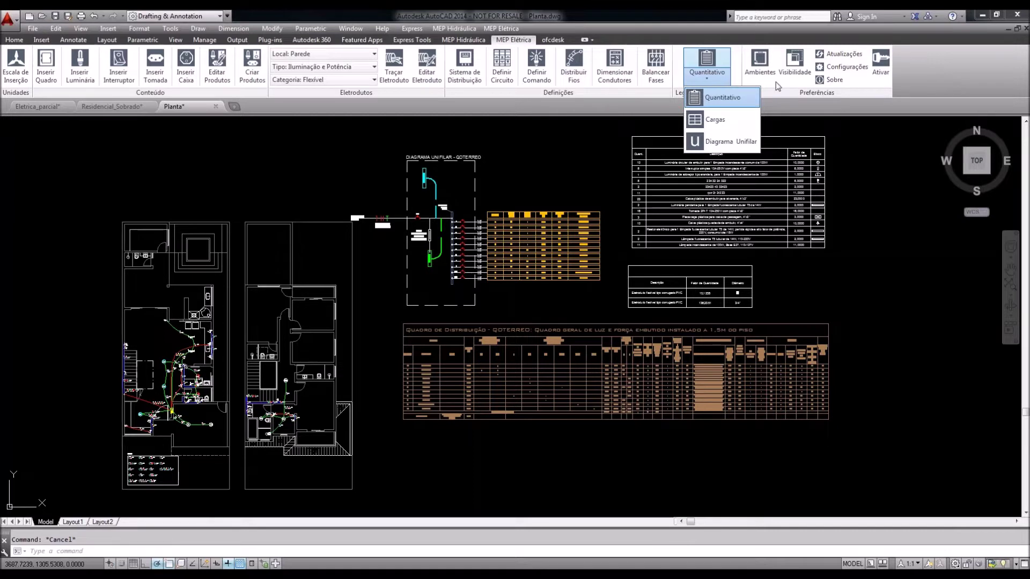
left_click(788, 93)
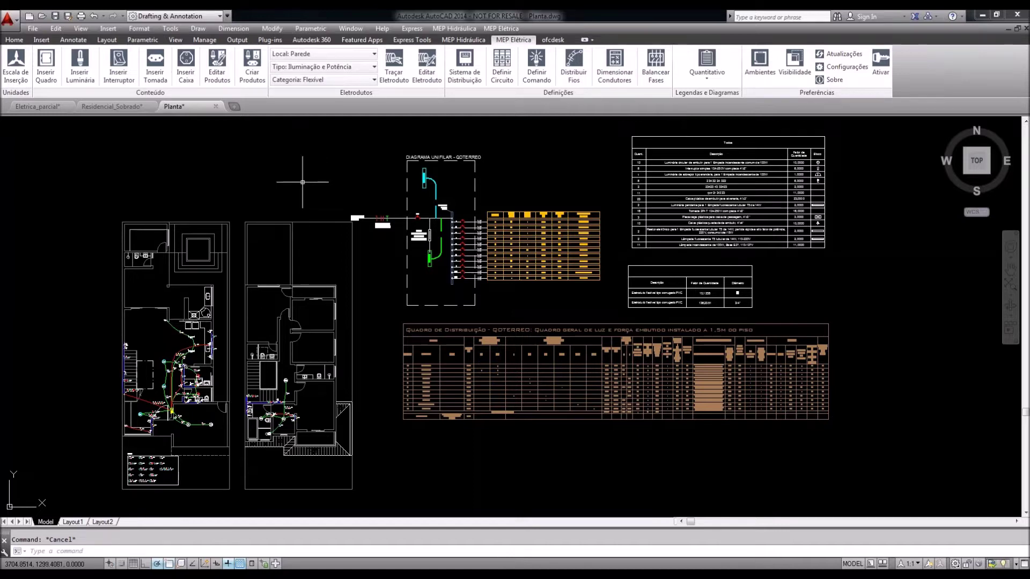
mouse_move(308, 197)
middle_mouse_down()
mouse_move(319, 189)
mouse_move(302, 195)
middle_mouse_up()
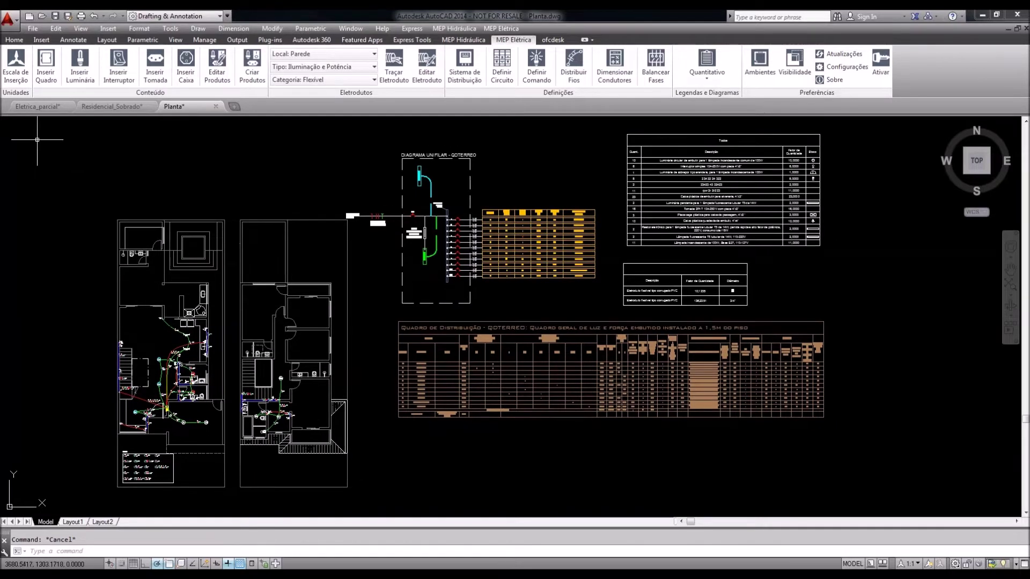
Switch to the Residencial_Sobrado drawing, select all objects of both floor plans, and clear the selection
left_click(111, 107)
scroll(478, 324, "up", 2)
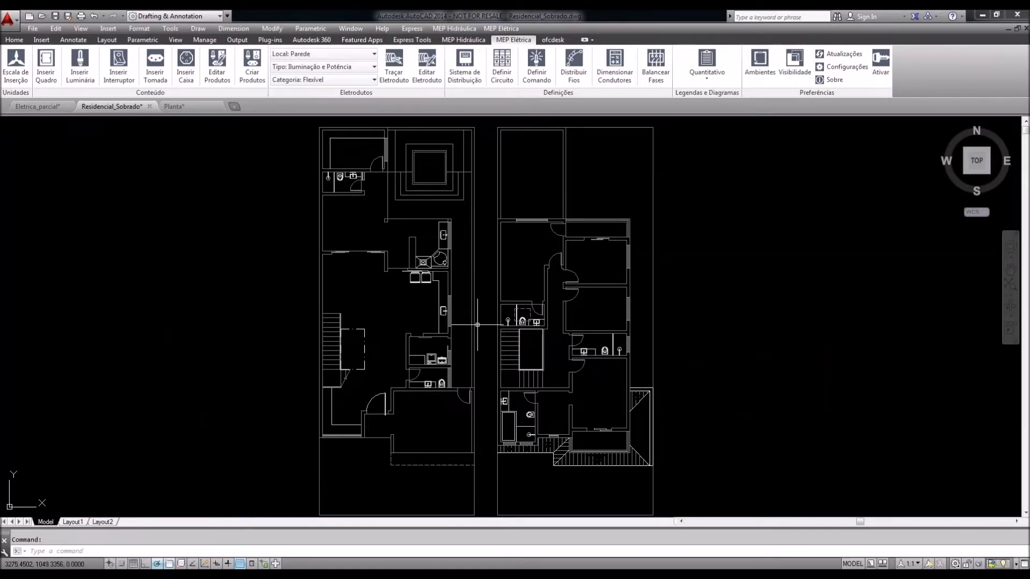
key("ctrl+a")
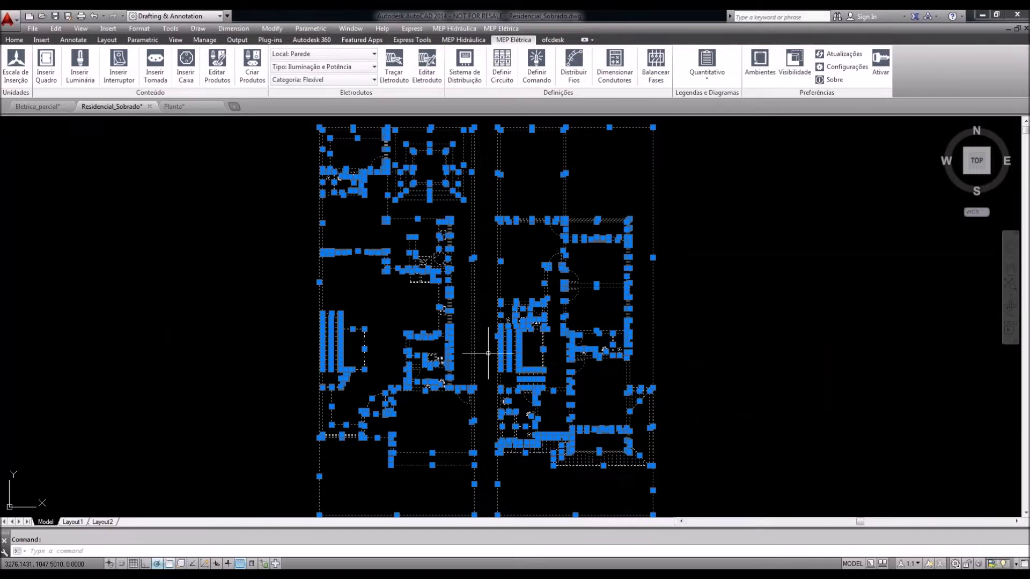
key("Escape")
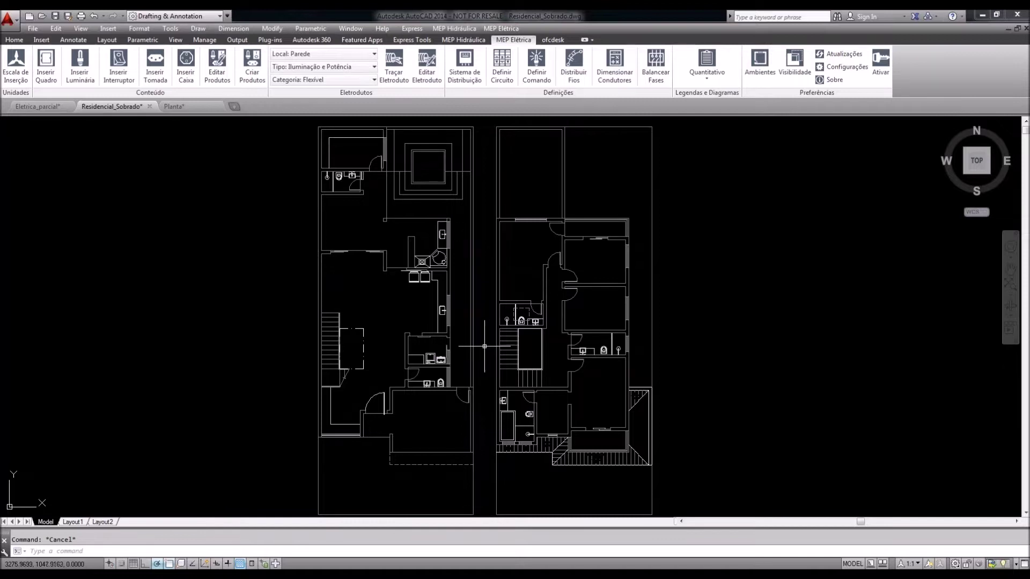
Measure the ground-floor entrance door opening with DIST, from the wall jamb to the door leaf, and check the Delta X value
scroll(358, 428, "up", 2)
scroll(359, 428, "up", 6)
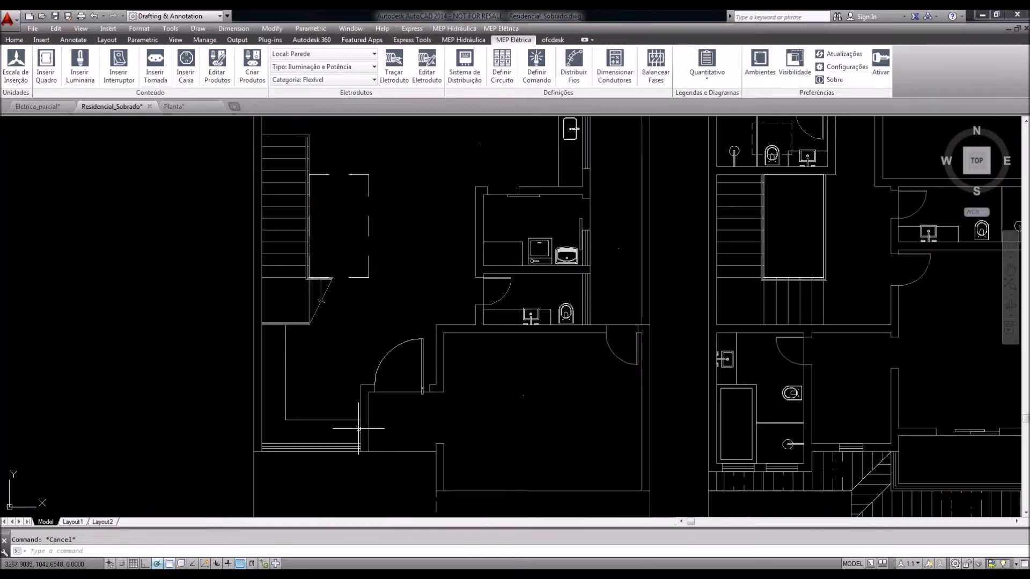
scroll(398, 346, "up", 2)
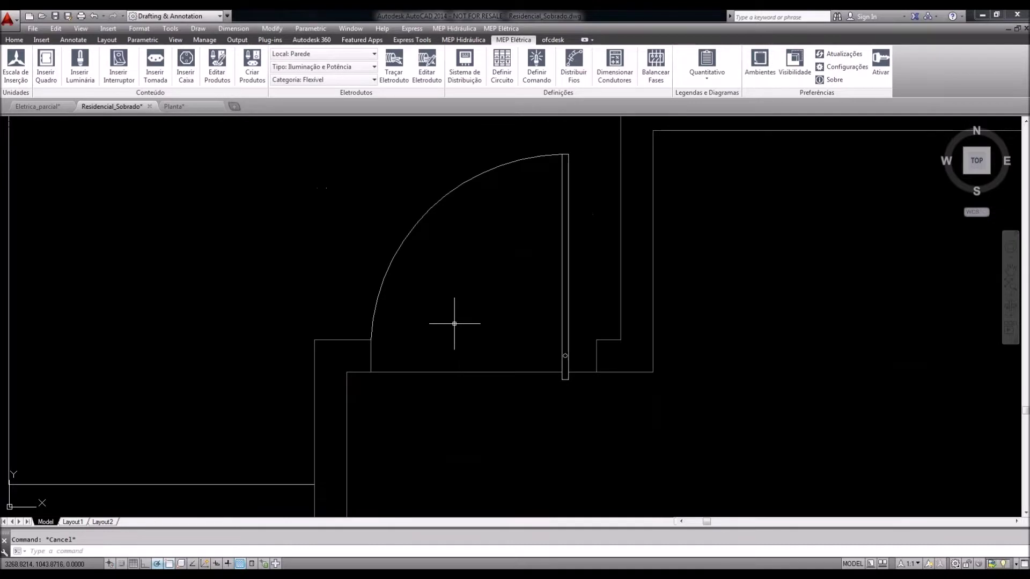
middle_click_drag(491, 330, 487, 335)
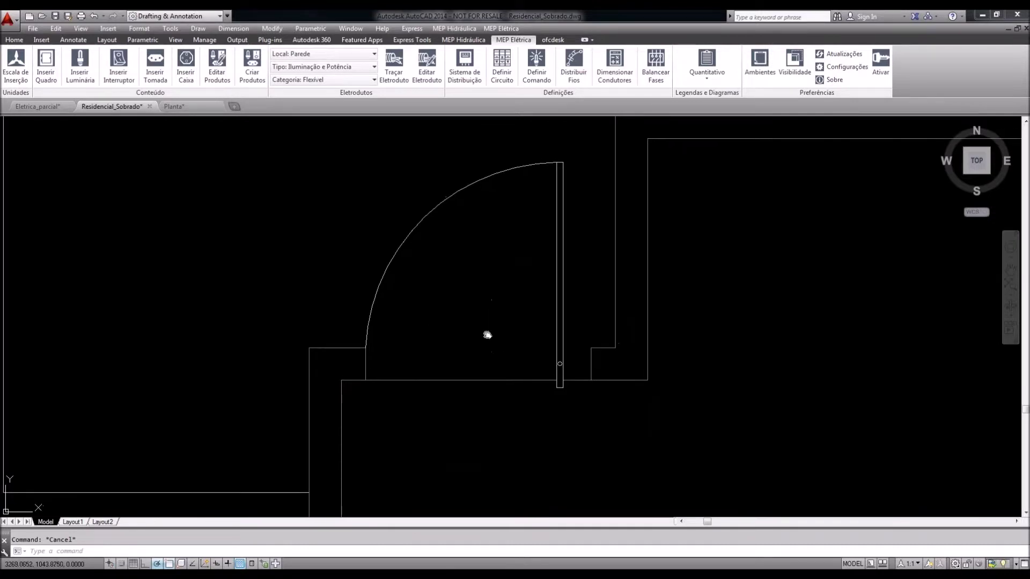
scroll(475, 336, "down", 2)
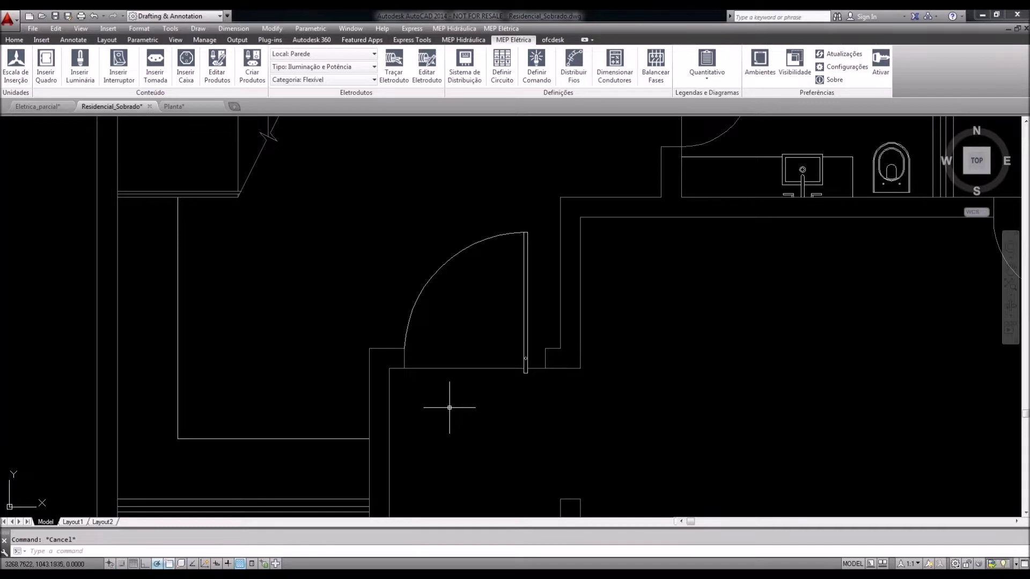
middle_click_drag(480, 398, 478, 401)
scroll(469, 402, "up", 2)
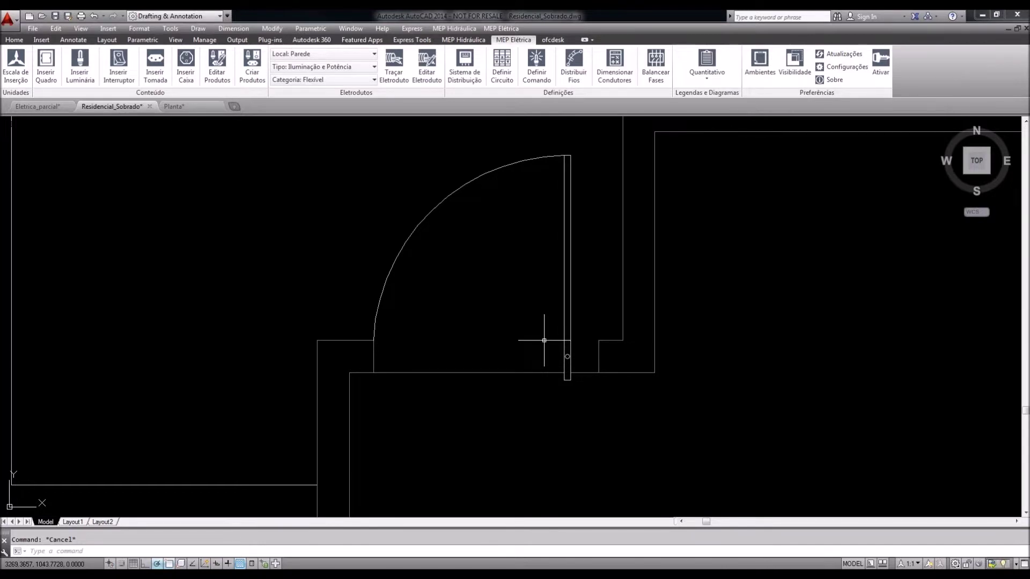
type("d")
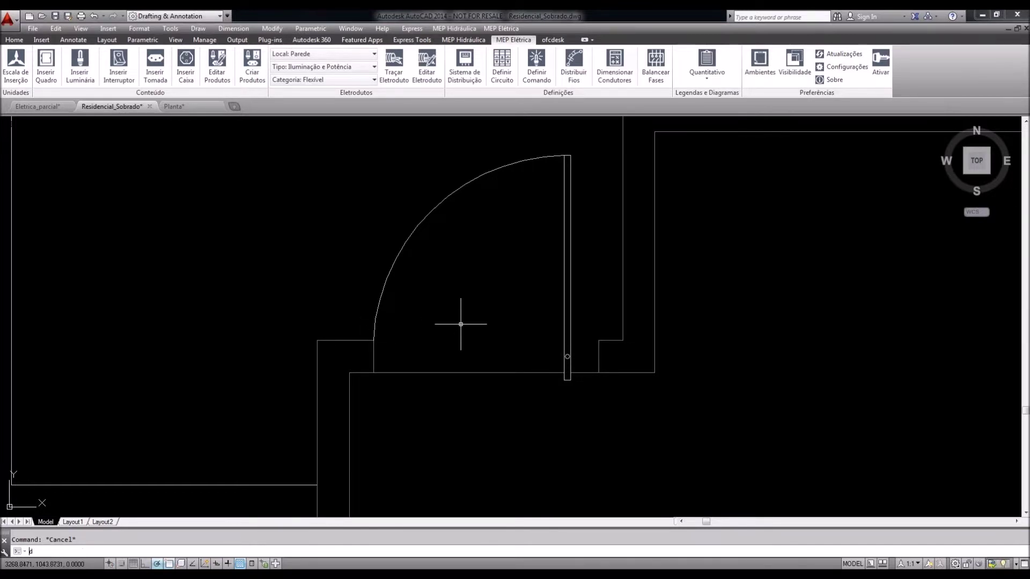
type("i")
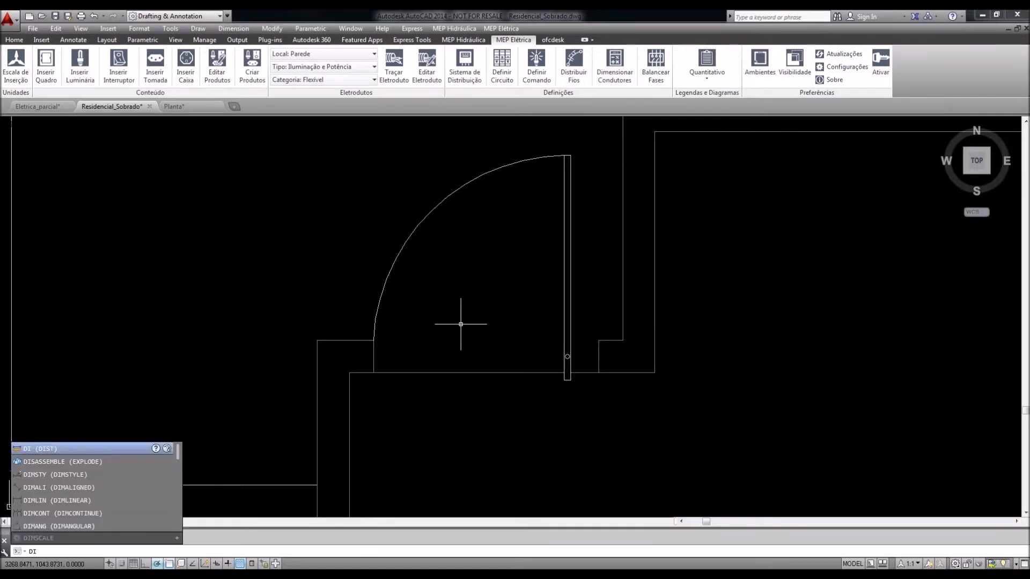
key("Return")
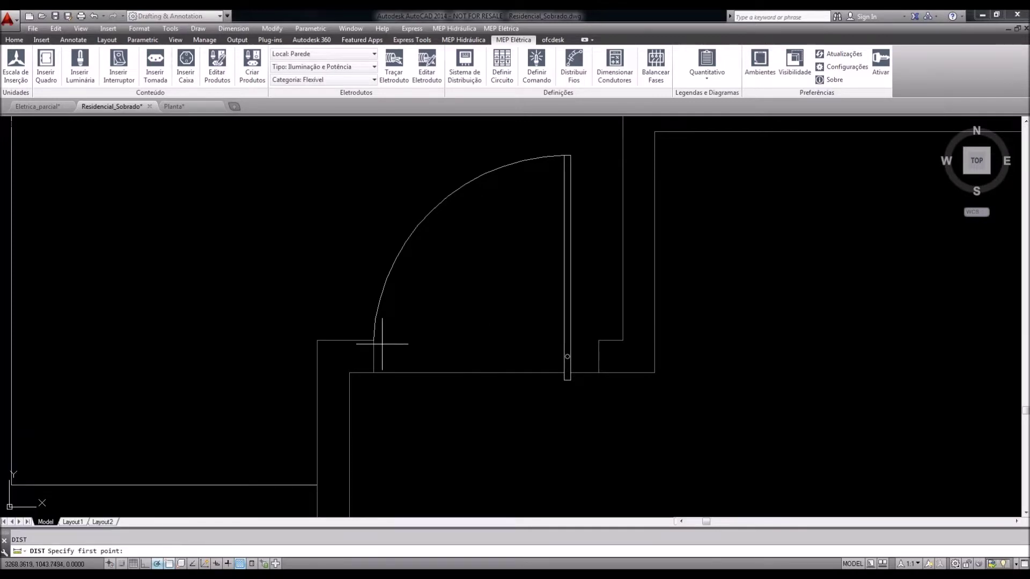
left_click(372, 371)
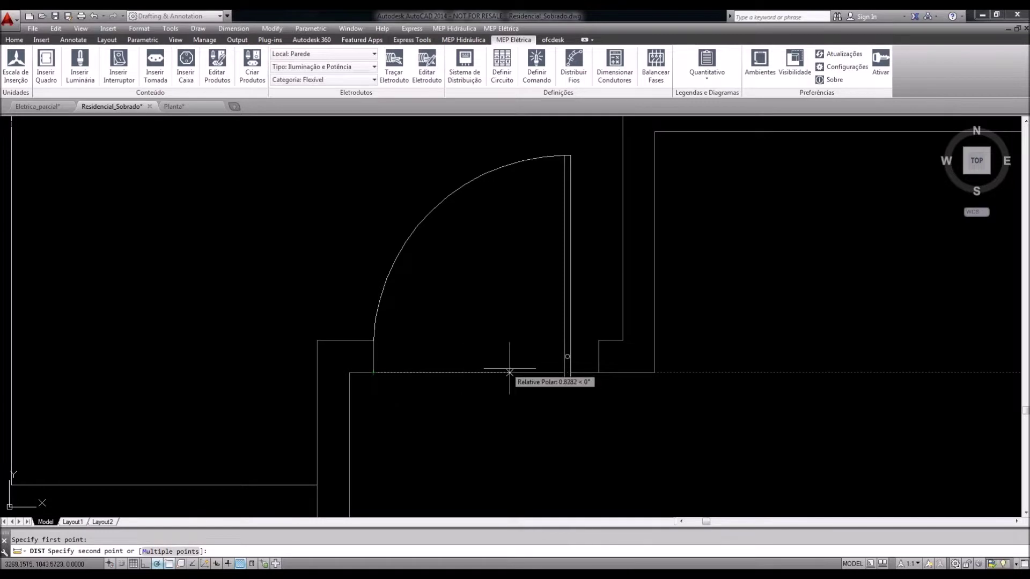
left_click(564, 372)
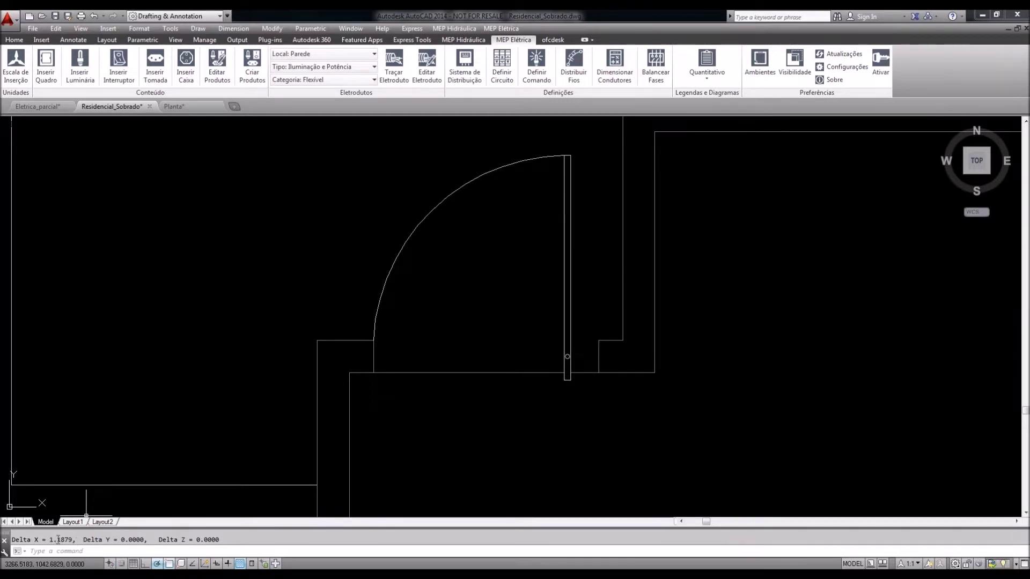
left_click_drag(74, 540, 48, 540)
left_click(437, 426)
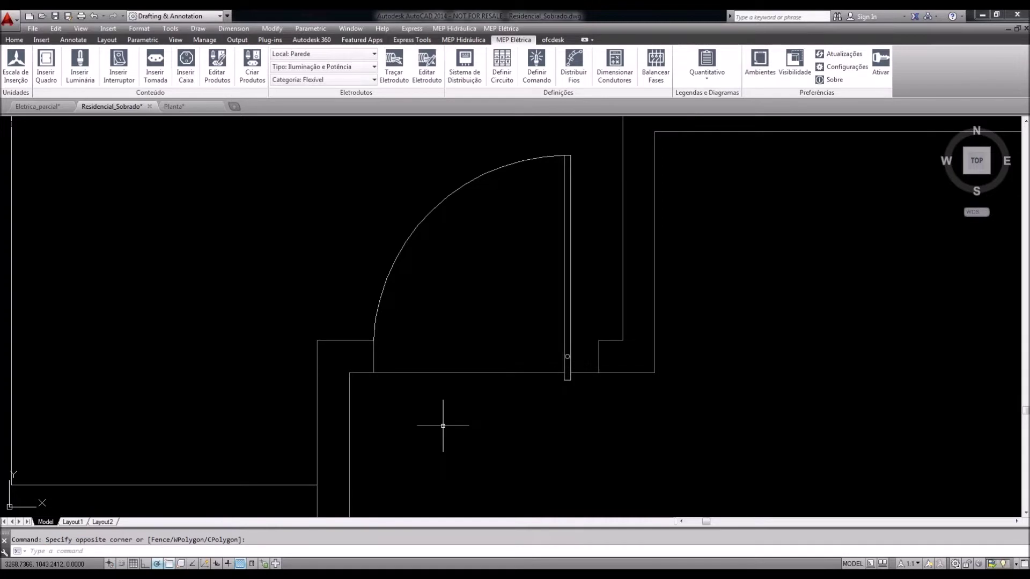
Set the electrical insertion scale (Escala de inserção) of the drawing to Metros
scroll(416, 421, "down", 2)
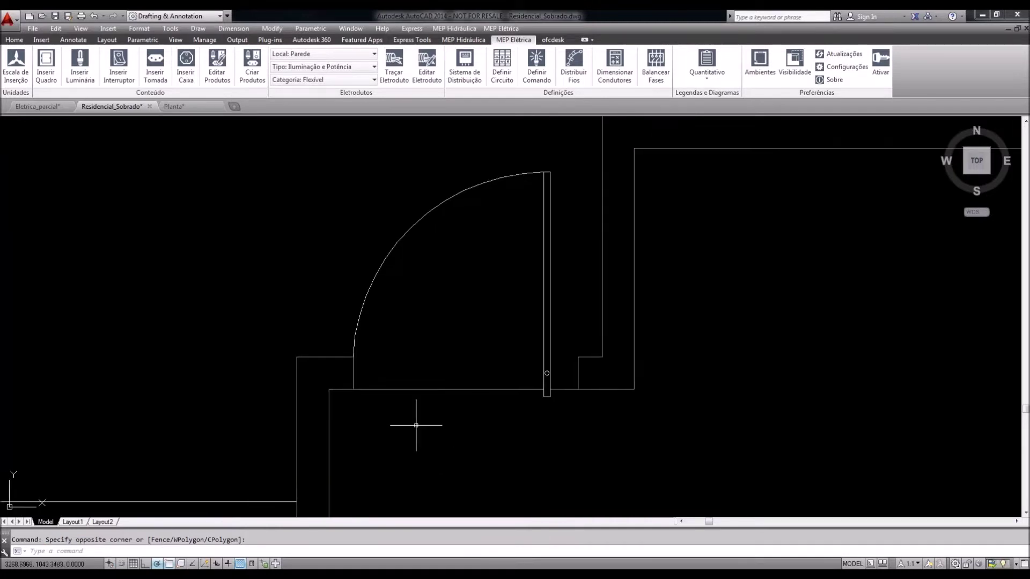
scroll(416, 422, "down", 4)
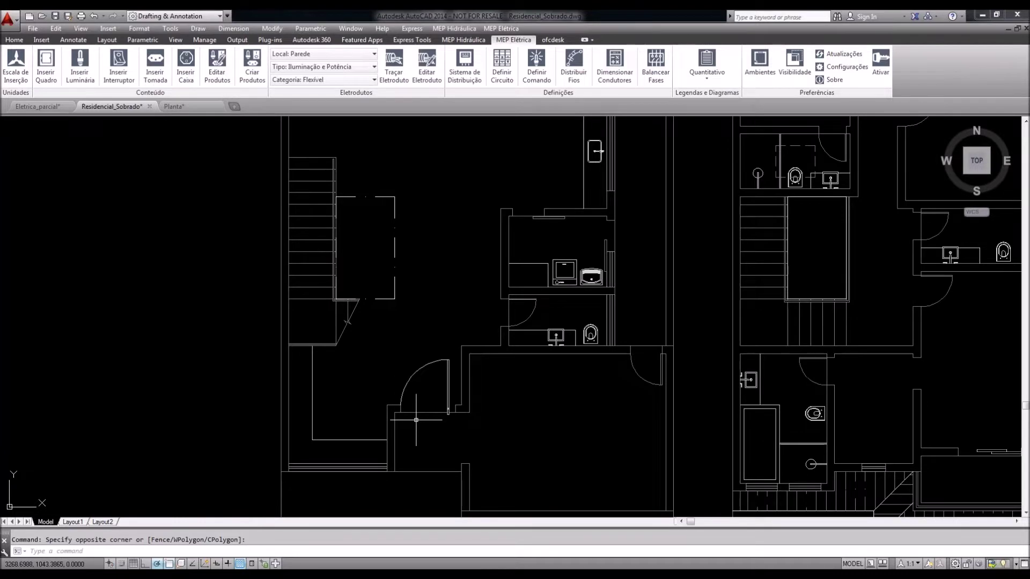
scroll(407, 428, "up", 4)
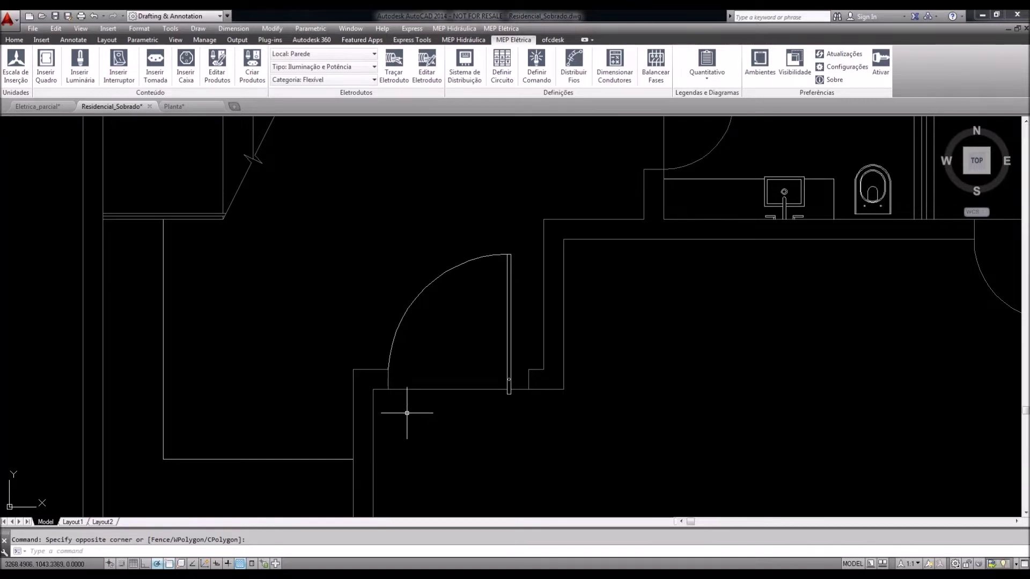
scroll(408, 413, "down", 2)
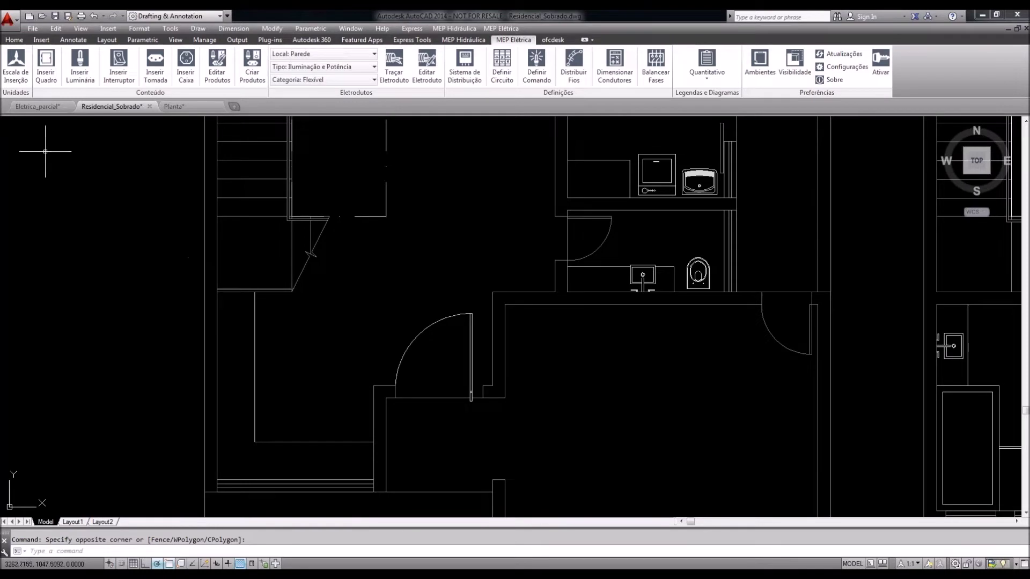
left_click(16, 67)
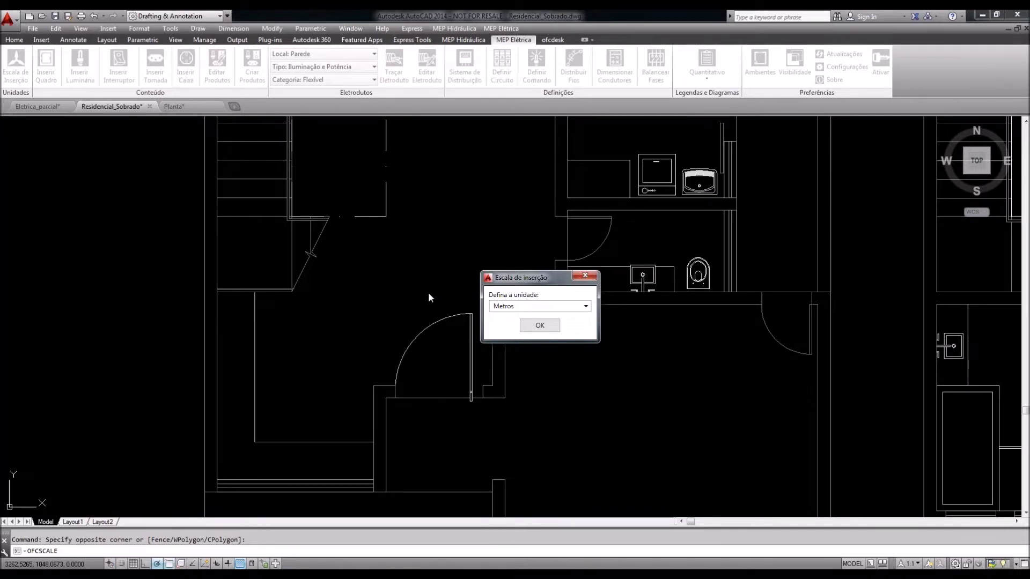
left_click(564, 307)
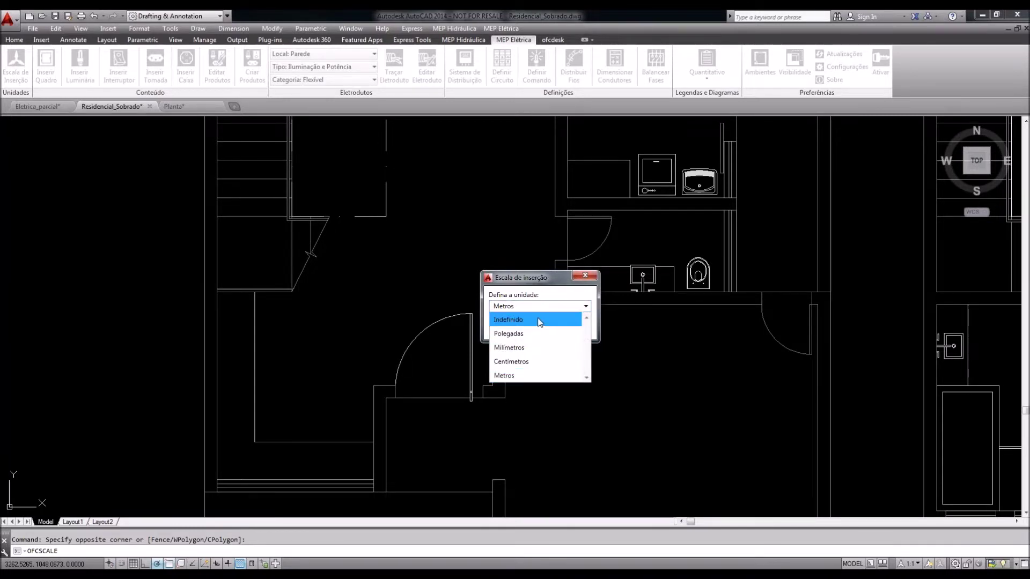
left_click(524, 363)
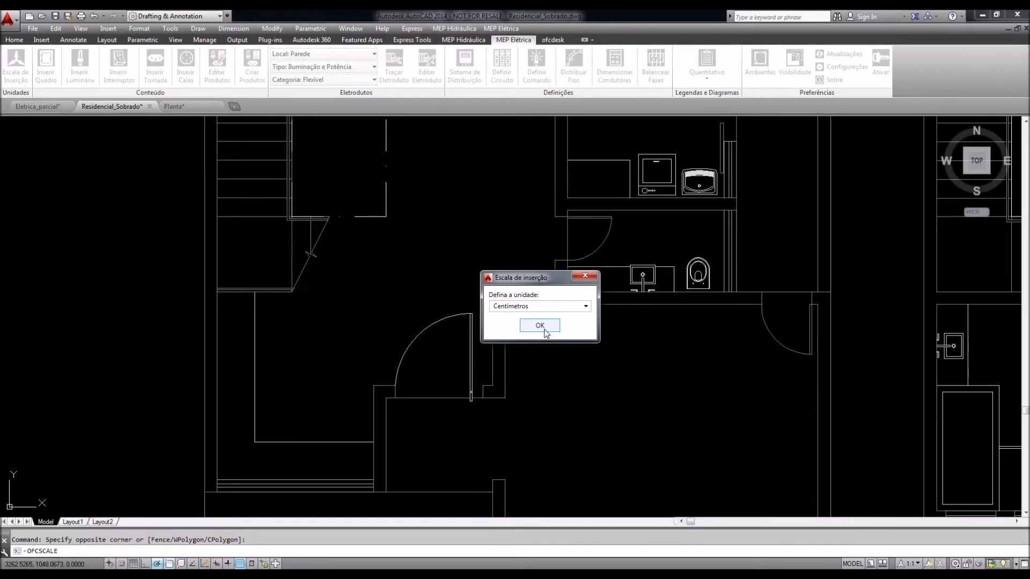
left_click(583, 309)
left_click(515, 376)
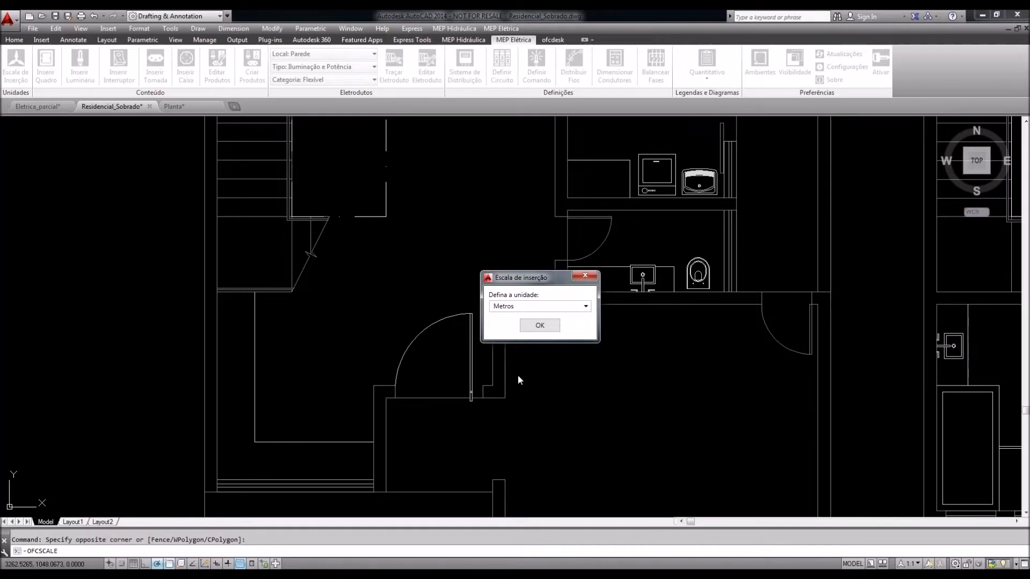
left_click(540, 325)
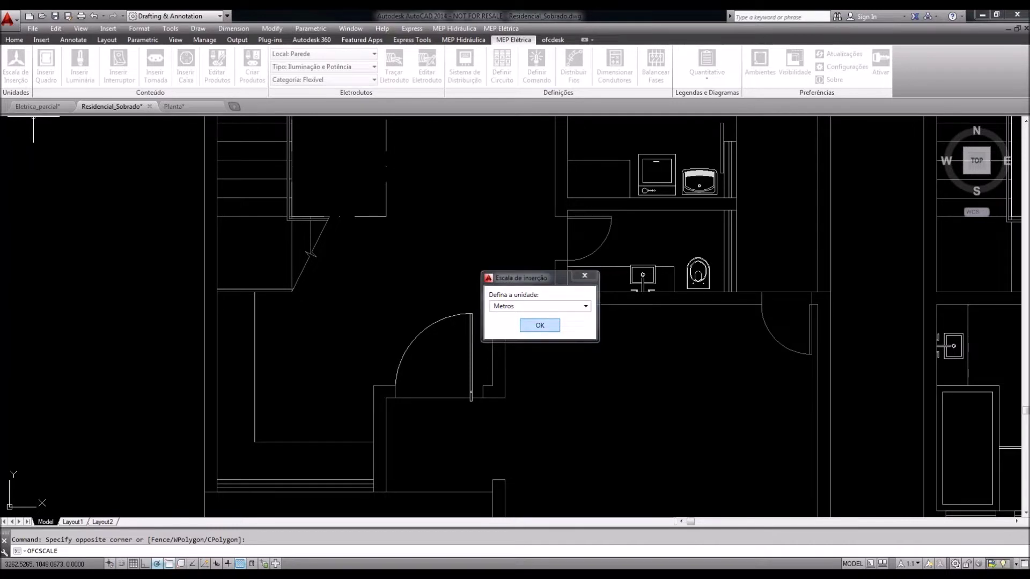
Open the panel library with Inserir Quadro and examine its suggested, recent, project and favourite panel symbols
scroll(454, 361, "down", 6)
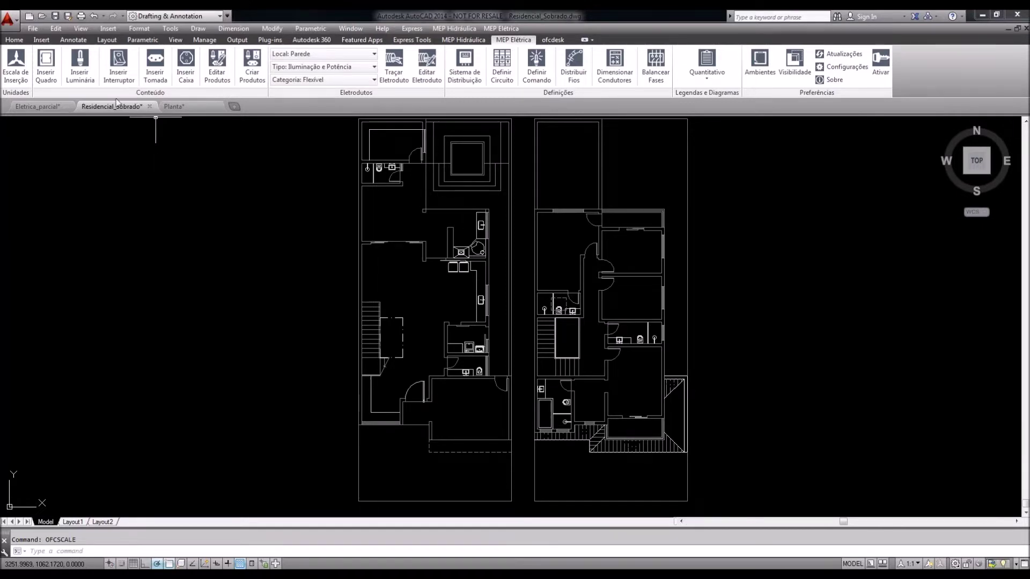
left_click(46, 70)
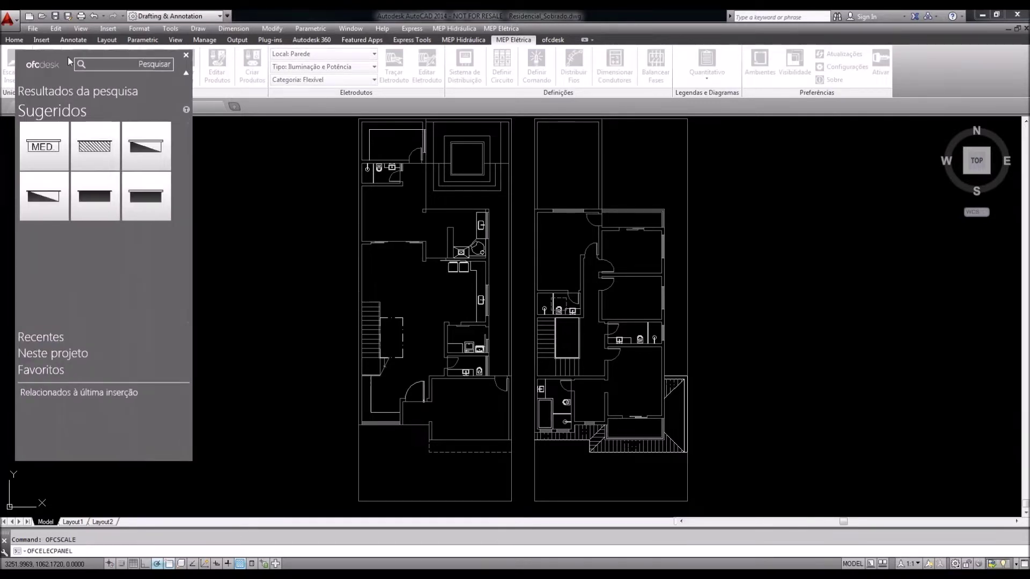
left_click_drag(61, 56, 78, 113)
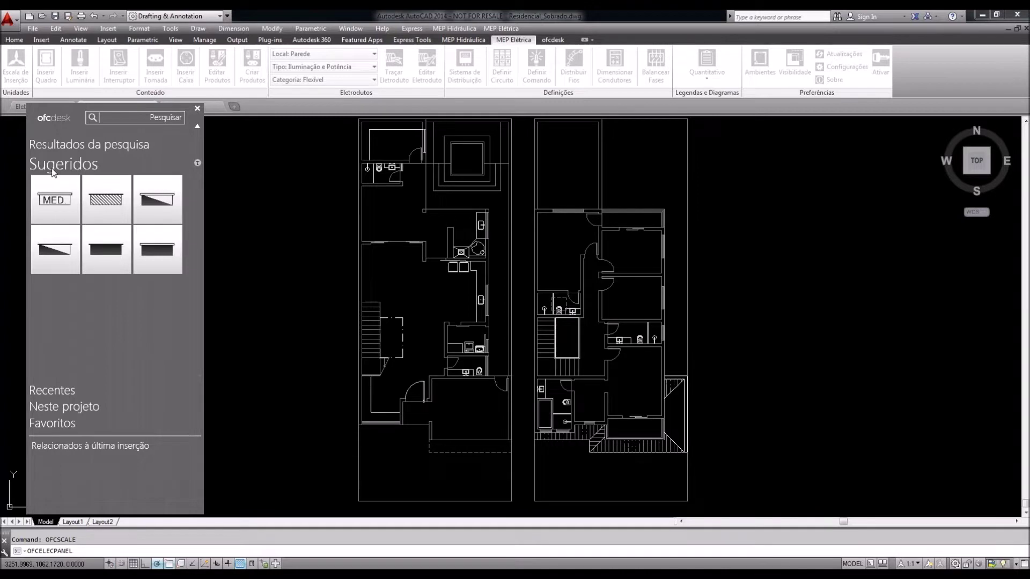
mouse_move(73, 214)
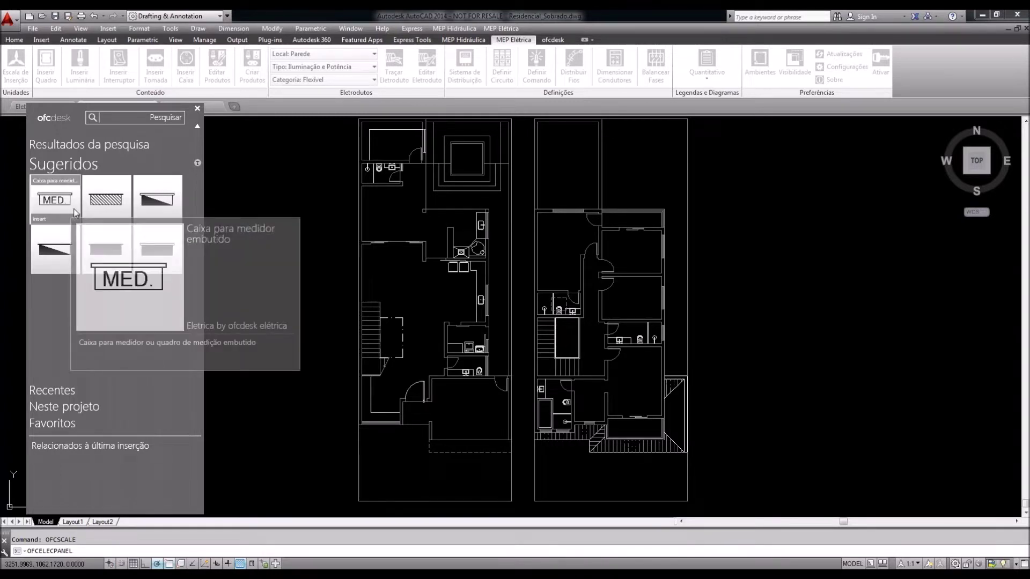
mouse_move(105, 213)
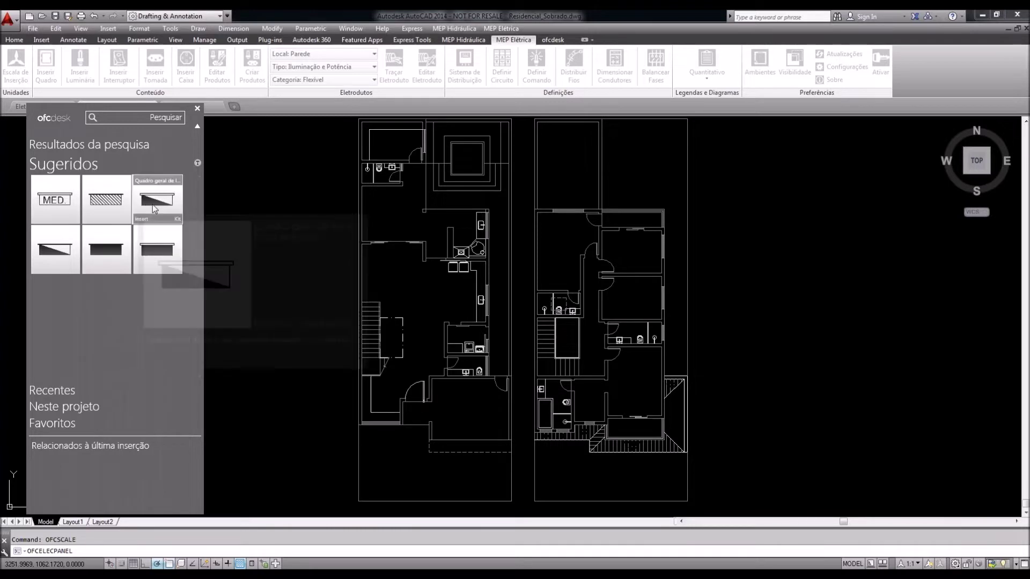
mouse_move(154, 209)
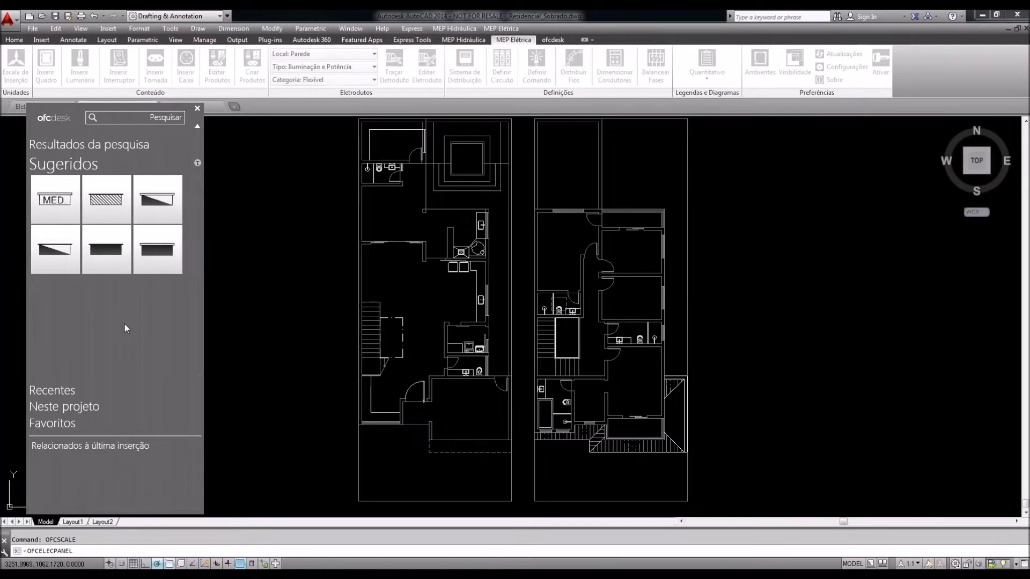
left_click(75, 394)
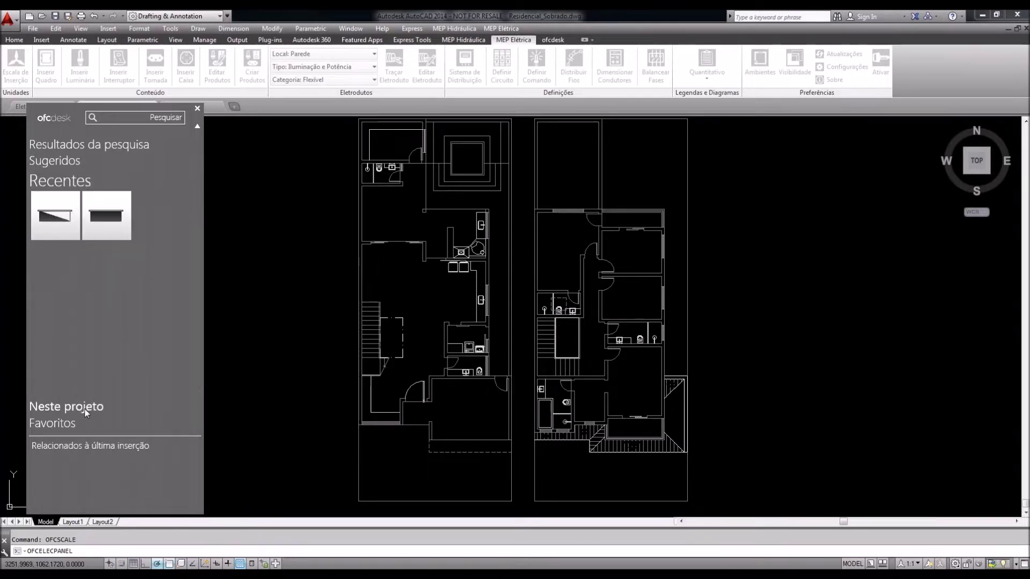
left_click(85, 409)
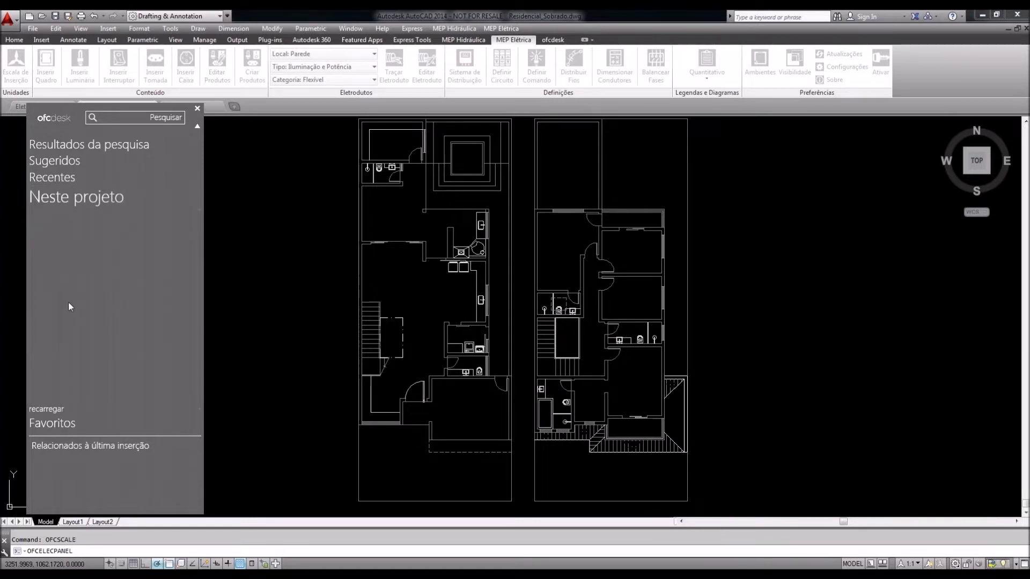
left_click(59, 426)
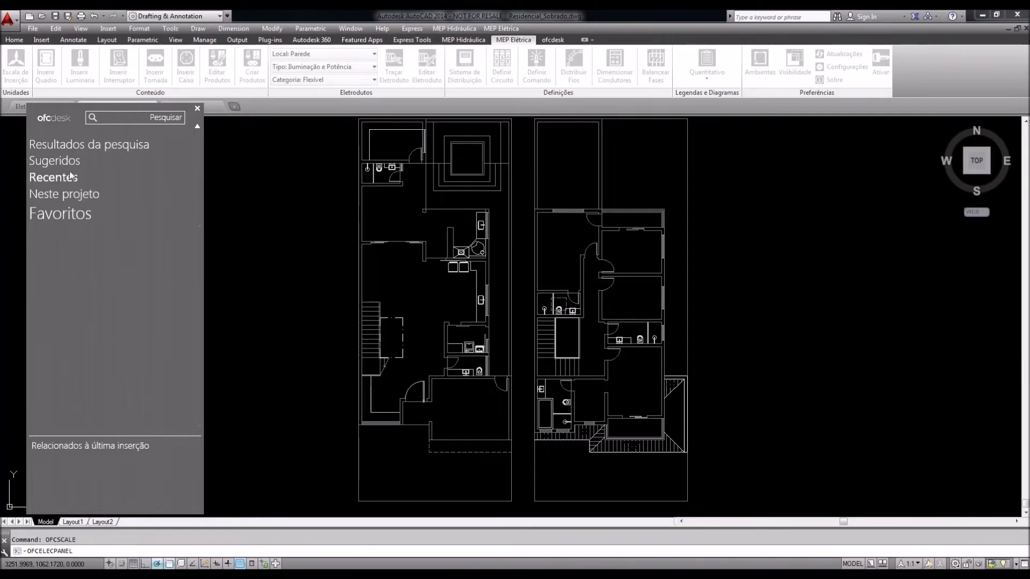
left_click(53, 160)
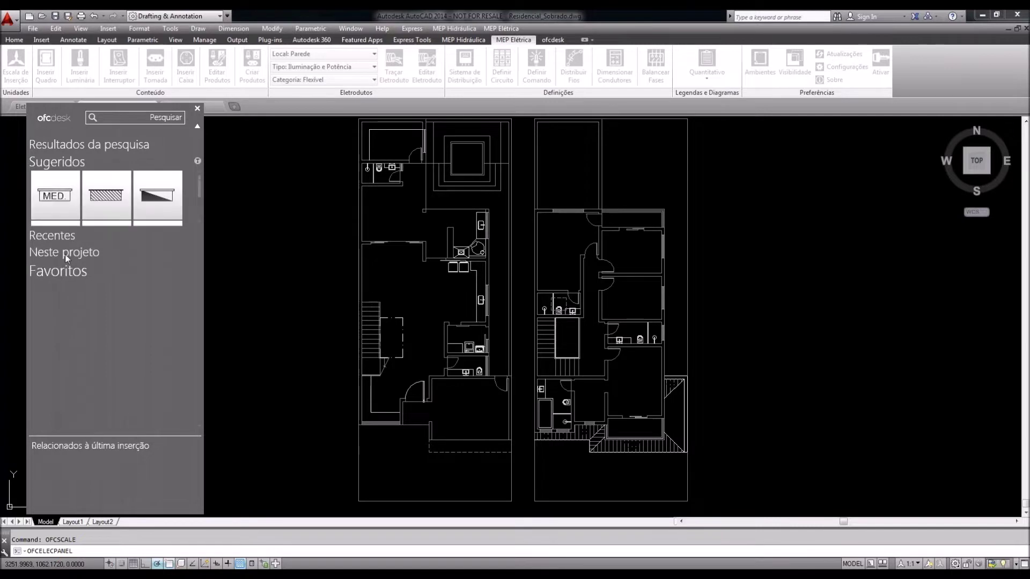
Insert the half-filled Quadro geral symbol in Normal mode on the wall beside the ground-floor entrance door, using Nearest snap and rotating it along the wall
mouse_move(64, 274)
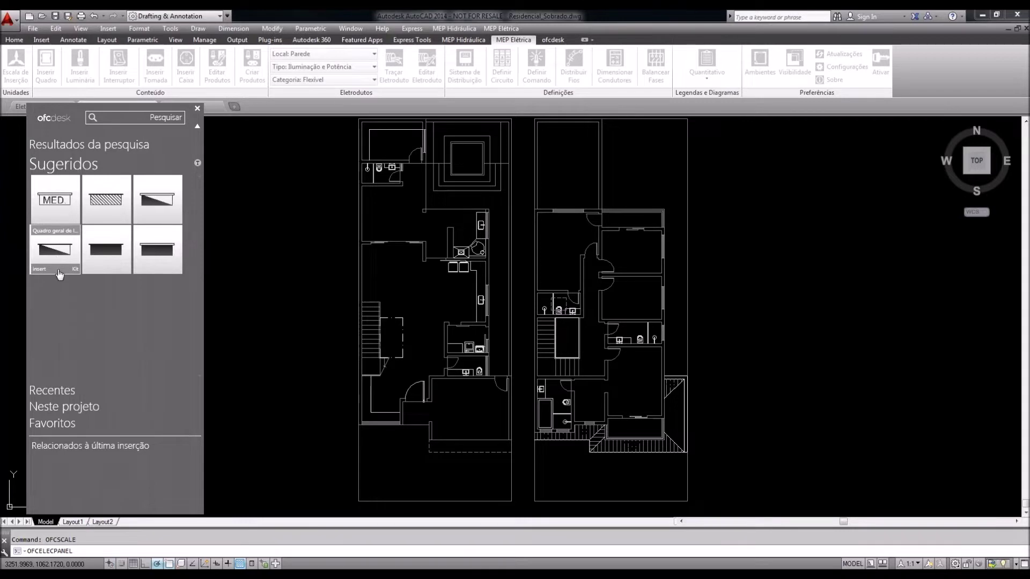
left_click(40, 269)
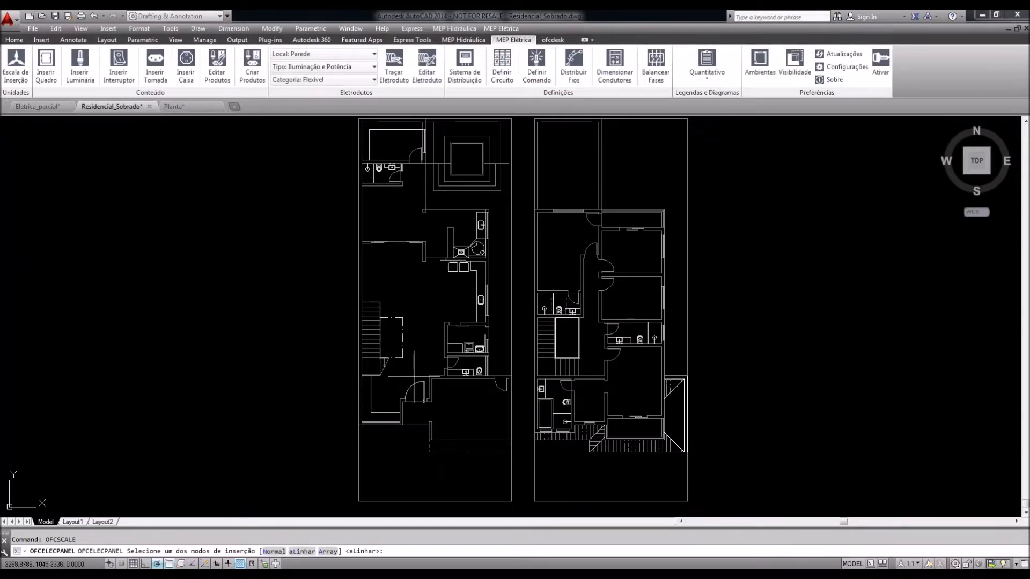
scroll(425, 406, "up", 2)
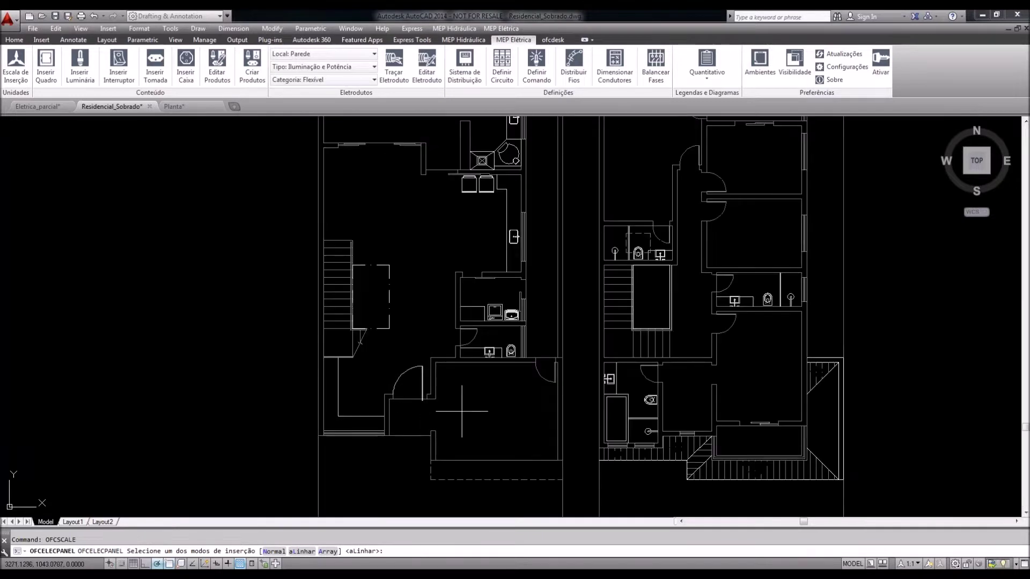
scroll(462, 411, "up", 2)
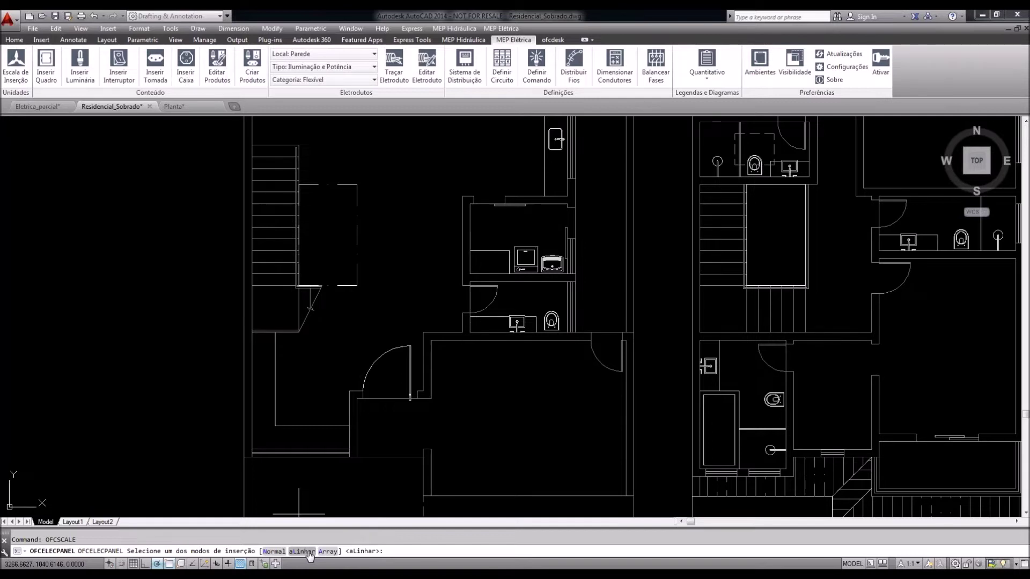
left_click(275, 552)
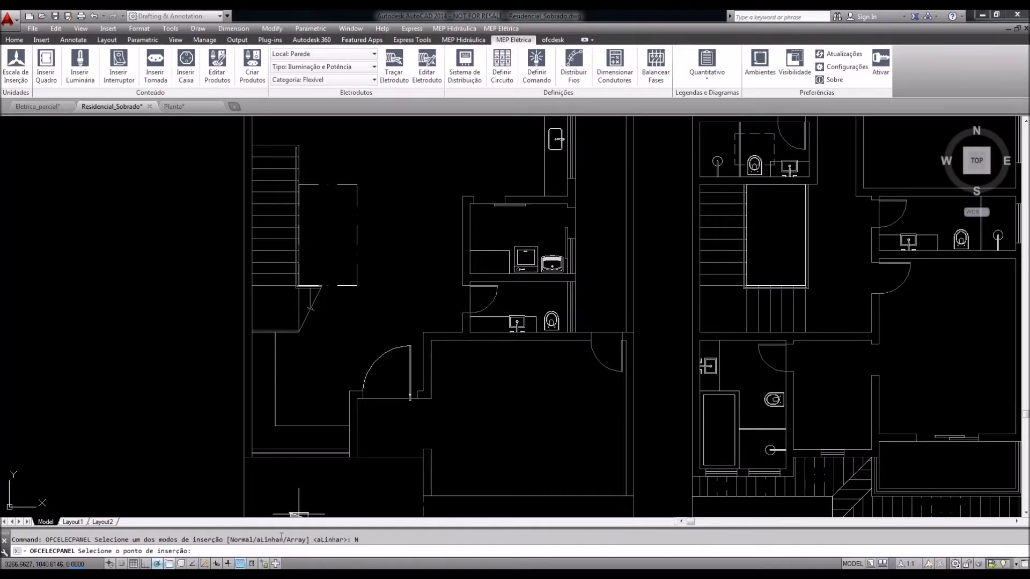
scroll(427, 364, "up", 2)
scroll(428, 365, "up", 2)
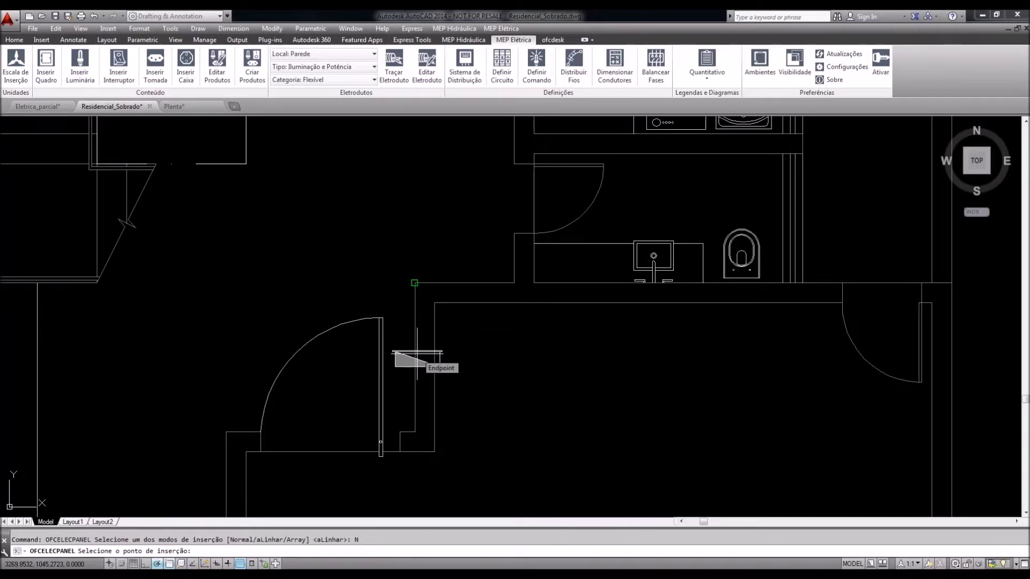
type("nea")
key("Return")
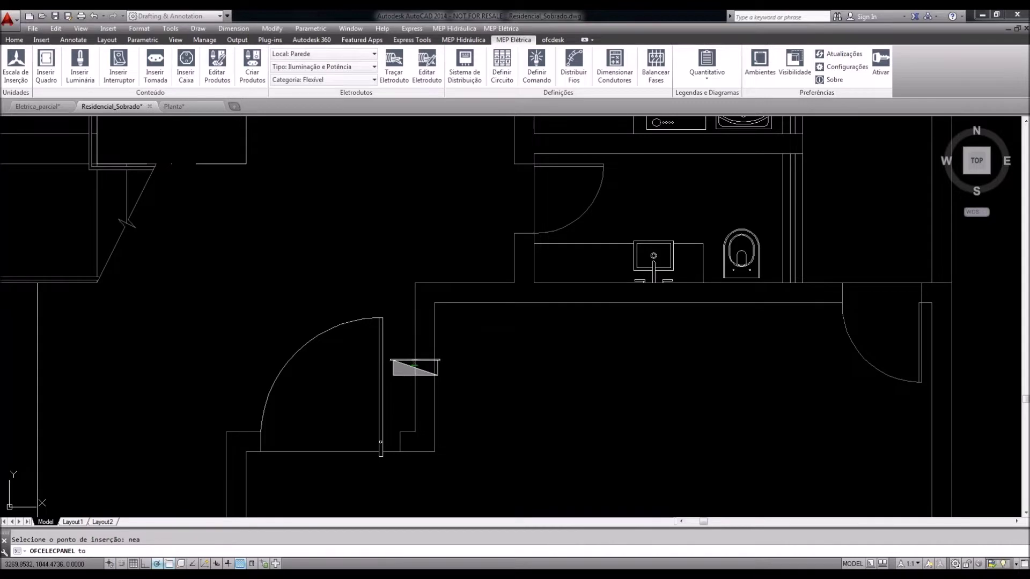
left_click(414, 367)
left_click(414, 248)
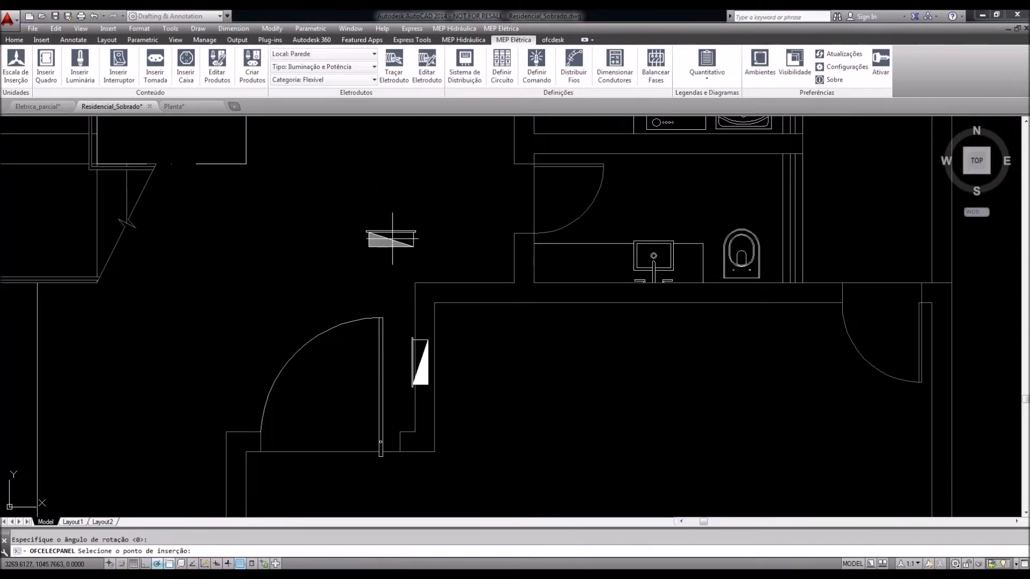
Place extra copies of the panel at free angles around the entrance hall and the large room beside it, and end the insertion
middle_click_drag(395, 244, 404, 261)
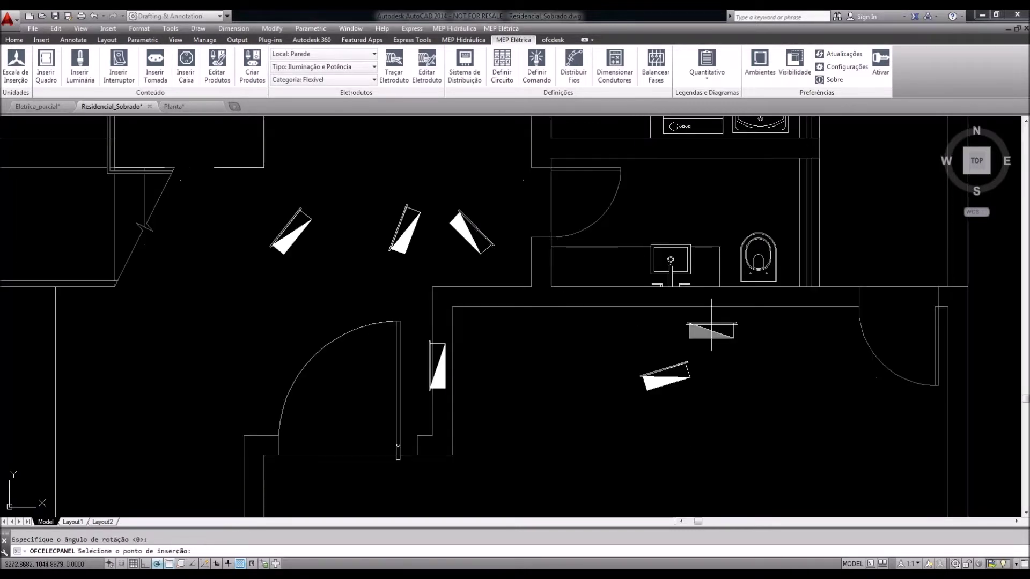
left_click(716, 321)
left_click(692, 328)
left_click(578, 376)
left_click(577, 396)
key("Return")
Erase the extra panel copies from the entrance hall and the large room, keeping the one in the wall
left_click(484, 193)
left_click(285, 260)
key("Delete")
left_click(787, 360)
left_click(616, 422)
key("Delete")
Examine the inserted panel's position in the wall beside the entrance door, up close and within the whole ground-floor plan
scroll(542, 391, "down", 3)
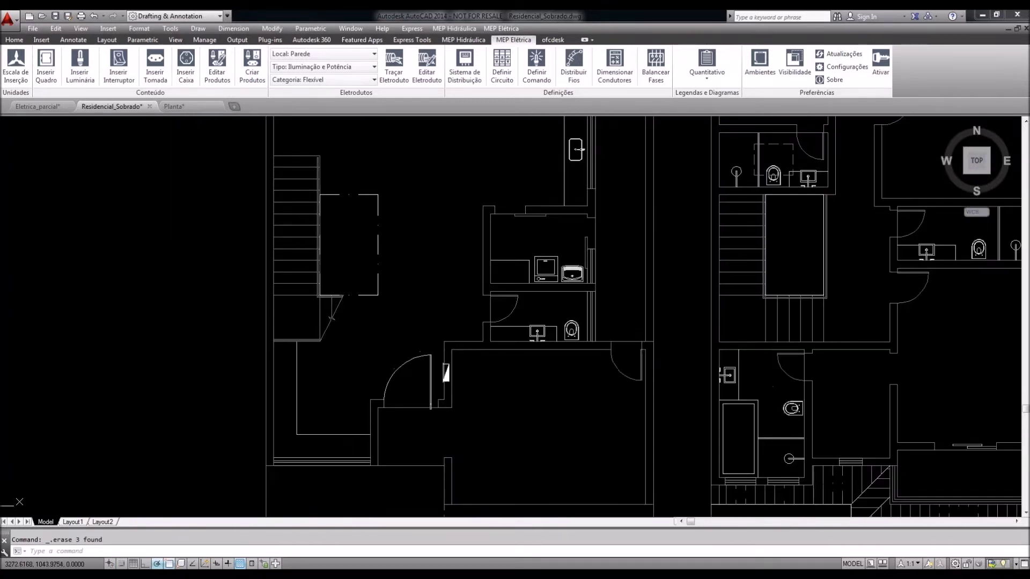
scroll(447, 367, "up", 3)
scroll(435, 338, "up", 3)
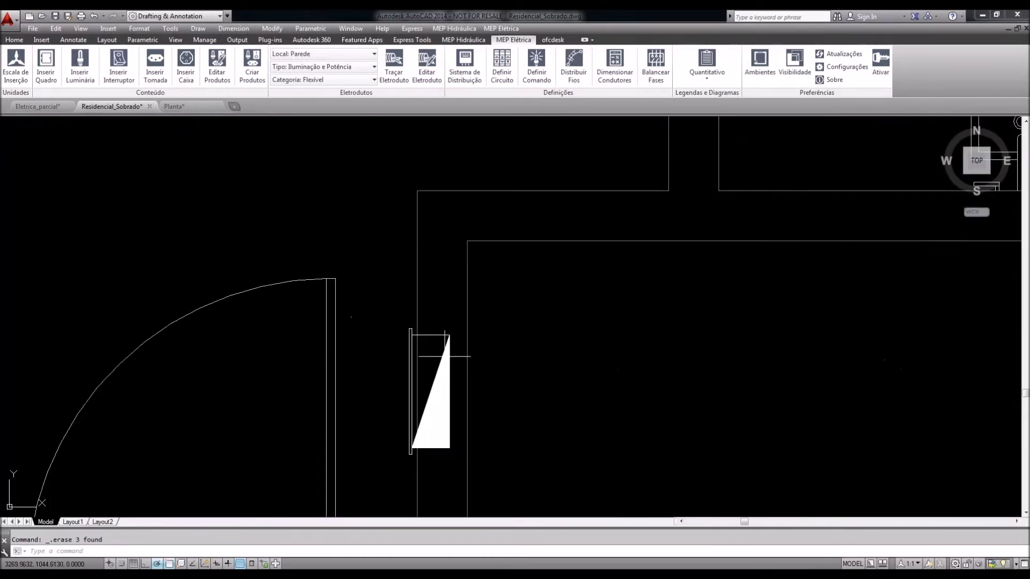
scroll(445, 356, "down", 5)
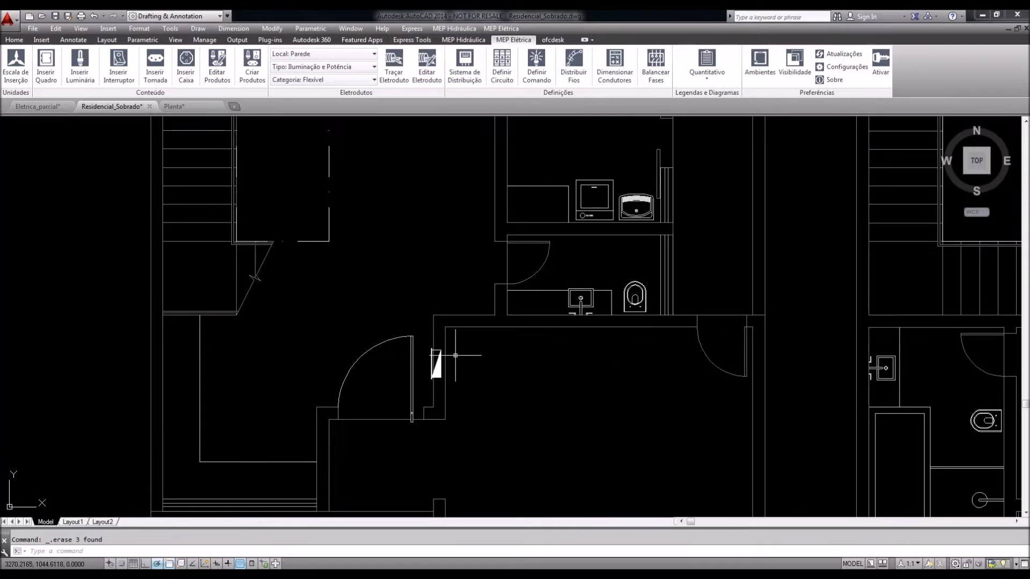
scroll(413, 357, "up", 3)
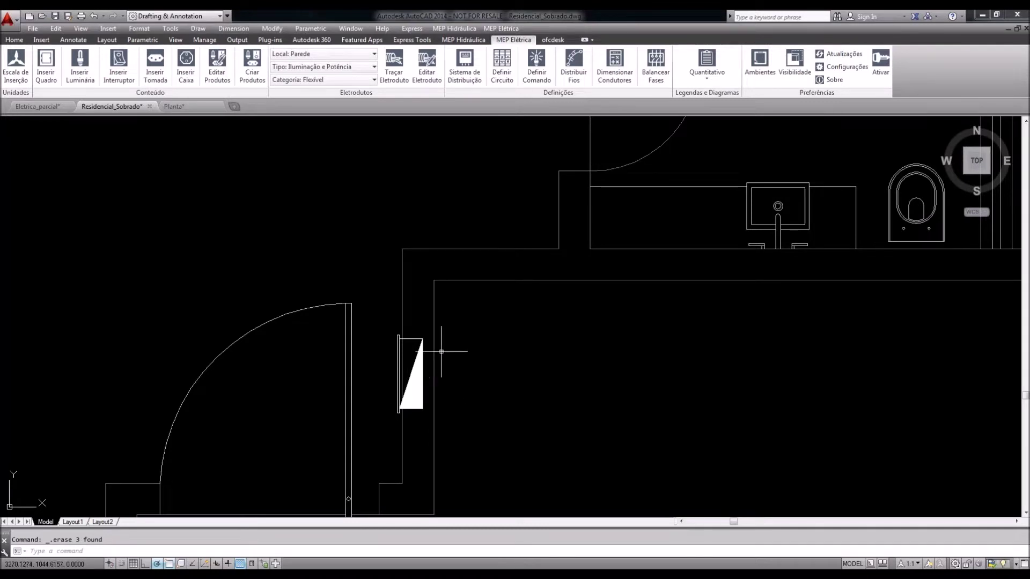
scroll(441, 352, "down", 2)
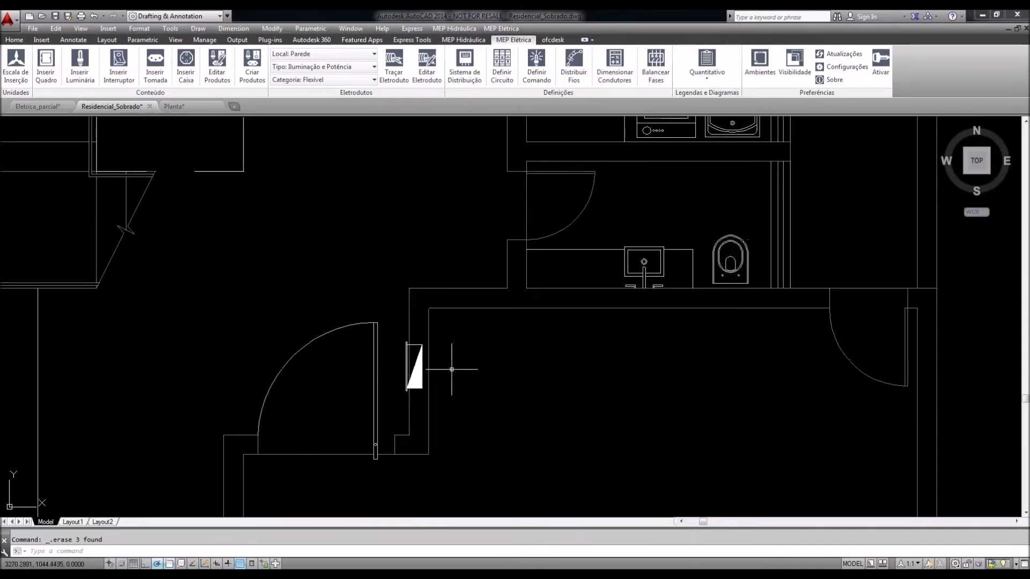
scroll(416, 352, "down", 3)
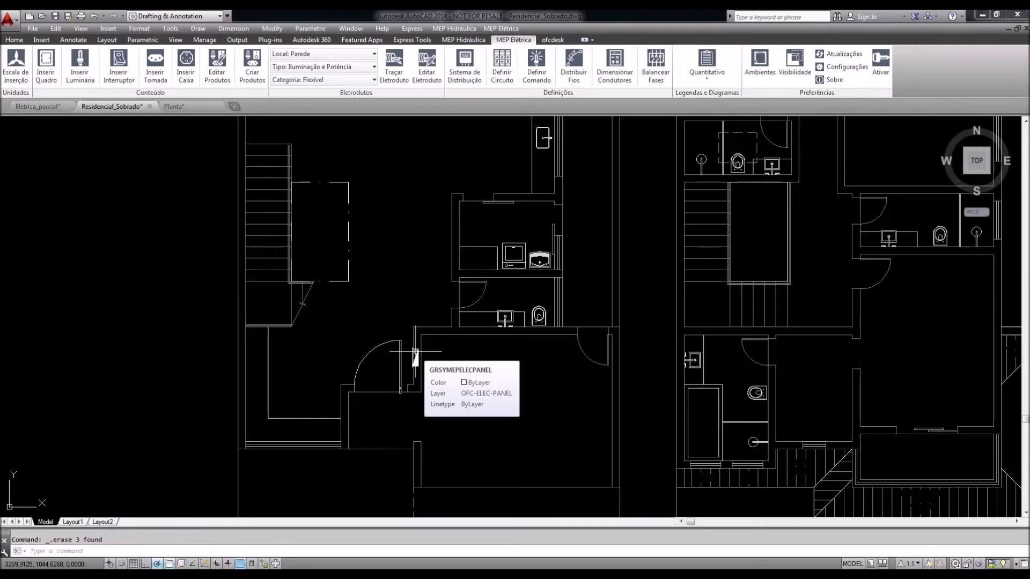
scroll(415, 352, "up", 4)
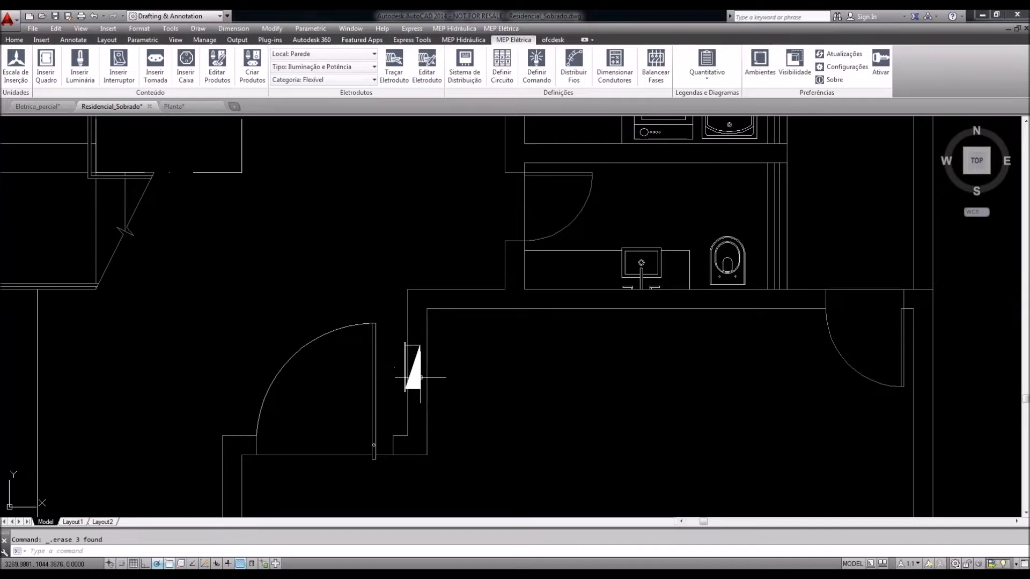
Open the product data of the panel beside the entrance door for editing and set its standard height (Altura padrão) to 1.5
scroll(420, 378, "down", 2)
scroll(416, 372, "up", 4)
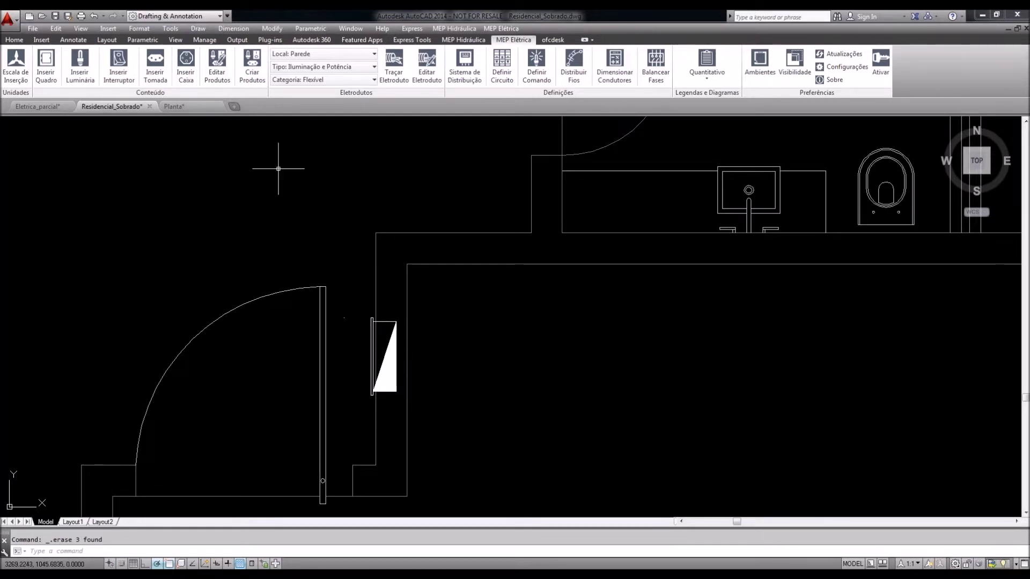
left_click(225, 63)
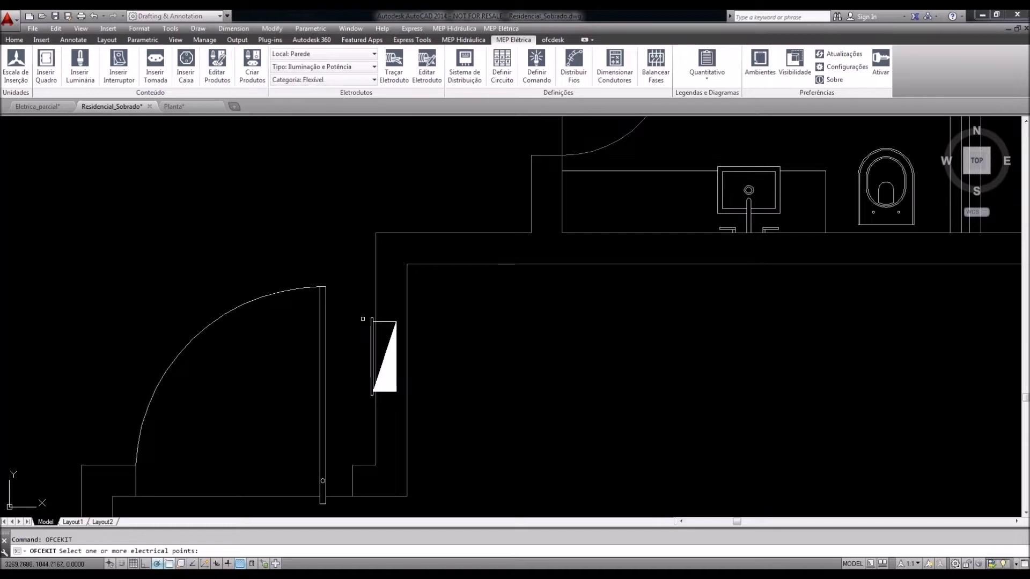
left_click(387, 325)
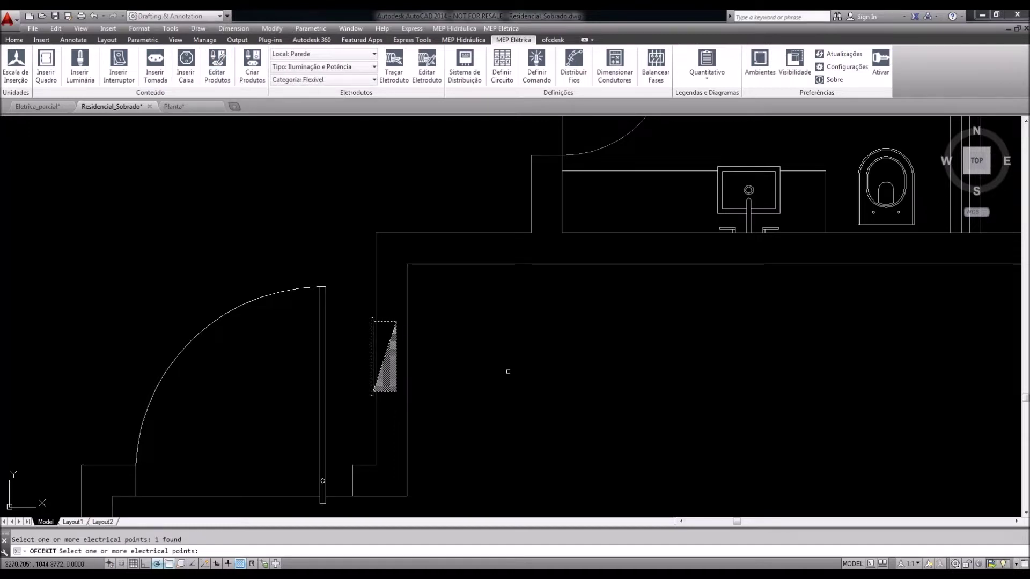
key("Return")
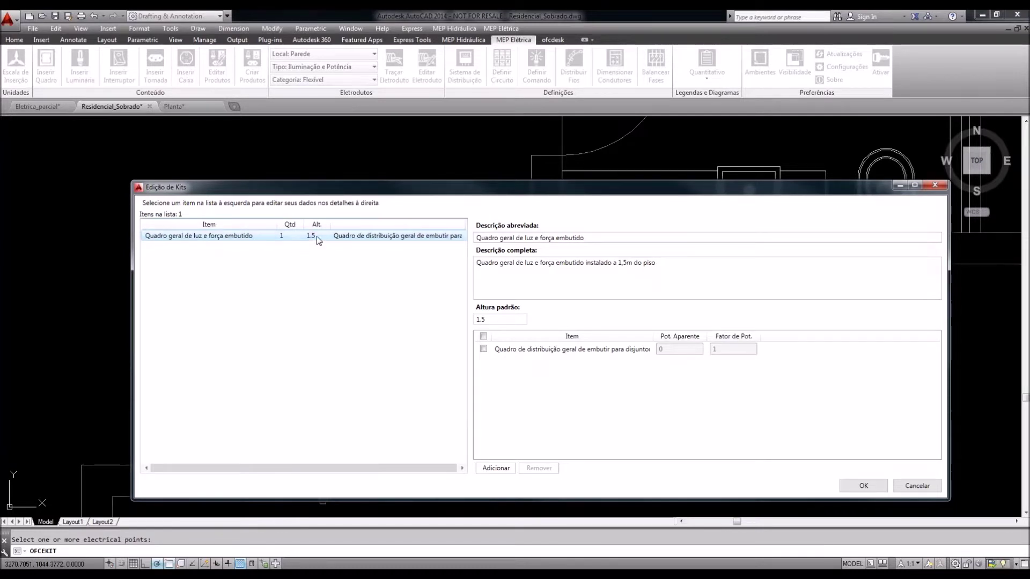
left_click(311, 237)
type("5")
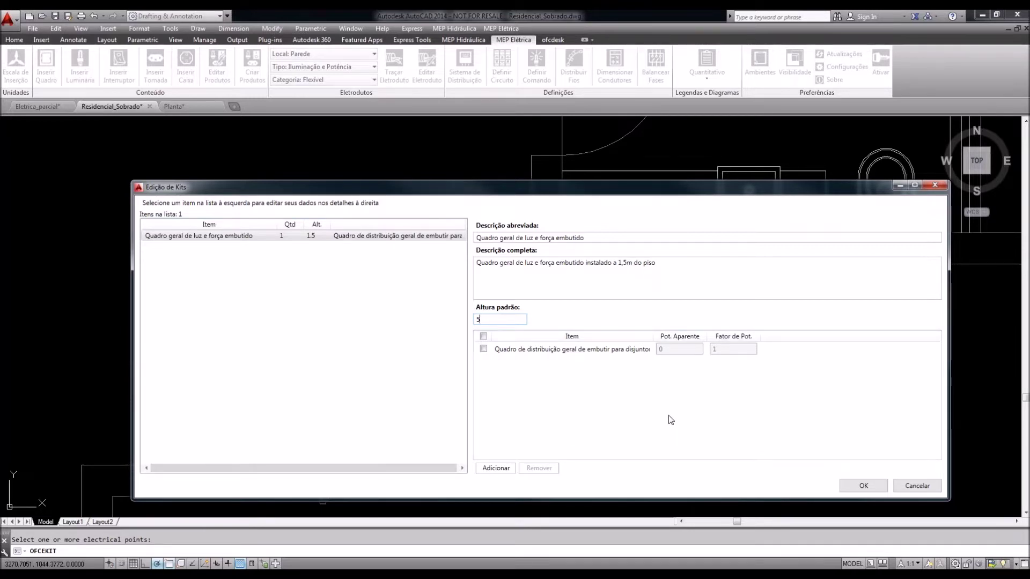
key("BackSpace")
type("1.5")
double_click(488, 320)
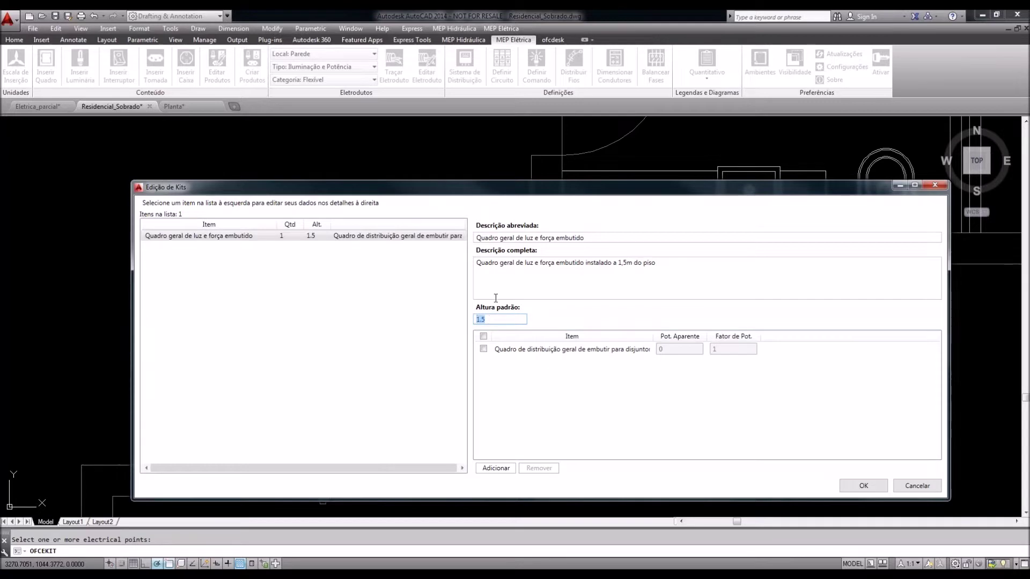
Review the panel's short and full description texts and accept the kit data
left_click(536, 237)
left_click(590, 267)
left_click(688, 264)
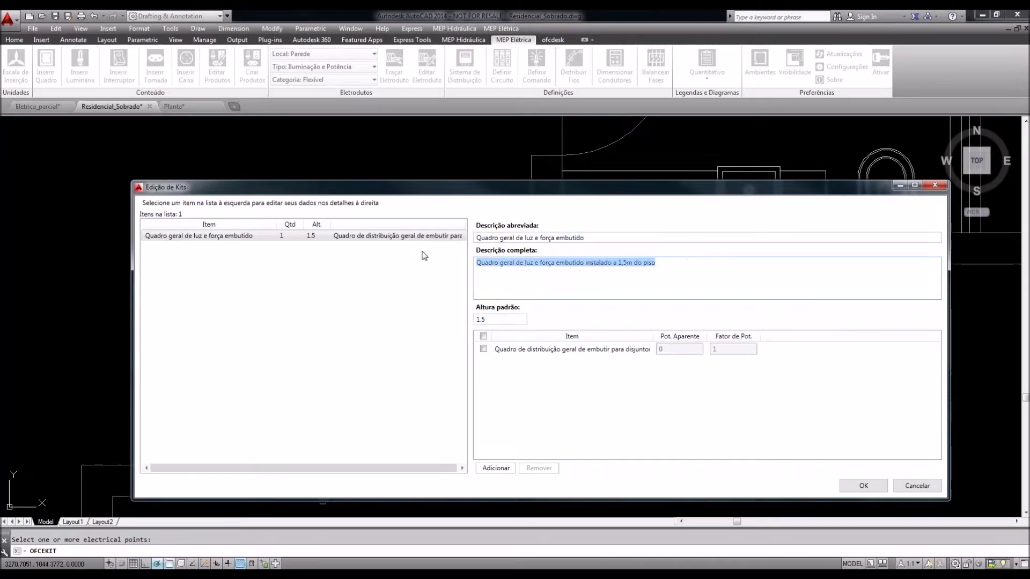
left_click(593, 235)
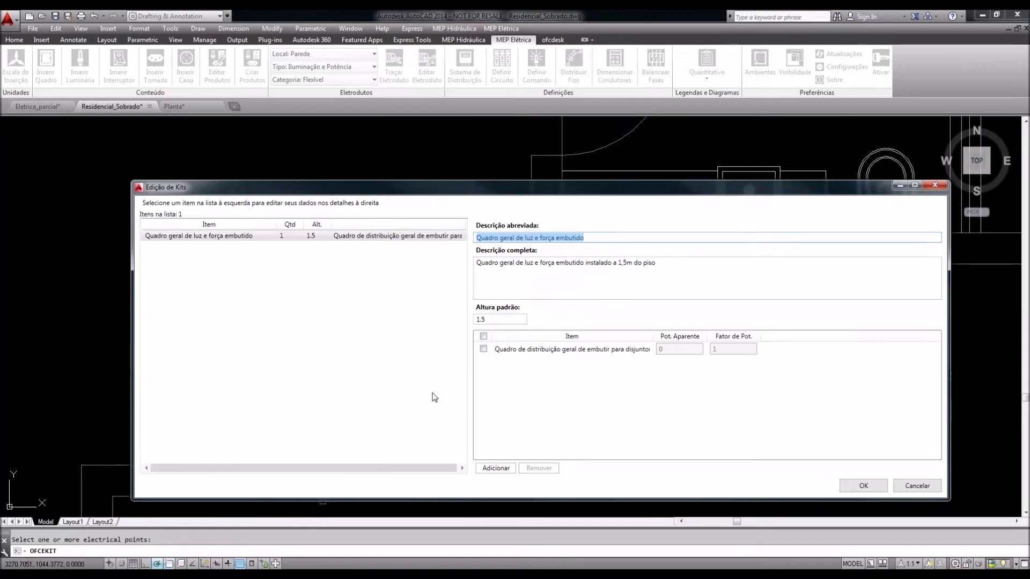
left_click(860, 489)
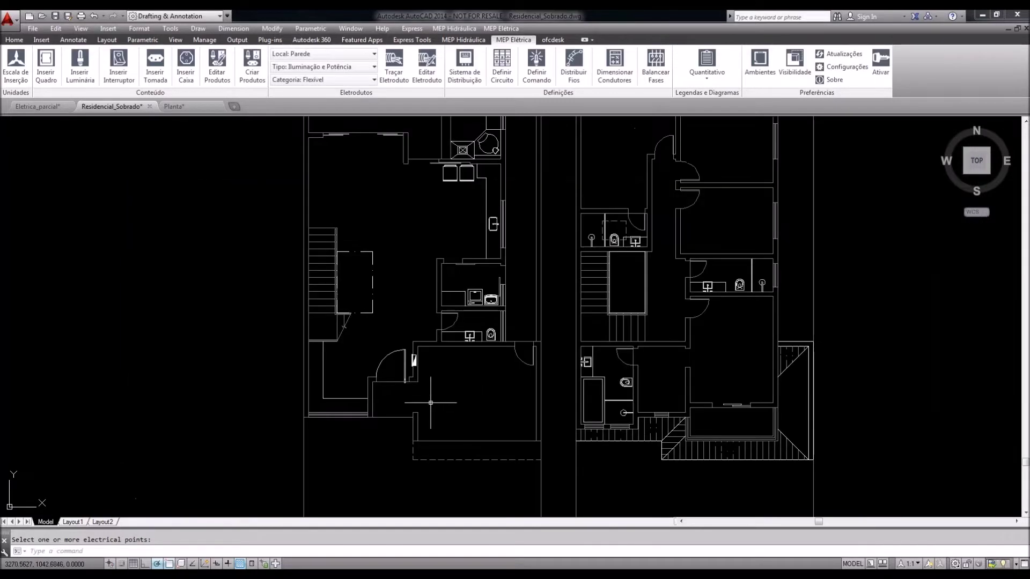
Examine the panel within the floor plans and the OFC-ELEC layers in the drawing's layer list
middle_click_drag(407, 292, 369, 326)
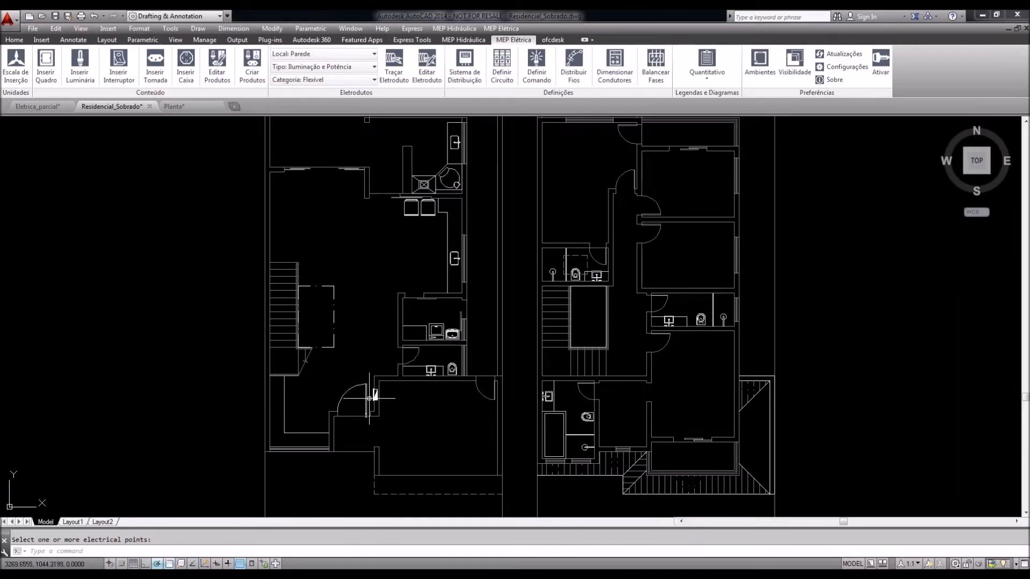
scroll(369, 398, "up", 2)
scroll(369, 396, "down", 2)
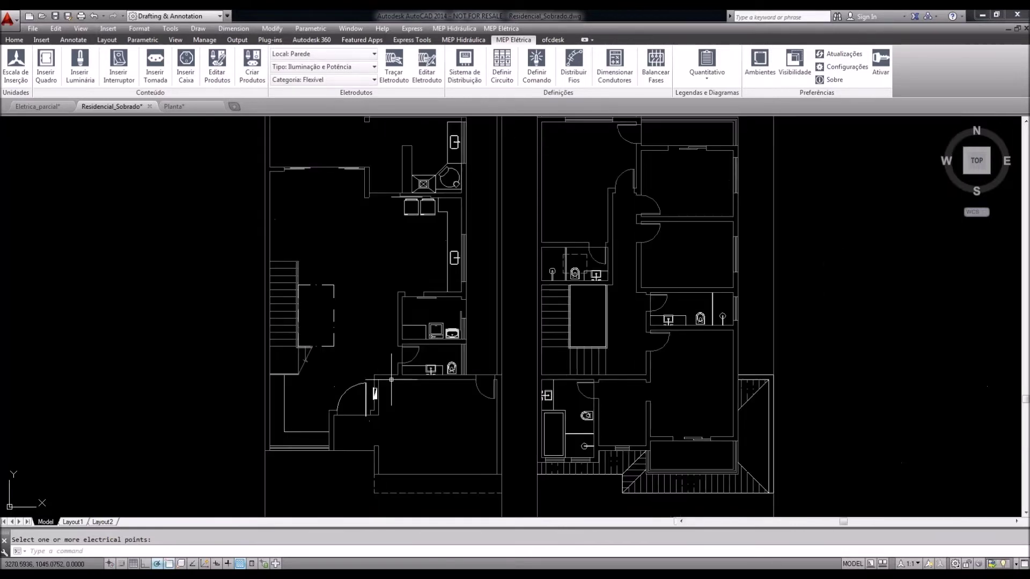
left_click(21, 43)
left_click(364, 80)
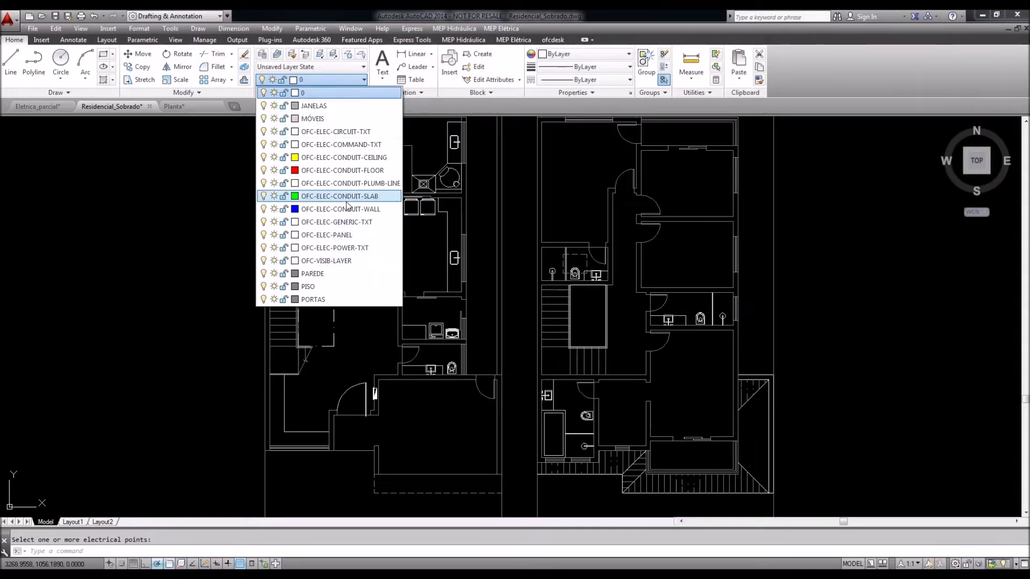
key("Escape")
left_click(204, 289)
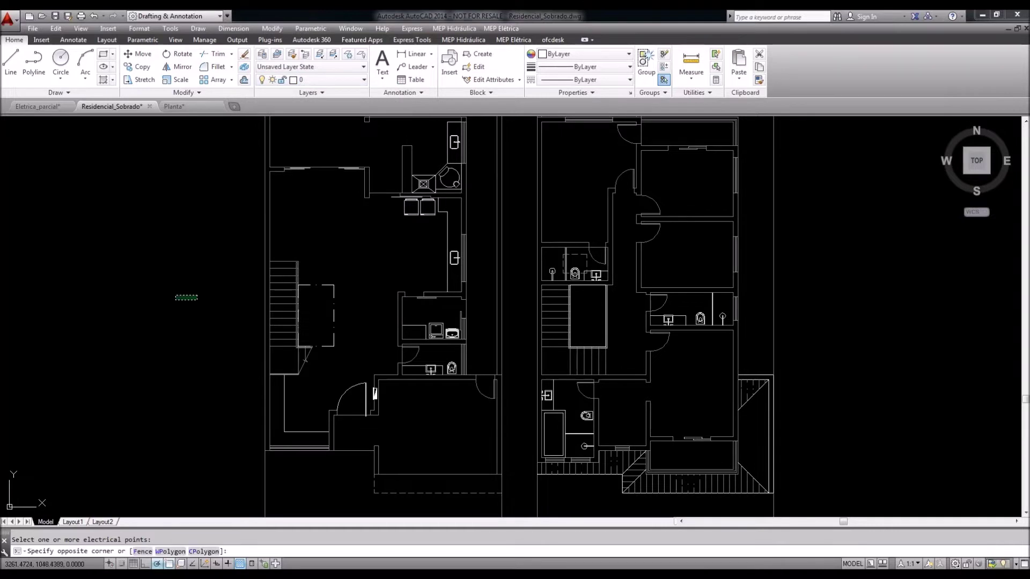
left_click(202, 329)
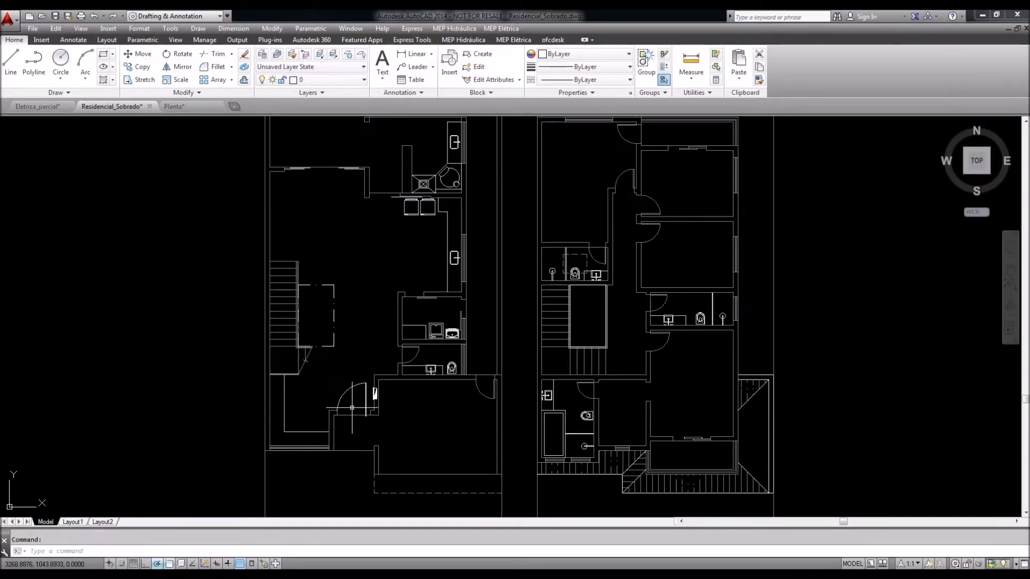
Change the colour of the panel in the entrance wall to Yellow
scroll(352, 408, "up", 5)
left_click(371, 361)
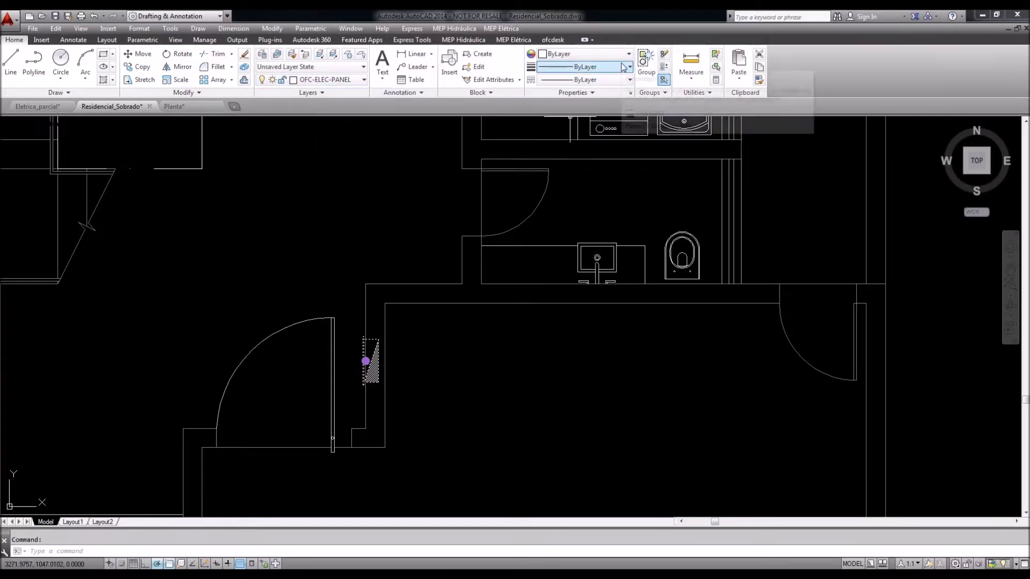
left_click(564, 55)
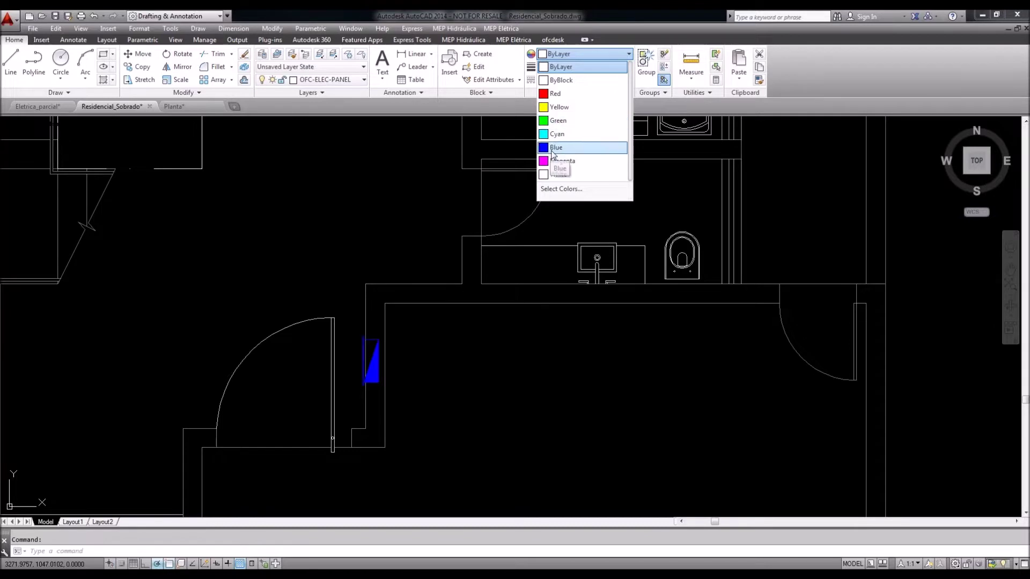
left_click(559, 109)
key("Escape")
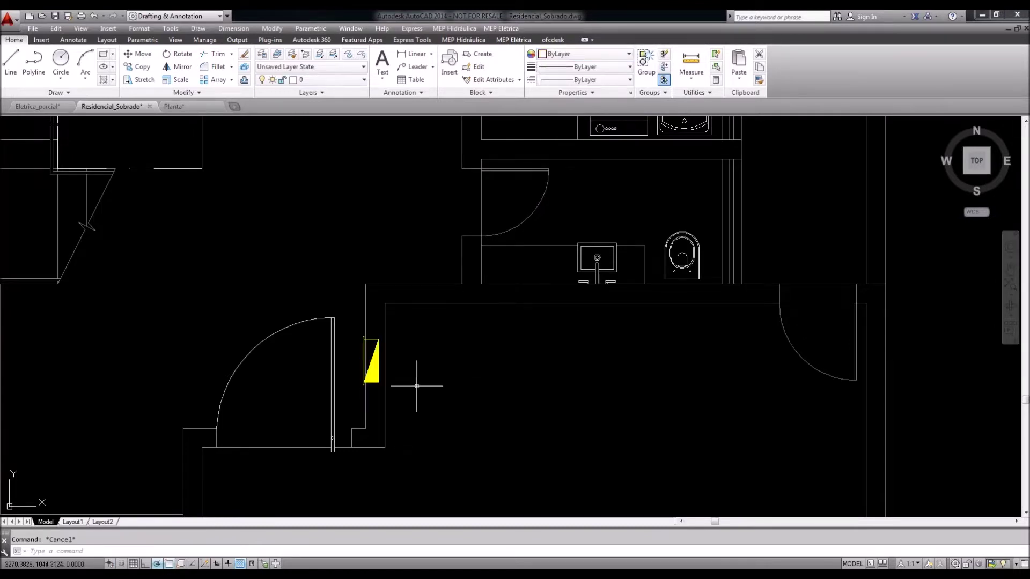
scroll(392, 363, "up", 4)
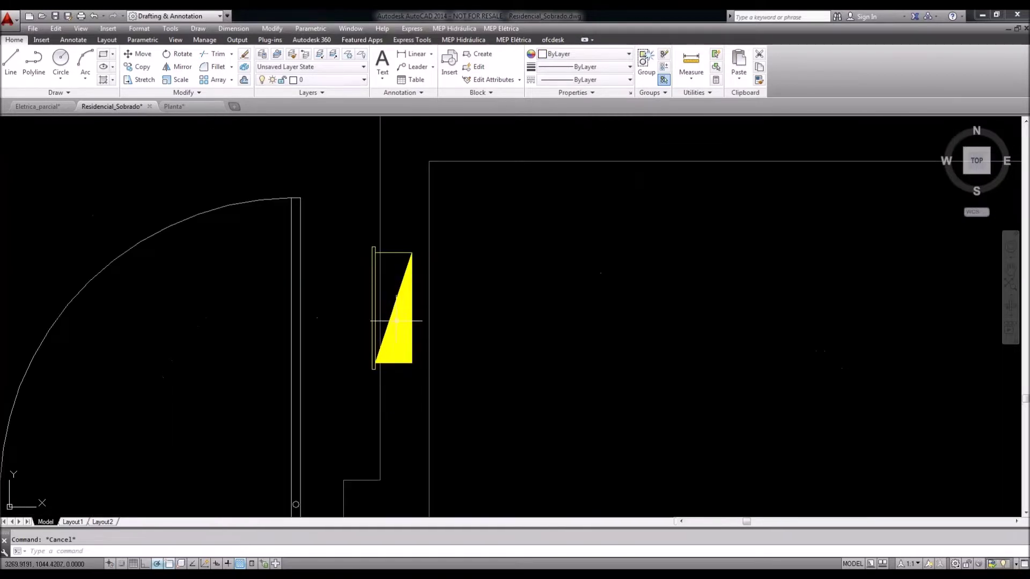
scroll(386, 324, "down", 2)
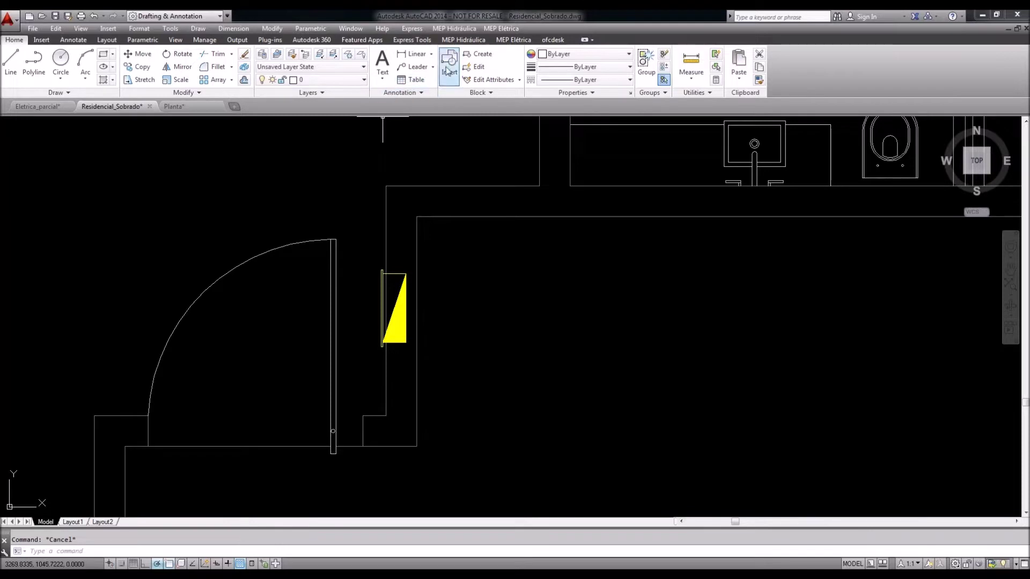
Insert another half-filled Quadro geral symbol in the large room beside the entrance, rotated 0°
left_click(513, 40)
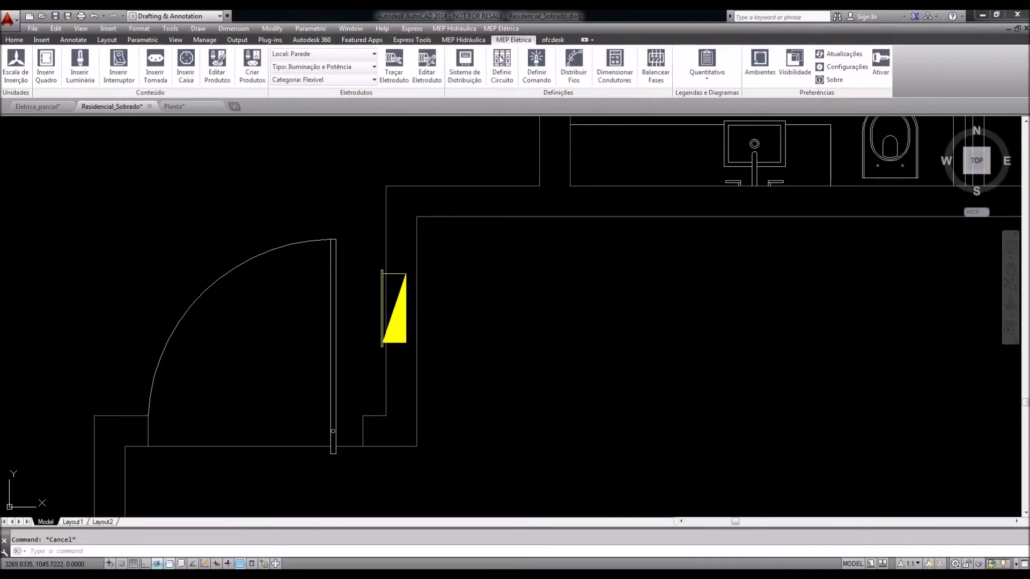
left_click(52, 79)
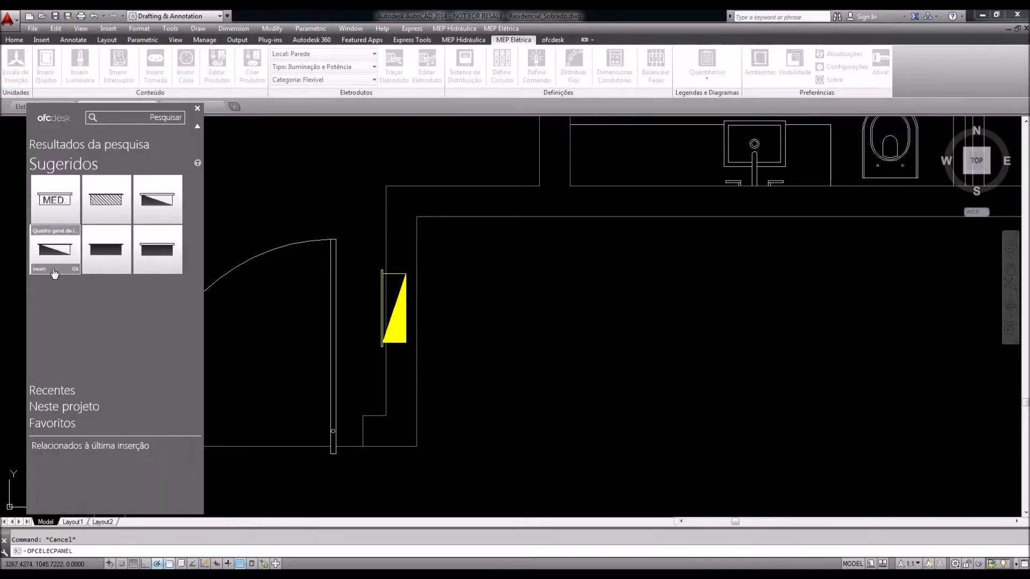
left_click(54, 274)
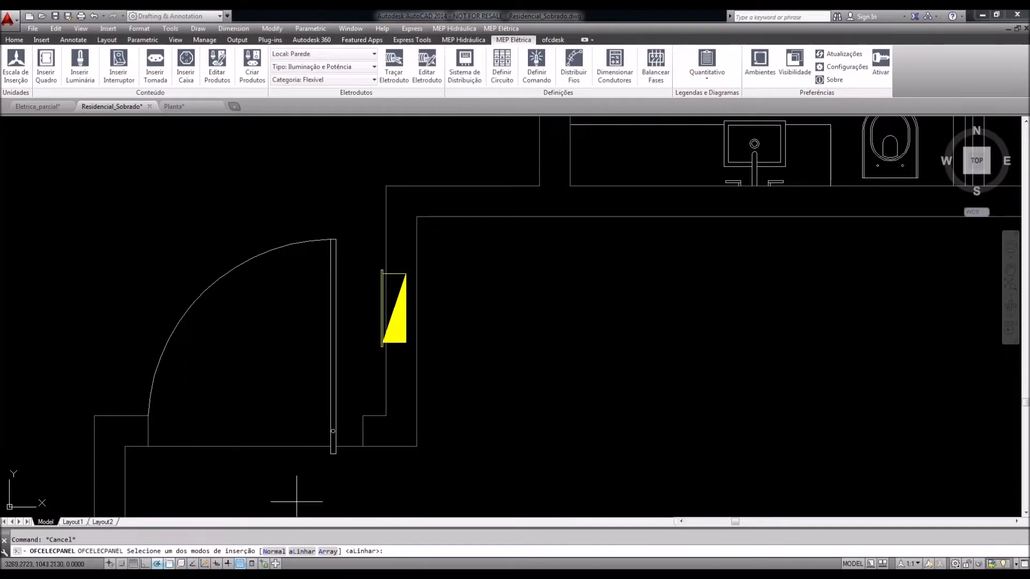
key("Return")
left_click(534, 270)
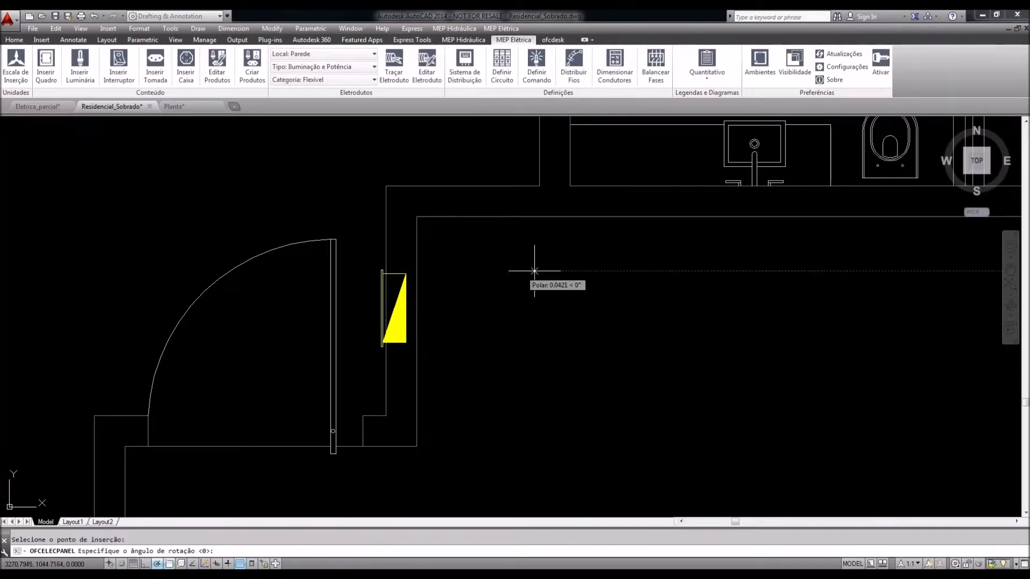
left_click(585, 271)
scroll(517, 316, "down", 1)
Change the colour of the new panel copy in the large room to Red
left_click(517, 317)
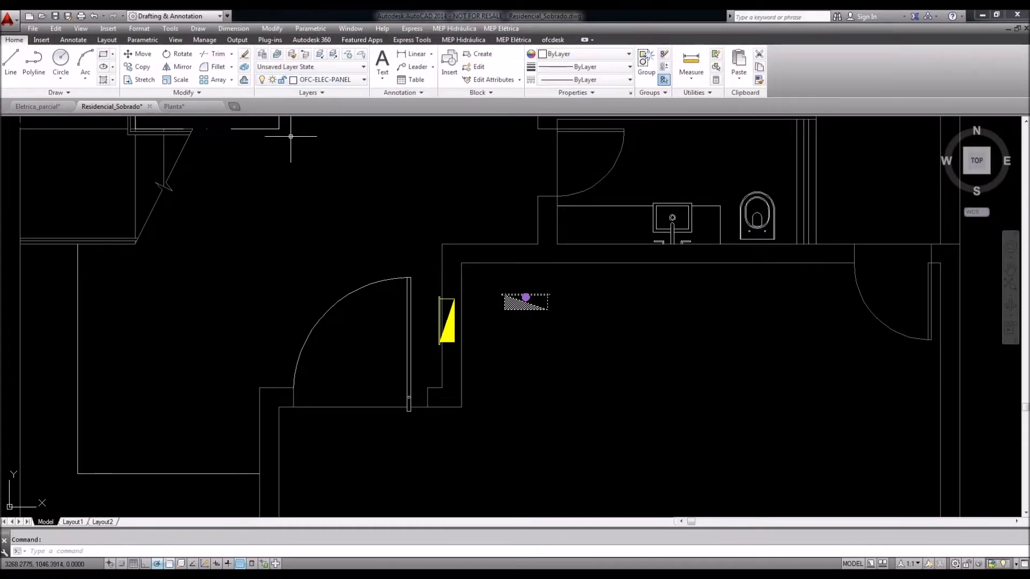
scroll(514, 300, "up", 2)
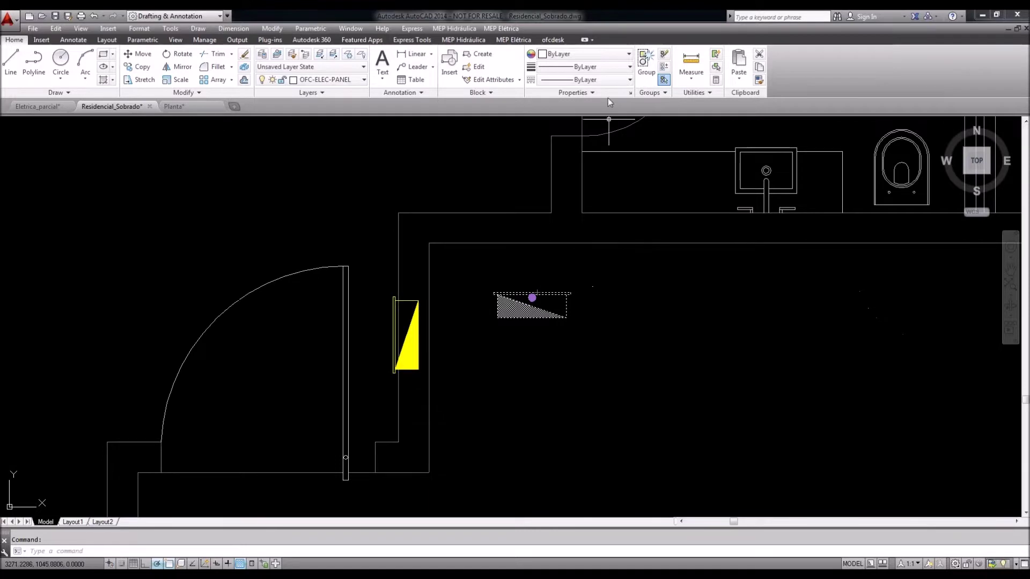
left_click(585, 53)
left_click(558, 76)
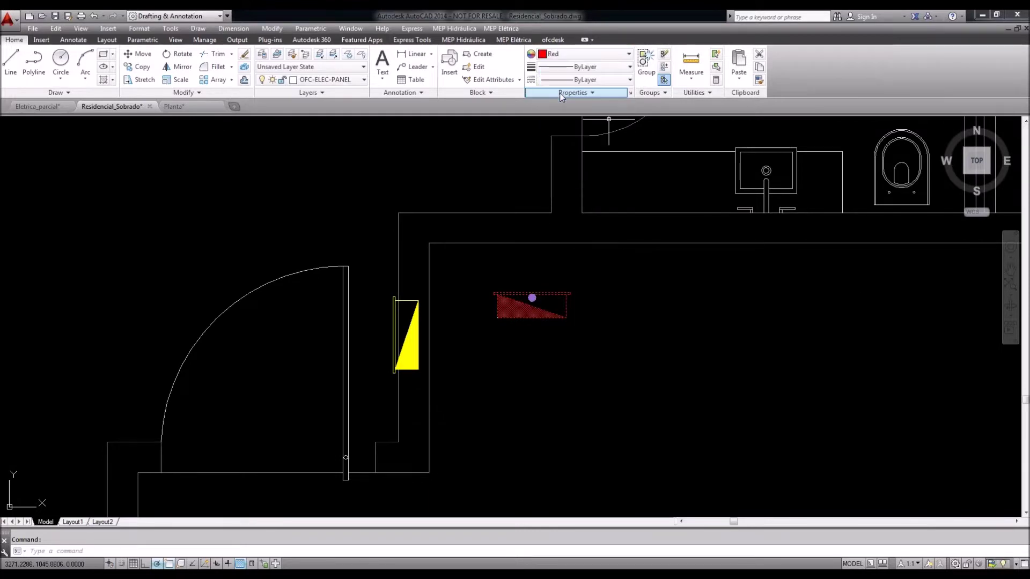
left_click(634, 343)
key("Escape")
middle_click_drag(615, 365, 458, 344)
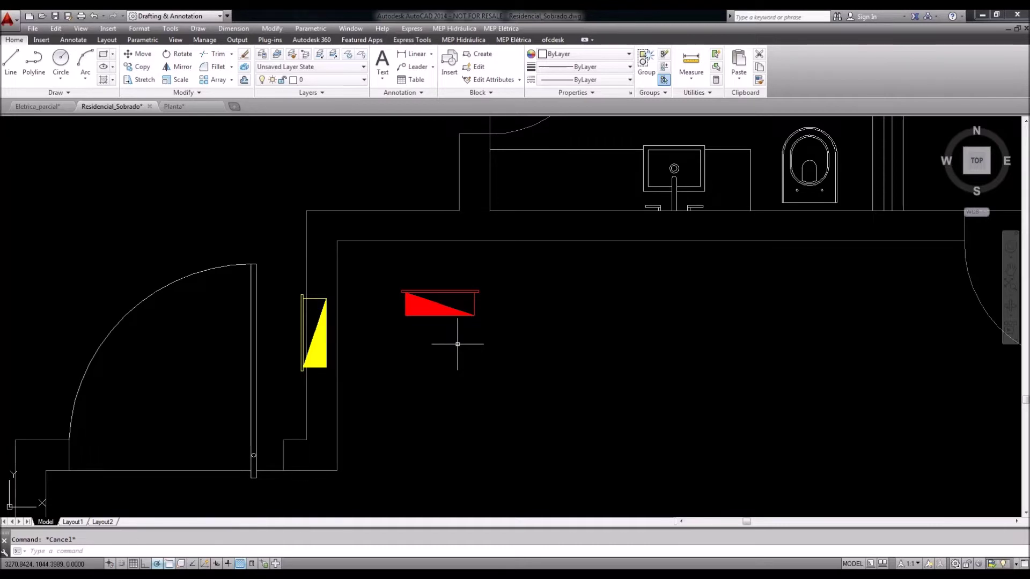
Erase the red panel copy from the large room
left_click(533, 375)
left_click(437, 296)
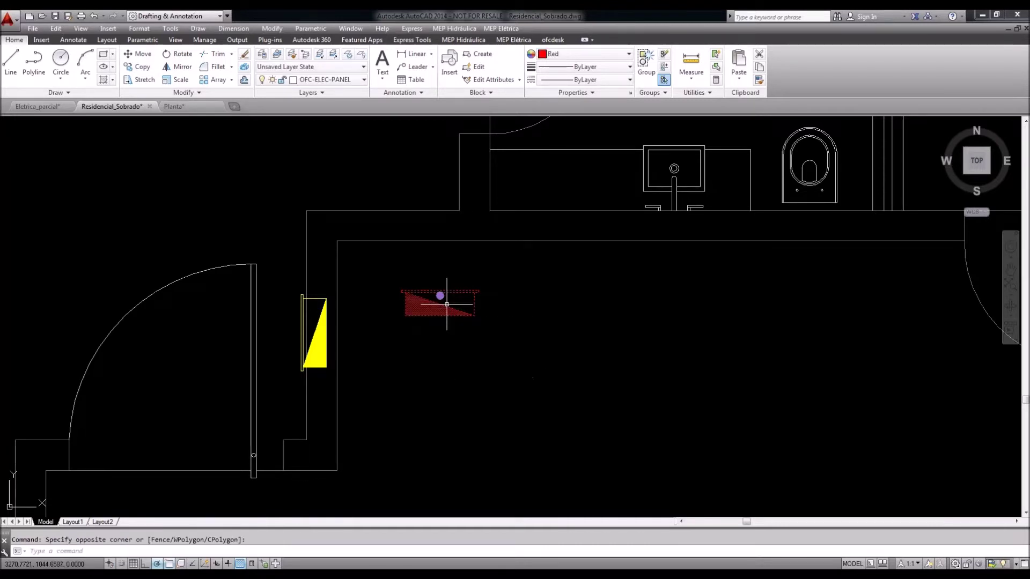
key("Delete")
scroll(409, 333, "down", 3)
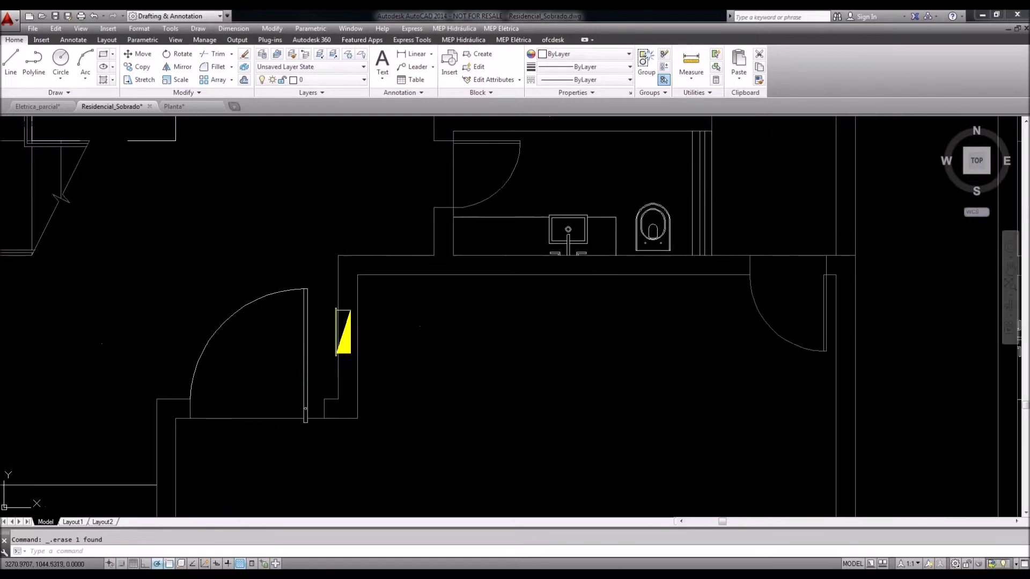
Choose the luminaire "Ponto de luz incandescente no teto de 40W" for insertion and set the insertion mode to Normal
scroll(345, 316, "down", 2)
middle_click_drag(365, 307, 397, 342)
left_click(464, 39)
left_click(513, 40)
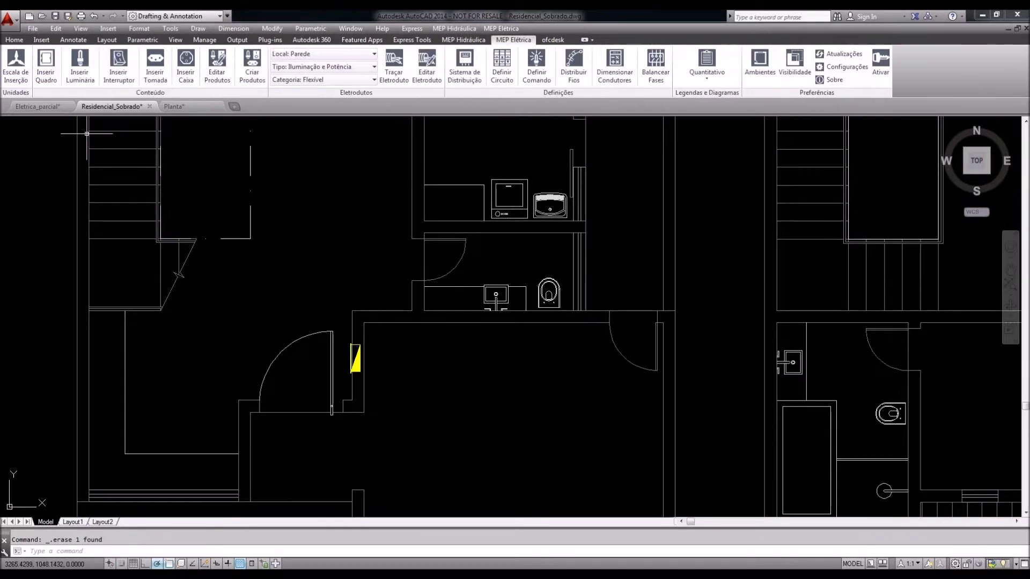
left_click(80, 82)
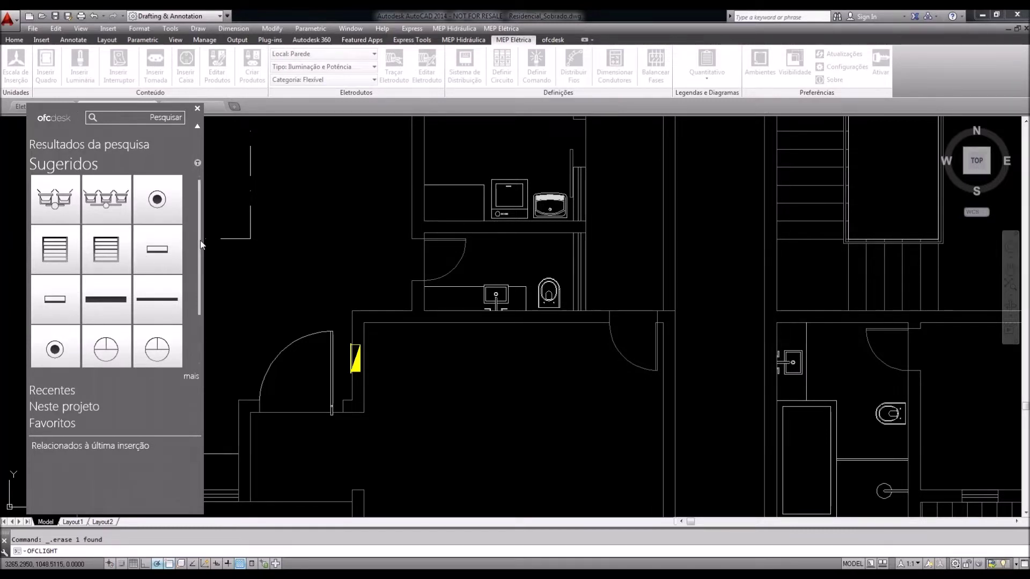
left_click_drag(203, 243, 204, 333)
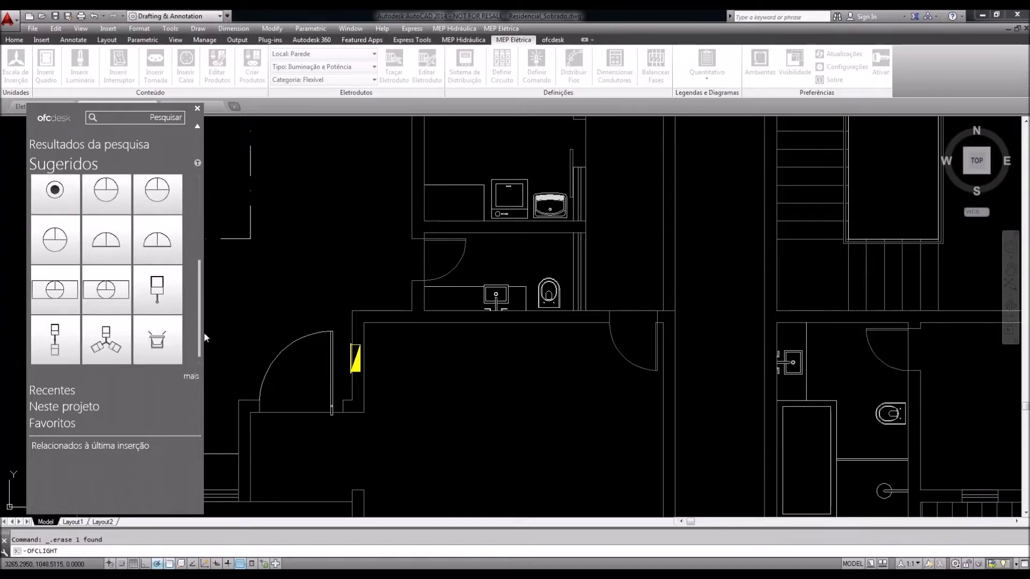
left_click(191, 377)
mouse_move(152, 316)
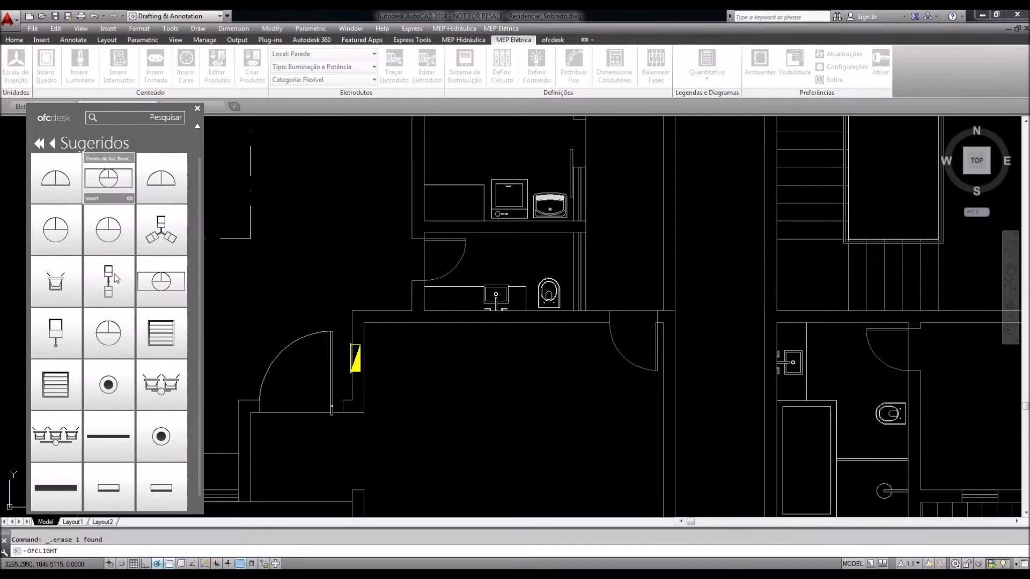
mouse_move(54, 245)
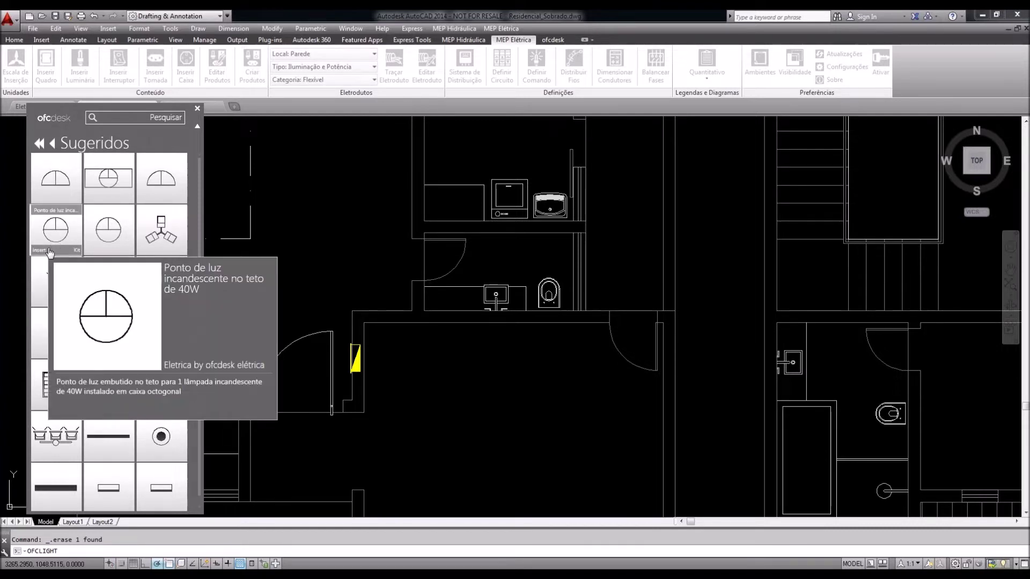
left_click(50, 252)
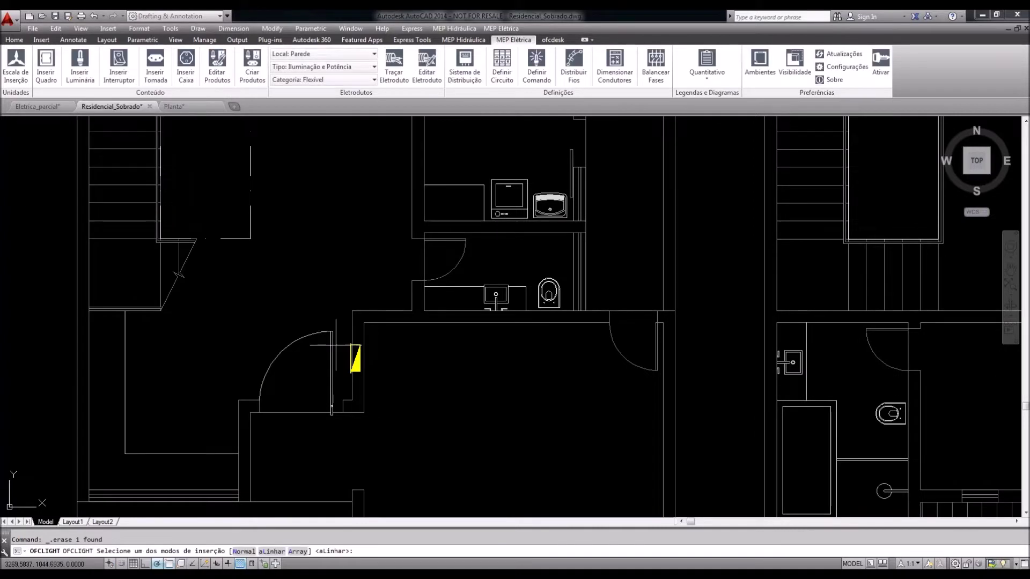
middle_click_drag(418, 402, 419, 389)
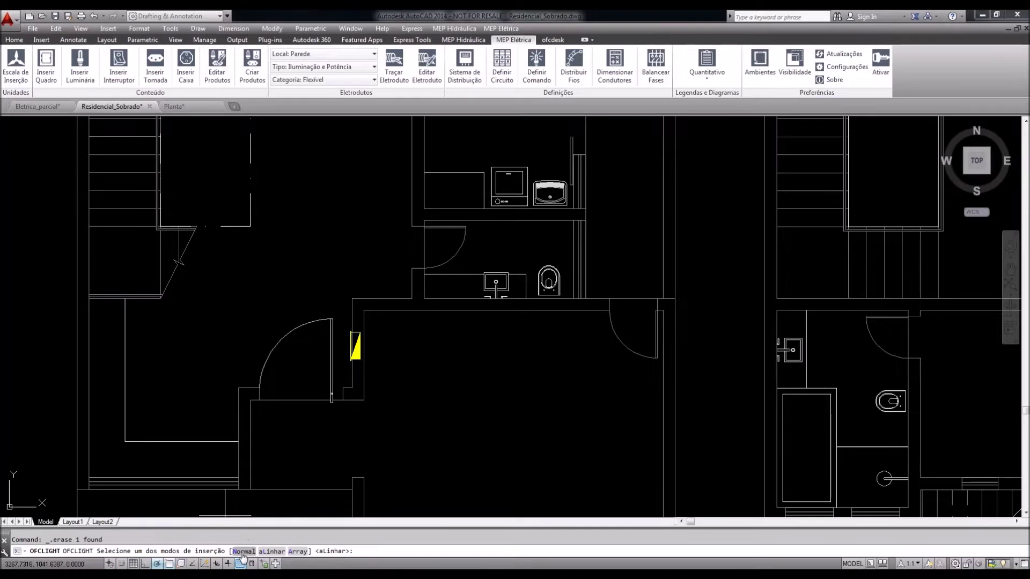
left_click(243, 554)
Place four 40 W ceiling light points in a two-by-two grid in the large room beside the entrance, rotated 0°
mouse_move(468, 392)
middle_mouse_down()
mouse_move(460, 366)
mouse_move(473, 349)
mouse_move(415, 293)
middle_mouse_up()
middle_click_drag(388, 383, 368, 375)
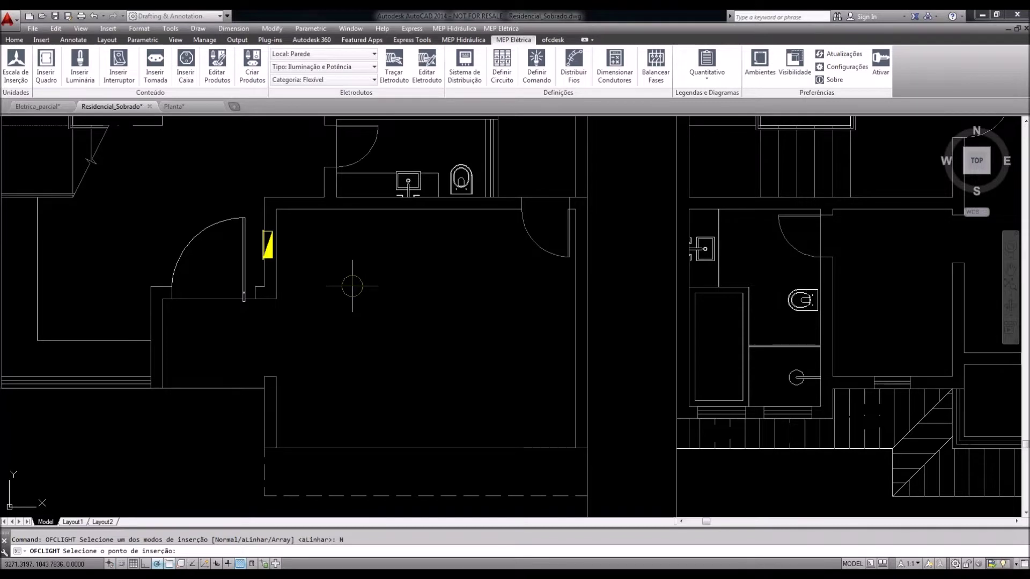
scroll(352, 286, "up", 2)
scroll(340, 289, "down", 2)
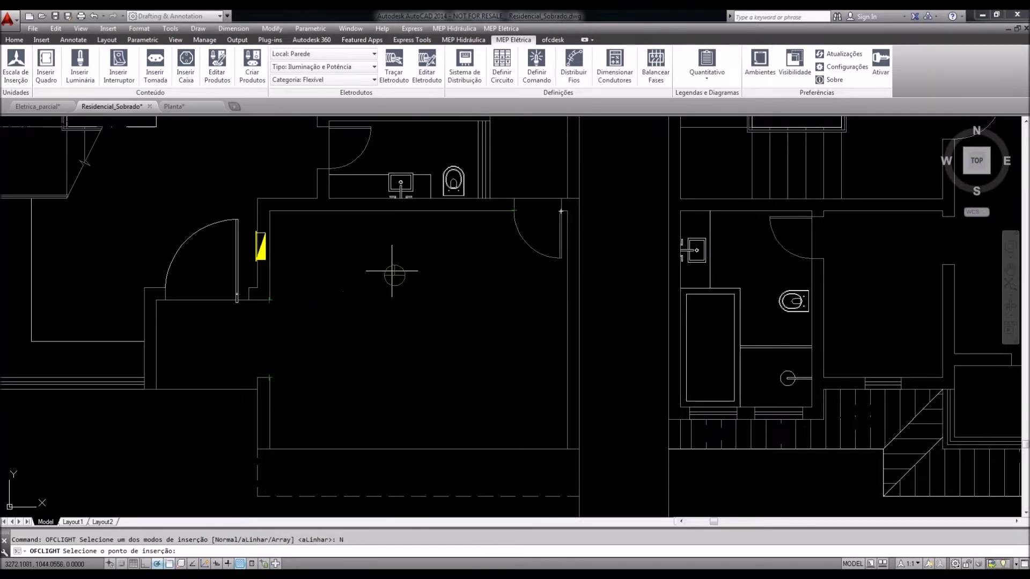
left_click(342, 278)
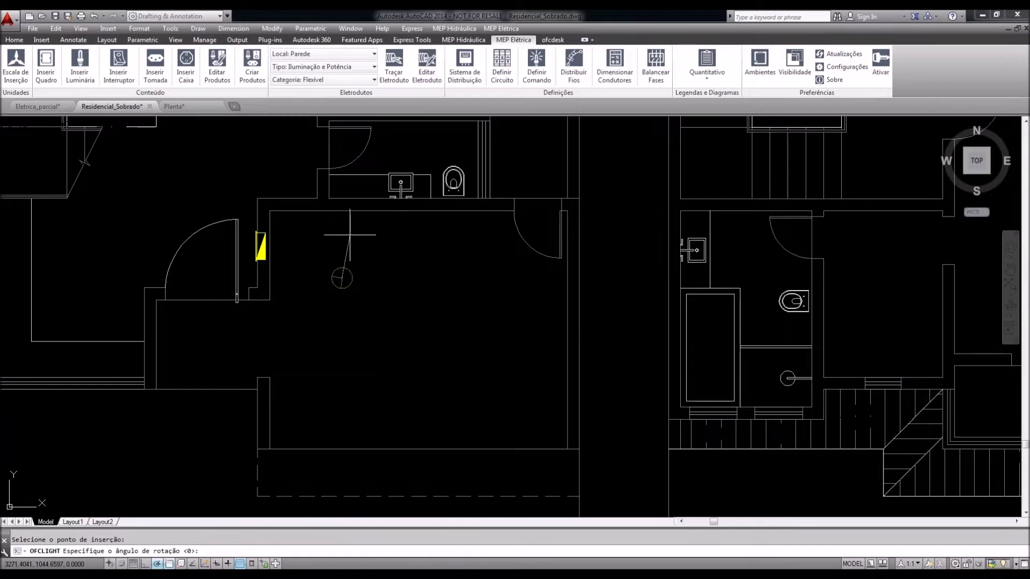
left_click(393, 278)
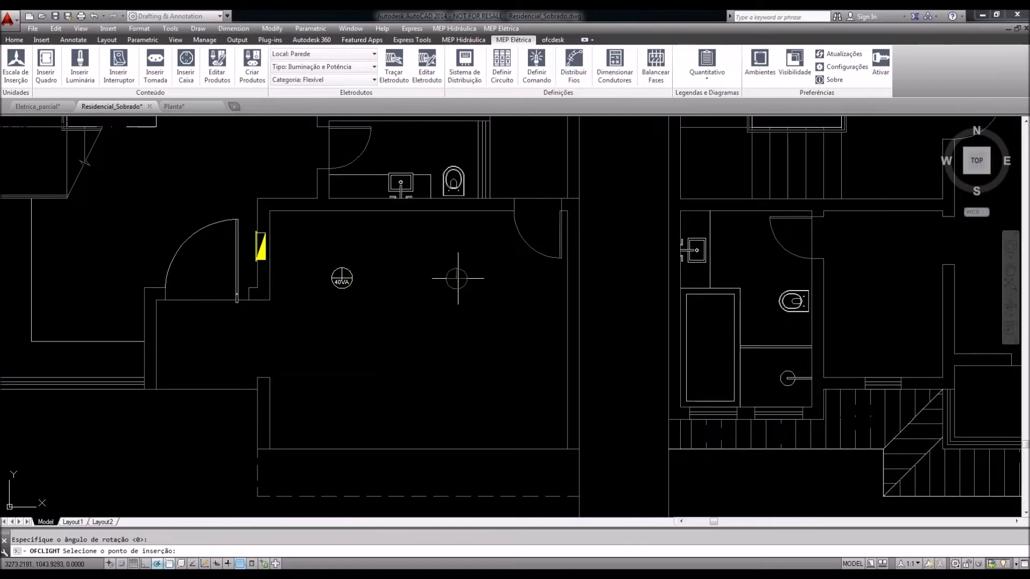
left_click(477, 278)
key("Return")
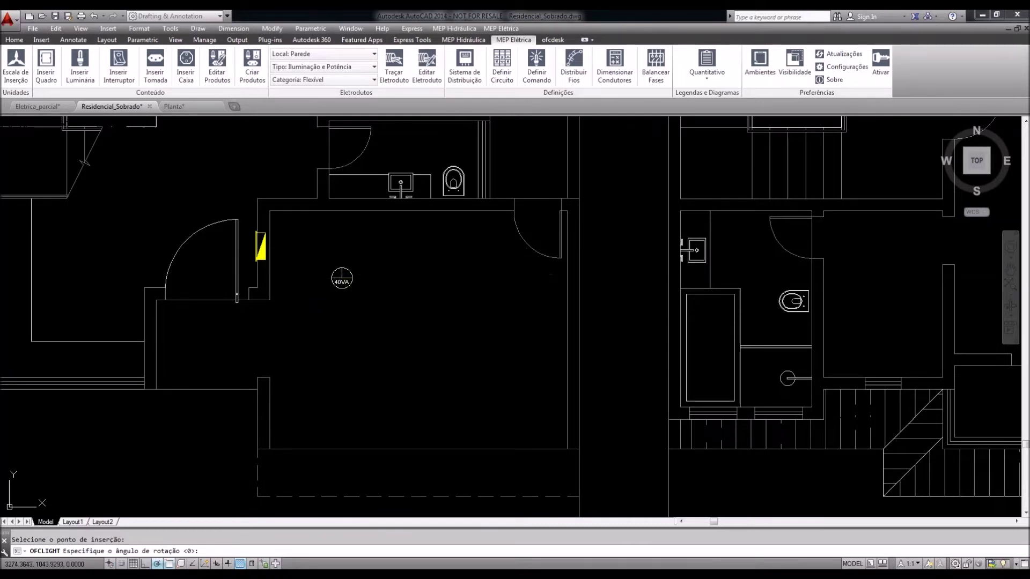
key("Return")
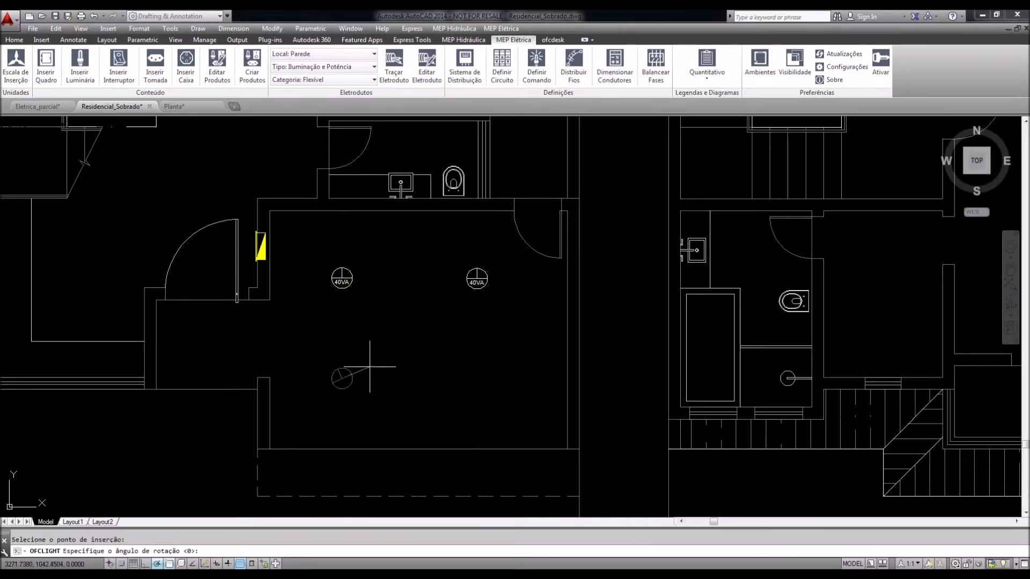
left_click(475, 378)
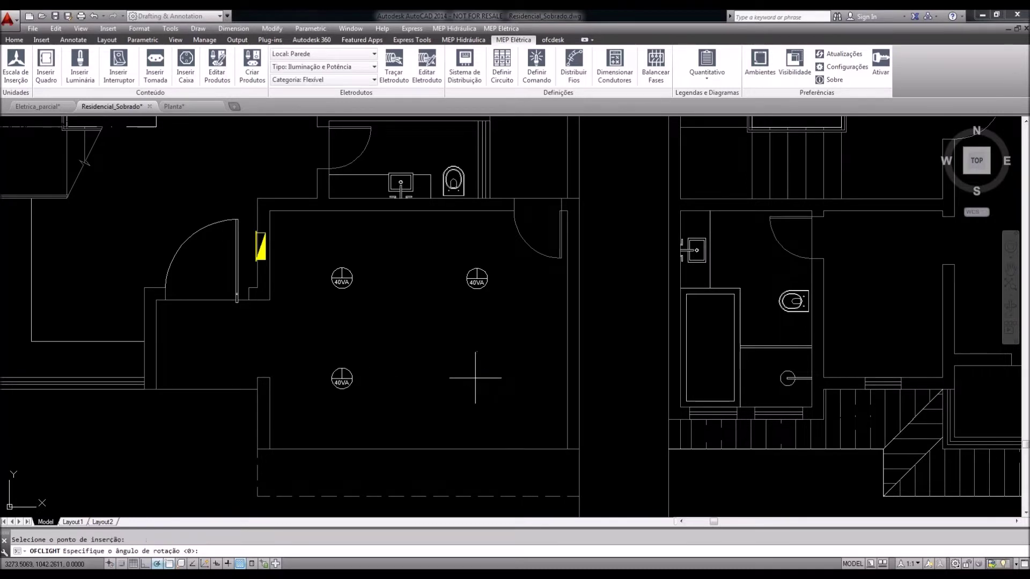
key("Return")
key("Escape")
Insert two linear 14 VA pendant luminaires in Normal mode in the kitchen, one above the other beside the sink counter, rotated 0°
mouse_move(469, 363)
middle_mouse_down()
mouse_move(492, 357)
mouse_move(536, 373)
mouse_move(513, 377)
mouse_move(510, 360)
mouse_move(471, 345)
mouse_move(498, 377)
middle_mouse_up()
scroll(267, 365, "up", 2)
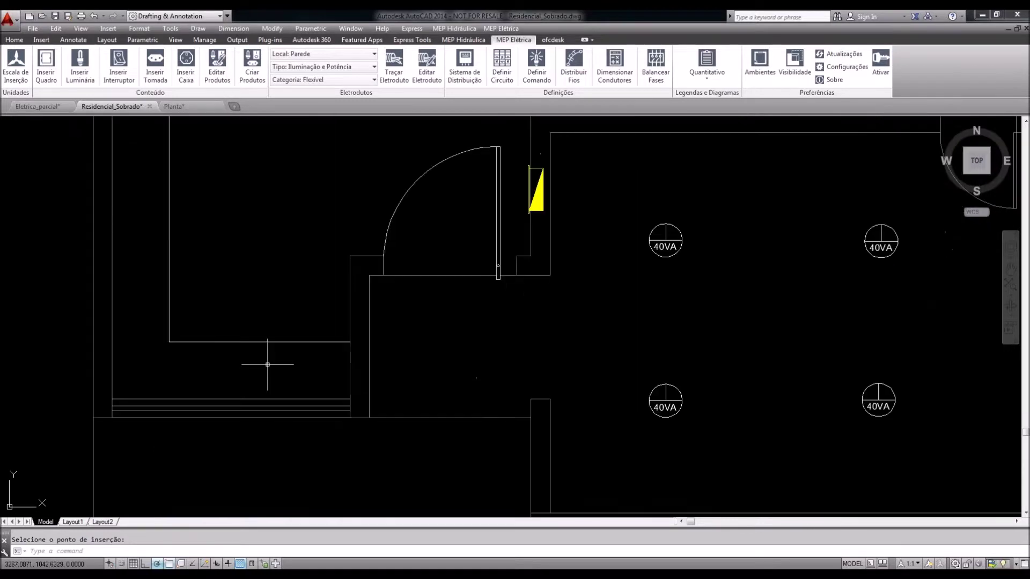
scroll(271, 356, "down", 2)
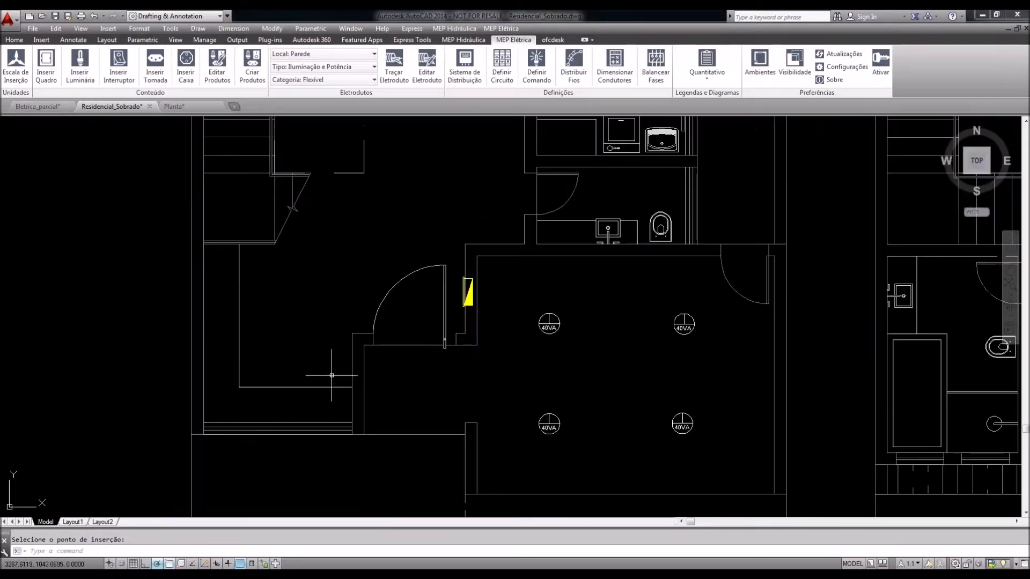
left_click(85, 81)
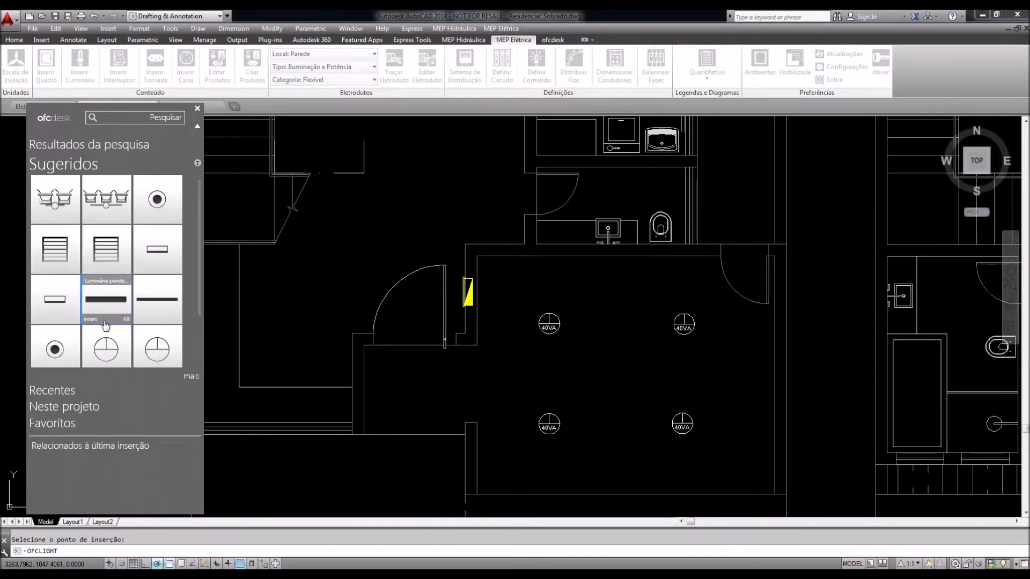
left_click(104, 323)
middle_click_drag(360, 332, 353, 358)
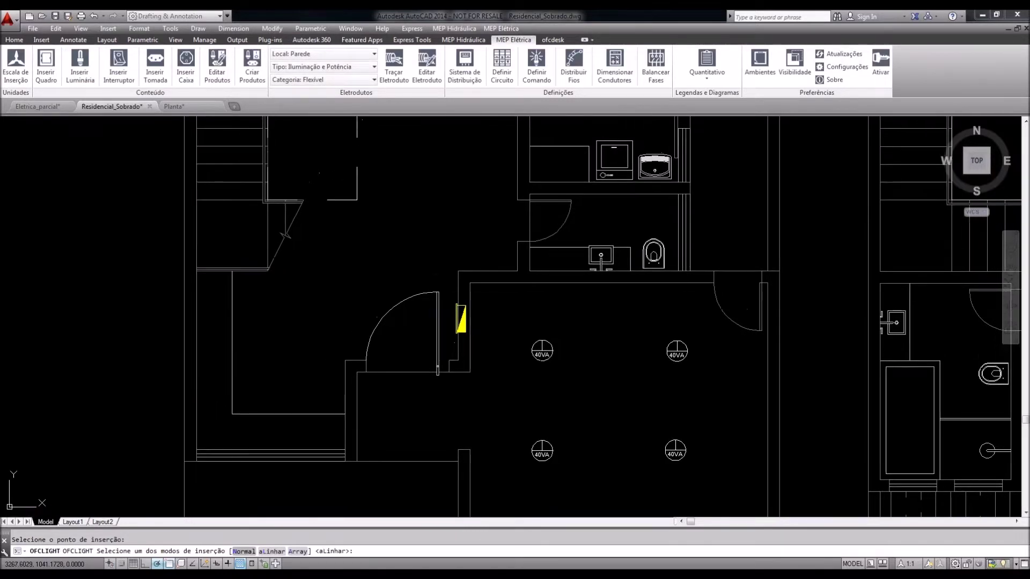
left_click(244, 551)
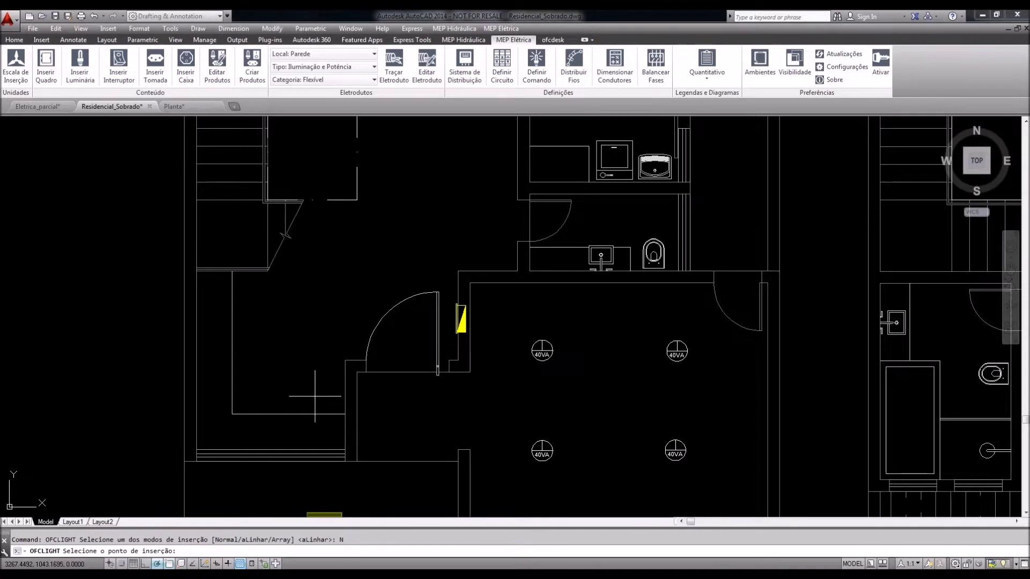
middle_click_drag(300, 462, 299, 477)
middle_click_drag(601, 155, 532, 477)
left_click(496, 352)
left_click(533, 352)
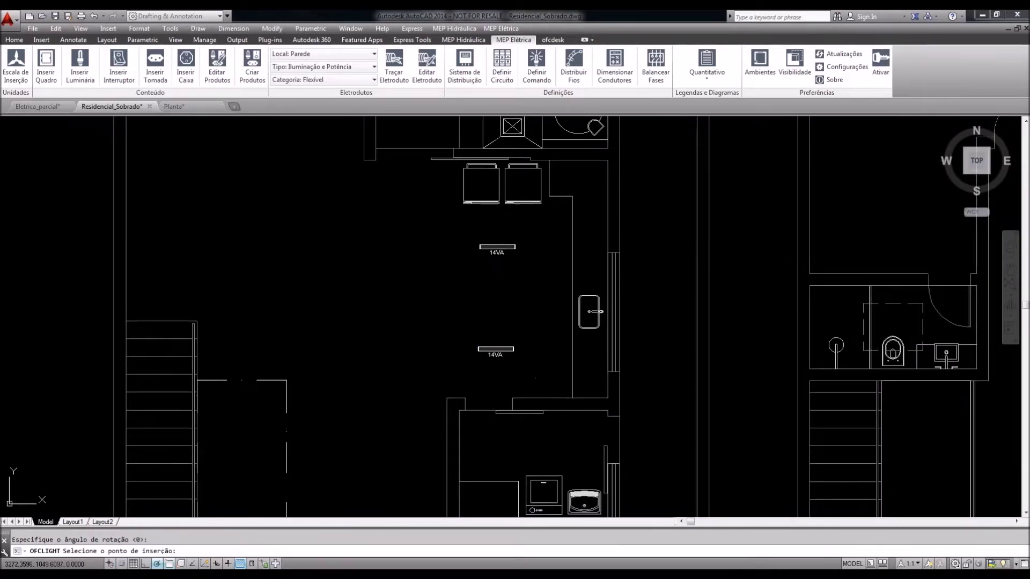
middle_click_drag(529, 334, 521, 295)
scroll(521, 295, "down", 3)
key("Escape")
Insert two recessed 50 W halogen dichroic luminaires in Normal mode along the vertical leg of the L-shaped strip below the stairs, rotated 0°
left_click(79, 66)
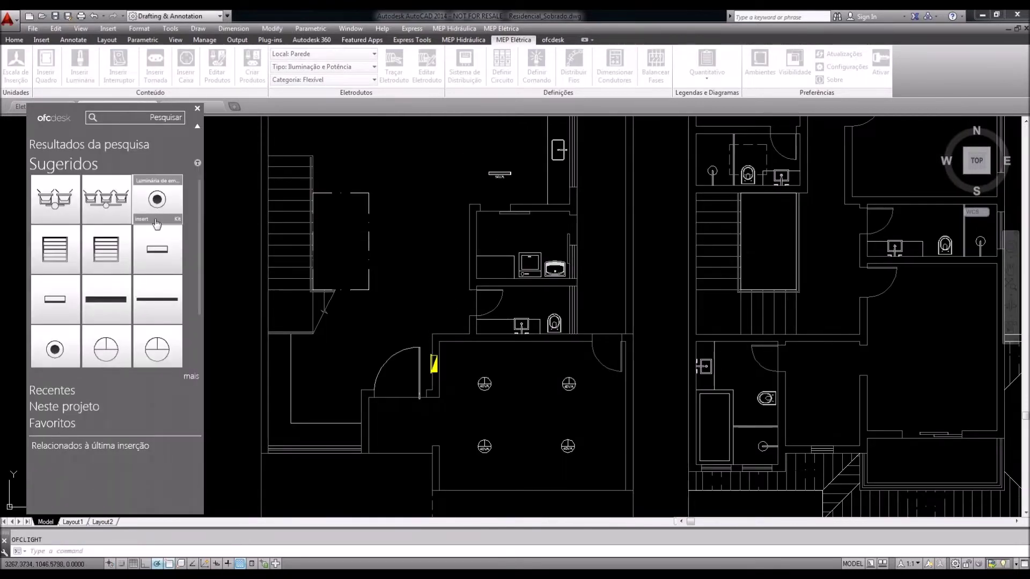
mouse_move(157, 224)
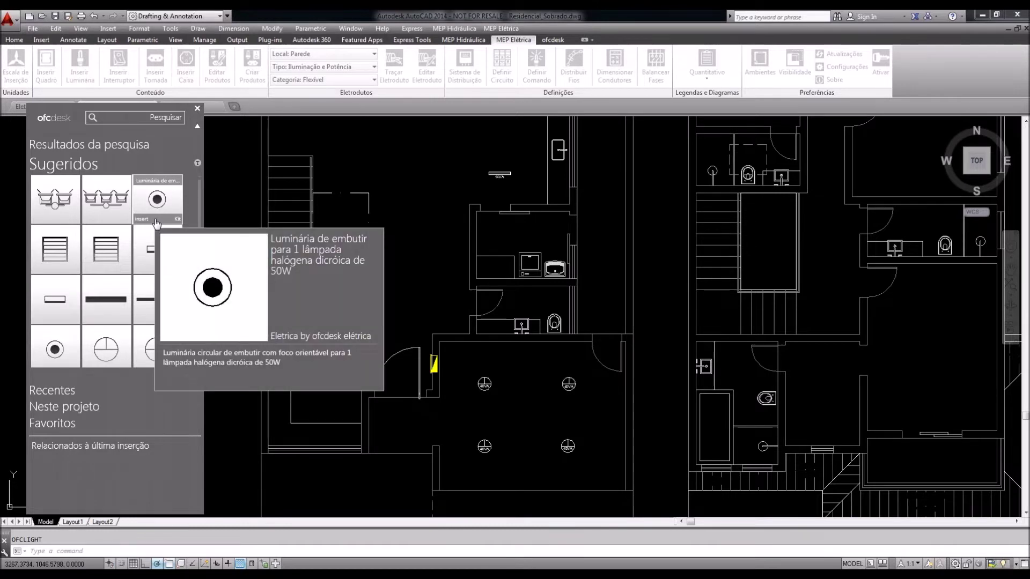
left_click(156, 221)
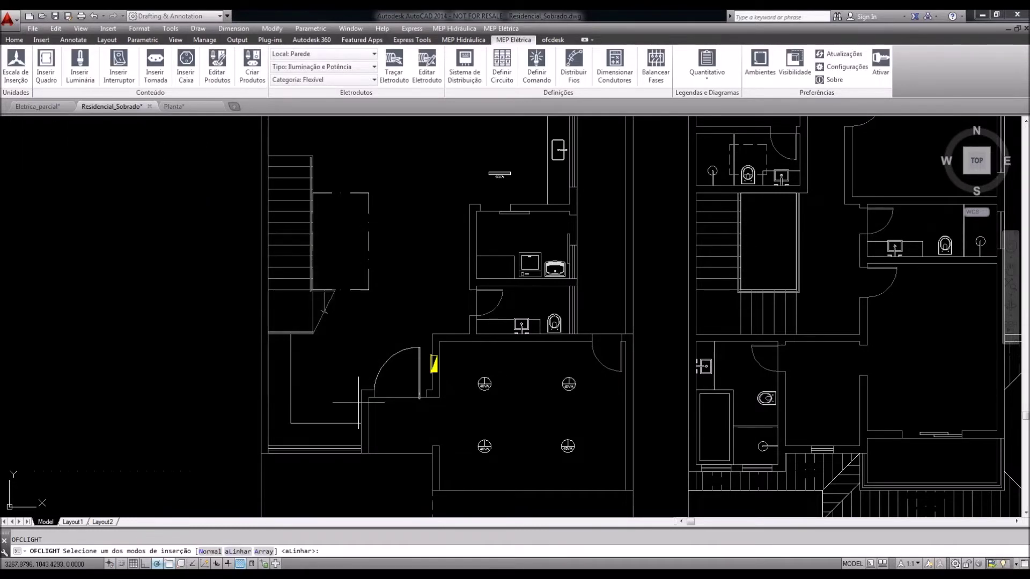
scroll(301, 354, "up", 1)
type("N")
key("Return")
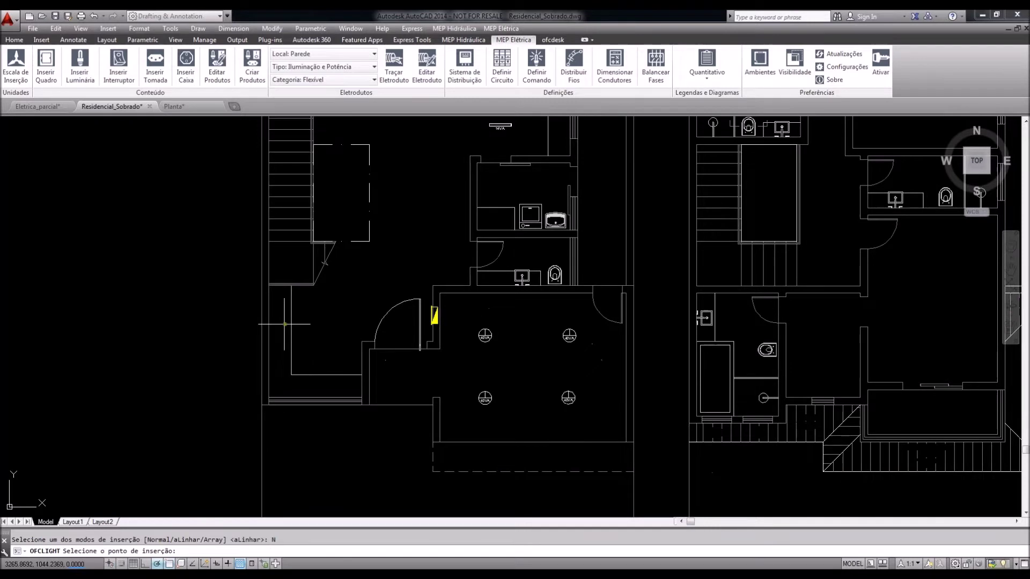
scroll(285, 324, "up", 2)
scroll(284, 324, "up", 2)
left_click(270, 292)
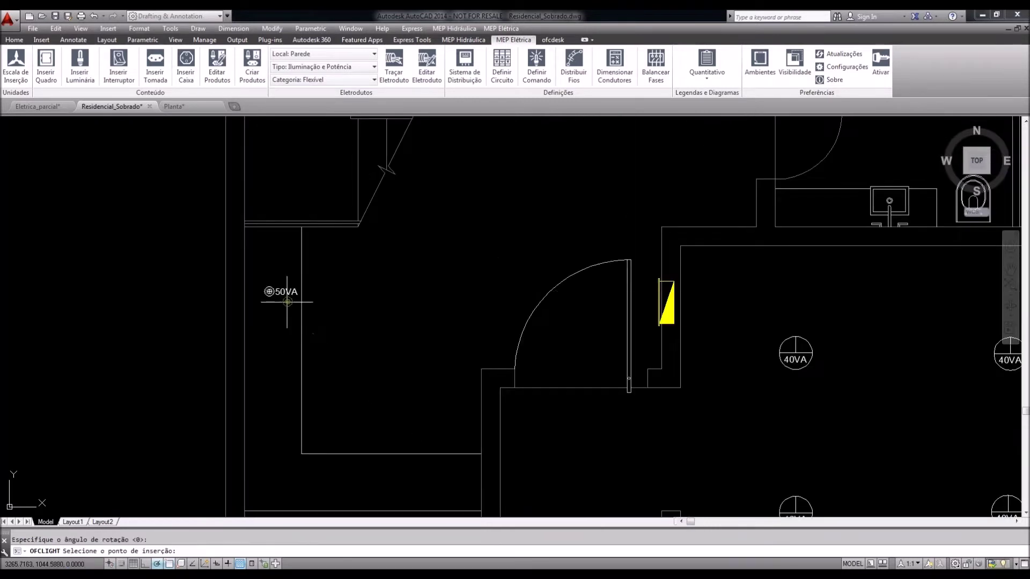
left_click(269, 403)
key("Return")
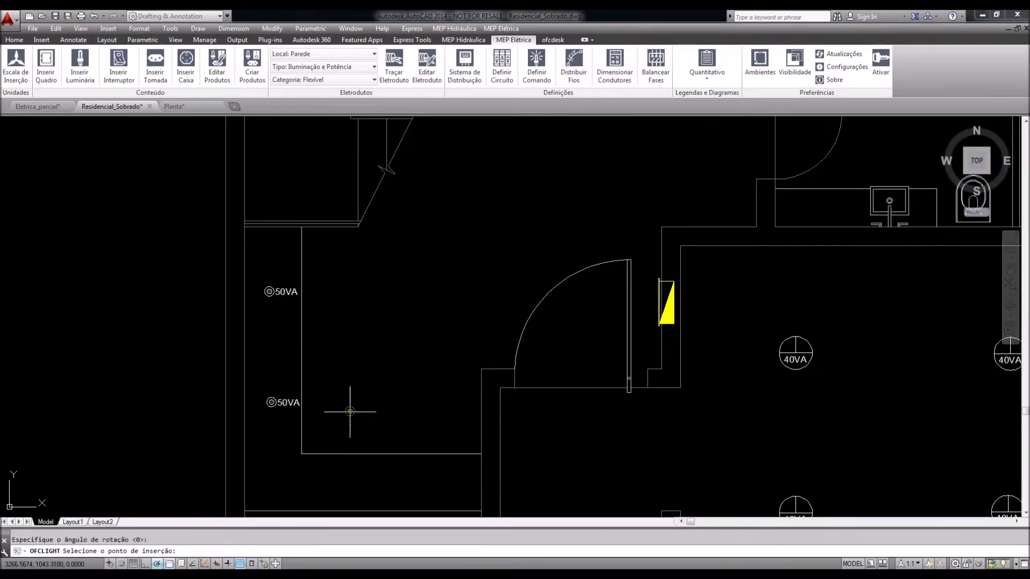
Place two more 50 W recessed luminaires side by side along the horizontal leg of the L-shaped strip, rotated 0°
middle_click_drag(349, 411, 349, 350)
left_click(273, 423)
key("Return")
left_click(393, 423)
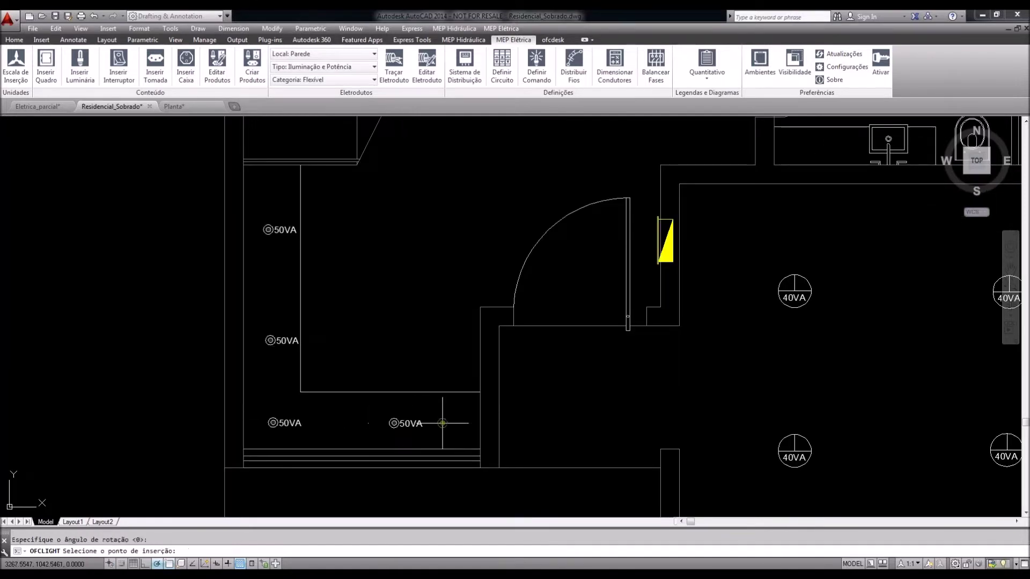
middle_click_drag(581, 302, 419, 367)
scroll(570, 308, "down", 2)
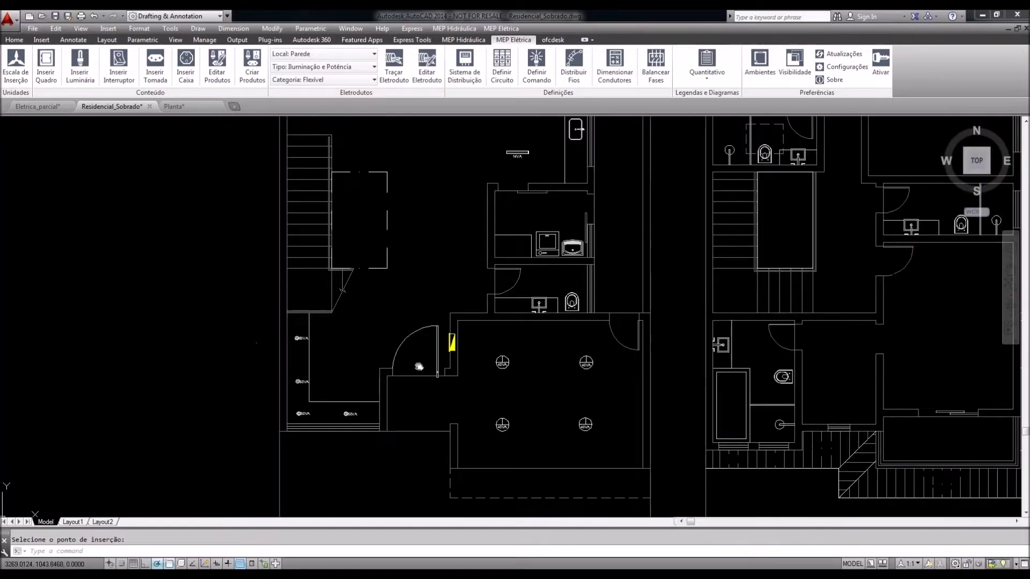
Check which layer the upper-left ceiling light point of the large room is on, and review the drawing's layer list
scroll(454, 378, "up", 1)
left_click(523, 346)
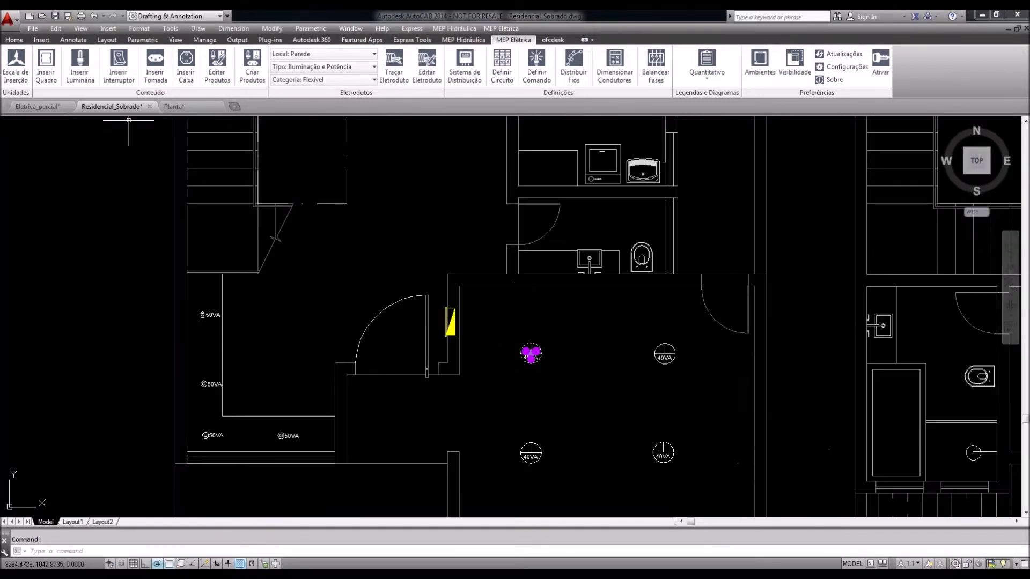
left_click(14, 40)
left_click(362, 80)
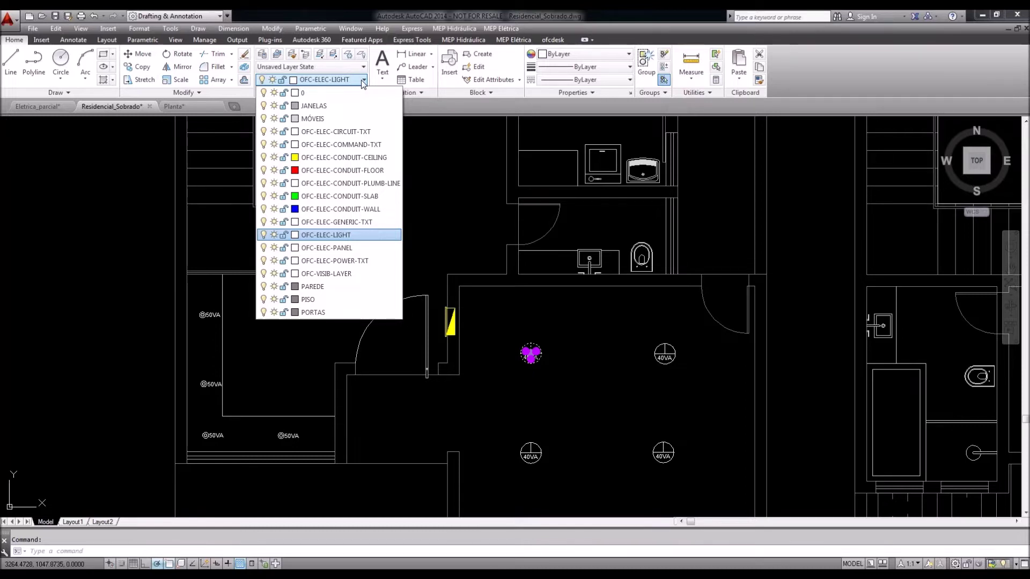
key("Escape")
key("Escape")
Open the Layer Properties Manager, enlarge its window and widen the Name column to fit the full layer names
middle_click_drag(565, 396, 540, 407)
scroll(552, 356, "down", 1)
scroll(526, 354, "down", 1)
middle_click_drag(527, 354, 502, 385)
type("la")
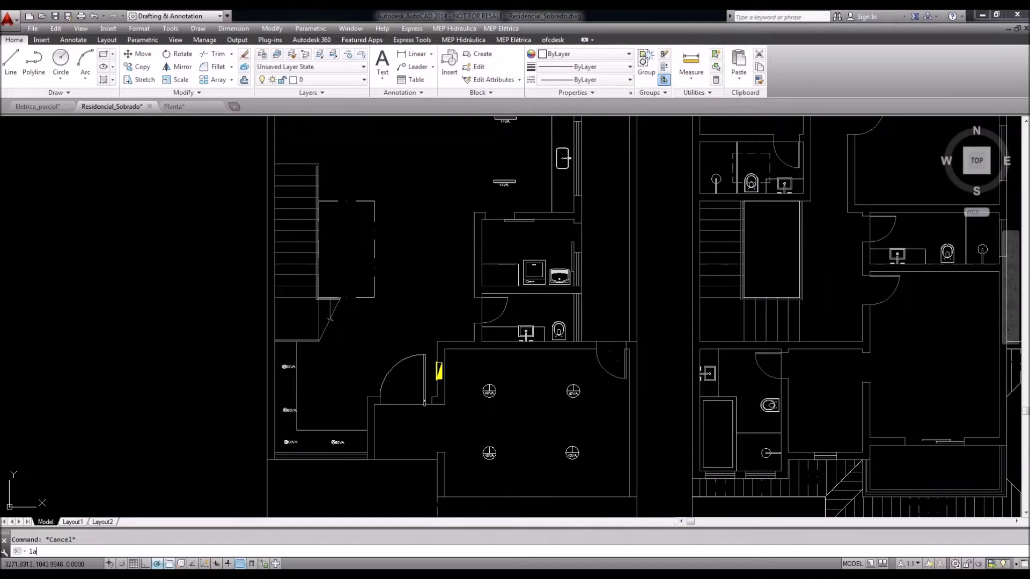
key("Return")
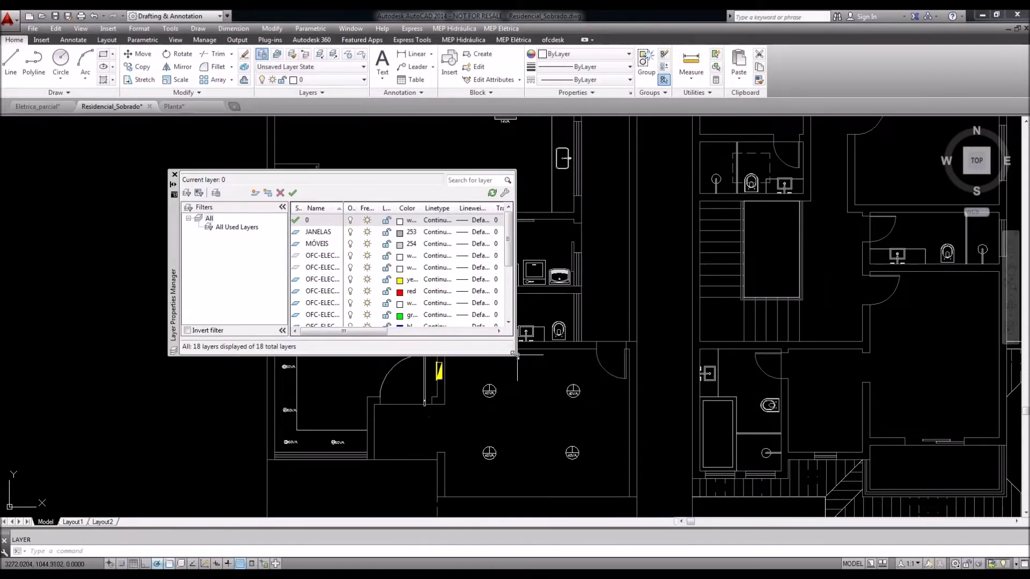
left_click_drag(516, 355, 540, 372)
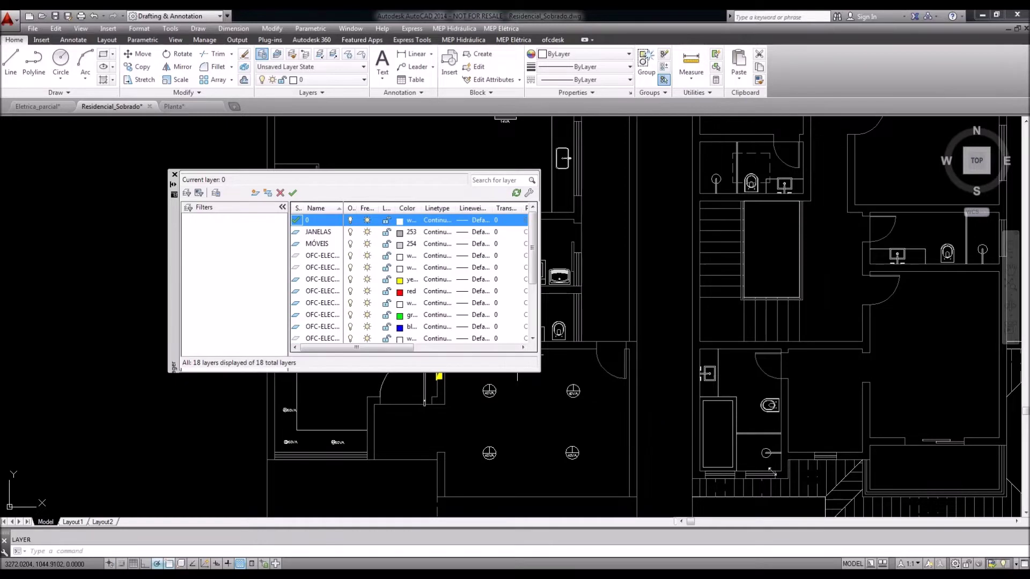
left_click_drag(771, 472, 819, 490)
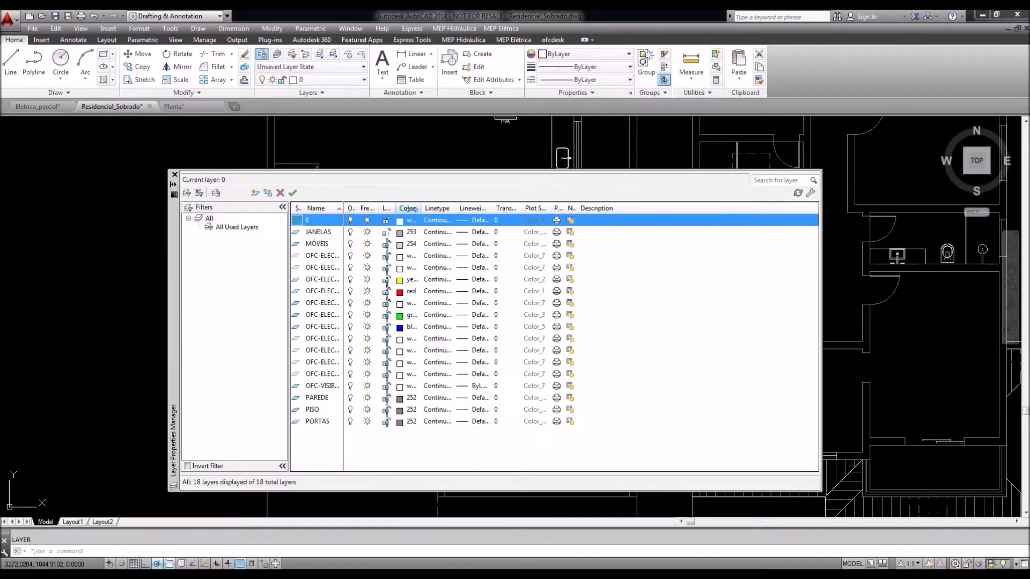
left_click_drag(412, 208, 470, 266)
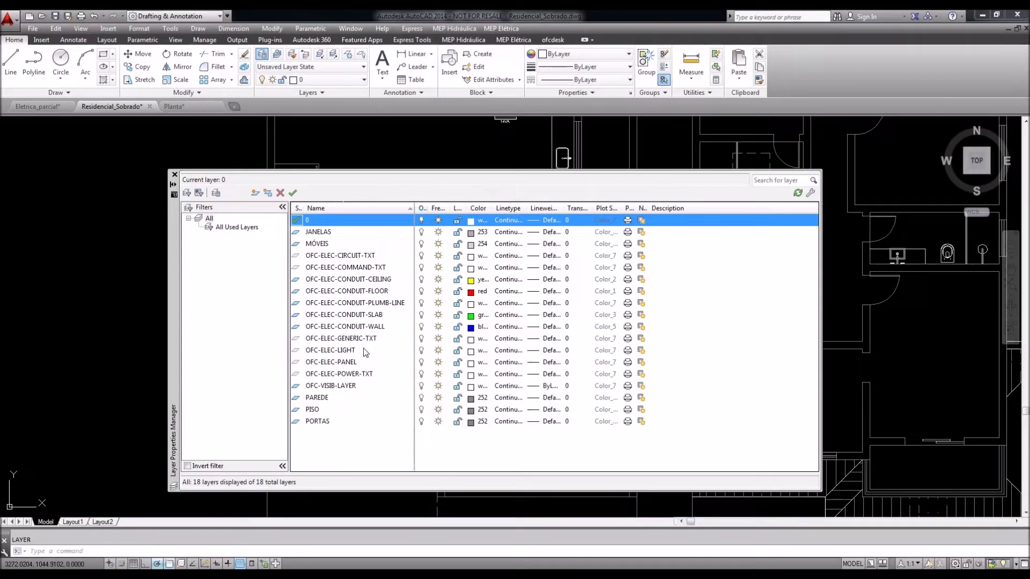
Set the colour of the OFC-ELEC-LIGHT layer to red
left_click(341, 352)
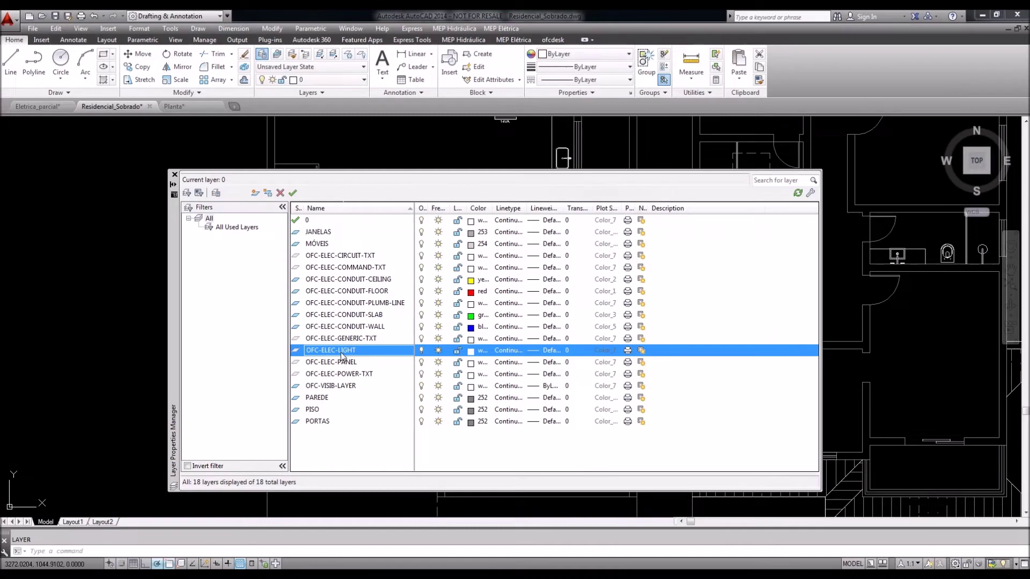
left_click(471, 351)
left_click(432, 317)
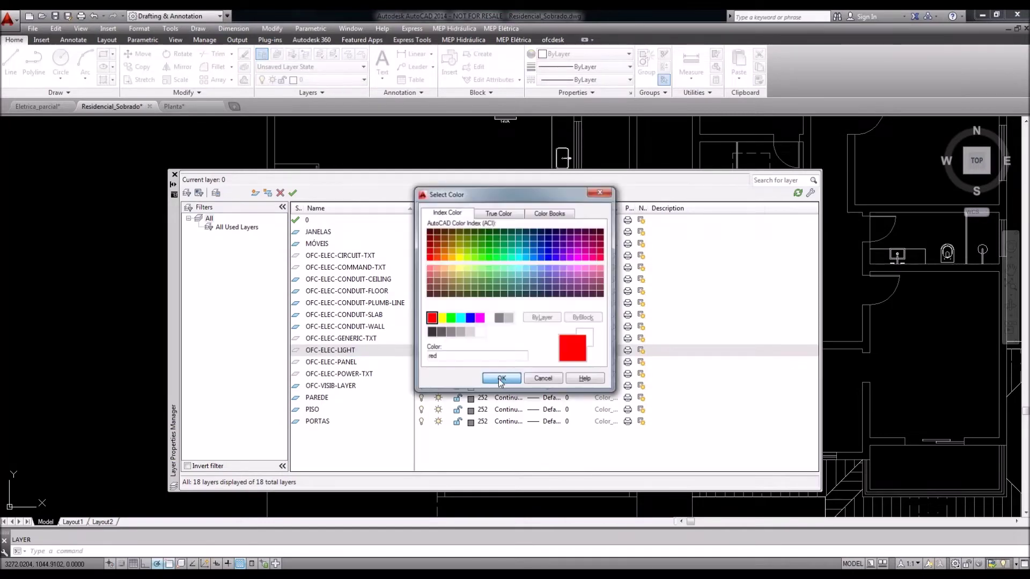
left_click(500, 379)
Override the colour of the two 14 VA pendant luminaires in the kitchen with green
scroll(507, 384, "up", 3)
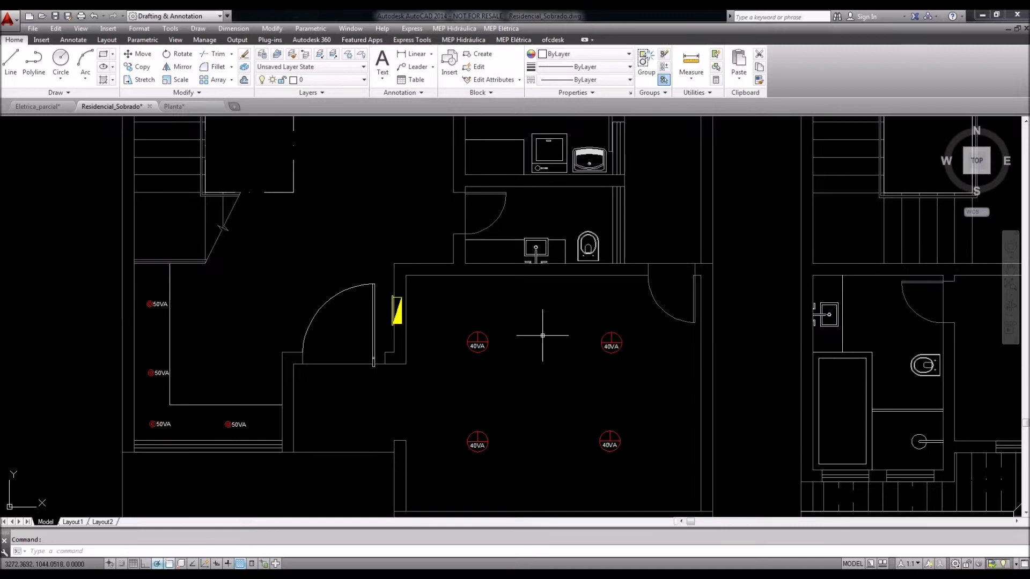
middle_click_drag(542, 335, 540, 347)
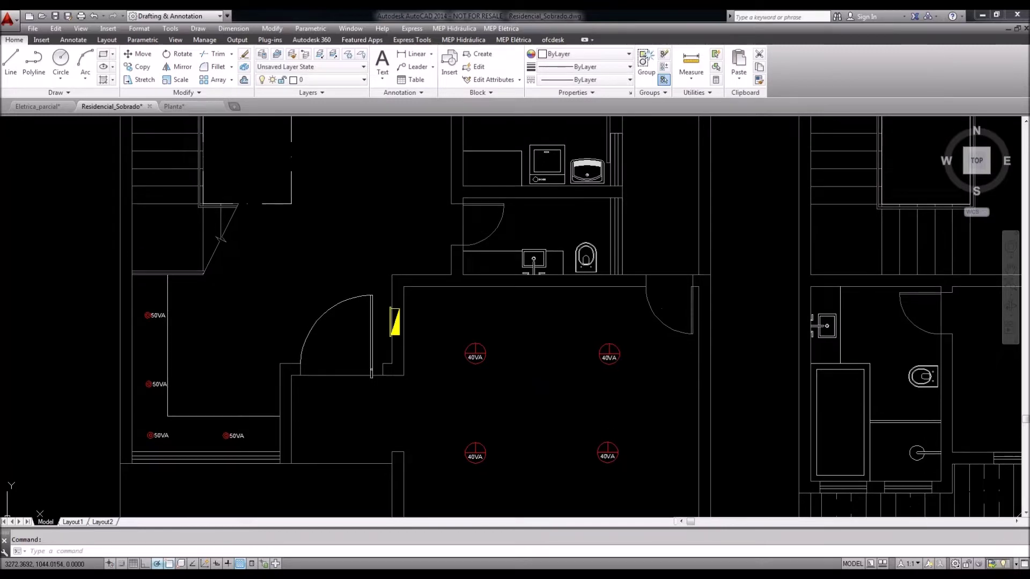
scroll(534, 334, "down", 5)
scroll(535, 334, "up", 3)
middle_click_drag(535, 334, 535, 326)
mouse_move(499, 222)
middle_mouse_down()
mouse_move(490, 338)
mouse_move(517, 276)
mouse_move(483, 314)
mouse_move(485, 358)
middle_mouse_up()
left_click(505, 284)
left_click(464, 206)
scroll(467, 248, "up", 3)
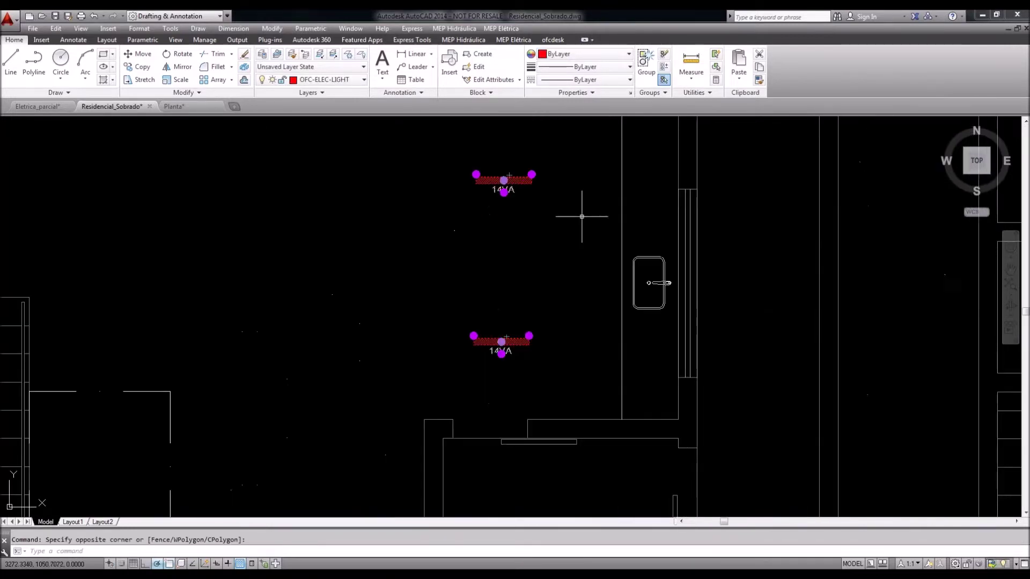
left_click(585, 54)
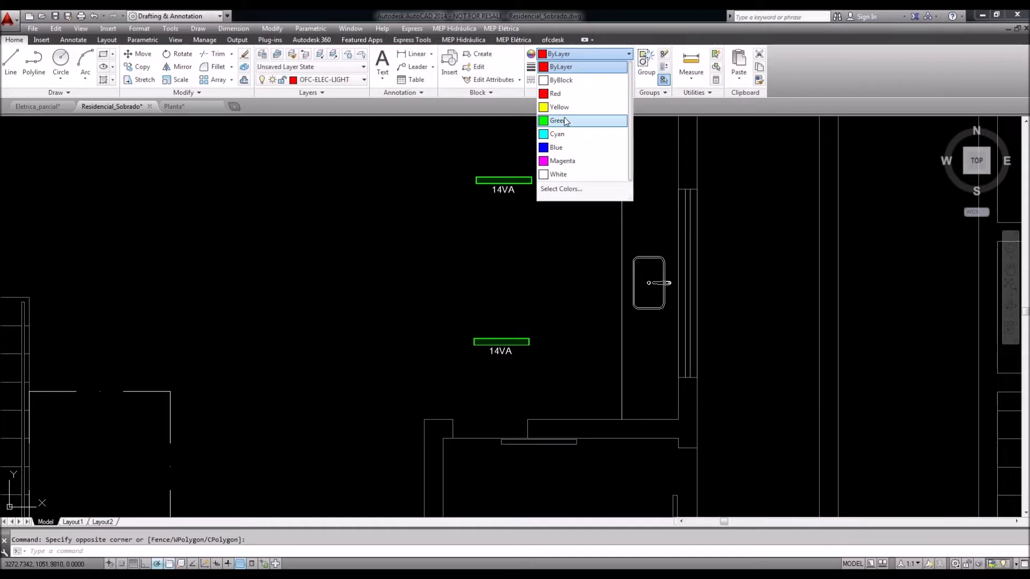
left_click(561, 120)
key("Escape")
Override the colour of the lower kitchen pendant luminaire with blue and clear the selection
scroll(501, 216, "down", 5)
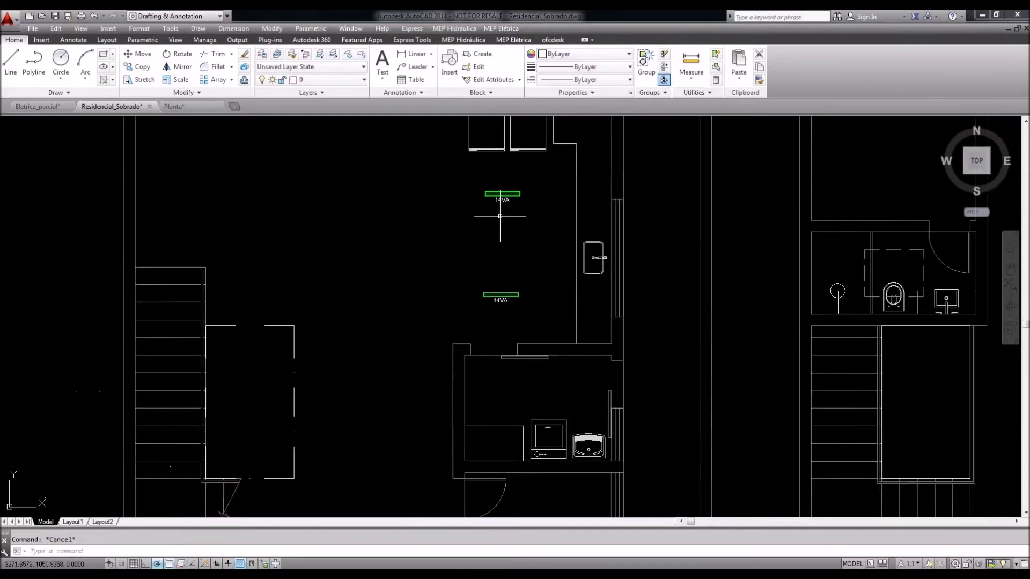
middle_click_drag(505, 206, 506, 257)
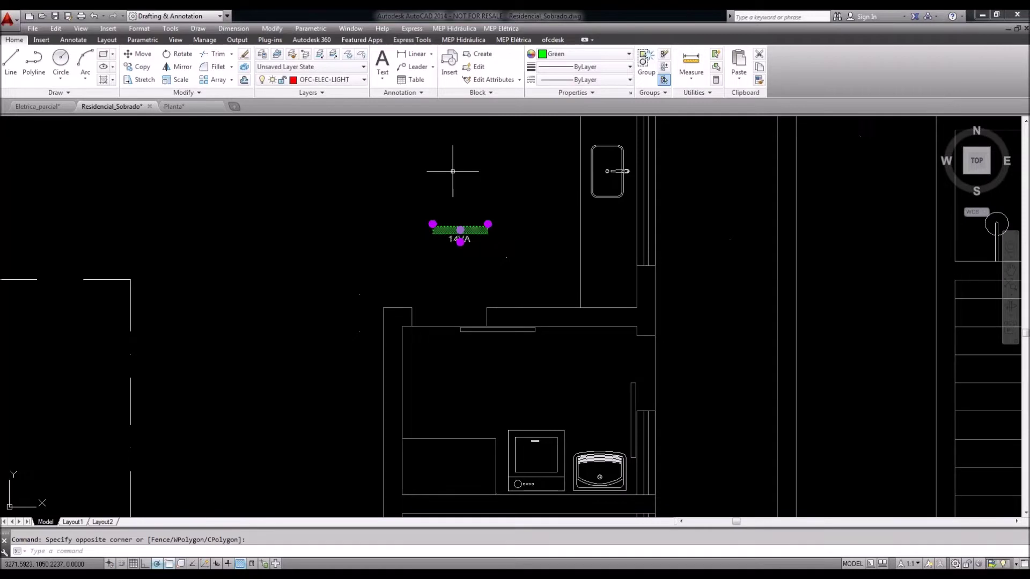
mouse_move(452, 172)
middle_mouse_down()
mouse_move(455, 316)
mouse_move(489, 326)
middle_mouse_up()
left_click(629, 53)
left_click(558, 148)
key("Escape")
left_click(489, 324)
left_click(481, 165)
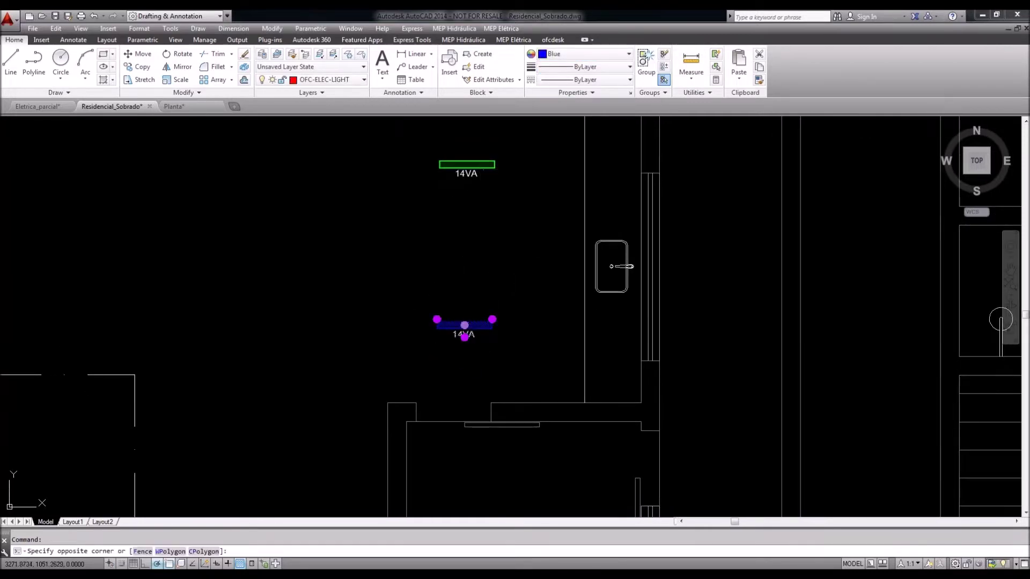
left_click(481, 165)
key("Escape")
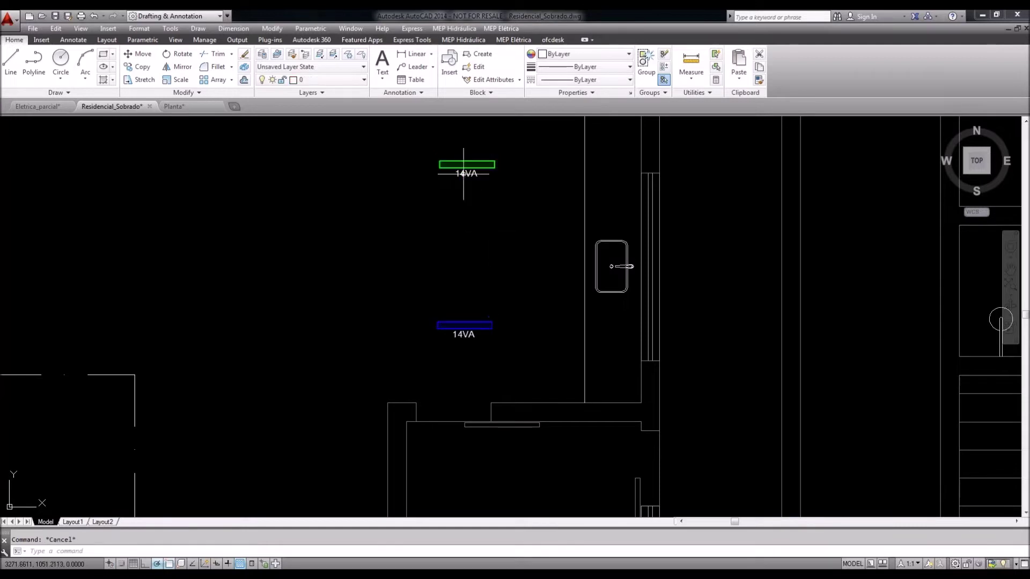
scroll(467, 172, "up", 2)
left_click(484, 165)
key("Escape")
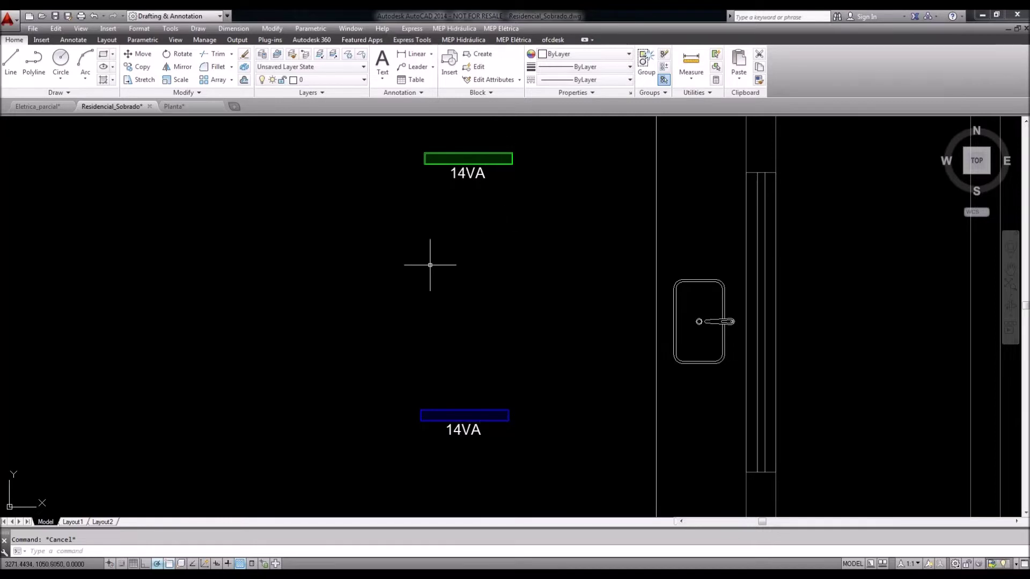
Edit the green pendant luminaire's kit data, setting its default height to 1.7 and its apparent power to 35
left_click(512, 40)
left_click(218, 75)
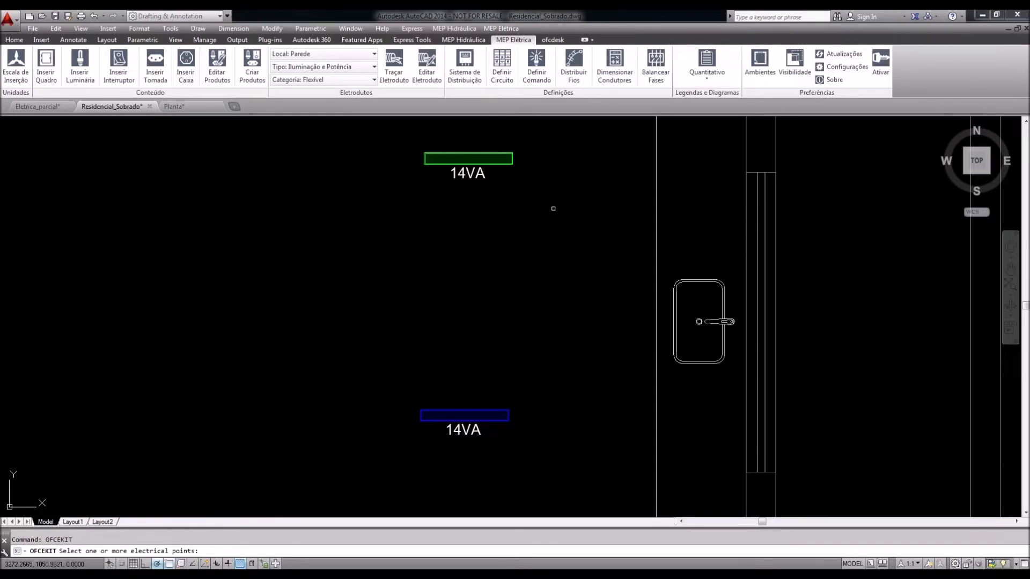
left_click(554, 208)
left_click(375, 129)
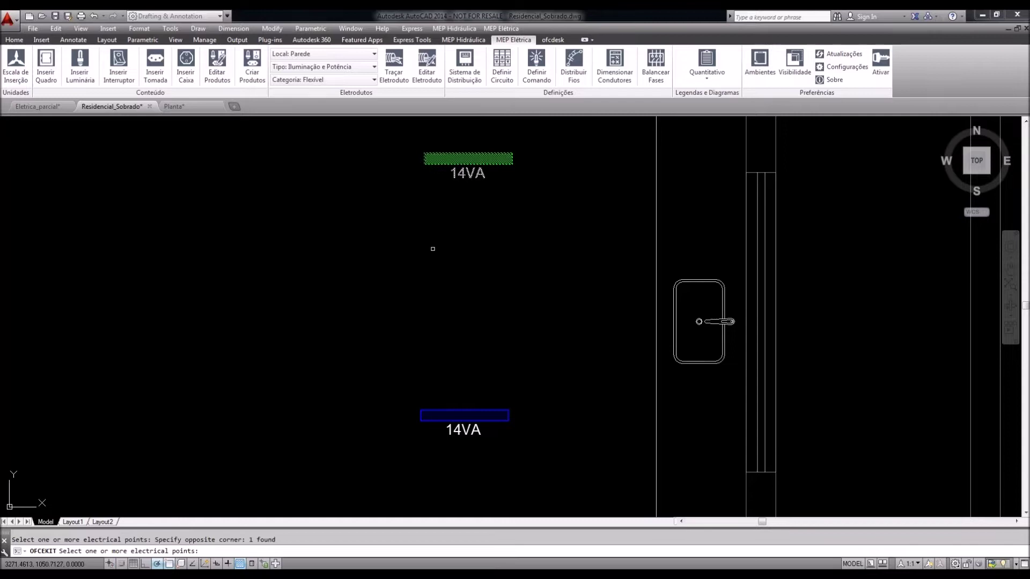
key("Return")
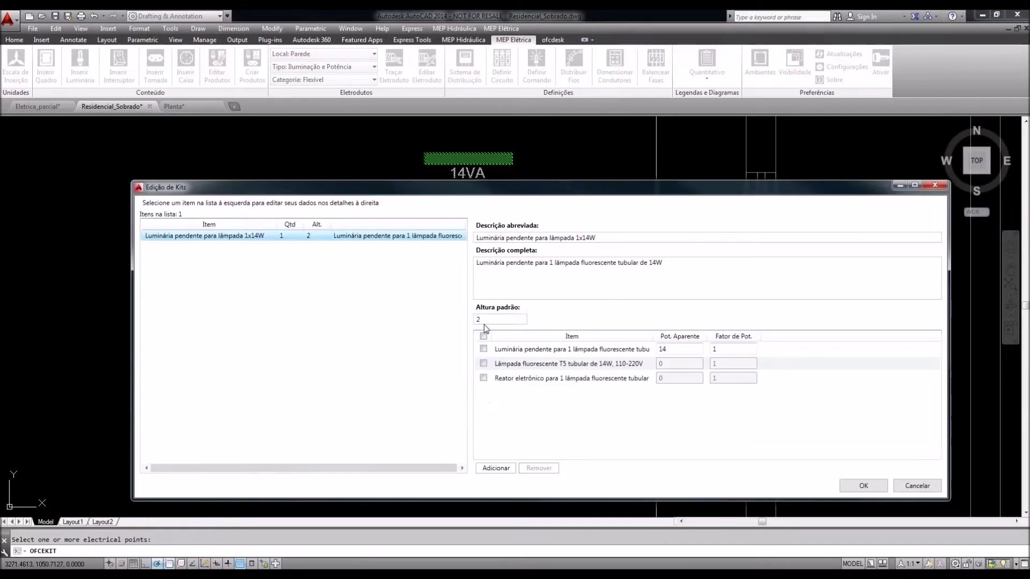
type("1.7")
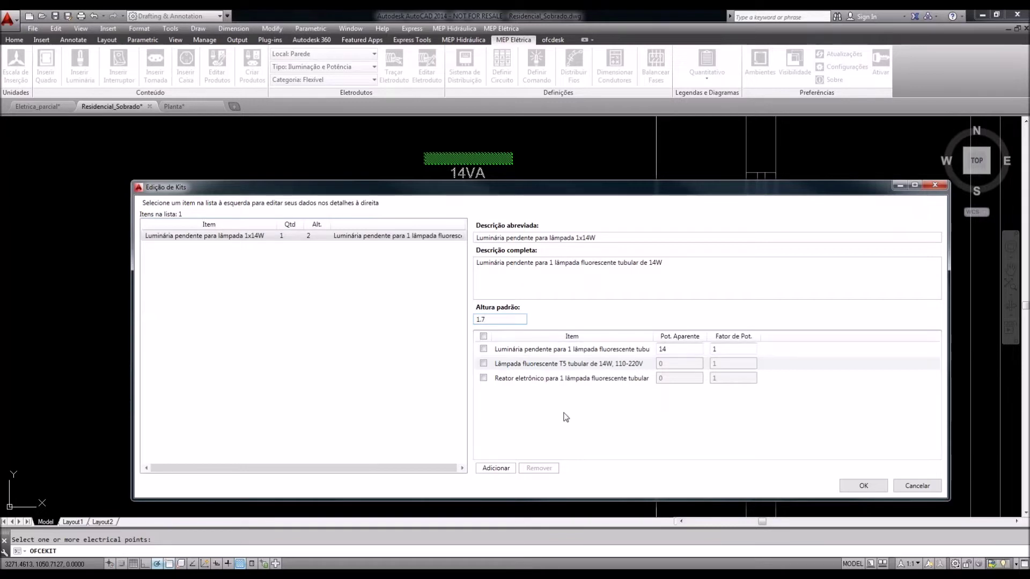
left_click(484, 349)
left_click(675, 348)
left_click_drag(674, 348, 647, 352)
left_click(863, 486)
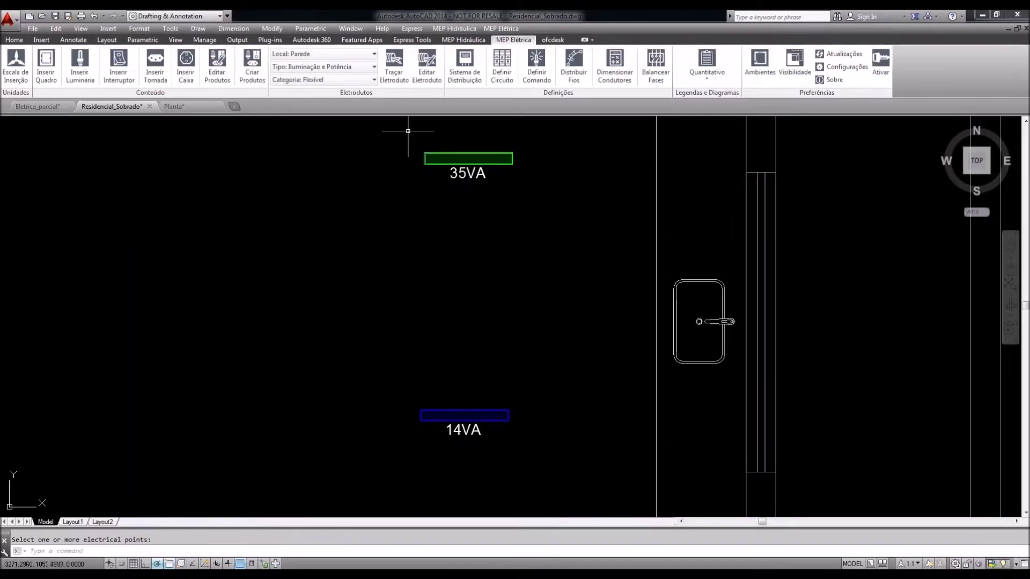
left_click(409, 132)
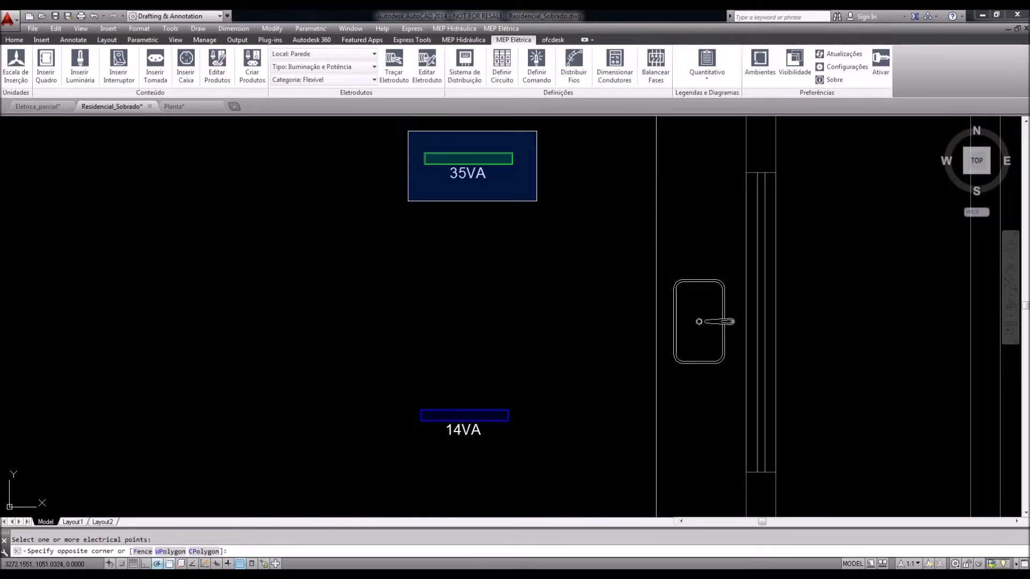
key("Escape")
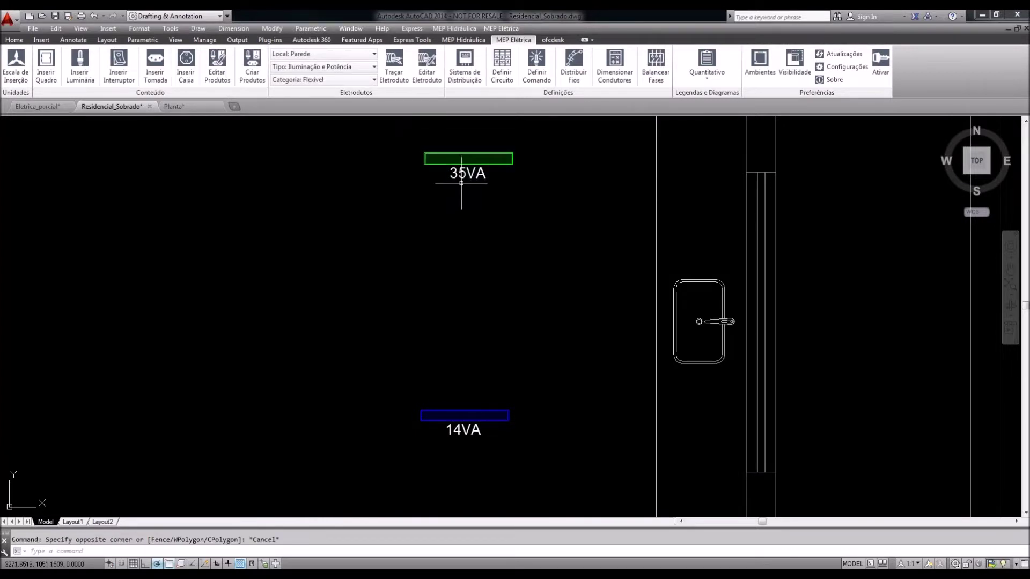
Edit the green pendant luminaire's kit data again, setting its apparent power to 900
left_click(213, 77)
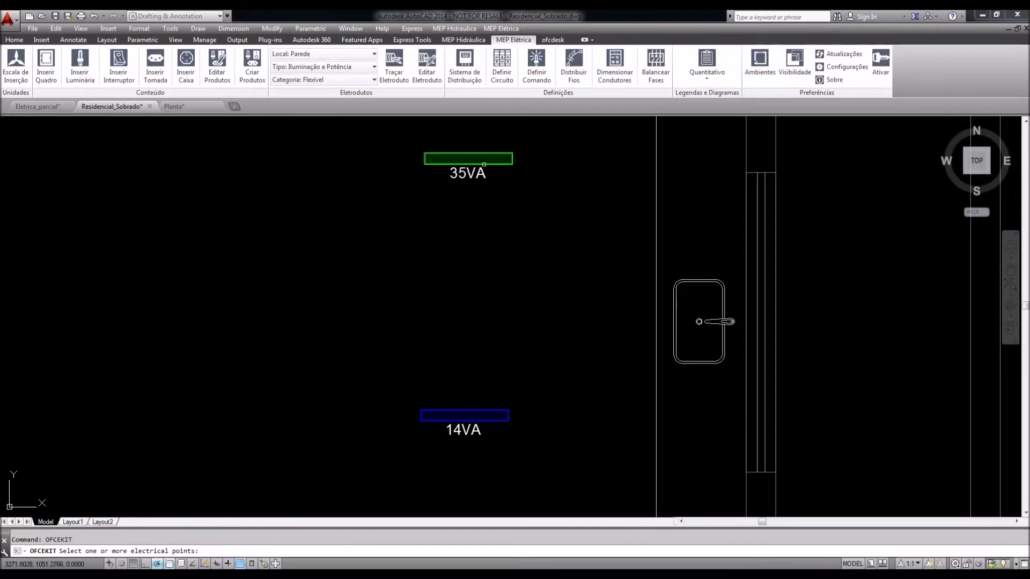
left_click(484, 163)
key("Return")
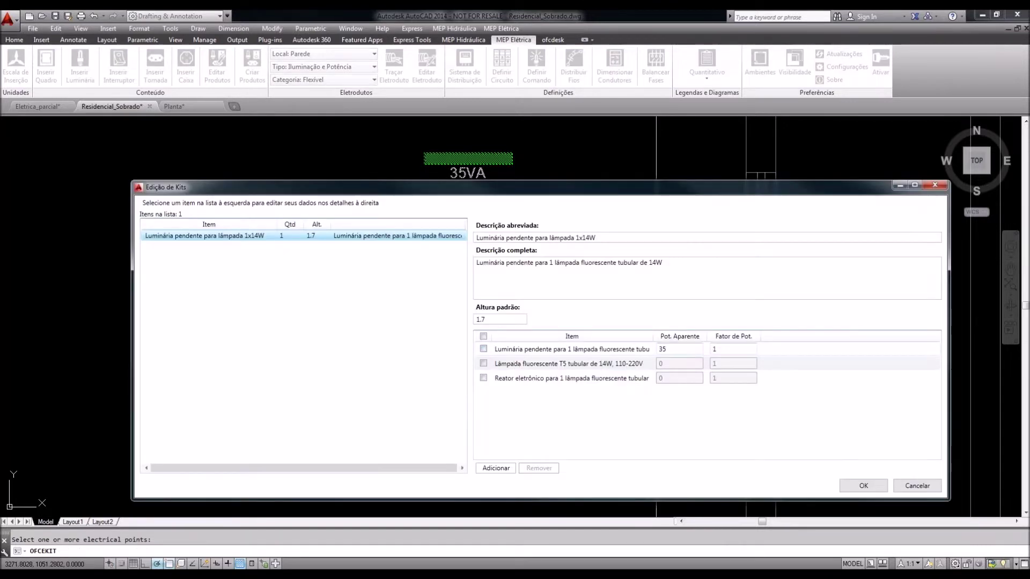
double_click(663, 349)
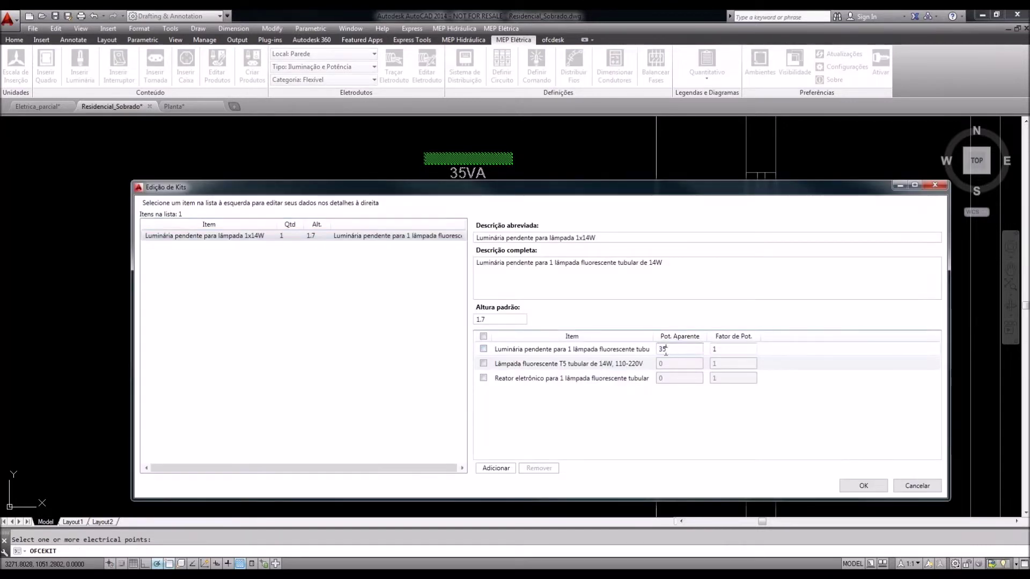
type("900")
left_click(862, 486)
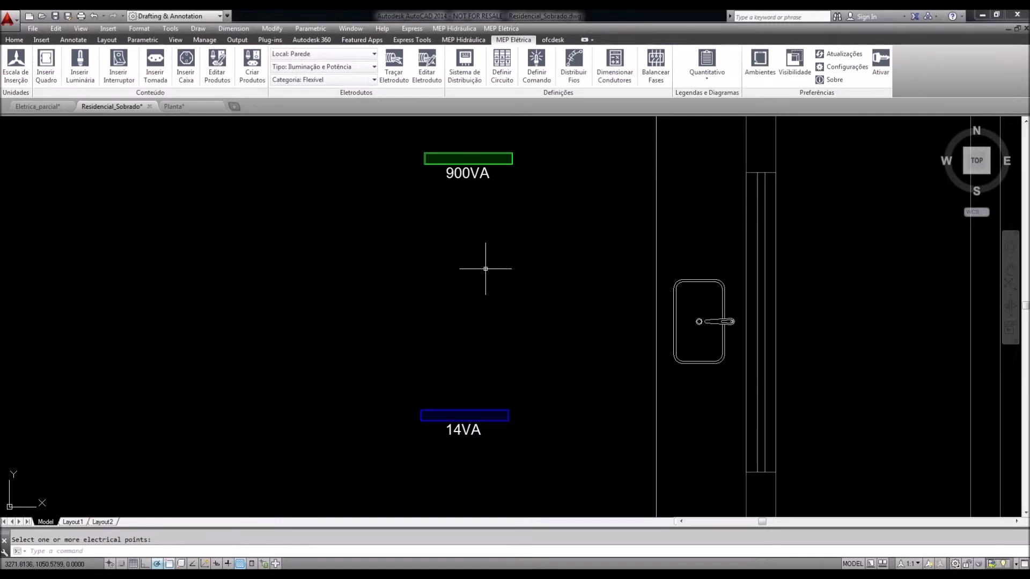
left_click(391, 138)
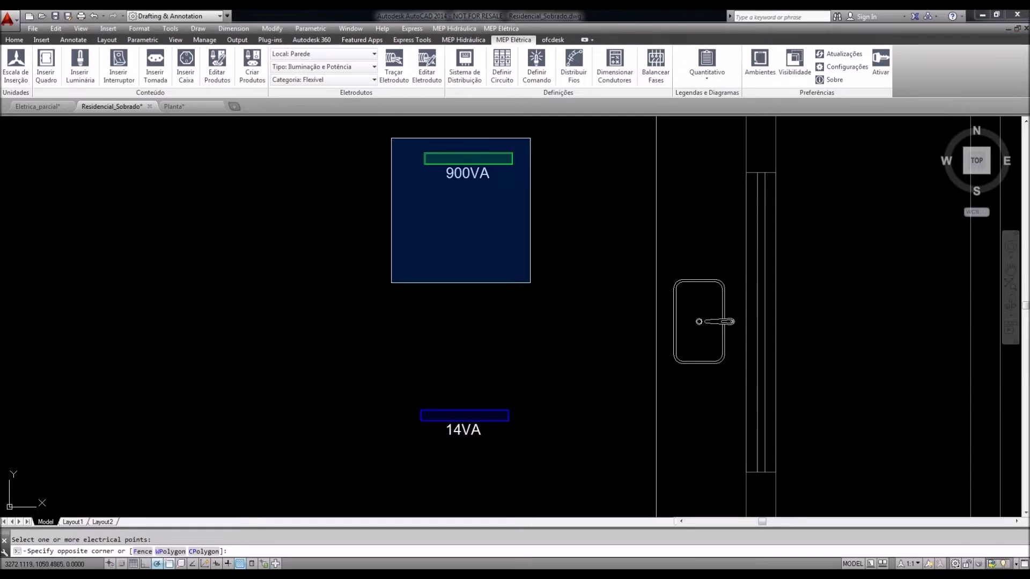
key("Escape")
Edit all electrical points of the ground-floor plan together, applying an apparent power of 14 to the 1x14W pendant luminaires
scroll(438, 295, "down", 3)
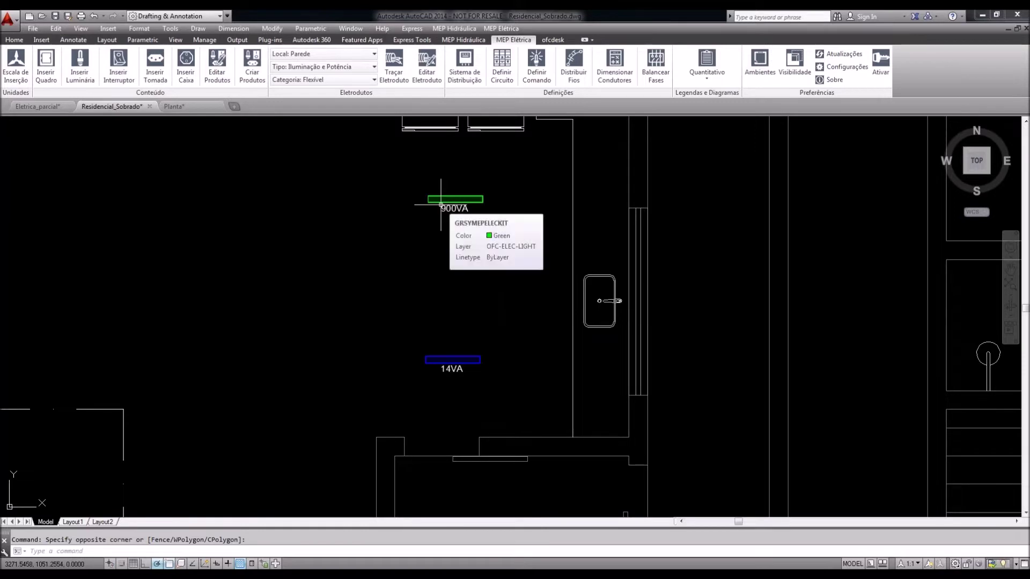
scroll(444, 215, "down", 4)
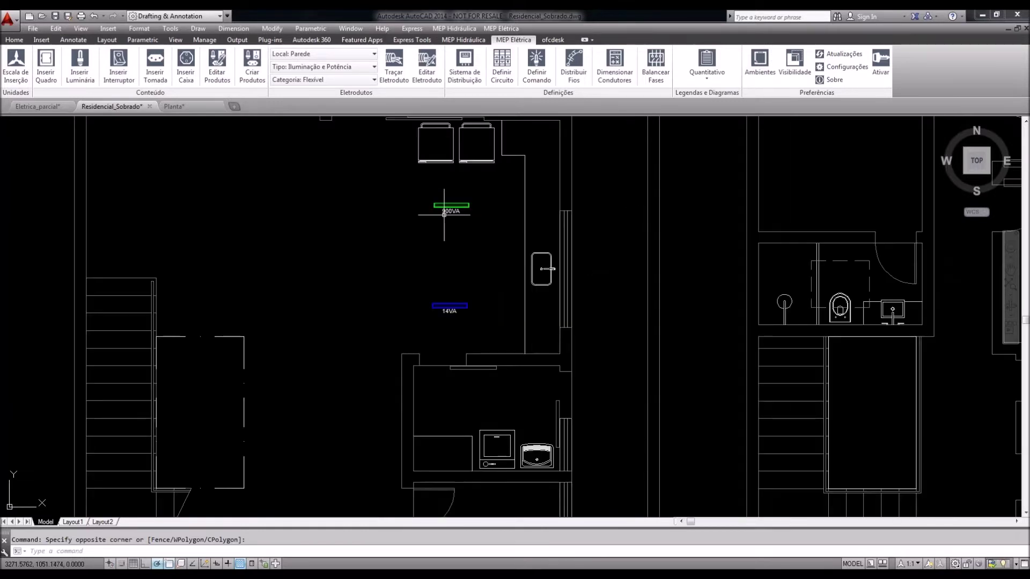
left_click(217, 78)
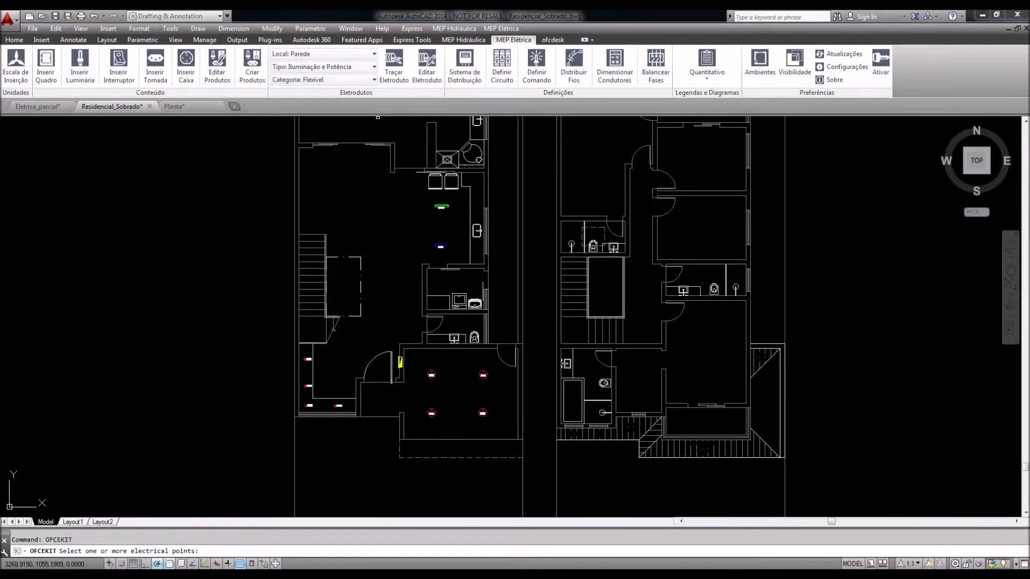
left_click(545, 466)
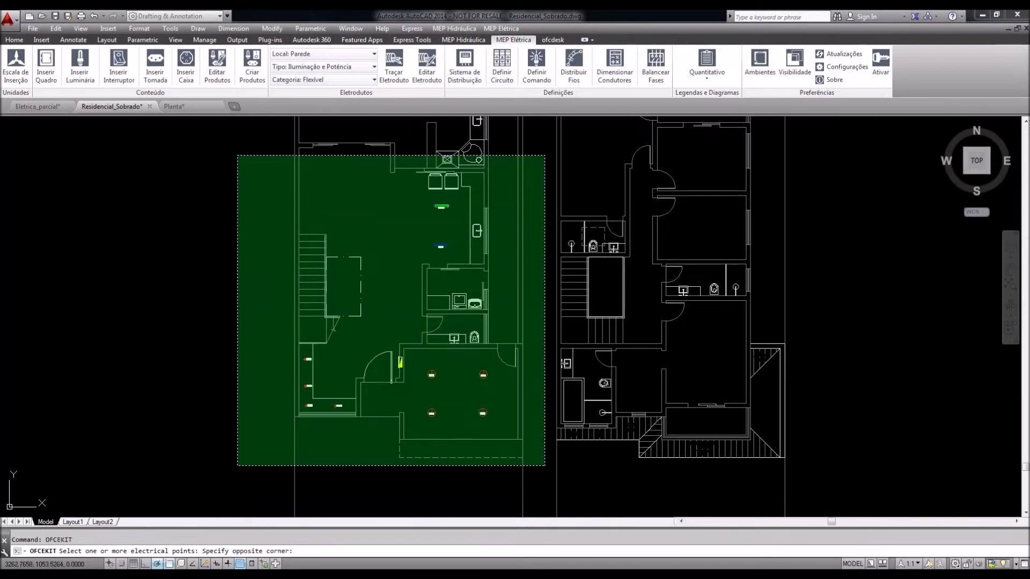
left_click(237, 155)
key("Return")
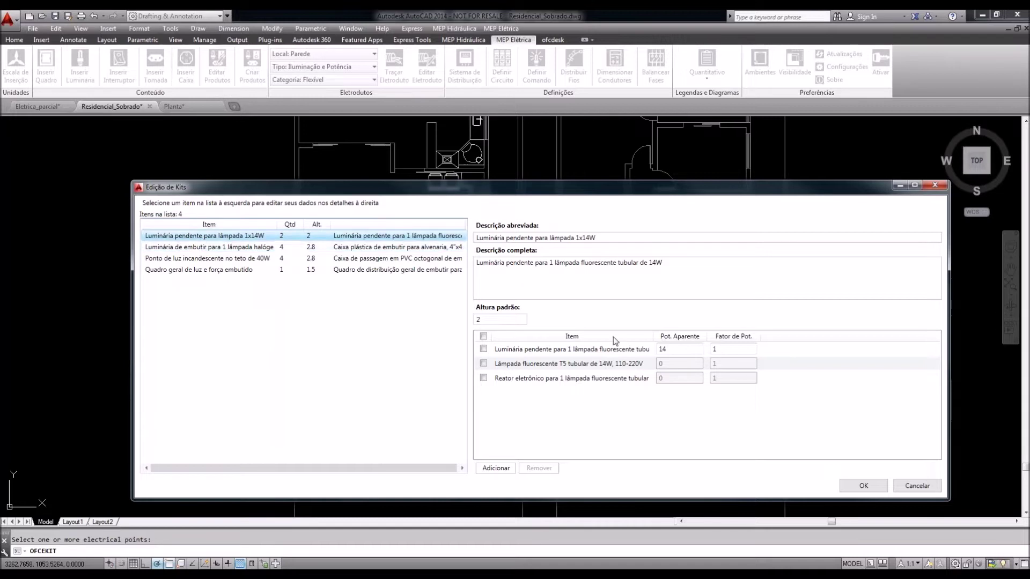
left_click(678, 353)
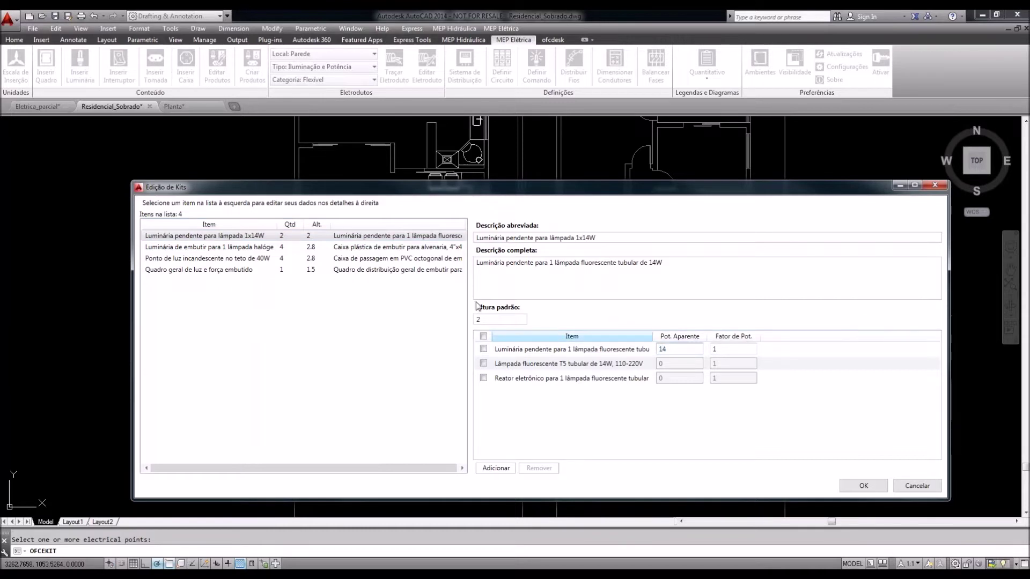
left_click(236, 258)
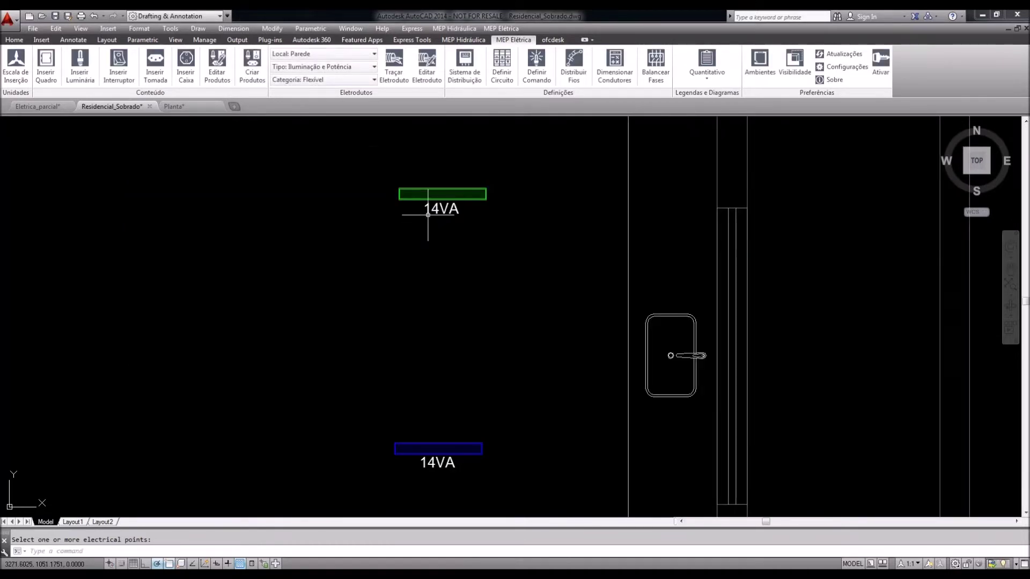
Reset the colour of both kitchen pendant luminaires to ByLayer
scroll(437, 299, "down", 8)
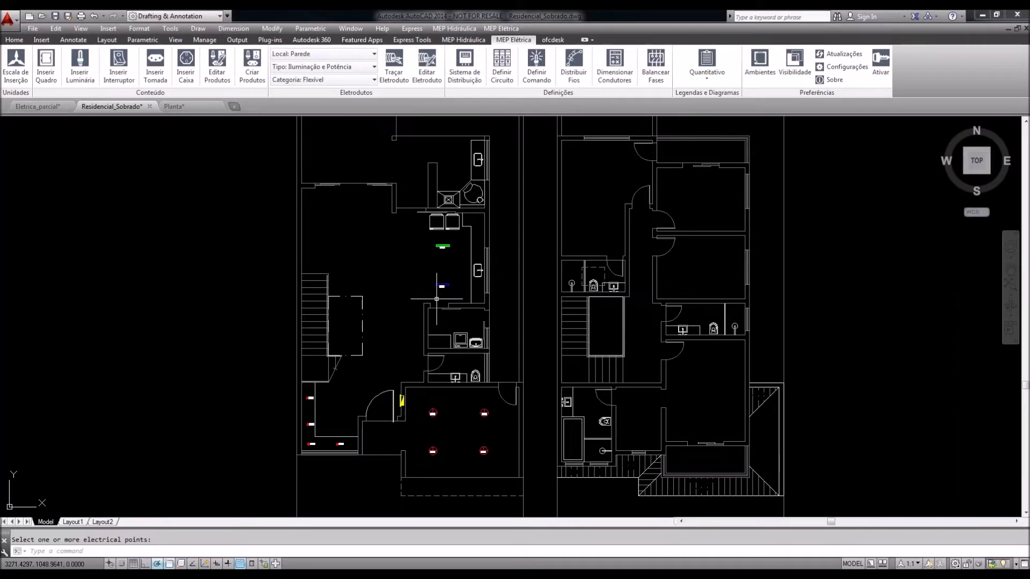
scroll(436, 299, "up", 2)
left_click(468, 301)
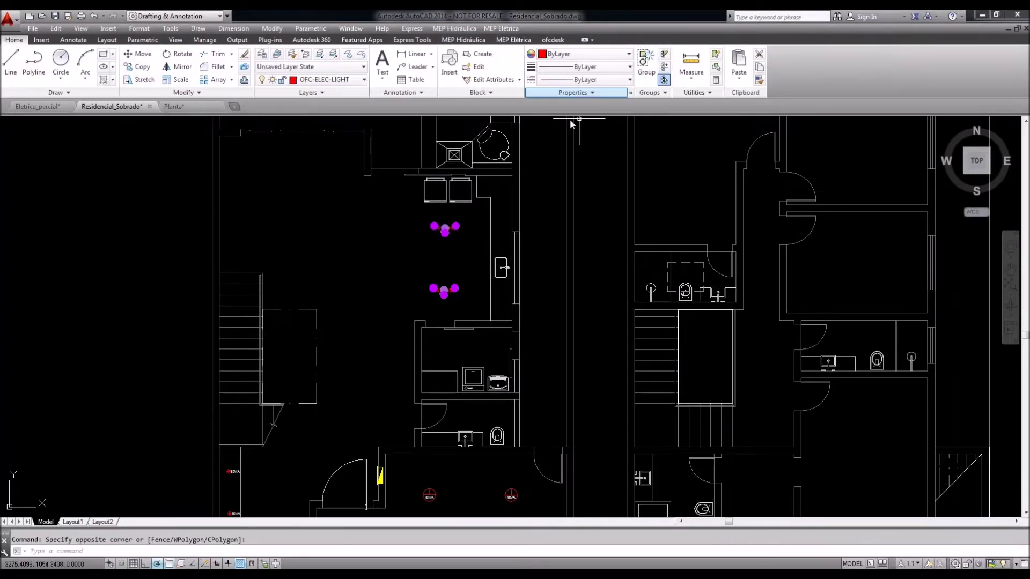
key("Escape")
Choose the simple 1-section switch in a 4"x2" box from the switch library and set Normal insertion mode
middle_click_drag(470, 350, 475, 279)
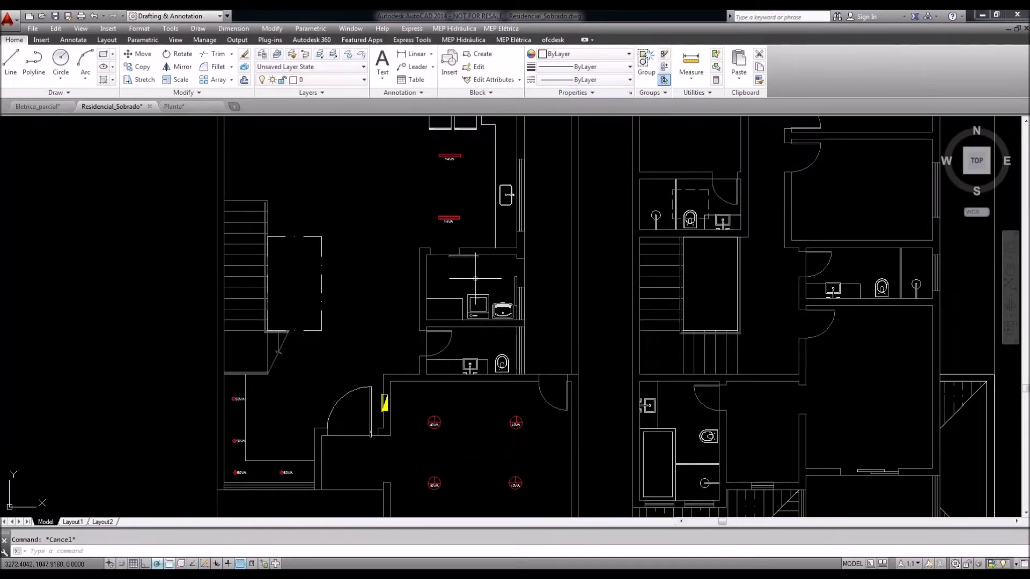
mouse_move(457, 359)
middle_mouse_down()
mouse_move(466, 338)
mouse_move(448, 350)
middle_mouse_up()
left_click(513, 40)
left_click(119, 81)
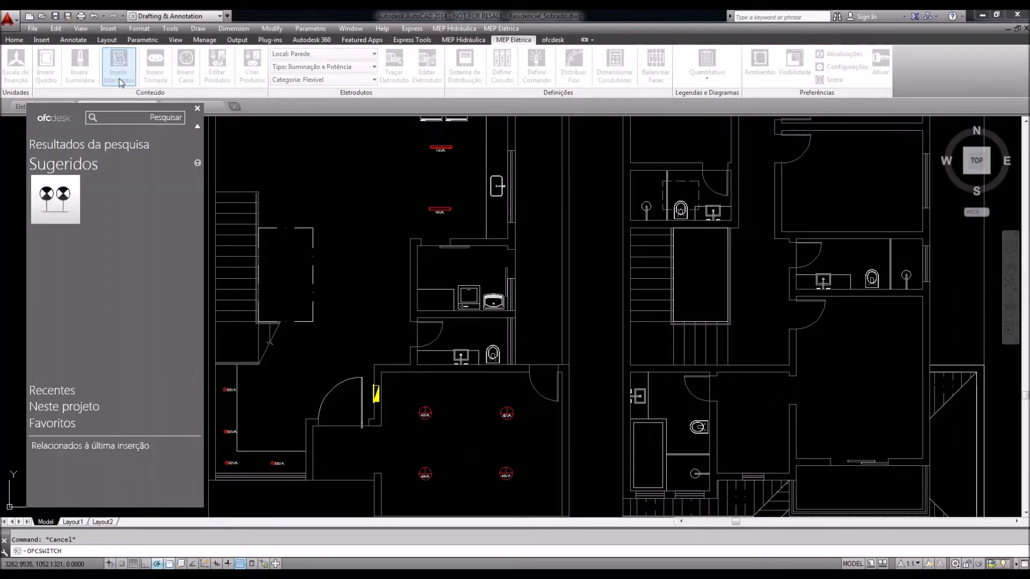
mouse_move(123, 257)
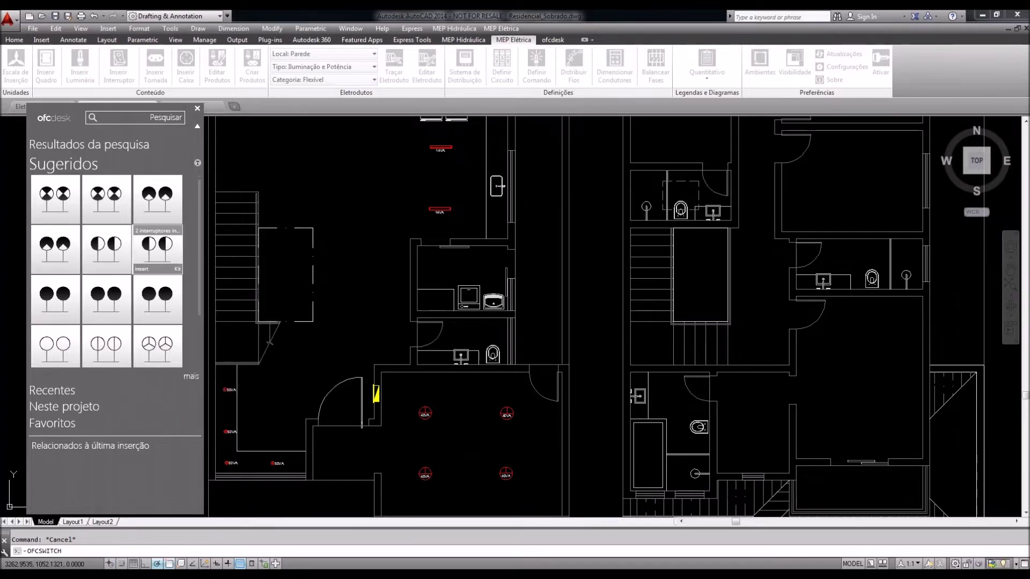
scroll(146, 292, "down", 3)
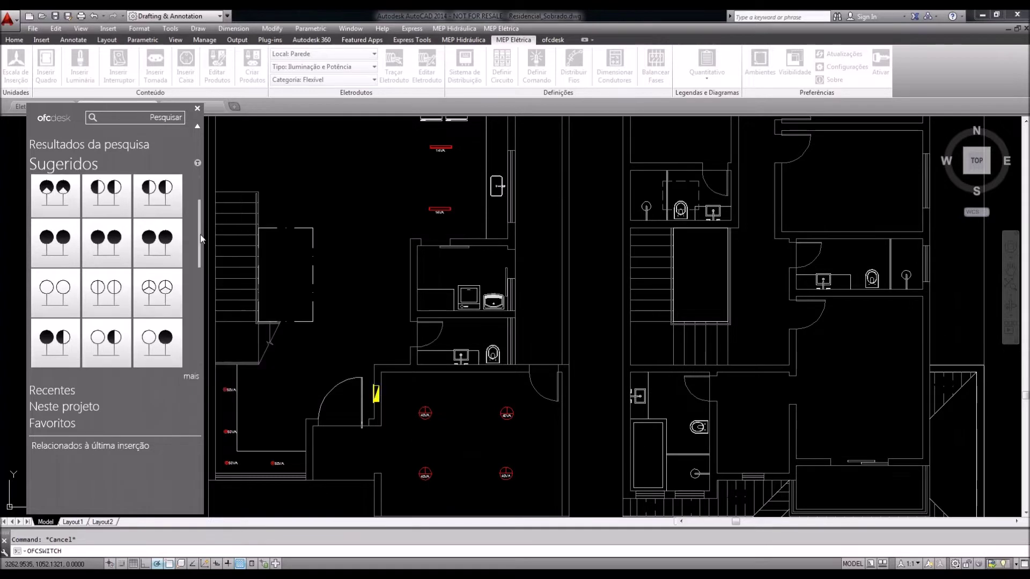
scroll(155, 298, "down", 1)
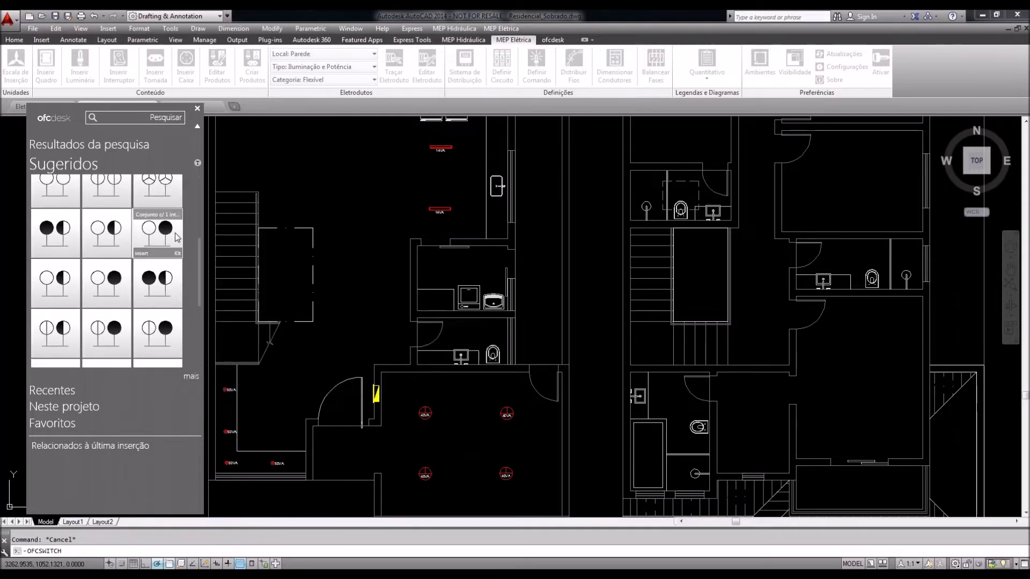
scroll(166, 305, "down", 1)
scroll(143, 249, "down", 1)
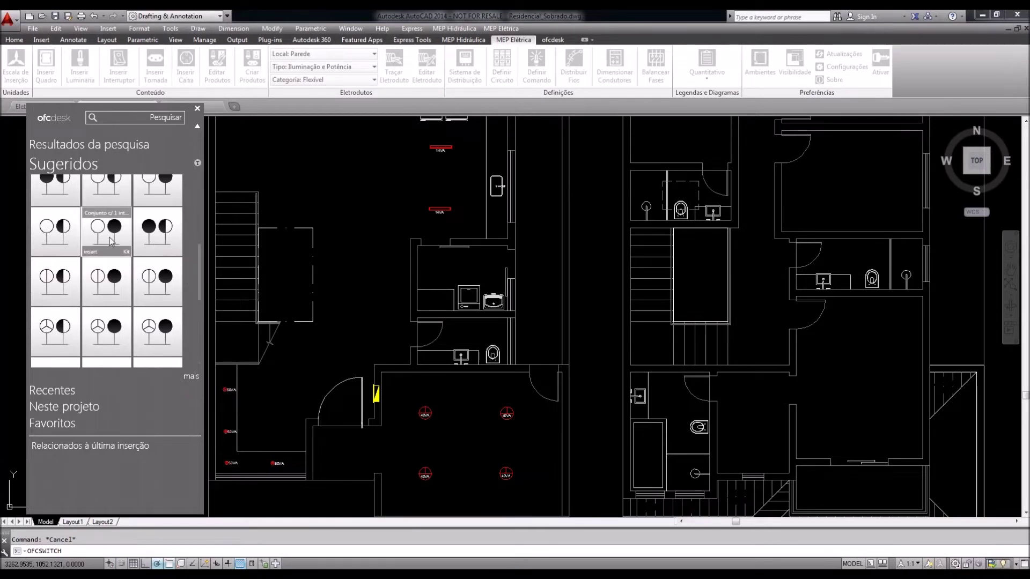
scroll(129, 272, "down", 1)
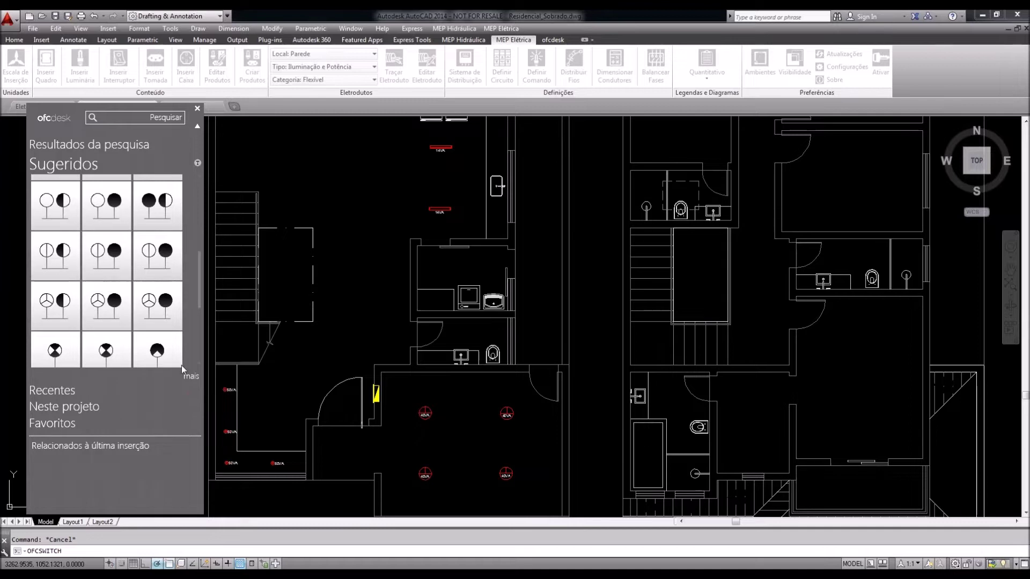
scroll(157, 300, "down", 2)
scroll(157, 301, "down", 4)
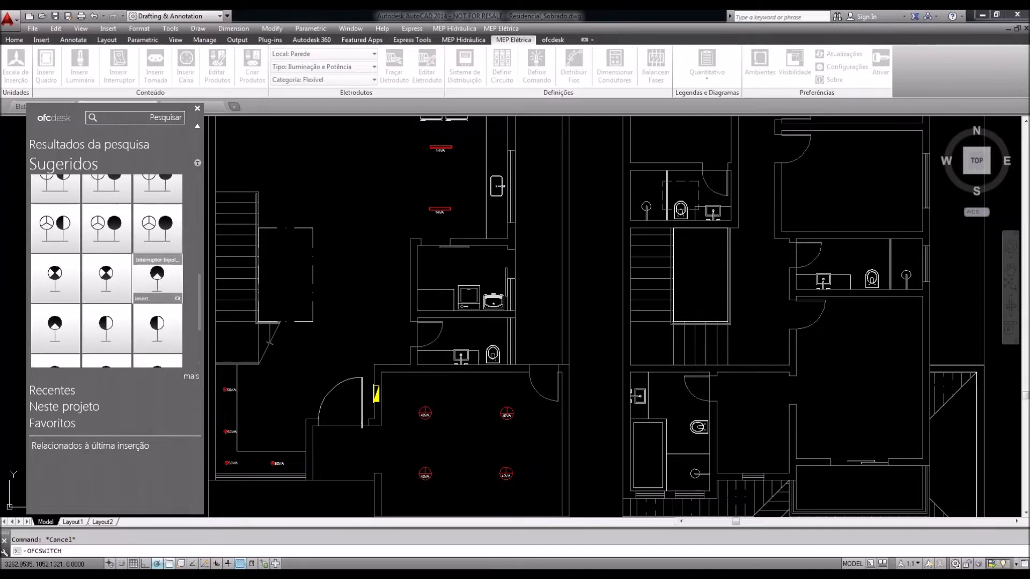
mouse_move(152, 314)
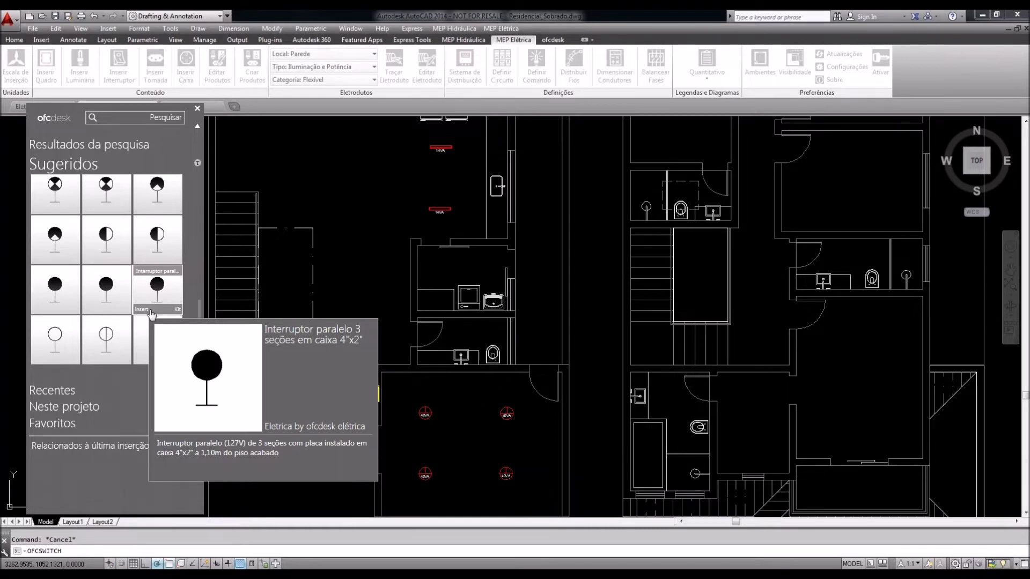
mouse_move(70, 366)
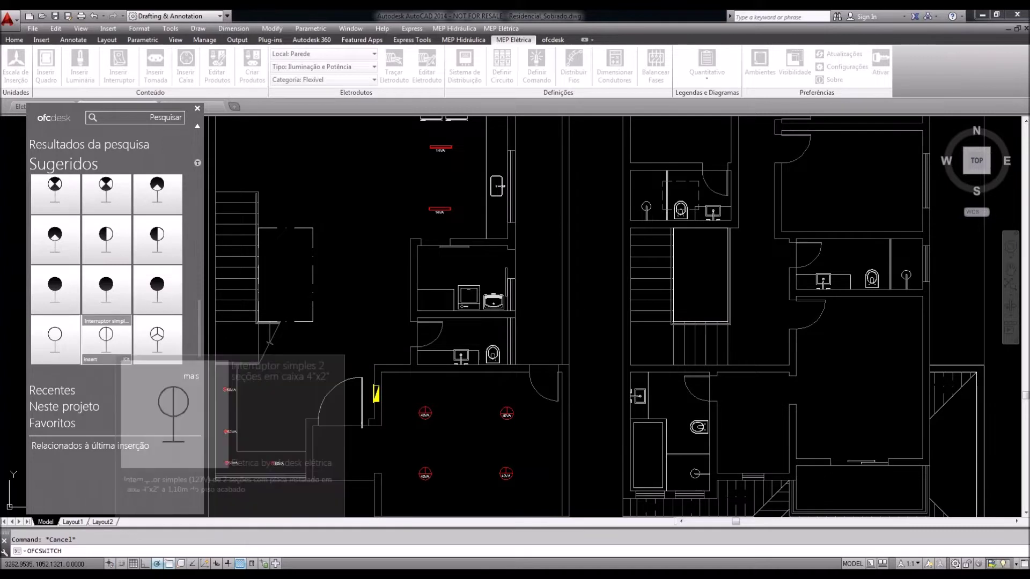
left_click(56, 362)
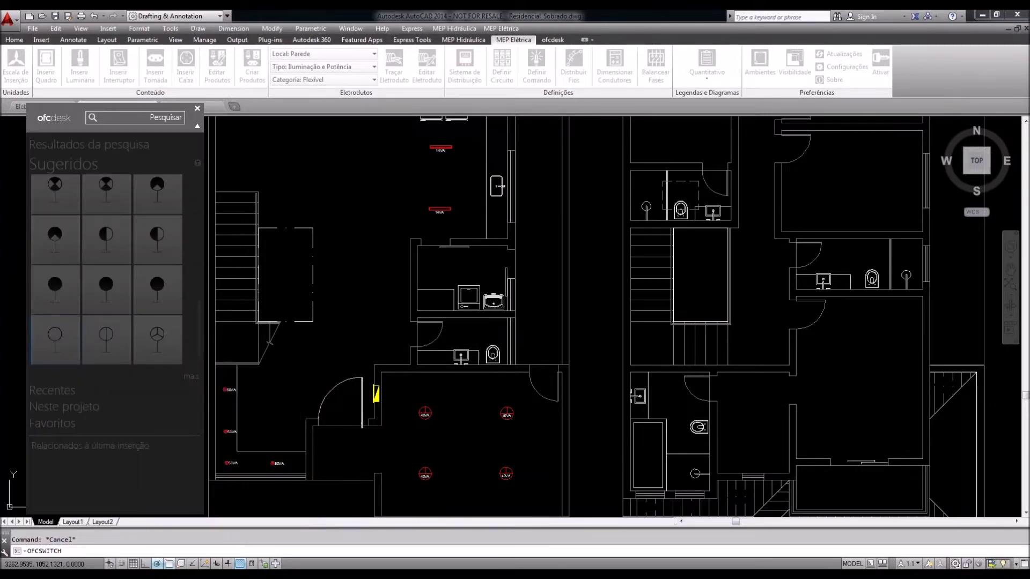
type("N")
key("Return")
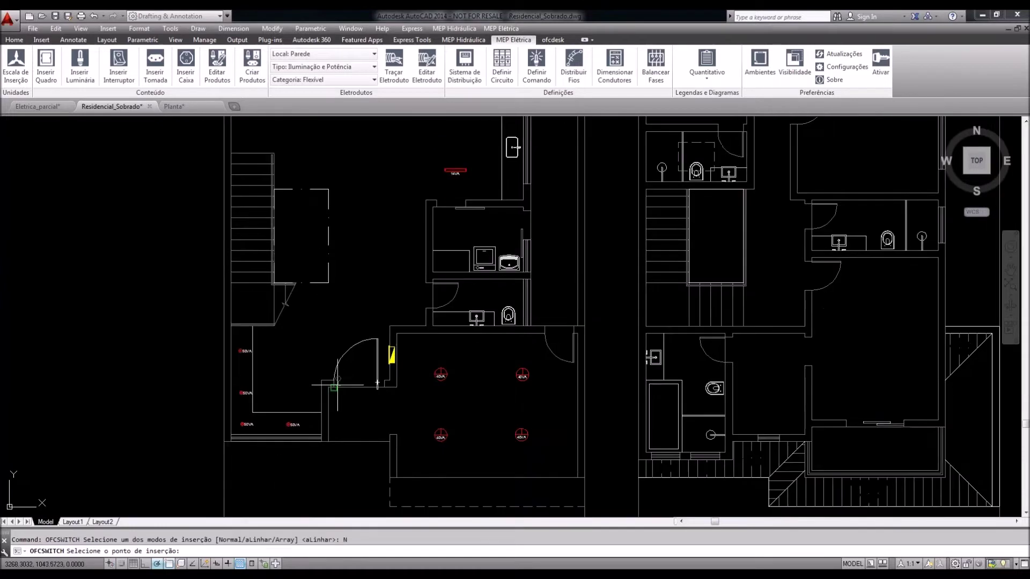
Place the simple switch on the wall end beside the entrance door, with object snap off and ortho on for its rotation
scroll(338, 391, "up", 5)
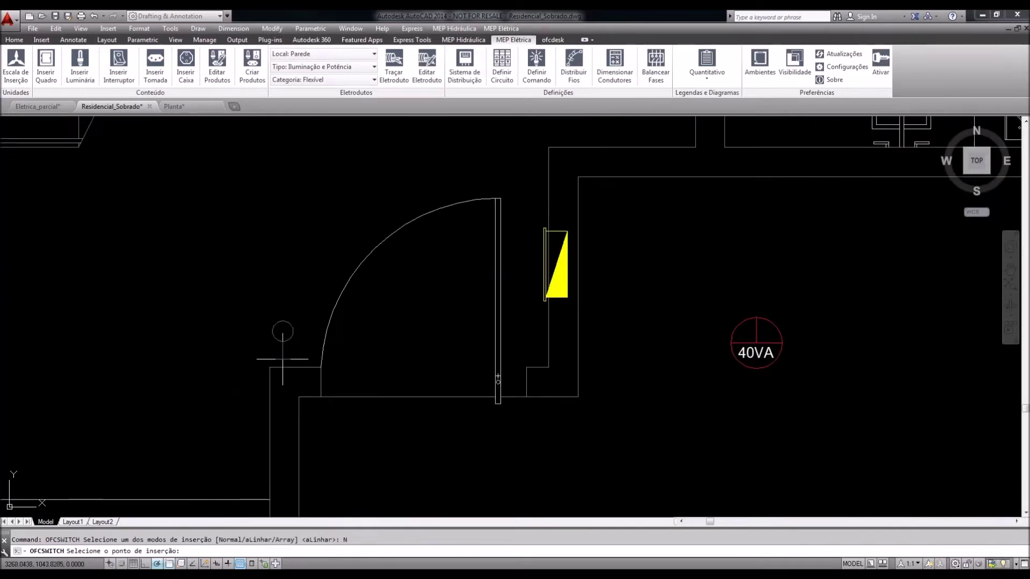
key("F3")
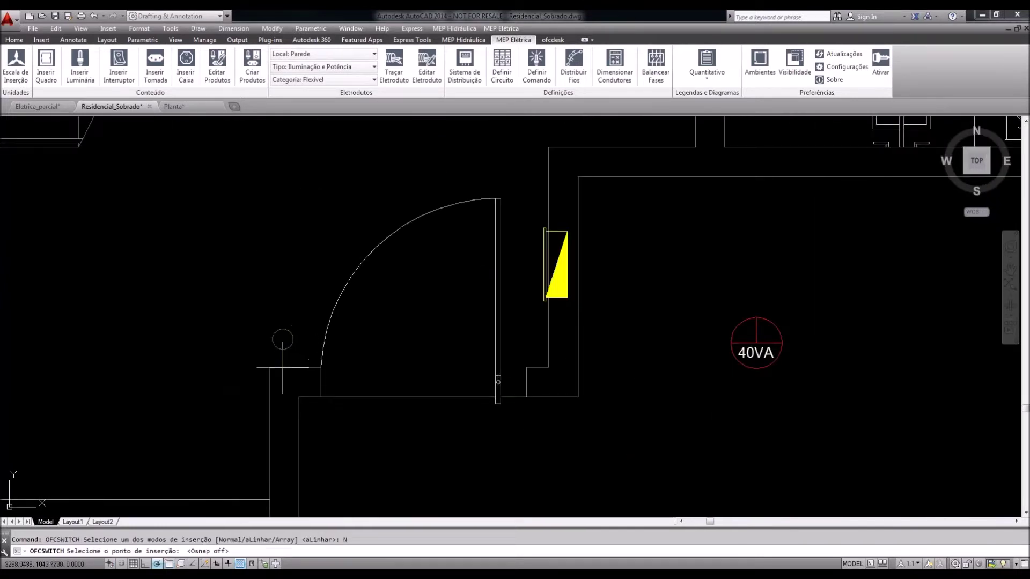
left_click(280, 368)
key("F8")
left_click(378, 368)
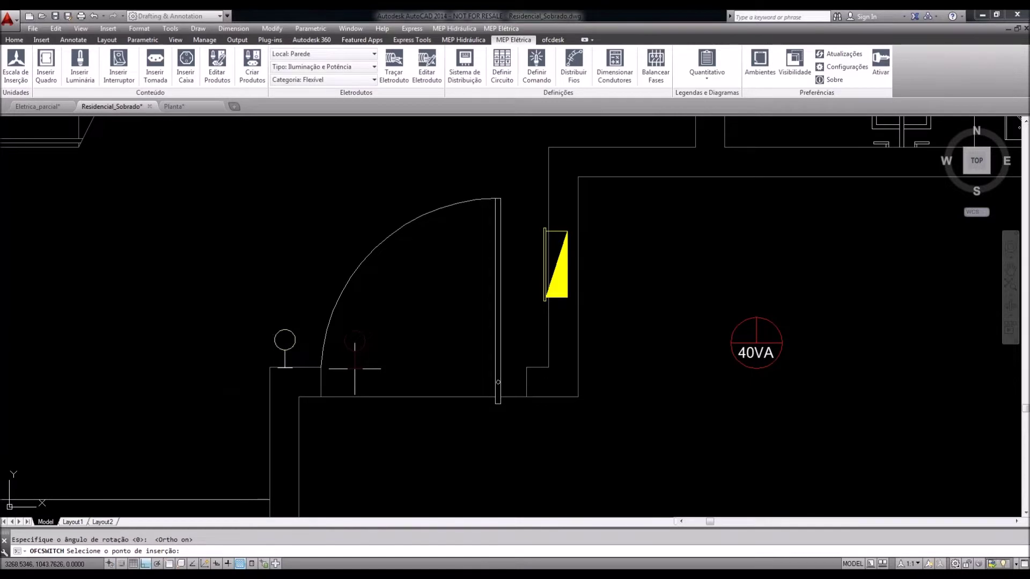
Place two more simple switches: one on the hall wall above the electrical panel and one inside the ground-floor bathroom beside its door
scroll(355, 368, "down", 2)
left_click(497, 230)
left_click(563, 218)
middle_click_drag(549, 242, 492, 347)
scroll(520, 312, "up", 2)
left_click(536, 295)
left_click(542, 333)
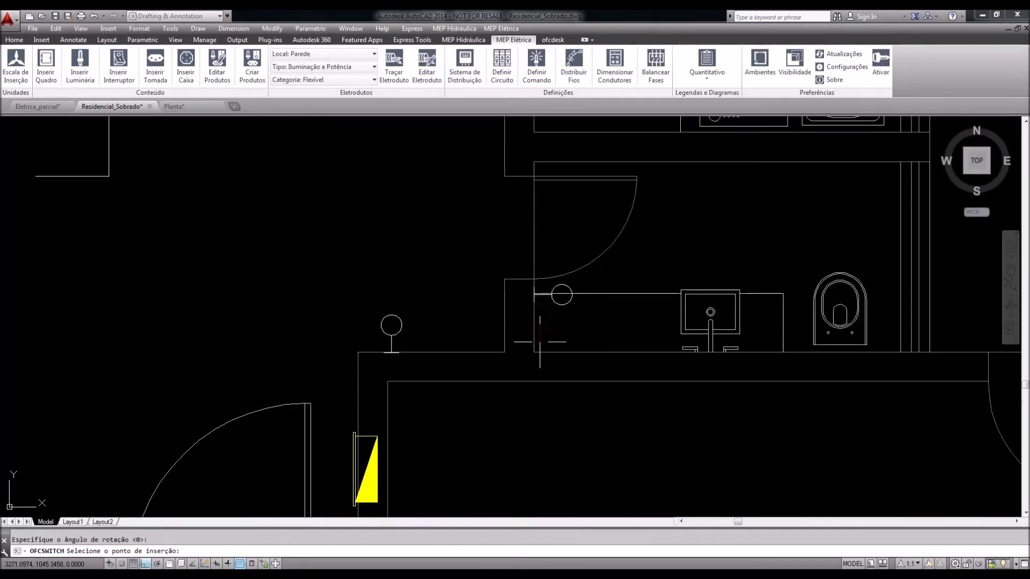
Place a simple switch on the outer face of the laundry wall, close to the kitchen
scroll(540, 342, "down", 2)
middle_click_drag(533, 270, 513, 461)
scroll(504, 217, "down", 2)
middle_click_drag(503, 344, 478, 275)
Place simple switches upstairs: one beside the large bedroom's doorway and four loose in the adjoining room at different rotations, and end the insertion
middle_click_drag(830, 320, 512, 317)
scroll(783, 395, "up", 4)
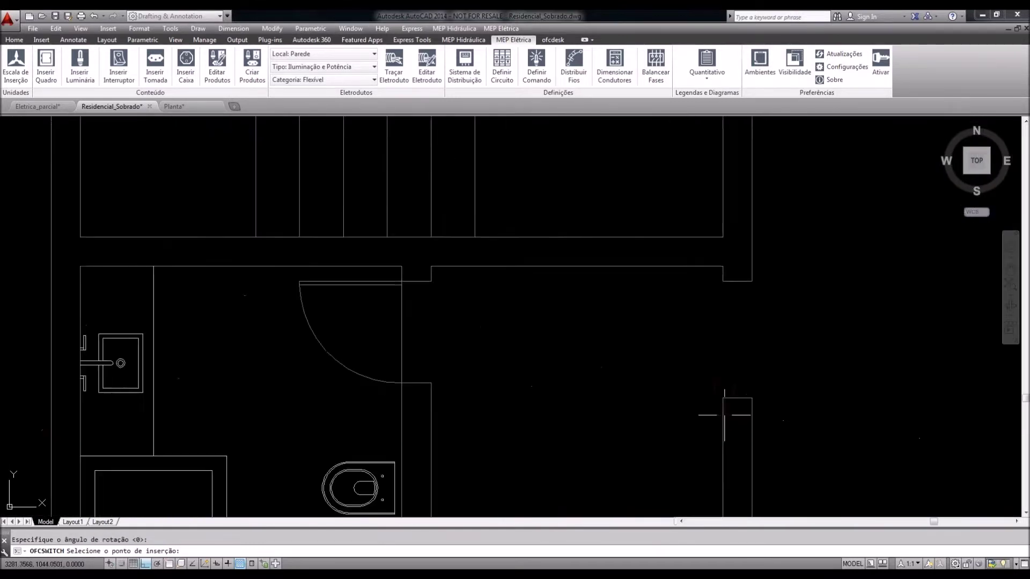
middle_click_drag(638, 357, 644, 323)
left_click(541, 345)
left_click(604, 313)
left_click(633, 295)
left_click(634, 296)
left_click(630, 377)
left_click(553, 421)
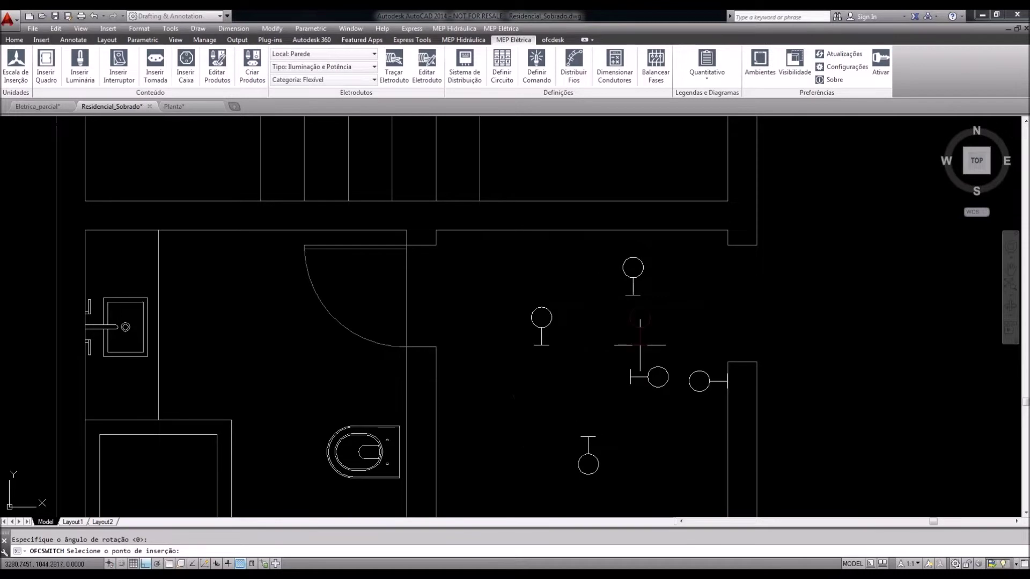
scroll(641, 345, "down", 2)
scroll(641, 345, "down", 7)
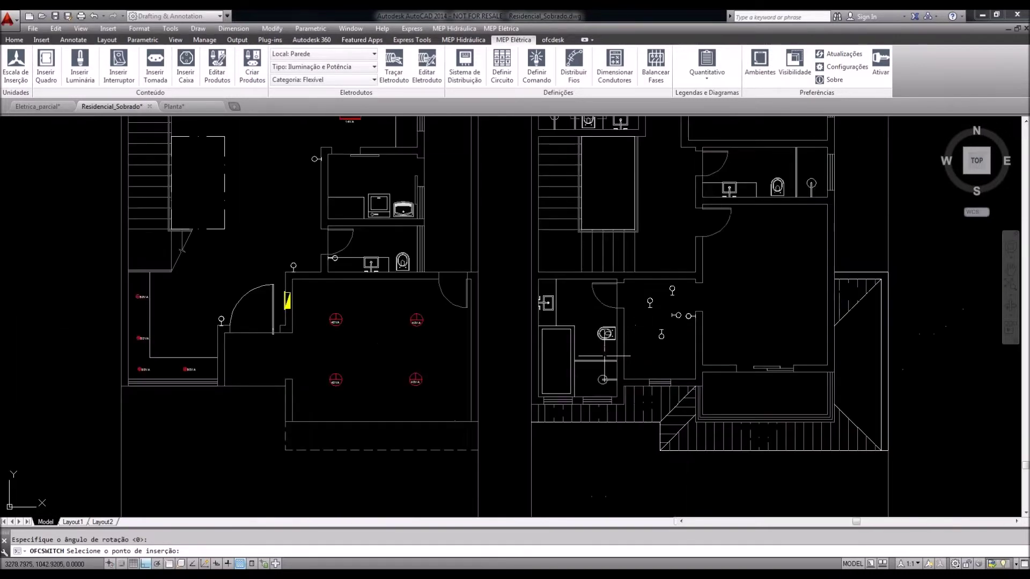
scroll(739, 343, "up", 3)
middle_click_drag(740, 344, 753, 372)
key("Escape")
Insert a parallel switch with the filled-circle symbol in aLinhar mode on the outer laundry wall, below the simple switch
key("Return")
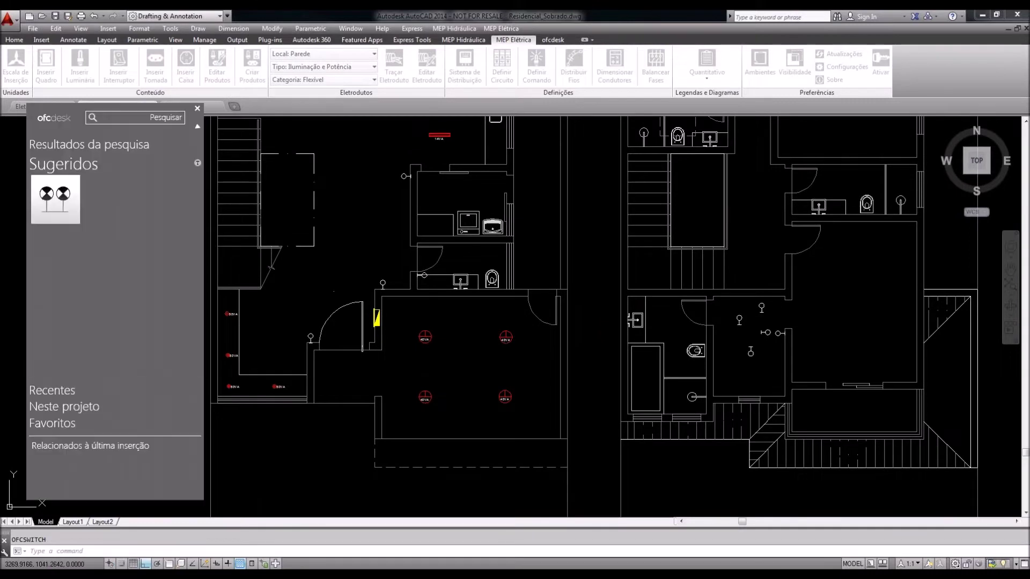
scroll(136, 337, "down", 8)
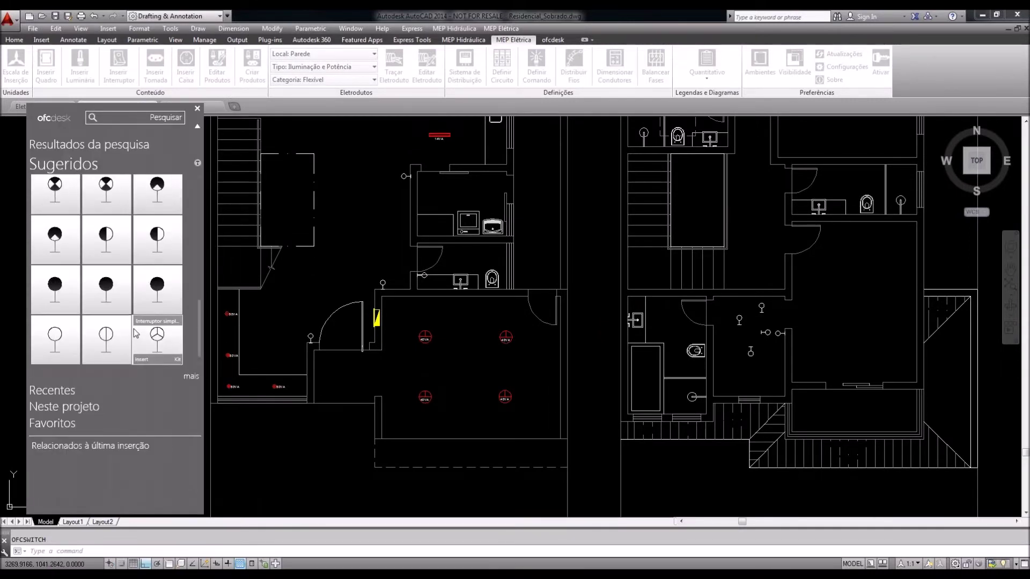
left_click(51, 311)
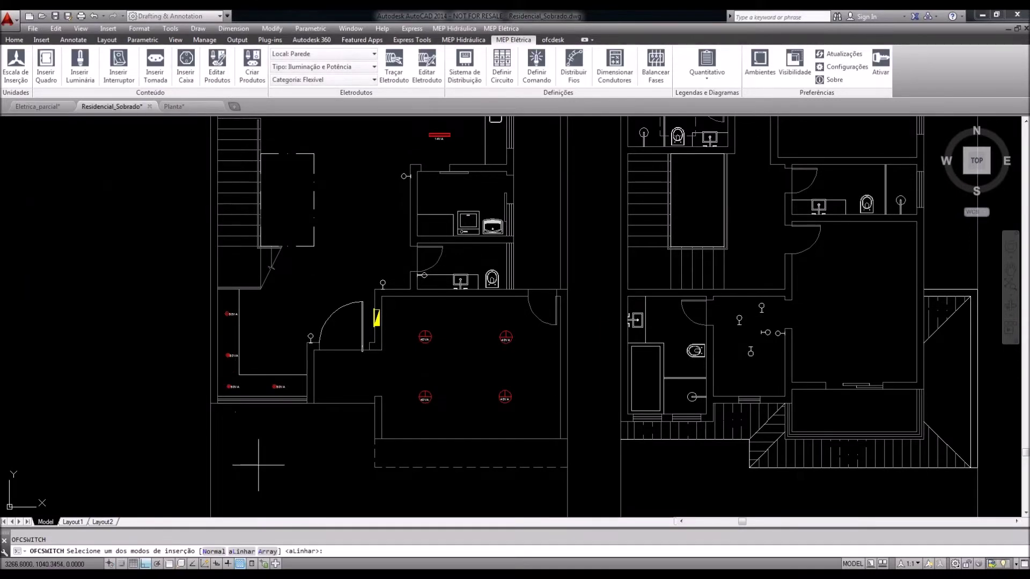
left_click(242, 552)
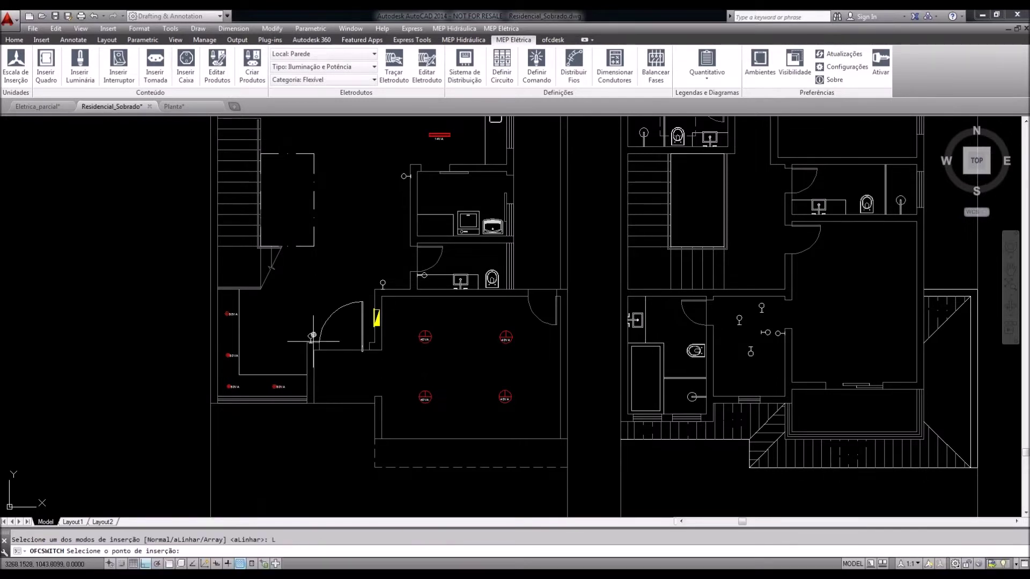
scroll(313, 336, "up", 2)
scroll(312, 331, "up", 2)
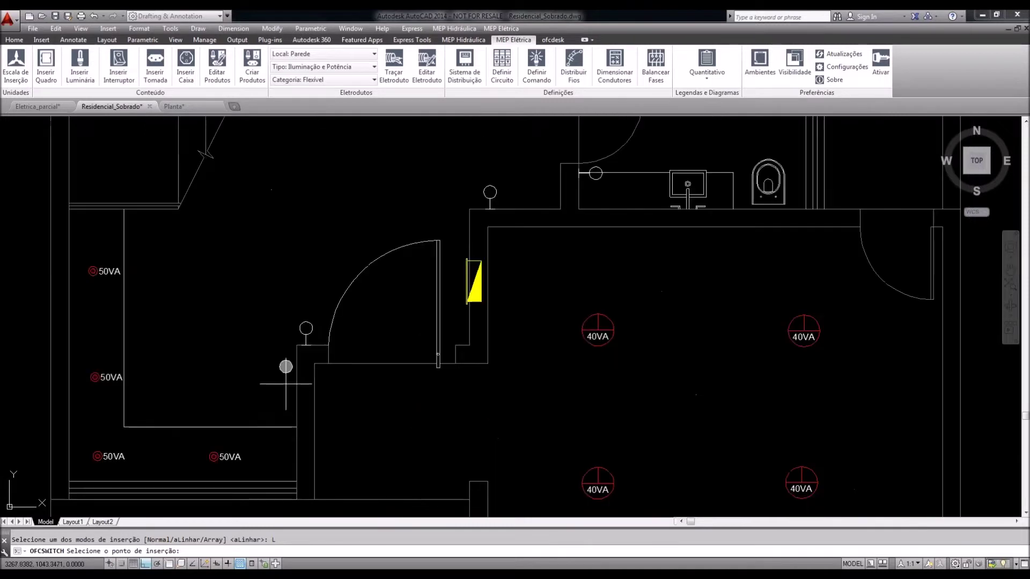
scroll(301, 346, "up", 2)
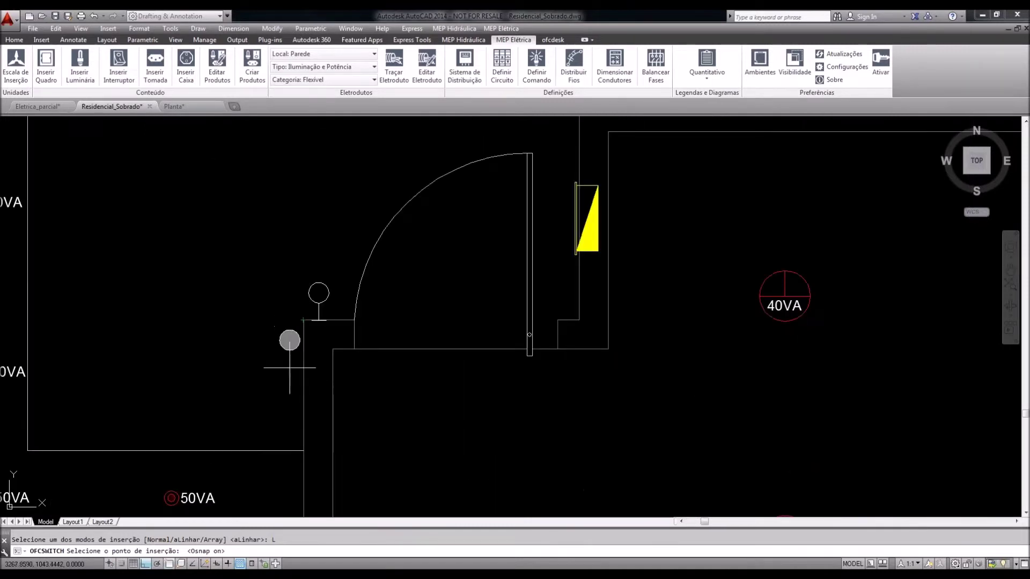
scroll(408, 319, "down", 2)
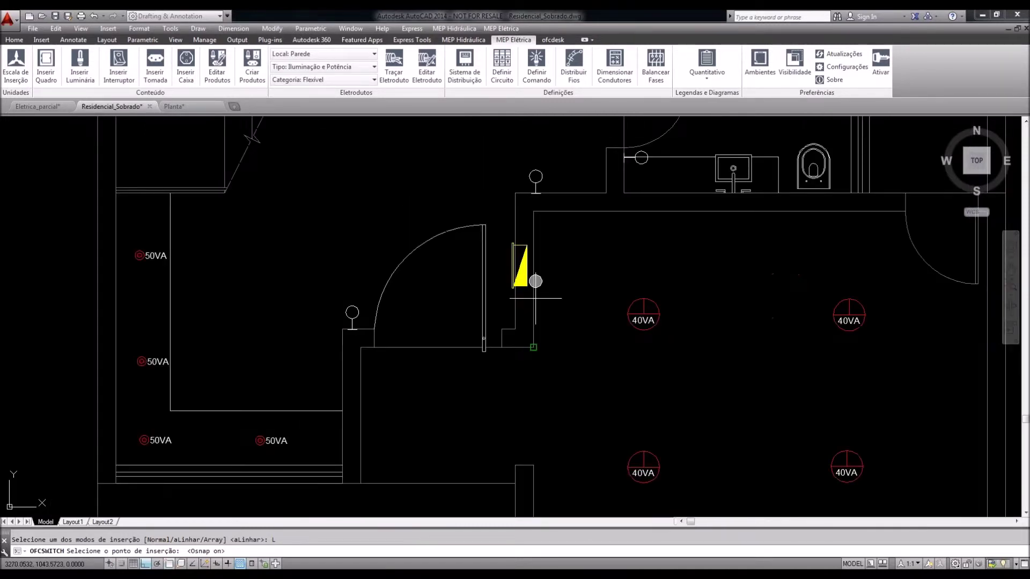
key("F3")
mouse_move(516, 303)
middle_mouse_down()
mouse_move(479, 345)
mouse_move(381, 531)
middle_mouse_up()
left_click(477, 233)
Place a second aligned parallel switch on the bedroom side of the upstairs wall near its doorway, and end the insertion
scroll(452, 269, "down", 4)
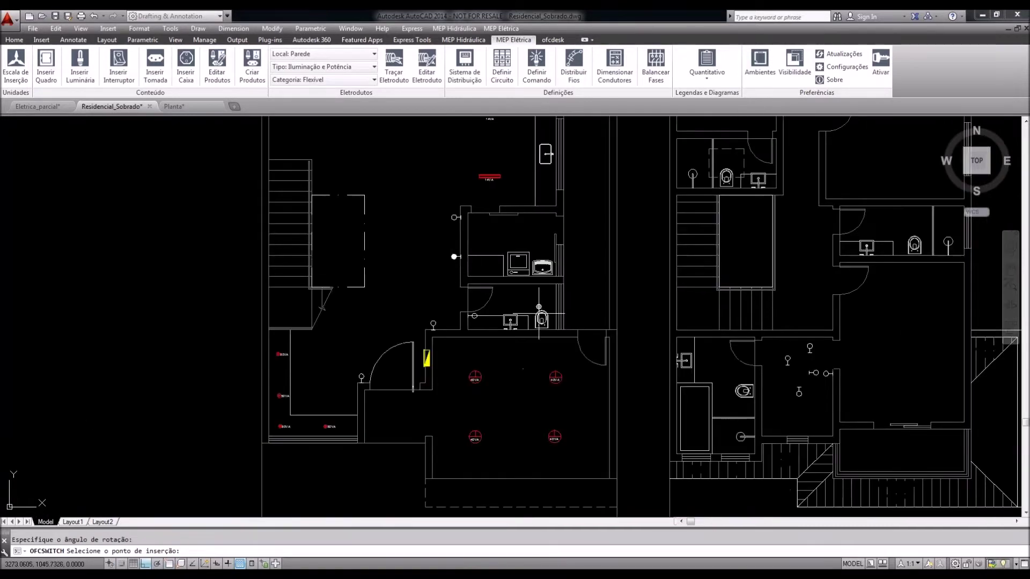
middle_click_drag(538, 307, 512, 284)
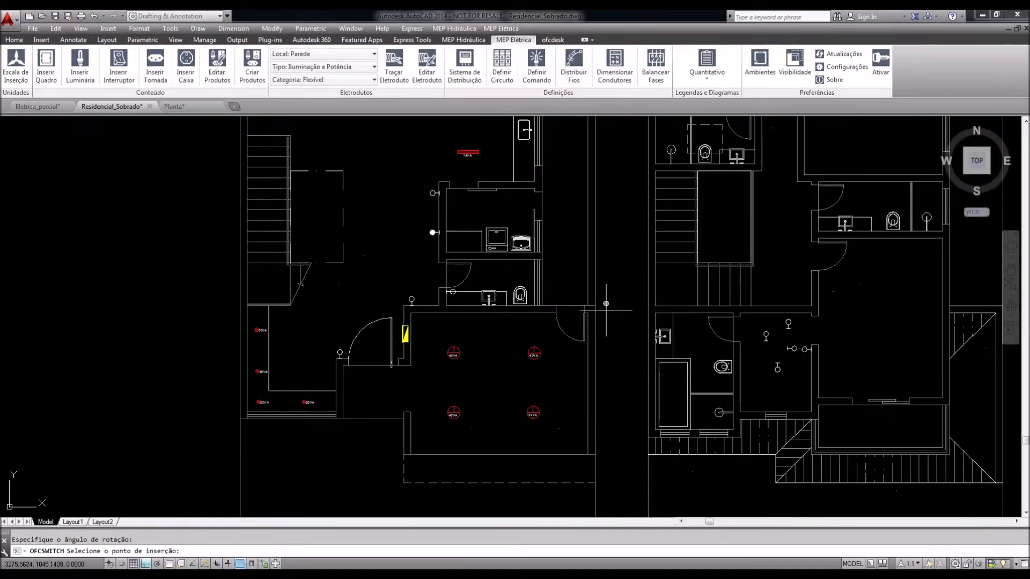
scroll(705, 380, "up", 4)
scroll(705, 379, "down", 4)
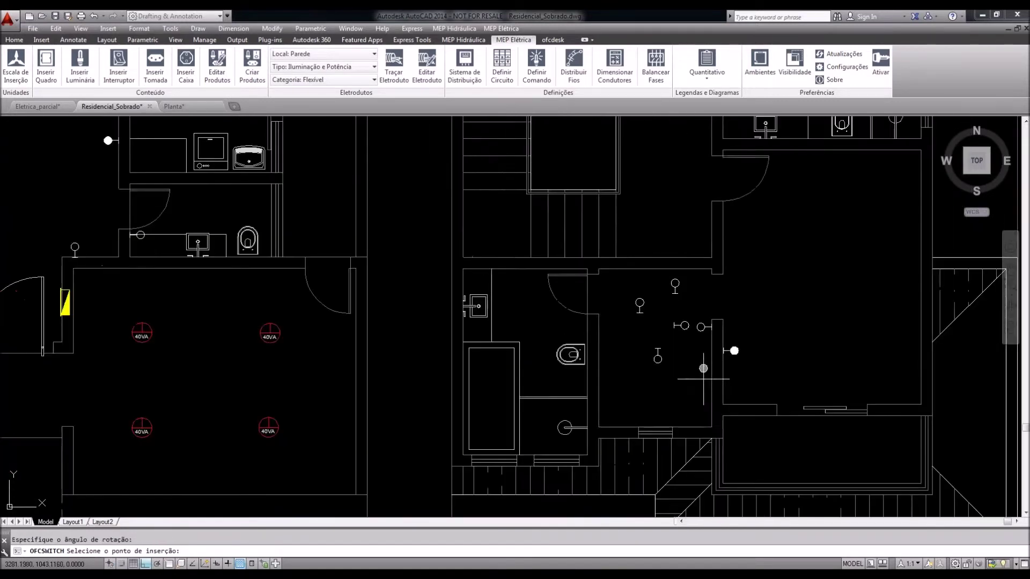
scroll(705, 379, "up", 4)
key("Escape")
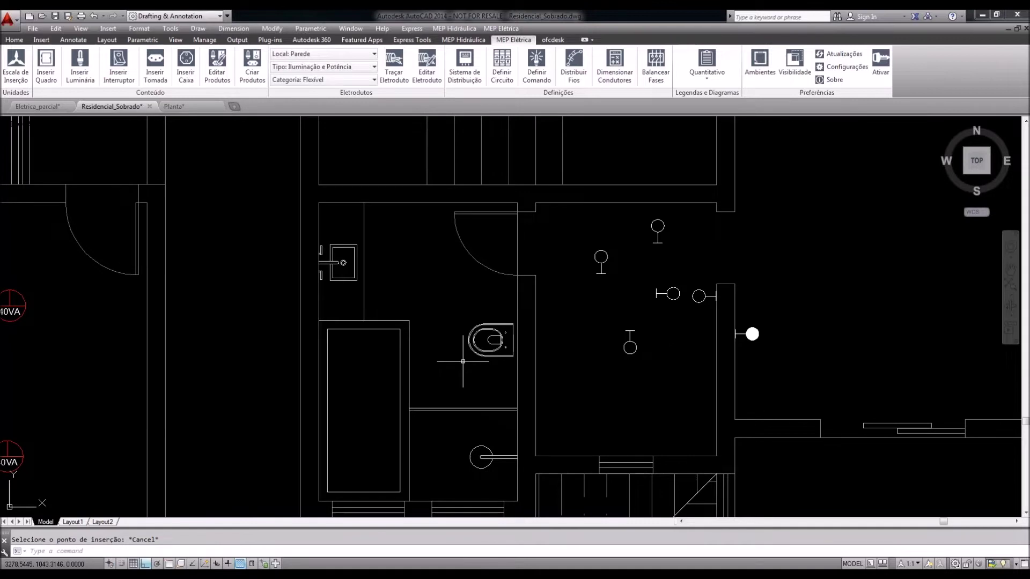
Review the kit data of the simple switch beside the entrance door, including its default height
scroll(698, 370, "down", 4)
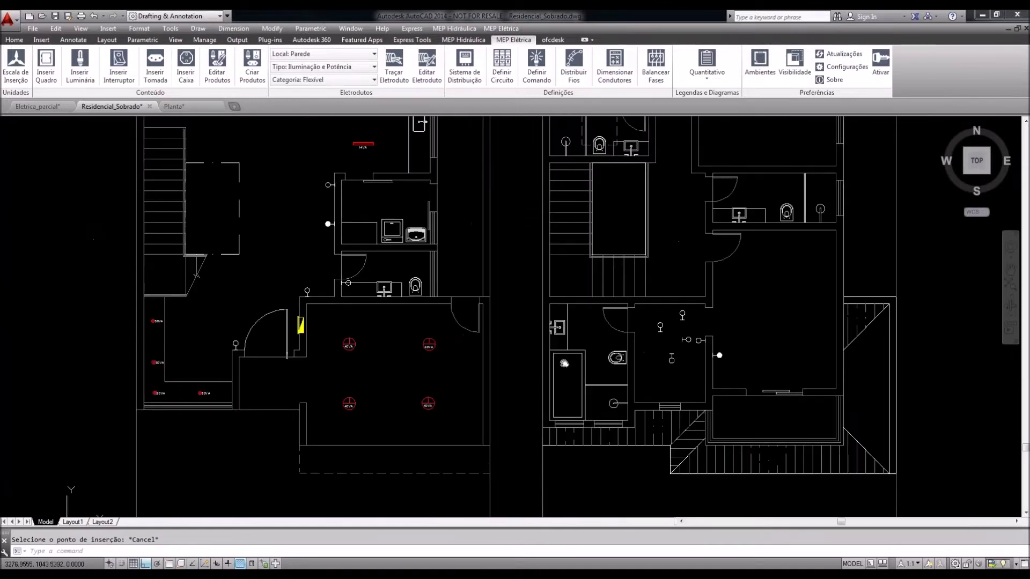
middle_click_drag(564, 364, 697, 392)
scroll(285, 432, "up", 4)
middle_click_drag(554, 332, 486, 402)
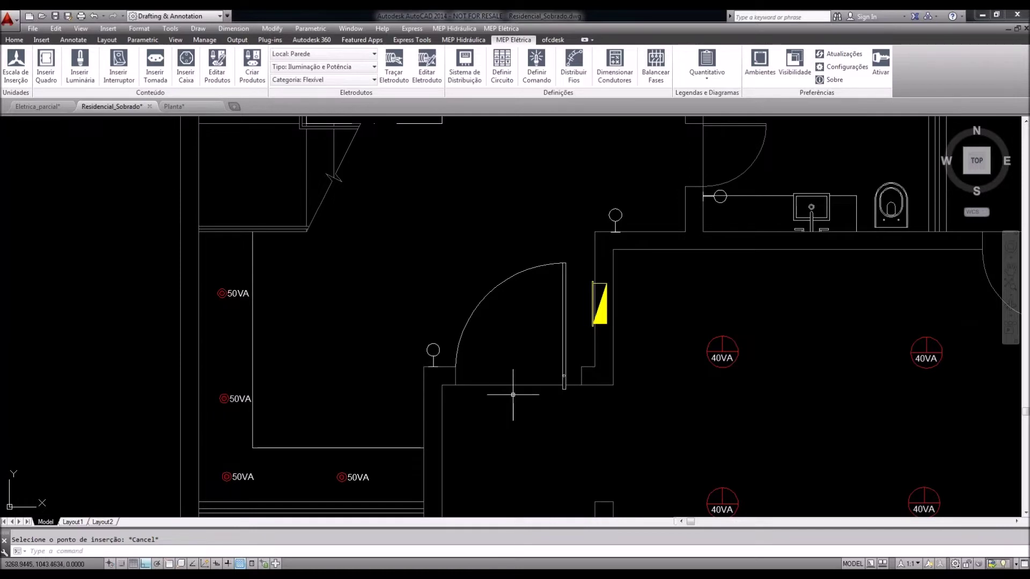
left_click(221, 79)
left_click(433, 349)
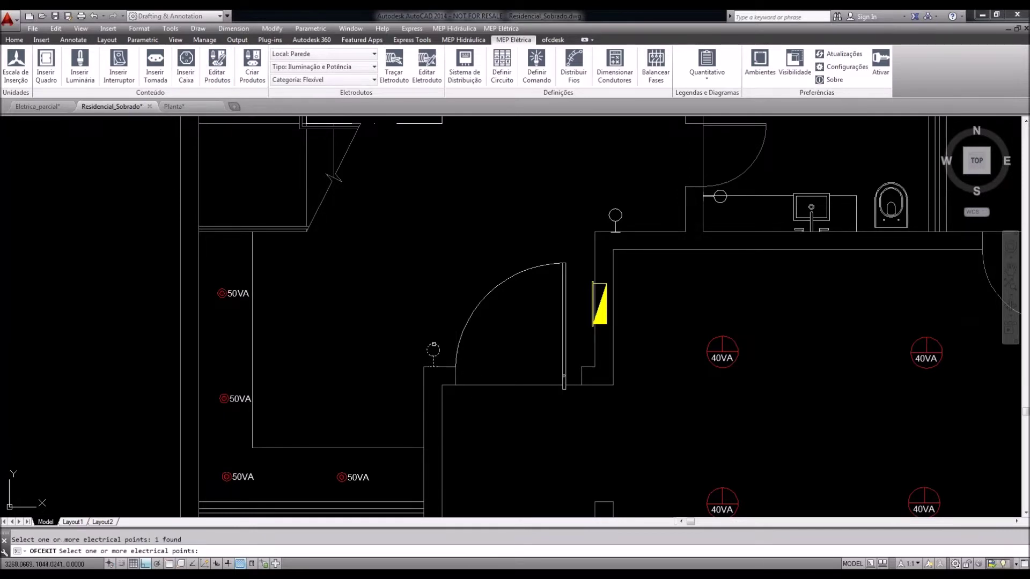
key("Return")
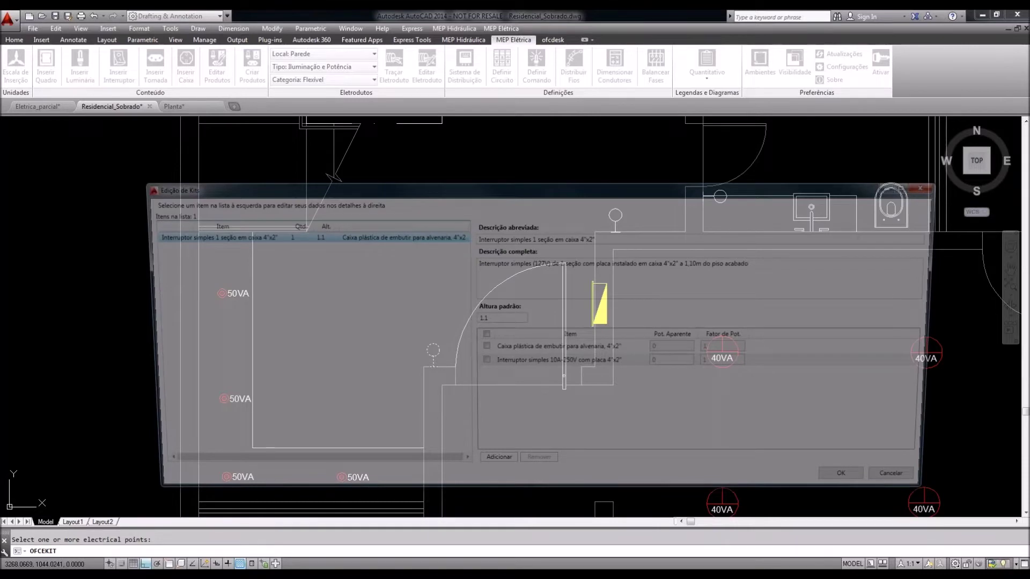
double_click(488, 319)
left_click(862, 485)
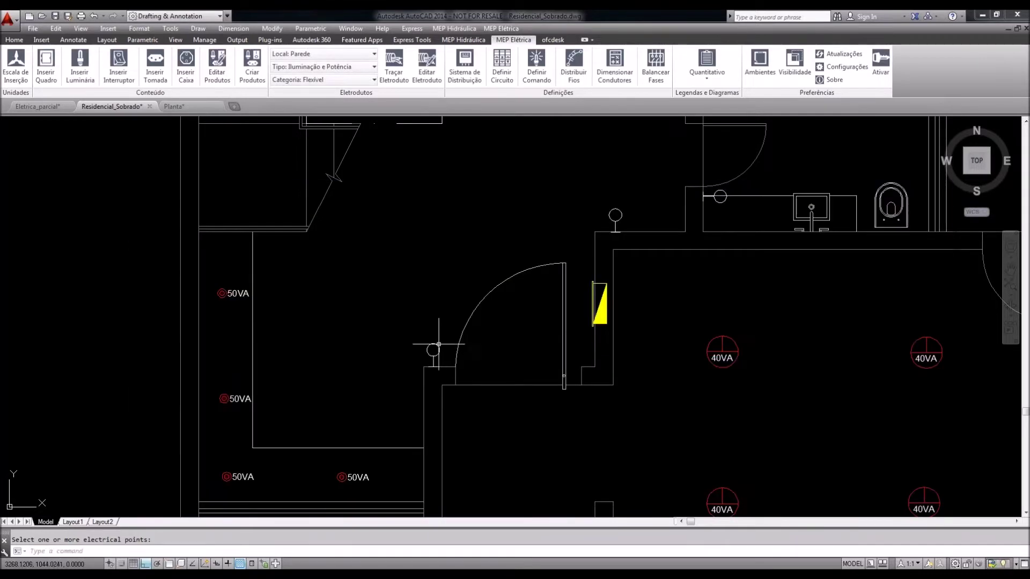
Insert the 220V shower power point for a 4"x2" box on the upstairs bathroom wall beside the shower
scroll(403, 345, "down", 2)
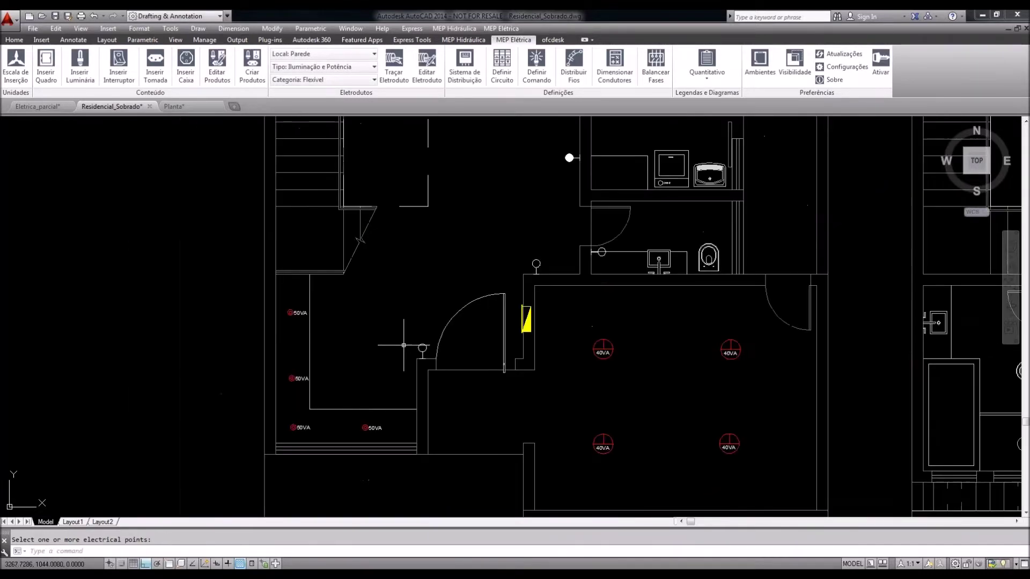
middle_click_drag(403, 344, 368, 371)
scroll(381, 363, "down", 4)
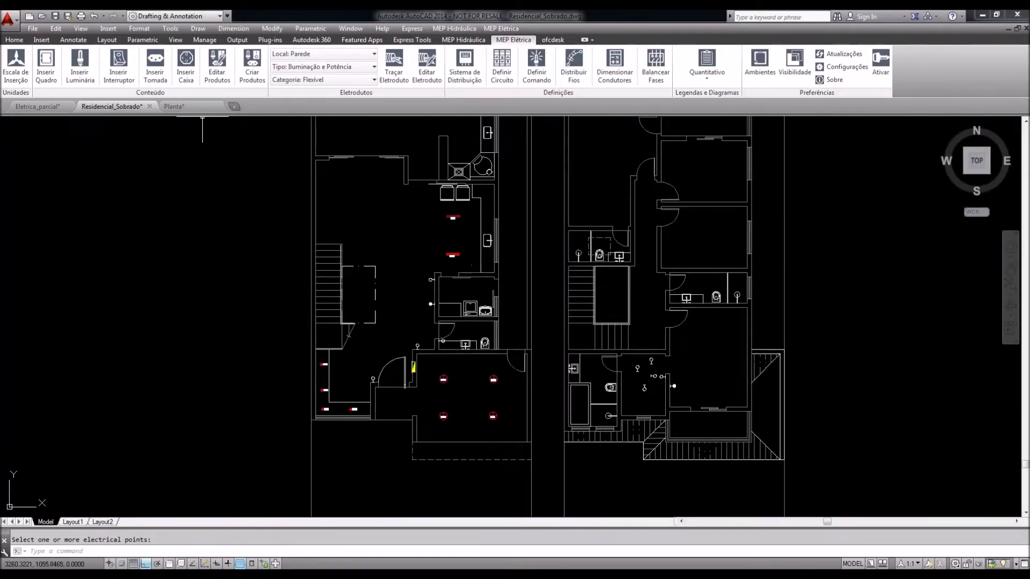
left_click(156, 80)
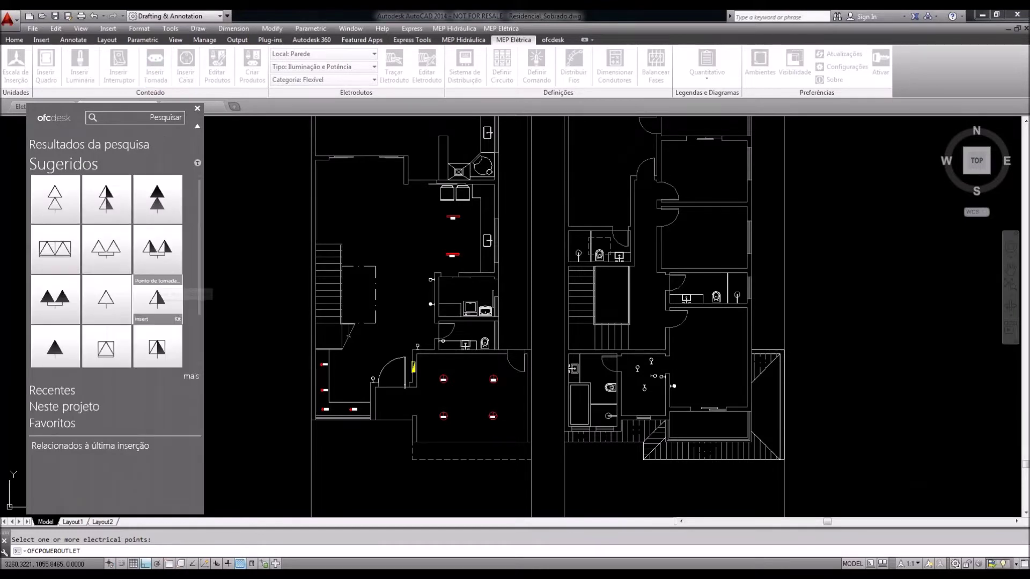
mouse_move(125, 254)
scroll(125, 254, "down", 2)
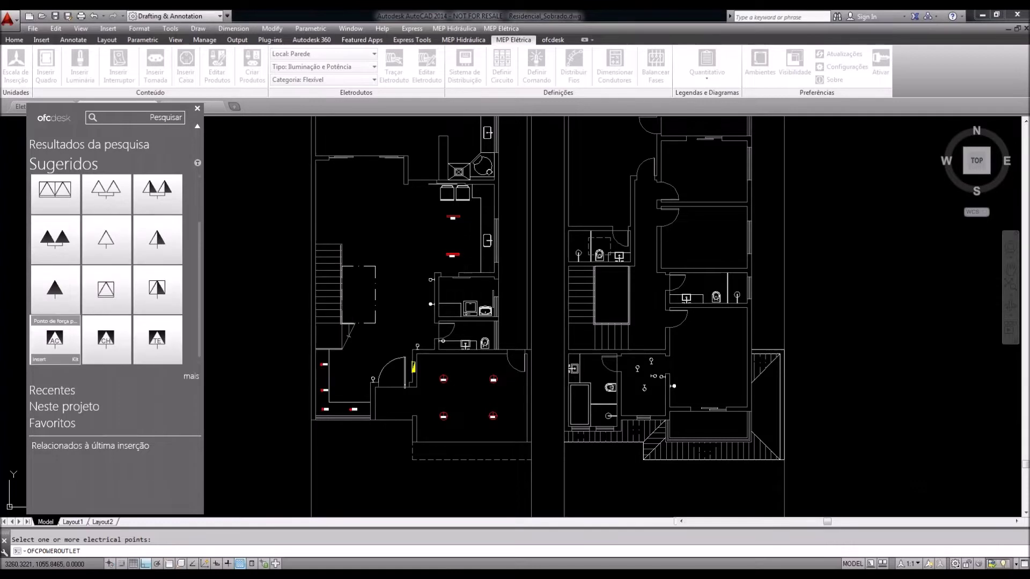
mouse_move(97, 357)
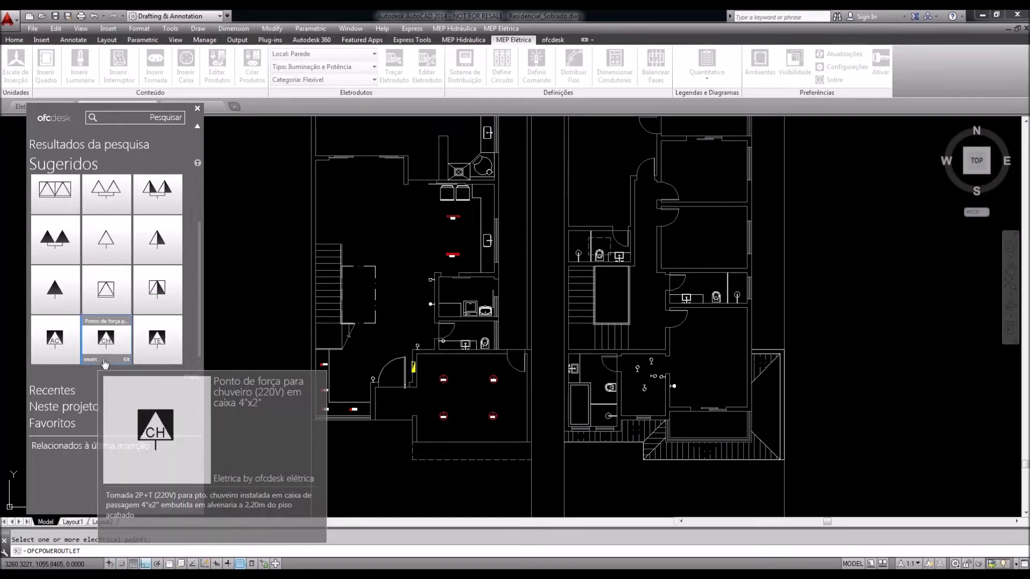
middle_click_drag(397, 361, 391, 375)
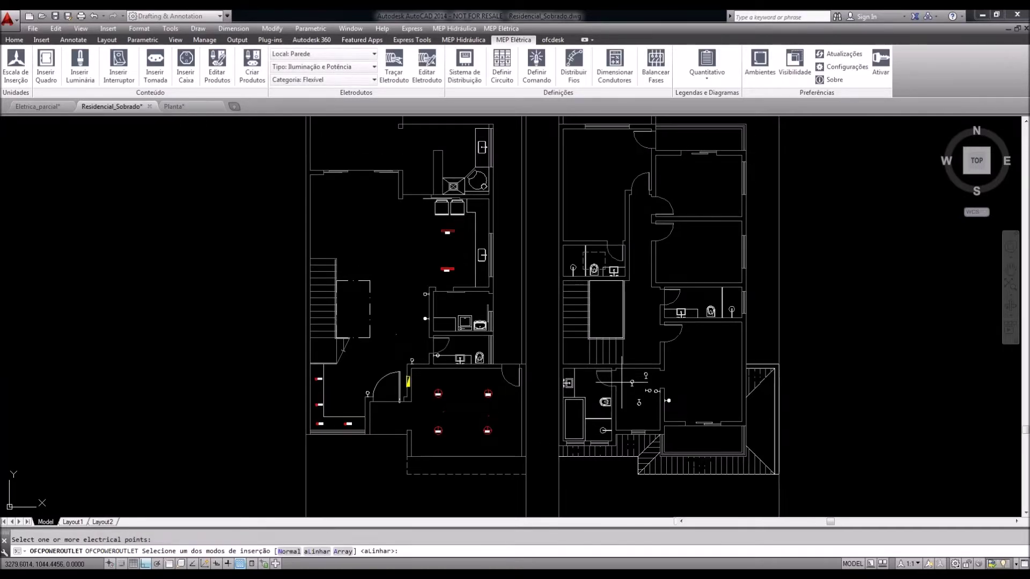
scroll(616, 432, "up", 8)
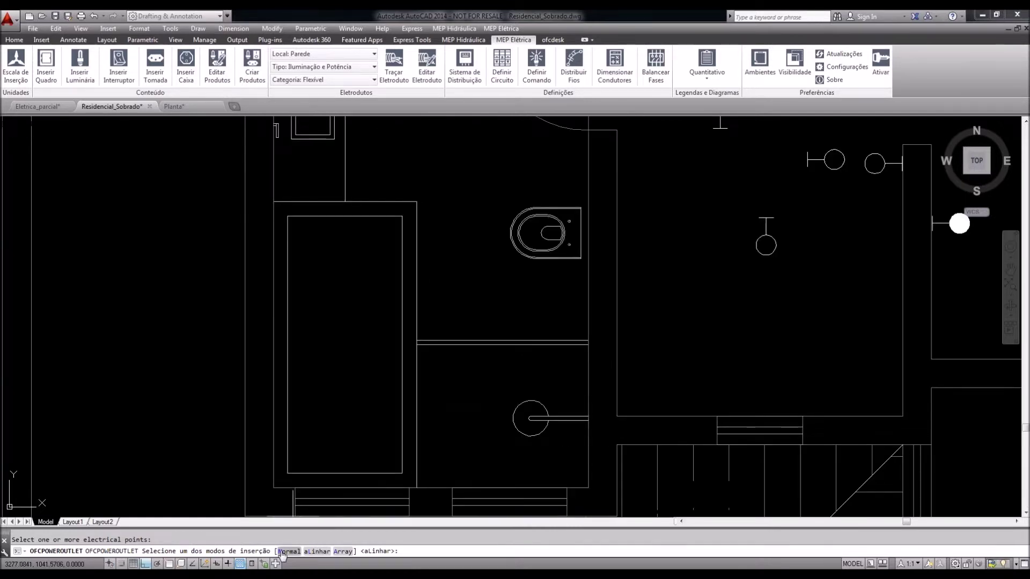
key("Return")
key("Return")
left_click(591, 410)
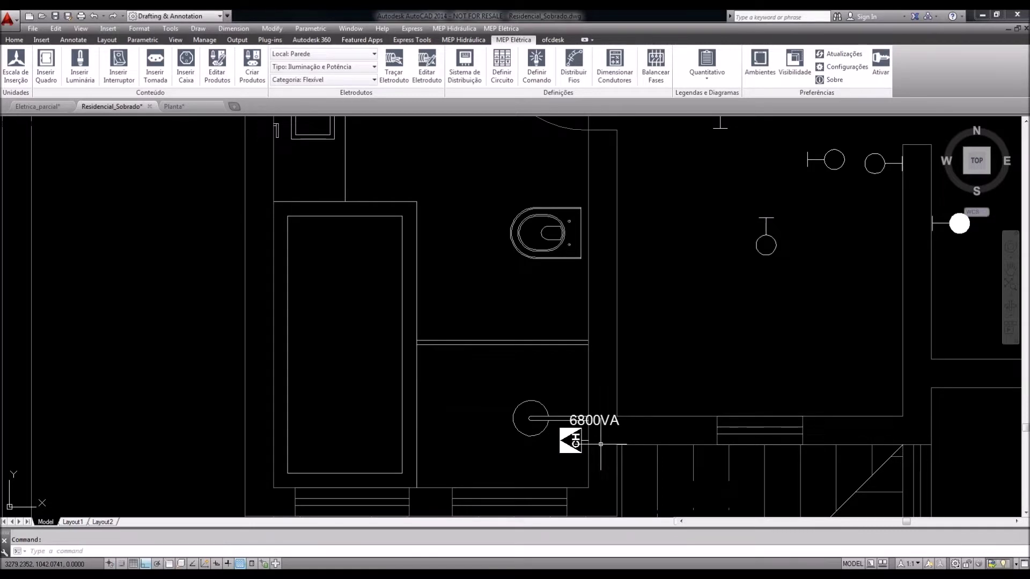
middle_click_drag(601, 444, 597, 424)
scroll(597, 424, "up", 2)
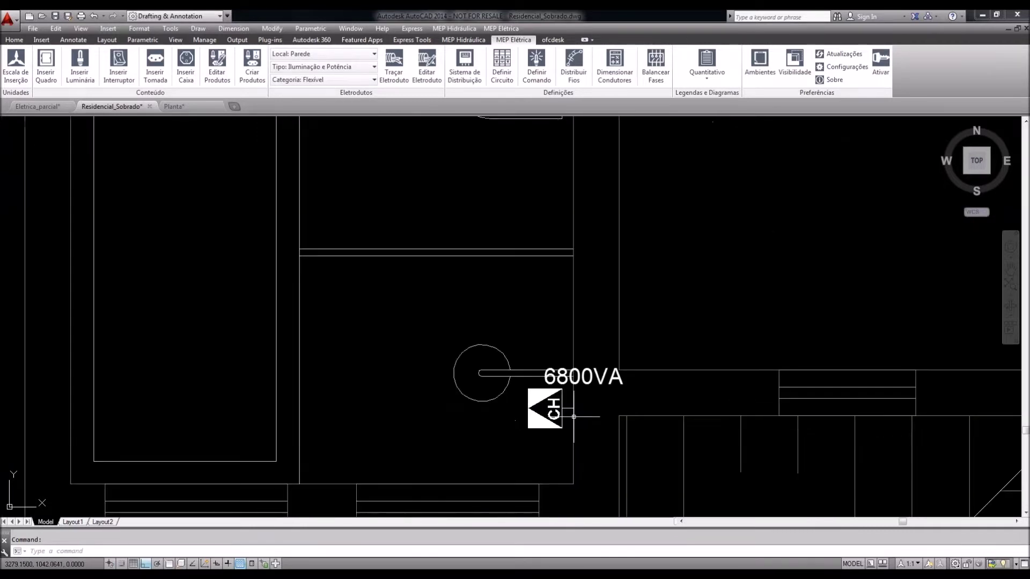
scroll(573, 417, "down", 2)
scroll(656, 353, "down", 4)
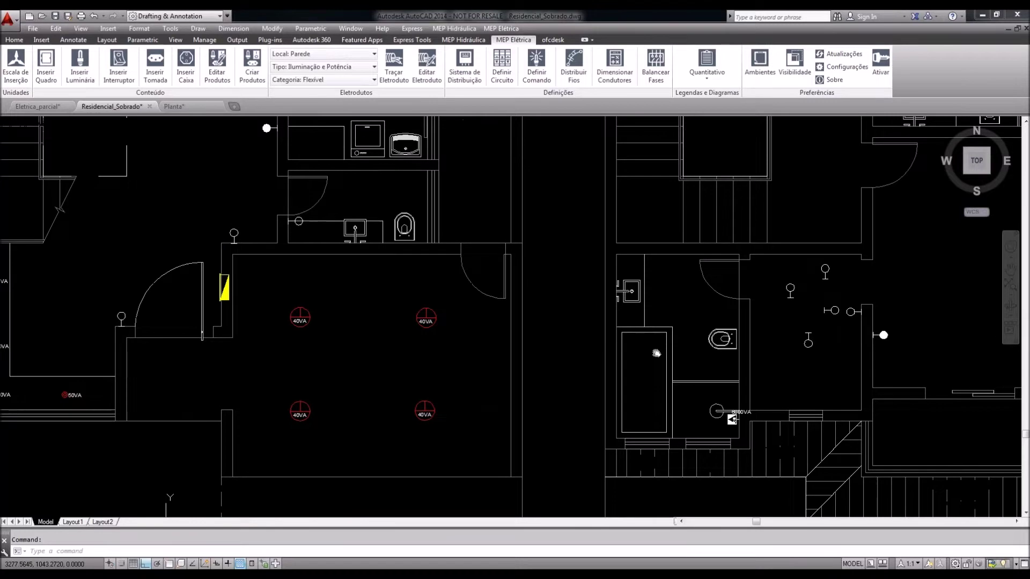
Insert two open-triangle 100VA outlets in Normal mode on the wall below the entrance door's switch, in the room with the 50VA luminaires
left_click(155, 65)
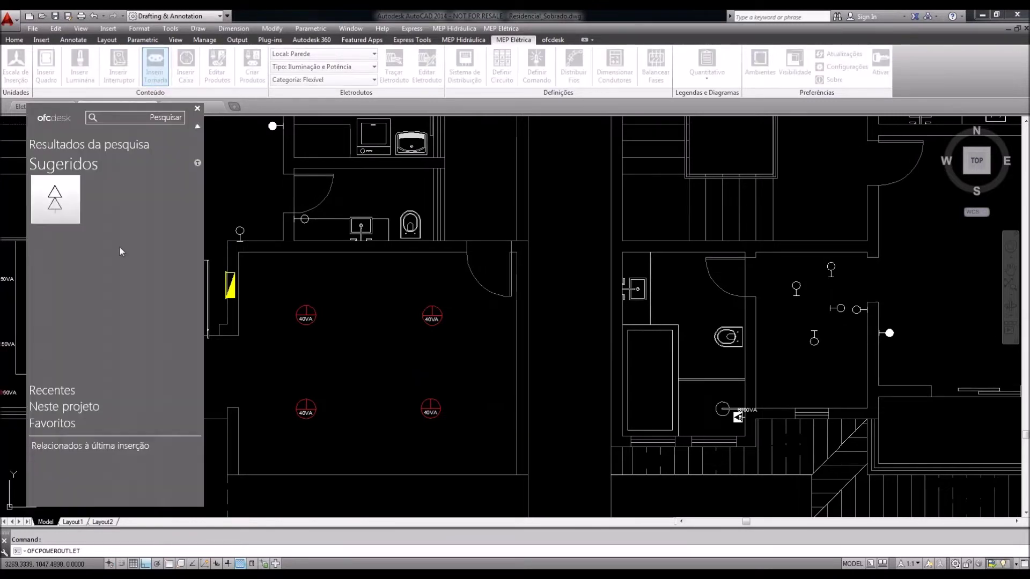
left_click(104, 345)
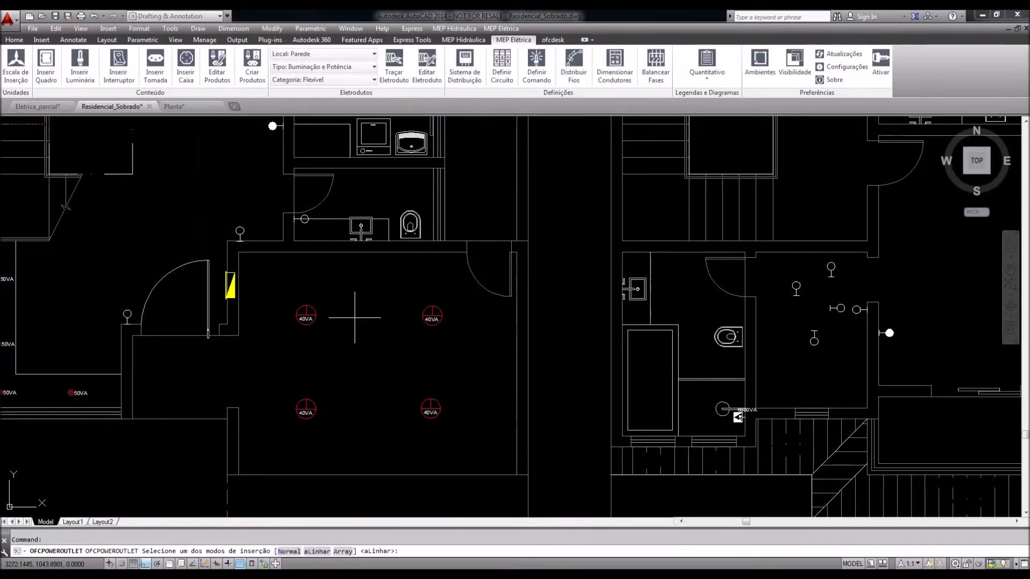
scroll(354, 318, "down", 1)
scroll(348, 482, "up", 3)
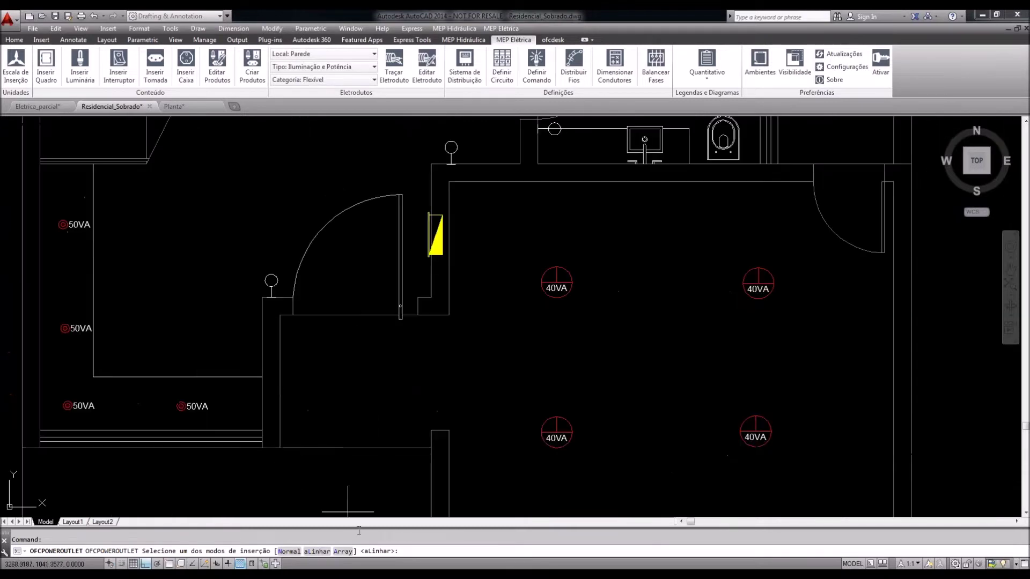
left_click(289, 552)
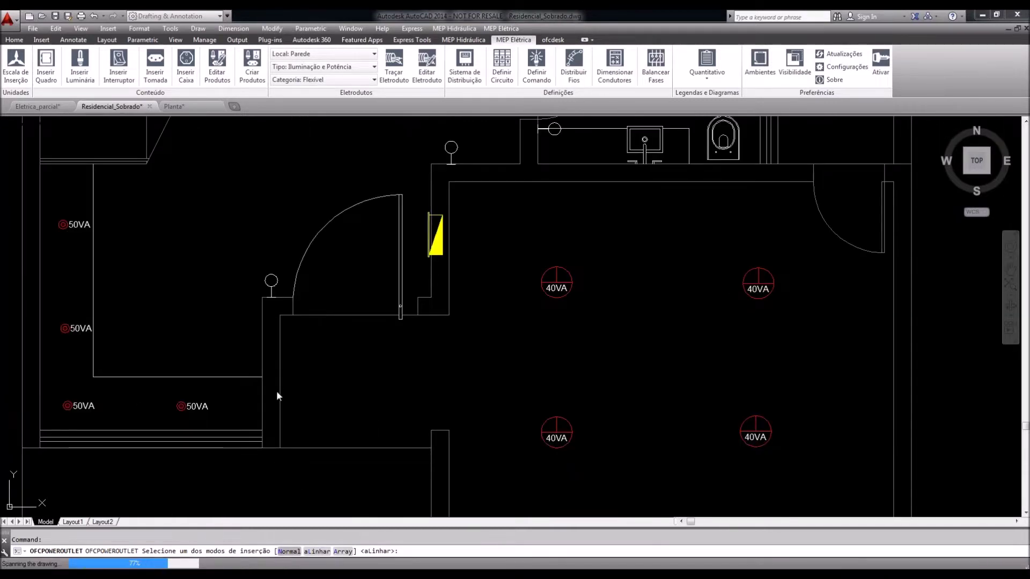
left_click(260, 341)
left_click(248, 342)
left_click(259, 386)
key("Return")
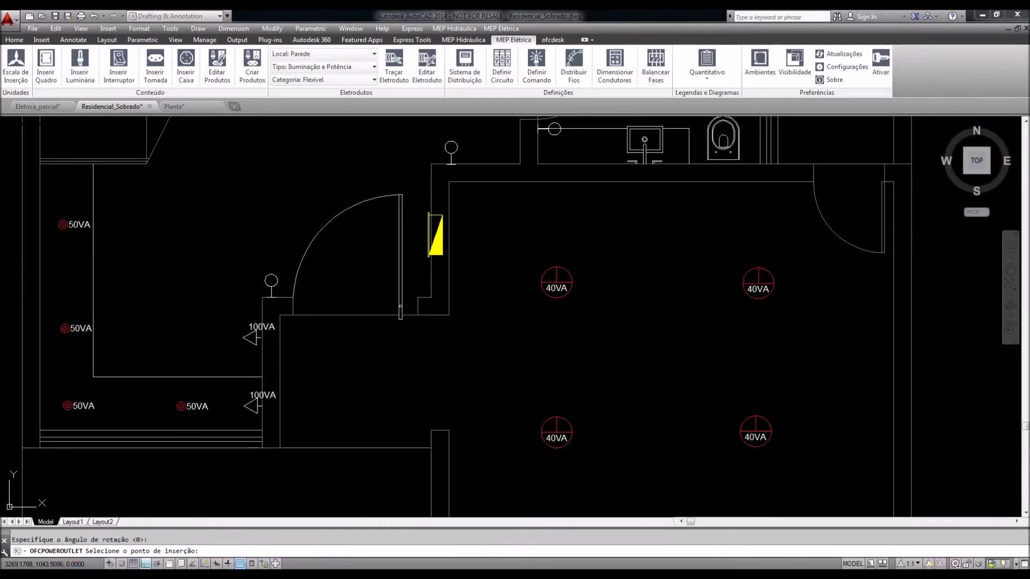
Place a 100VA outlet beside the switch near the lavatory doorway and another by the laundry counter, and end the insertion
middle_click_drag(364, 334, 304, 506)
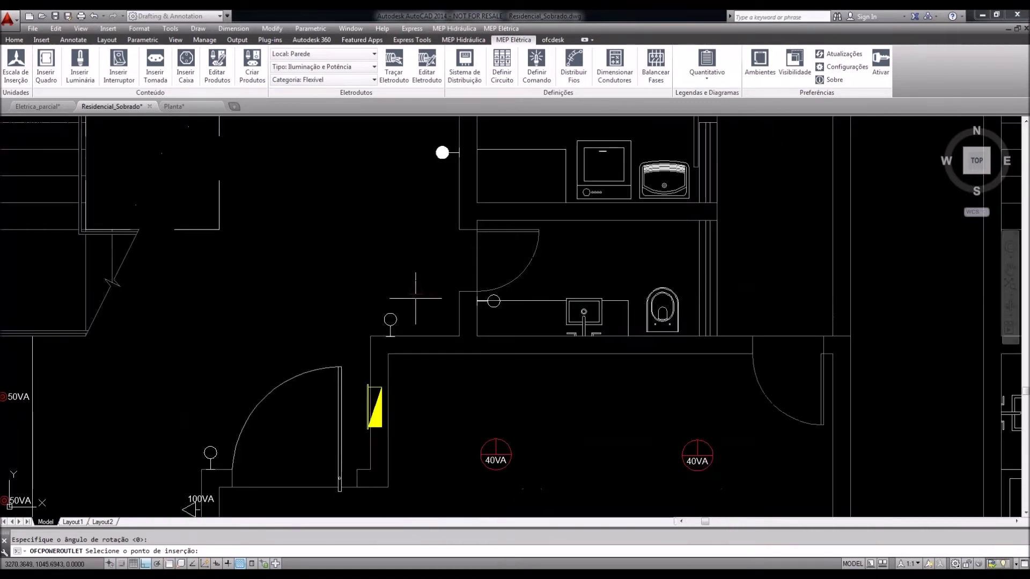
left_click(436, 336)
mouse_move(461, 334)
middle_mouse_down()
mouse_move(444, 389)
mouse_move(478, 413)
middle_mouse_up()
scroll(497, 395, "up", 2)
left_click(496, 288)
key("Escape")
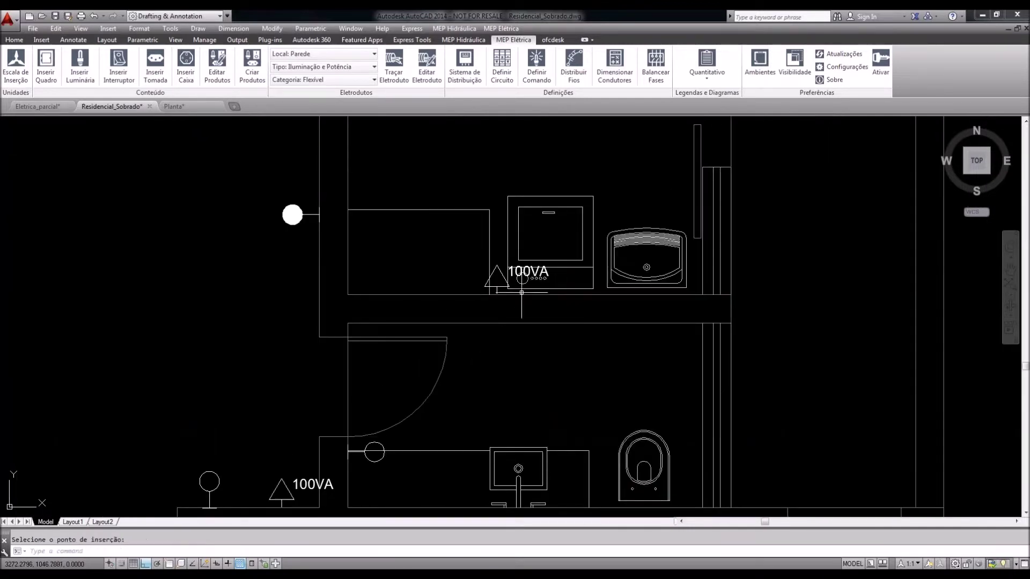
Turn off Texto de Potência na Iluminação and Texto de Potência na Tomada in the Padrão visibility options
scroll(517, 300, "down", 2)
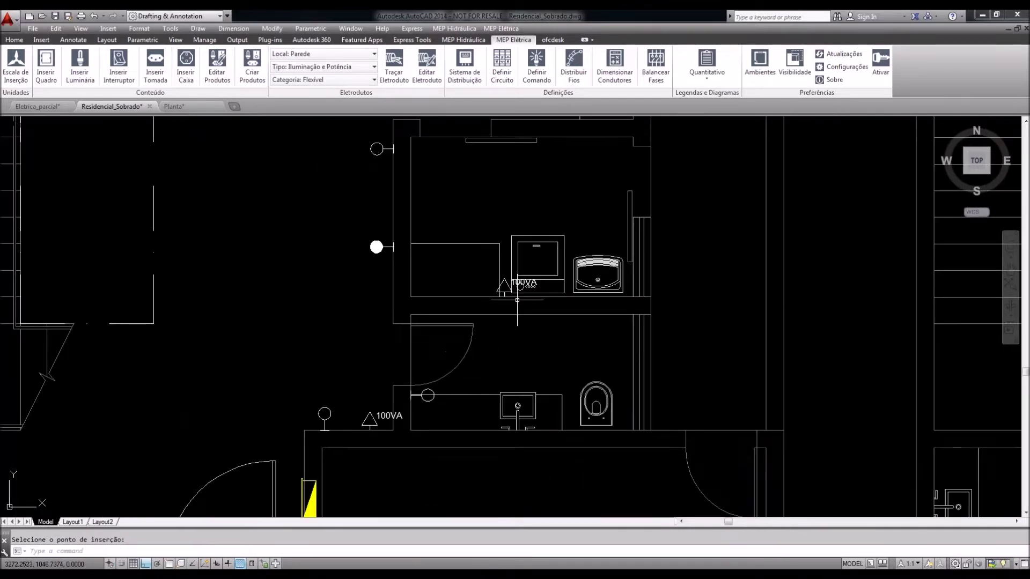
middle_click_drag(519, 332, 520, 311)
left_click(363, 406)
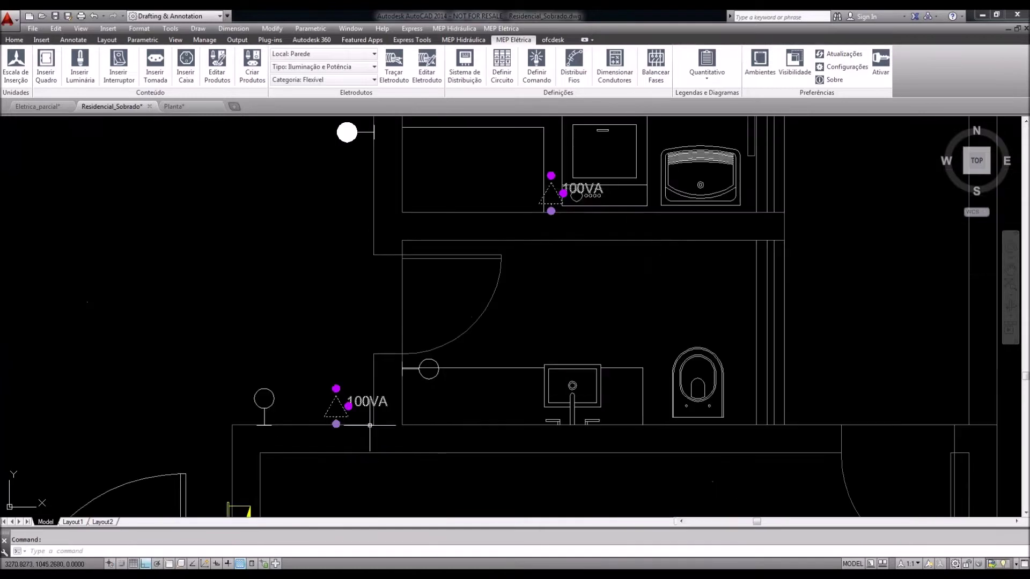
scroll(360, 410, "up", 2)
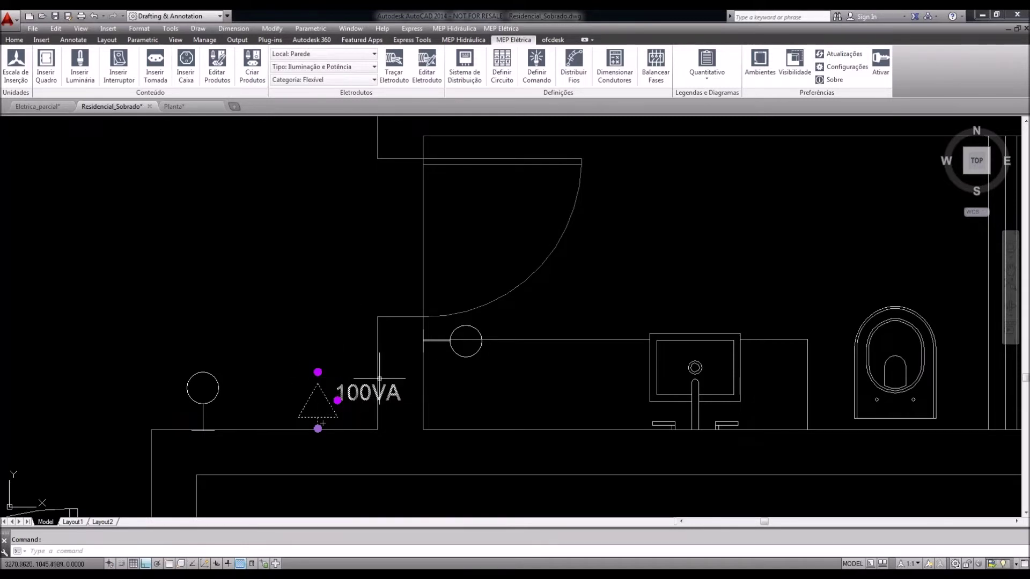
left_click(794, 81)
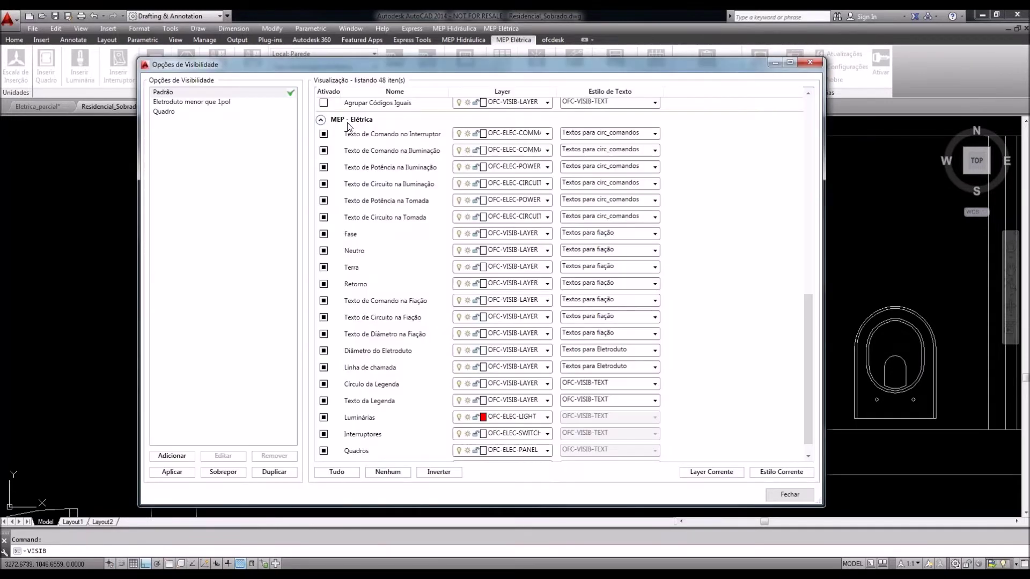
left_click(324, 168)
left_click(323, 202)
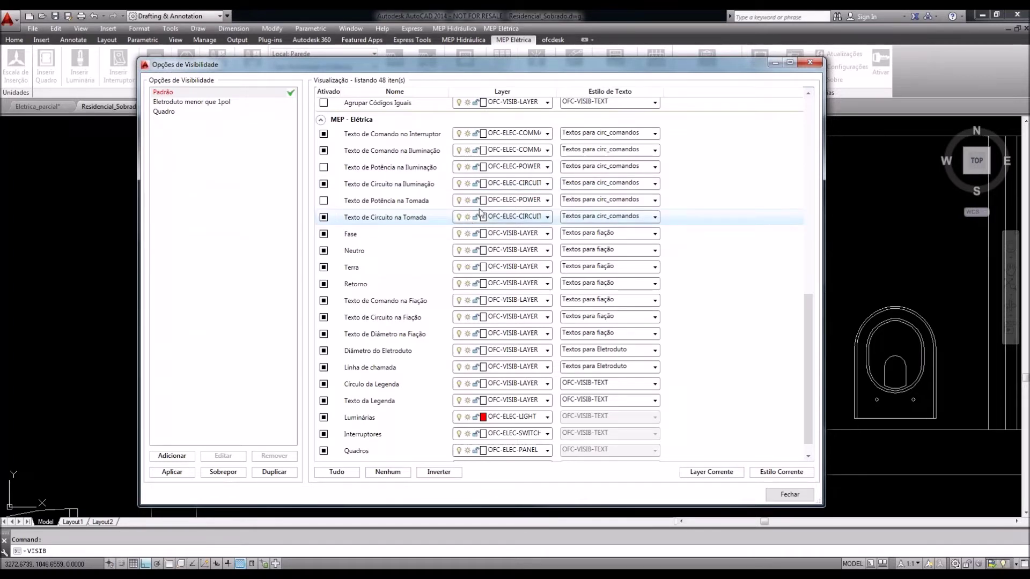
Review the available layers and text styles for Texto de Potência na Iluminação, and close the visibility options
left_click(546, 166)
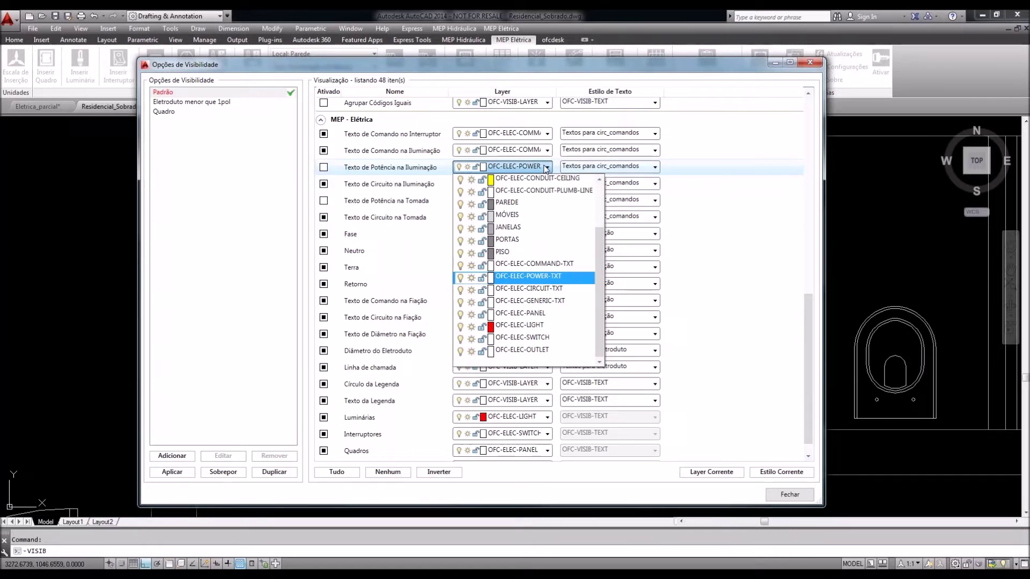
left_click(680, 172)
left_click(653, 168)
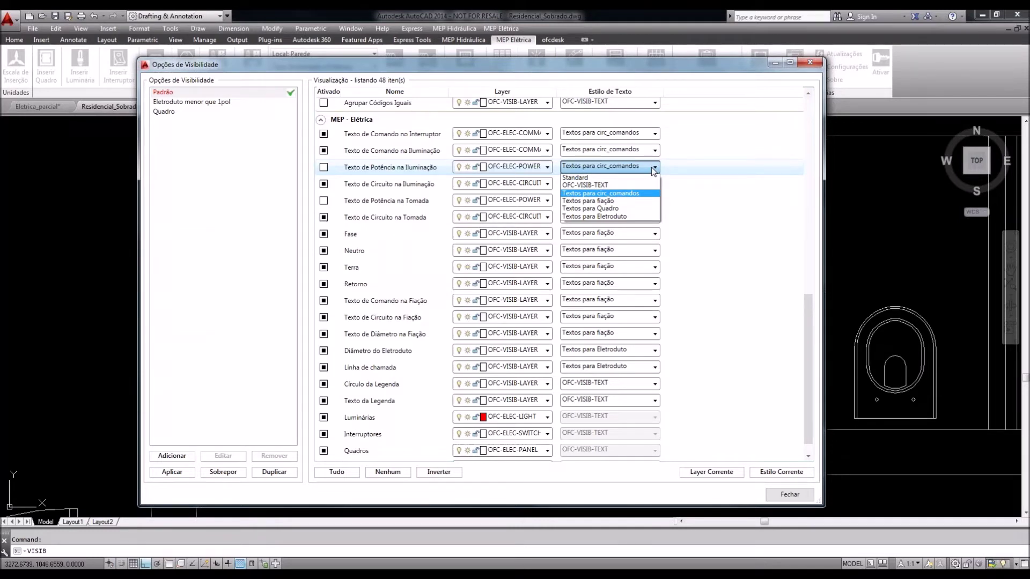
left_click(655, 170)
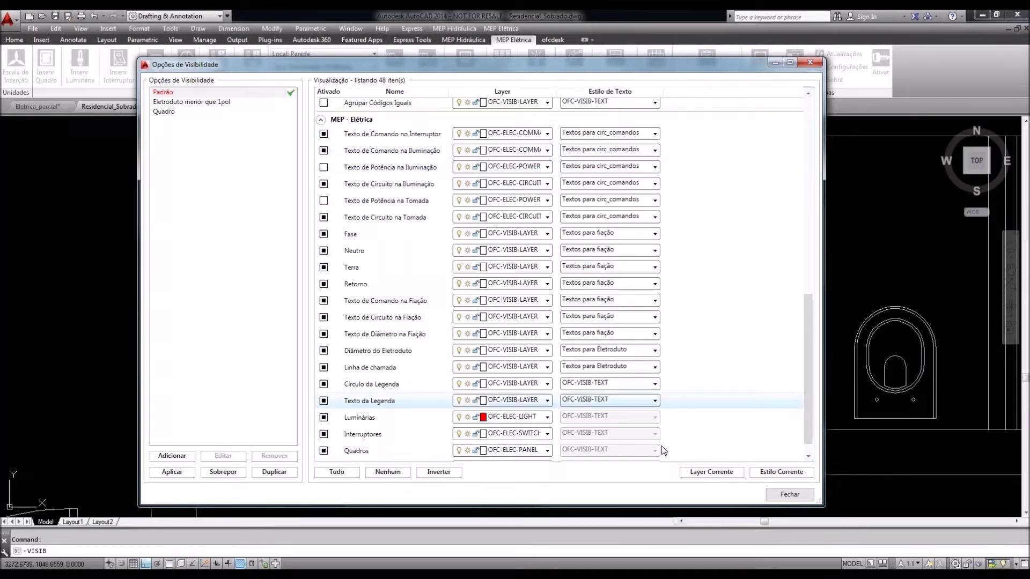
left_click(801, 496)
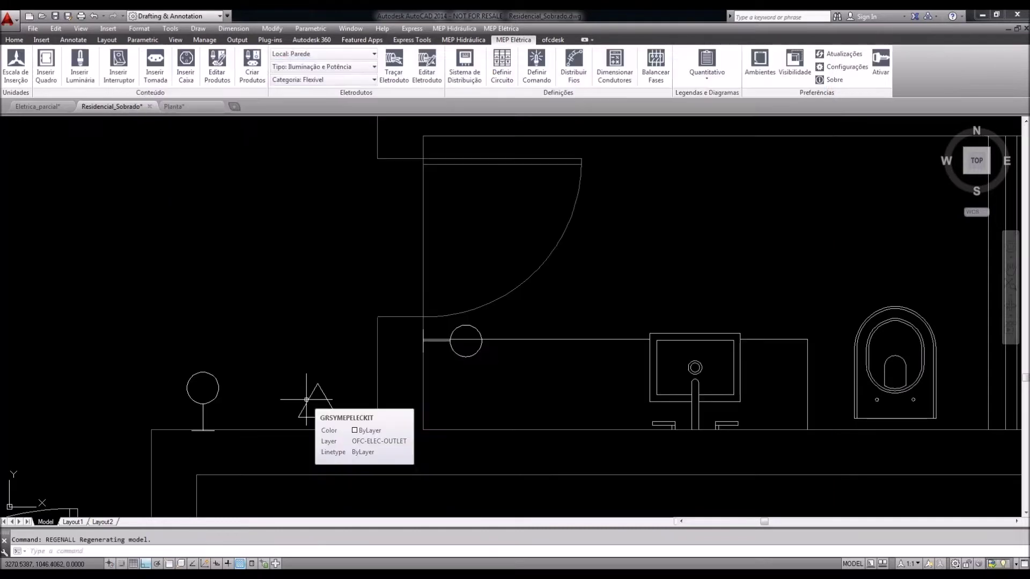
Turn Texto de Potência na Tomada and Texto de Potência na Iluminação back on in the visibility options
scroll(307, 400, "down", 4)
middle_click_drag(306, 400, 327, 267)
left_click(794, 66)
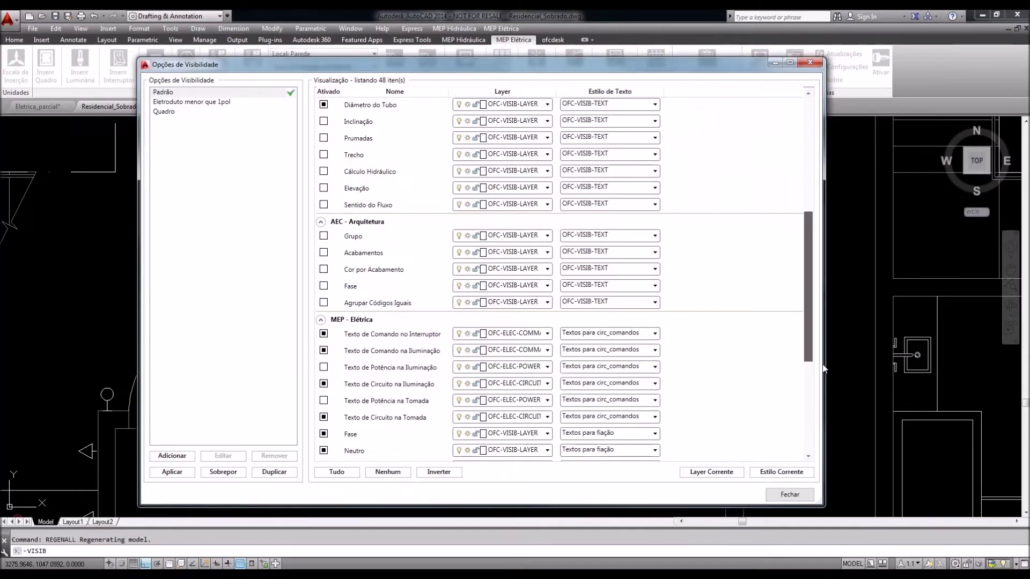
left_click_drag(825, 369, 824, 458)
left_click(323, 183)
left_click(324, 150)
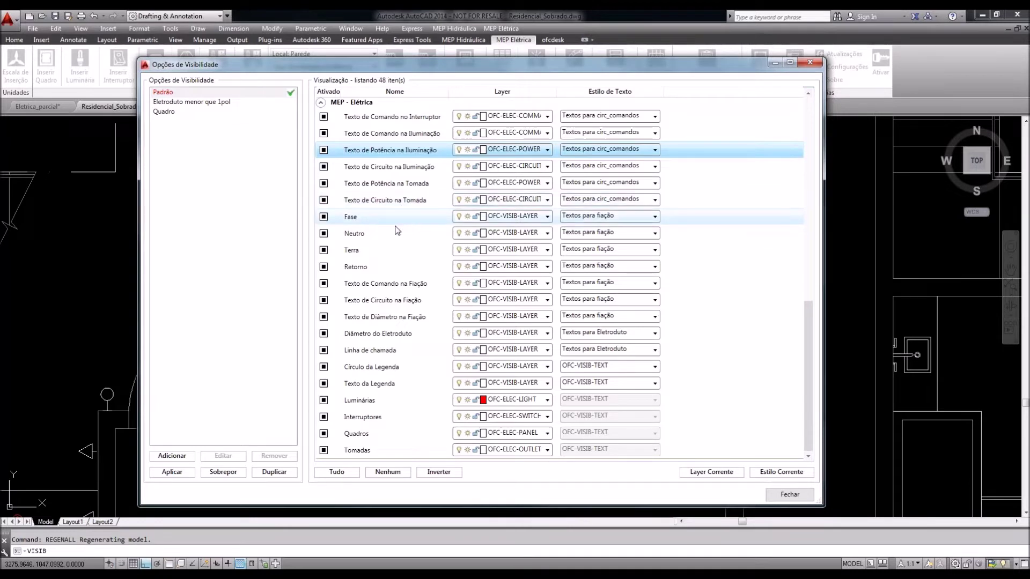
Review the layer choices for the Fase item and close the visibility options
left_click(363, 220)
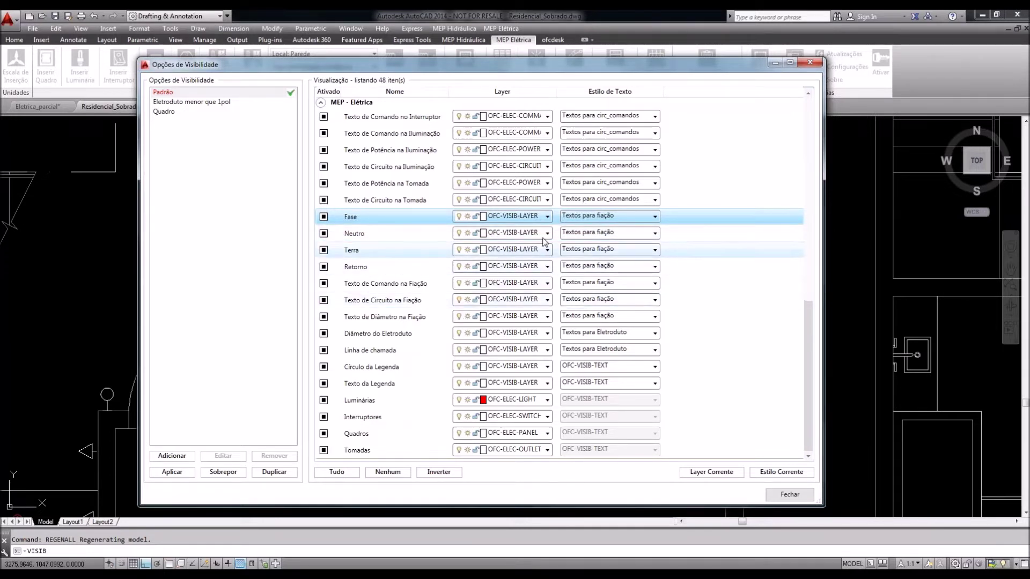
left_click(548, 217)
left_click(550, 216)
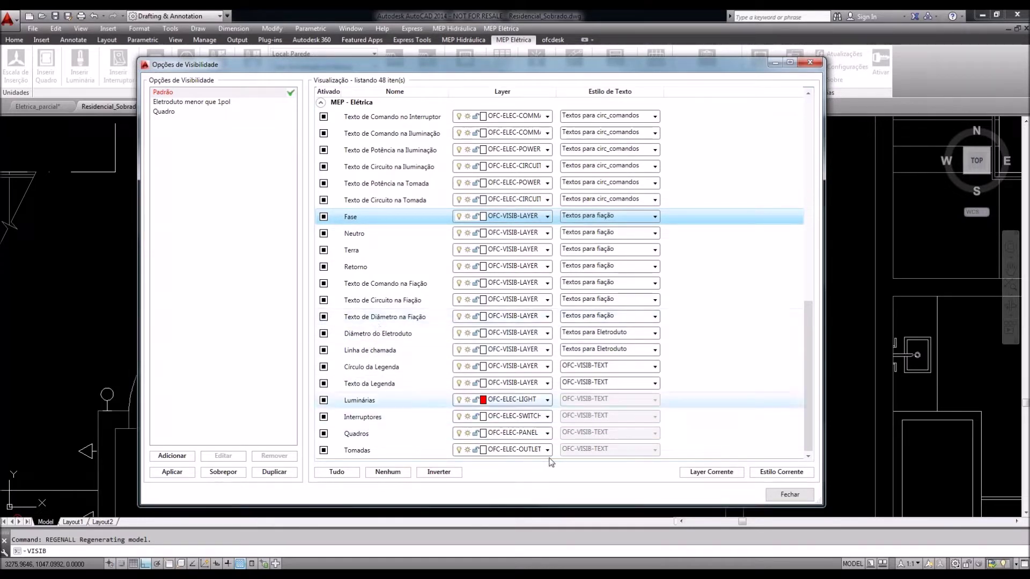
left_click(797, 495)
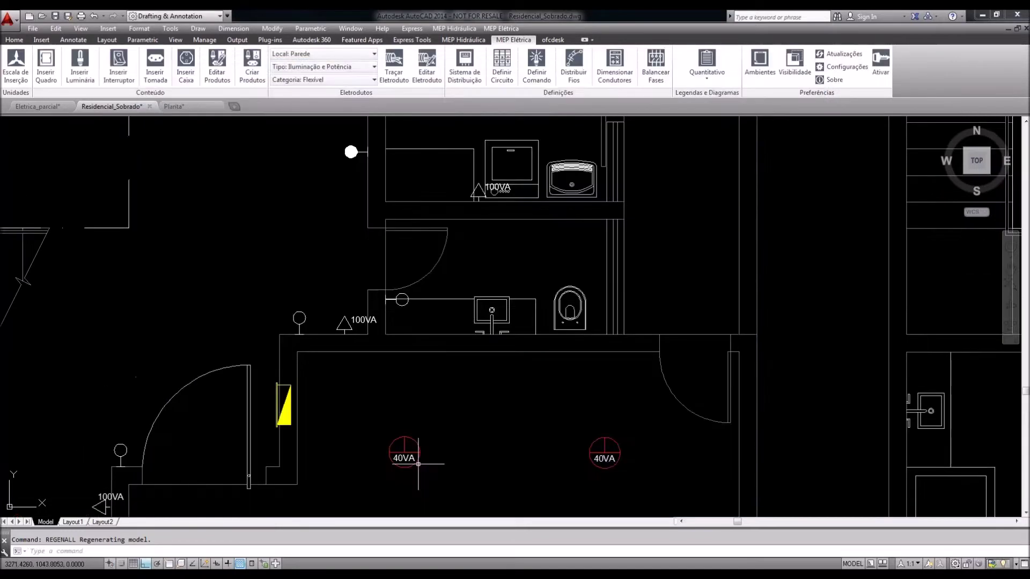
Examine the 100VA outlet symbols and labels around the bathroom and laundry walls
scroll(421, 465, "up", 1)
middle_click_drag(482, 315, 517, 416)
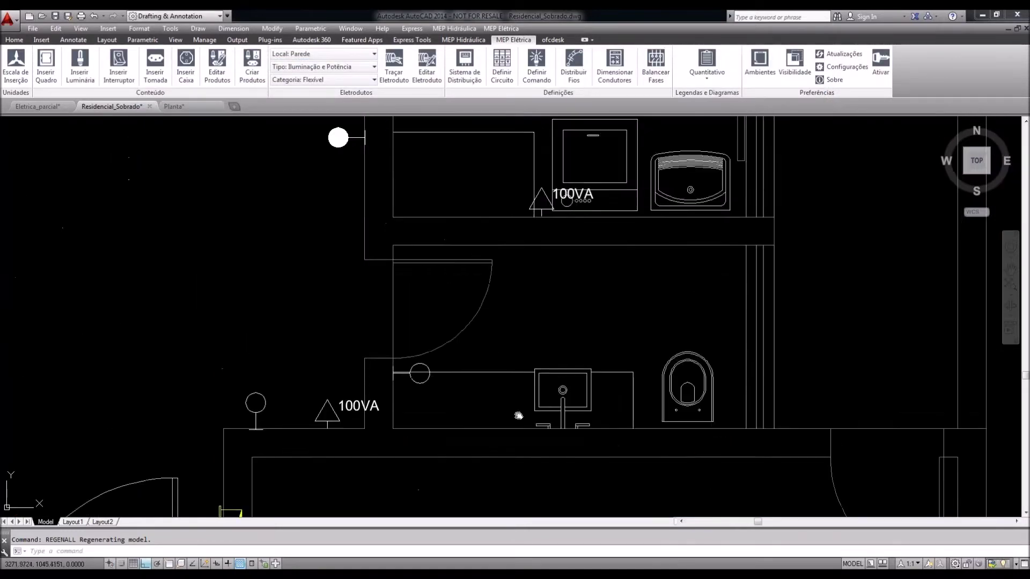
scroll(526, 372, "down", 1)
scroll(520, 371, "up", 2)
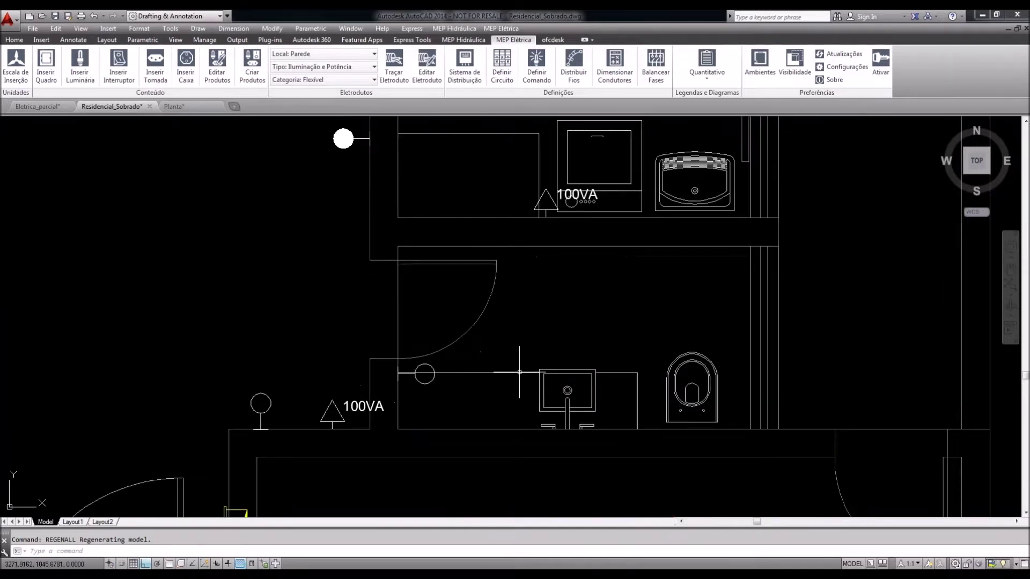
scroll(517, 372, "up", 2)
scroll(517, 372, "down", 2)
left_click(317, 424)
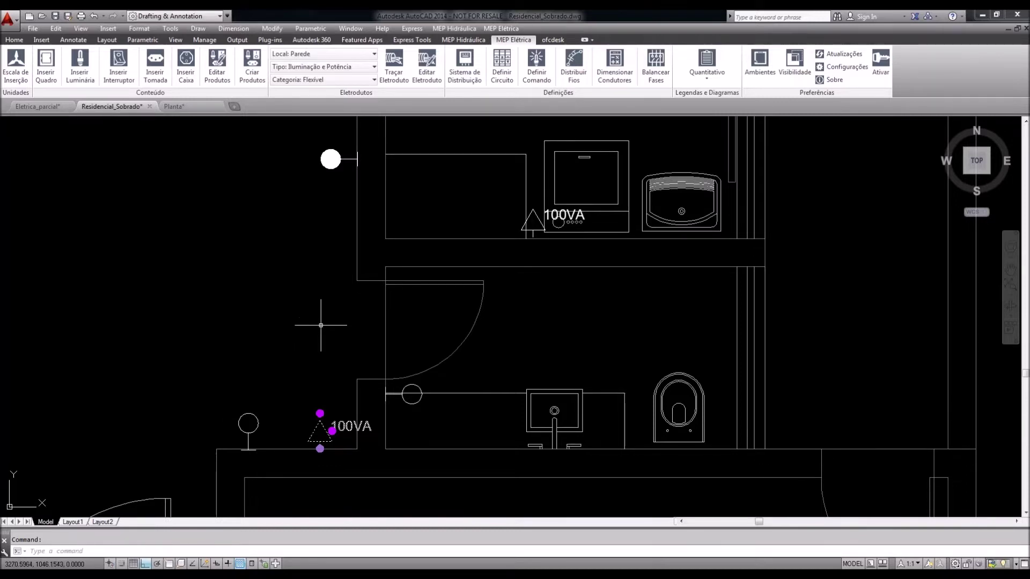
key("Escape")
Edit the product data of the outlet beside the washing machine, setting its outlet item's apparent power to 1200
left_click(555, 219)
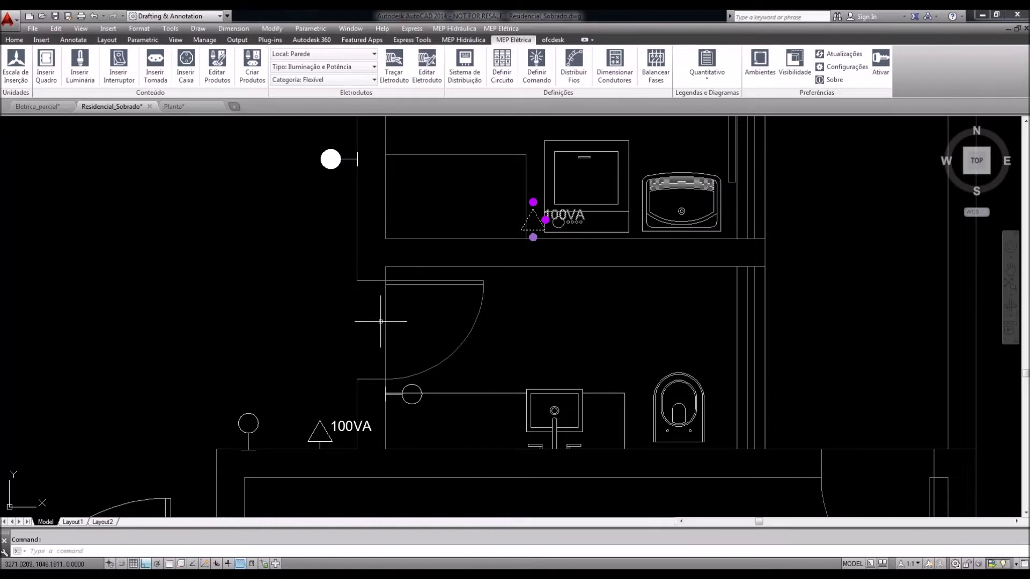
left_click(217, 65)
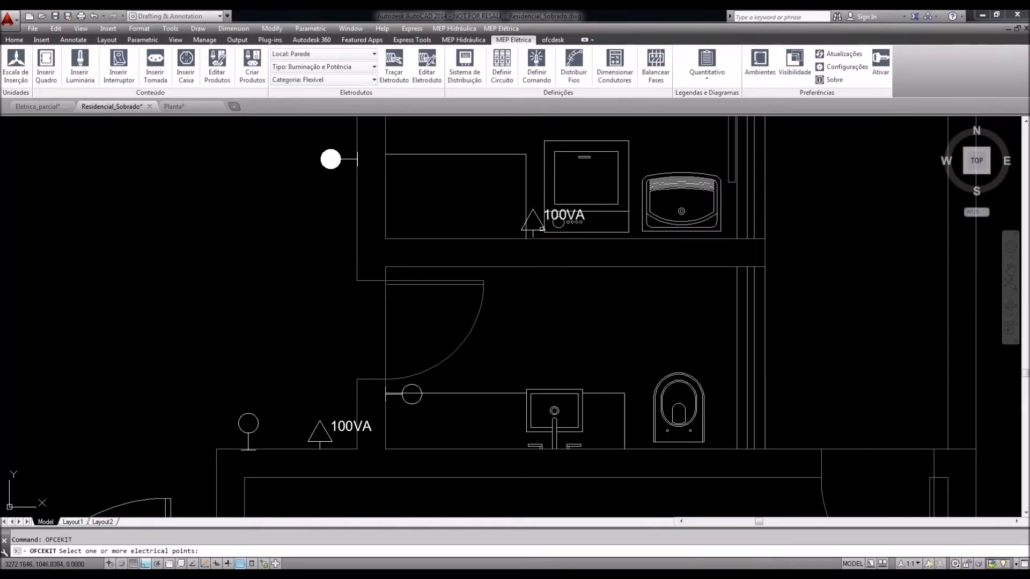
left_click(539, 231)
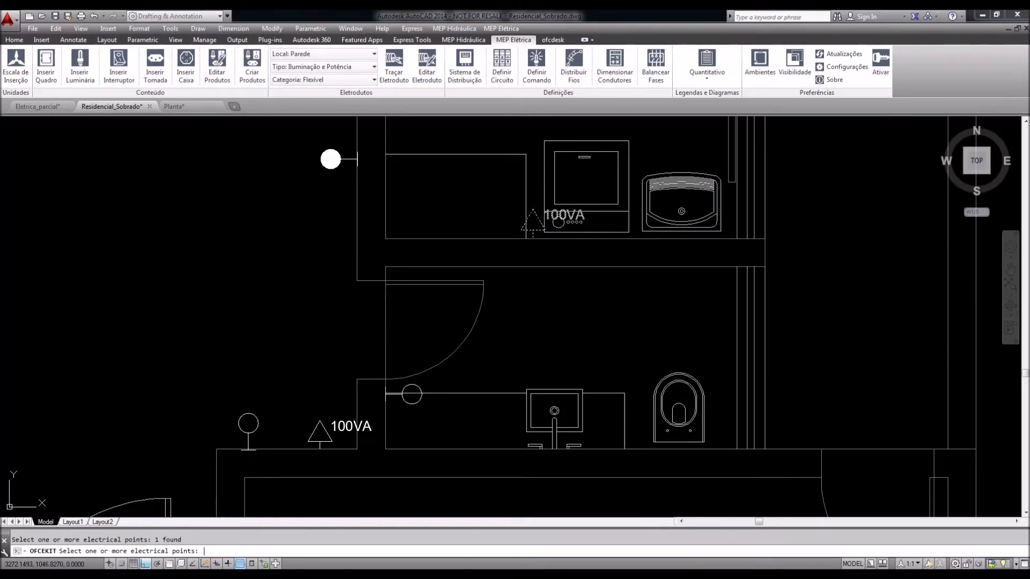
key("Return")
type("1200")
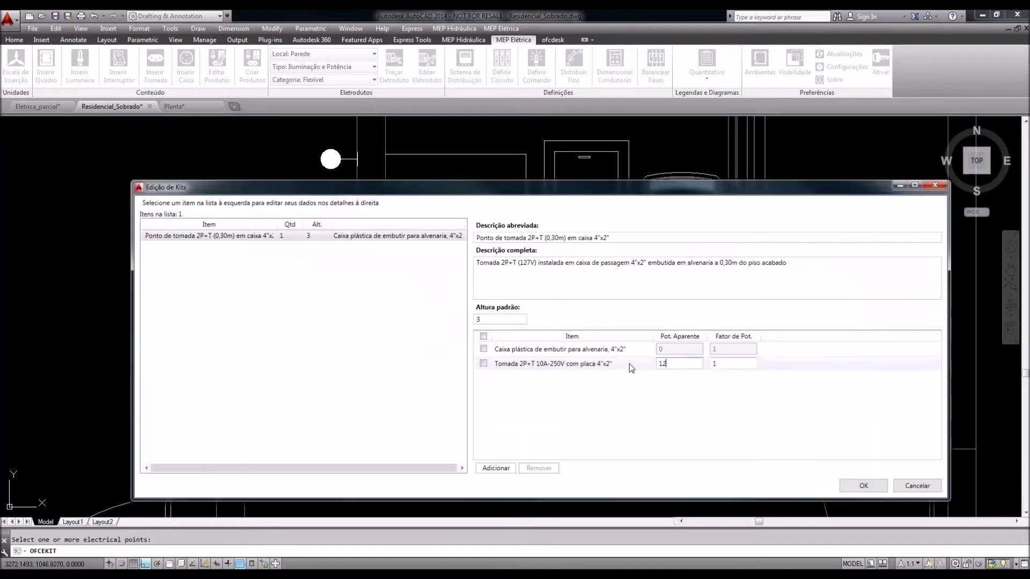
left_click(862, 491)
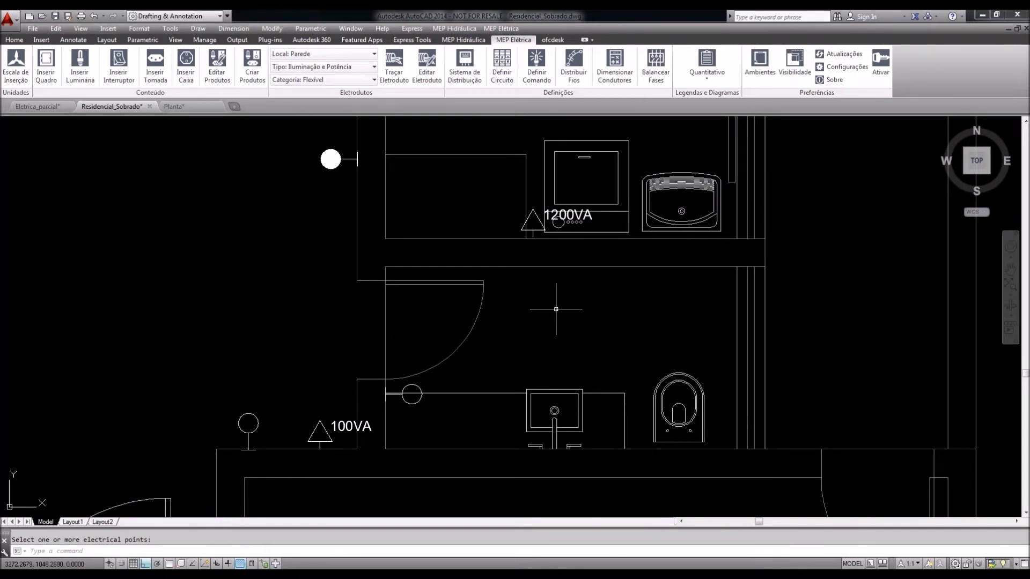
Draw a vertical line from the apex to the base of the 1200VA outlet's triangle symbol
scroll(533, 220, "up", 2)
scroll(532, 221, "up", 2)
left_click(534, 221)
left_click(533, 216)
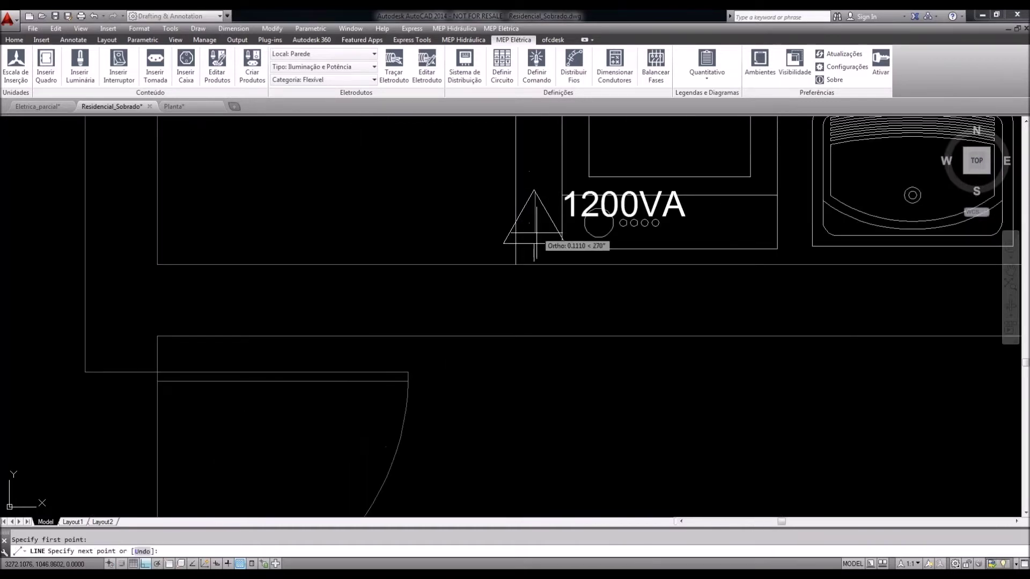
left_click(534, 243)
key("Return")
left_click(542, 224)
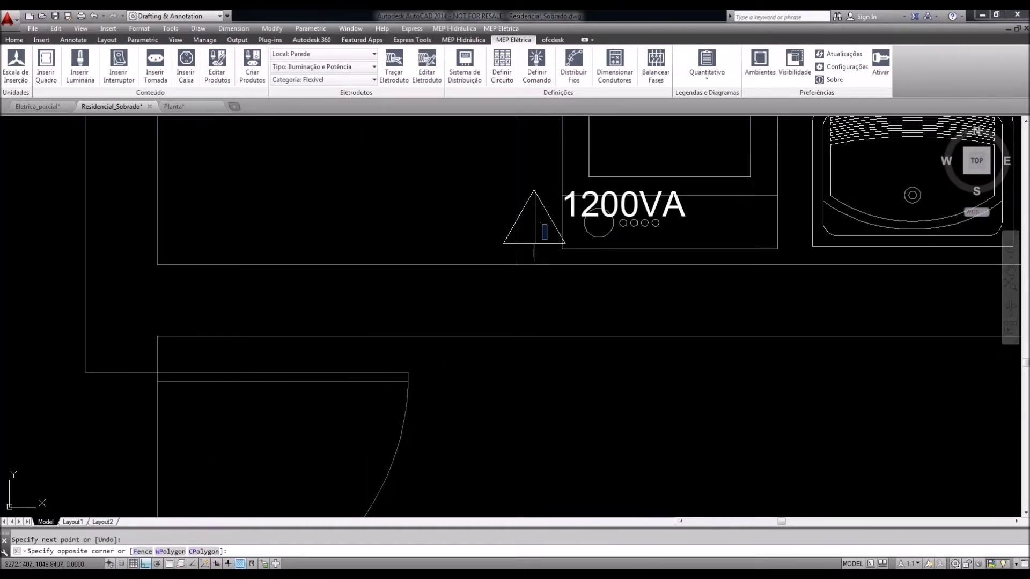
key("Escape")
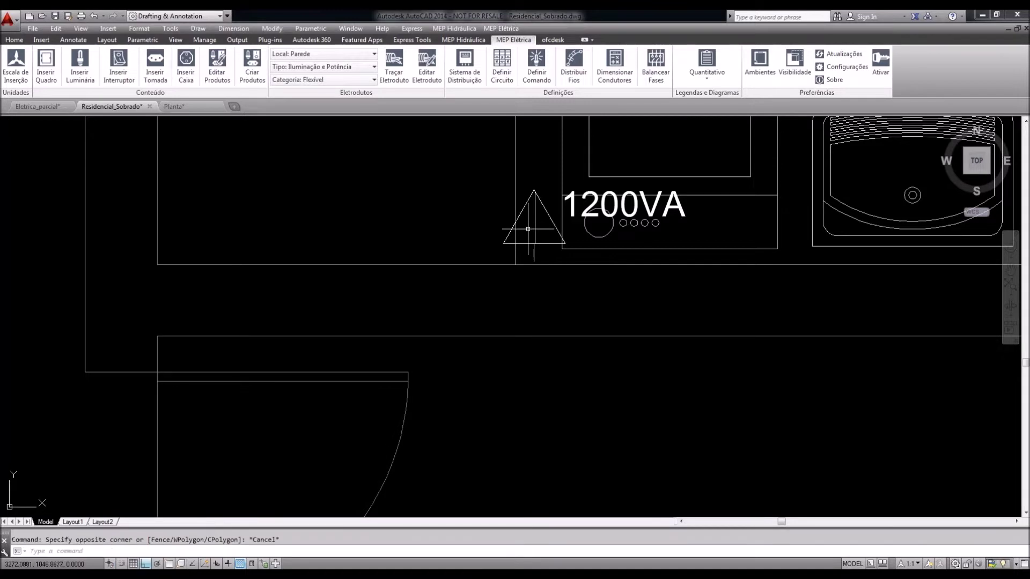
Insert a 2P+T (1,10m) outlet point on the laundry wall and erase the neighbouring 1200VA outlet with its drawn line
scroll(527, 223, "down", 2)
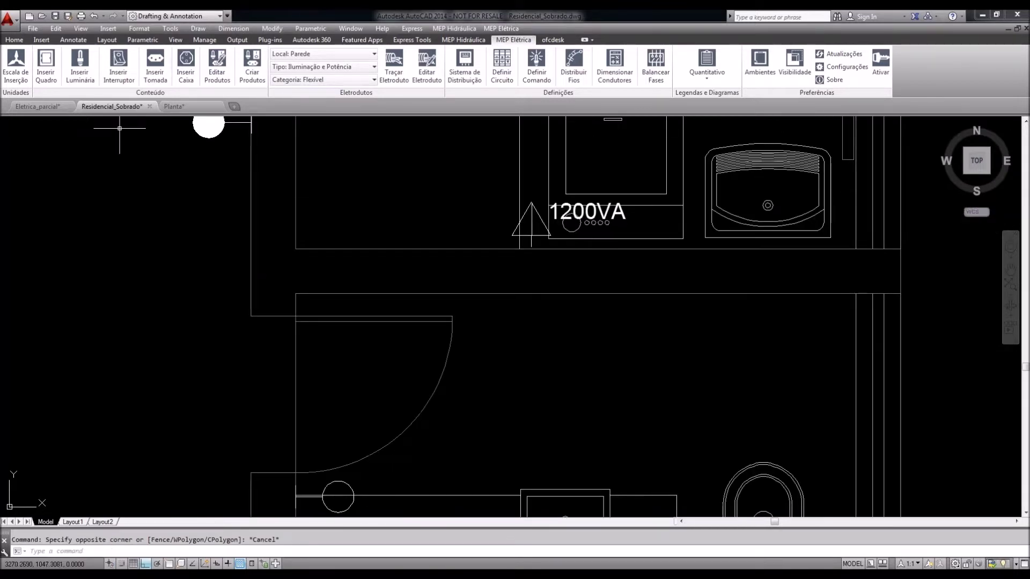
left_click(125, 85)
left_click(107, 198)
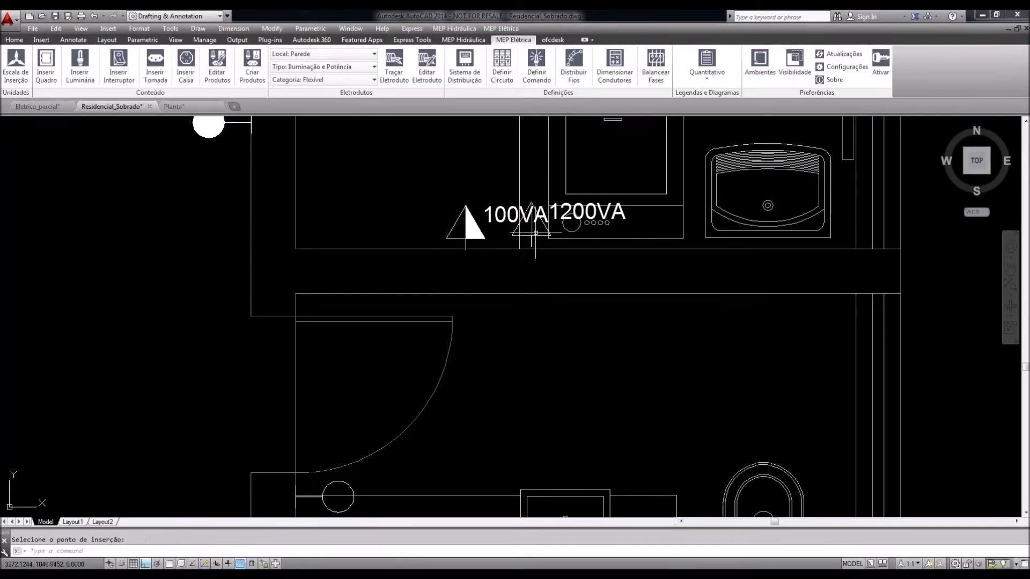
key("Escape")
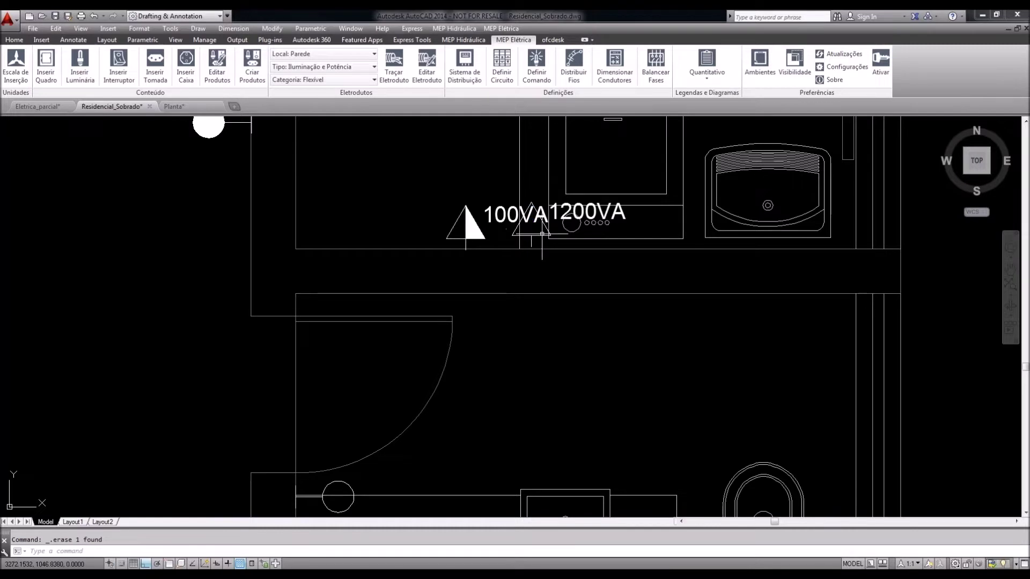
Move the half-filled 100VA outlet along the laundry wall to the spot beside the washing machine
left_click(480, 238)
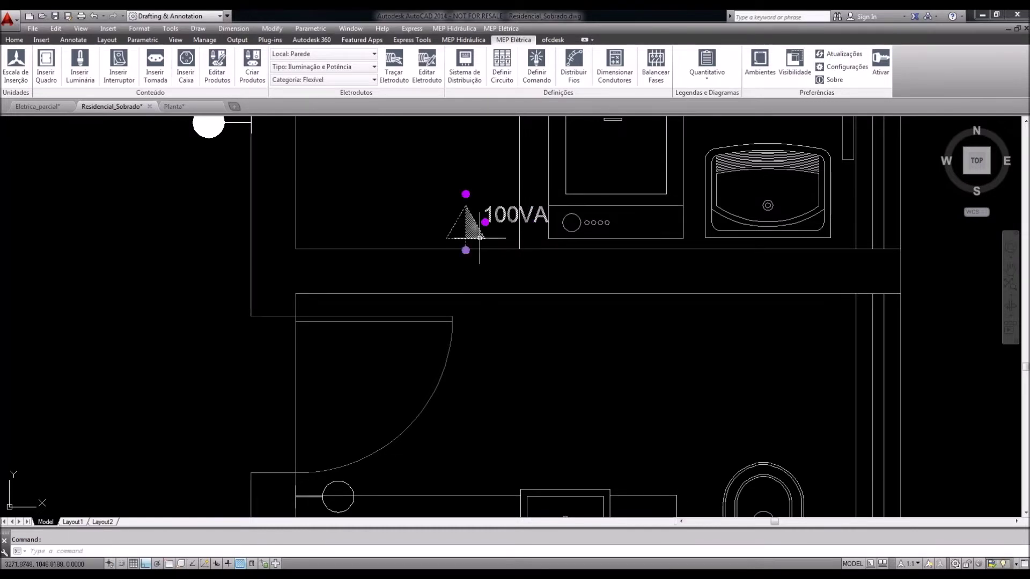
type("m")
key("Return")
left_click(504, 252)
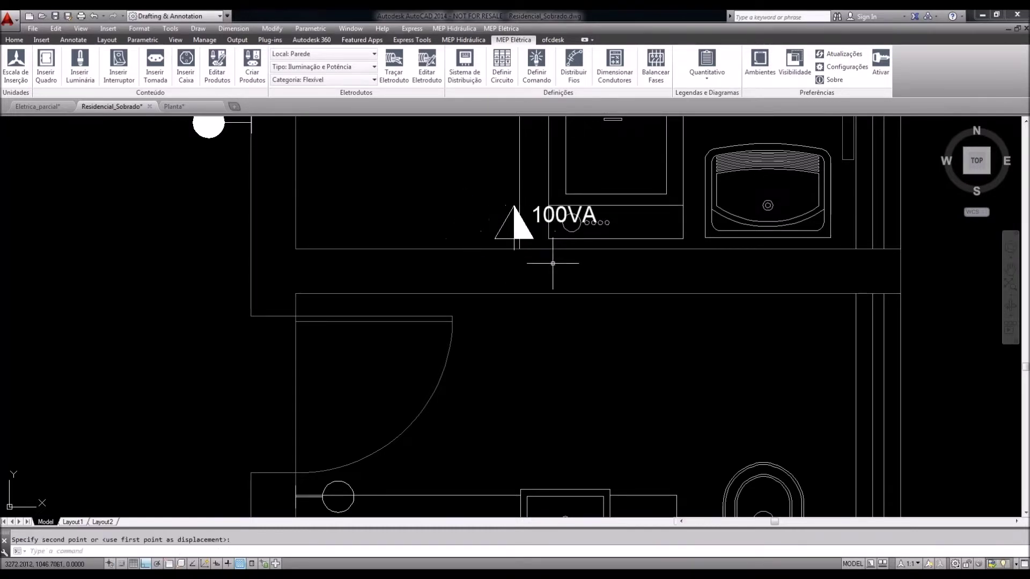
left_click(525, 238)
key("Escape")
Edit the product data of the half-filled outlet, setting the apparent power of Tomada 2P+T 10A-250V to 1200
left_click(217, 76)
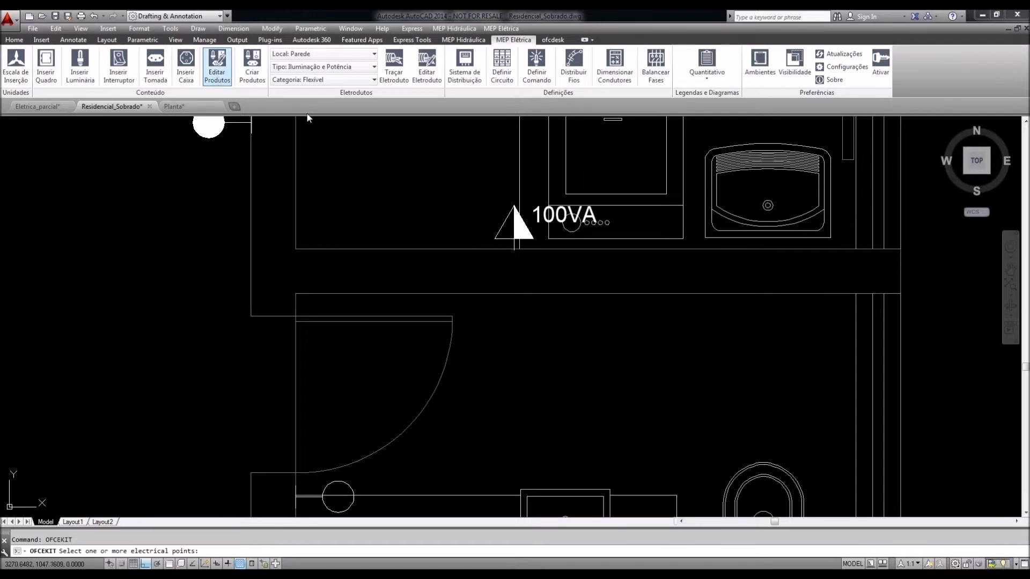
left_click(516, 217)
key("Return")
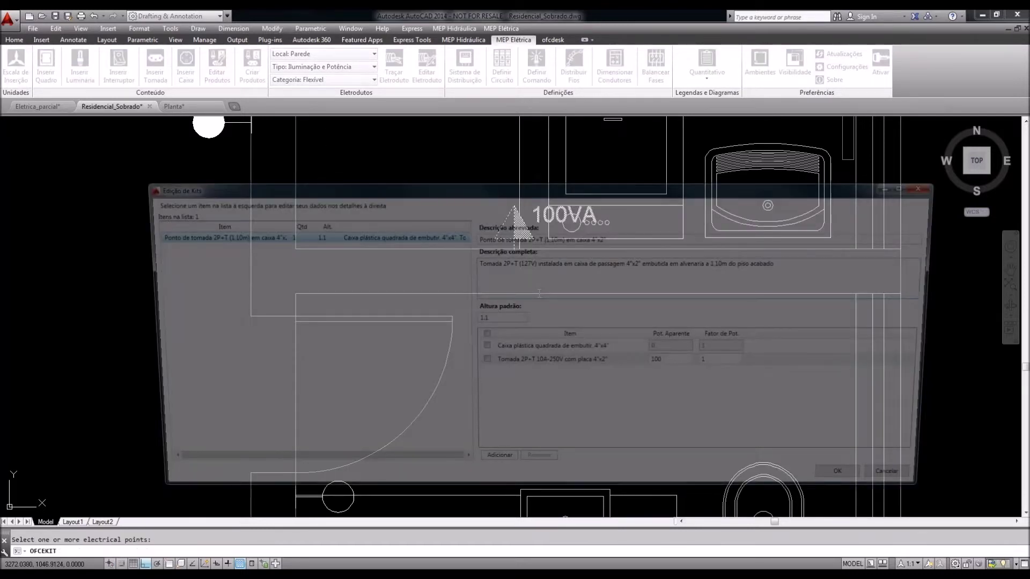
double_click(679, 362)
type("1200")
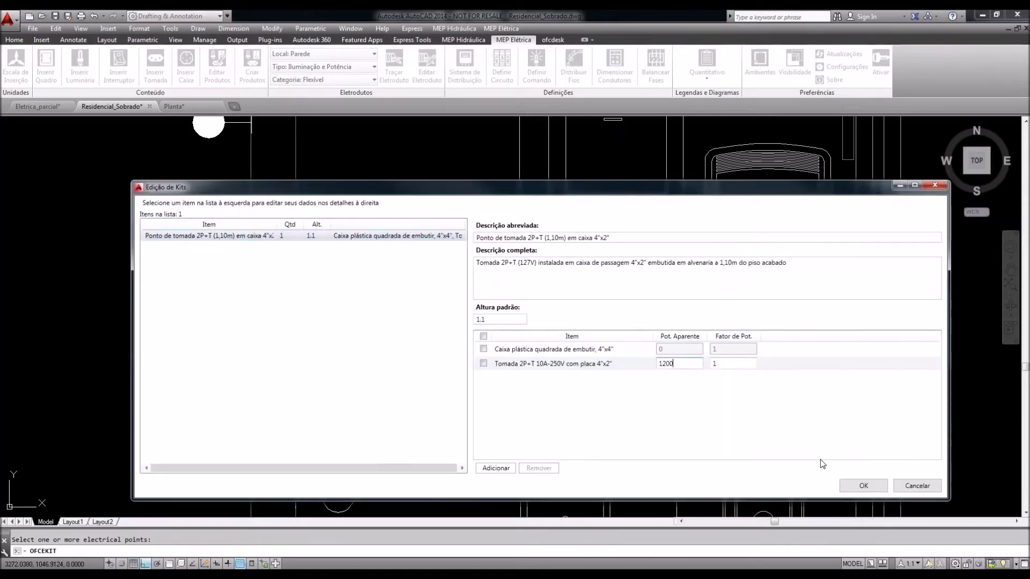
left_click(865, 486)
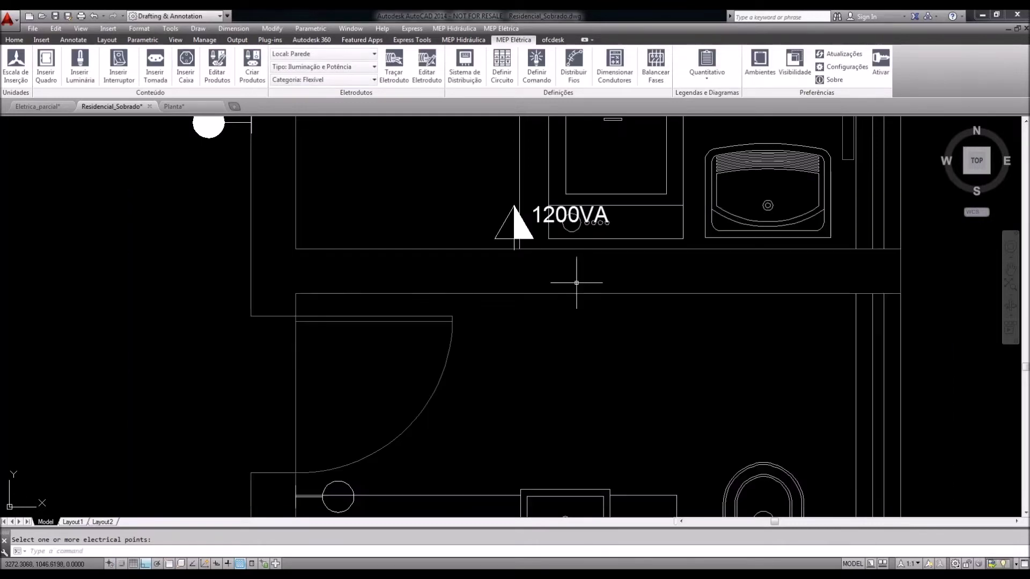
key("Escape")
Reposition the 1200VA label below the half-filled outlet, clear of the washing machine
left_click(559, 224)
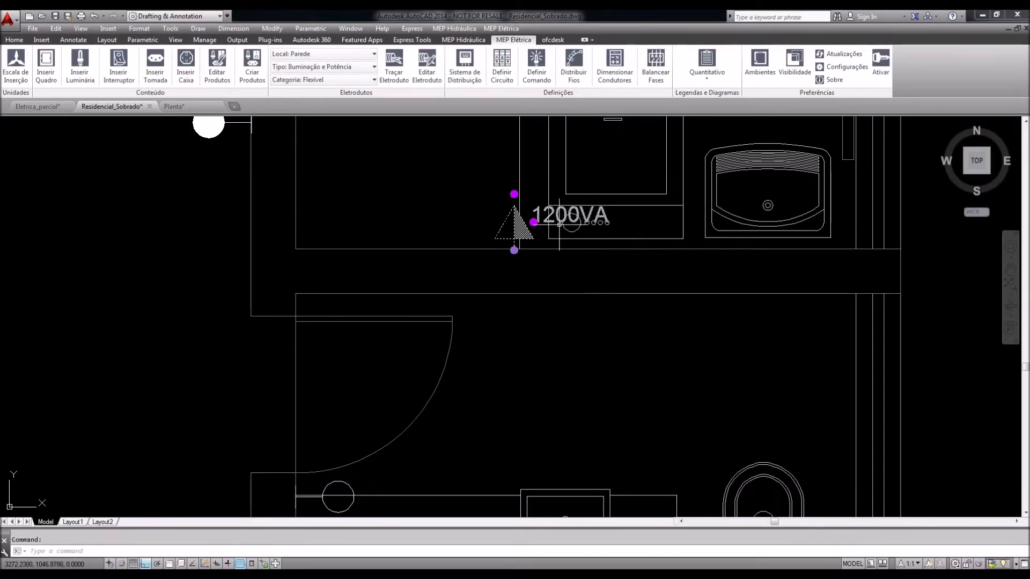
scroll(559, 224, "up", 2)
left_click(518, 219)
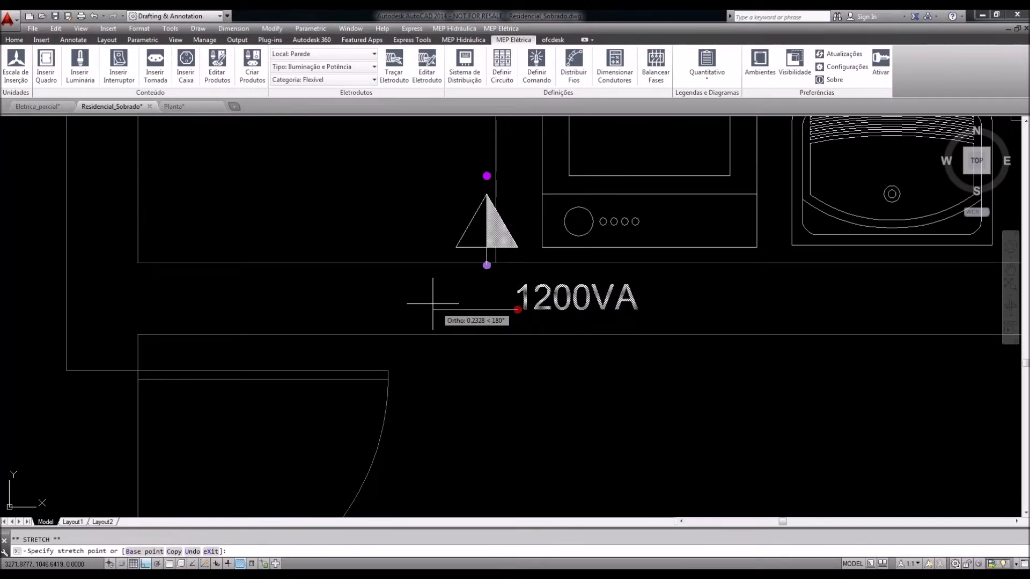
left_click(434, 352)
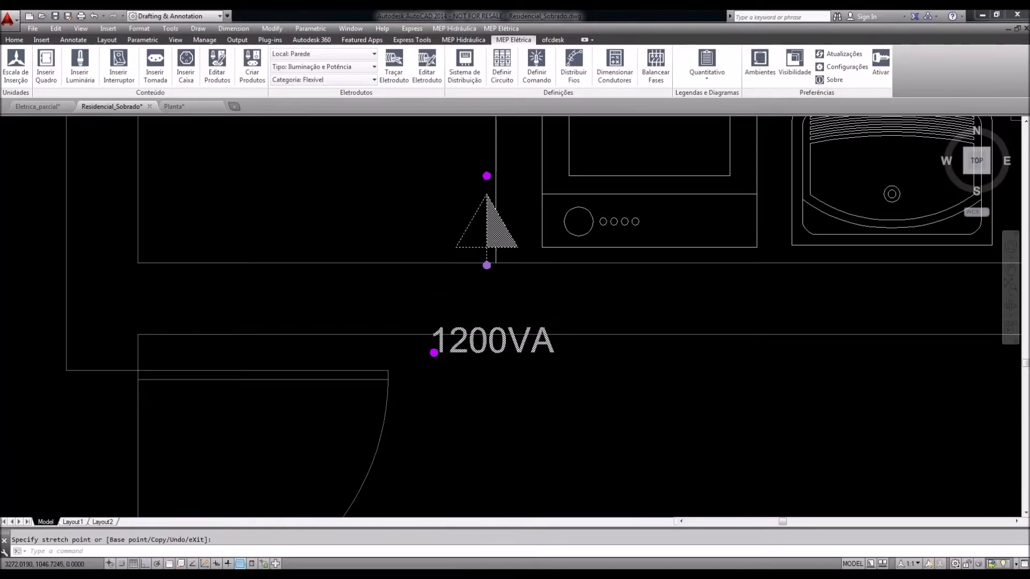
Reposition the 100VA label above its outlet symbol on the wall outside the bathroom
scroll(532, 174, "down", 4)
left_click(324, 359)
left_click(305, 362)
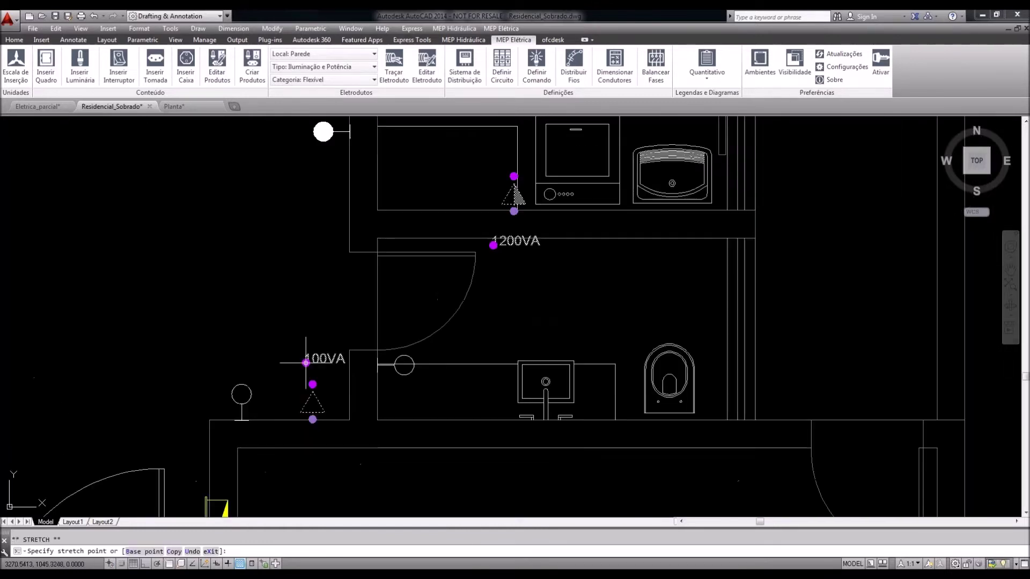
scroll(304, 379, "up", 2)
key("Escape")
scroll(304, 379, "down", 2)
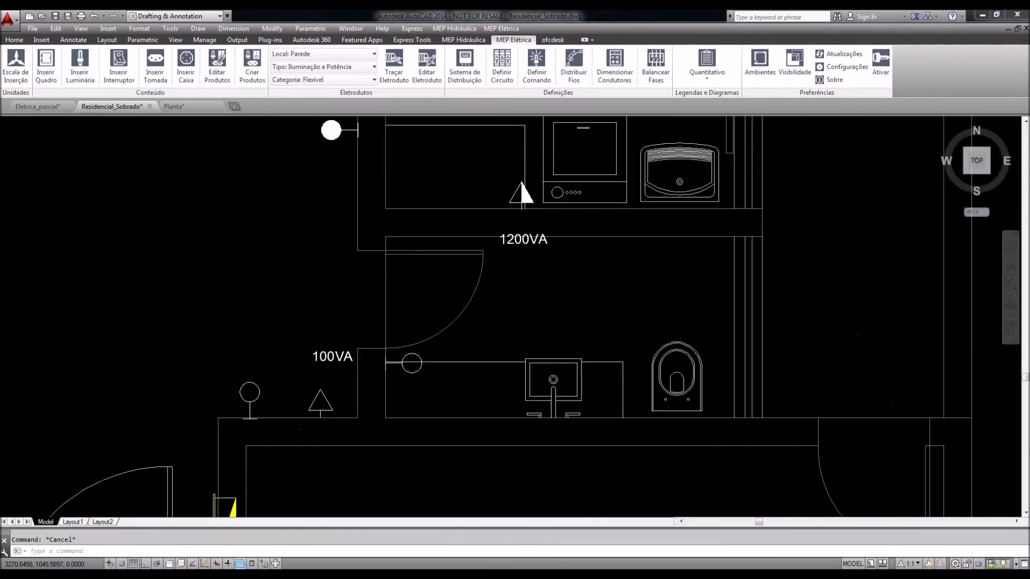
Examine the 1200VA and 100VA labels in relation to their outlet symbols
scroll(434, 360, "down", 4)
scroll(435, 360, "up", 5)
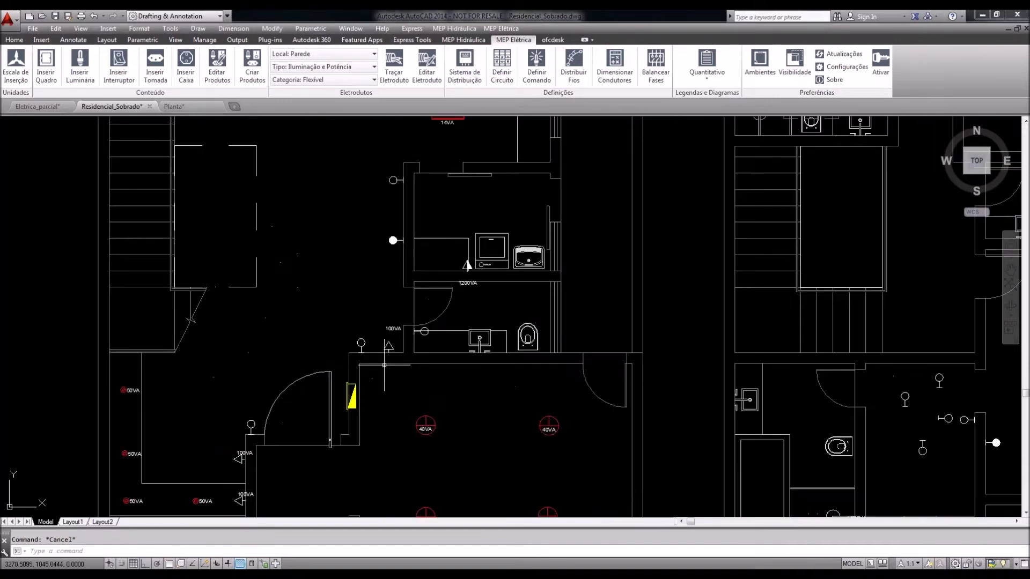
scroll(399, 346, "up", 2)
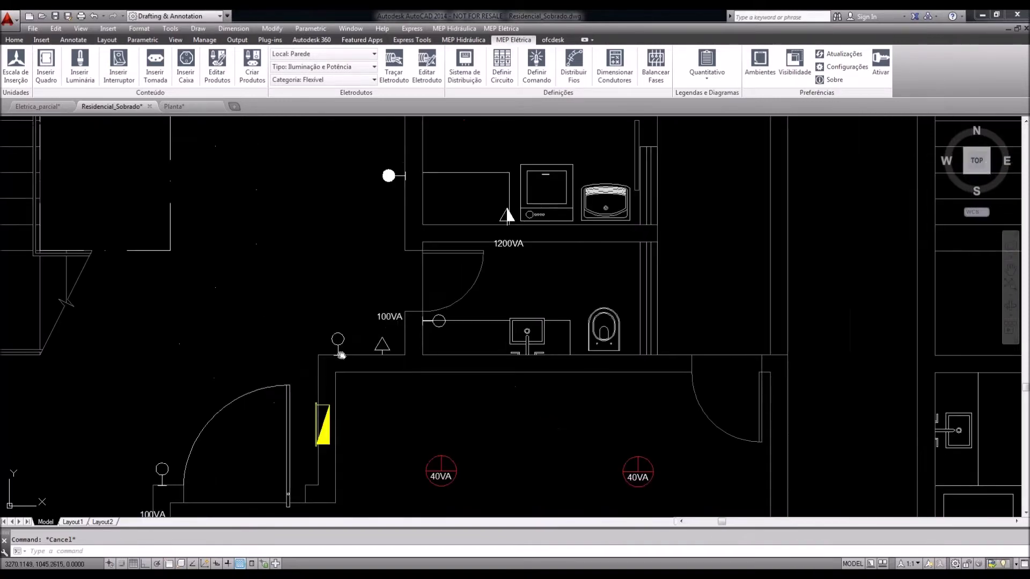
scroll(439, 290, "up", 2)
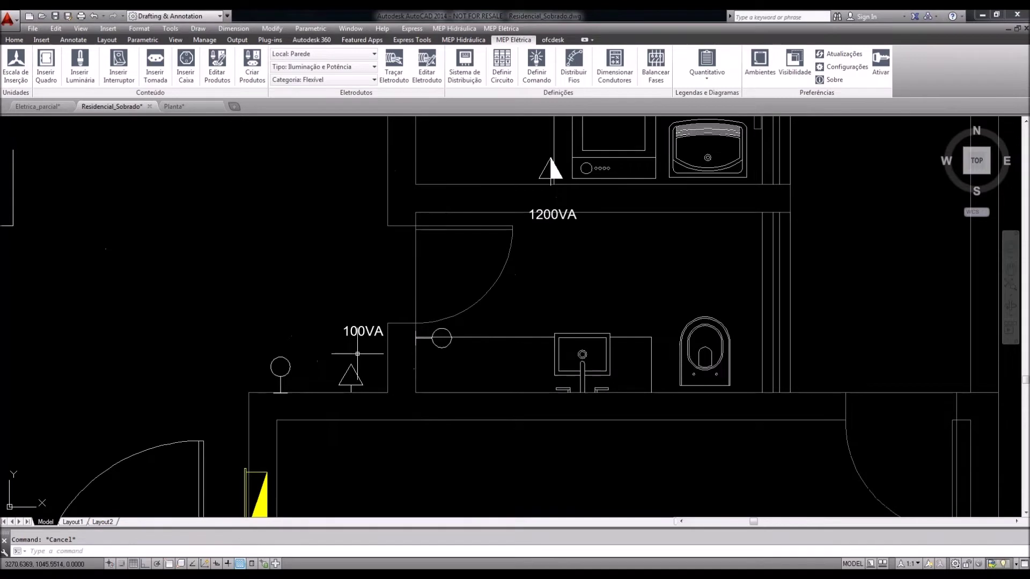
scroll(359, 348, "up", 2)
middle_click_drag(364, 349, 356, 379)
left_click(323, 330)
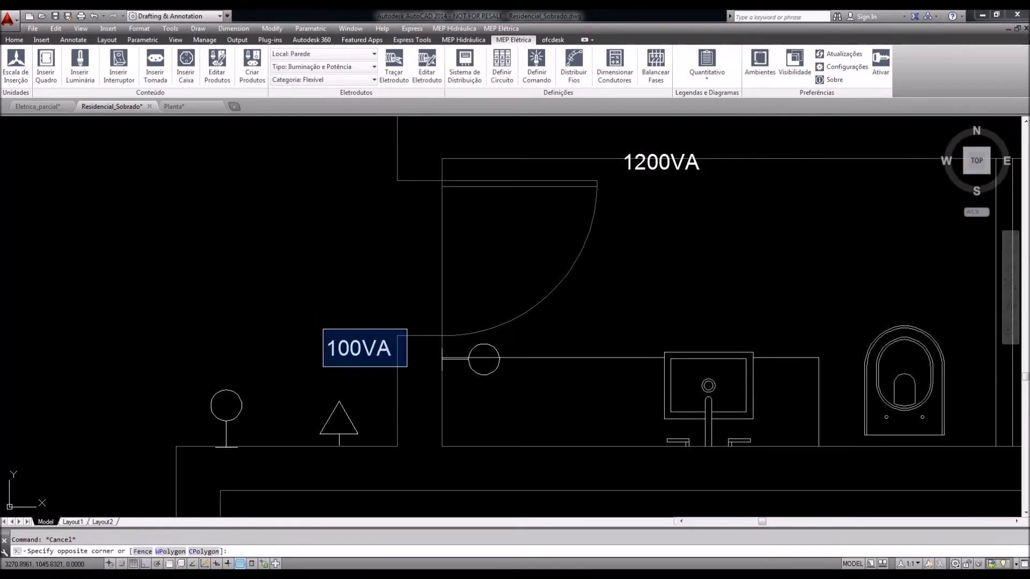
key("Escape")
left_click(360, 352)
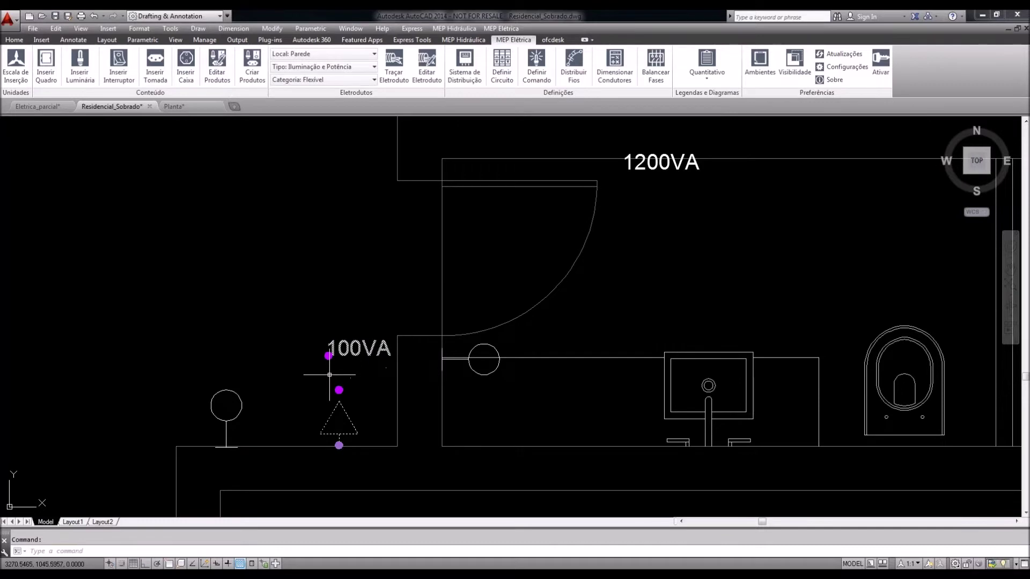
key("Escape")
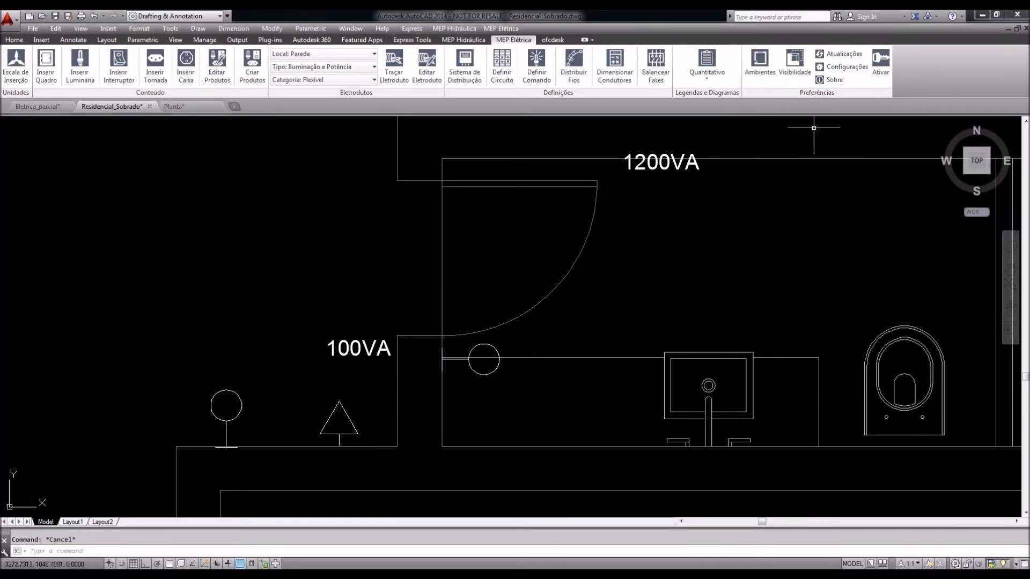
Open the visibility options and review the layer choices for Texto de Potência na Tomada
left_click(791, 75)
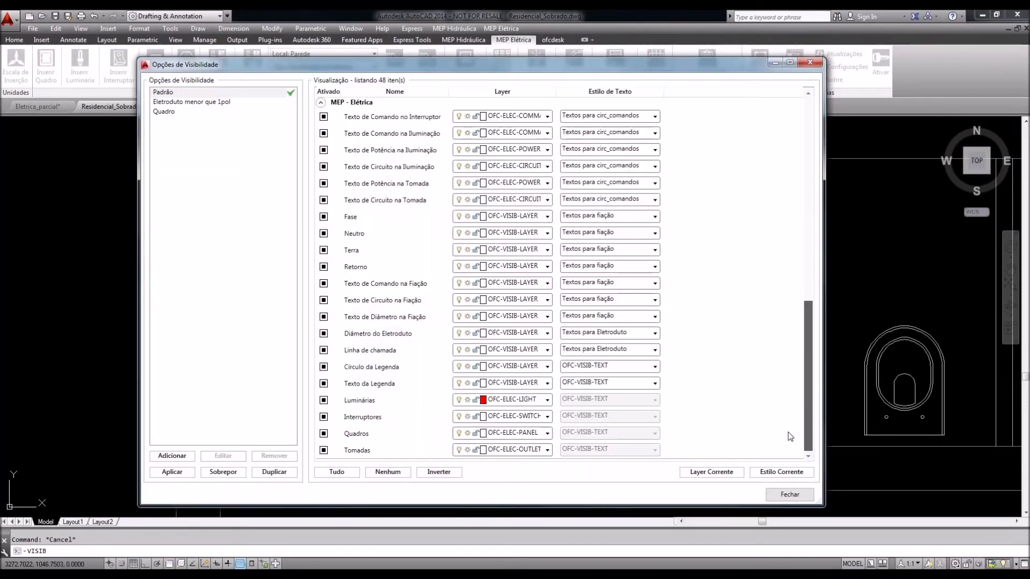
scroll(593, 355, "up", 1)
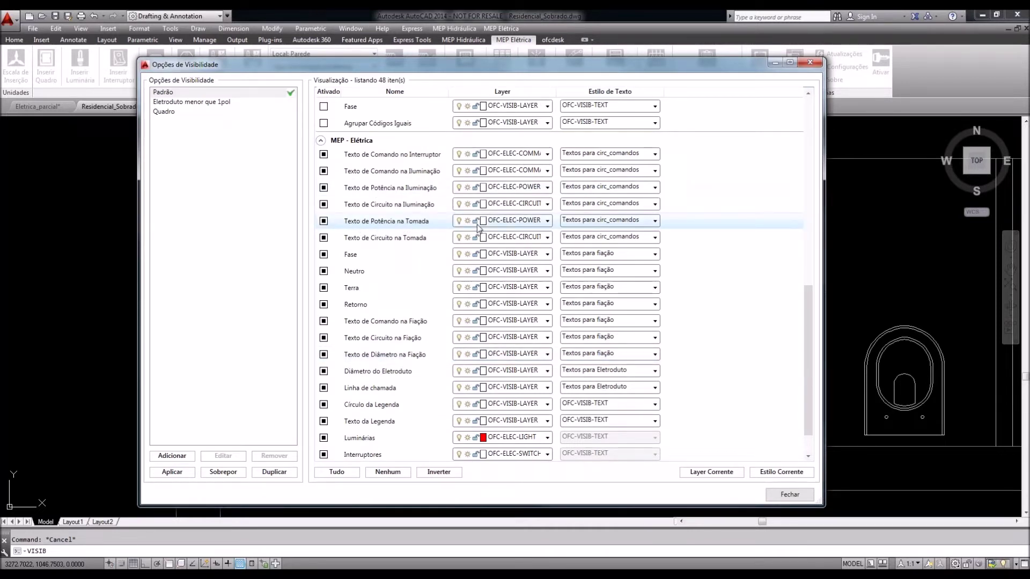
left_click(548, 221)
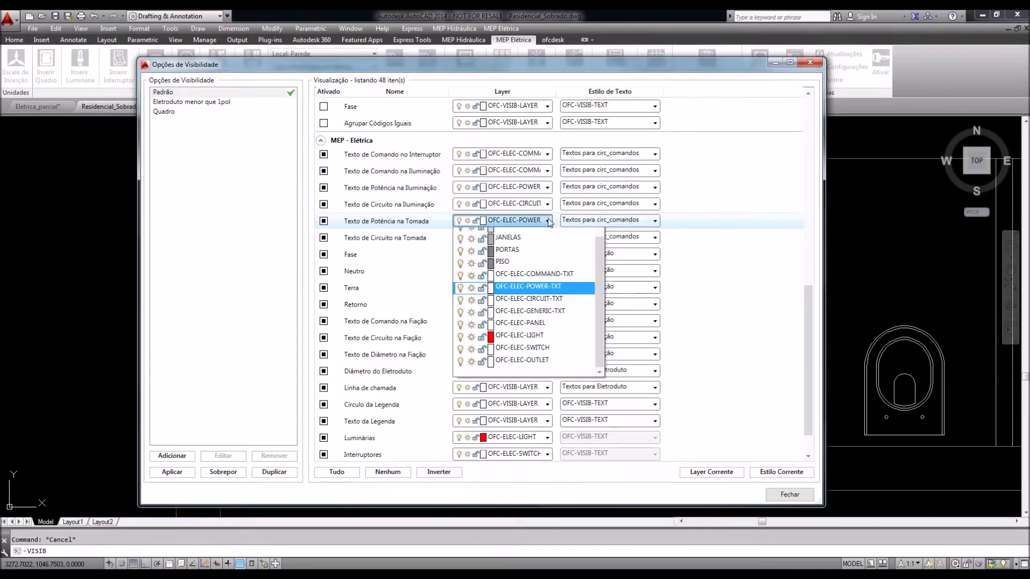
left_click(548, 221)
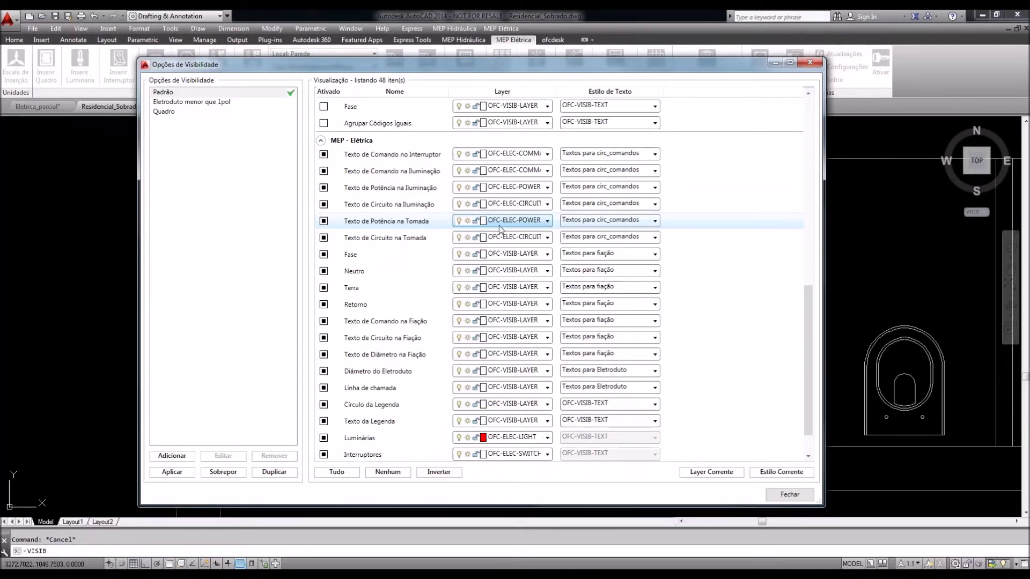
Review the text style choices for Texto de Potência na Tomada and close the visibility options
left_click(655, 221)
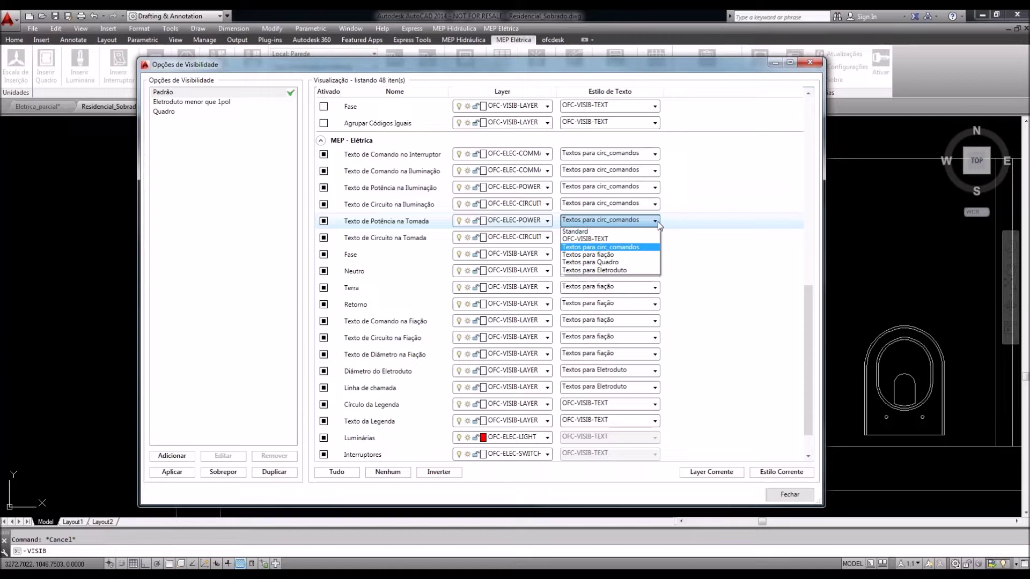
left_click(700, 228)
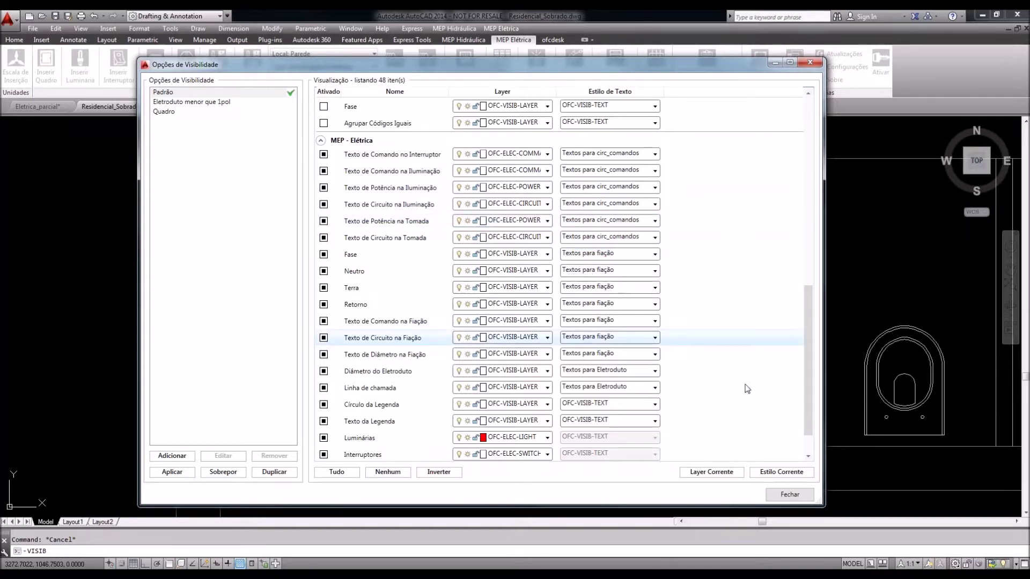
left_click(790, 496)
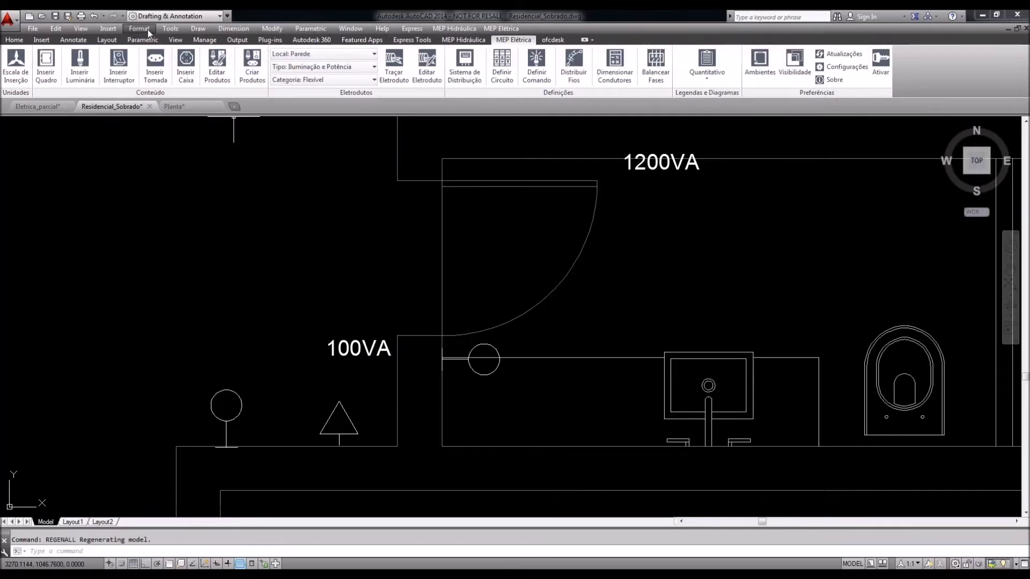
Open the text style settings and inspect the height and font of the Textos para circ_comandos style
left_click(147, 30)
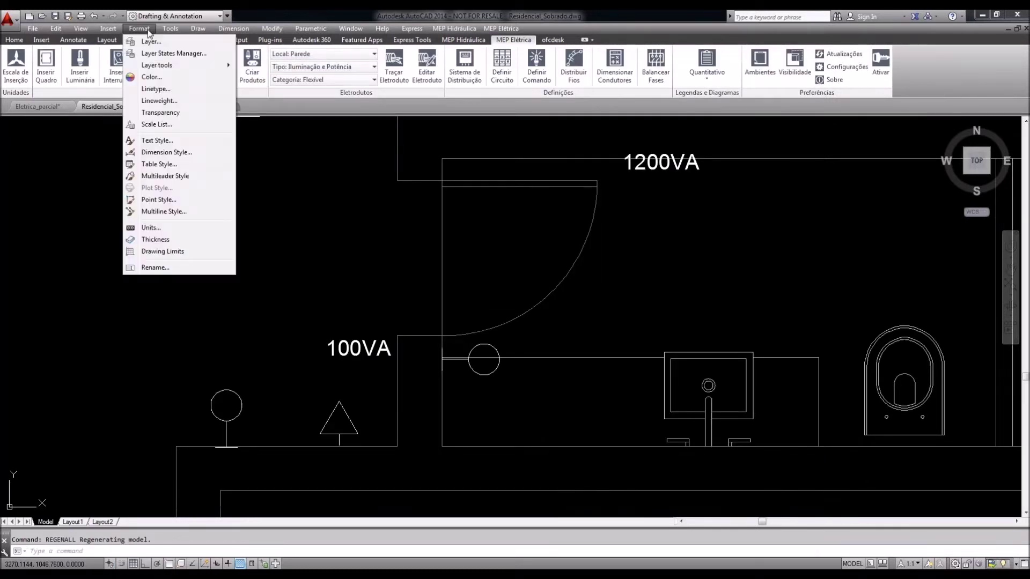
left_click(176, 141)
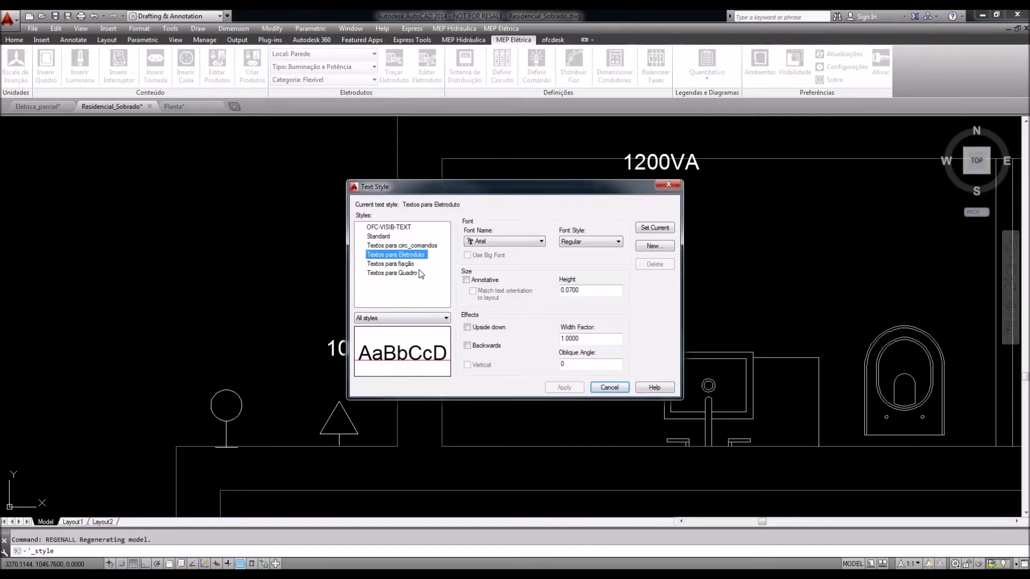
left_click(398, 247)
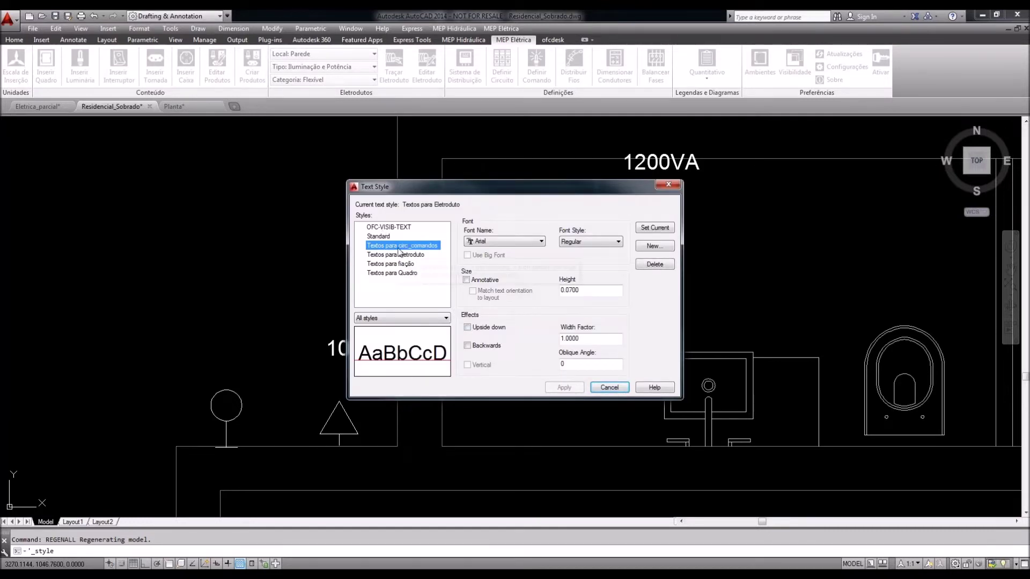
left_click_drag(585, 292, 536, 294)
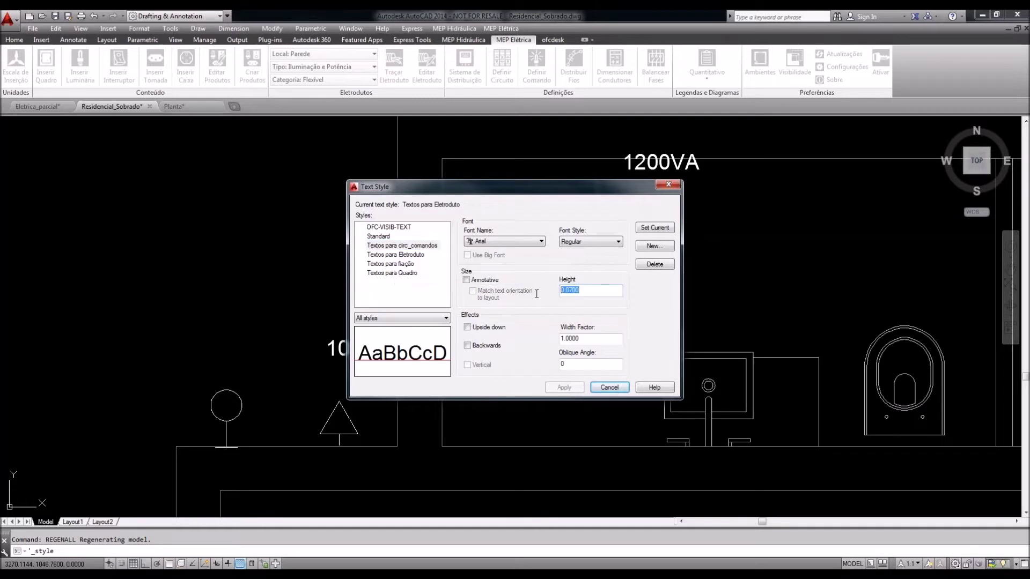
left_click(496, 240)
left_click(497, 240)
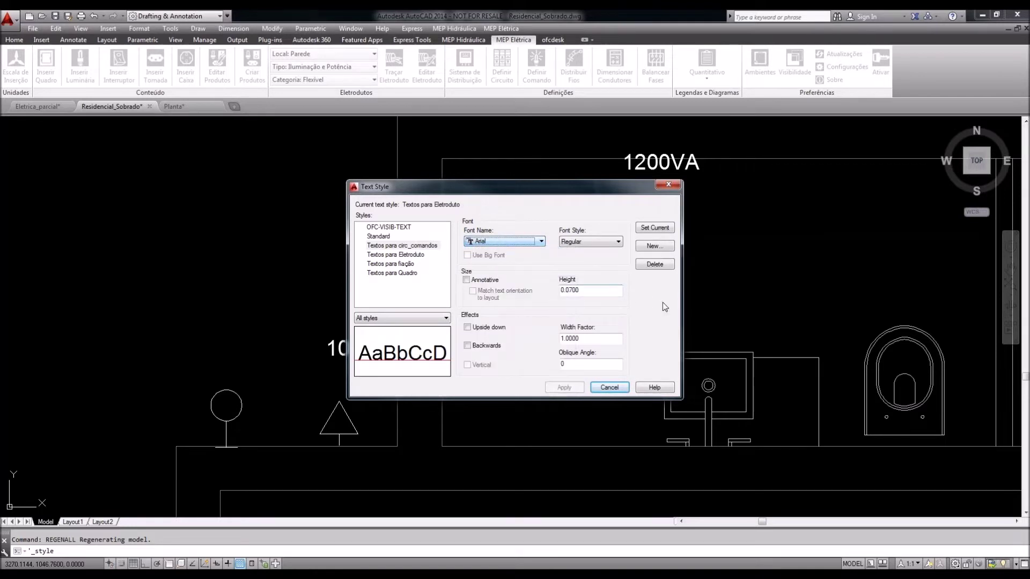
Create a new text style named Potencia tomada
left_click(659, 249)
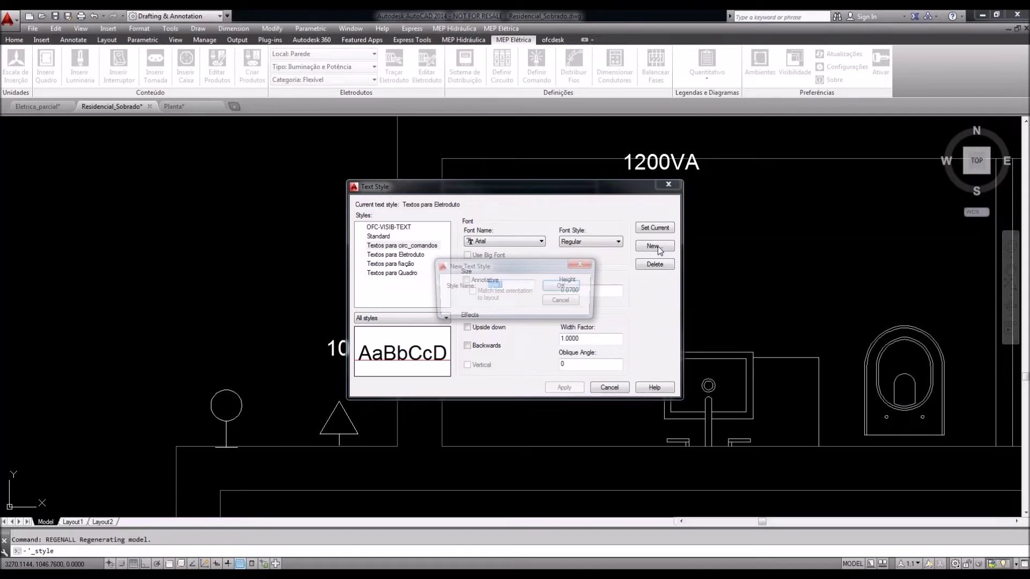
type("Potencia toamda")
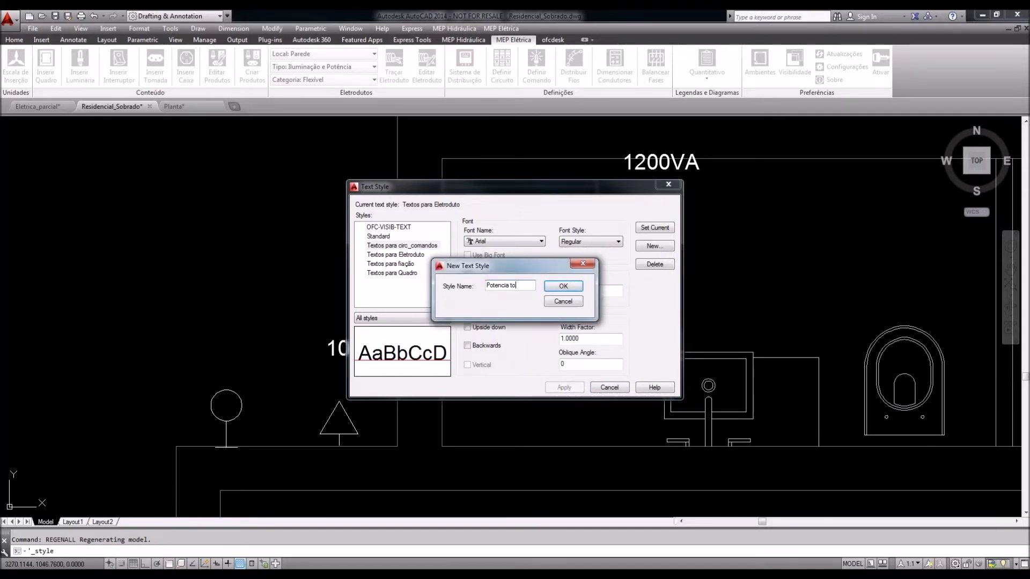
key("BackSpace")
key("BackSpace")
key("BackSpace")
key("BackSpace")
type("mada")
left_click(563, 285)
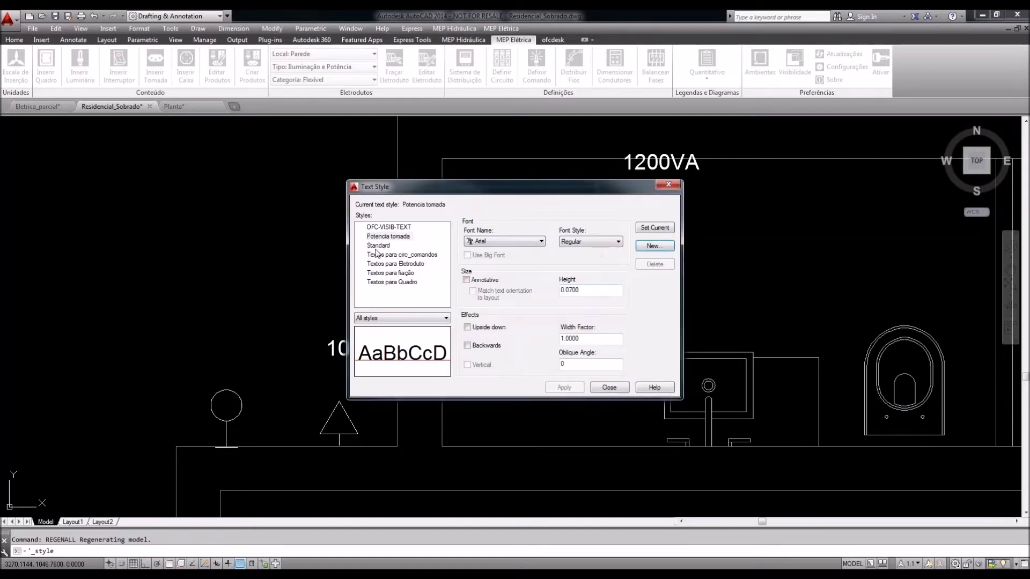
Set the Potencia tomada style to the Bookman Old Style font with a 0.06 height, and apply it
left_click(493, 241)
left_click(497, 334)
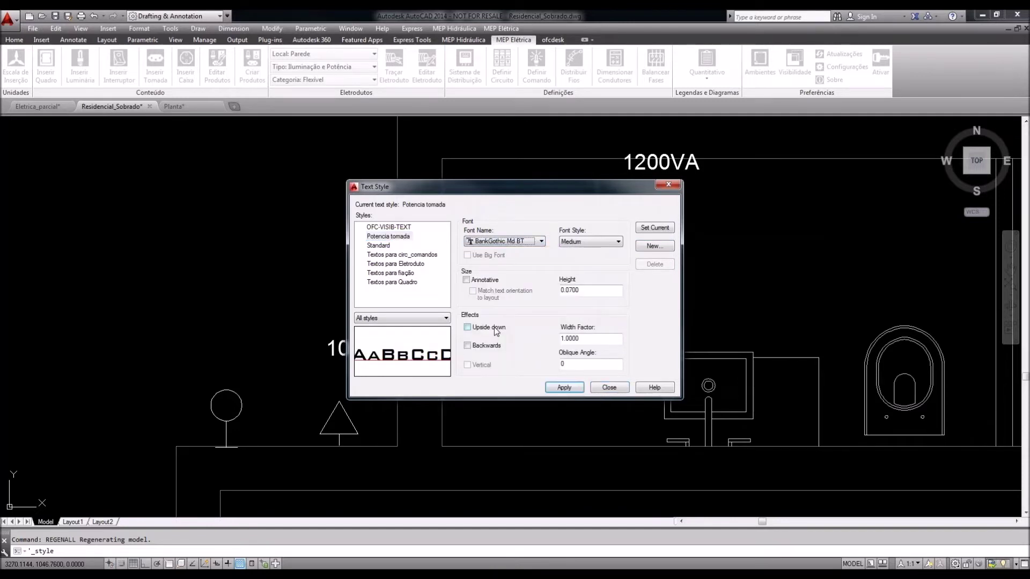
scroll(495, 330, "down", 6)
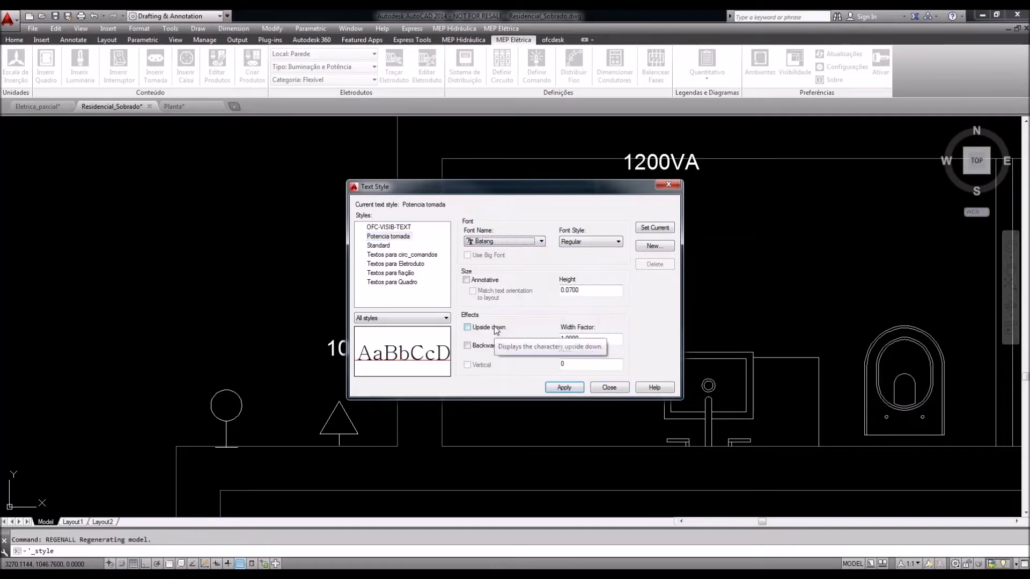
scroll(496, 329, "down", 5)
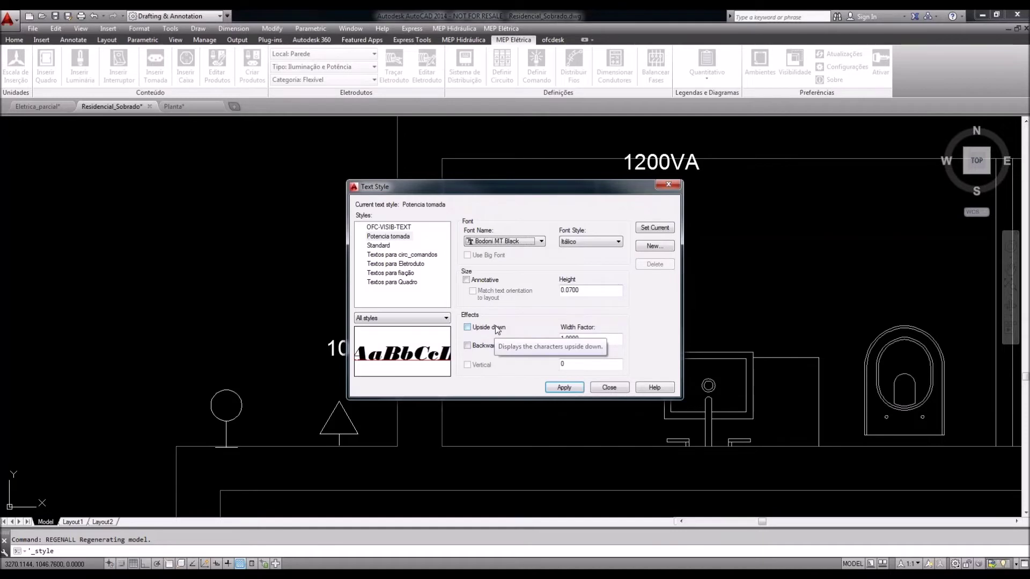
scroll(498, 328, "down", 3)
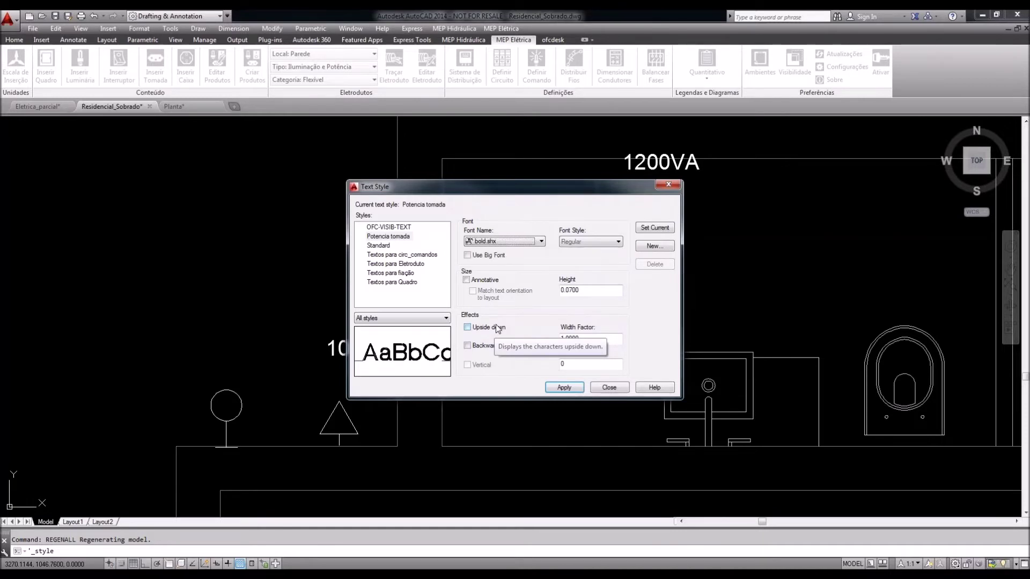
scroll(497, 328, "down", 2)
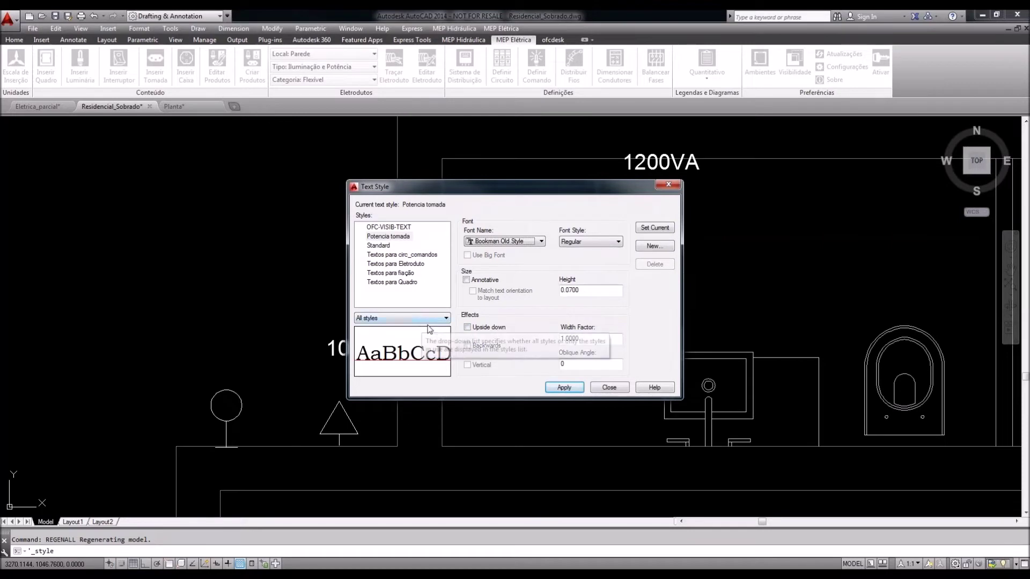
left_click_drag(567, 290, 587, 287)
type("6")
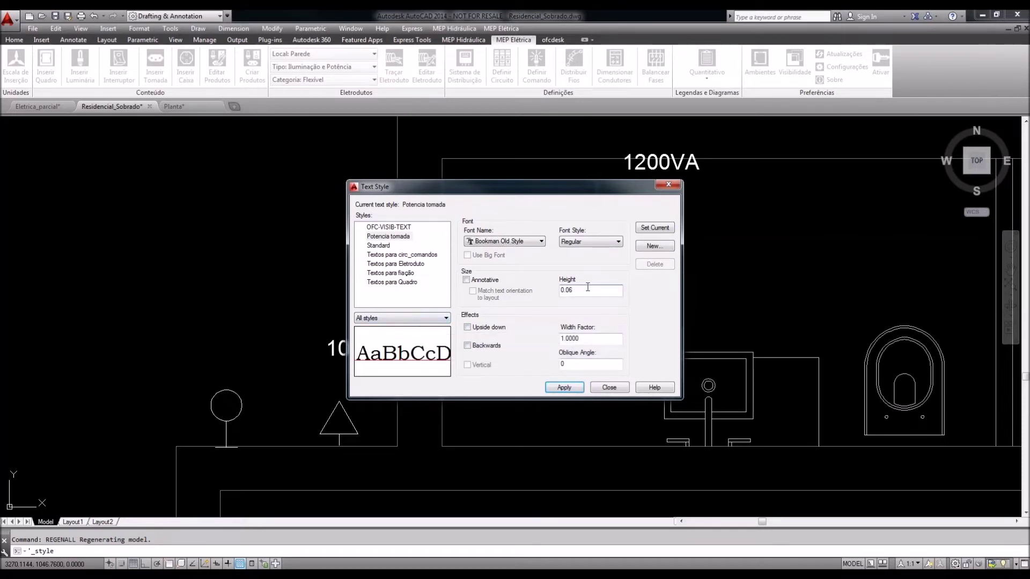
left_click(563, 389)
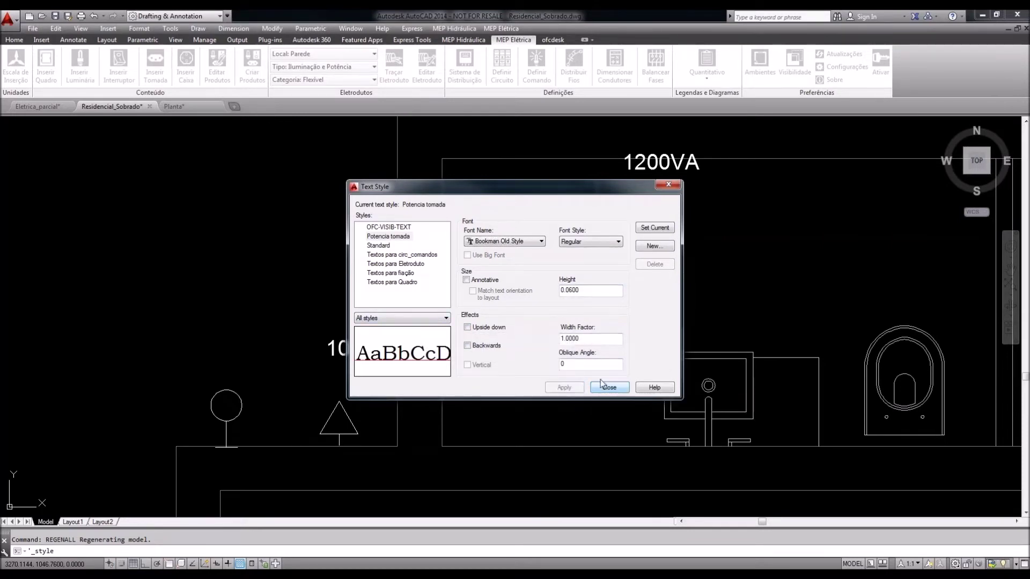
left_click(609, 389)
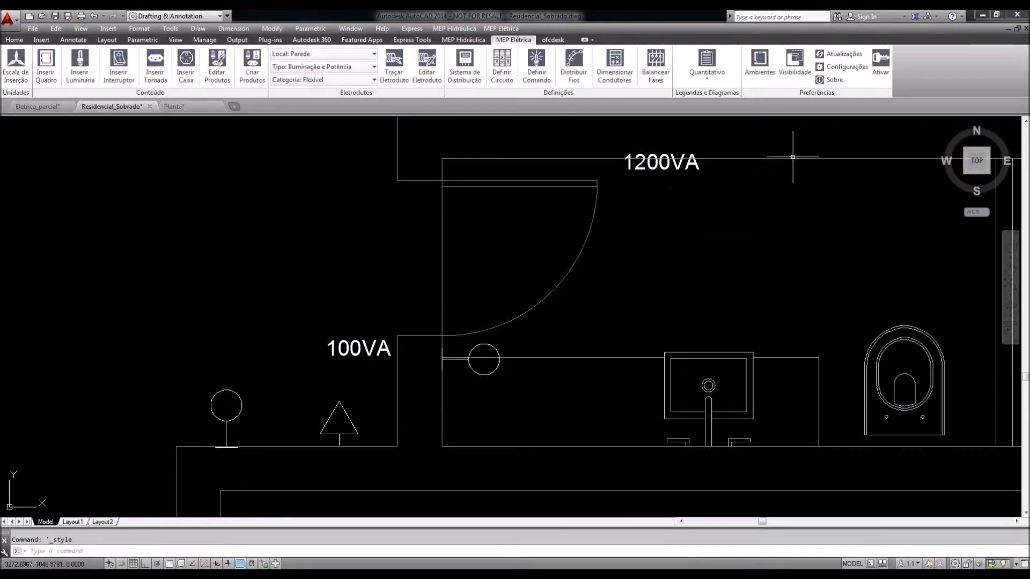
Assign the Potencia tomada text style to Texto de Potência na Tomada in the visibility options
left_click(795, 64)
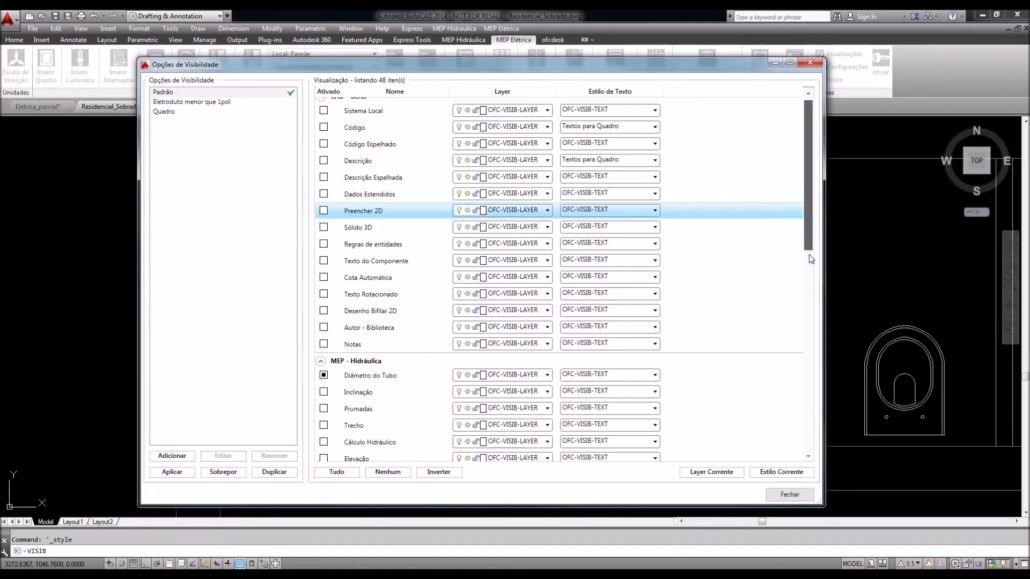
left_click_drag(808, 254, 809, 456)
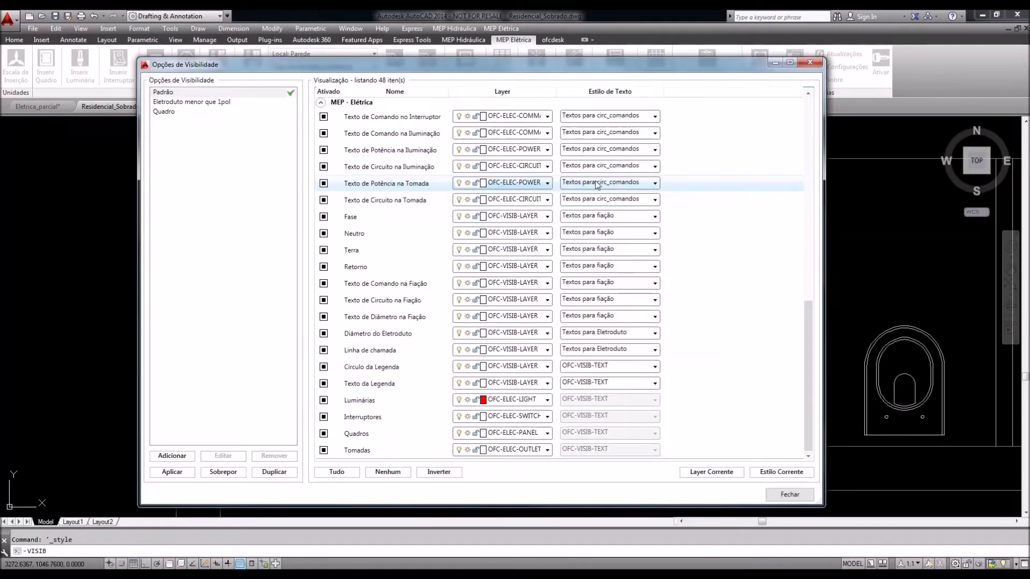
left_click(625, 182)
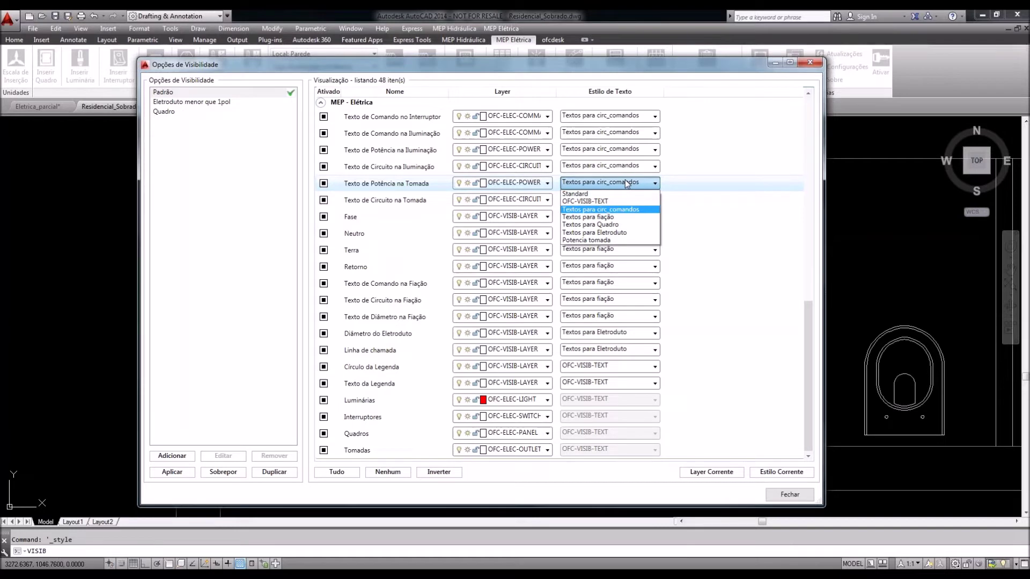
left_click(601, 241)
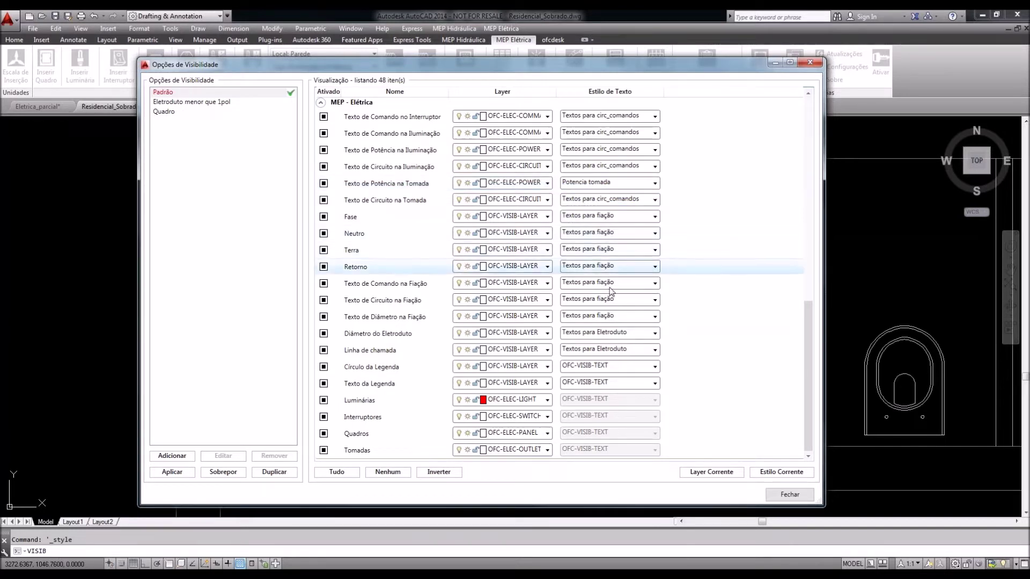
left_click(790, 494)
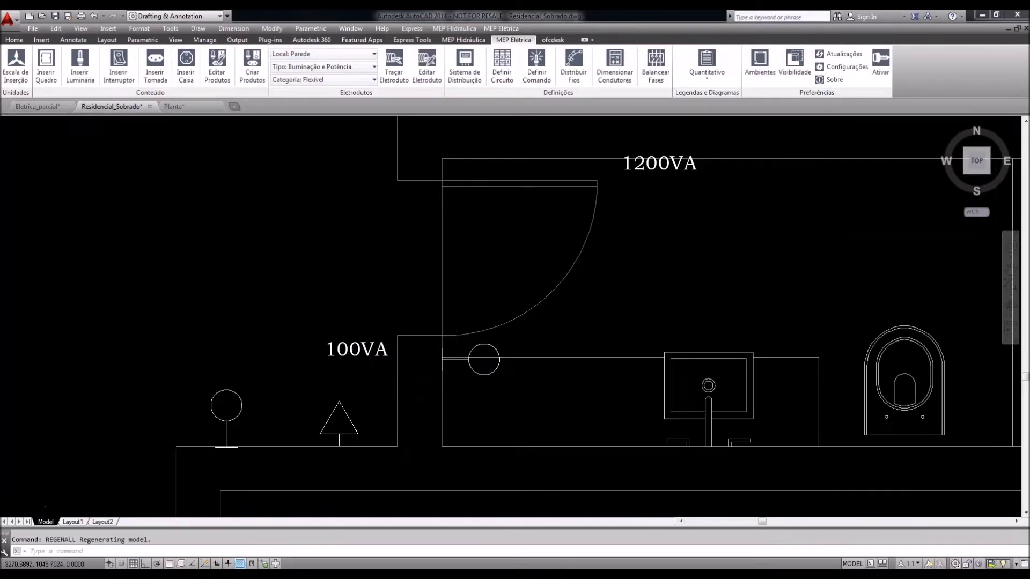
Compare the text style of the outlet power labels with that of the luminaire power labels across the plan
scroll(361, 352, "up", 2)
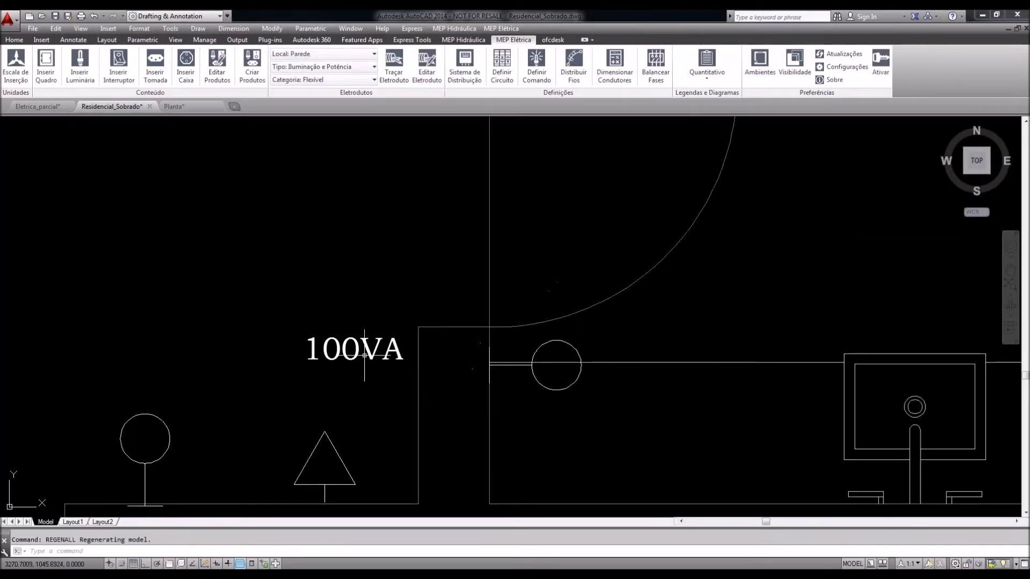
scroll(364, 355, "down", 1)
scroll(365, 355, "down", 1)
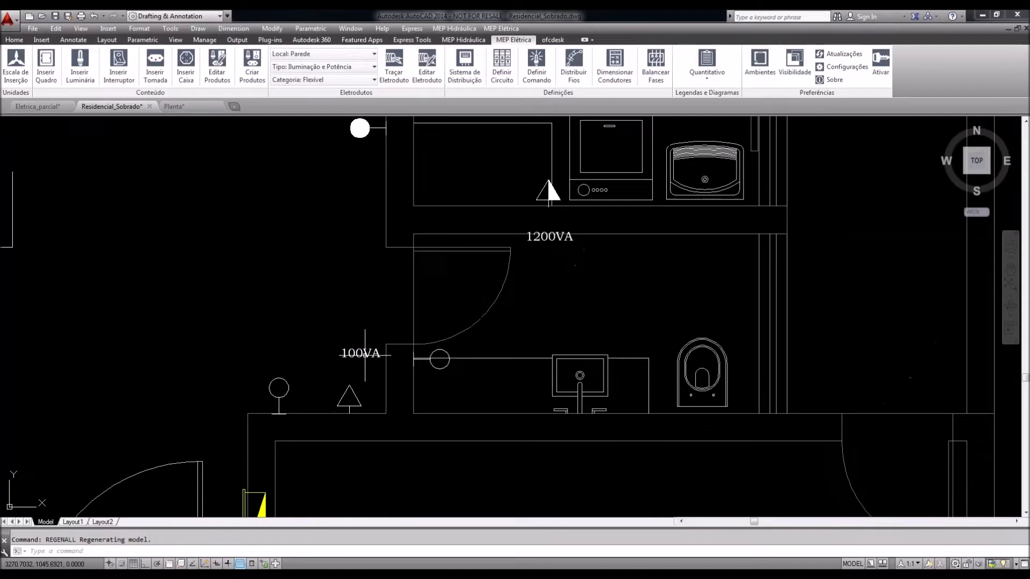
scroll(365, 355, "down", 1)
middle_click_drag(448, 384, 449, 295)
scroll(416, 429, "up", 4)
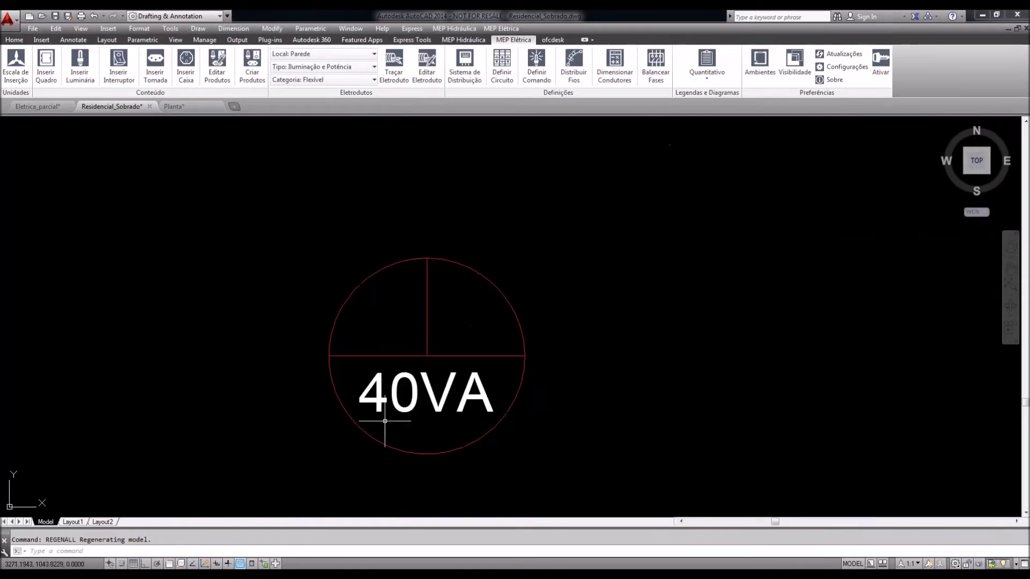
scroll(387, 417, "down", 1)
scroll(387, 417, "down", 3)
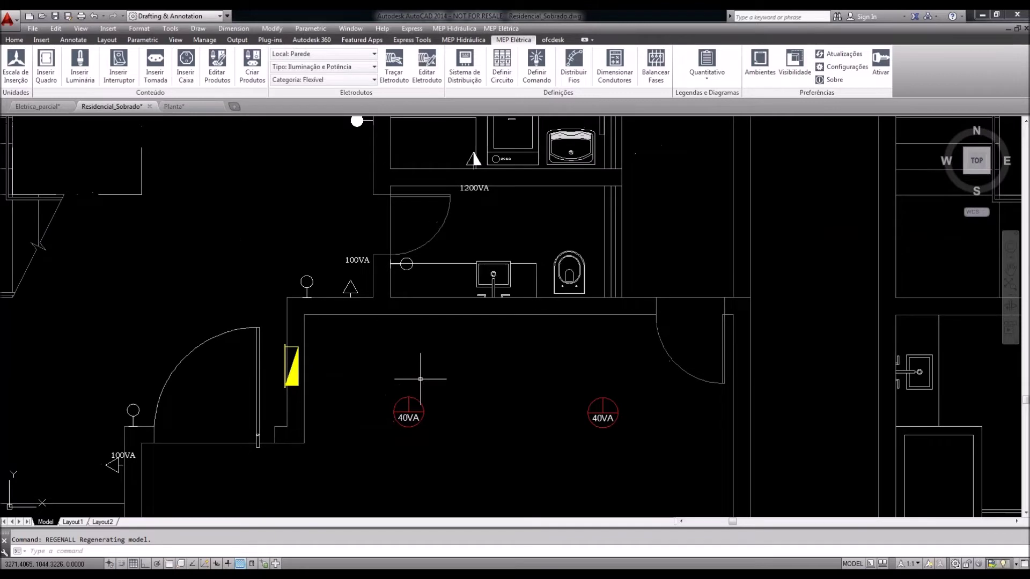
scroll(421, 378, "down", 3)
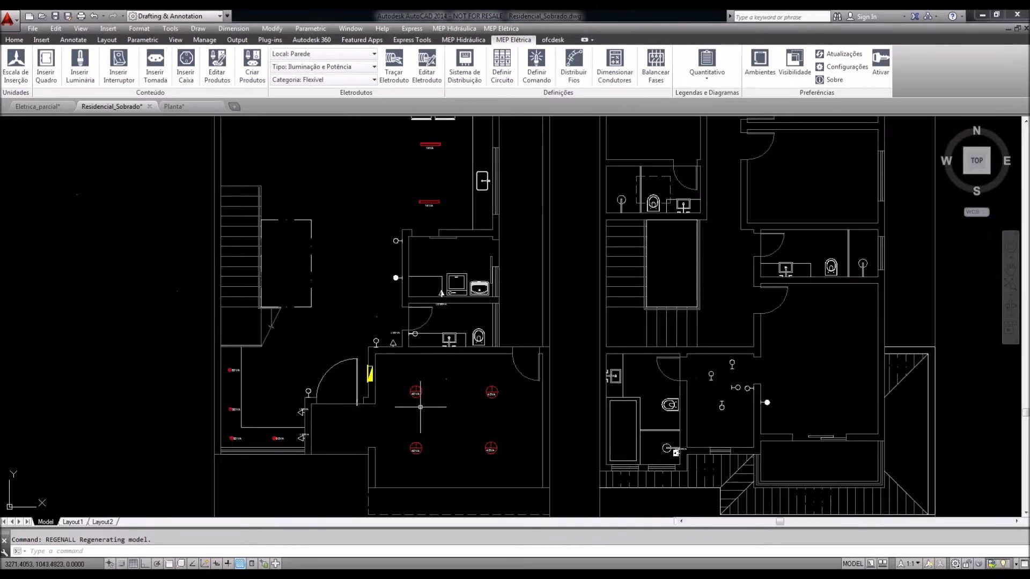
scroll(421, 407, "up", 4)
middle_click_drag(453, 408, 451, 411)
middle_click_drag(452, 371, 454, 373)
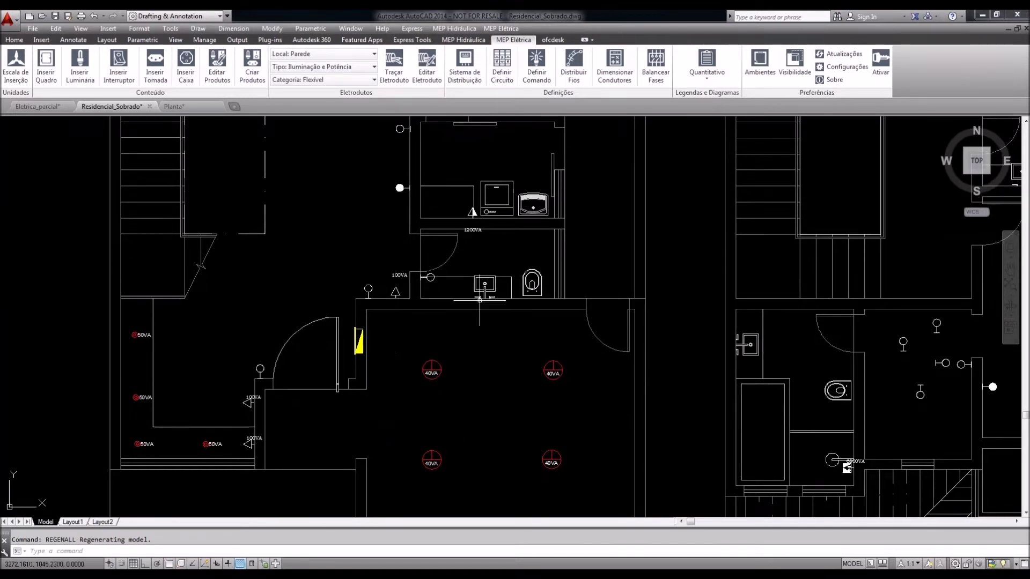
Insert the first suggested Caixa de passagem in Normal mode at the bathroom's lower wall, between door and sink, with 0 rotation
left_click(186, 67)
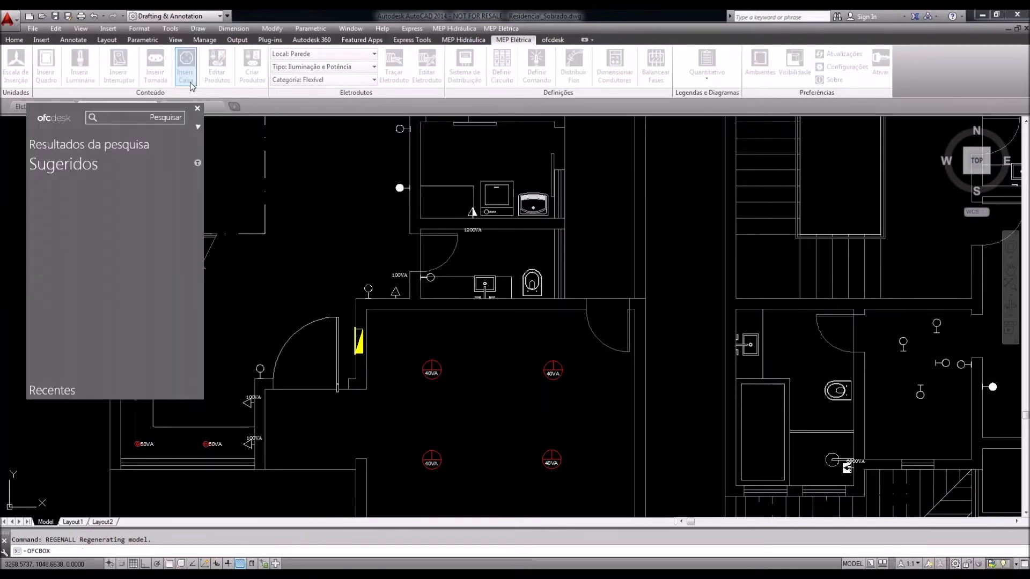
mouse_move(62, 261)
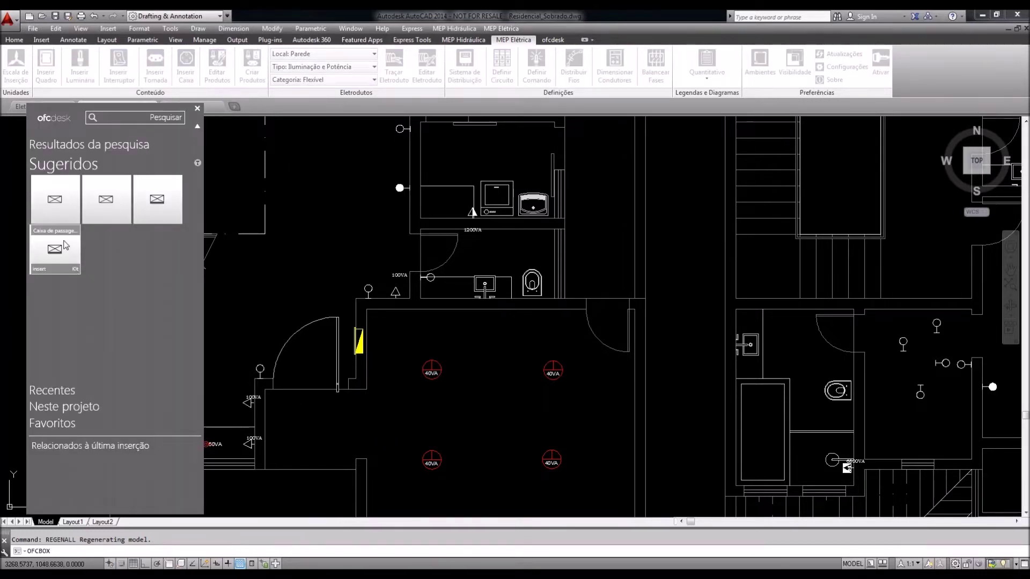
mouse_move(61, 220)
left_click(57, 221)
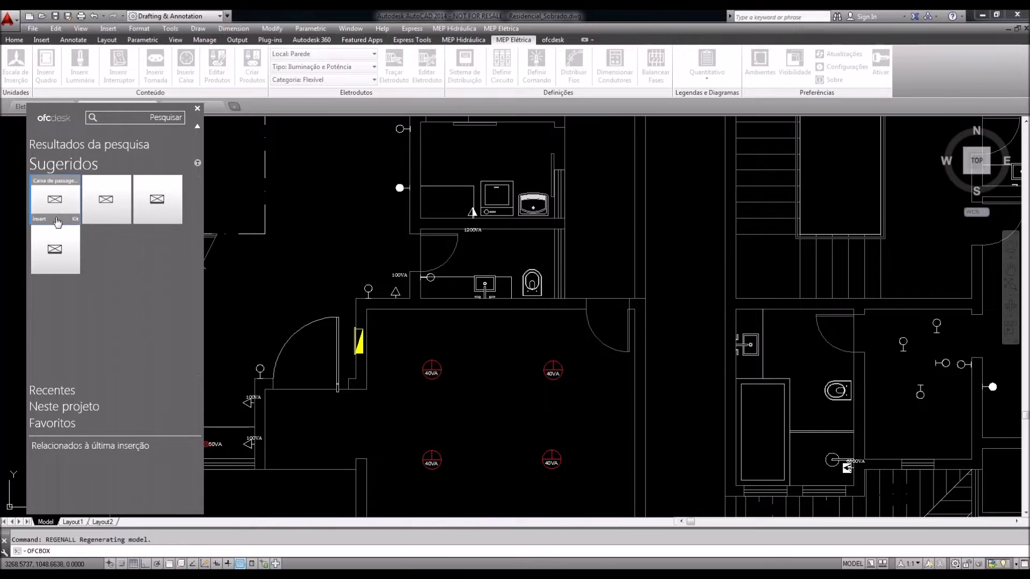
type("N")
key("Return")
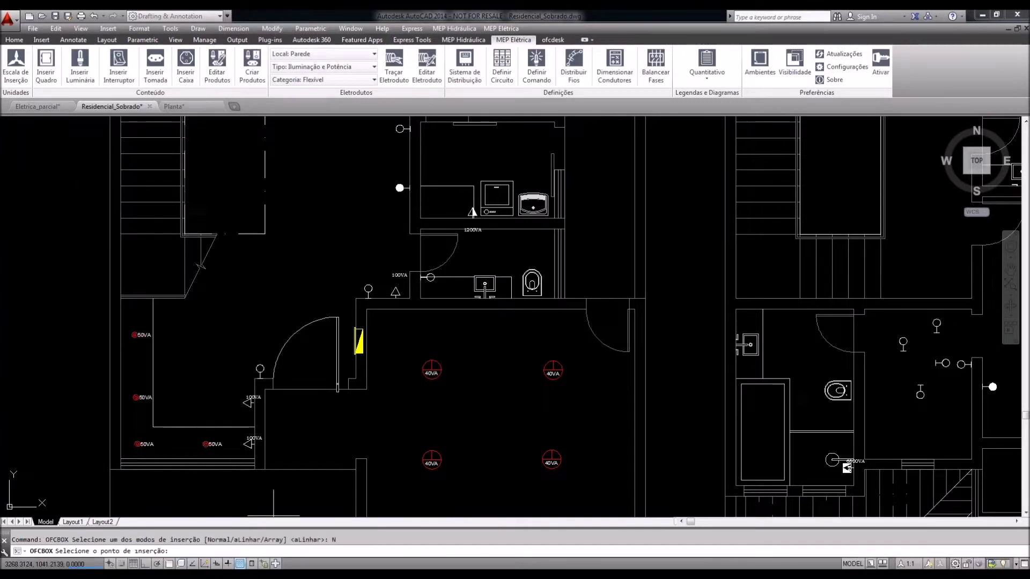
scroll(374, 290, "up", 4)
left_click(432, 298)
key("Return")
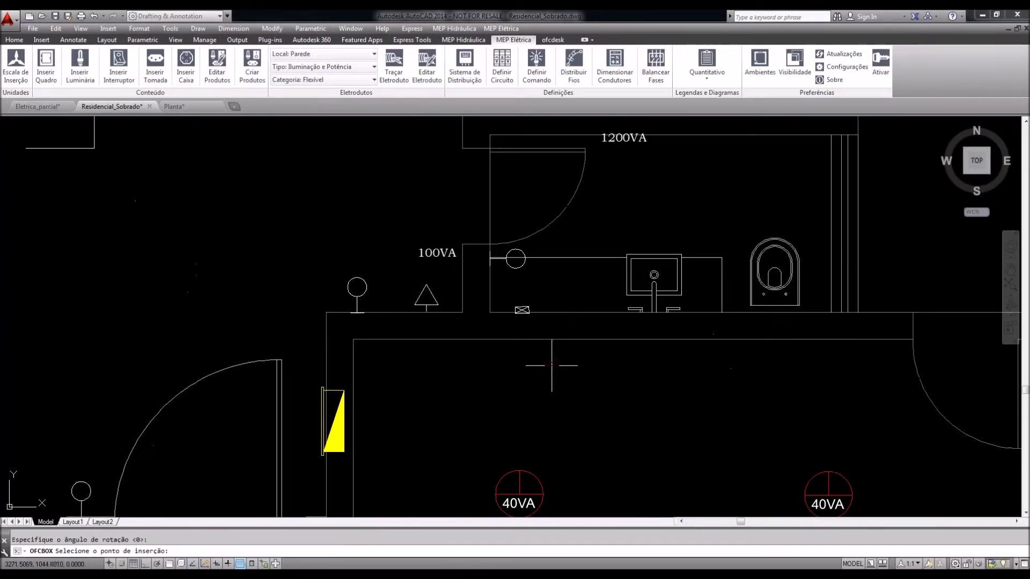
Insert three more junction boxes in the room with the 40VA luminaires beside the panel, two slanted and one horizontal
left_click(386, 407)
left_click(441, 372)
left_click(470, 402)
key("Return")
left_click(577, 443)
left_click(635, 436)
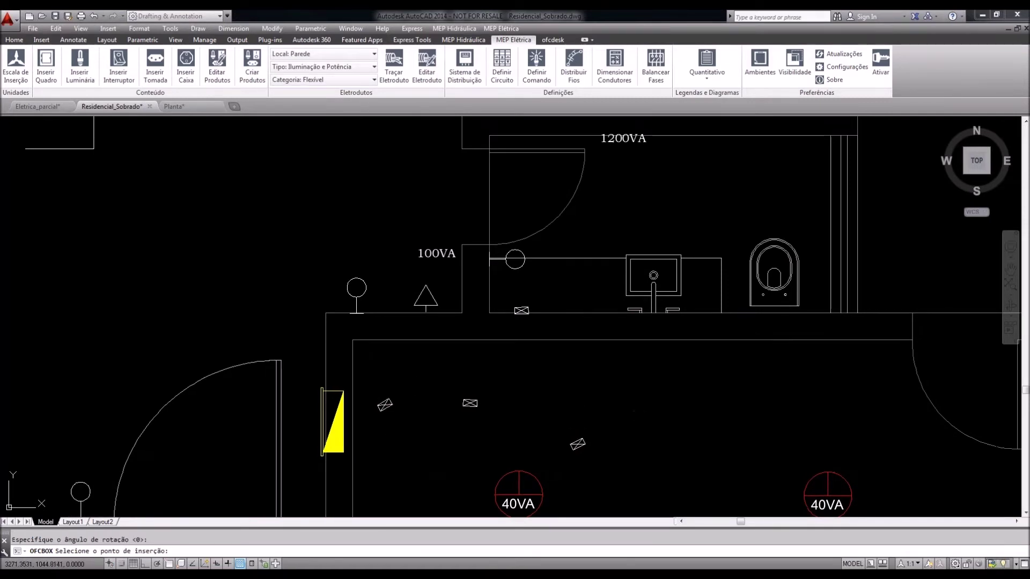
Insert two junction boxes on the outer wall at the foot of the stairs, aligning the second one vertically with Ortho on
middle_click_drag(533, 382, 535, 406)
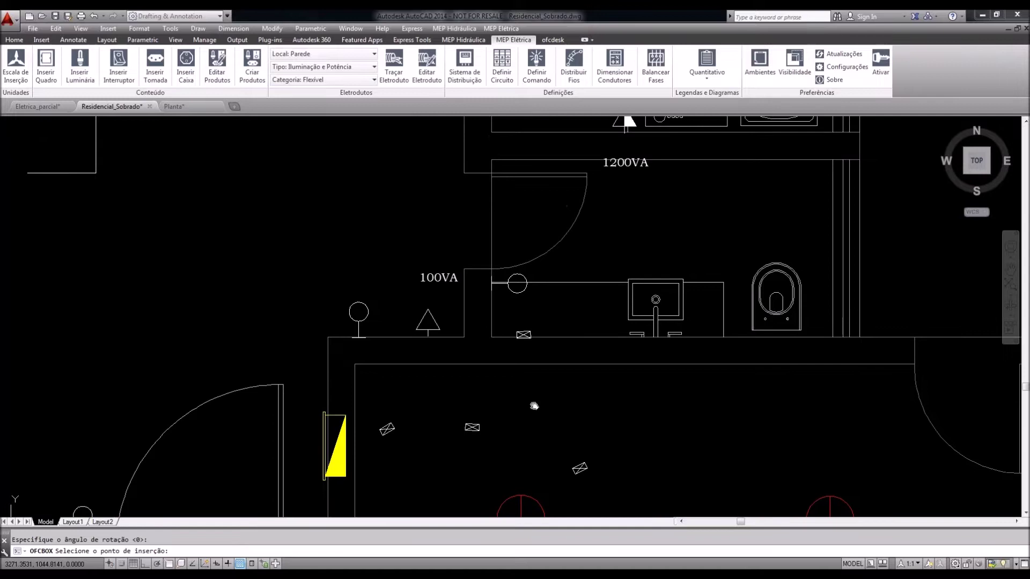
scroll(509, 281, "down", 4)
scroll(255, 297, "up", 4)
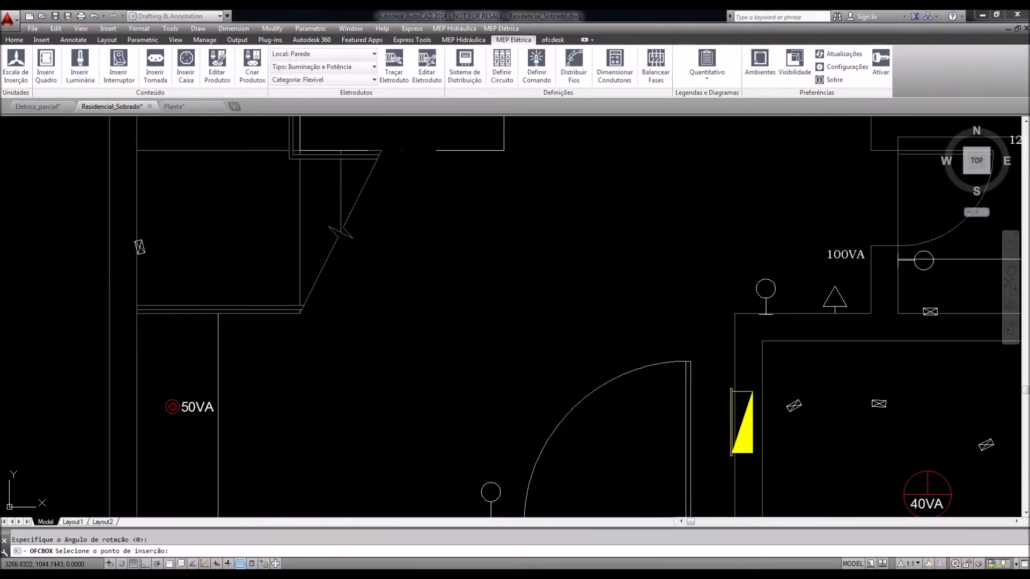
scroll(272, 292, "up", 2)
left_click(242, 228)
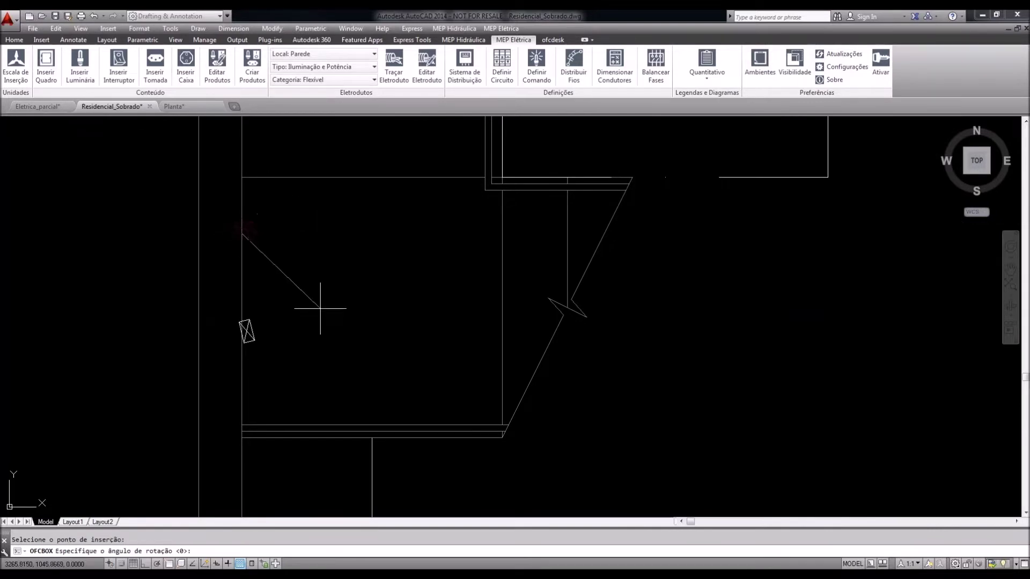
key("F8")
left_click(245, 285)
Insert a vertical junction box on the inner wall of the laundry room above the bathroom, and end the insertion
mouse_move(397, 340)
middle_mouse_down()
mouse_move(308, 301)
mouse_move(297, 229)
mouse_move(291, 390)
mouse_move(255, 403)
middle_mouse_up()
scroll(289, 386, "down", 3)
middle_click_drag(283, 349, 223, 344)
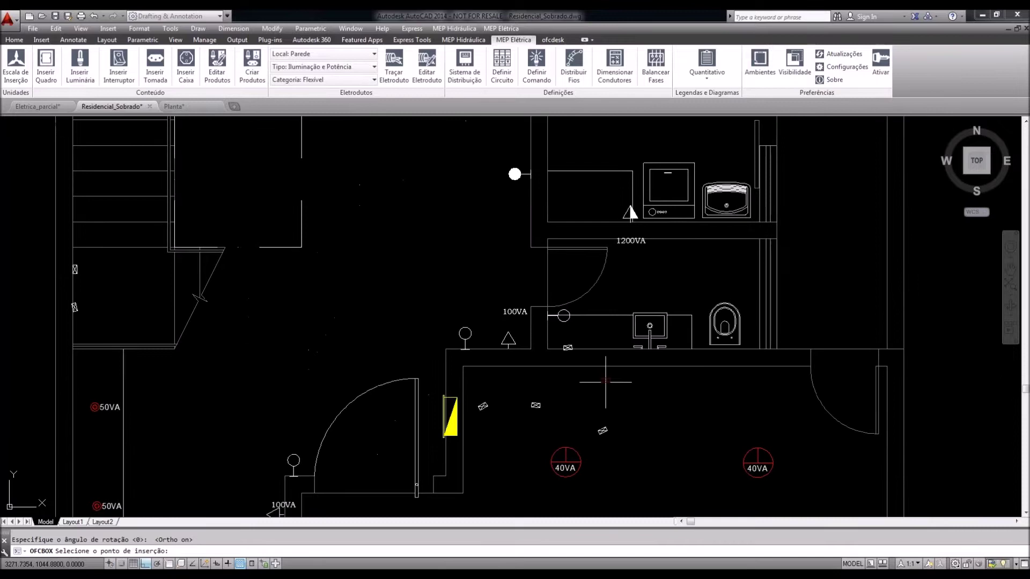
middle_click_drag(558, 161, 452, 224)
left_click(439, 174)
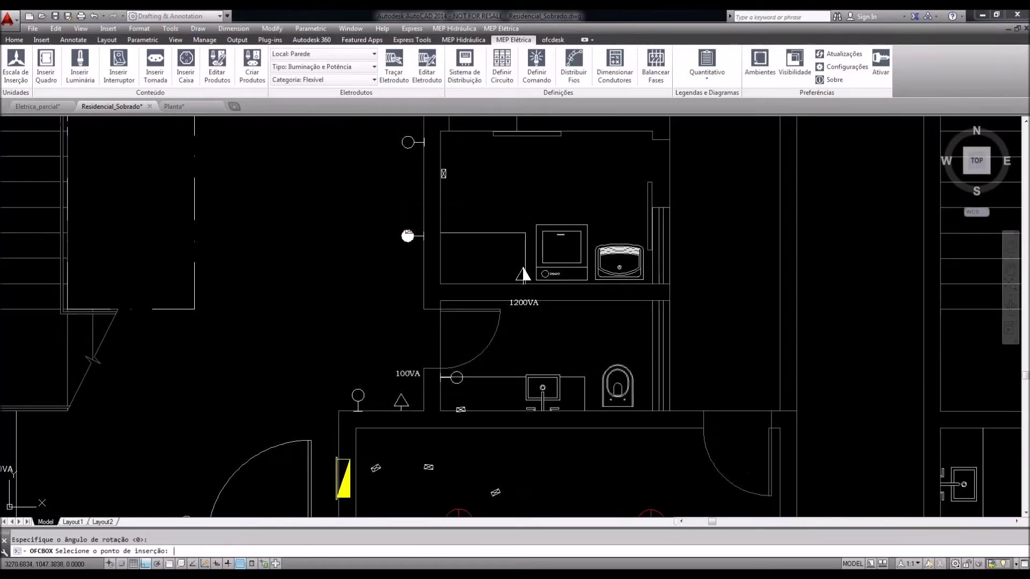
scroll(419, 255, "down", 4)
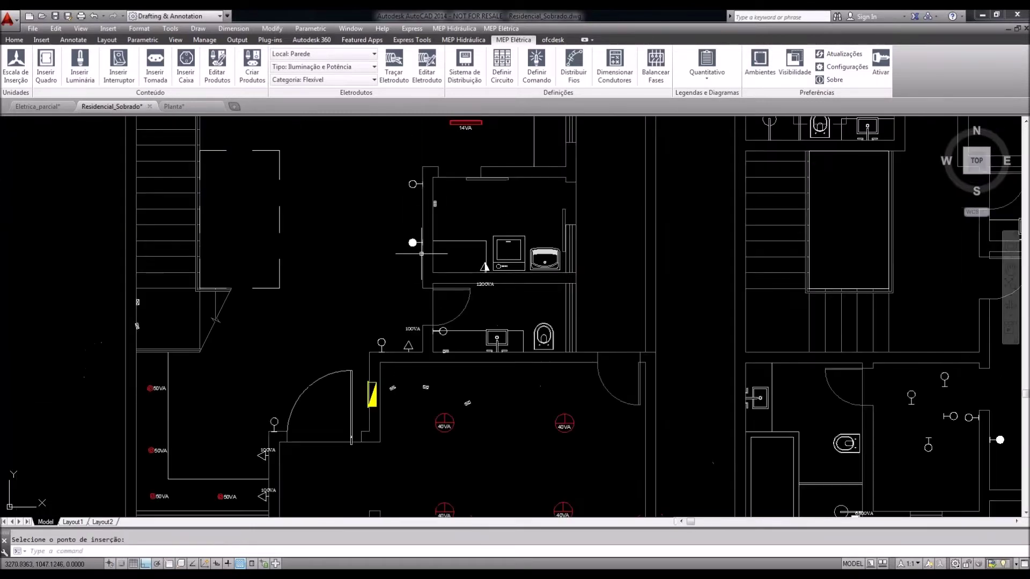
scroll(316, 296, "down", 2)
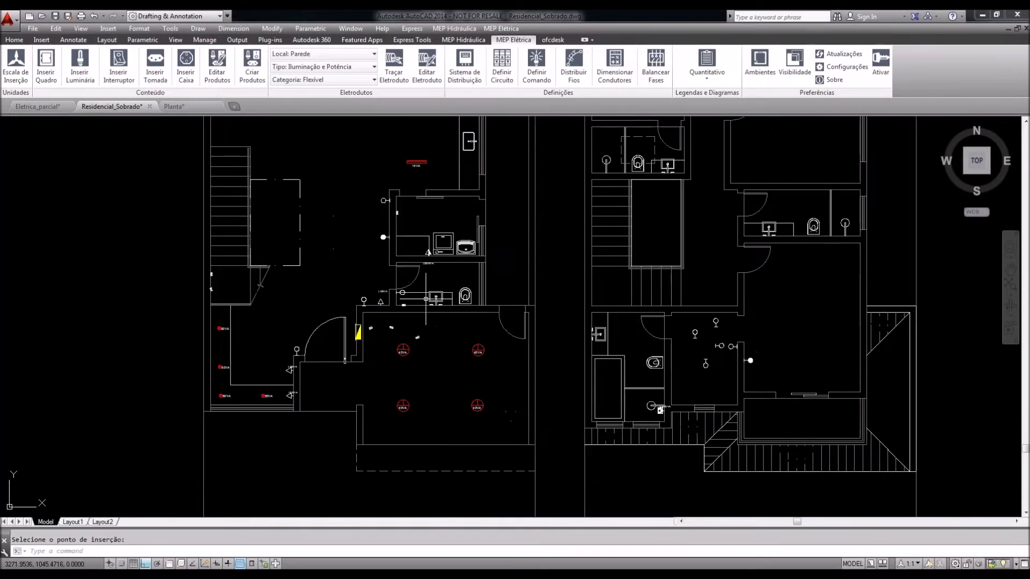
middle_click_drag(415, 332, 411, 359)
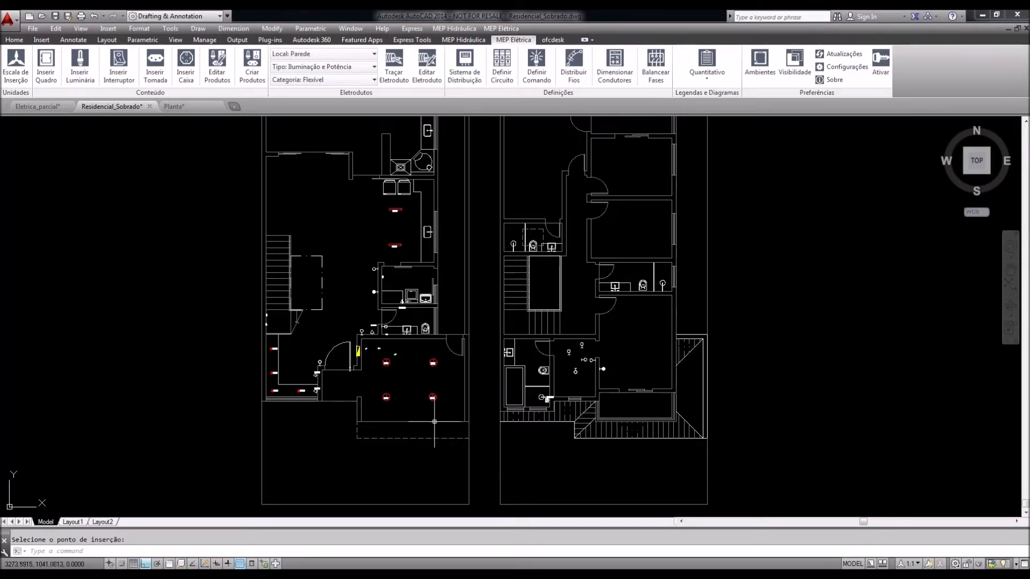
Switch to the Eletrica_parcial drawing and erase all the green conduits, using one between luminaire and panel to select similar ones
left_click(38, 106)
scroll(432, 370, "up", 3)
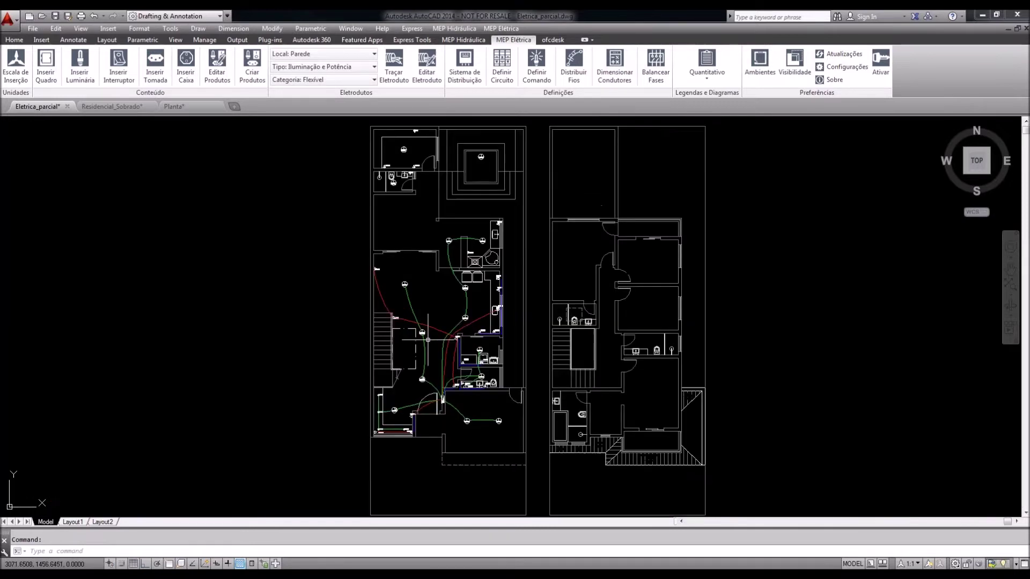
mouse_move(491, 371)
middle_mouse_down()
mouse_move(461, 338)
mouse_move(459, 357)
middle_mouse_up()
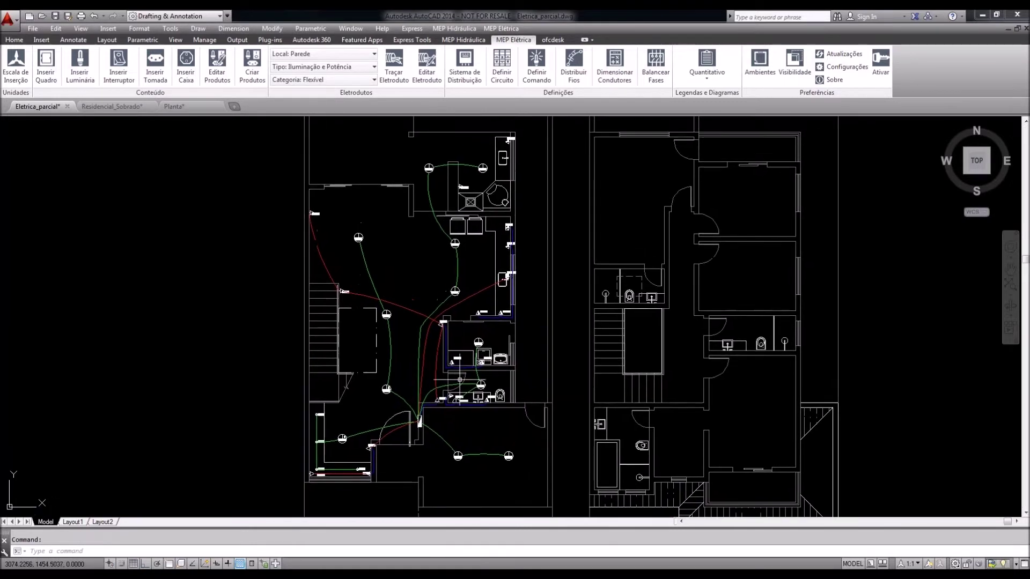
scroll(327, 457, "up", 2)
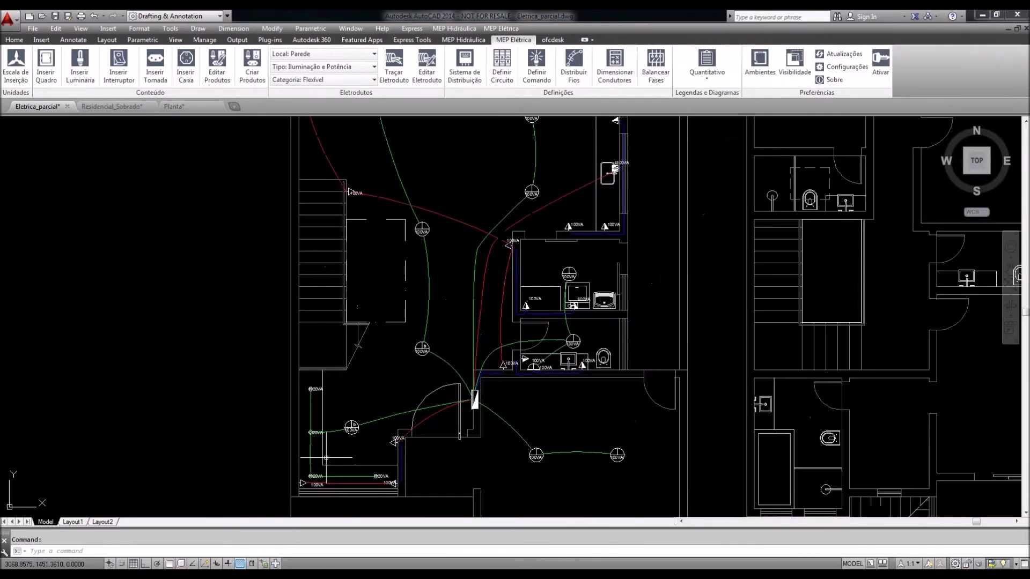
scroll(326, 458, "up", 2)
middle_click_drag(614, 408, 575, 413)
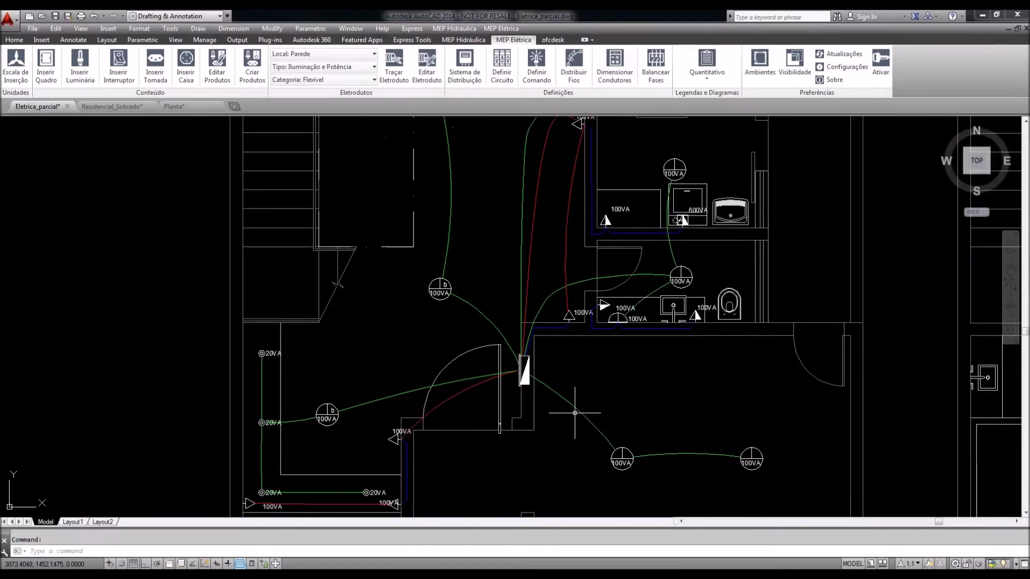
middle_click_drag(574, 414, 549, 464)
left_click(448, 356)
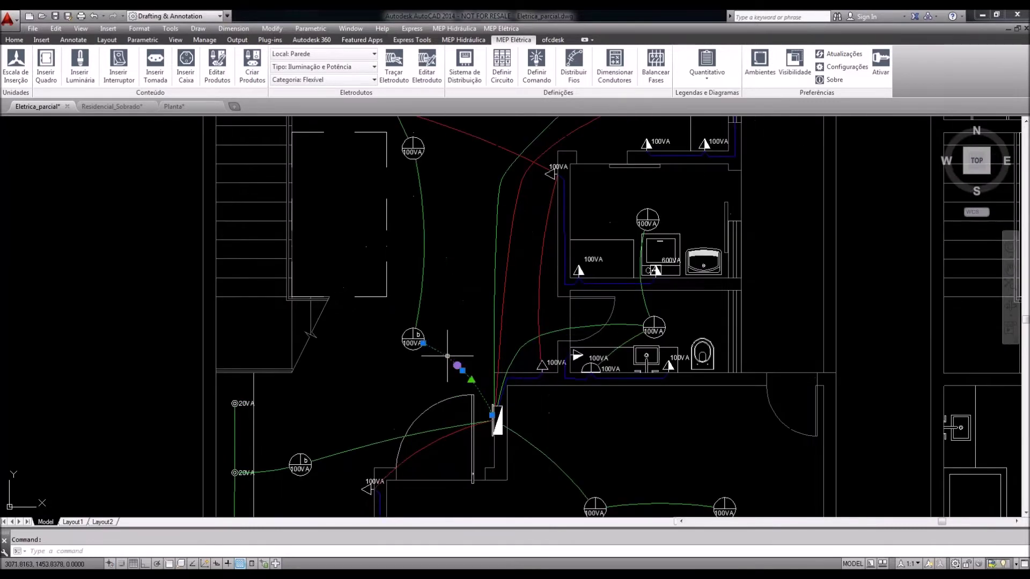
right_click(448, 356)
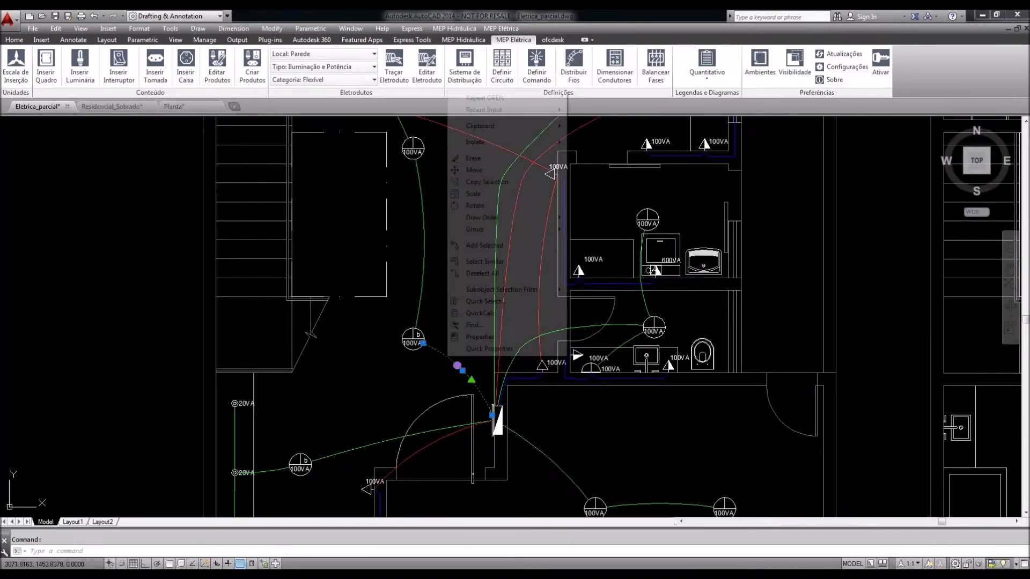
left_click(510, 263)
key("Delete")
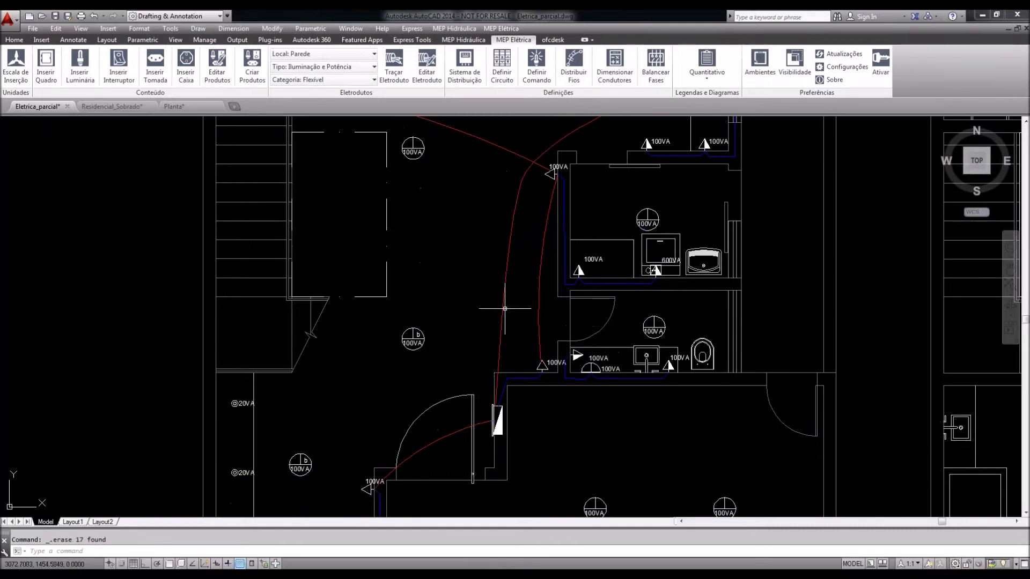
Erase all the red conduits from the plan by selecting the ones similar to the conduit near the panel
middle_click_drag(498, 330, 478, 374)
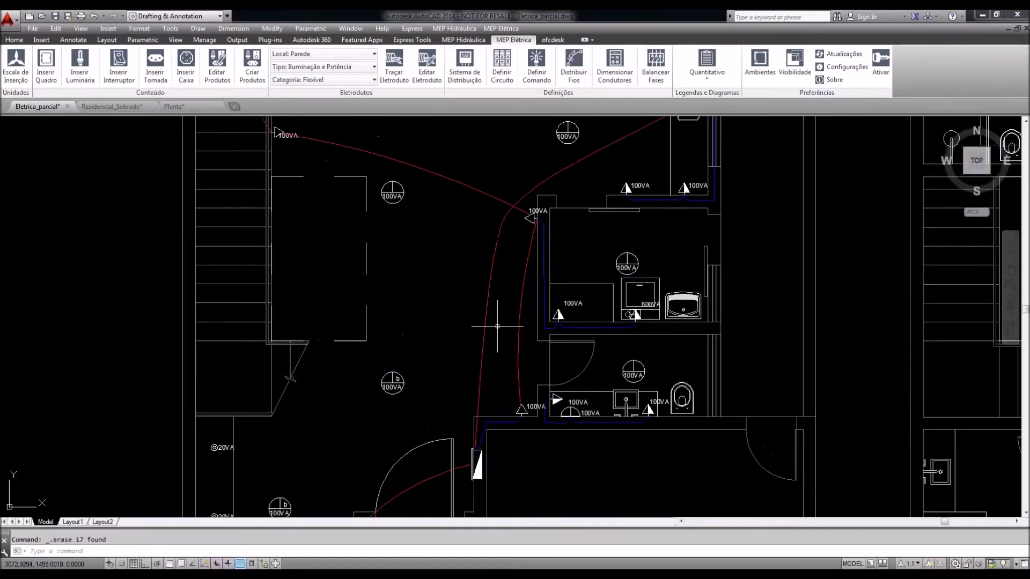
left_click(497, 327)
left_click(486, 302)
right_click(487, 302)
left_click(522, 472)
key("Delete")
Erase all the blue wall conduits by selecting the ones similar to the run between laundry room and bathroom
left_click(584, 327)
right_click(578, 329)
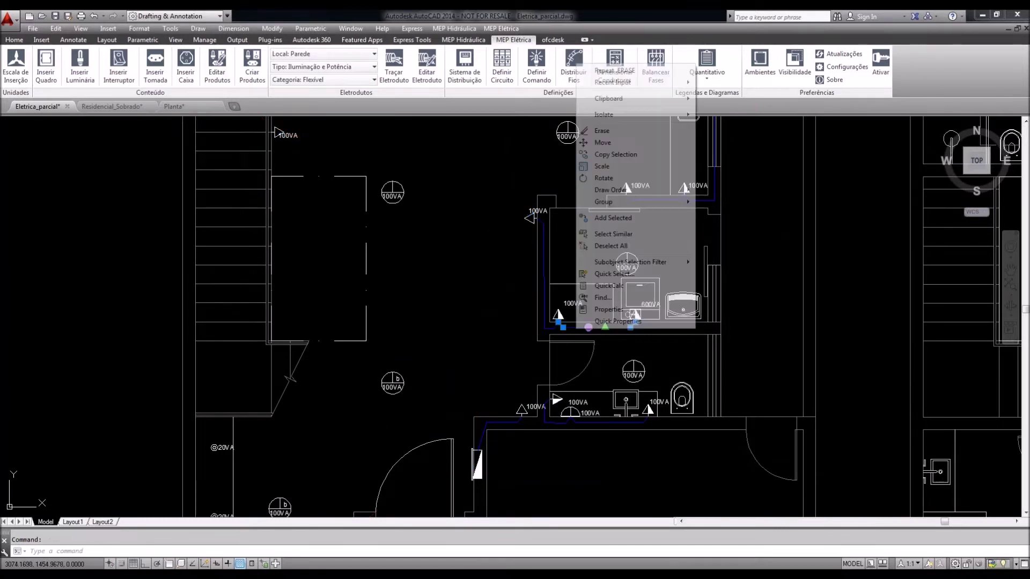
left_click(620, 235)
key("Delete")
Examine the panel, luminaires and outlets of the ground floor, and the rooms of the upper floor, across the cleared plan
scroll(489, 322, "down", 2)
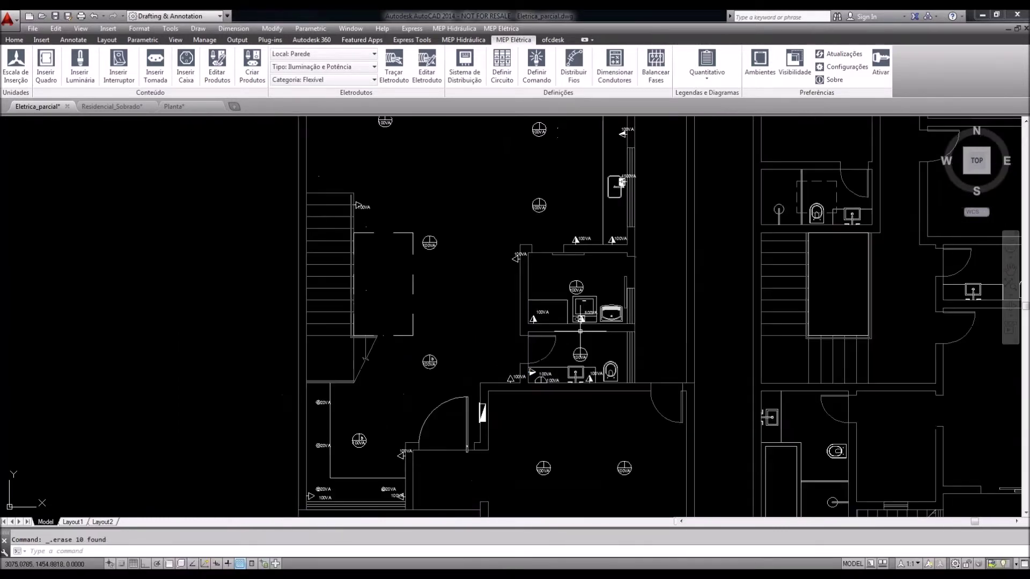
scroll(580, 331, "down", 3)
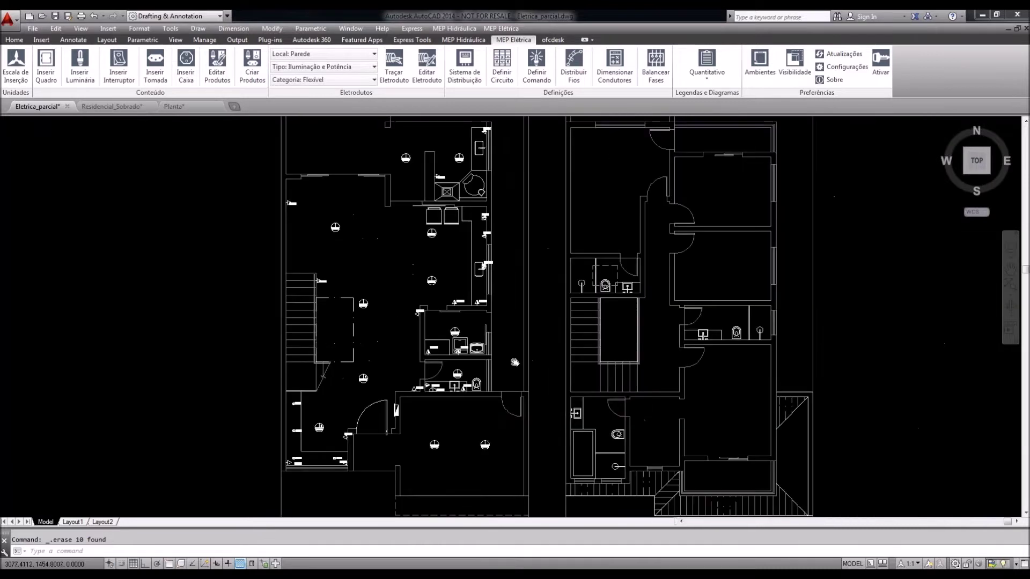
scroll(461, 311, "up", 4)
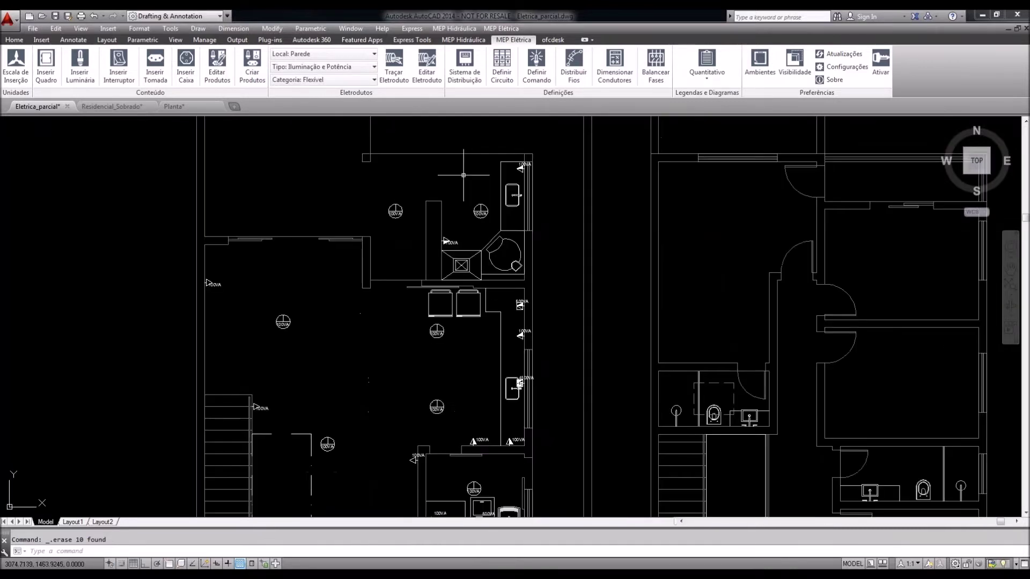
middle_click_drag(479, 462, 511, 368)
middle_click_drag(503, 309, 480, 398)
middle_click_drag(535, 414, 539, 410)
middle_click_drag(505, 347, 517, 326)
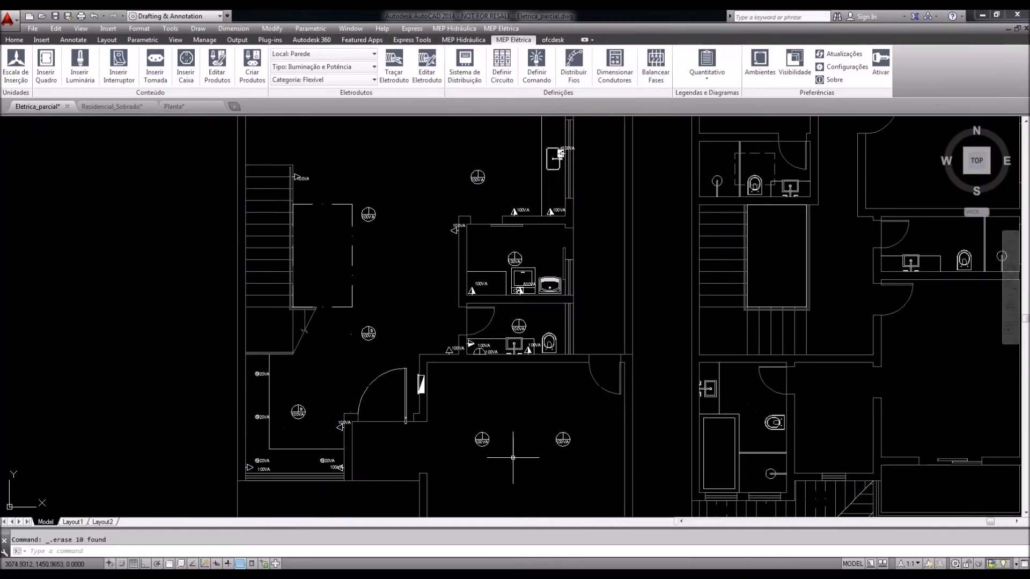
middle_click_drag(372, 393, 383, 372)
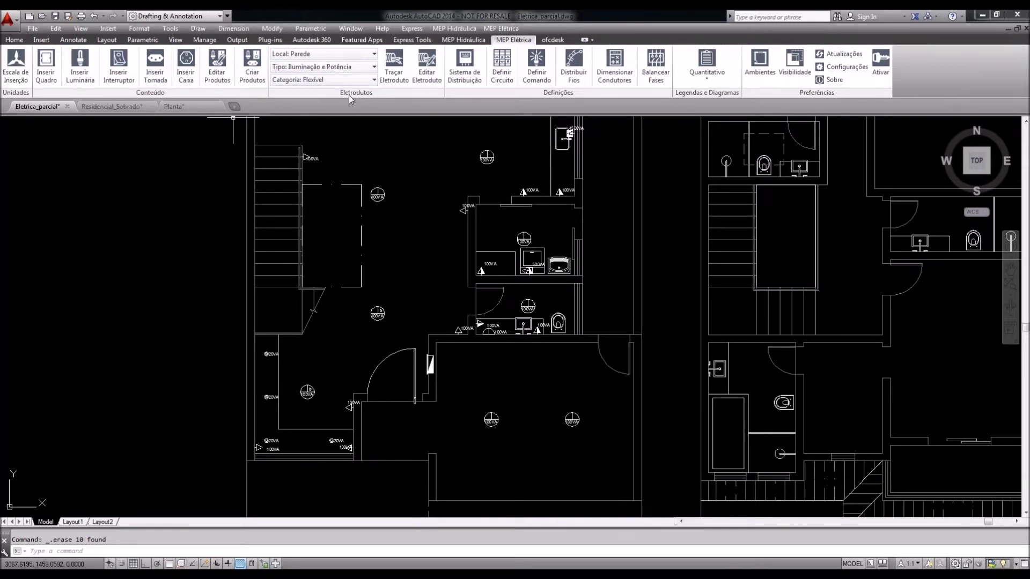
middle_click_drag(421, 240, 384, 255)
middle_click_drag(563, 385, 403, 321)
scroll(648, 379, "up", 2)
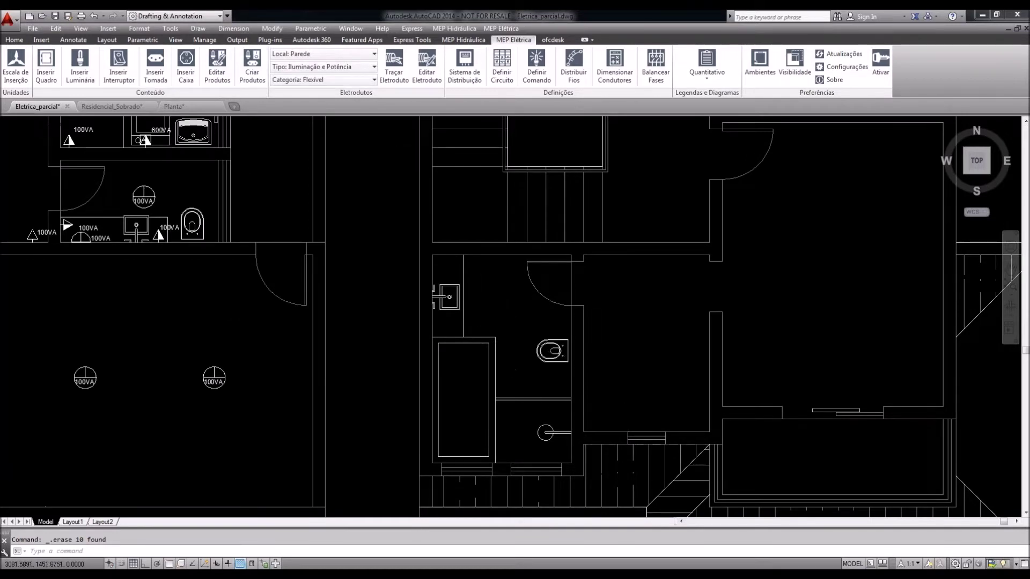
scroll(562, 361, "down", 2)
middle_click_drag(396, 276, 530, 340)
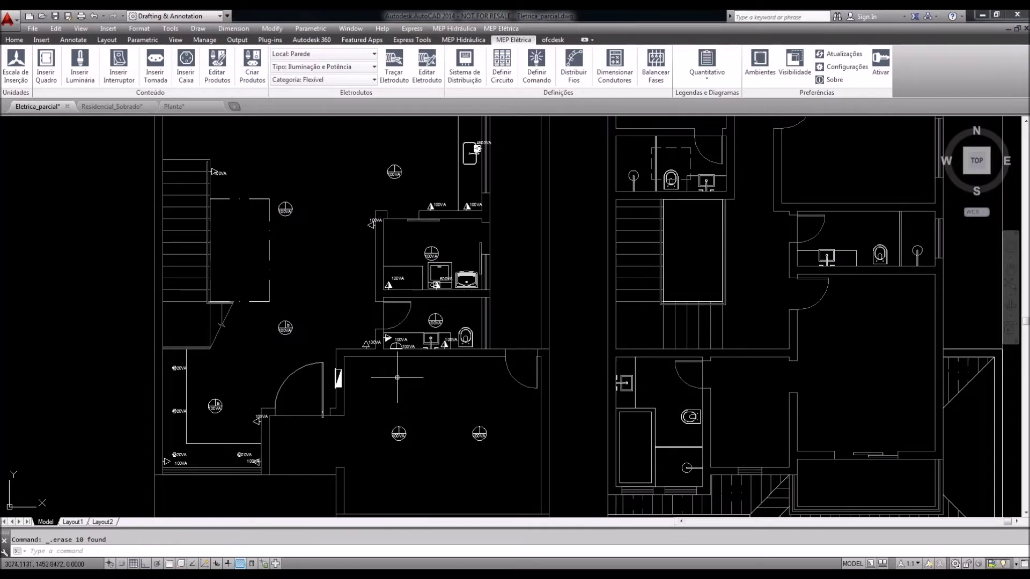
mouse_move(385, 384)
middle_mouse_down()
mouse_move(444, 363)
mouse_move(398, 403)
middle_mouse_up()
scroll(398, 403, "up", 4)
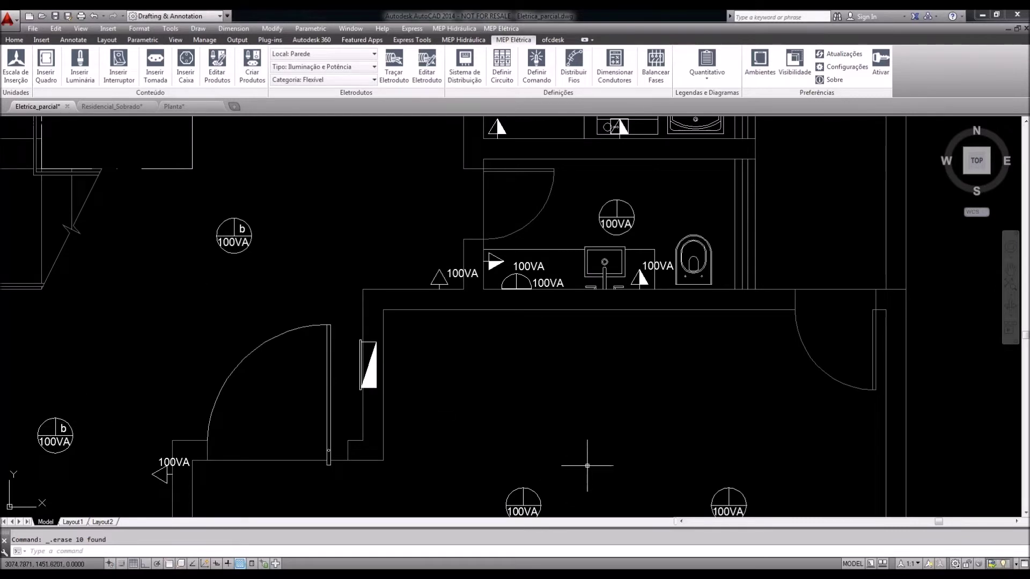
middle_click_drag(588, 466, 593, 454)
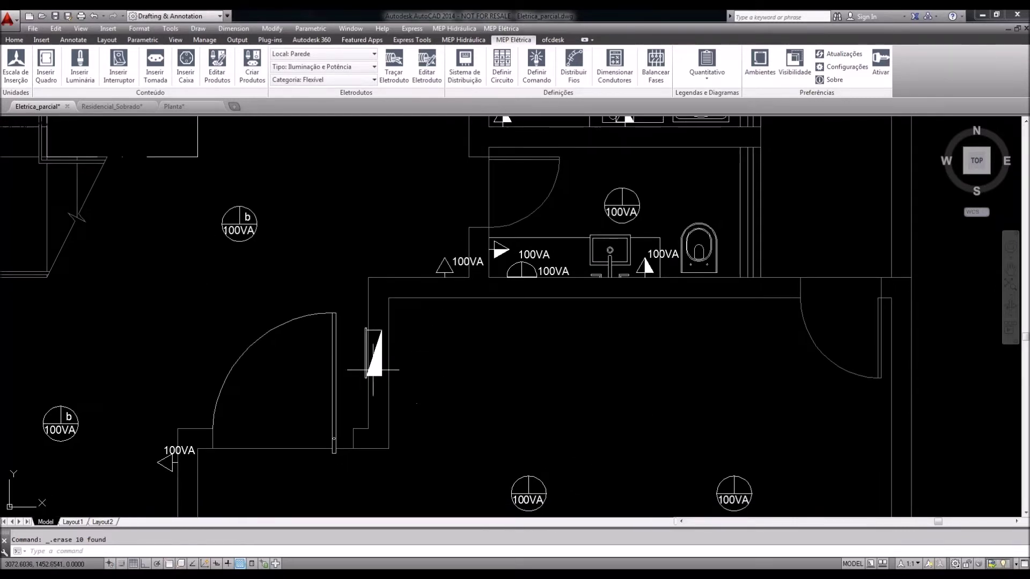
scroll(417, 376, "down", 2)
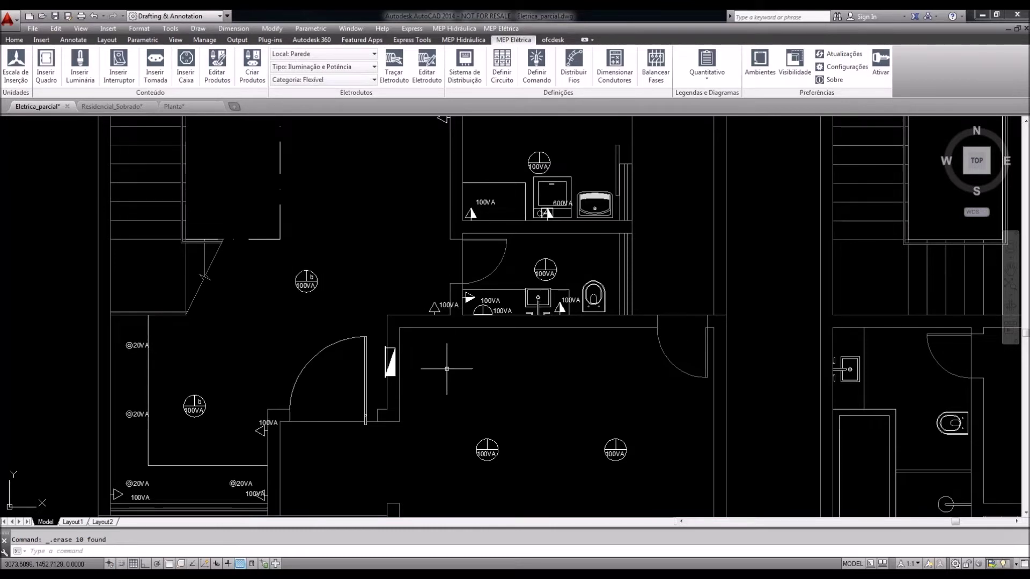
scroll(446, 369, "down", 2)
mouse_move(476, 371)
middle_mouse_down()
mouse_move(461, 393)
mouse_move(456, 379)
middle_mouse_up()
middle_click_drag(407, 412, 402, 414)
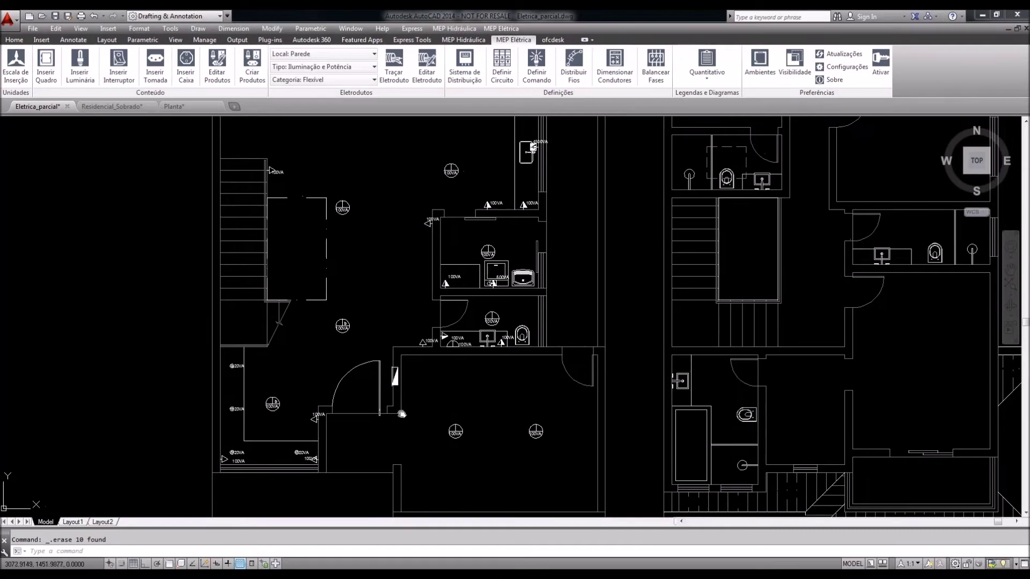
scroll(483, 307, "up", 2)
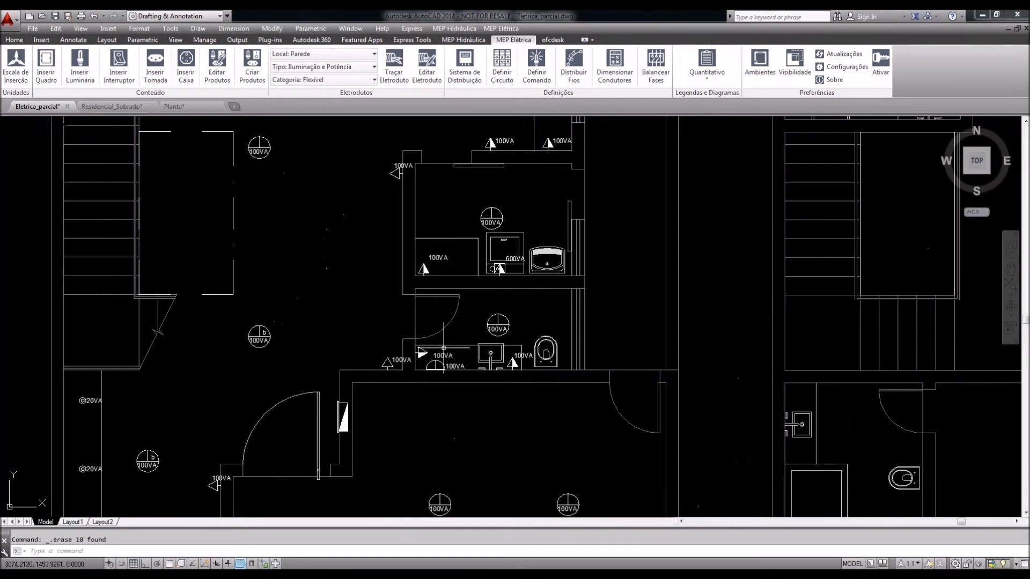
scroll(482, 230, "down", 2)
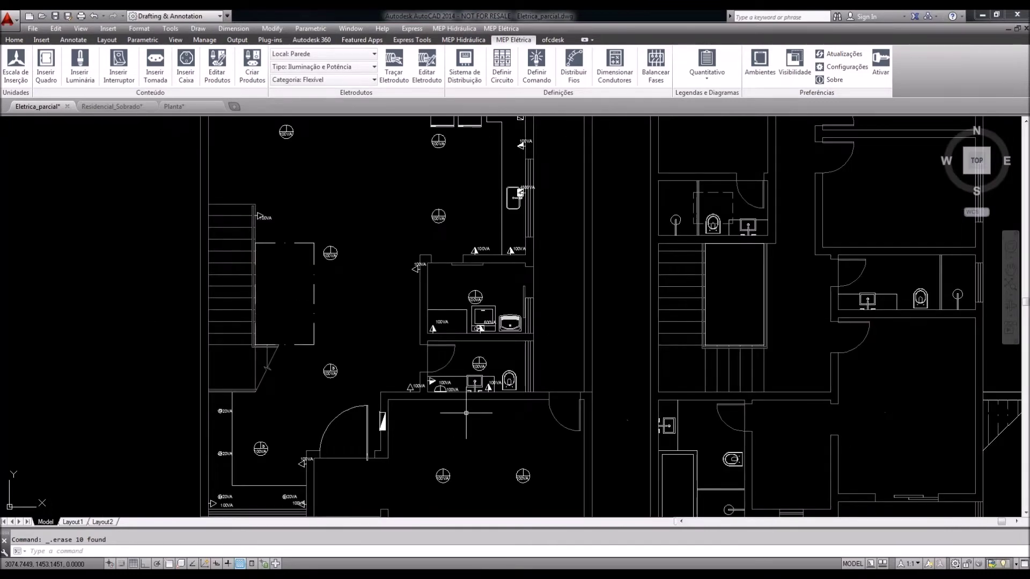
Set the conduit location to Teto and trace an arc conduit from the panel to the nearer luminaire in the large room beside it
left_click(373, 54)
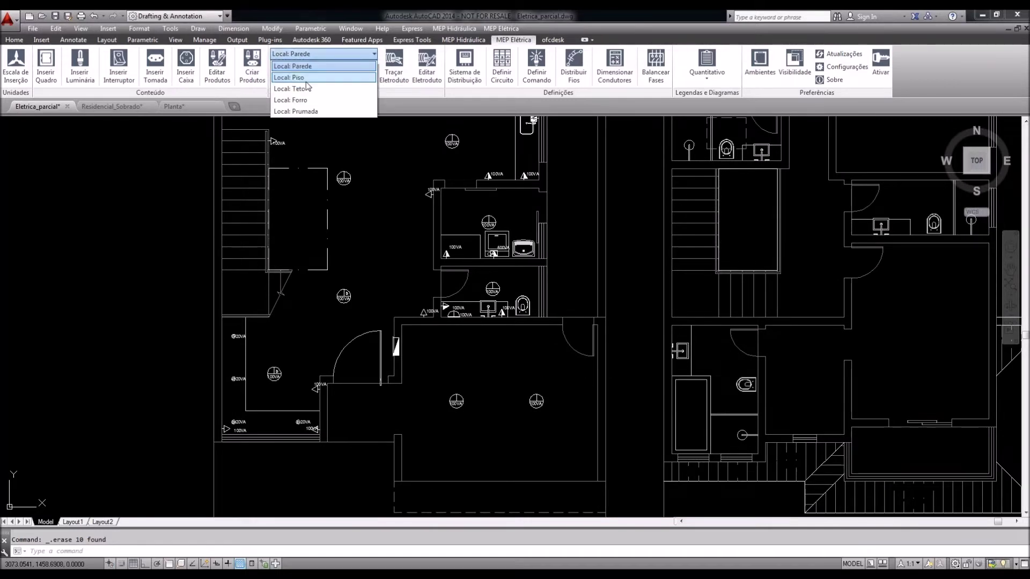
left_click(292, 68)
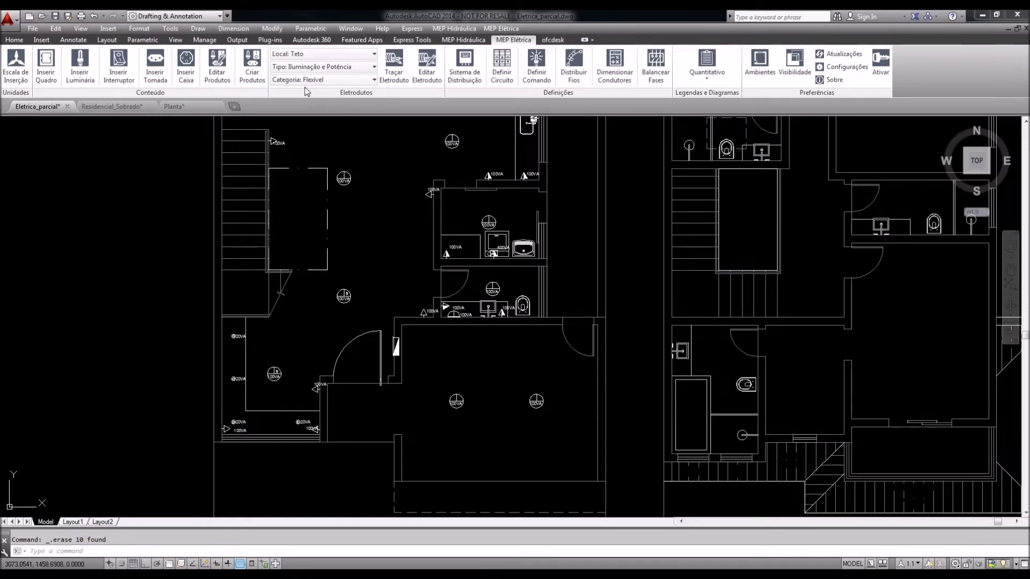
left_click(408, 78)
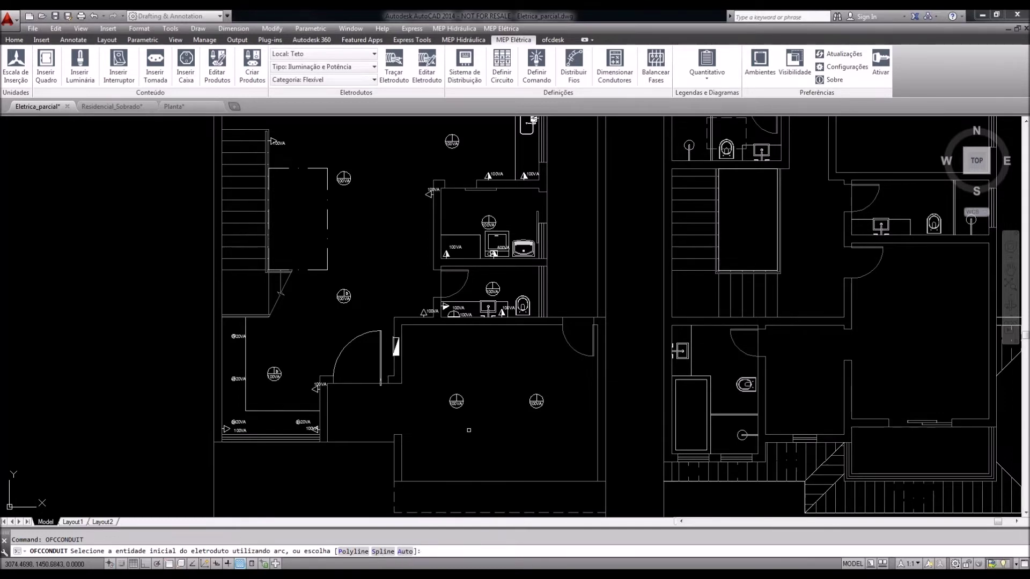
middle_click_drag(469, 430, 446, 439)
scroll(446, 439, "up", 4)
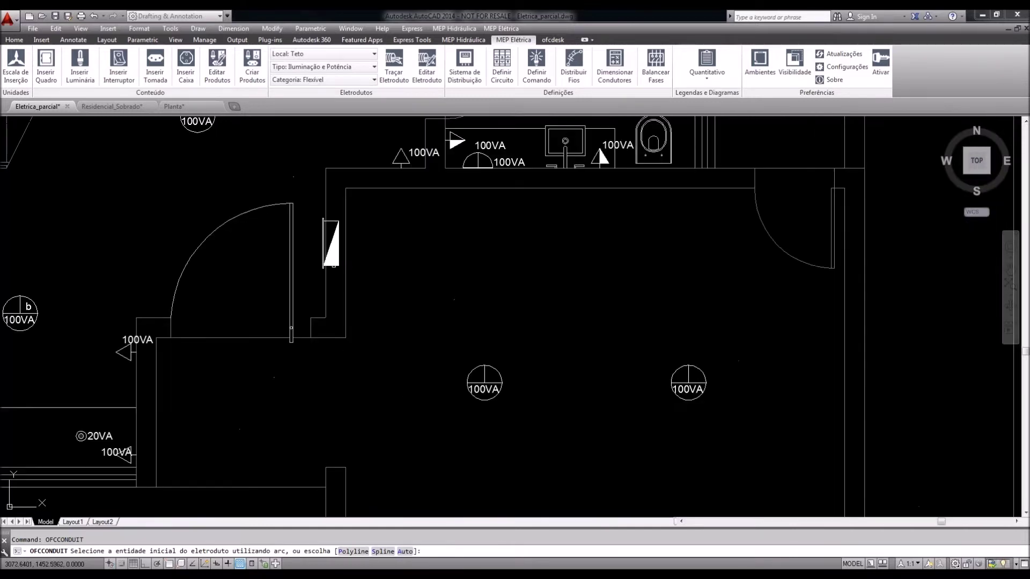
left_click(469, 374)
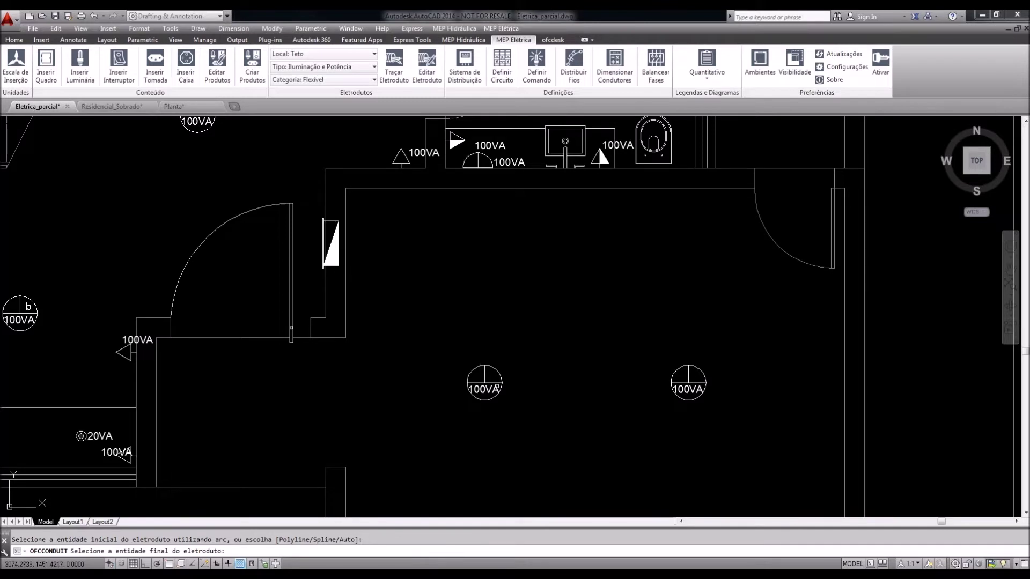
left_click(485, 381)
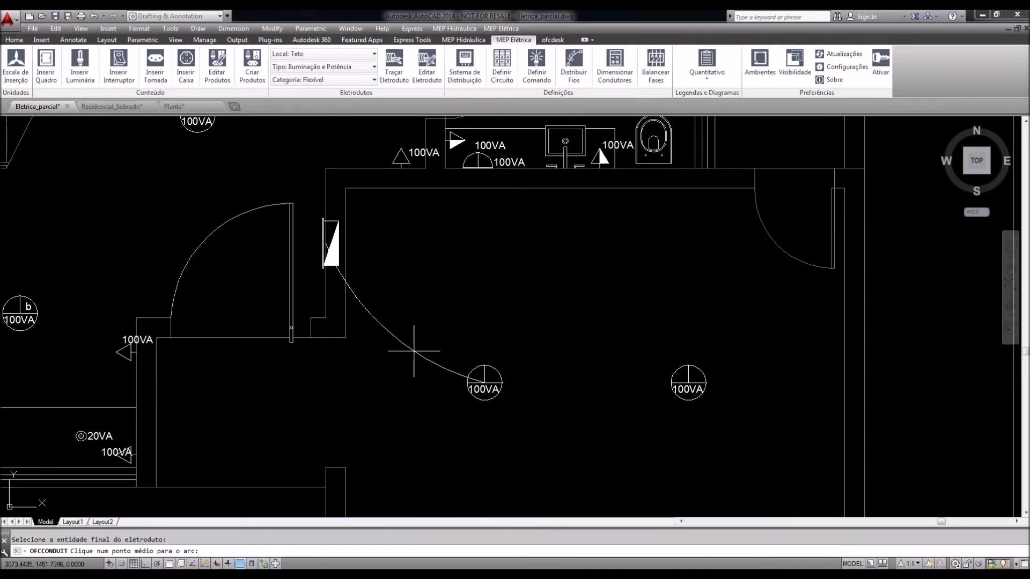
left_click(413, 351)
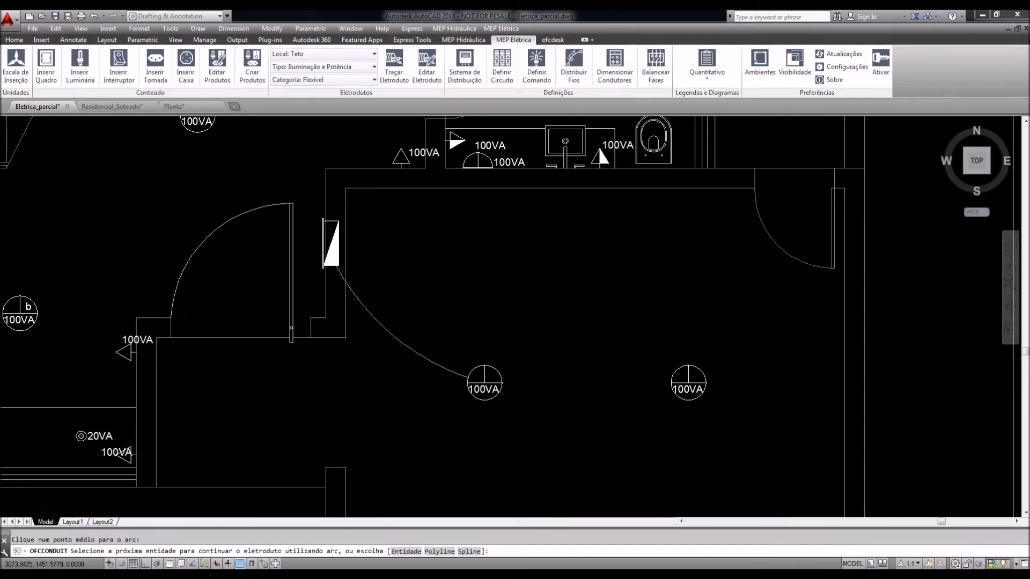
Continue the arc conduit from that luminaire to the second 100VA luminaire in the same room
scroll(472, 384, "up", 4)
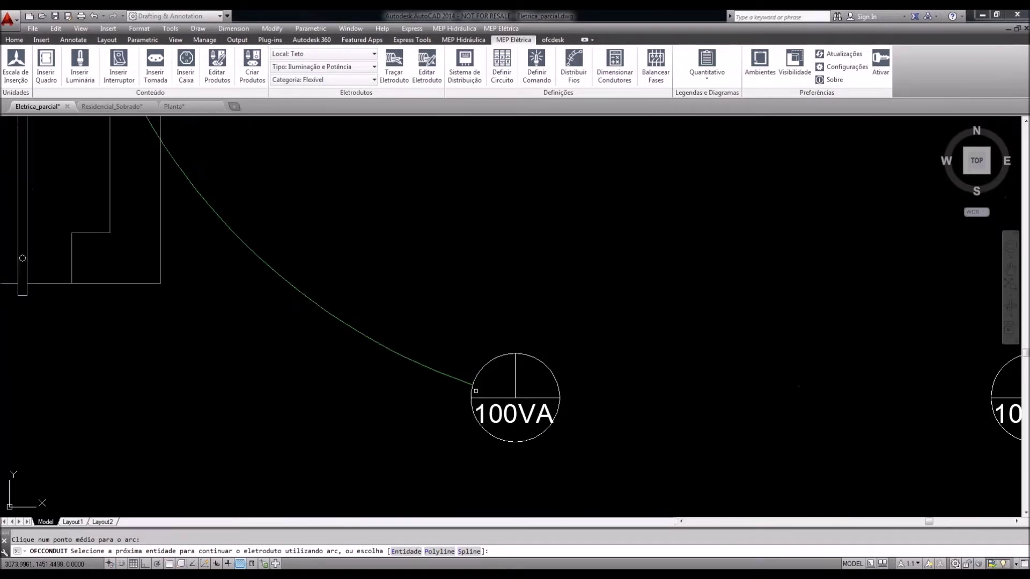
scroll(476, 393, "down", 2)
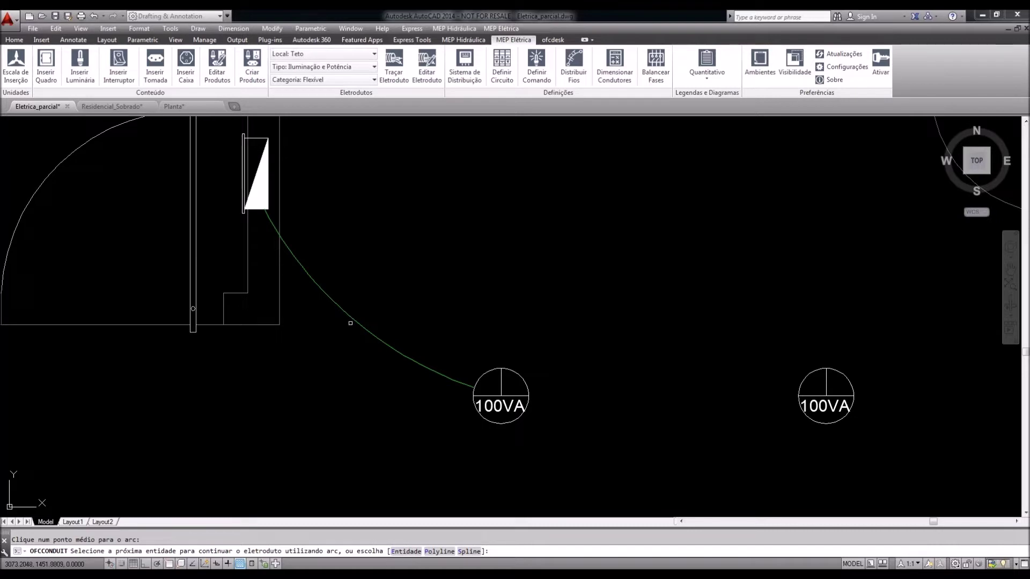
middle_click_drag(505, 330, 480, 328)
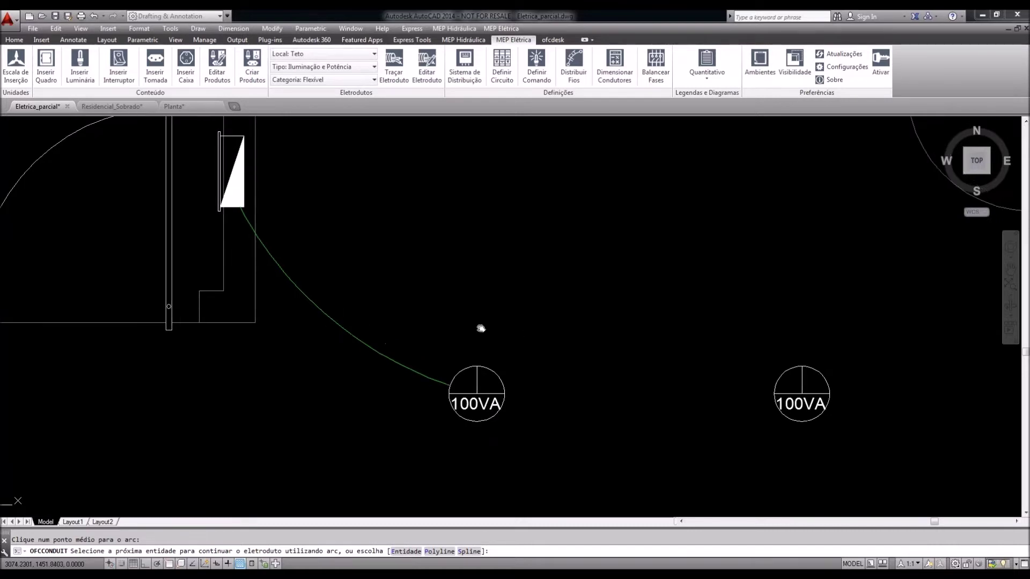
scroll(456, 333, "down", 3)
left_click(671, 371)
left_click(602, 364)
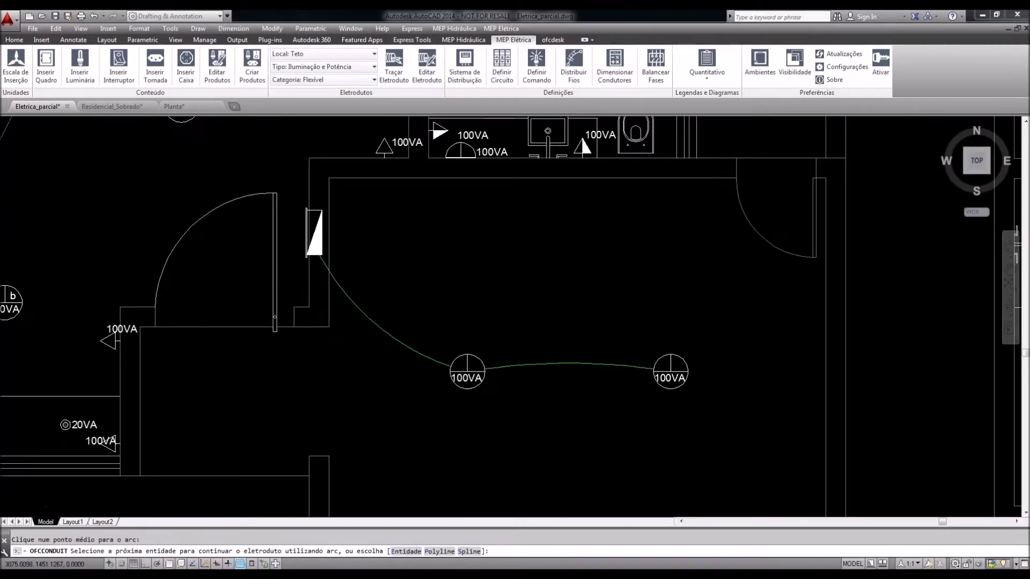
scroll(553, 402, "down", 2)
middle_click_drag(531, 407, 552, 466)
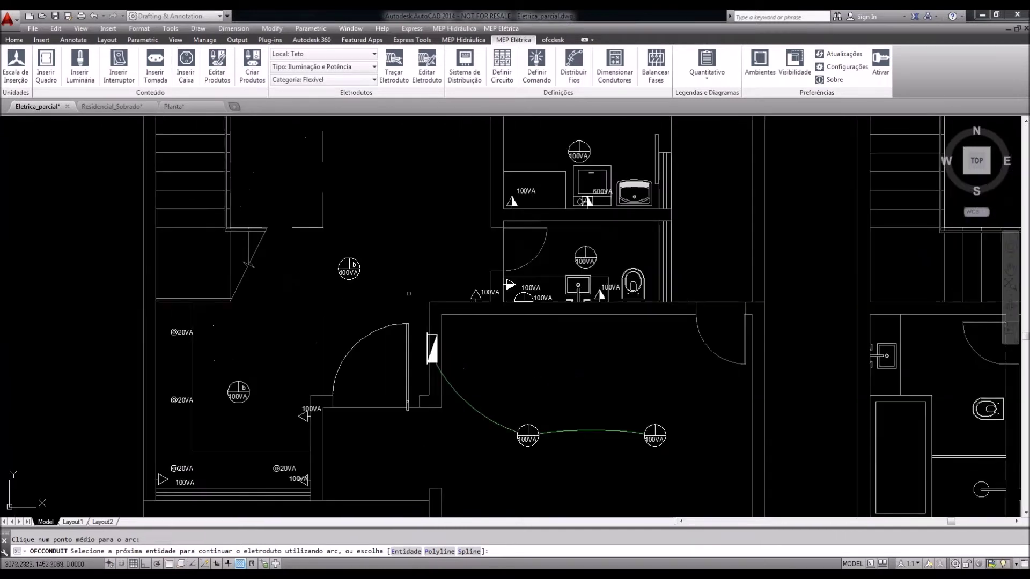
Trace an arc conduit from the panel to the b luminaire in the area with the 20VA fixtures
key("Return")
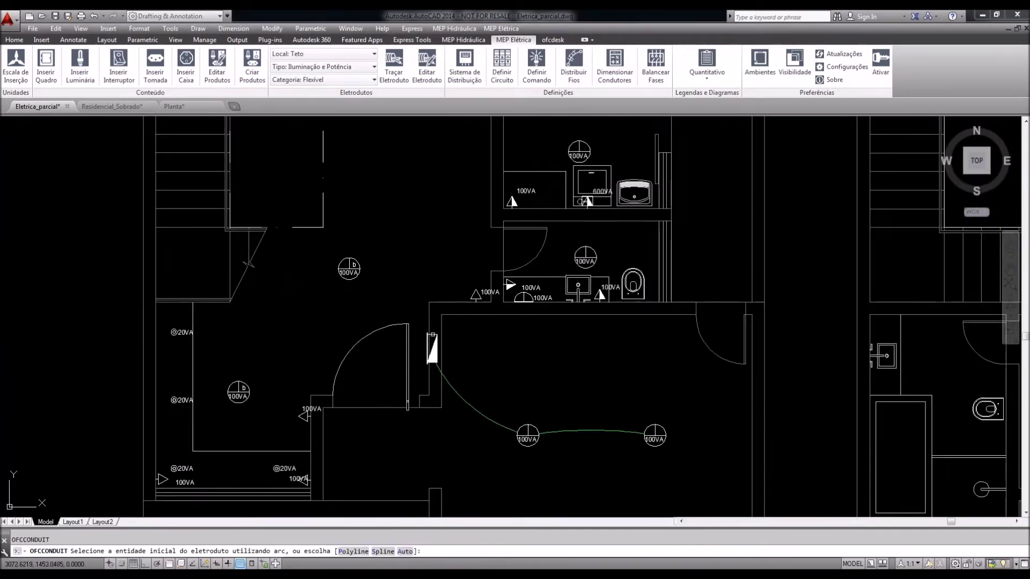
left_click(433, 335)
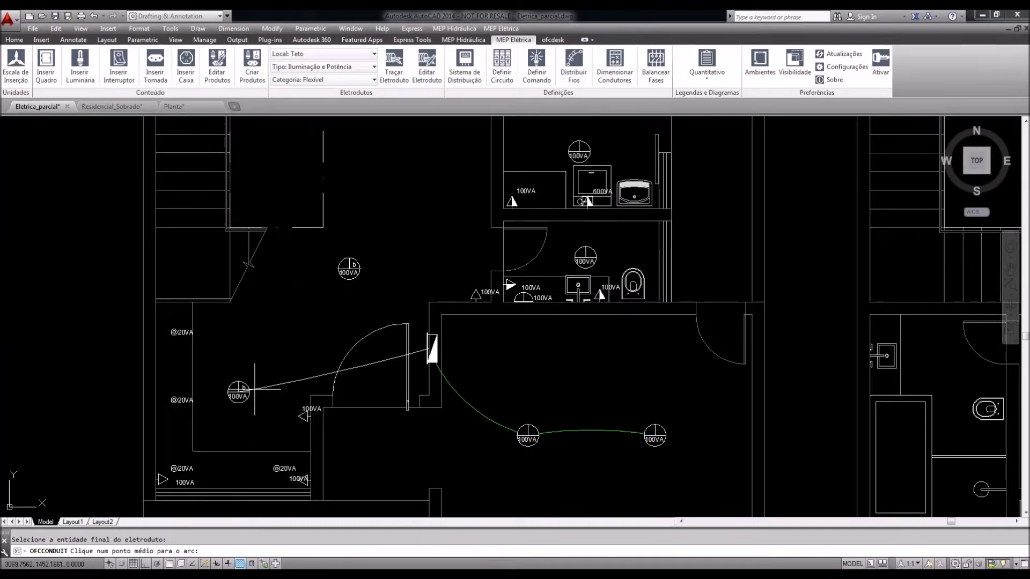
left_click(238, 392)
middle_click_drag(290, 334, 331, 329)
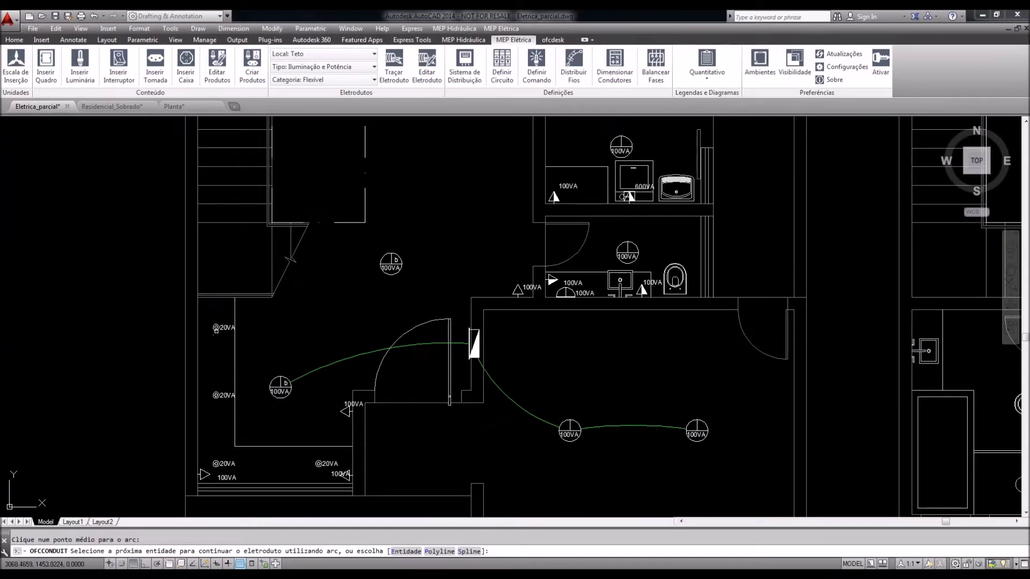
Extend the arc conduit from the b luminaire to the middle 20VA fixture and on to the upper one
left_click(217, 395)
left_click(235, 384)
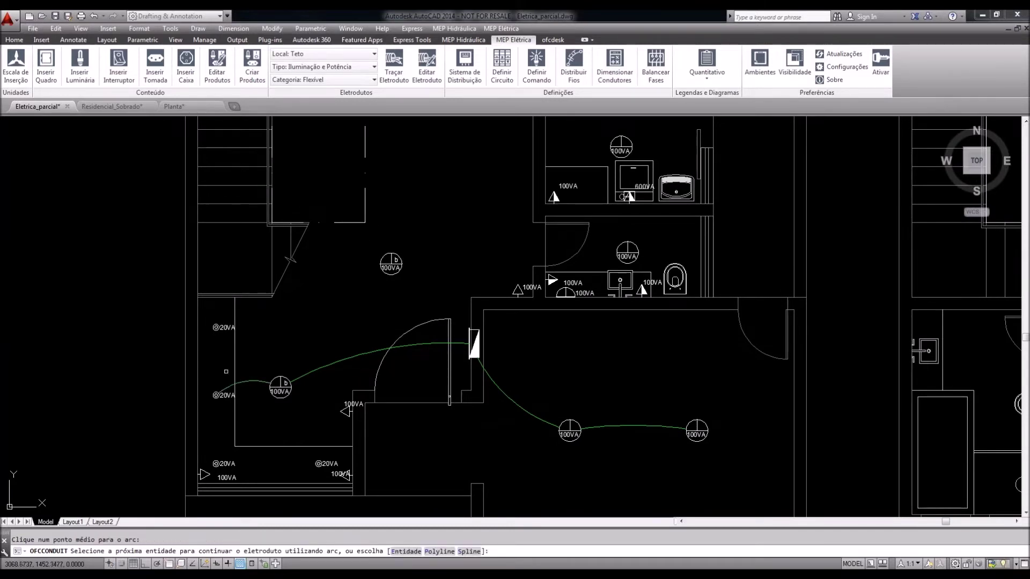
left_click(216, 328)
left_click(223, 347)
middle_click_drag(249, 413, 262, 381)
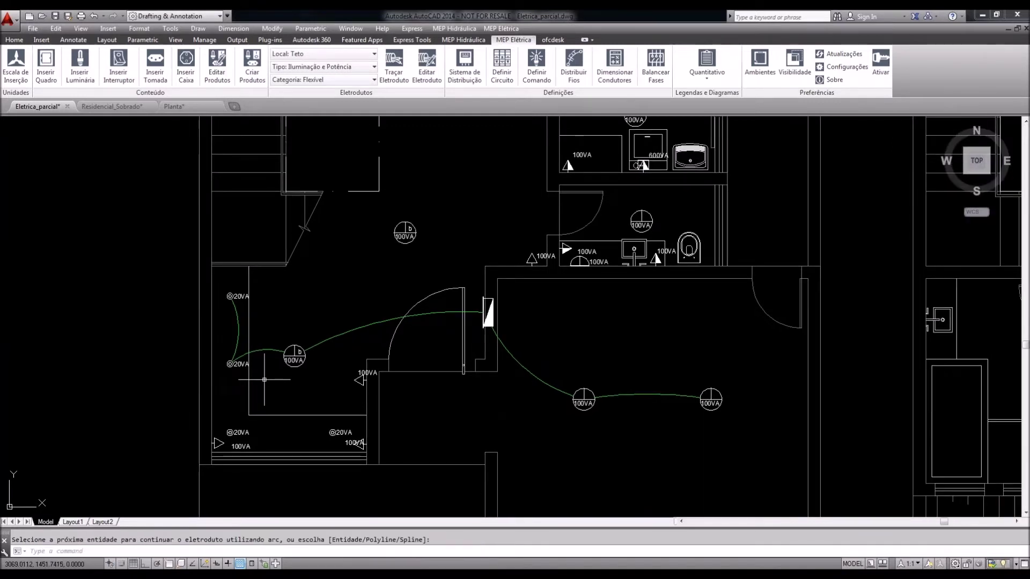
Trace arc conduits from the middle 20VA fixture to the lower corner one and across to the last 20VA fixture
key("Return")
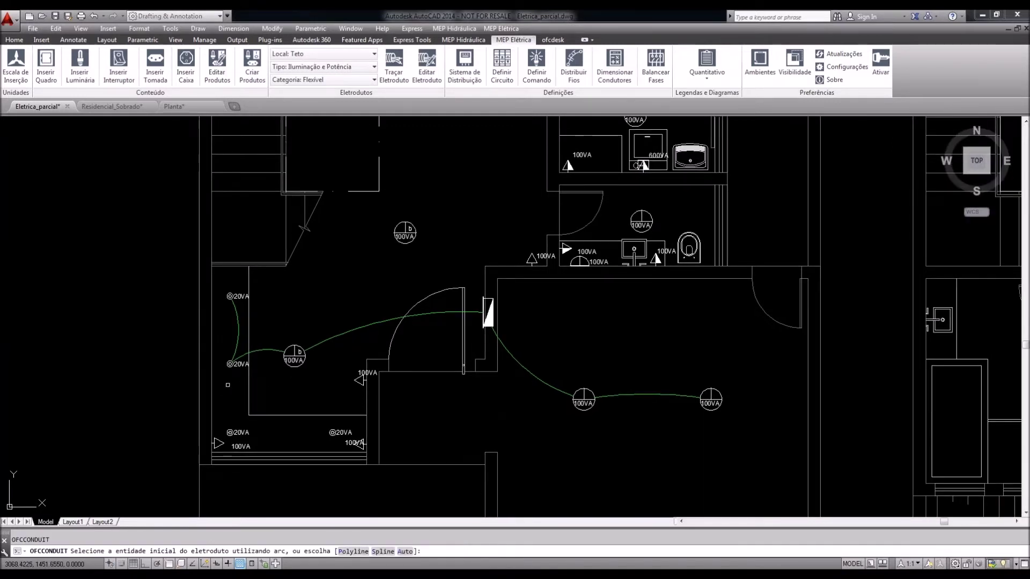
scroll(228, 385, "up", 2)
left_click(231, 355)
left_click(234, 458)
left_click(394, 461)
scroll(298, 386, "down", 2)
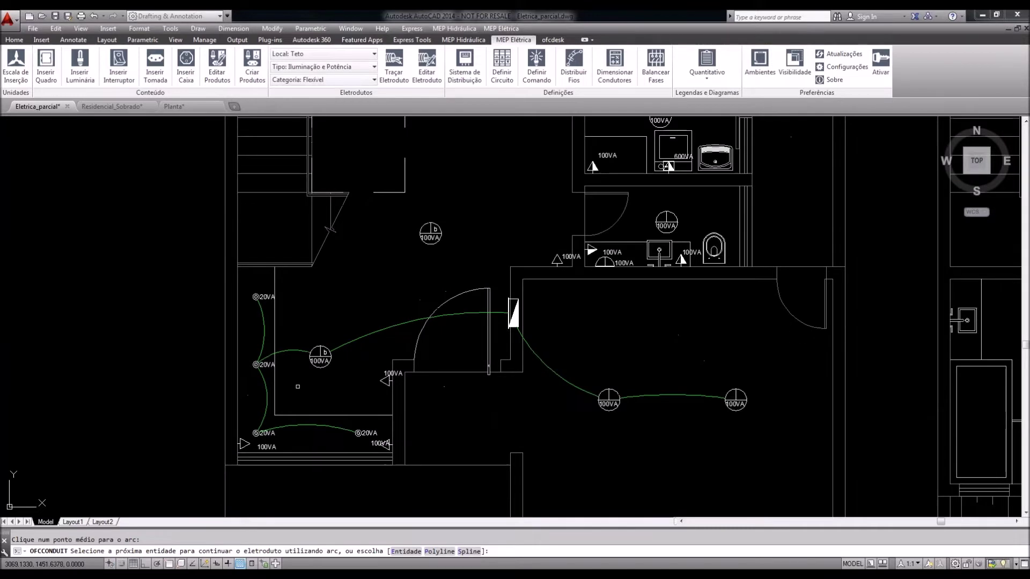
key("Return")
middle_click_drag(397, 404, 387, 416)
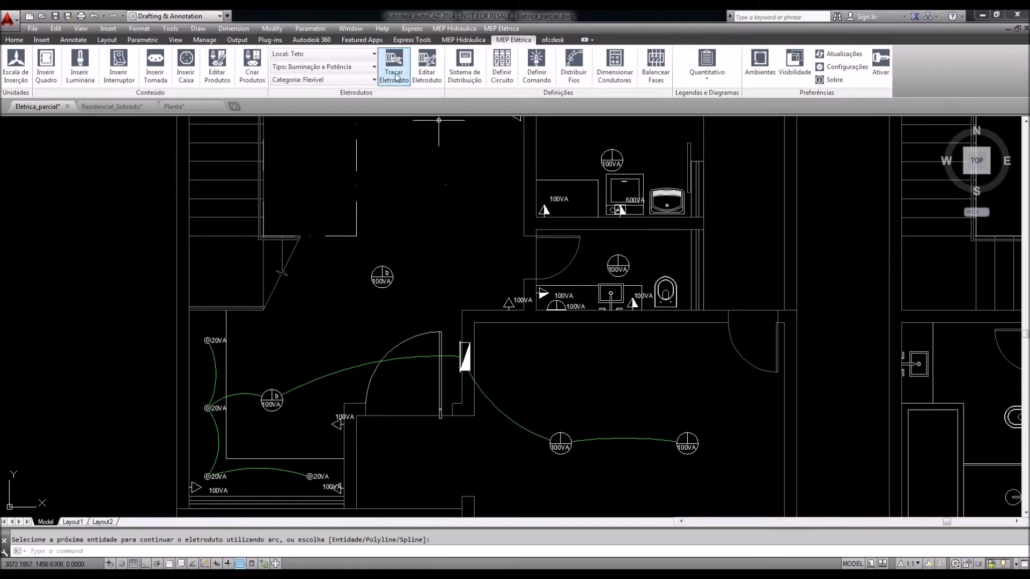
Trace an arc conduit from the panel to the b luminaire below the stairwell opening
left_click(395, 75)
left_click(465, 343)
left_click(386, 288)
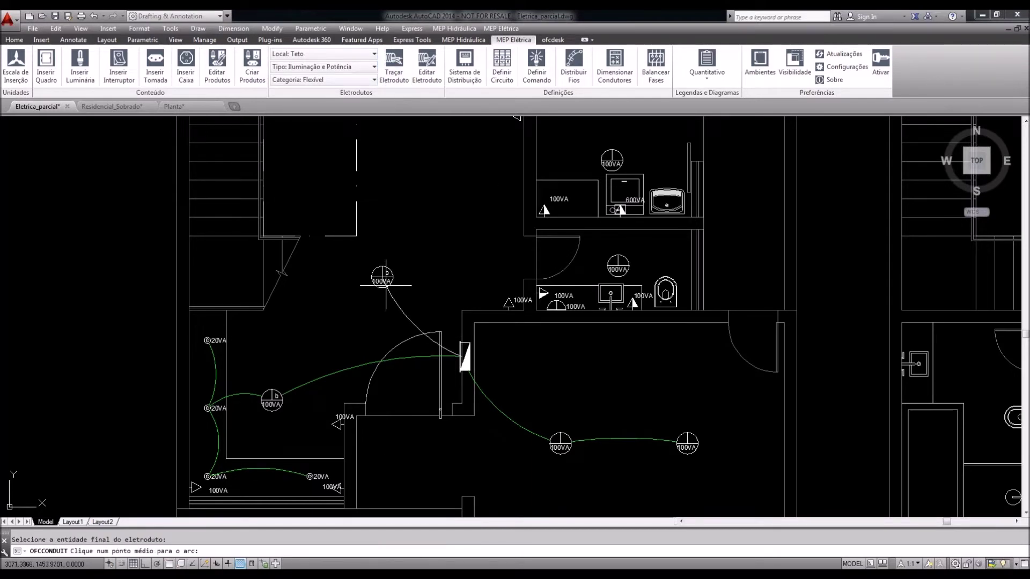
left_click(414, 318)
mouse_move(416, 215)
middle_mouse_down()
mouse_move(420, 336)
mouse_move(423, 308)
middle_mouse_up()
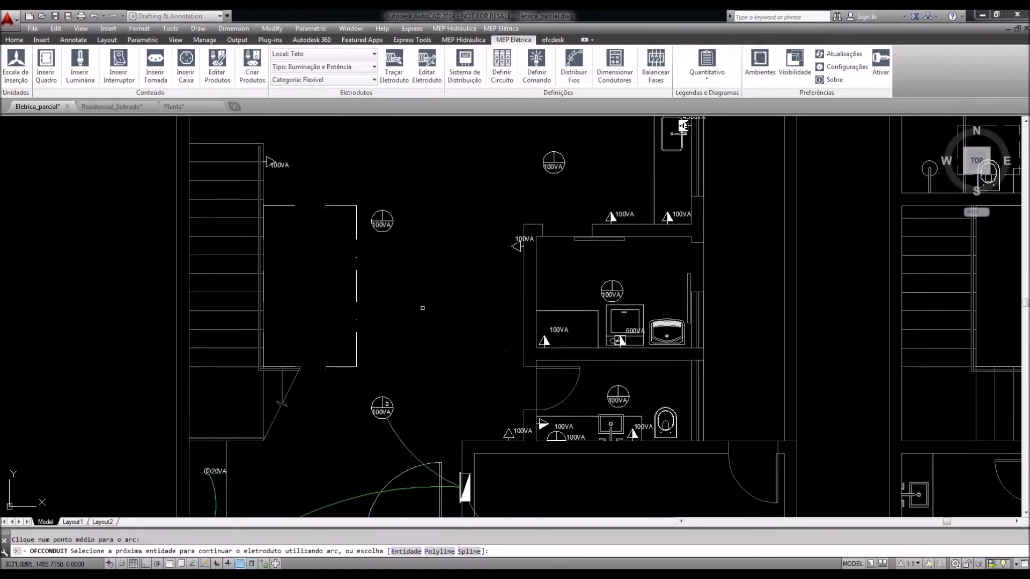
key("Return")
Trace a zigzag conduit with the Polyline option from the b luminaire near the stairs to the upper luminaire in the kitchen
key("Return")
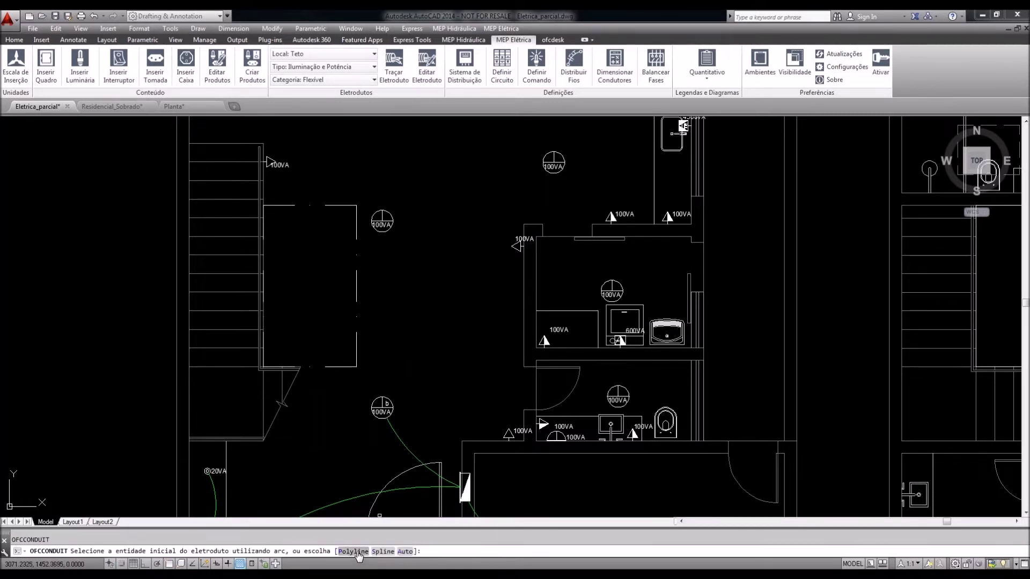
left_click(356, 552)
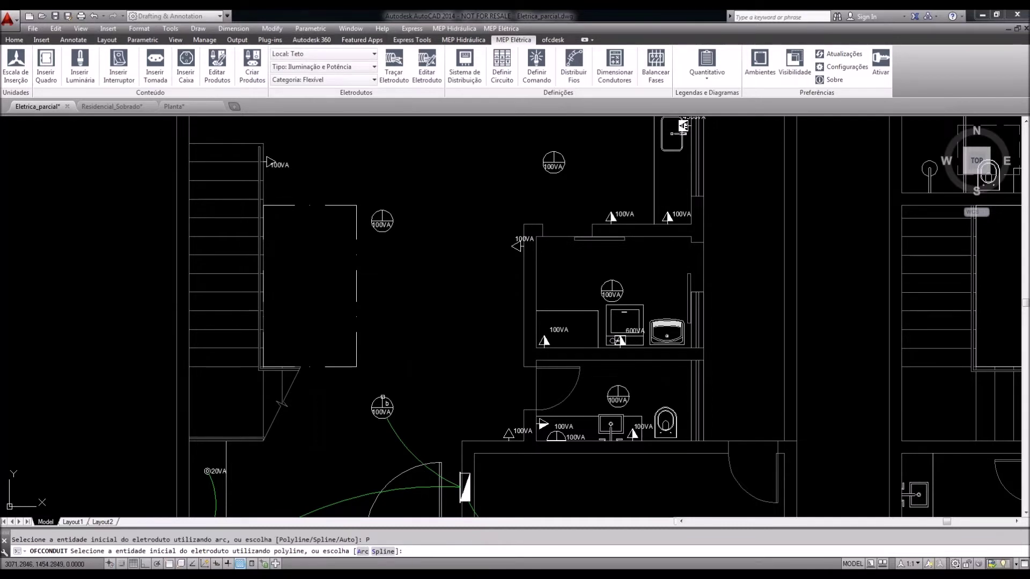
left_click(381, 407)
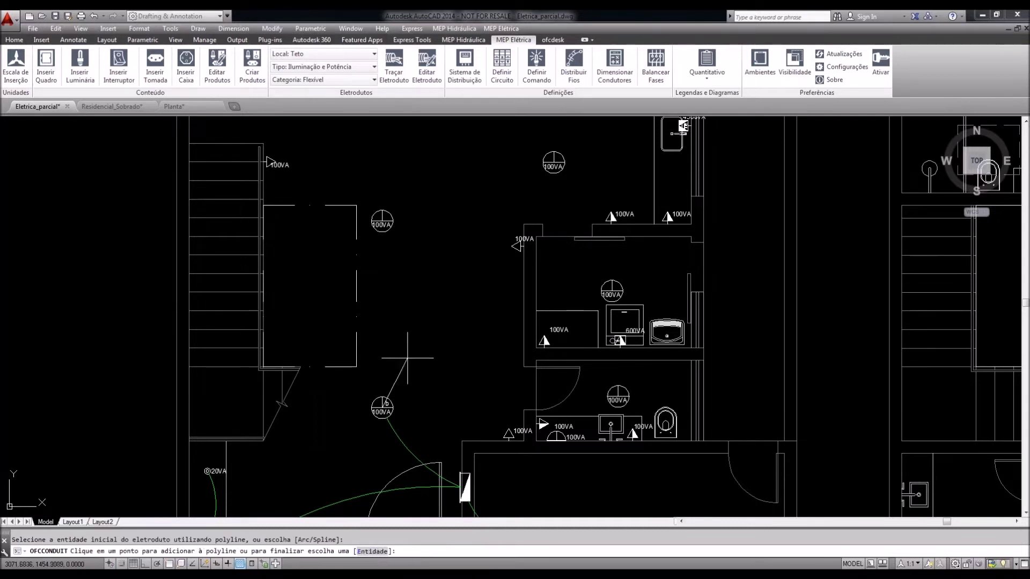
left_click(408, 356)
left_click(373, 338)
left_click(419, 301)
left_click(379, 280)
left_click(420, 262)
left_click(412, 229)
left_click(441, 195)
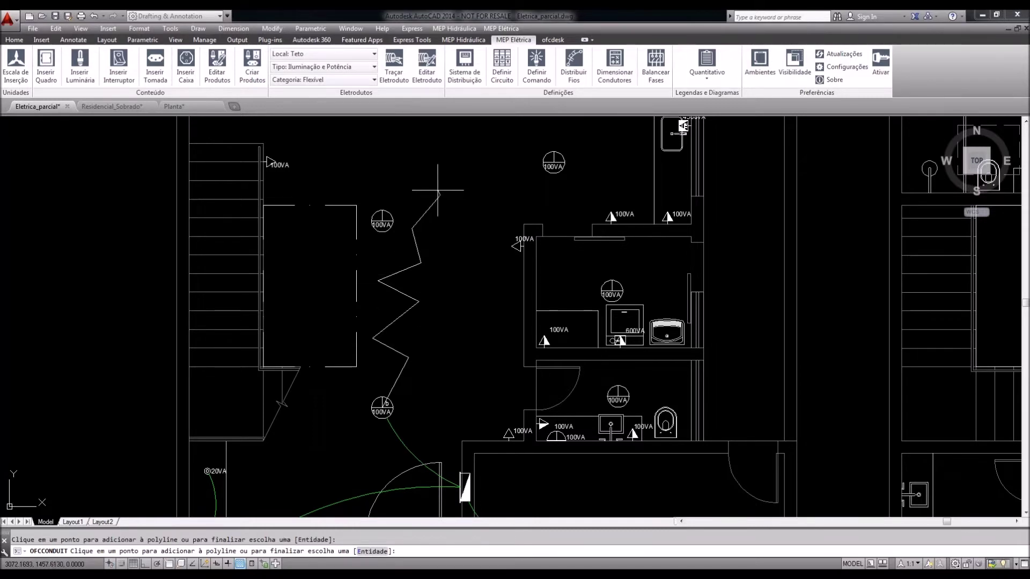
middle_click_drag(407, 173, 396, 278)
left_click(476, 193)
left_click(515, 196)
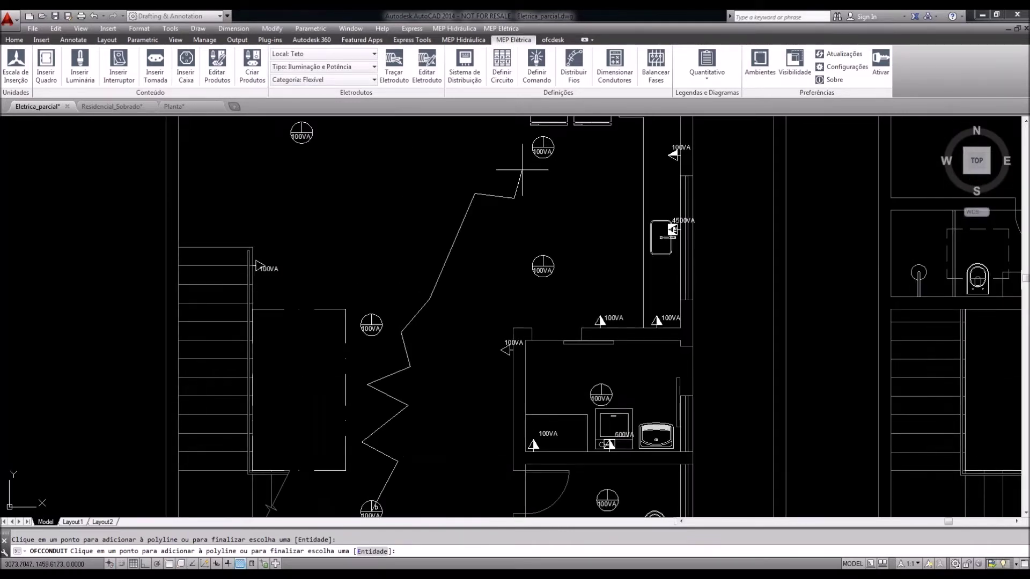
type("E")
key("Return")
left_click(538, 158)
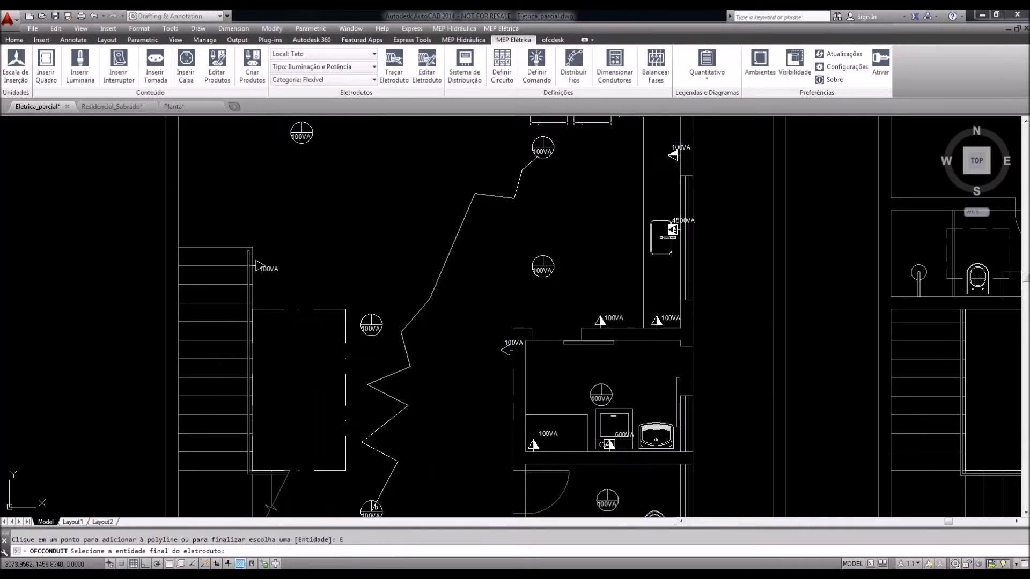
middle_click_drag(448, 380, 450, 375)
key("Escape")
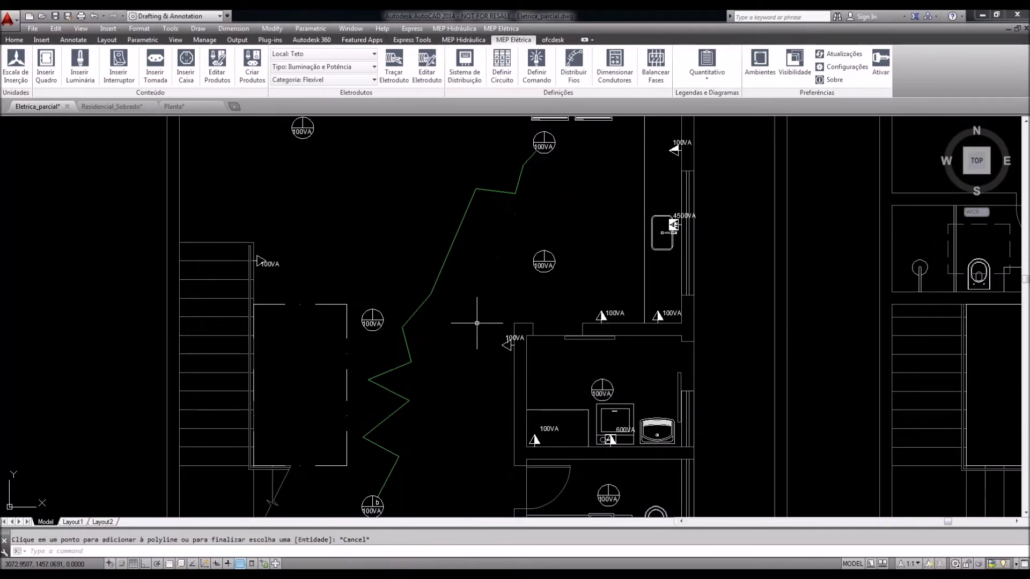
Erase the zigzag polyline conduit between the b luminaire and the kitchen luminaire
middle_click_drag(458, 347, 466, 337)
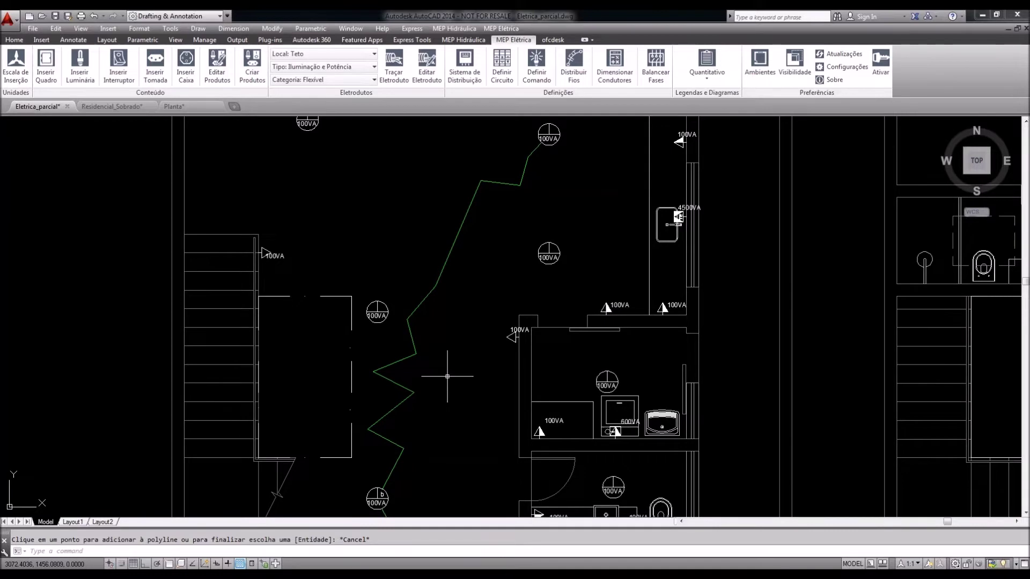
scroll(447, 376, "down", 2)
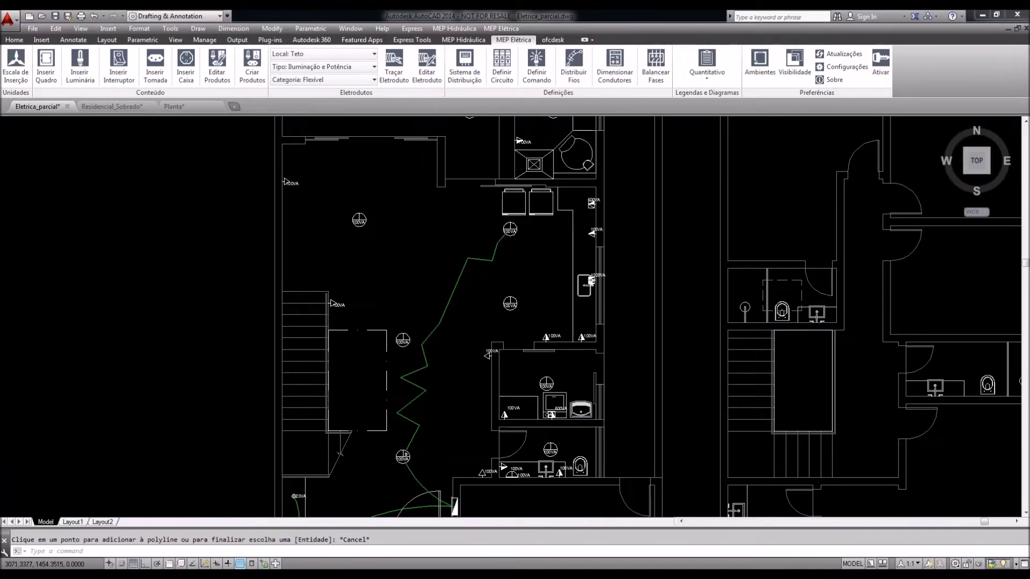
scroll(406, 448, "up", 2)
left_click(417, 435)
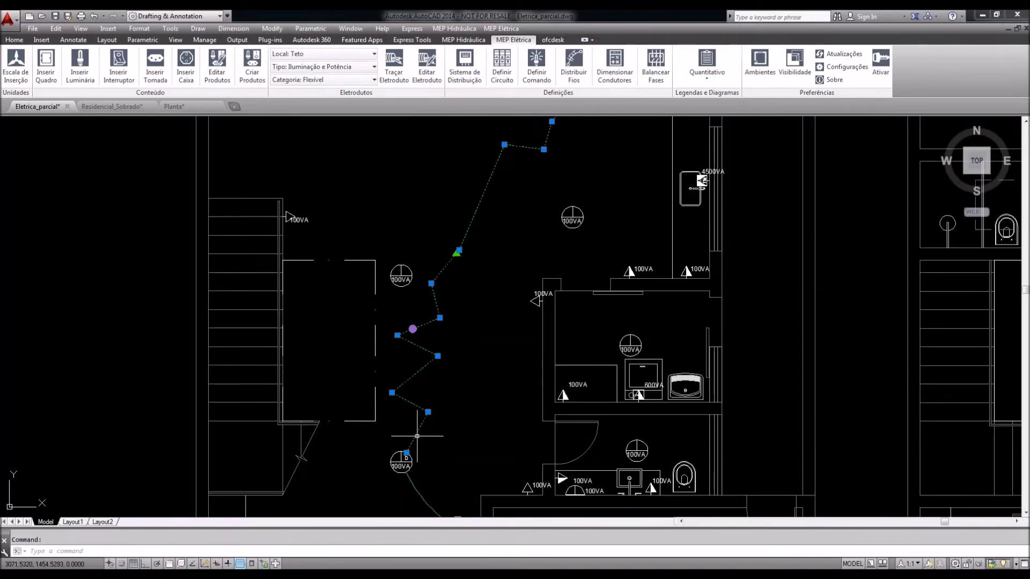
key("Delete")
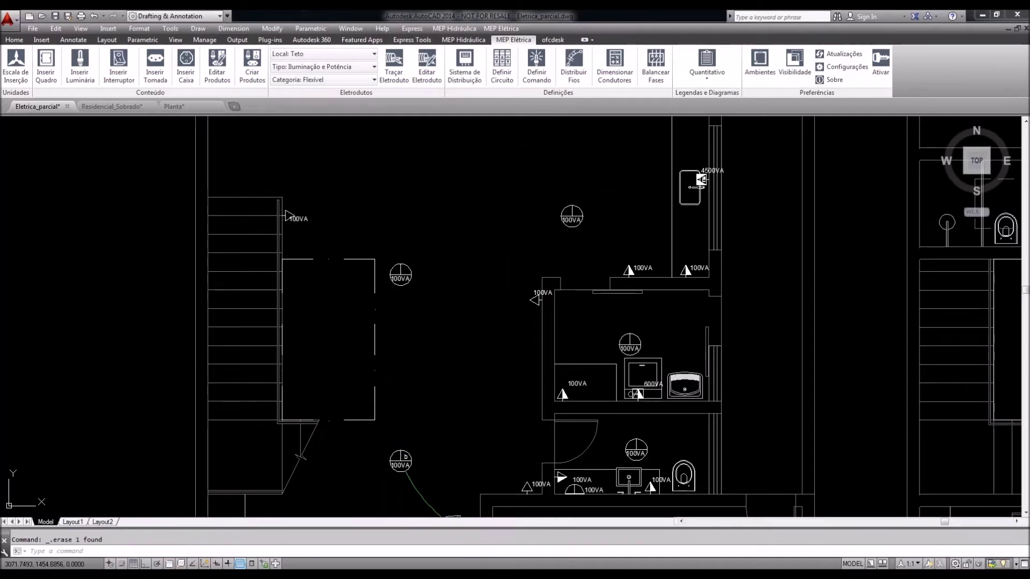
Trace a curved conduit with the Spline option from the b luminaire near the stairs to the upper luminaire in the kitchen
left_click(394, 62)
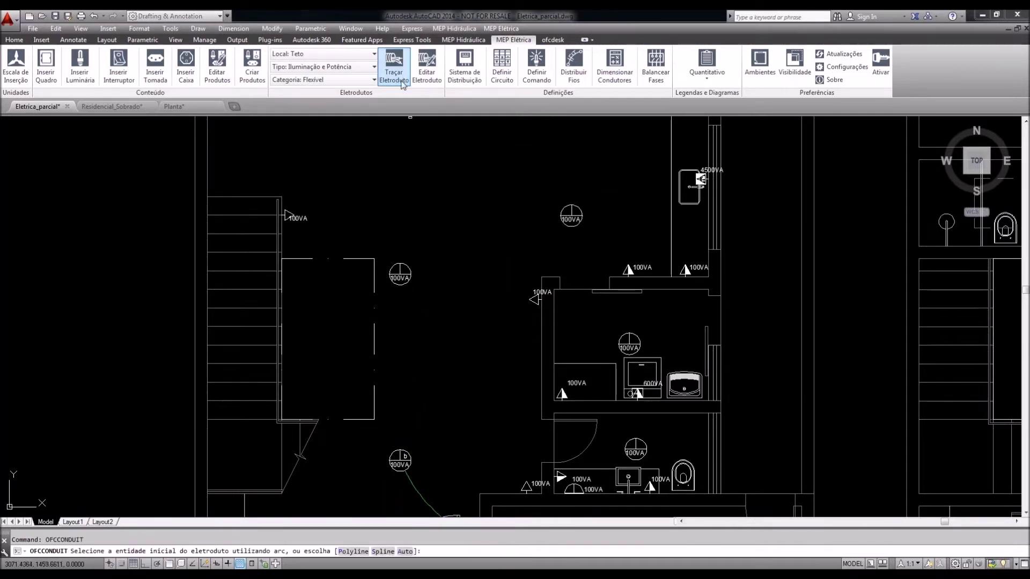
left_click(383, 551)
left_click(400, 451)
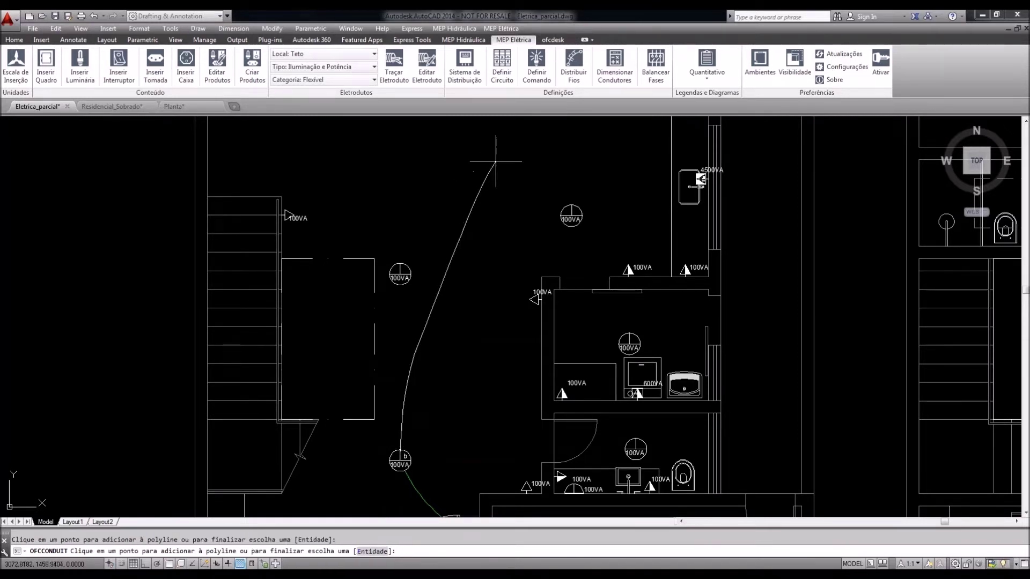
middle_click_drag(495, 160, 478, 246)
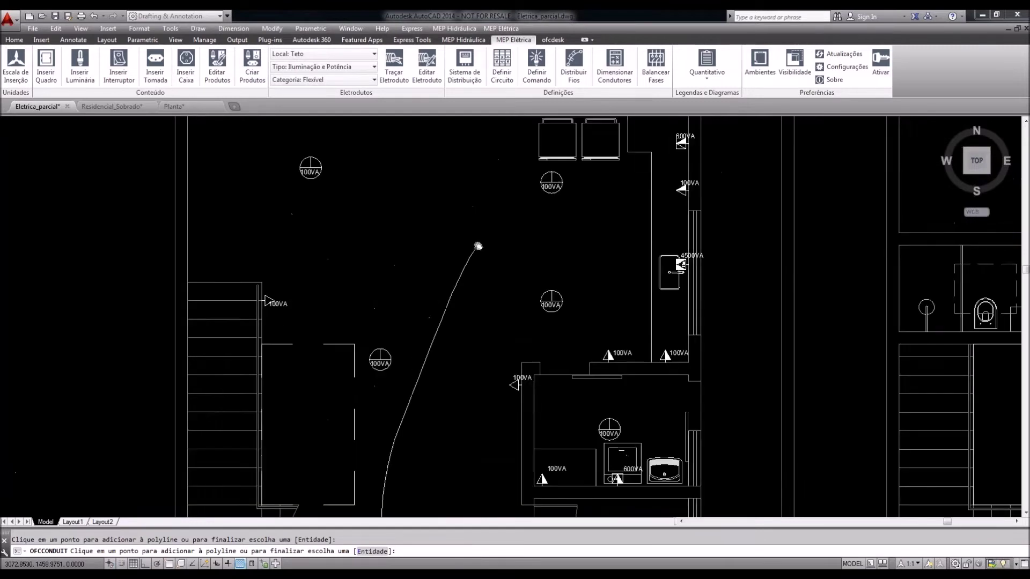
type("e")
key("Return")
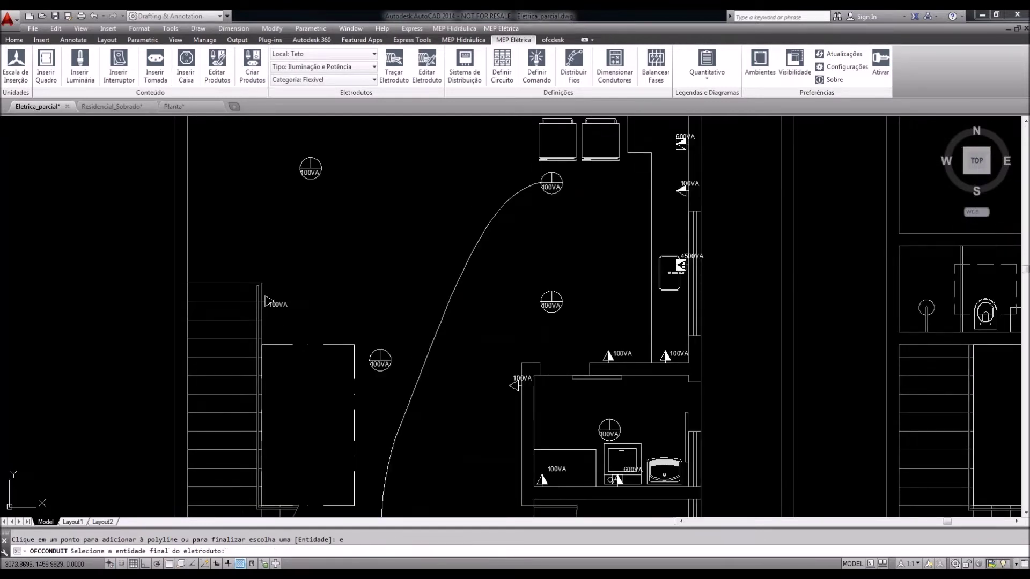
left_click(541, 183)
scroll(516, 236, "down", 2)
key("Return")
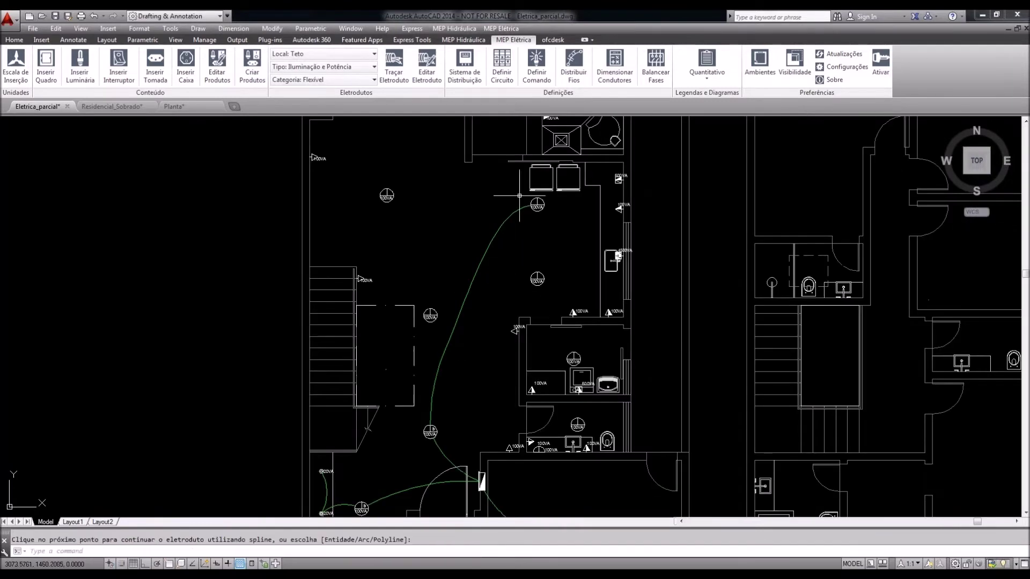
scroll(525, 210, "up", 2)
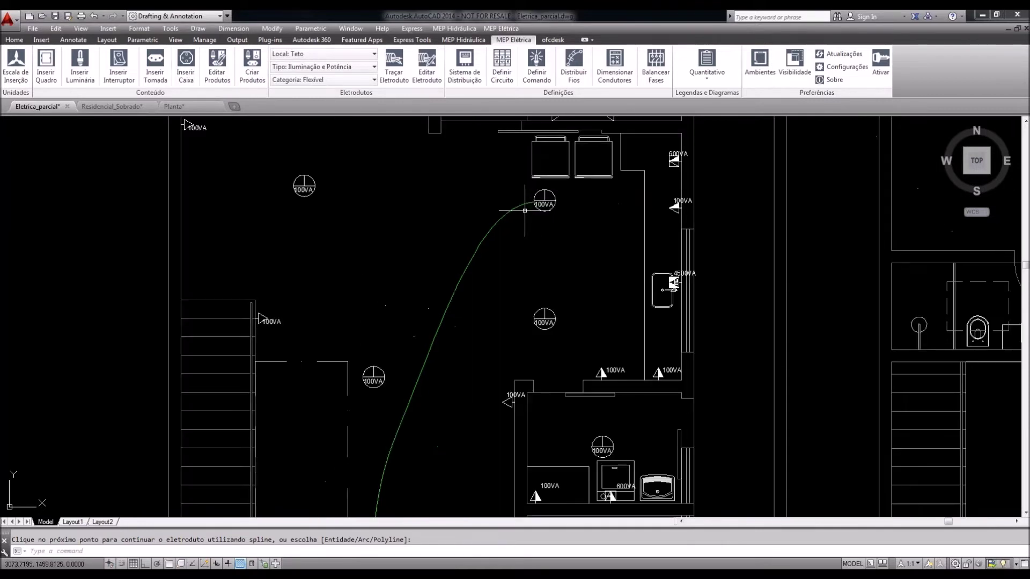
scroll(474, 310, "down", 2)
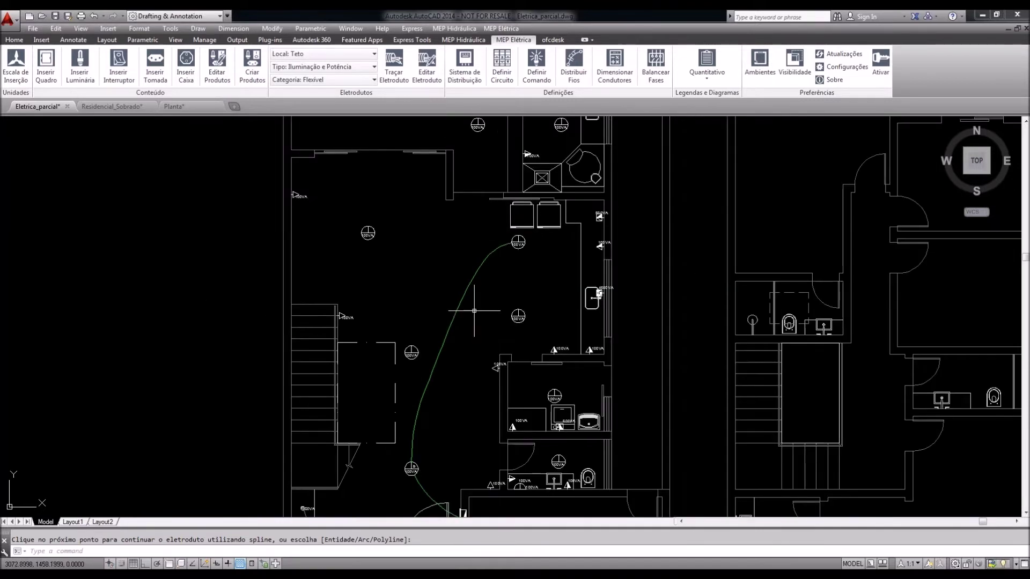
Reshape the spline conduit by stretching its lower middle control point toward the 100VA outlet on the wall below the kitchen
middle_click_drag(475, 310, 476, 306)
left_click(436, 362)
left_click(436, 361)
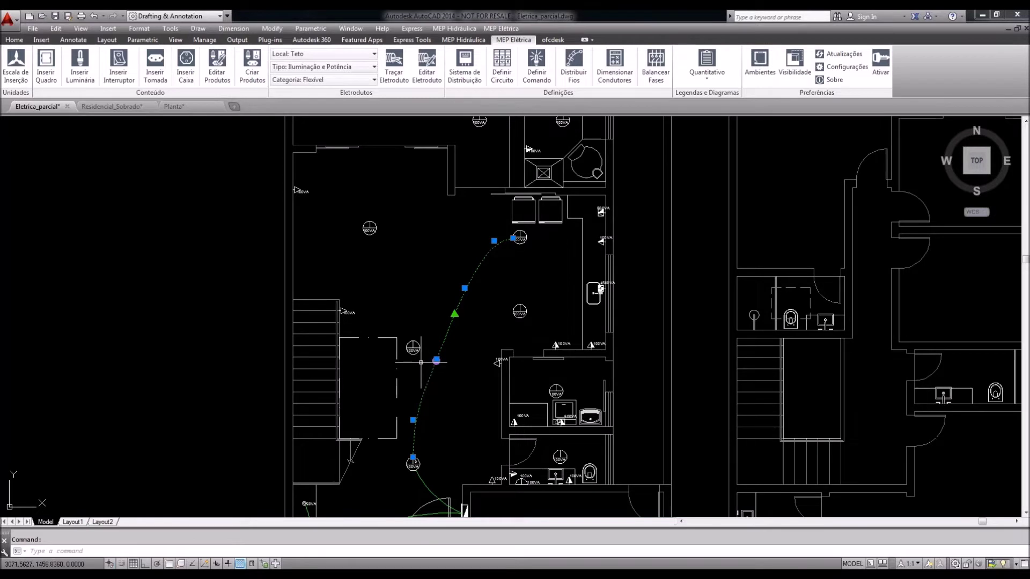
scroll(435, 354, "up", 2)
left_click(527, 164)
left_click(507, 155)
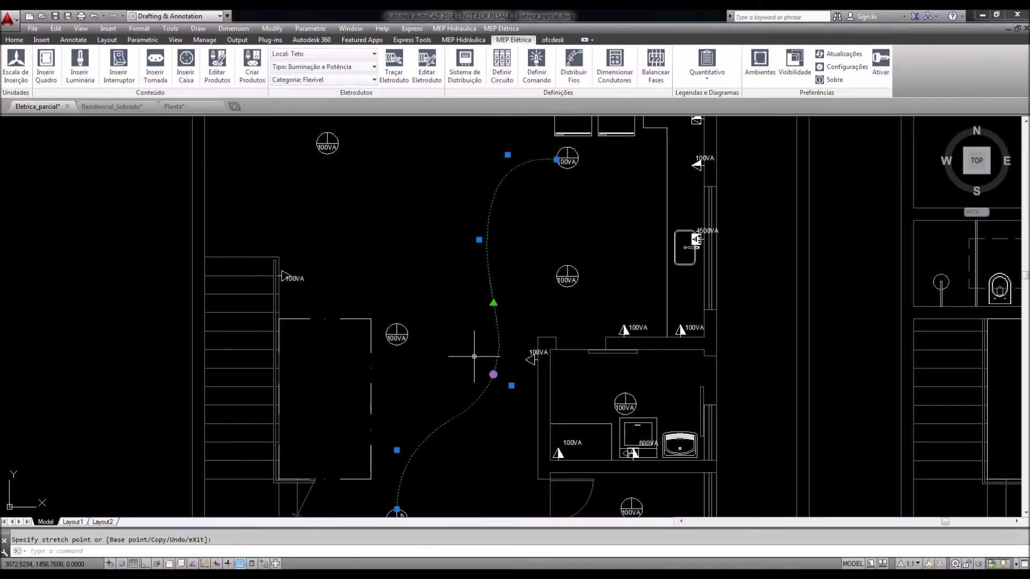
middle_click_drag(474, 352, 474, 323)
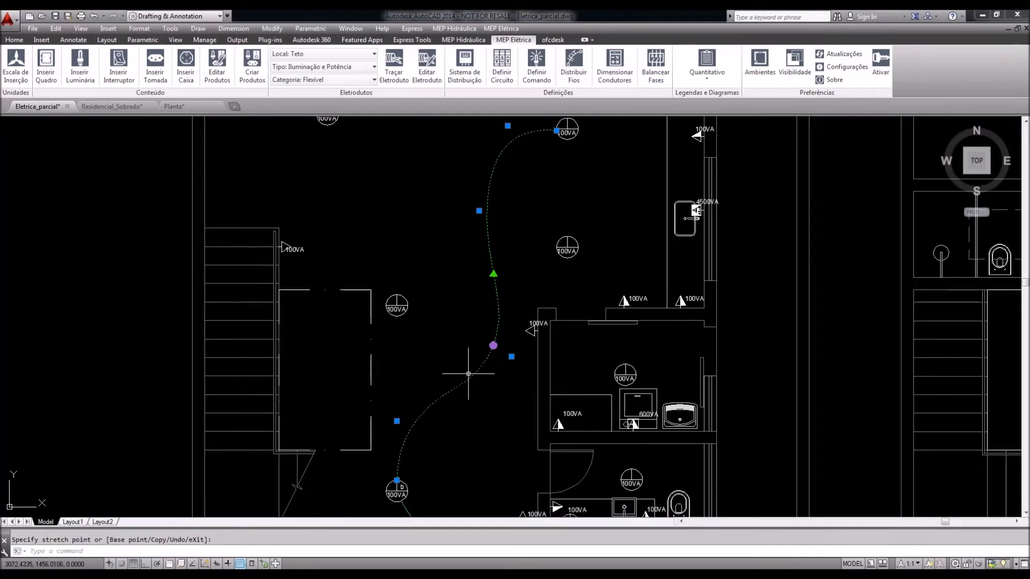
Erase the reshaped spline conduit between the b luminaire and the upper kitchen luminaire
key("Escape")
middle_click_drag(478, 366, 471, 356)
scroll(470, 356, "down", 2)
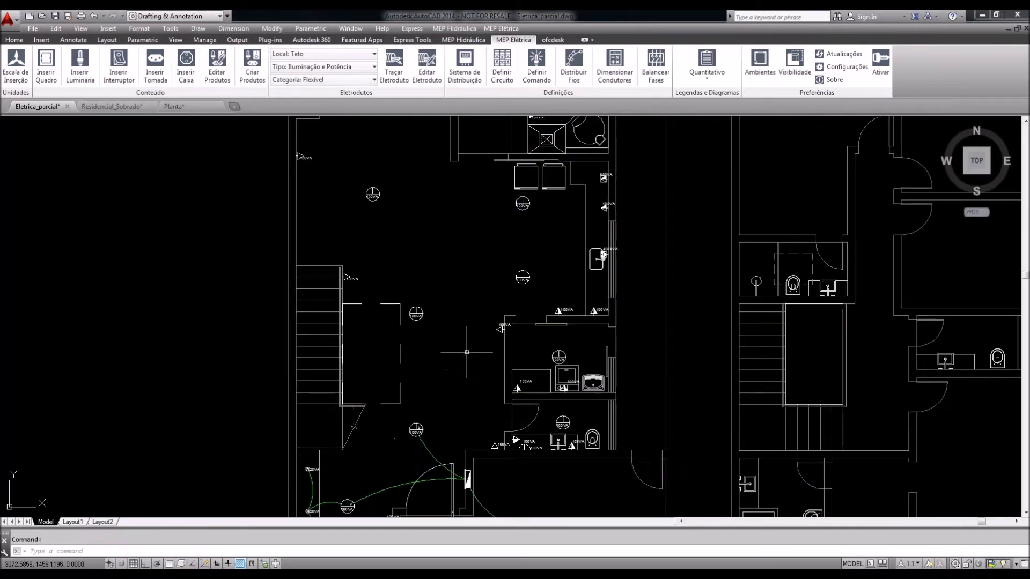
Draw a flexible ceiling conduit as an arc between the two 100VA hall lights beside the staircase
key("Delete")
middle_click_drag(458, 363, 454, 346)
left_click(394, 67)
left_click(412, 409)
left_click(412, 297)
left_click(422, 354)
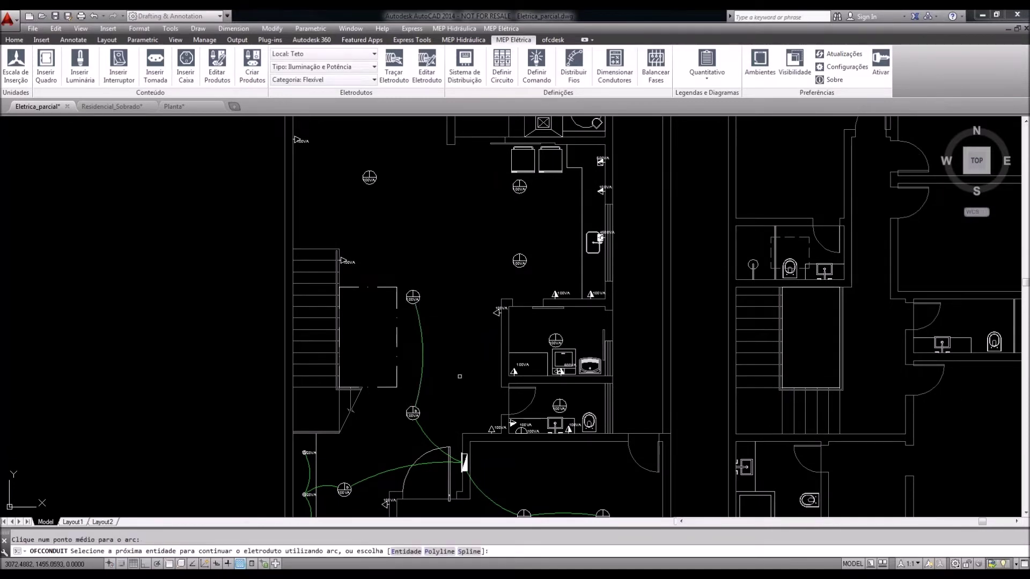
middle_click_drag(460, 377, 447, 364)
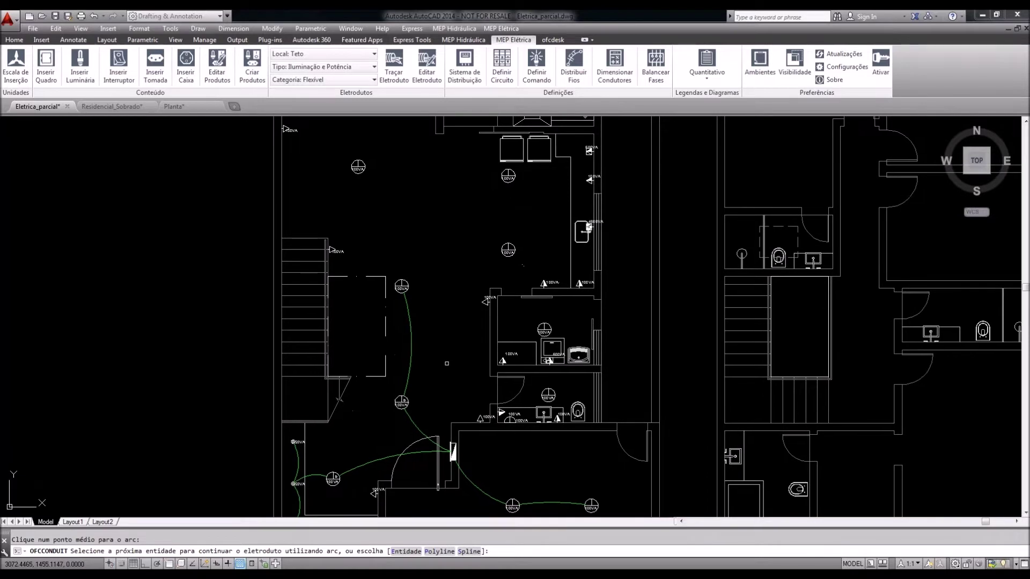
key("Return")
Draw a spline ceiling conduit from the distribution board up through the hall to the lower 100VA kitchen light
key("Return")
left_click(382, 553)
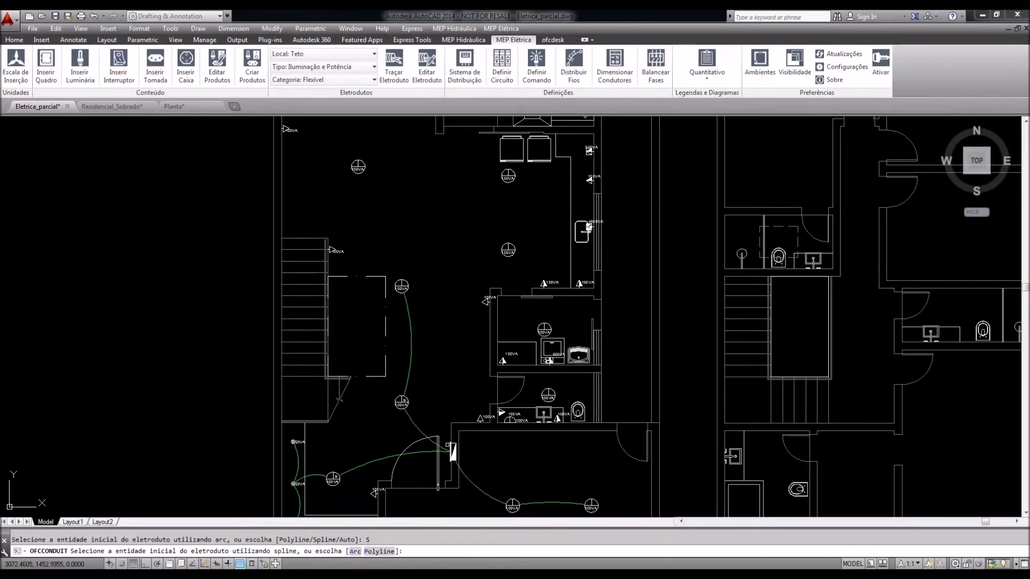
scroll(448, 444, "up", 2)
left_click(379, 551)
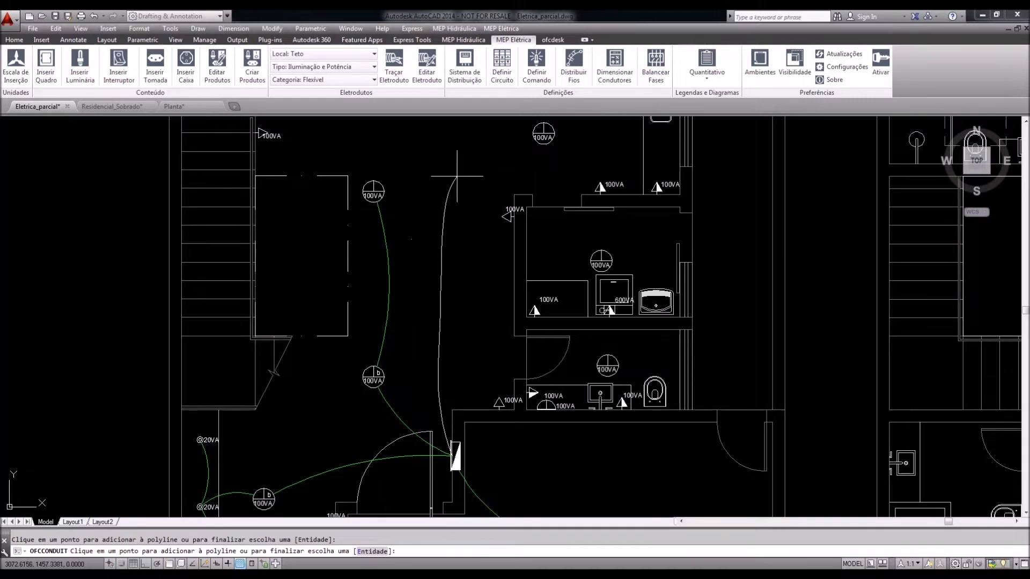
middle_click_drag(457, 176, 435, 307)
type("e")
key("Return")
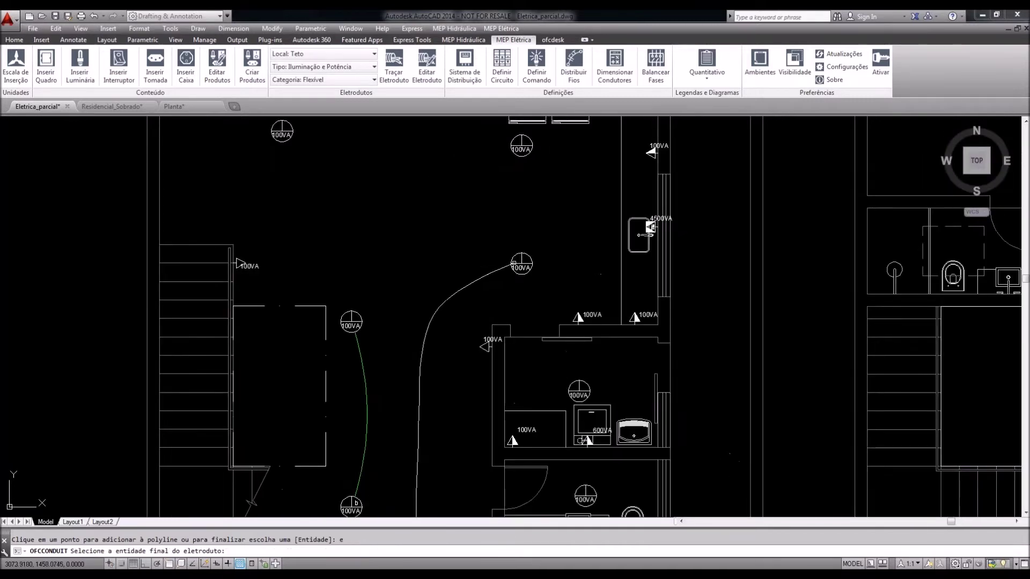
left_click(521, 265)
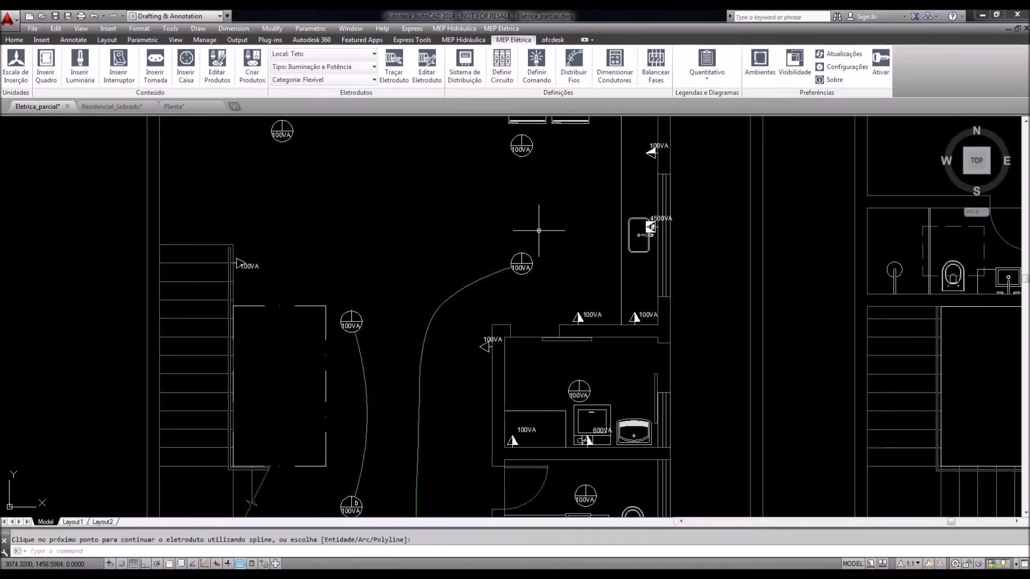
Draw arc conduits from the lower kitchen light to the upper kitchen light and on to the living room light
middle_click_drag(539, 230, 525, 288)
key("Return")
left_click(506, 309)
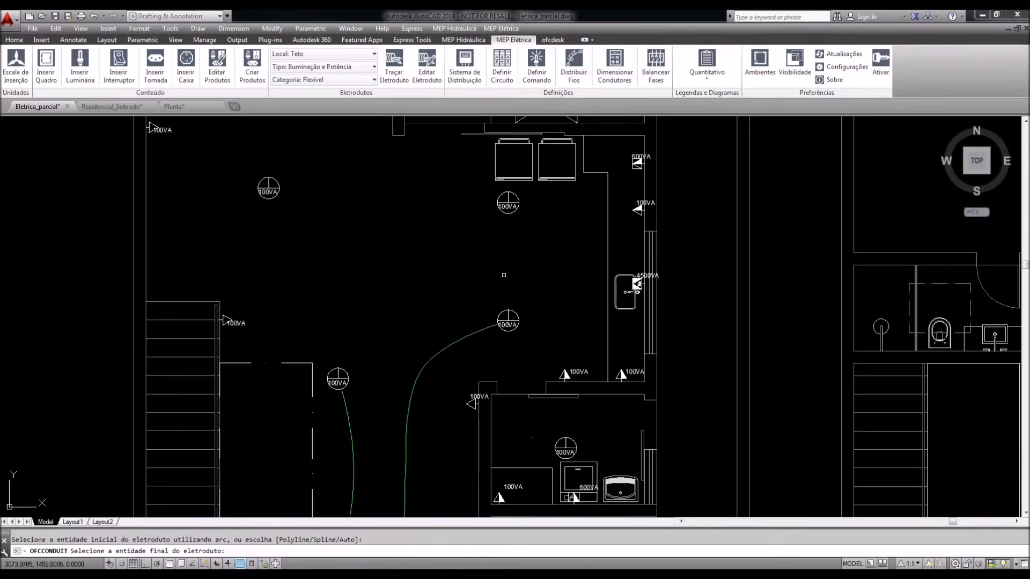
left_click(506, 214)
left_click(500, 230)
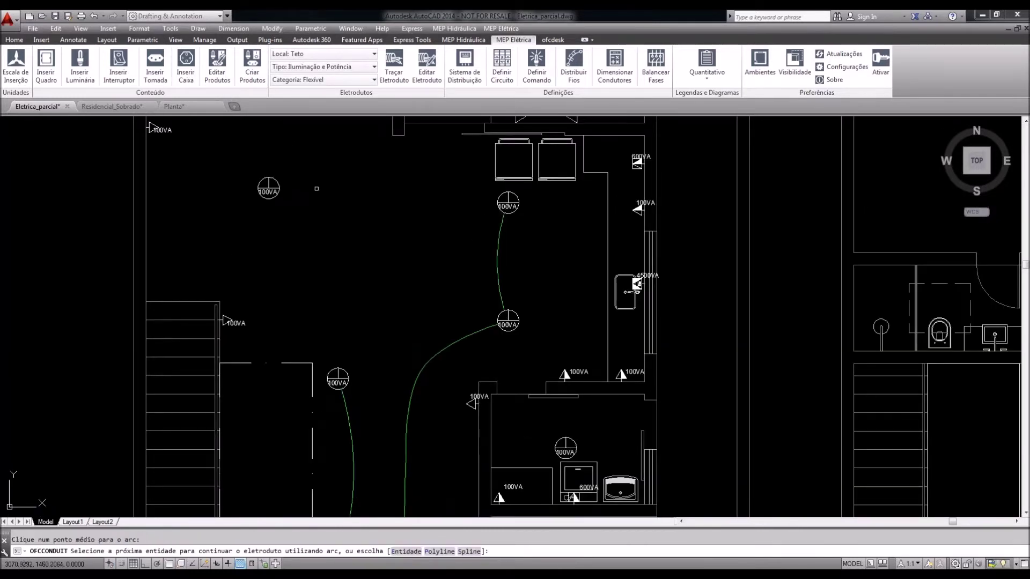
left_click(280, 187)
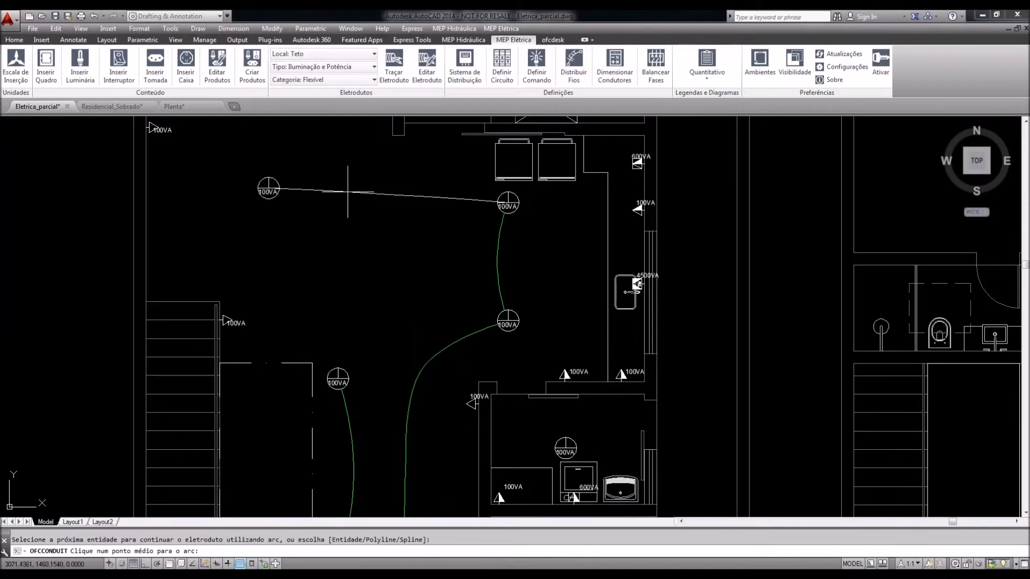
left_click(390, 194)
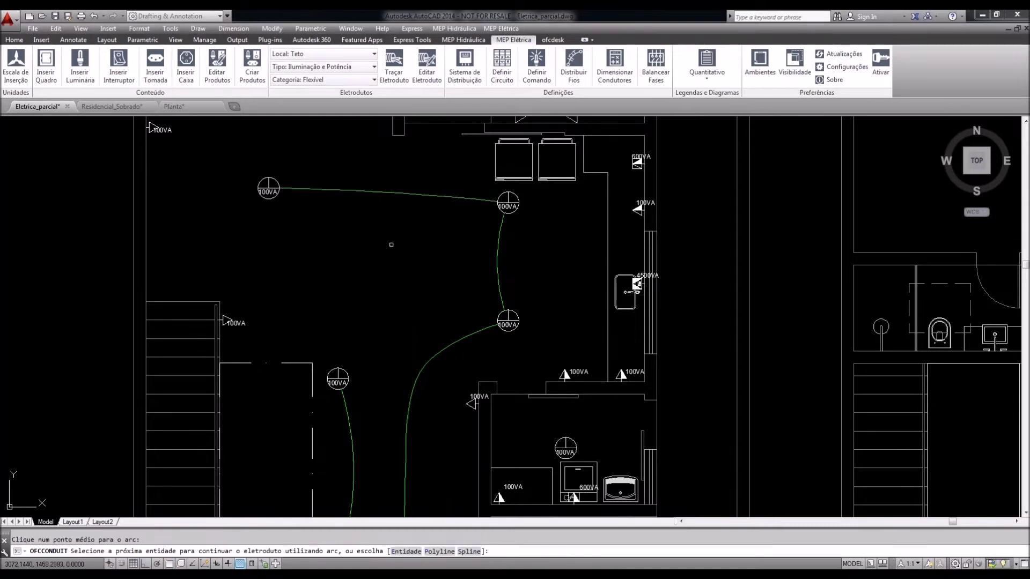
scroll(391, 245, "down", 2)
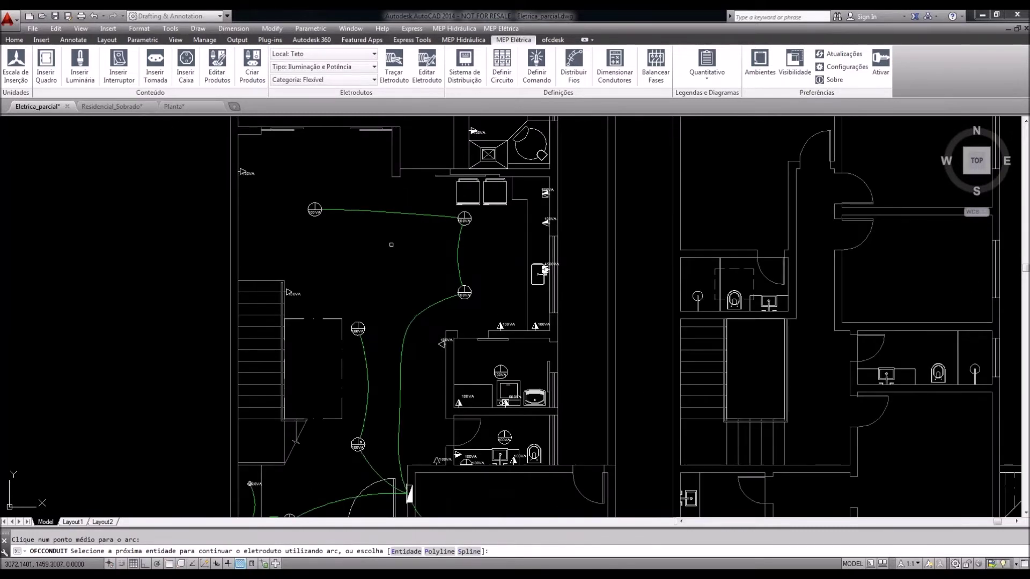
key("Return")
Draw arc conduits from the distribution board to the bathroom ceiling light and on to the laundry light
middle_click_drag(383, 501, 394, 412)
middle_click_drag(395, 412, 393, 418)
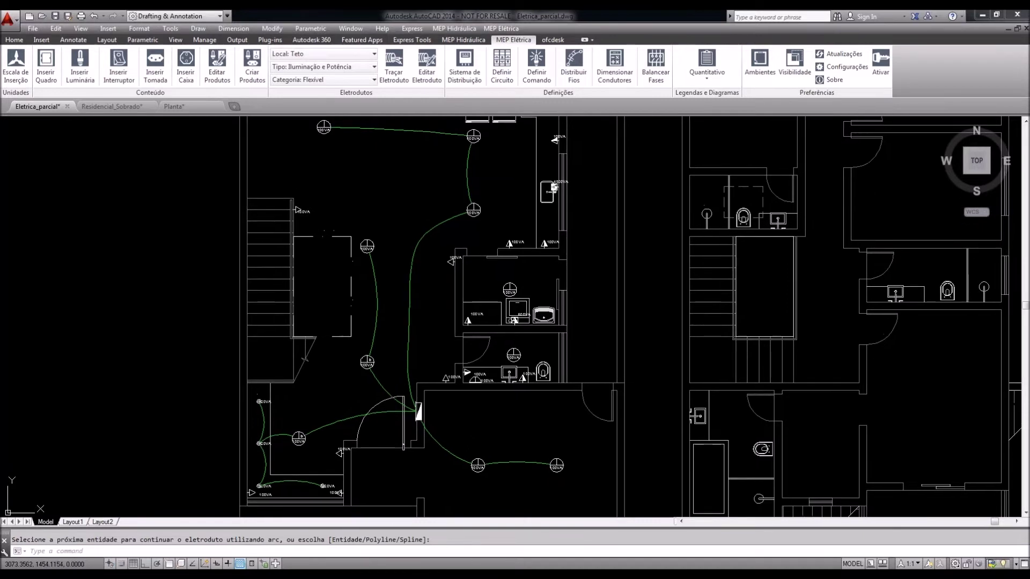
scroll(452, 381, "up", 2)
key("Return")
left_click(398, 430)
left_click(549, 340)
left_click(453, 349)
key("Return")
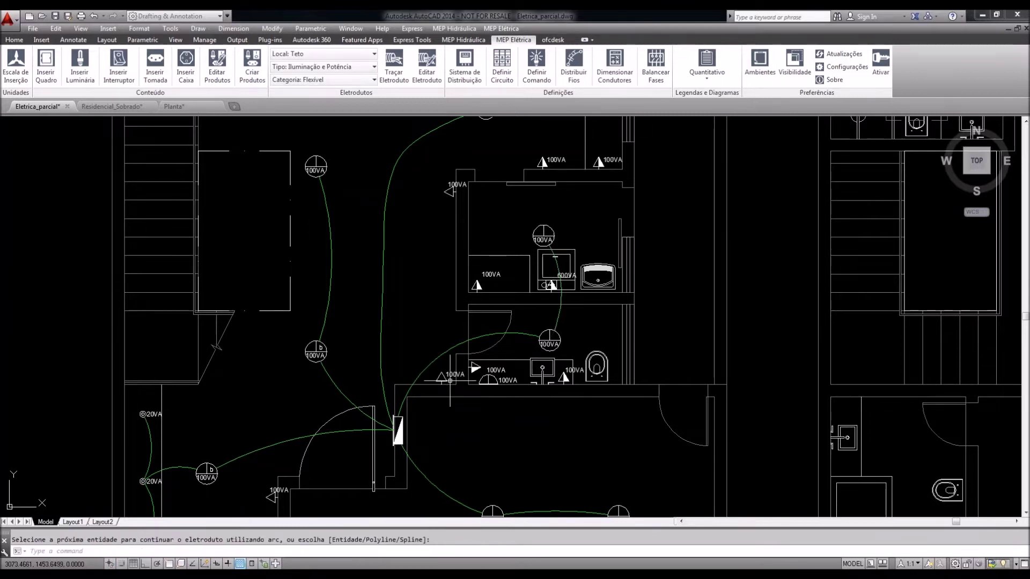
Draw arc conduits from the upper kitchen light to the two 100VA lights in the room above the kitchen
scroll(450, 380, "down", 2)
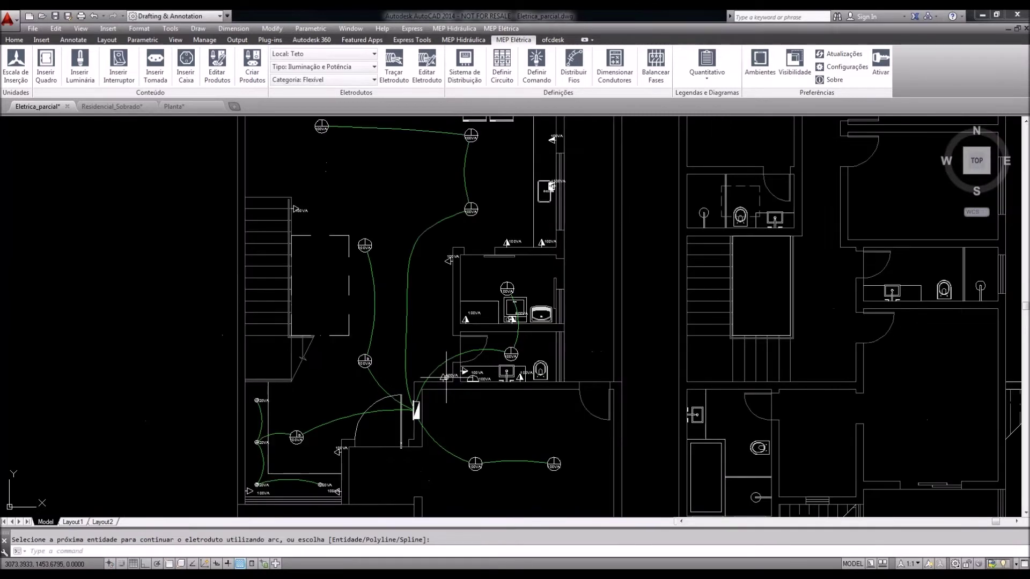
scroll(446, 378, "down", 2)
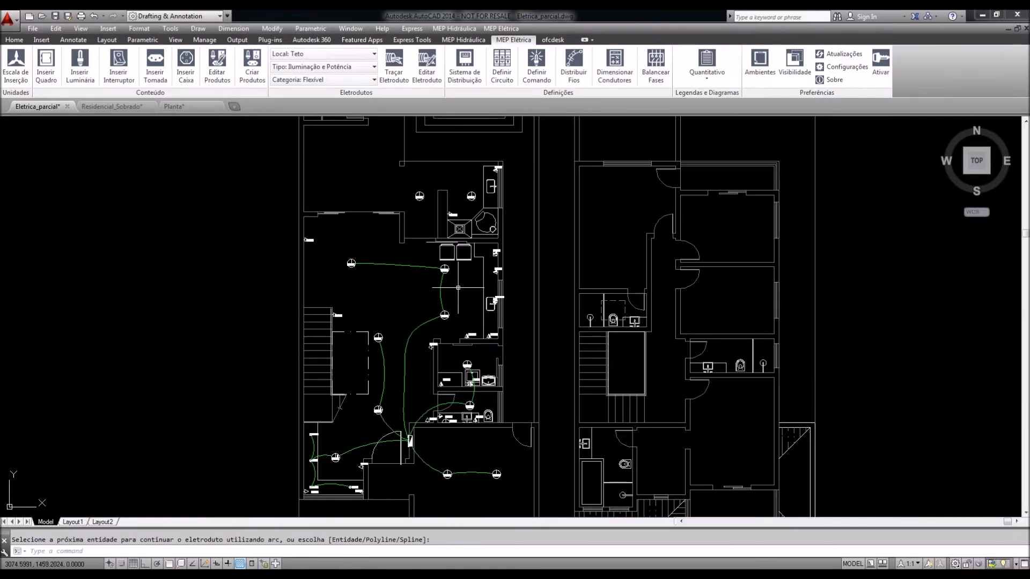
scroll(446, 206, "up", 2)
left_click(445, 242)
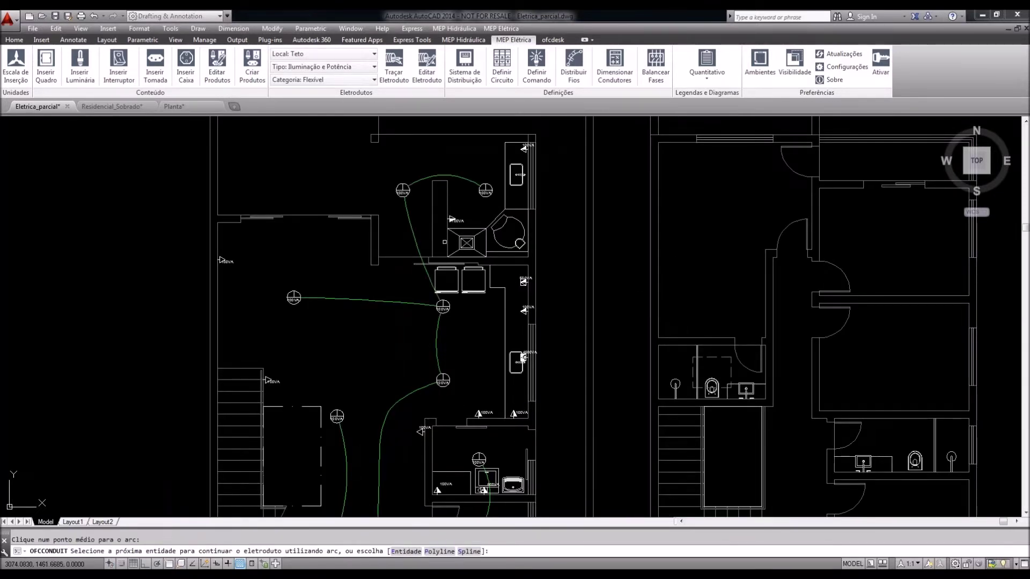
scroll(449, 265, "down", 2)
middle_click_drag(424, 268, 446, 350)
scroll(382, 154, "up", 2)
scroll(418, 196, "down", 2)
scroll(418, 196, "down", 2)
middle_click_drag(418, 196, 441, 118)
scroll(480, 247, "up", 2)
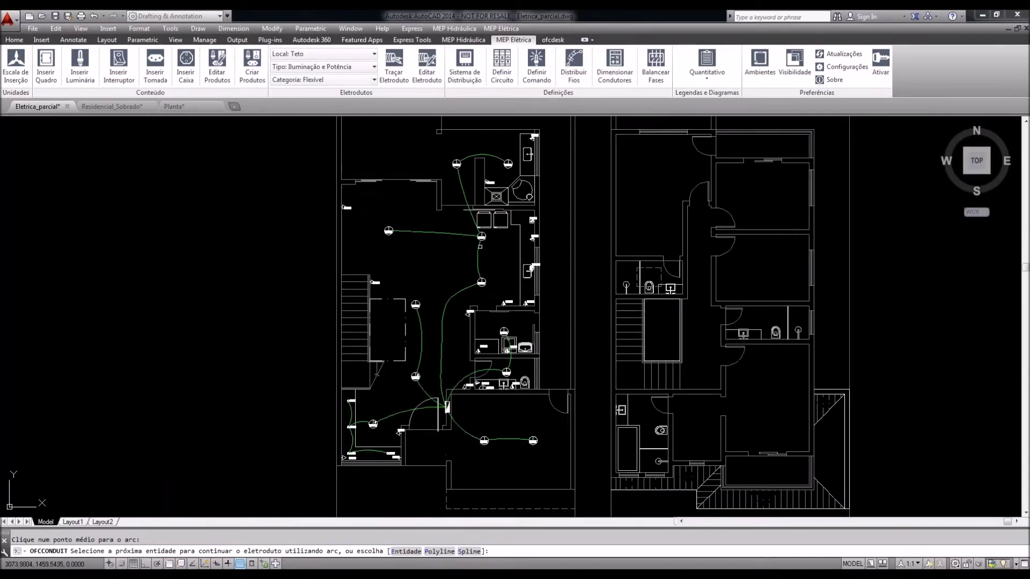
key("Return")
Insert two simple switches side by side on the short wall beside the entrance door, at 0° rotation
scroll(486, 269, "up", 2)
scroll(472, 294, "down", 2)
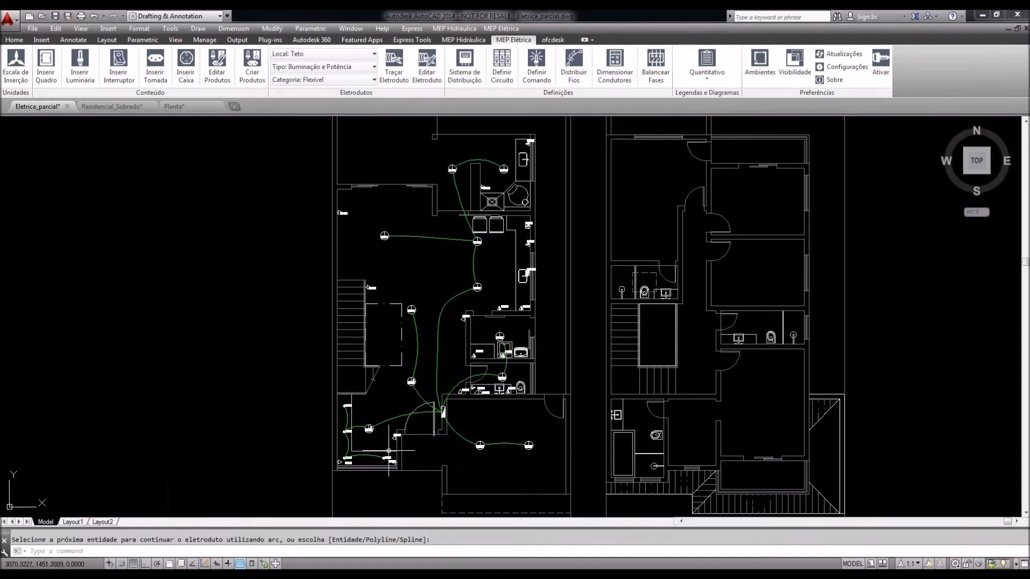
scroll(397, 435, "up", 2)
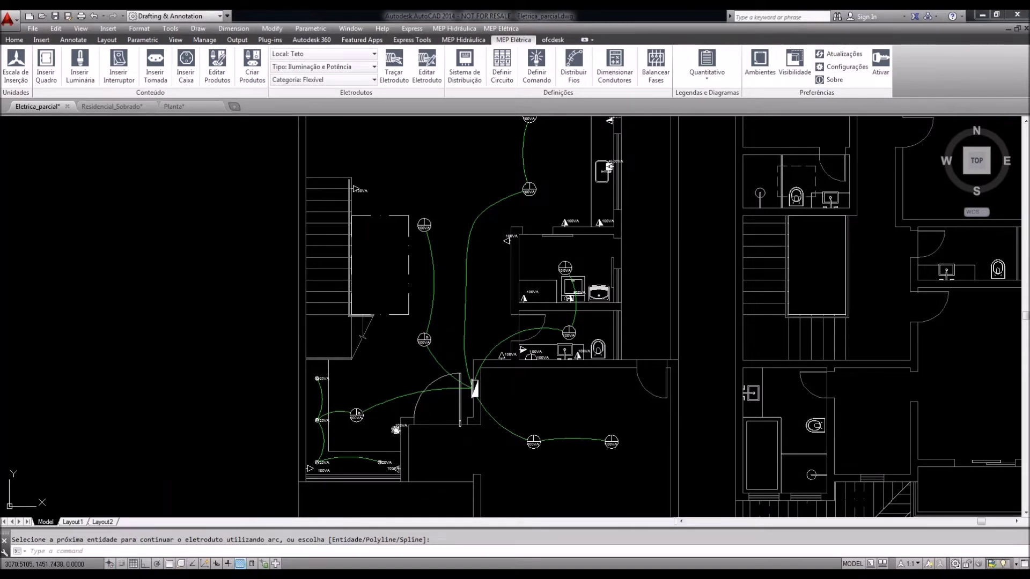
scroll(396, 431, "up", 2)
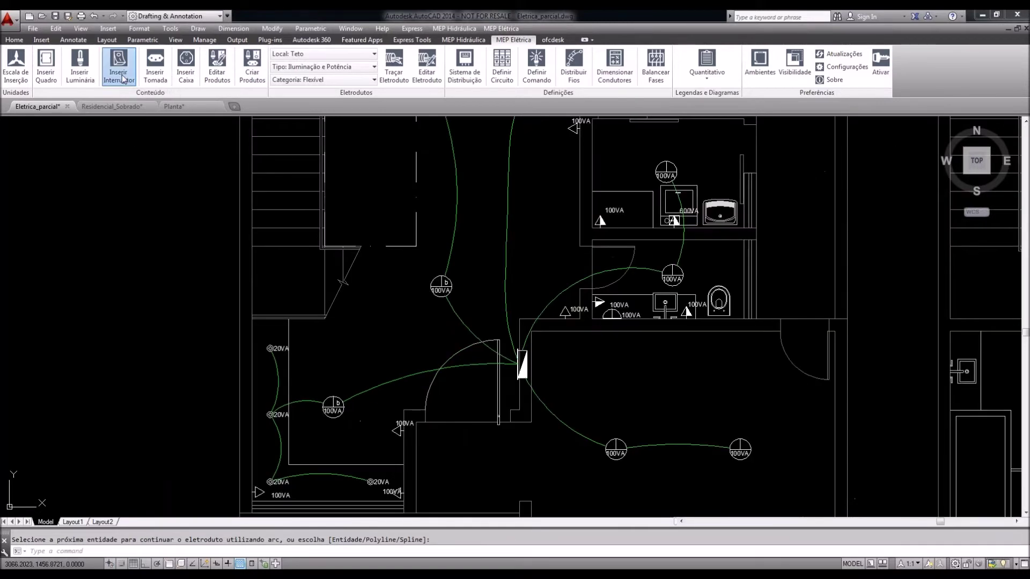
left_click(119, 66)
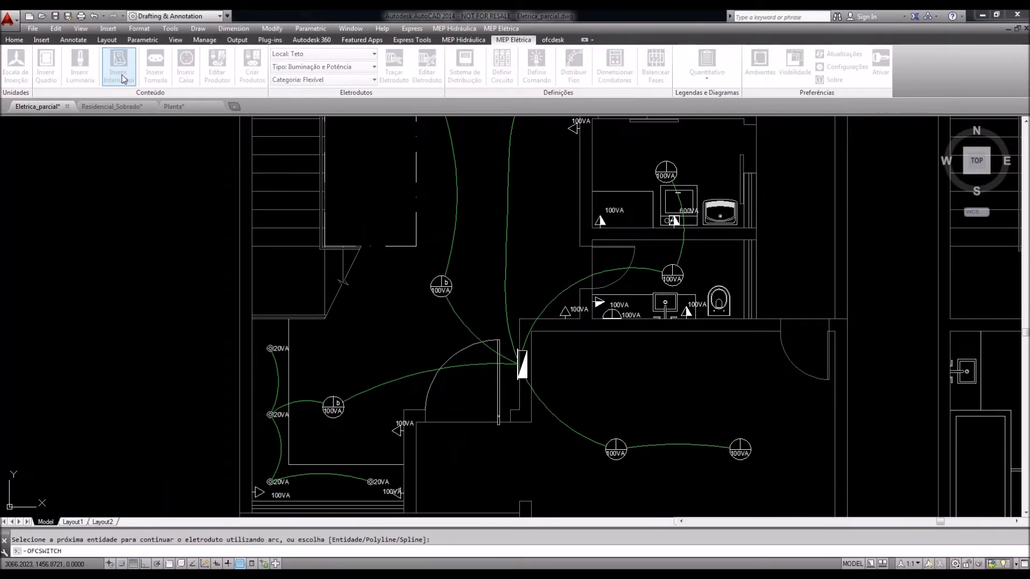
scroll(157, 271, "down", 2)
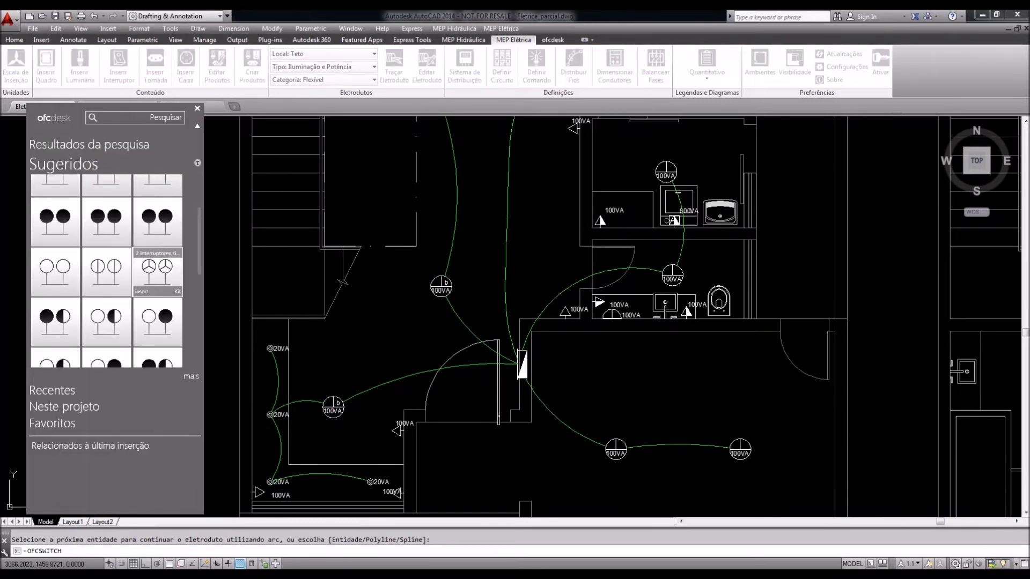
scroll(169, 294, "down", 3)
scroll(170, 295, "down", 1)
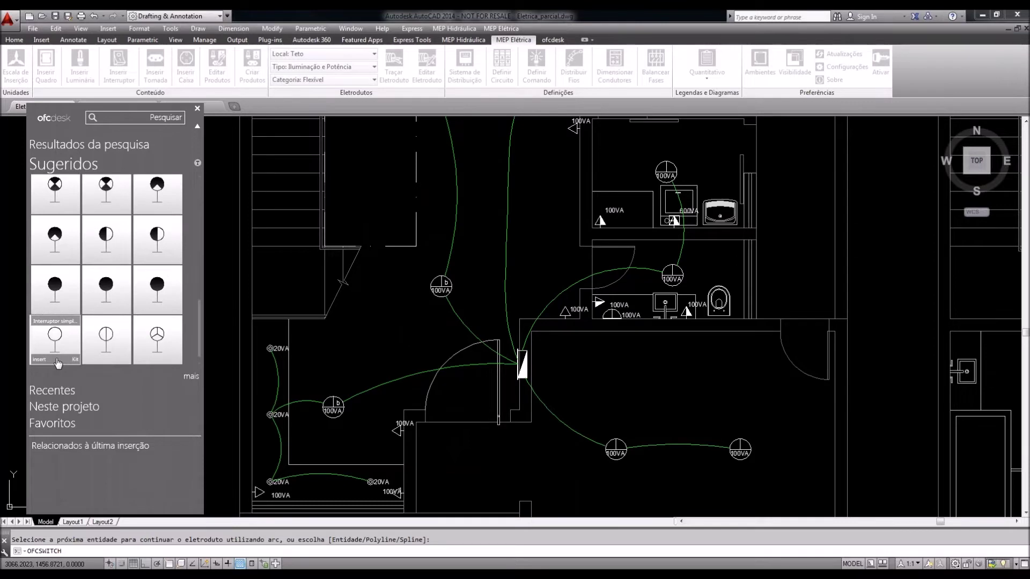
left_click(170, 295)
scroll(408, 406, "up", 4)
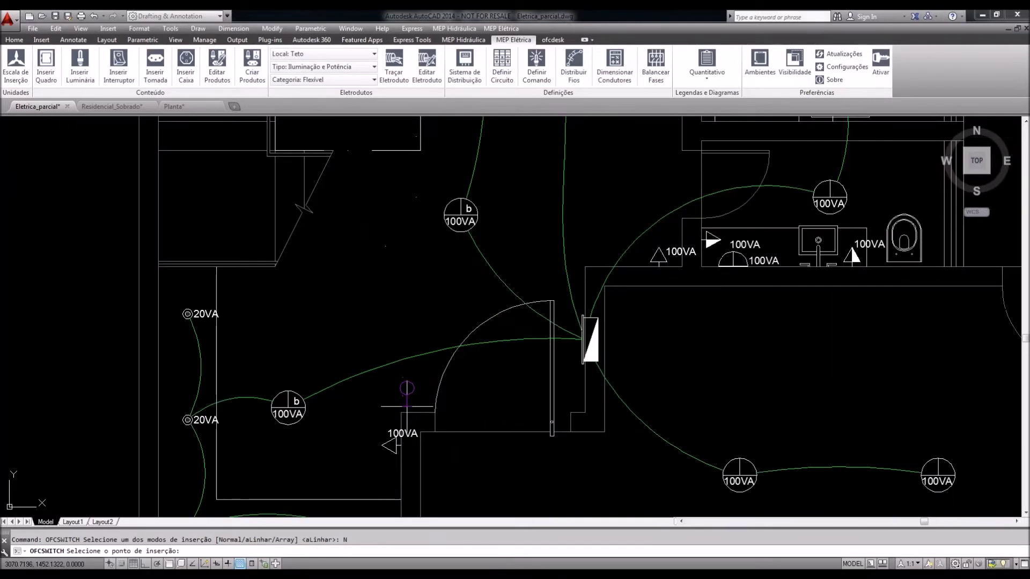
left_click(407, 415)
left_click(436, 415)
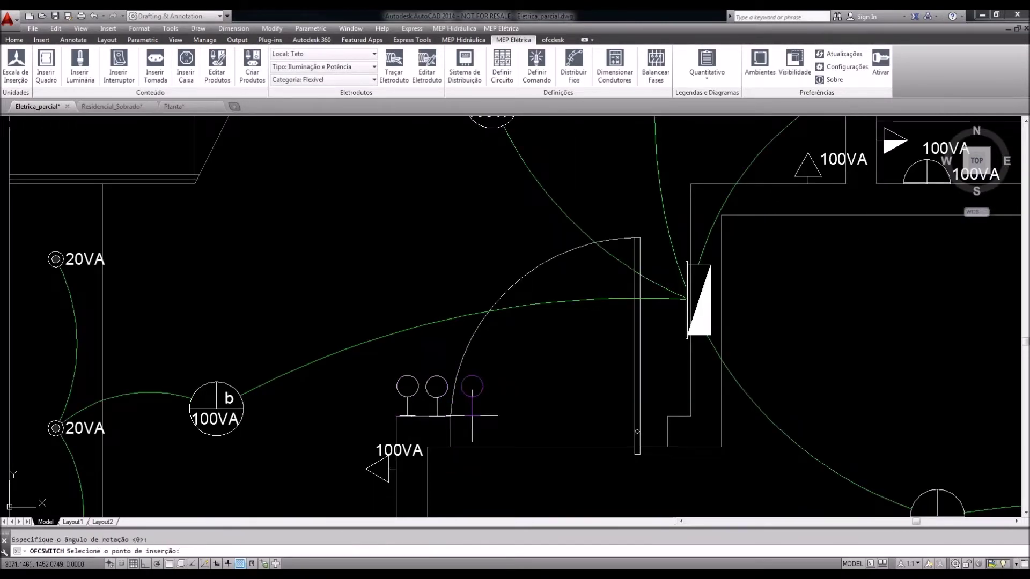
Place another simple switch on the hall side of the laundry wall, pointing into the hall
scroll(470, 413, "down", 4)
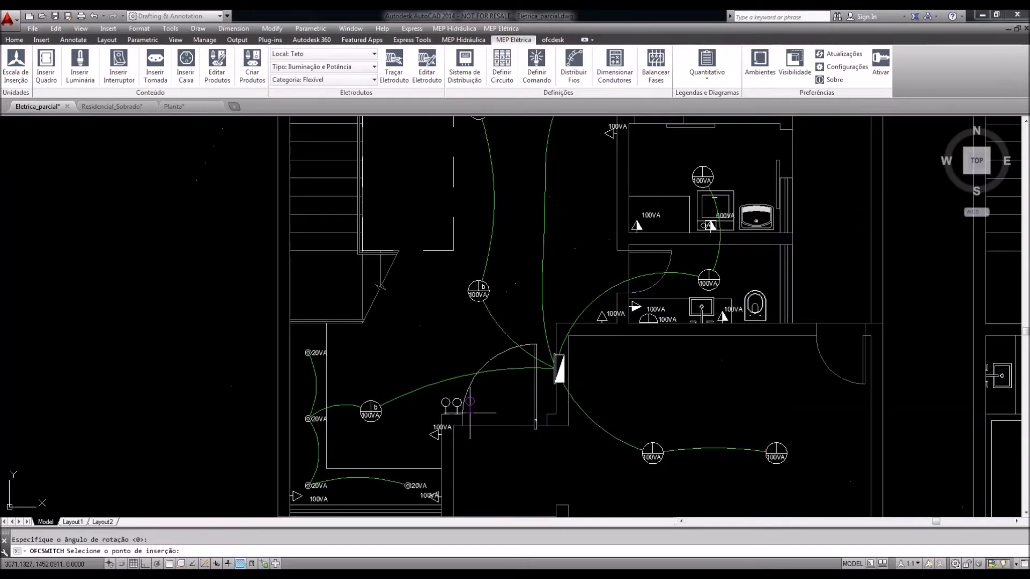
mouse_move(565, 350)
middle_mouse_down()
mouse_move(557, 386)
mouse_move(528, 421)
middle_mouse_up()
left_click(580, 239)
left_click(579, 212)
scroll(611, 276, "up", 2)
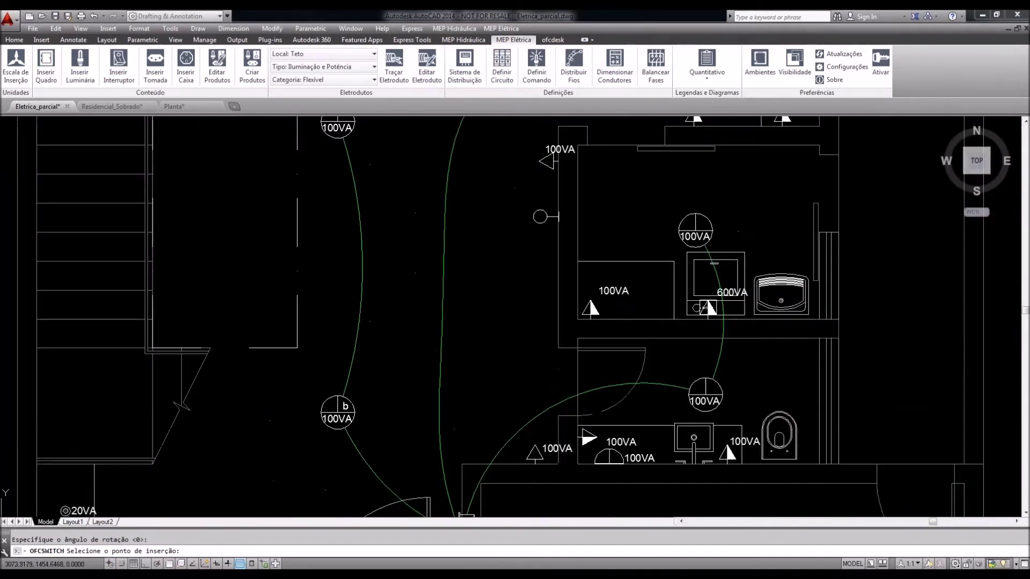
Place simple switches inside the bathroom near its door and inside the laundry on the hall wall, using orthogonal rotation
middle_click_drag(612, 277, 600, 296)
left_click(650, 358)
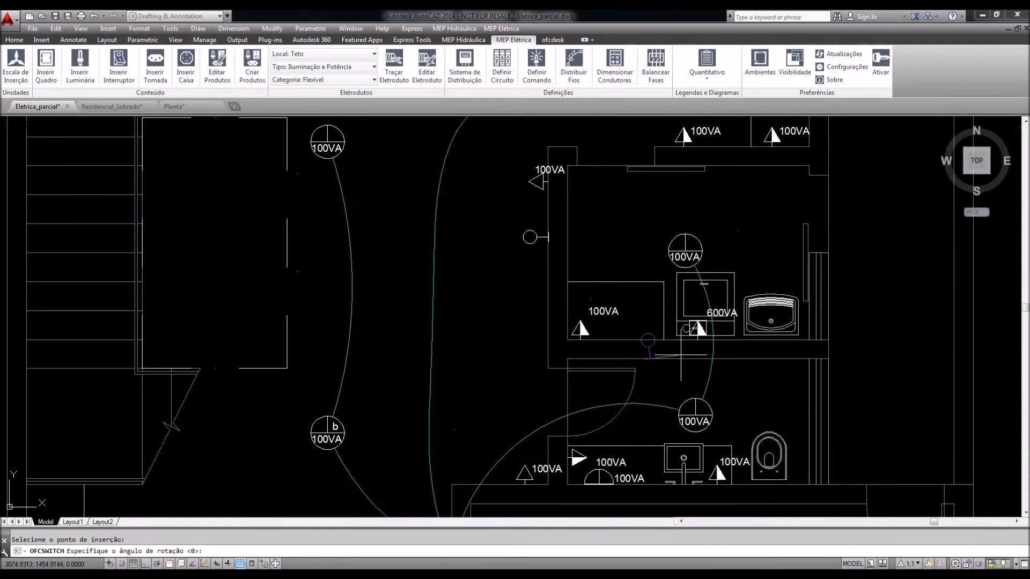
key("F8")
left_click(622, 359)
middle_click_drag(616, 247, 613, 298)
left_click(565, 232)
left_click(565, 250)
key("Escape")
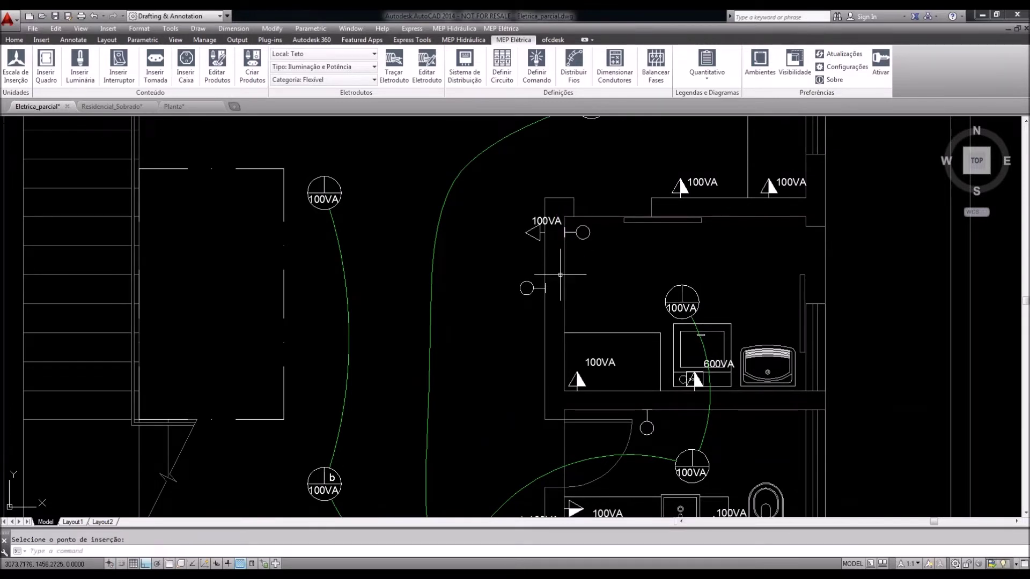
Set the conduit location to Parede and draw an arc wall conduit between the two switches beside the entrance door
scroll(560, 275, "down", 4)
middle_click_drag(582, 308, 529, 304)
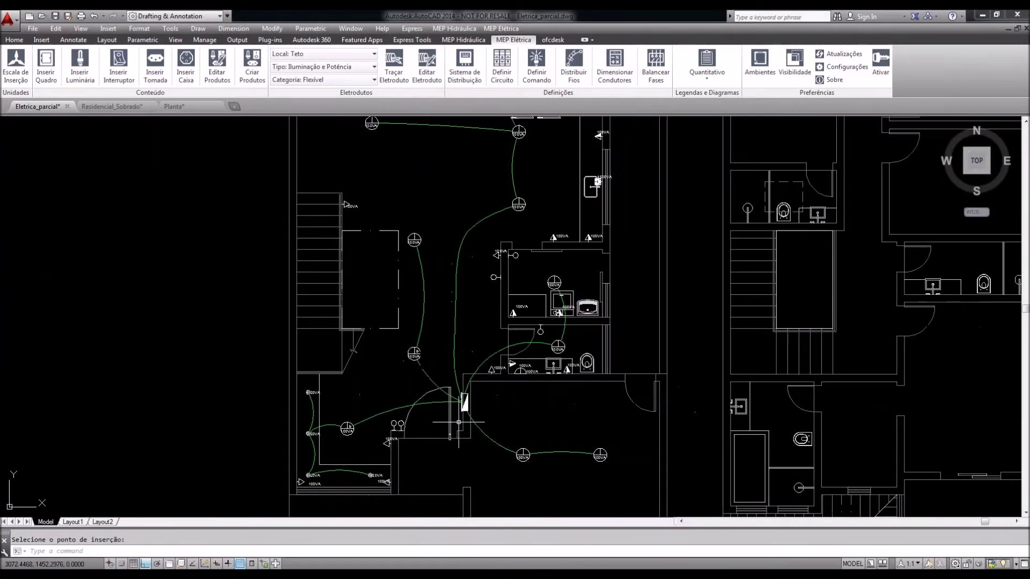
scroll(378, 448, "up", 2)
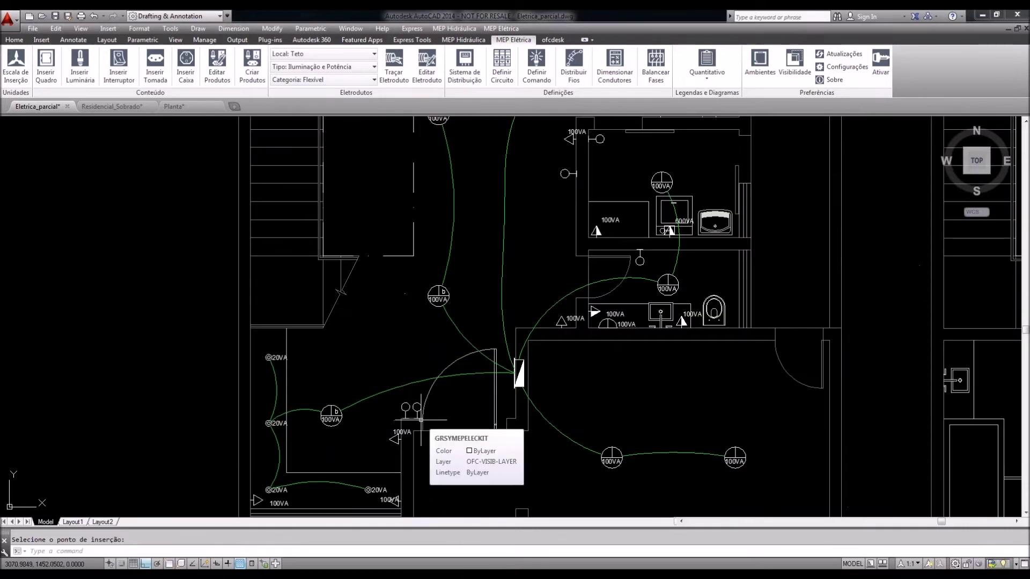
mouse_move(418, 422)
middle_mouse_down()
mouse_move(417, 374)
mouse_move(476, 370)
mouse_move(459, 389)
middle_mouse_up()
scroll(418, 374, "up", 2)
left_click(317, 53)
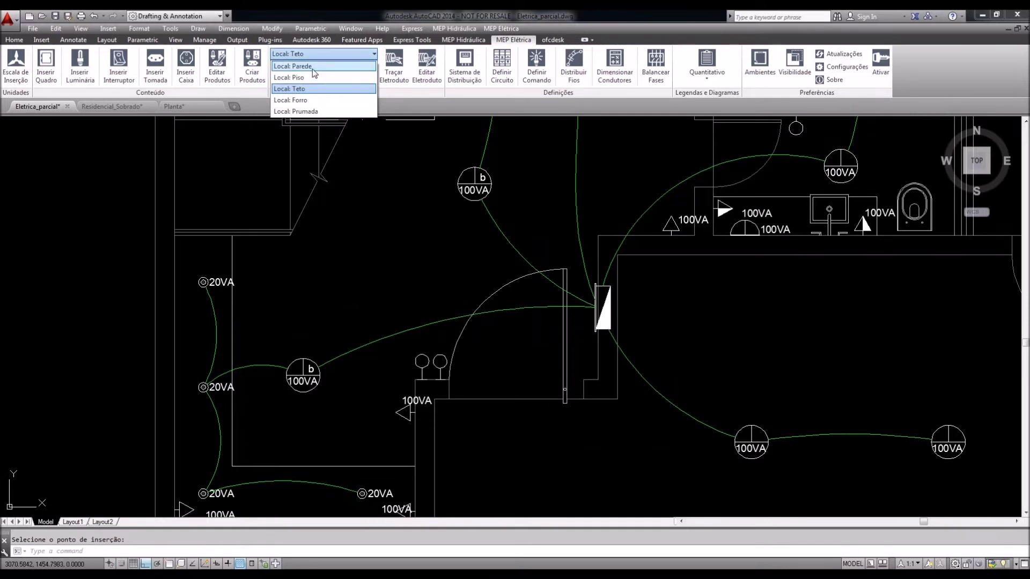
left_click(315, 67)
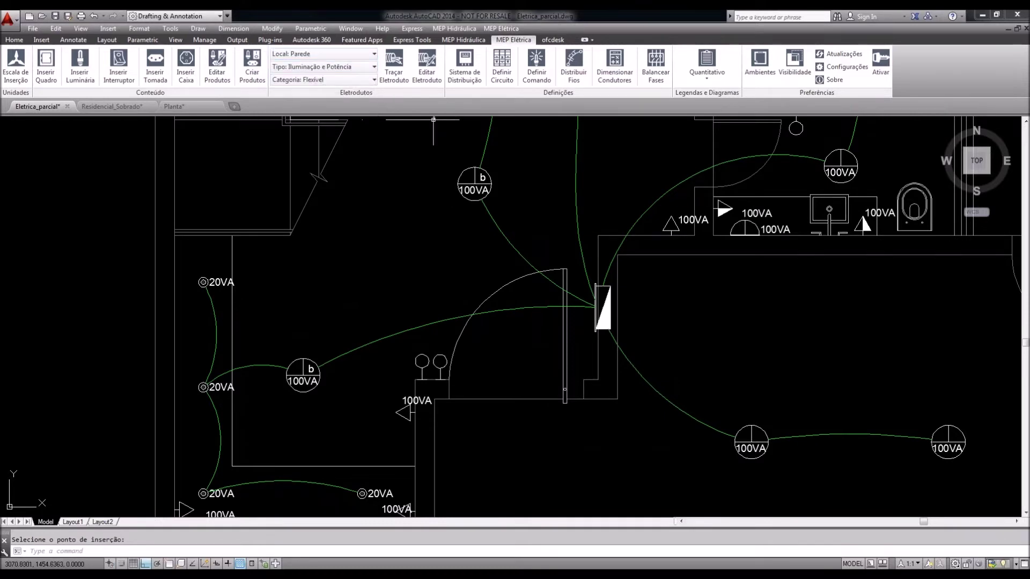
left_click(394, 64)
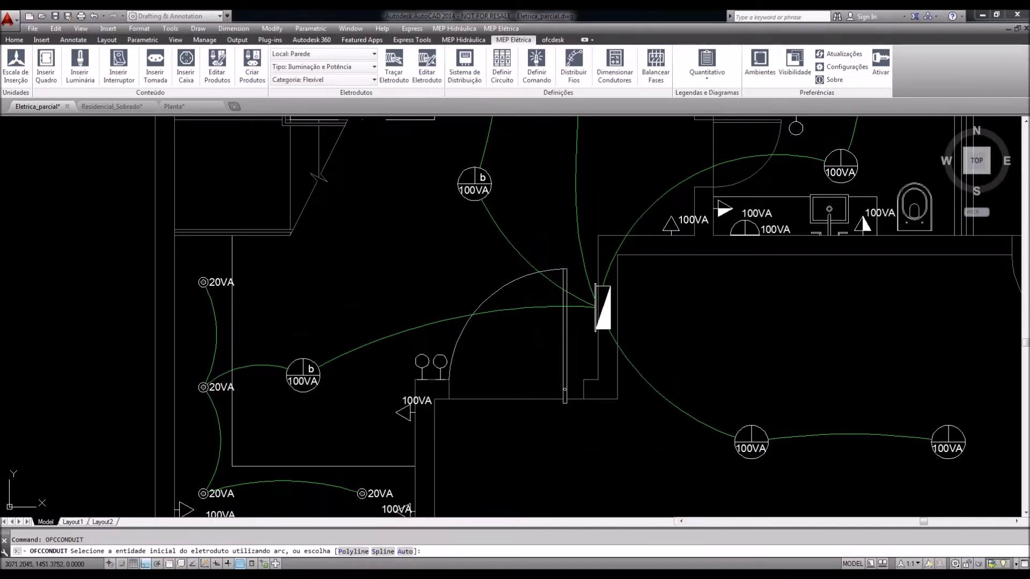
middle_click_drag(467, 449, 467, 452)
scroll(427, 381, "up", 4)
left_click(415, 373)
left_click(461, 371)
left_click(452, 396)
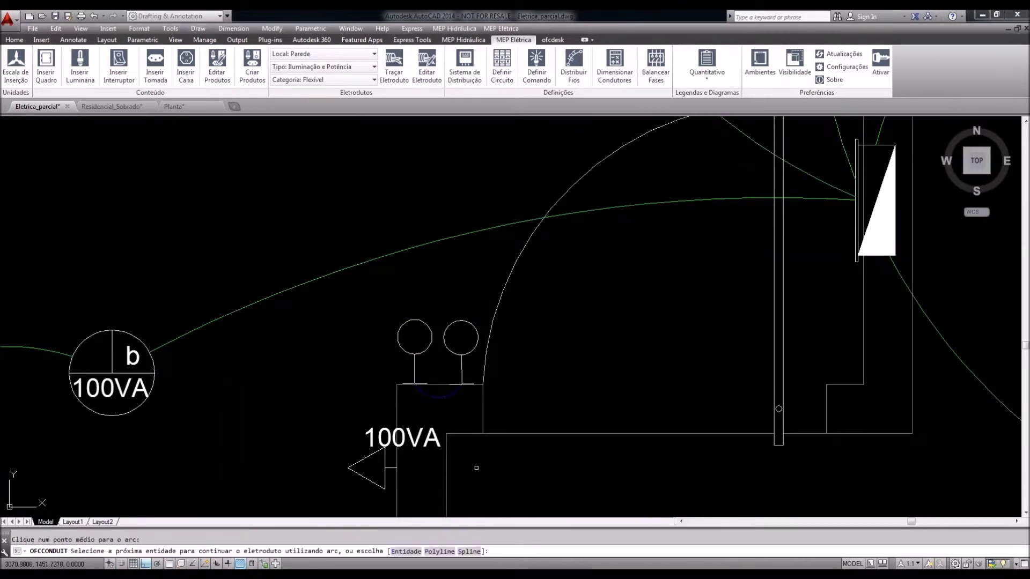
Draw an arc wall conduit from the switch nearest the entrance door to the 100VA outlet on the adjoining wall
mouse_move(476, 468)
middle_mouse_down()
mouse_move(481, 436)
mouse_move(510, 423)
middle_mouse_up()
left_click(395, 436)
left_click(420, 421)
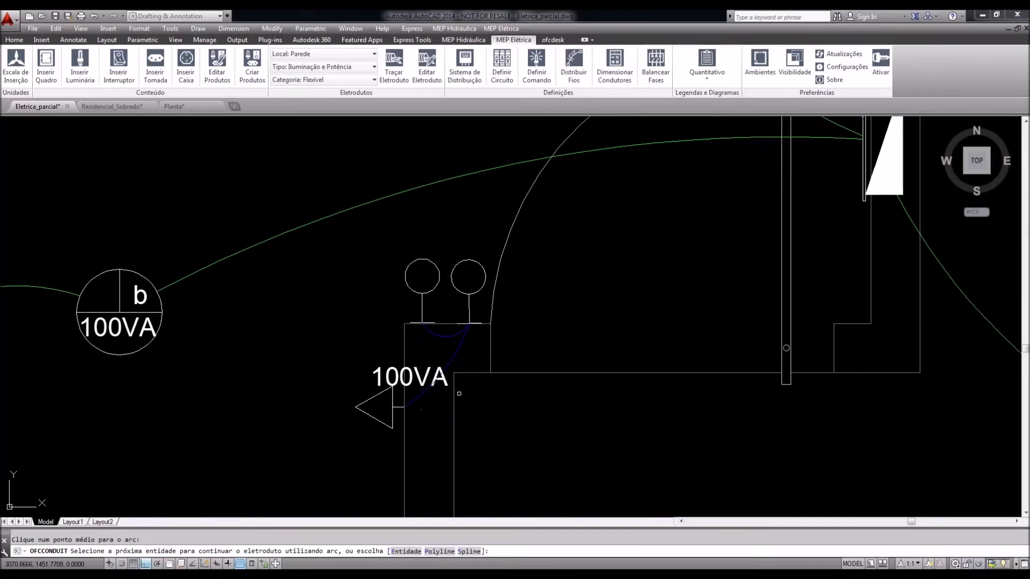
key("Escape")
Erase the two arc wall conduits by the entrance-door switches and move the nearby outlet's 100VA label clear of the wall into the room
left_click(463, 392)
left_click(451, 331)
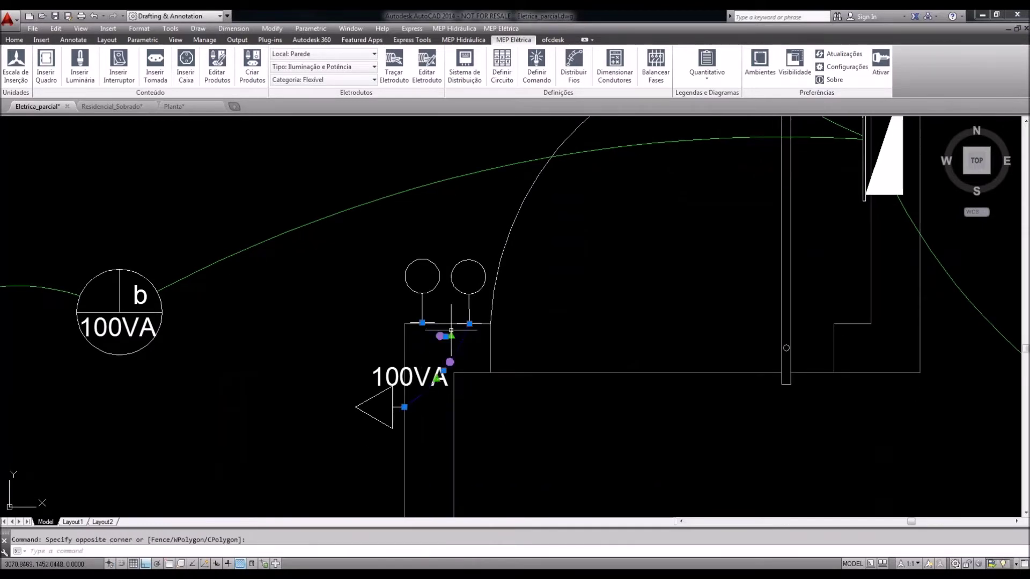
key("Delete")
scroll(450, 365, "down", 2)
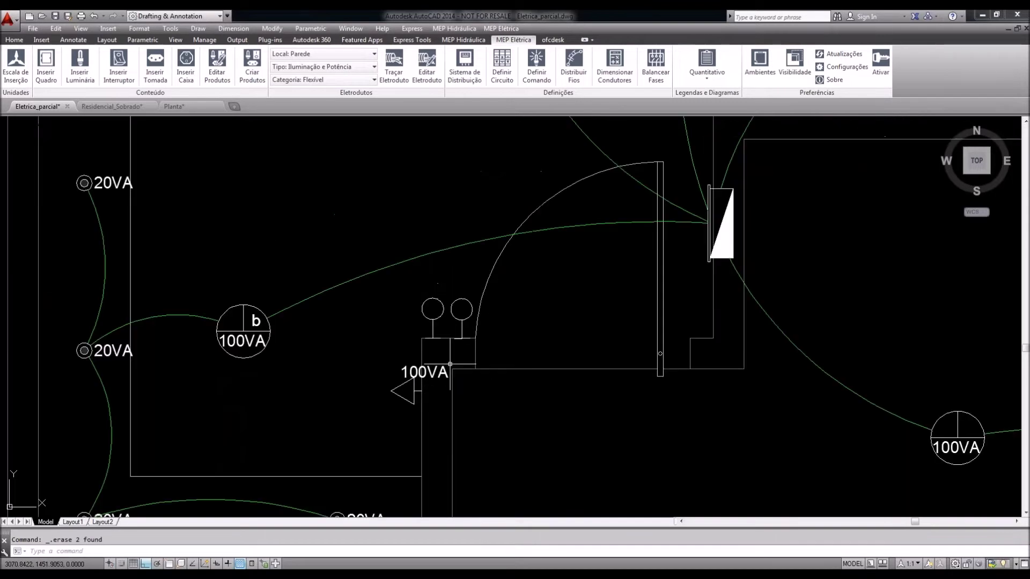
middle_click_drag(460, 369, 461, 361)
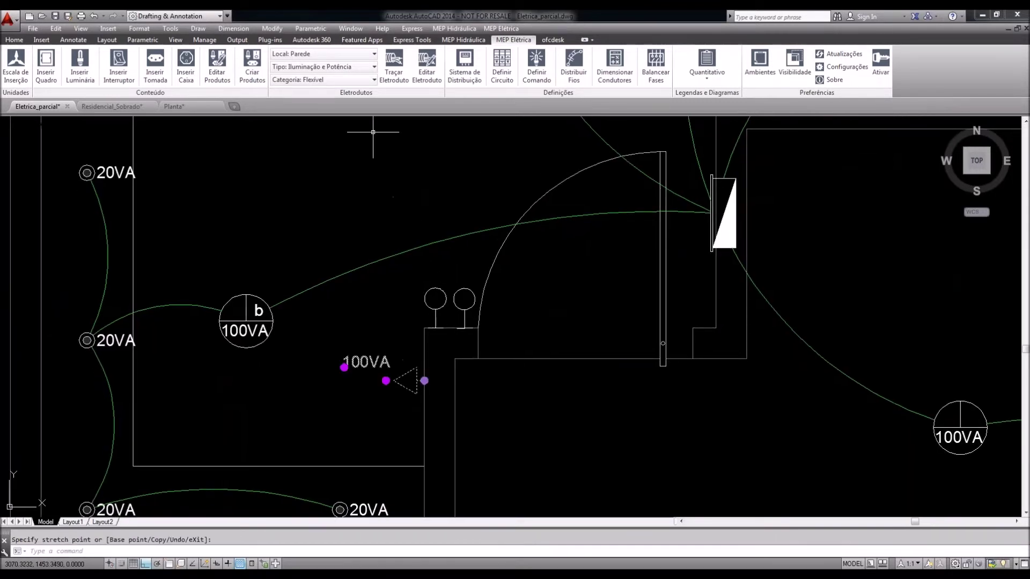
Draw a polyline wall conduit with Ortho off, from the upper 100VA outlet through the wall to the switch nearest the entrance door
left_click(393, 63)
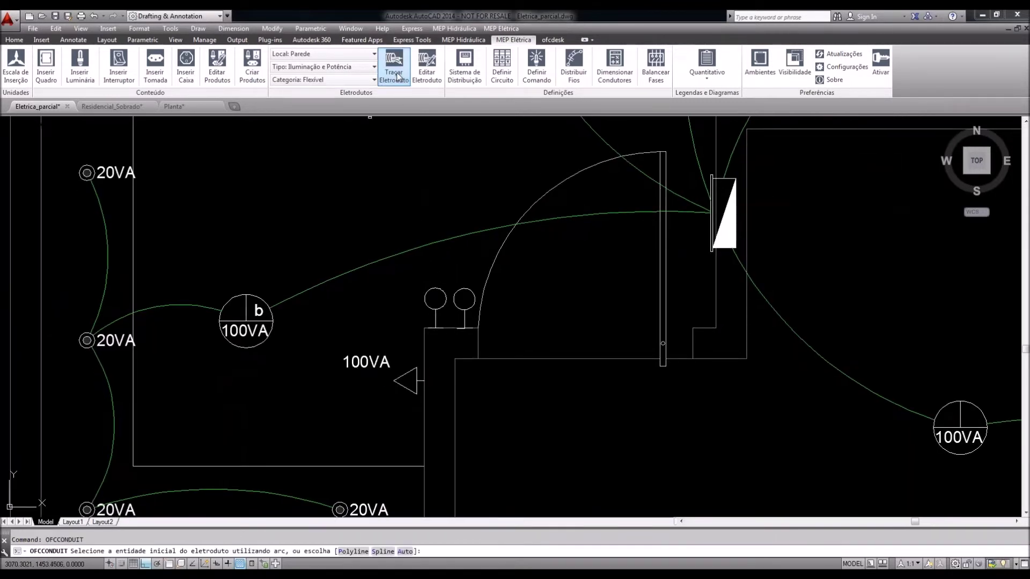
left_click(354, 552)
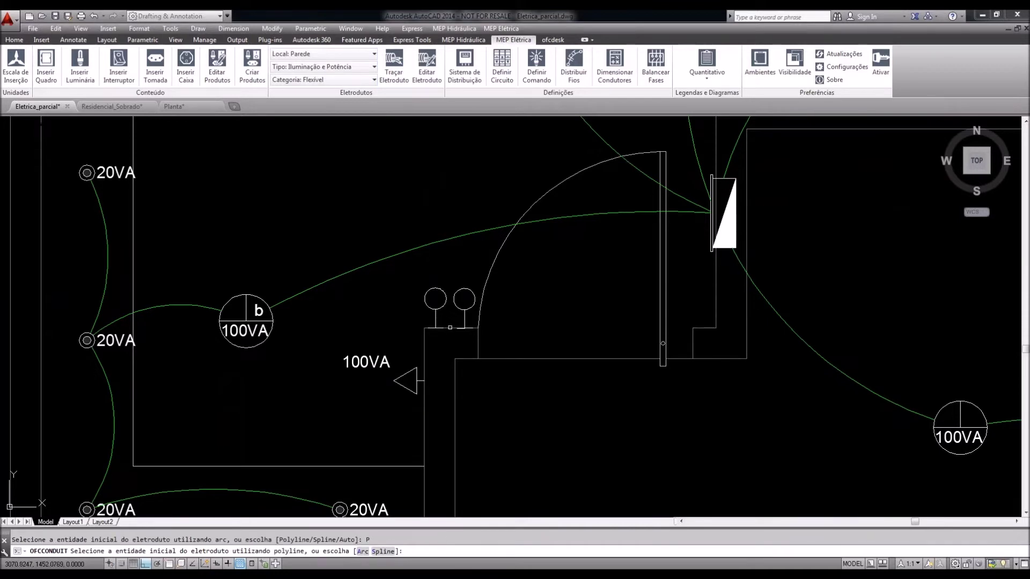
scroll(450, 327, "up", 2)
left_click(421, 381)
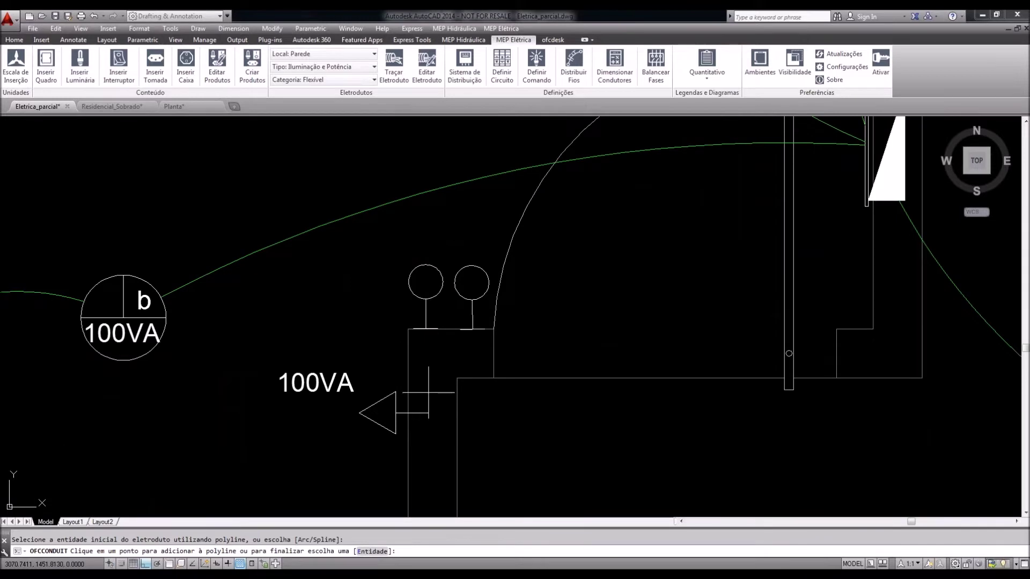
key("F8")
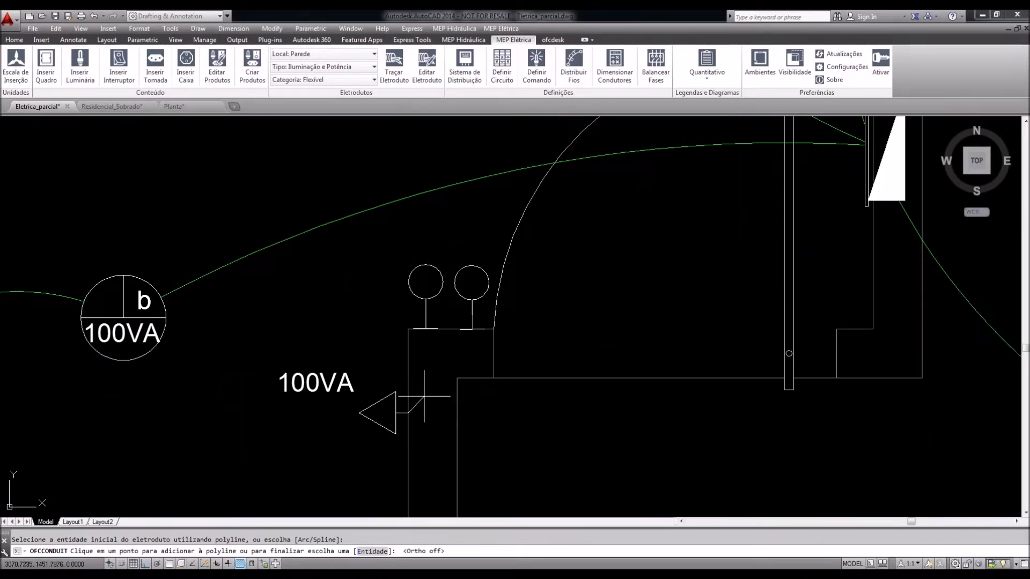
left_click(423, 397)
left_click(424, 354)
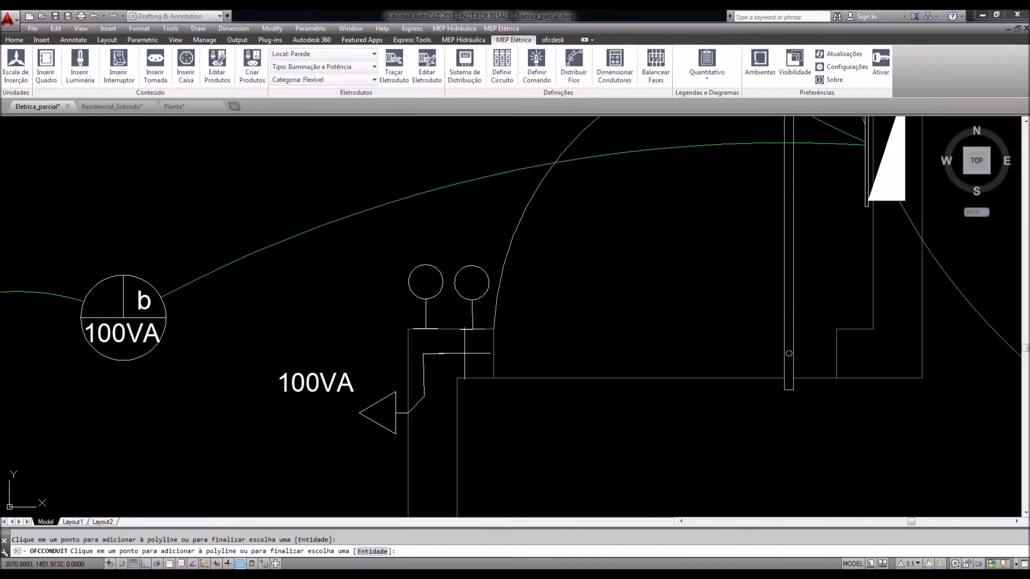
left_click(465, 354)
type("e")
key("Return")
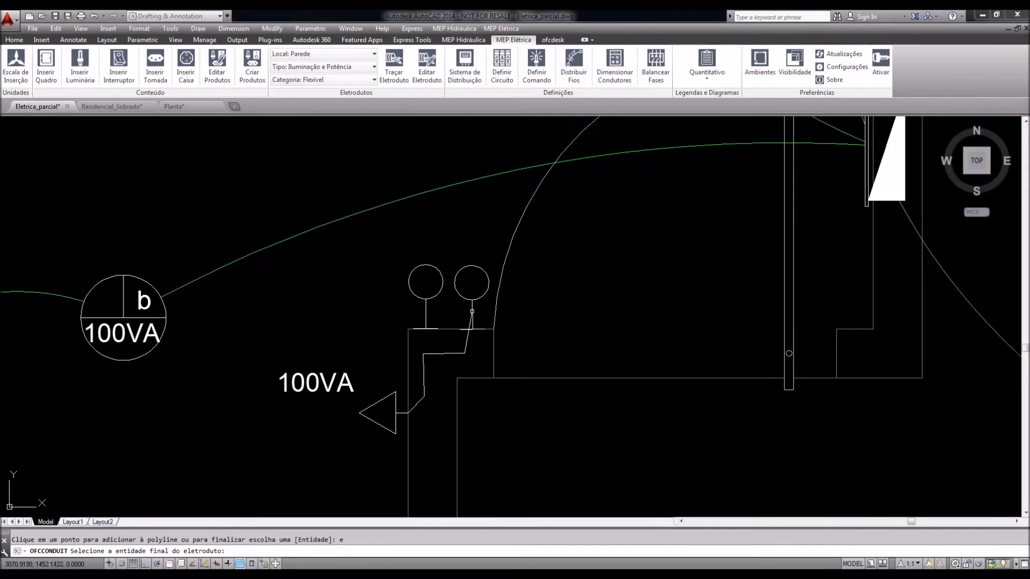
left_click(470, 318)
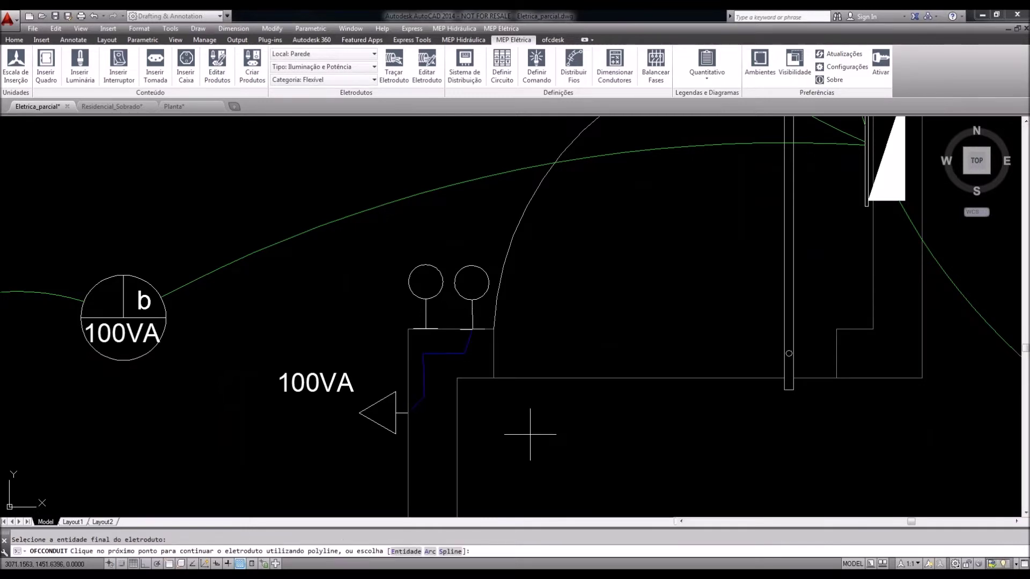
Move the 100VA label of the lower outlet on the same wall into the room, clear of its symbol
middle_click_drag(530, 435, 533, 249)
scroll(529, 392, "down", 2)
left_click(424, 398)
key("Escape")
left_click(423, 404)
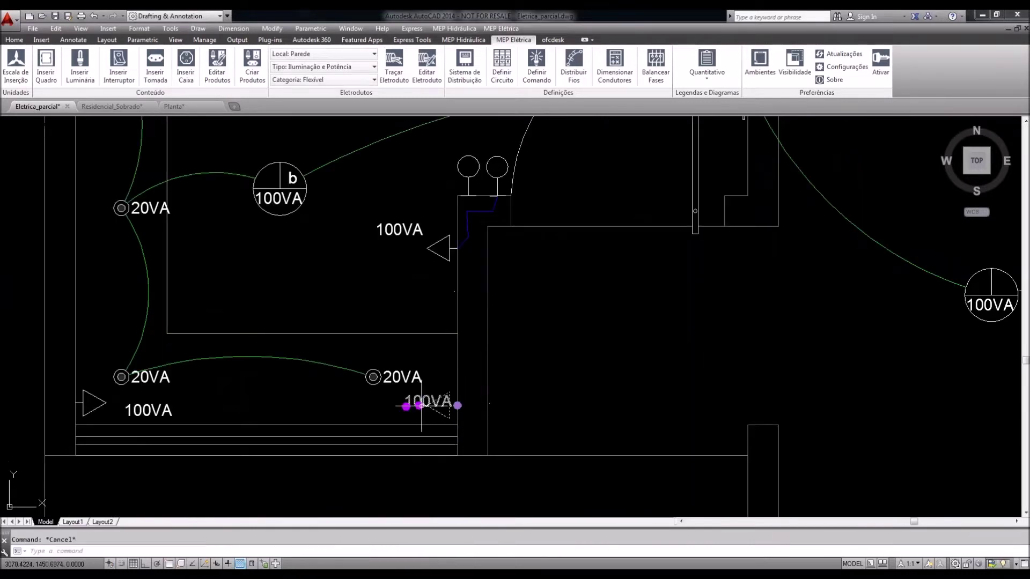
left_click(419, 405)
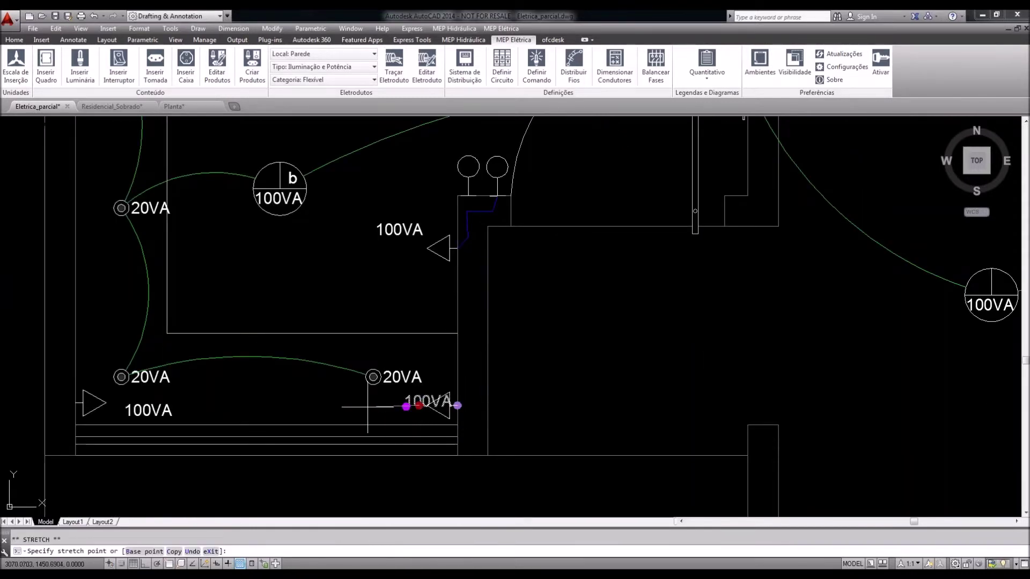
left_click(367, 407)
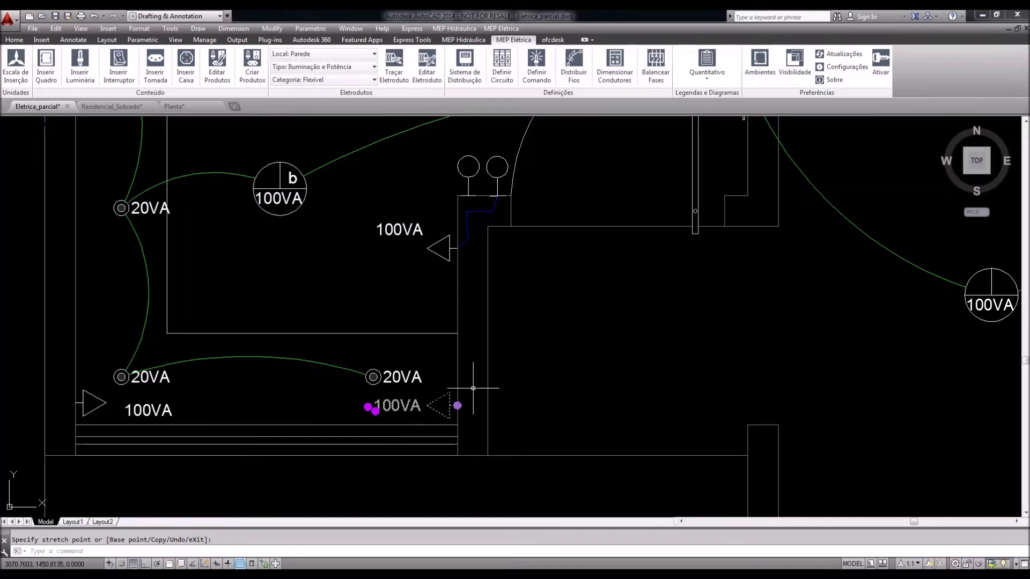
key("Escape")
Draw a polyline wall conduit inside the wall between the upper and lower 100VA outlets
middle_click_drag(457, 246, 448, 261)
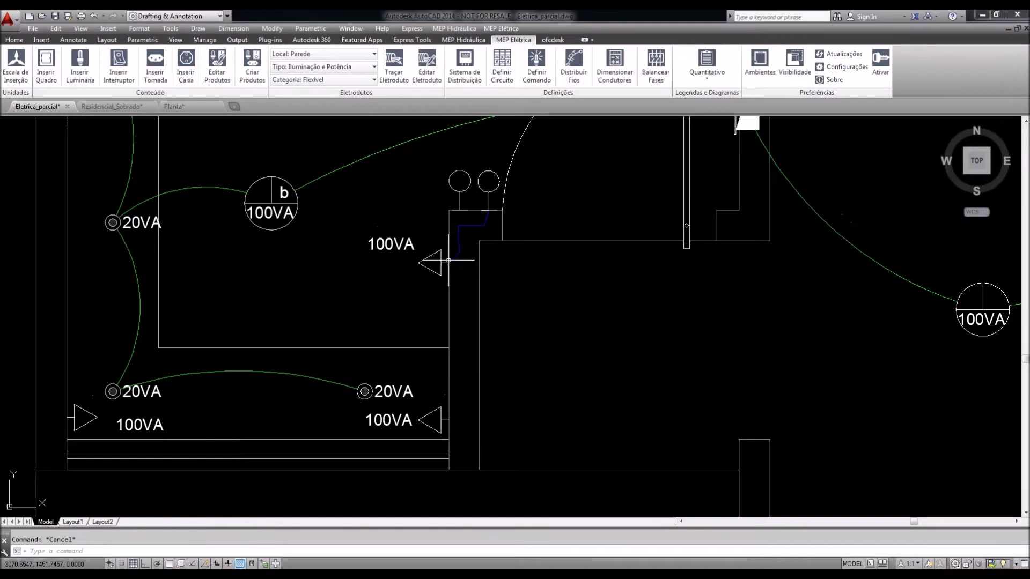
key("Return")
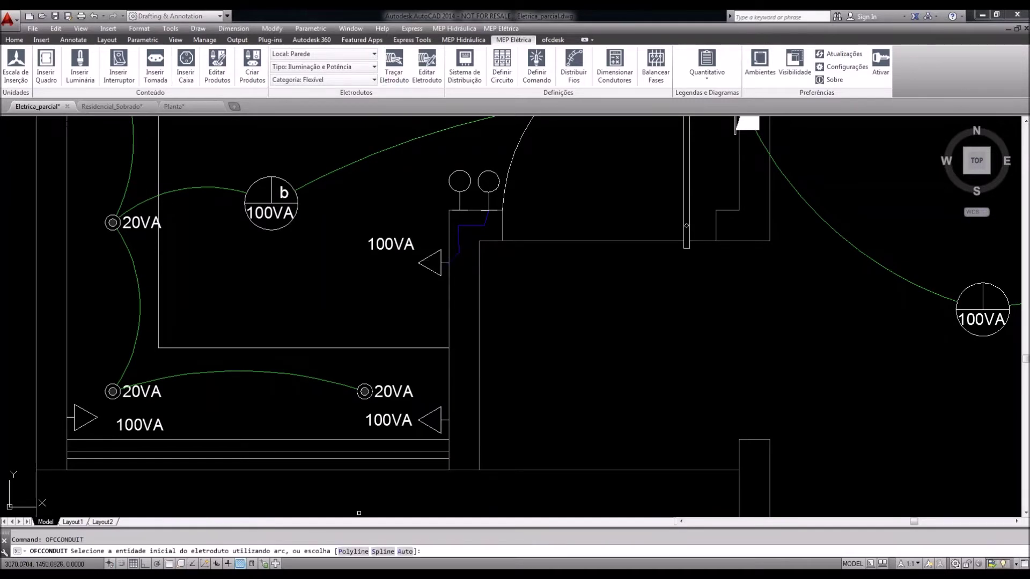
left_click(352, 551)
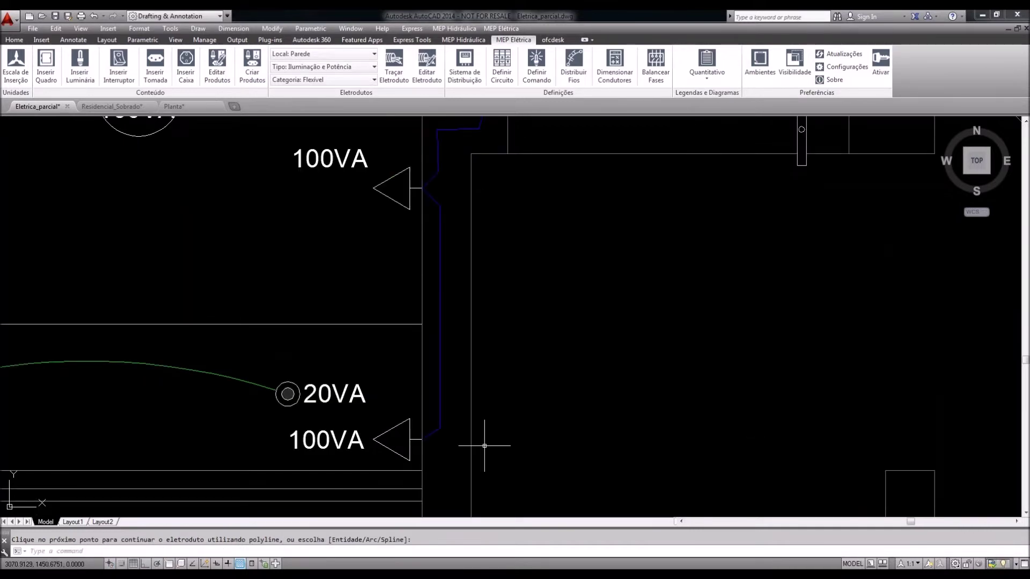
scroll(484, 445, "down", 2)
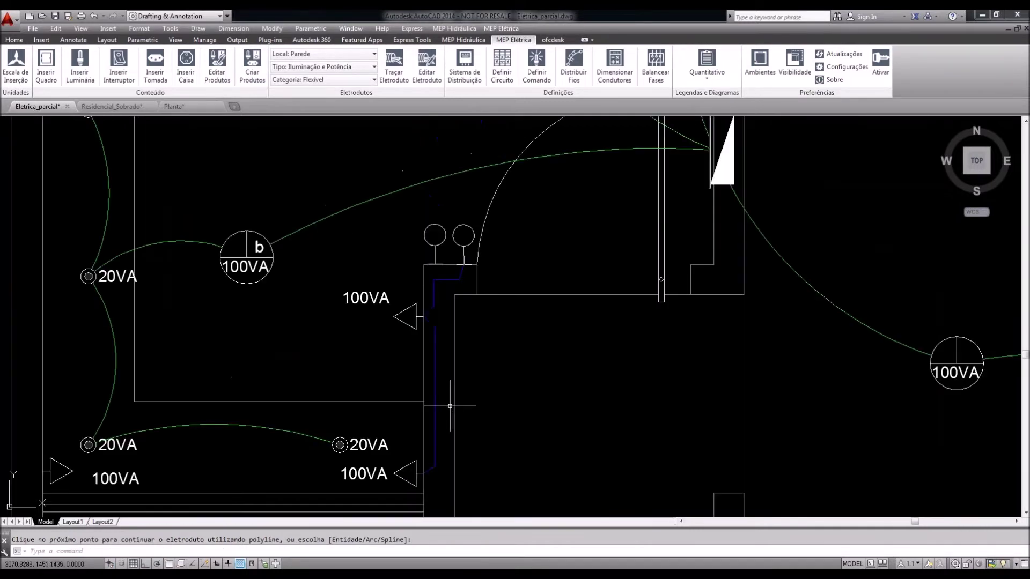
Check which layer the wall conduit between the two outlets is on
left_click(435, 409)
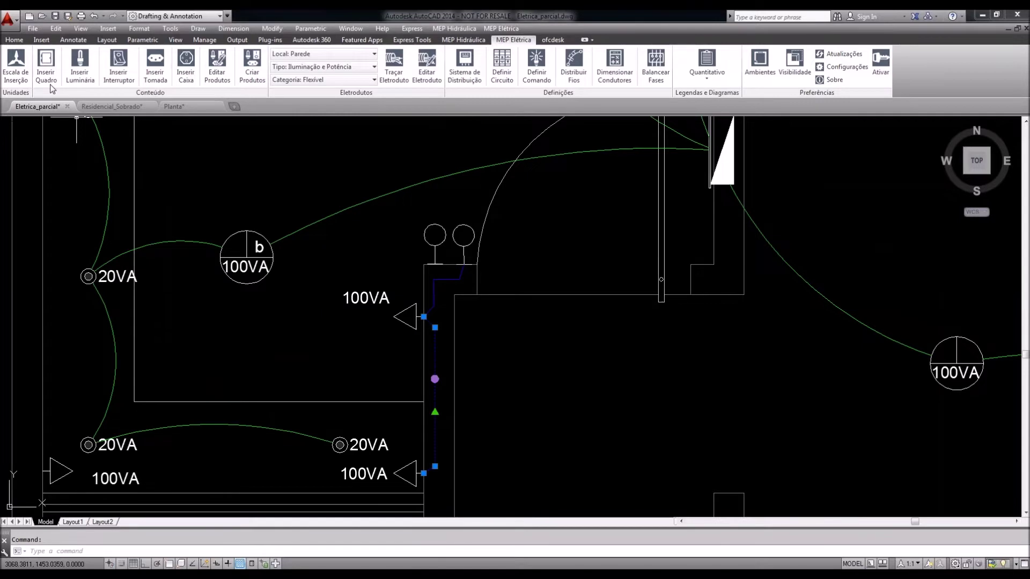
left_click(14, 40)
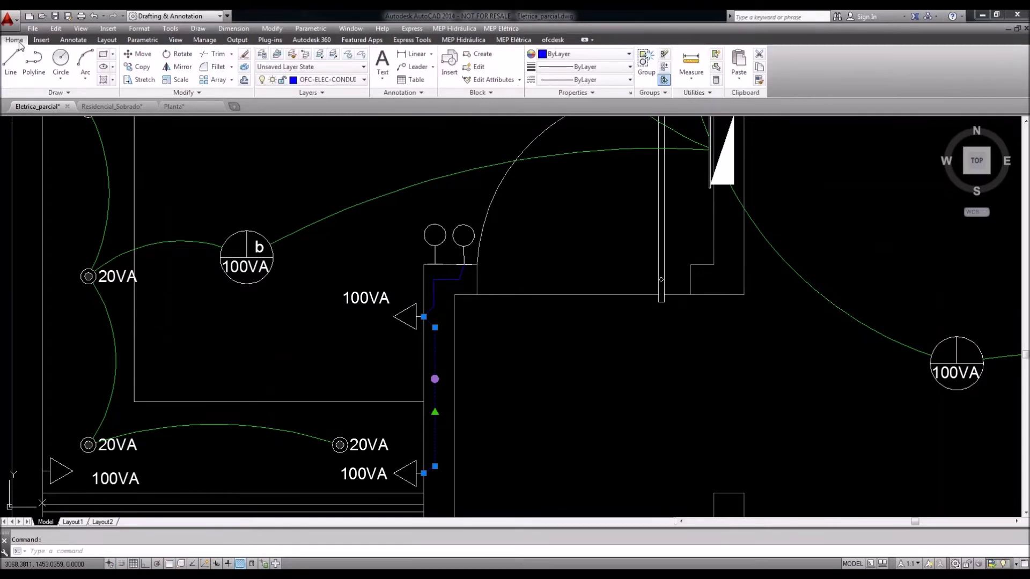
left_click(364, 79)
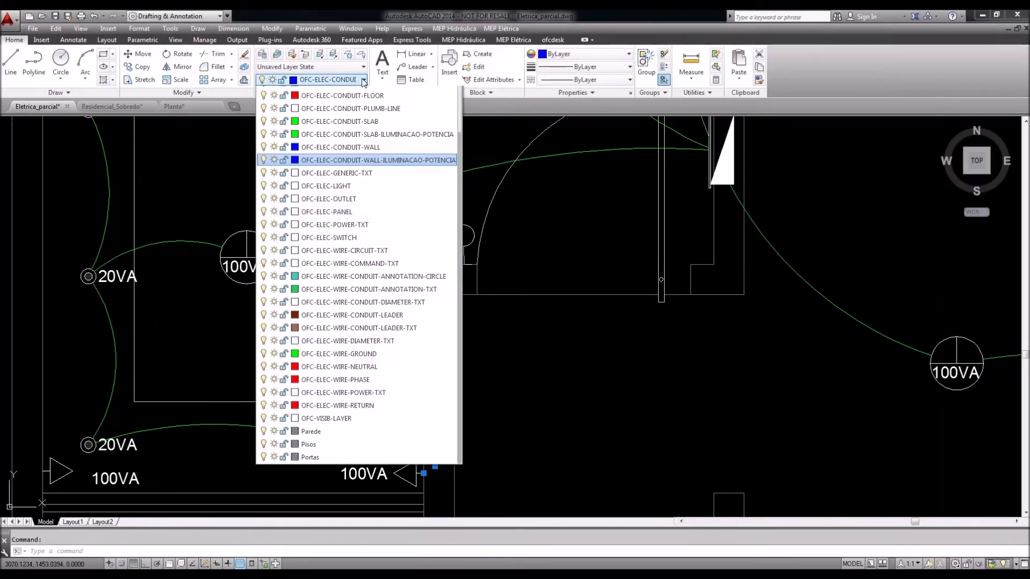
left_click(363, 82)
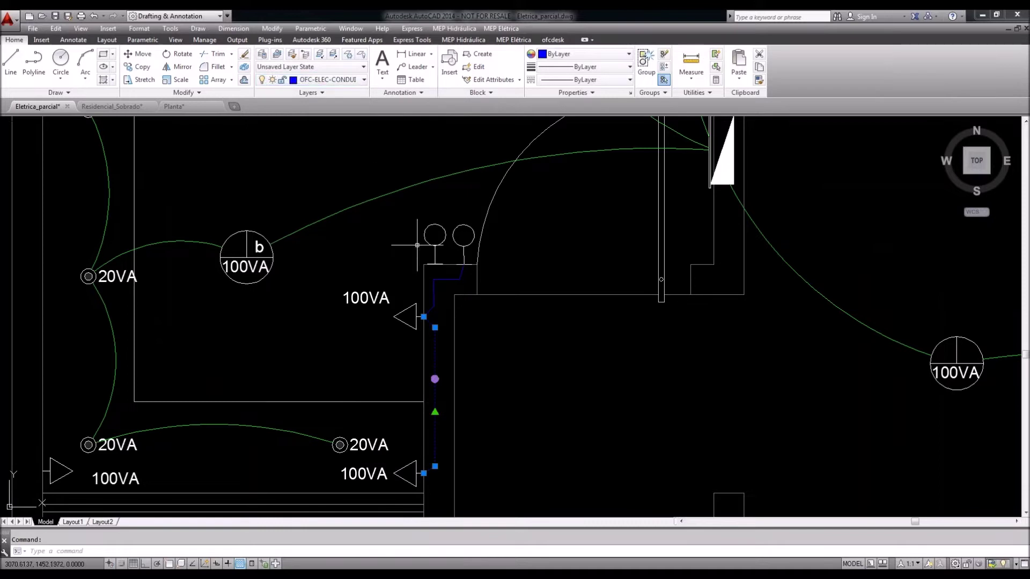
key("Escape")
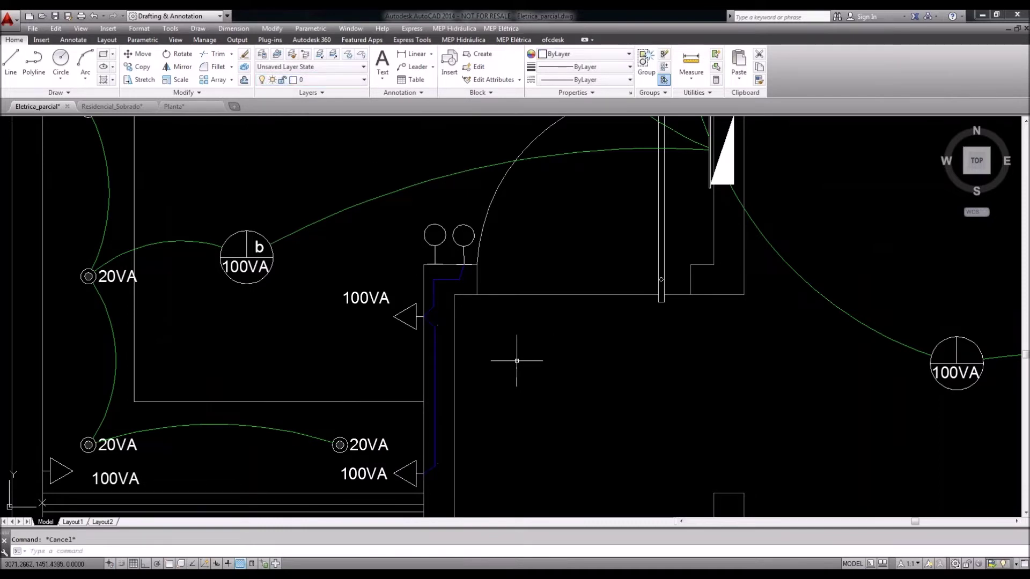
Set the conduit location to Piso and draw an arc floor conduit from the 100VA outlet outside the bathroom to the hall-side outlet on the laundry wall
scroll(519, 364, "down", 2)
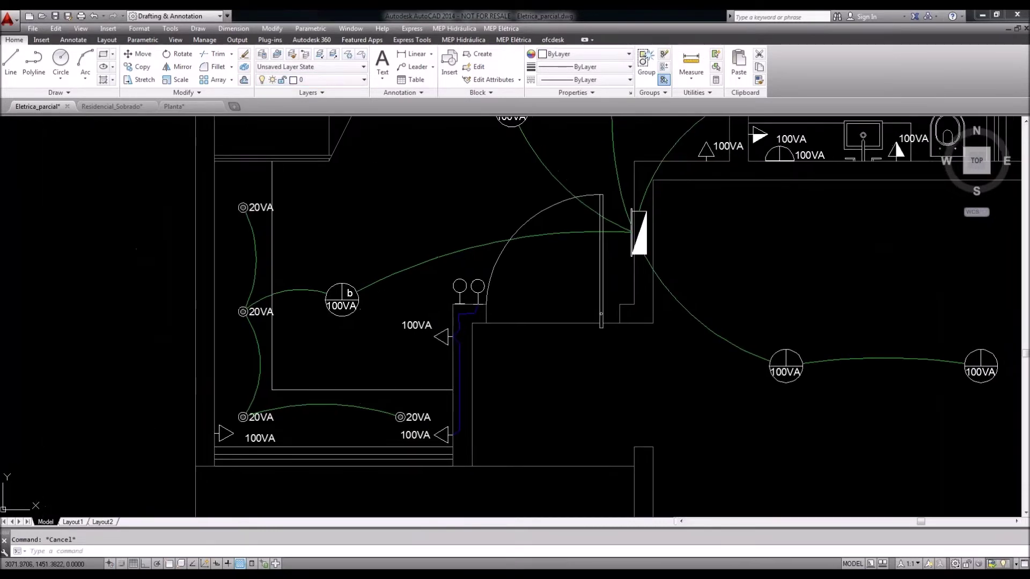
middle_click_drag(536, 341, 459, 371)
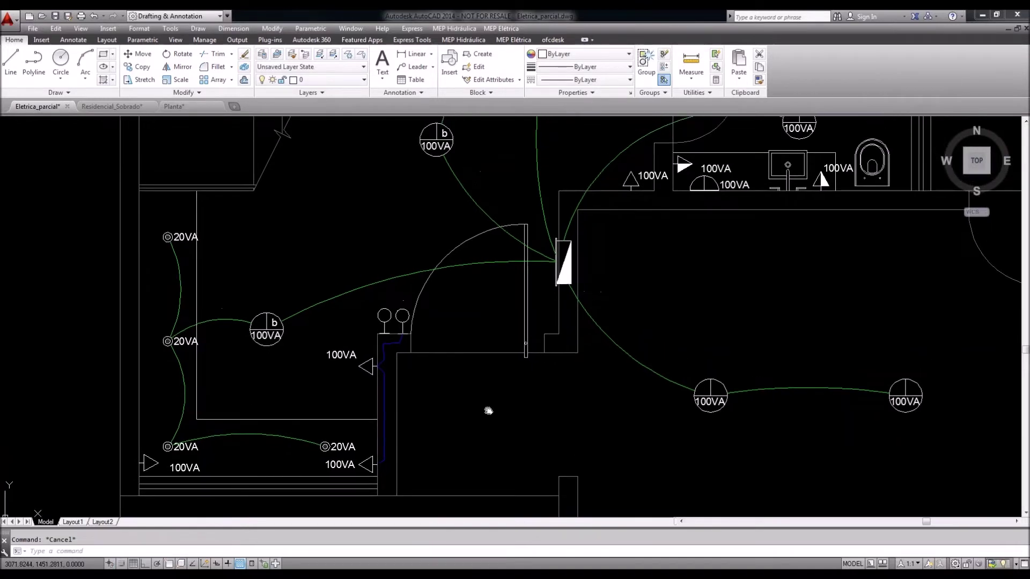
middle_click_drag(488, 410, 481, 425)
middle_click_drag(472, 132, 425, 223)
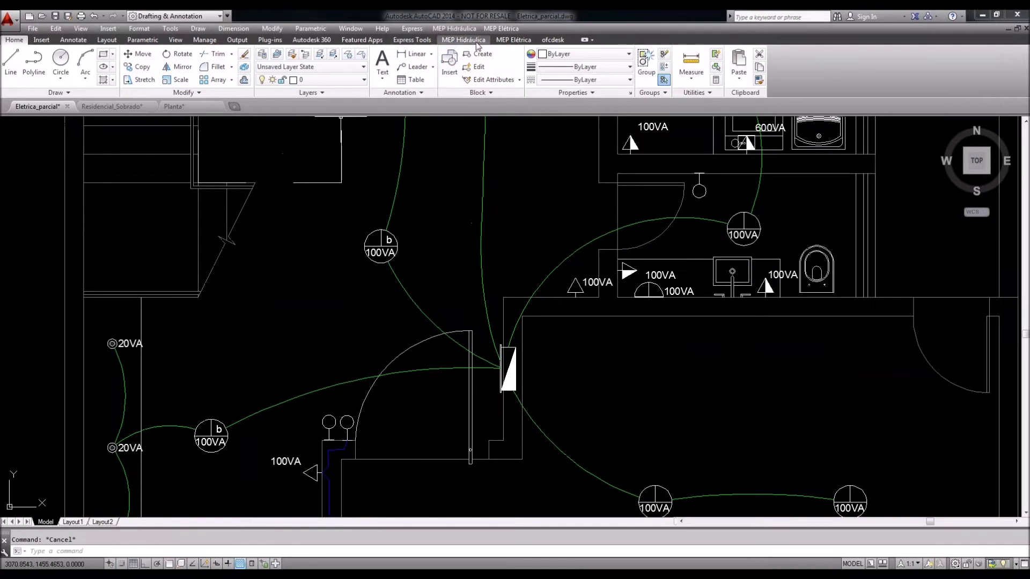
left_click(514, 40)
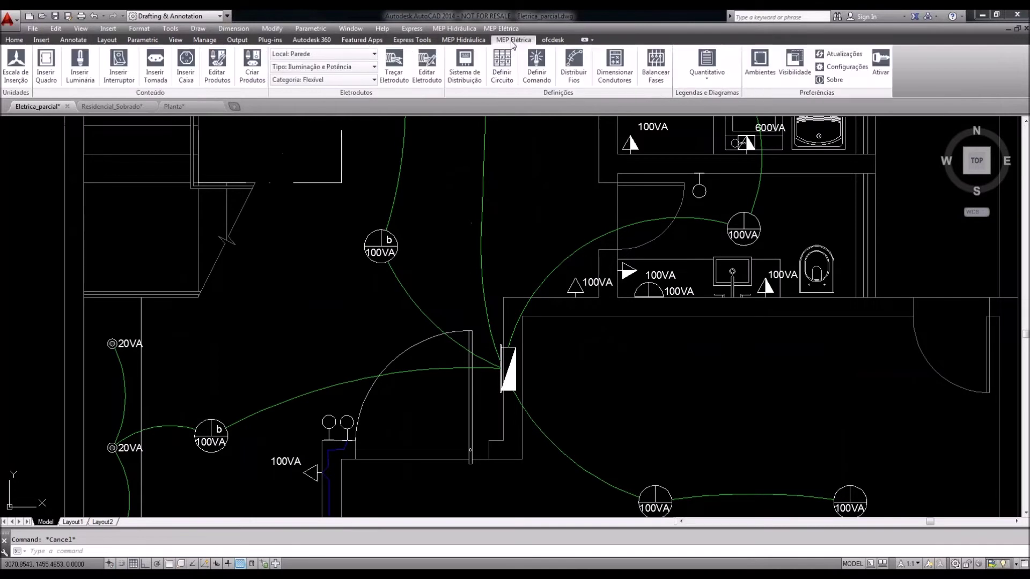
left_click(321, 54)
left_click(314, 77)
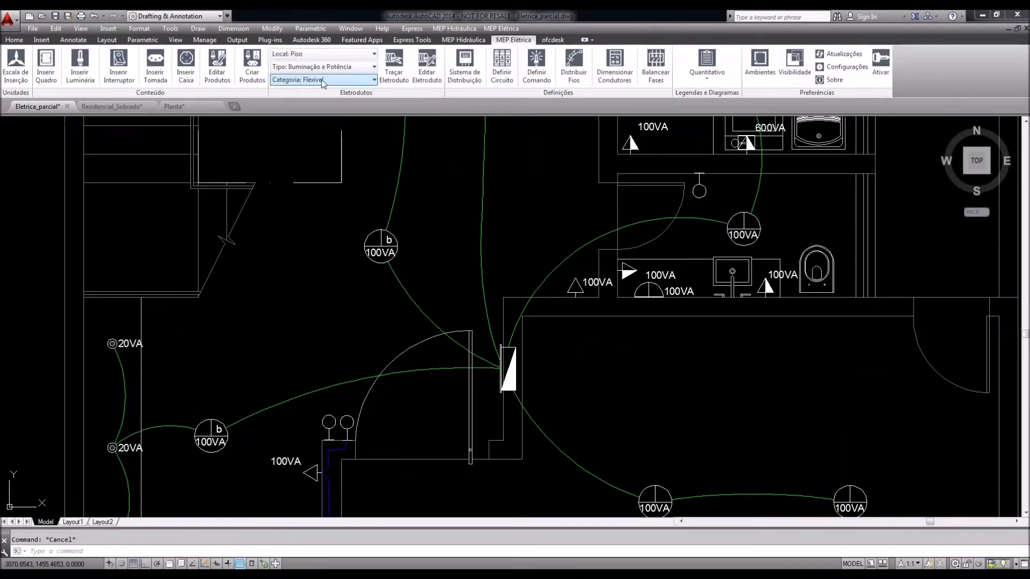
left_click(397, 72)
mouse_move(541, 280)
middle_mouse_down()
mouse_move(500, 309)
mouse_move(486, 357)
middle_mouse_up()
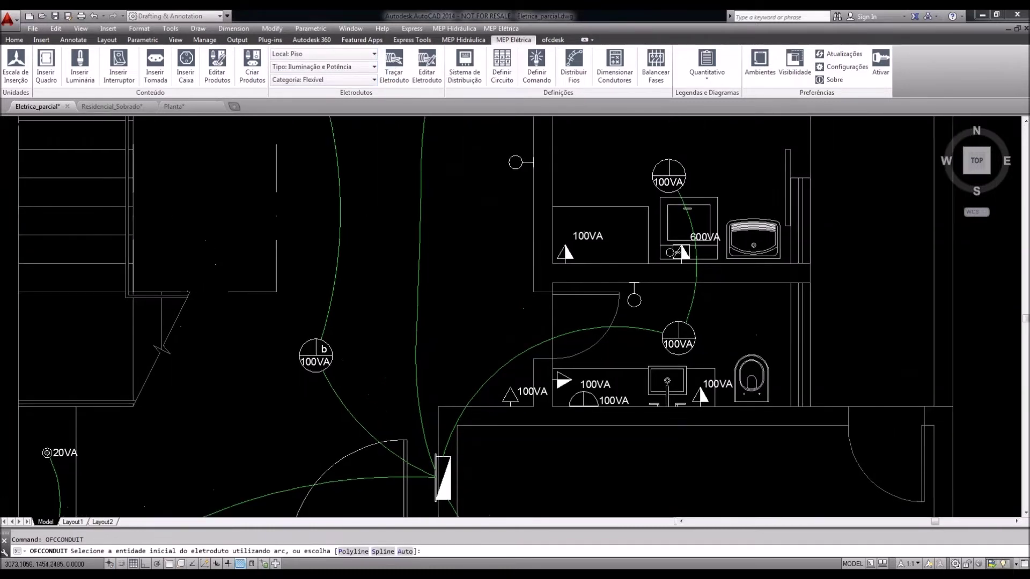
left_click(510, 396)
middle_click_drag(510, 271, 493, 364)
left_click(509, 198)
left_click(484, 270)
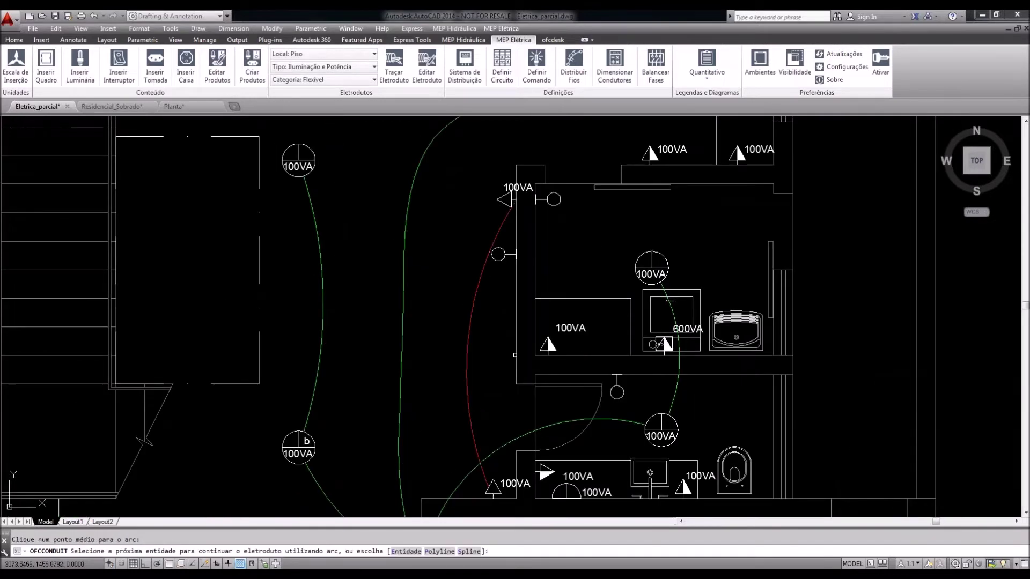
Draw a spline floor conduit from the hall-side 100VA outlet on the laundry wall to the 100VA outlet on the living room's outer wall
middle_click_drag(507, 326, 509, 239)
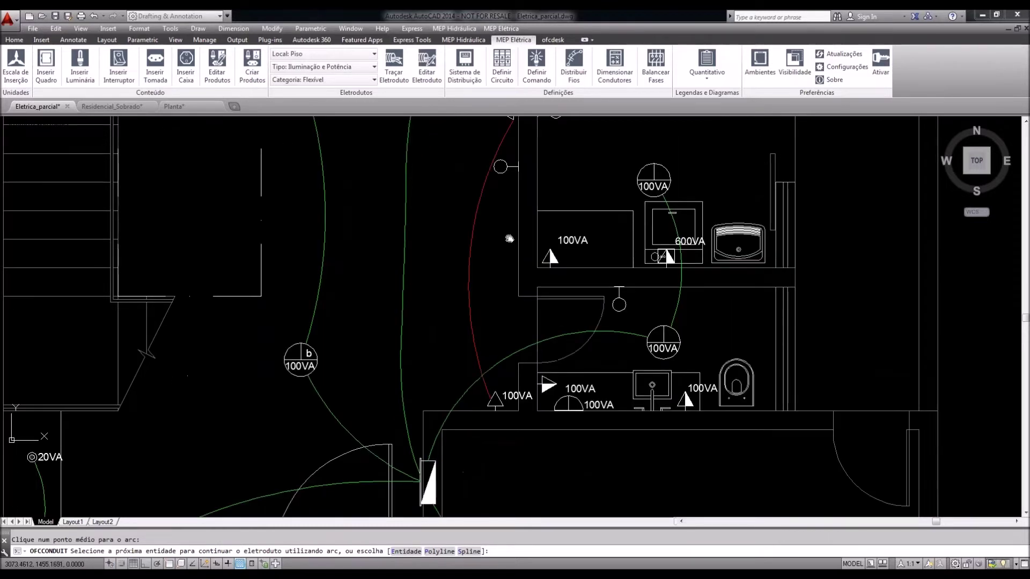
middle_click_drag(509, 239, 500, 258)
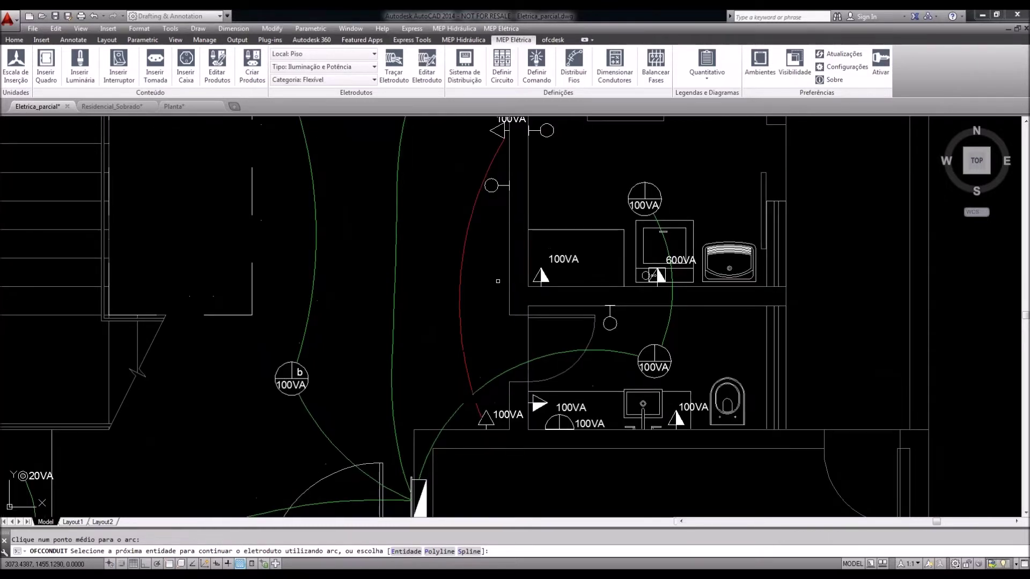
left_click(394, 63)
left_click(379, 552)
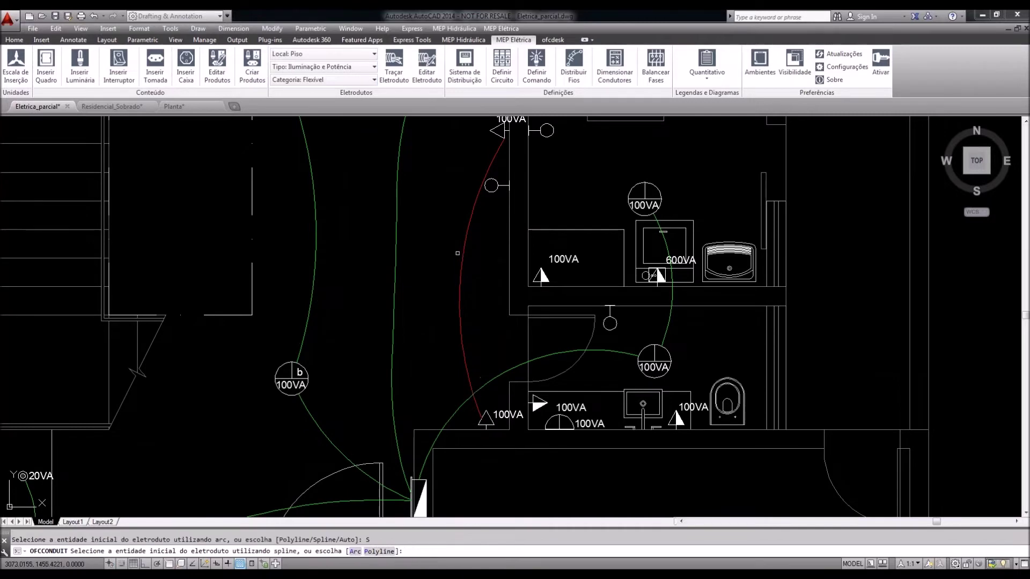
mouse_move(458, 253)
middle_mouse_down()
mouse_move(478, 288)
mouse_move(503, 466)
middle_mouse_up()
scroll(503, 466, "down", 2)
left_click(517, 395)
left_click(451, 245)
left_click(290, 238)
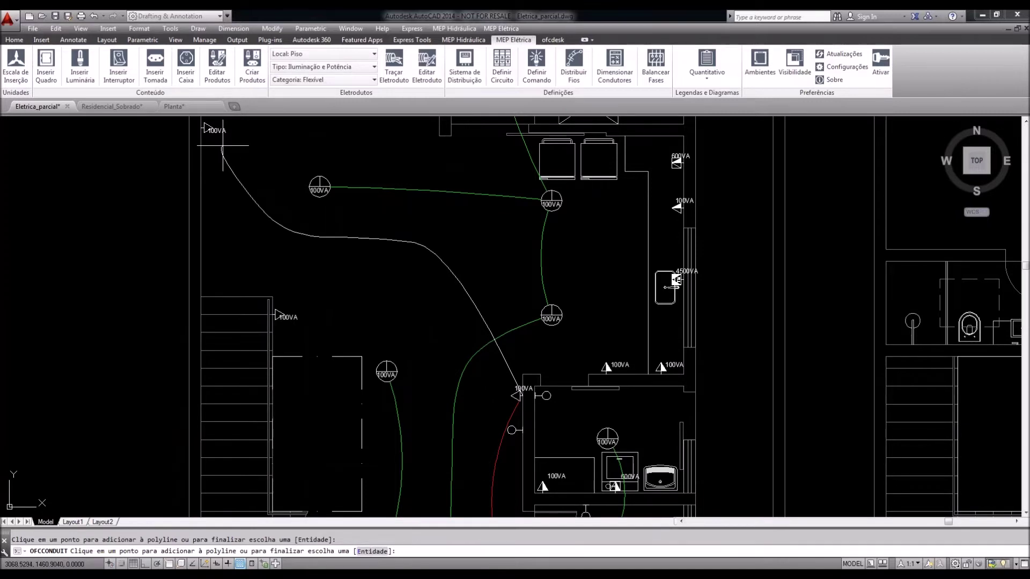
middle_click_drag(225, 162, 268, 225)
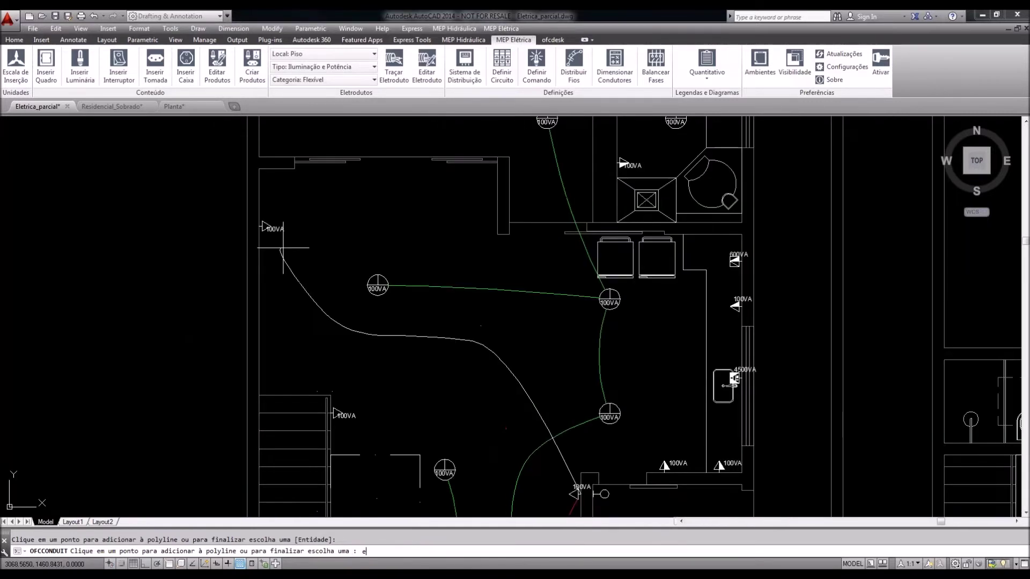
key("Return")
left_click(267, 225)
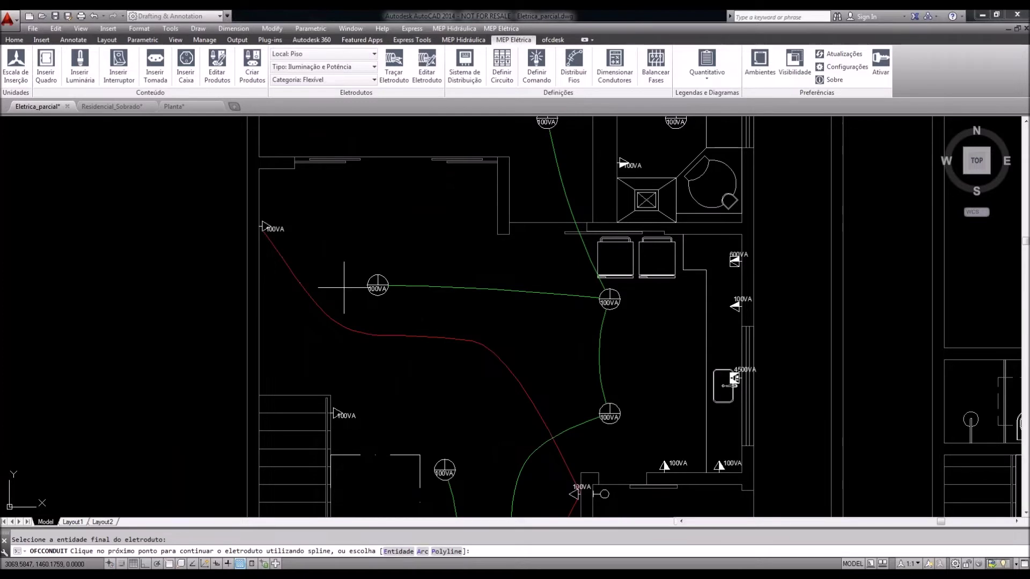
key("Return")
Examine the floor conduit's route, its connection at the hall-side laundry wall outlet, and the overall ground-floor conduit layout
middle_click_drag(456, 327, 455, 283)
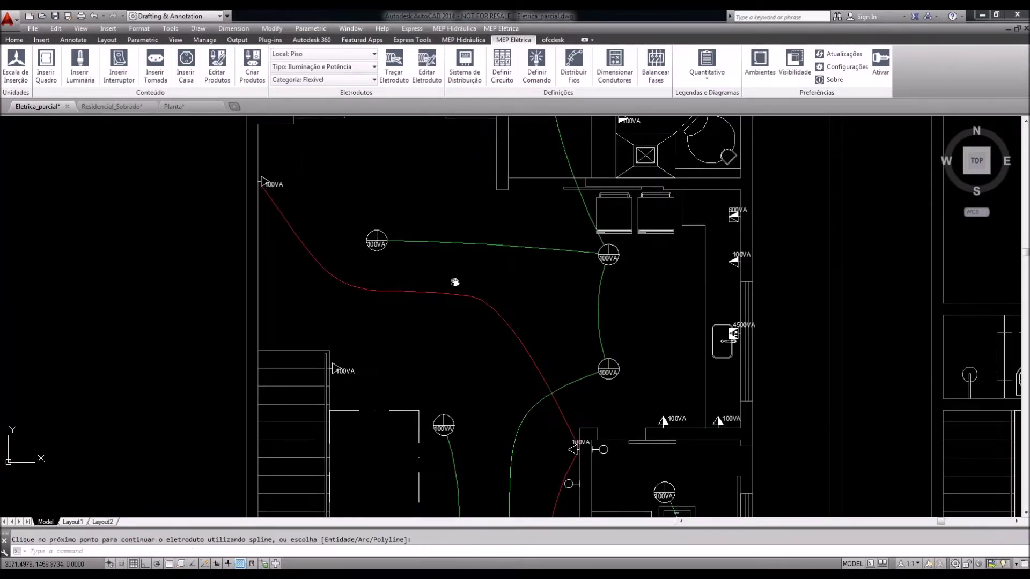
scroll(437, 250, "down", 2)
scroll(438, 249, "up", 1)
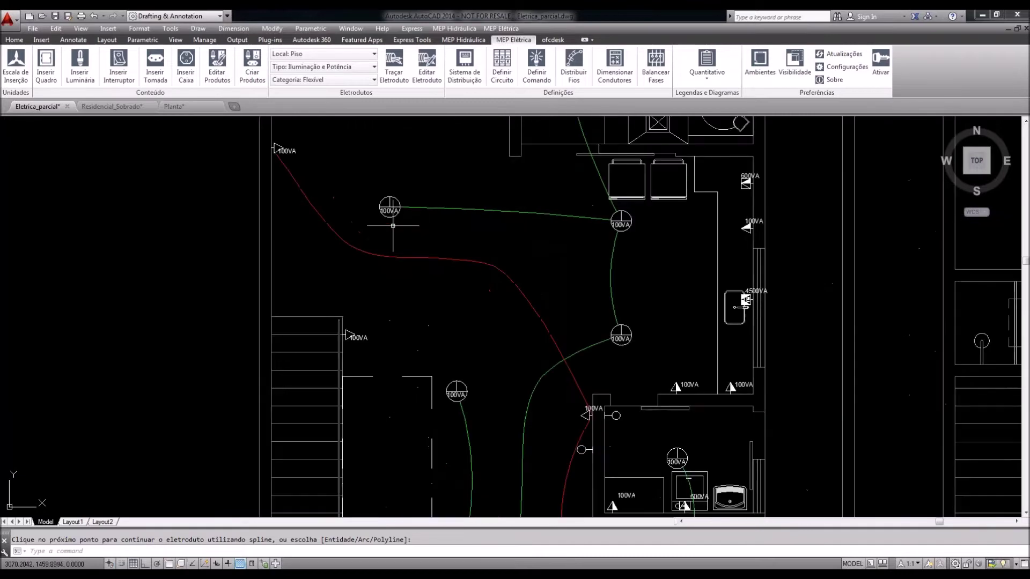
scroll(415, 284, "down", 1)
scroll(340, 260, "up", 2)
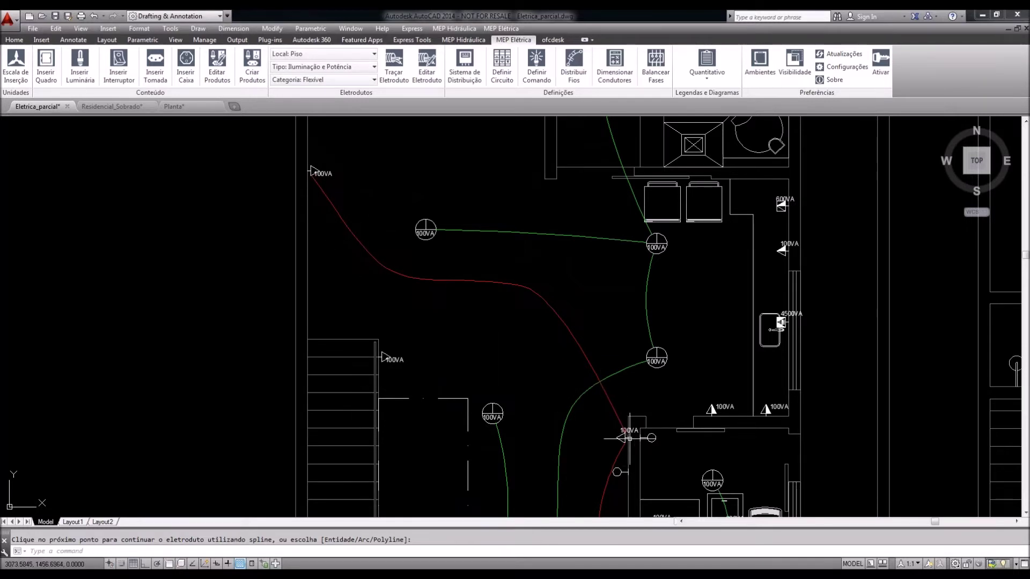
scroll(629, 438, "up", 5)
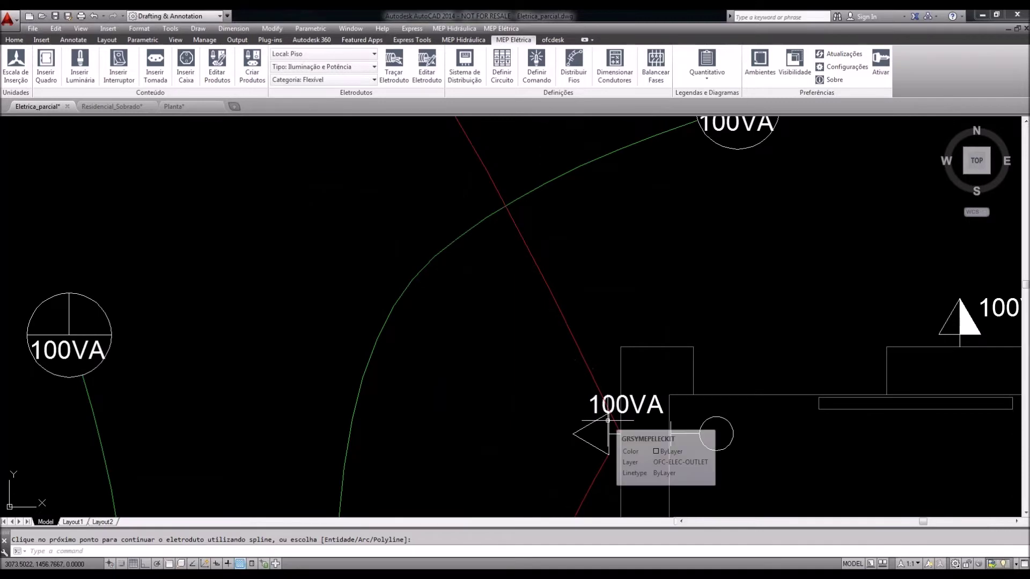
scroll(590, 403, "down", 2)
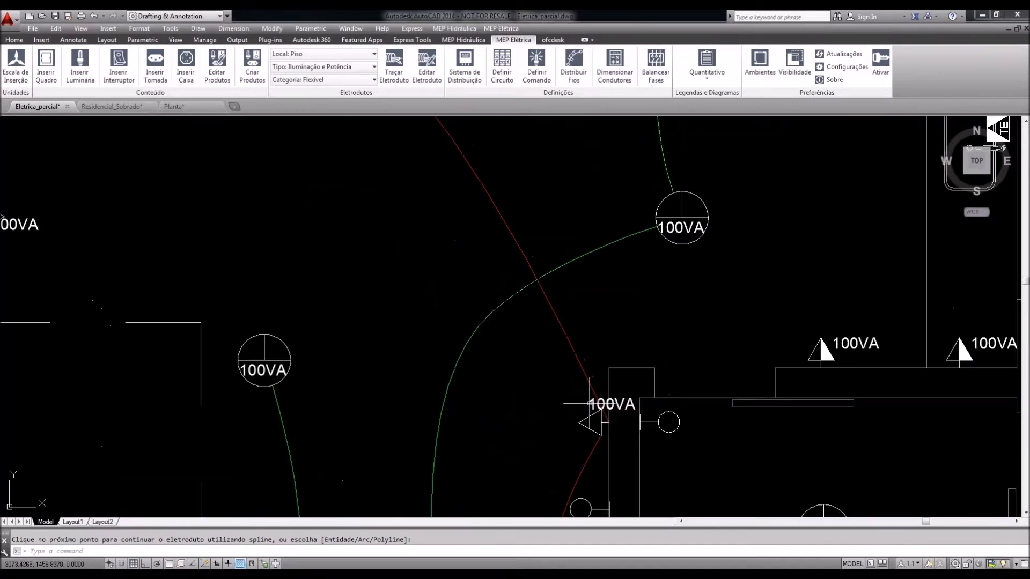
scroll(590, 404, "down", 4)
middle_click_drag(552, 380, 437, 326)
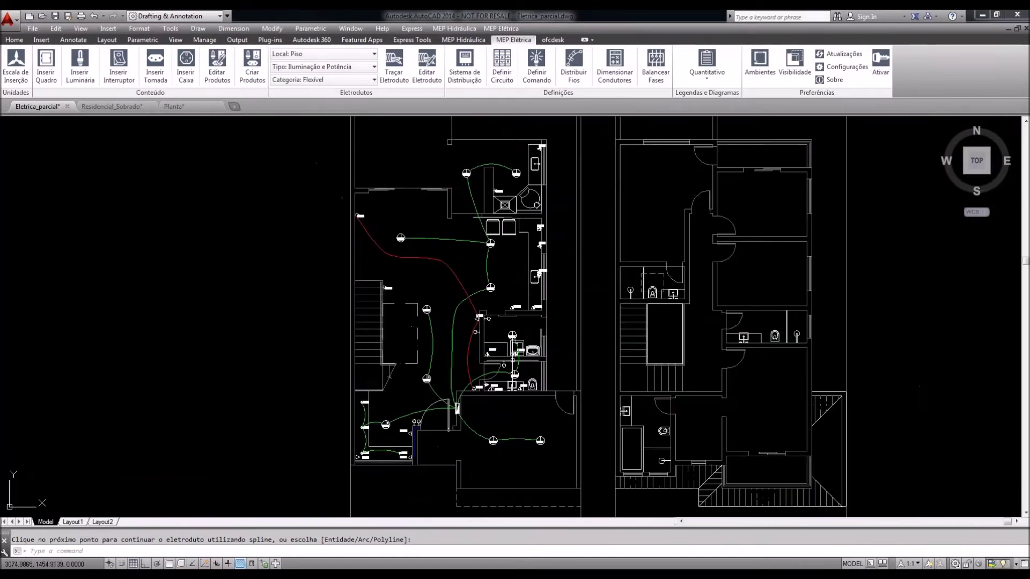
middle_click_drag(447, 385, 444, 380)
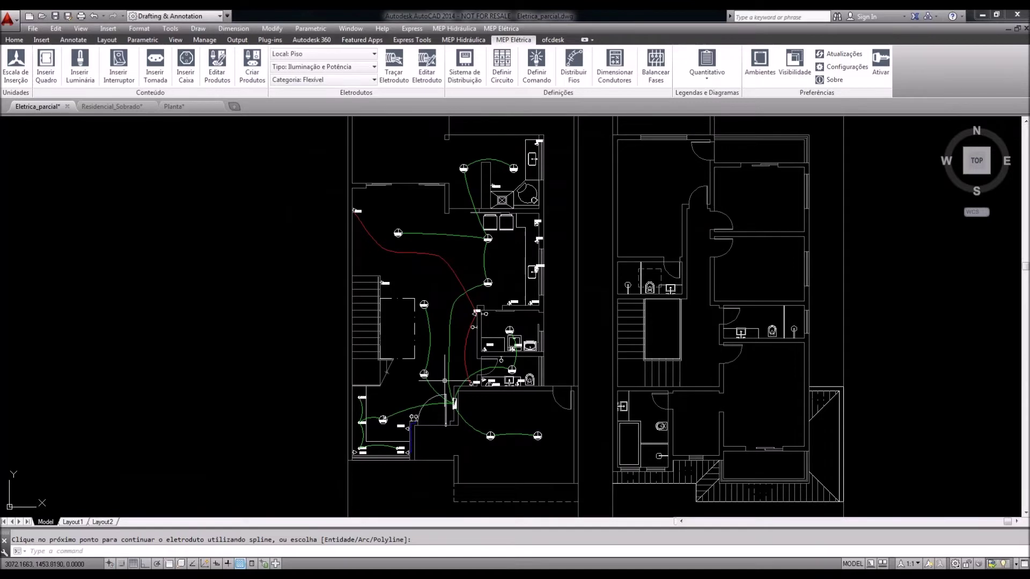
scroll(445, 381, "up", 4)
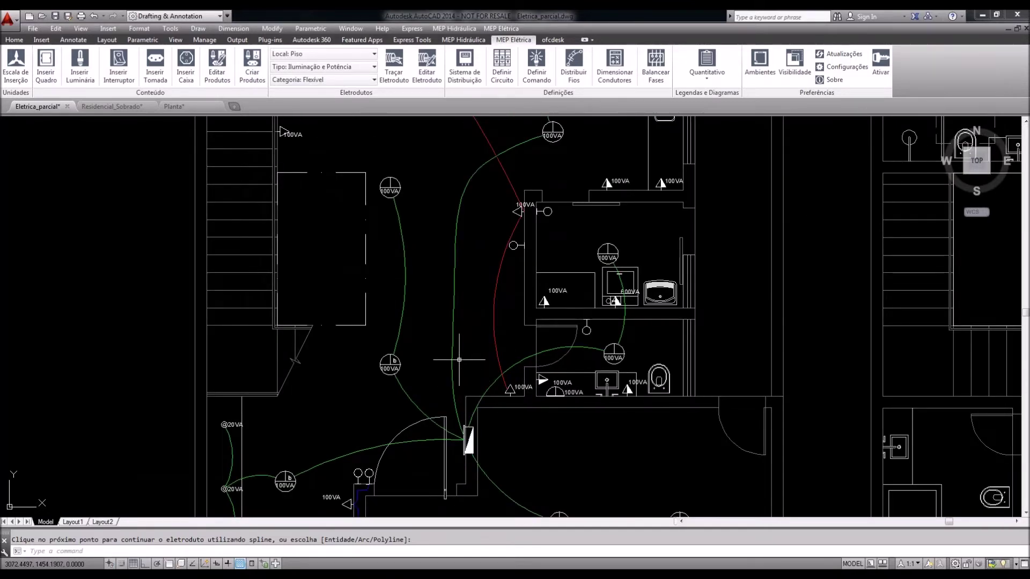
Set the conduit location to Teto and draw ceiling conduits from the lower kitchen light to both hall lights and the laundry light
scroll(459, 360, "down", 2)
middle_click_drag(457, 300, 455, 320)
left_click(322, 54)
left_click(293, 85)
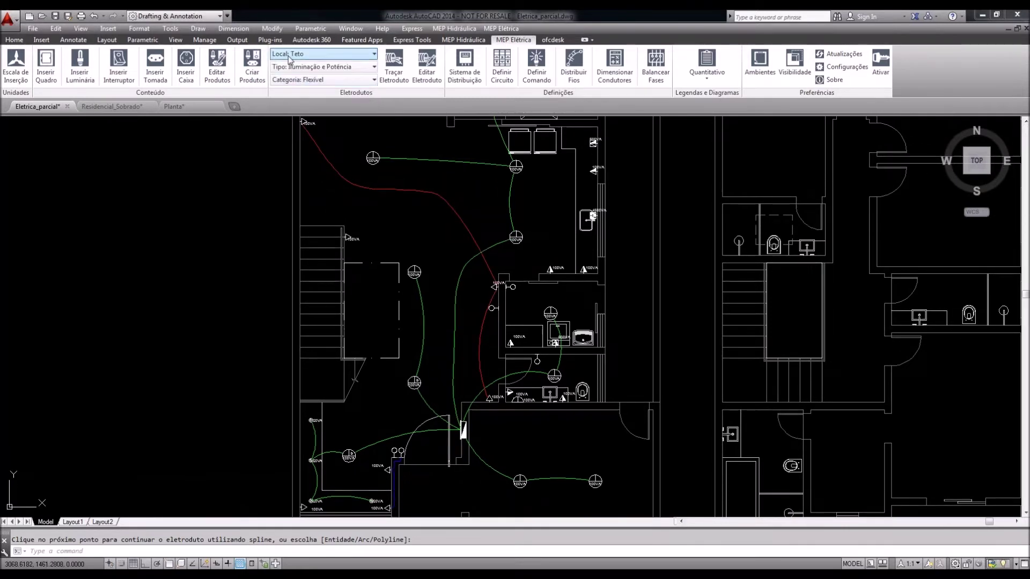
left_click(394, 85)
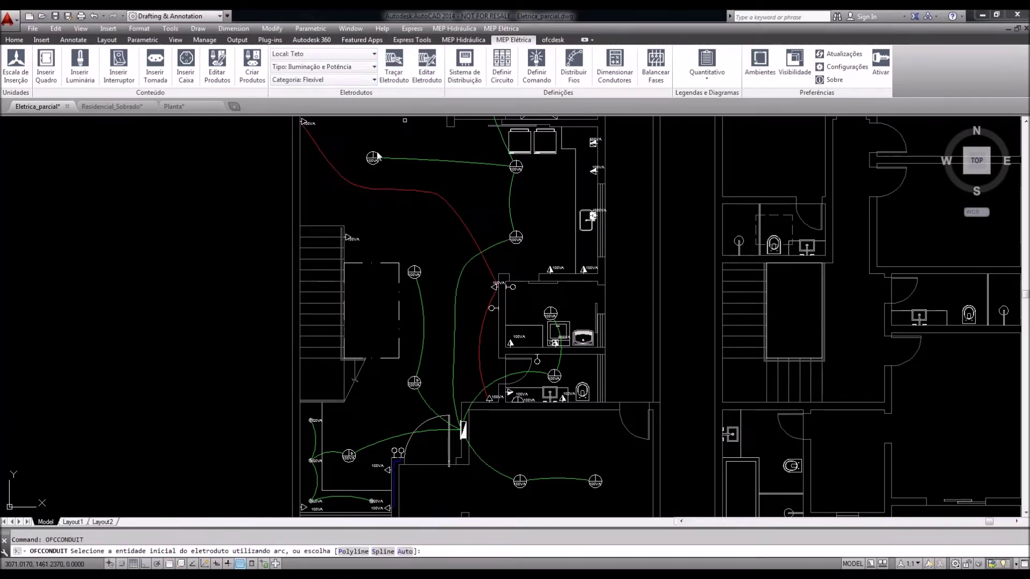
middle_click_drag(478, 284, 457, 287)
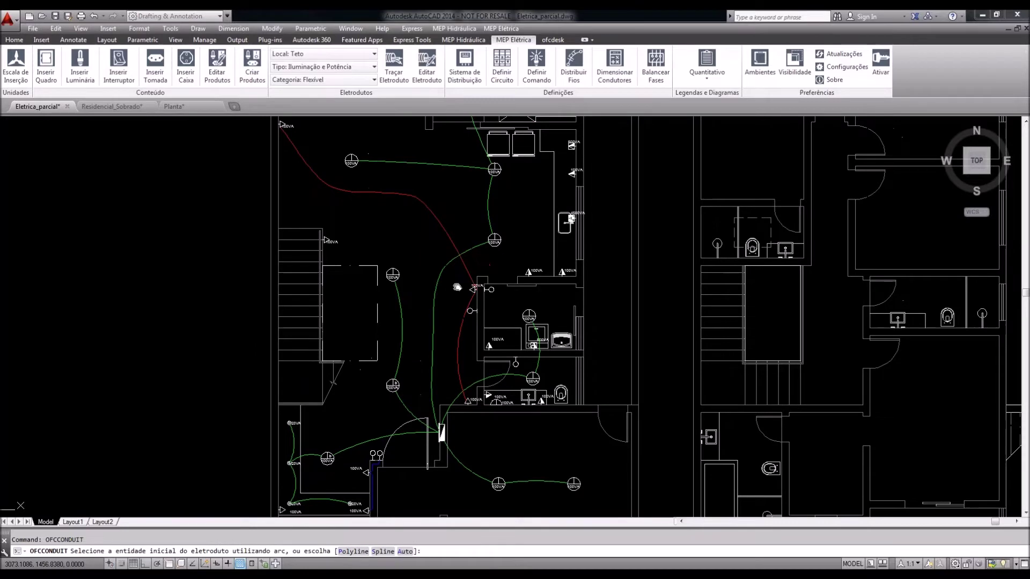
middle_click_drag(457, 287, 606, 277)
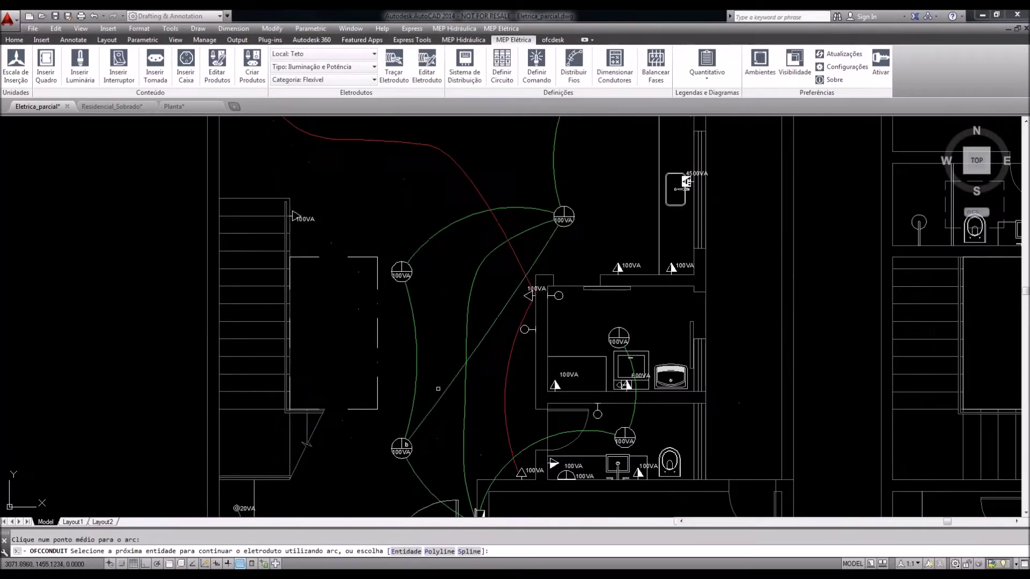
mouse_move(435, 372)
middle_mouse_down()
mouse_move(432, 341)
mouse_move(401, 385)
middle_mouse_up()
key("Return")
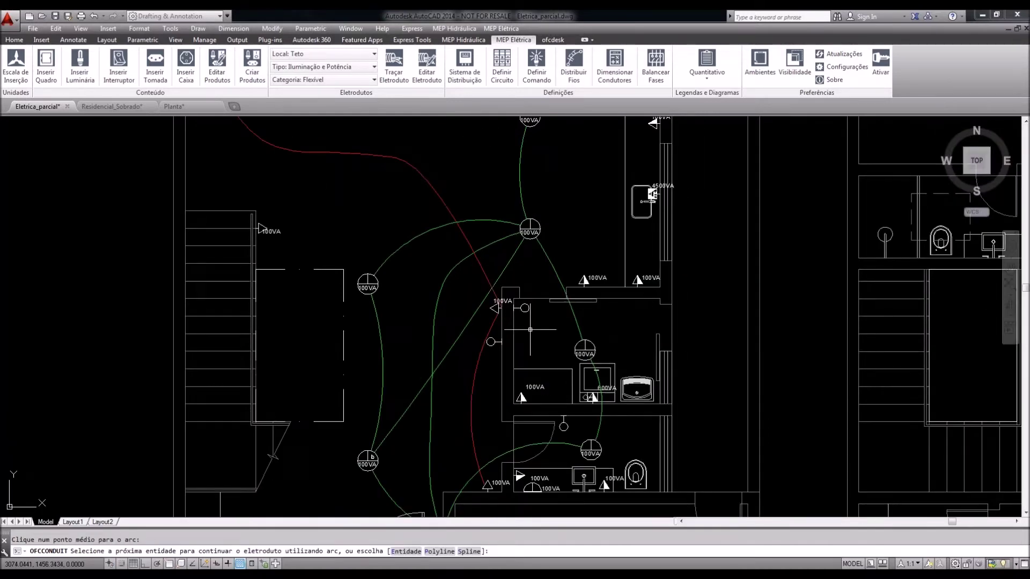
Draw a ceiling conduit between the laundry light and the switch inside the laundry
key("Return")
left_click(528, 312)
left_click(585, 349)
key("Return")
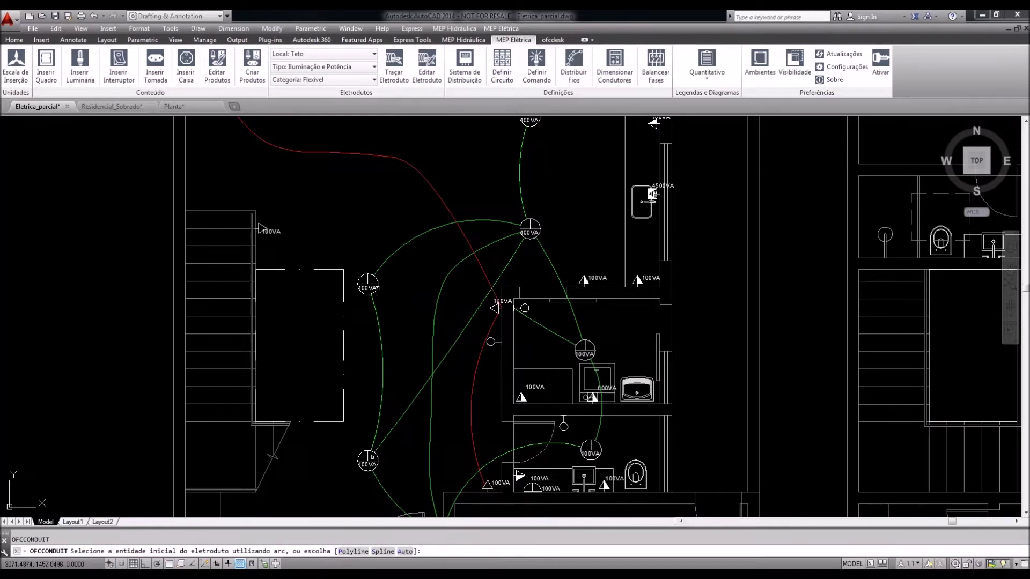
Draw a ceiling conduit from the upper hall light to the hall-side switch on the laundry wall
left_click(377, 293)
left_click(492, 342)
left_click(464, 327)
key("Return")
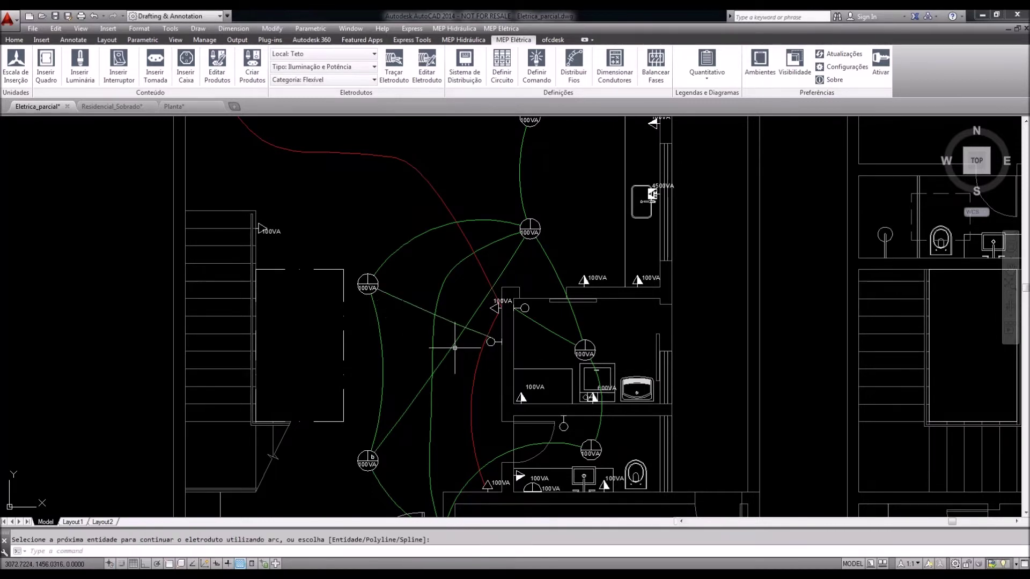
middle_click_drag(551, 349, 554, 344)
left_click(300, 175)
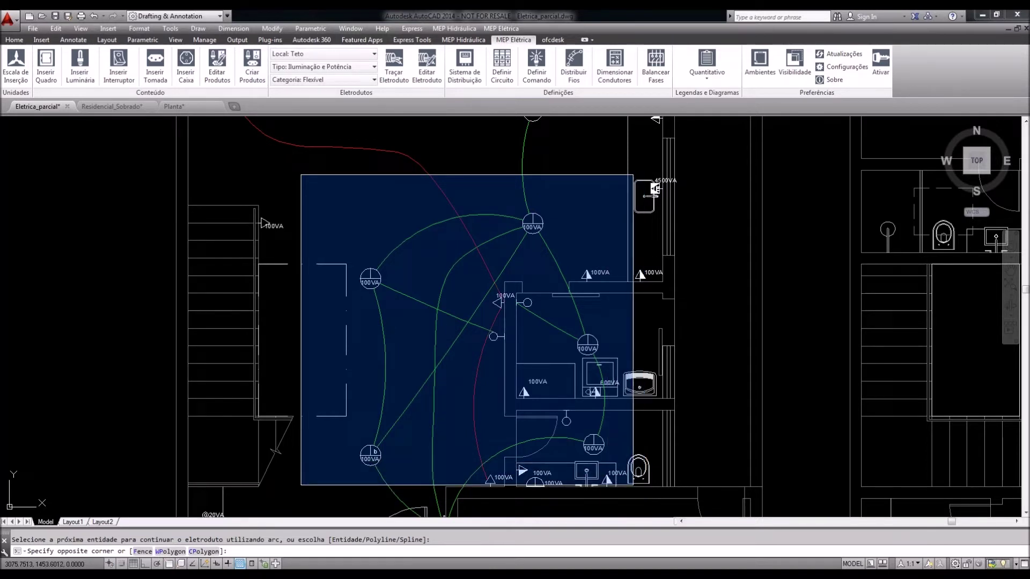
left_click(510, 380)
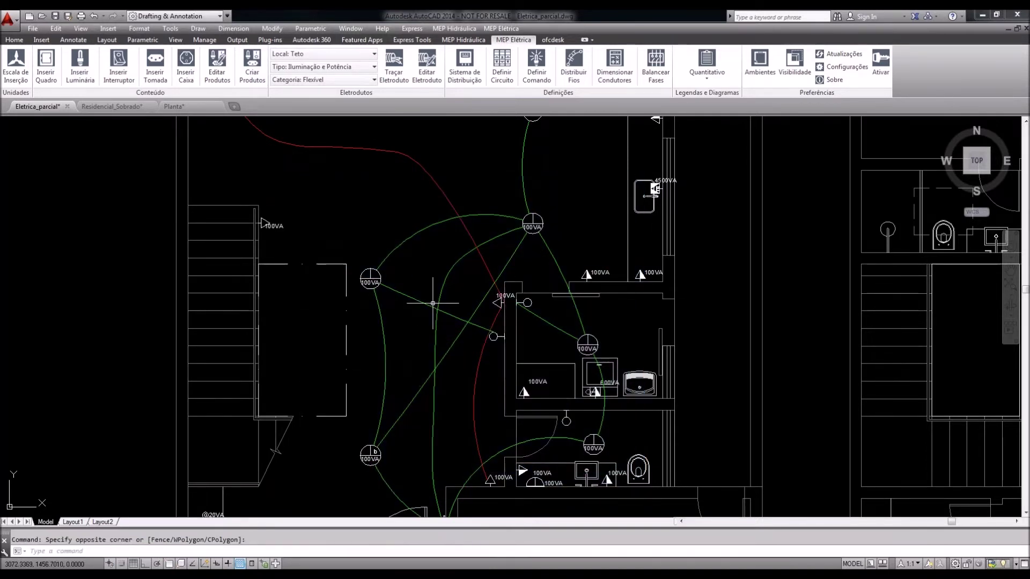
Draw four ceiling conduits between the upper hall light and the living room light, three curved and one straight
scroll(433, 303, "up", 2)
middle_click_drag(397, 320, 399, 317)
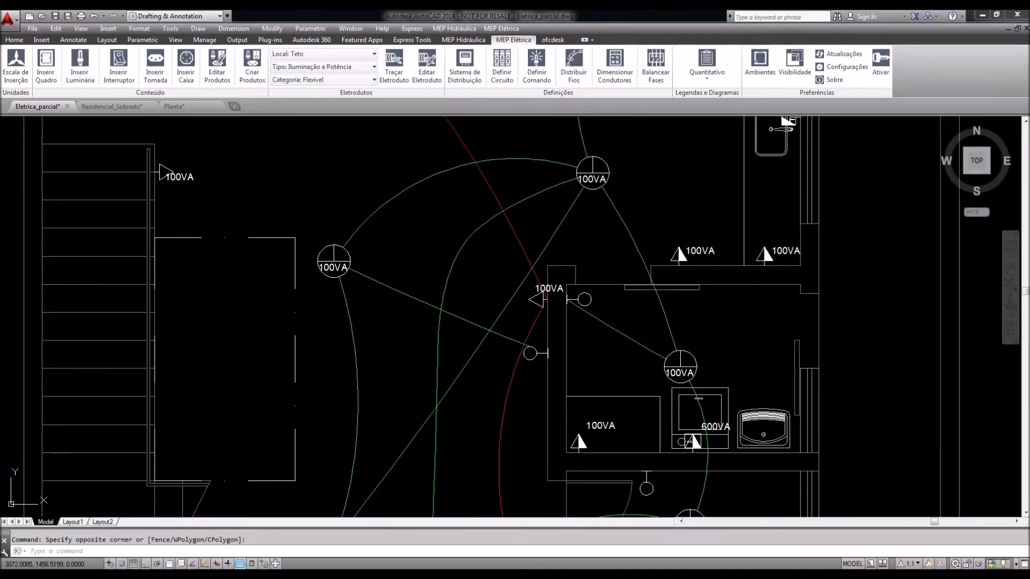
middle_click_drag(399, 287, 406, 278)
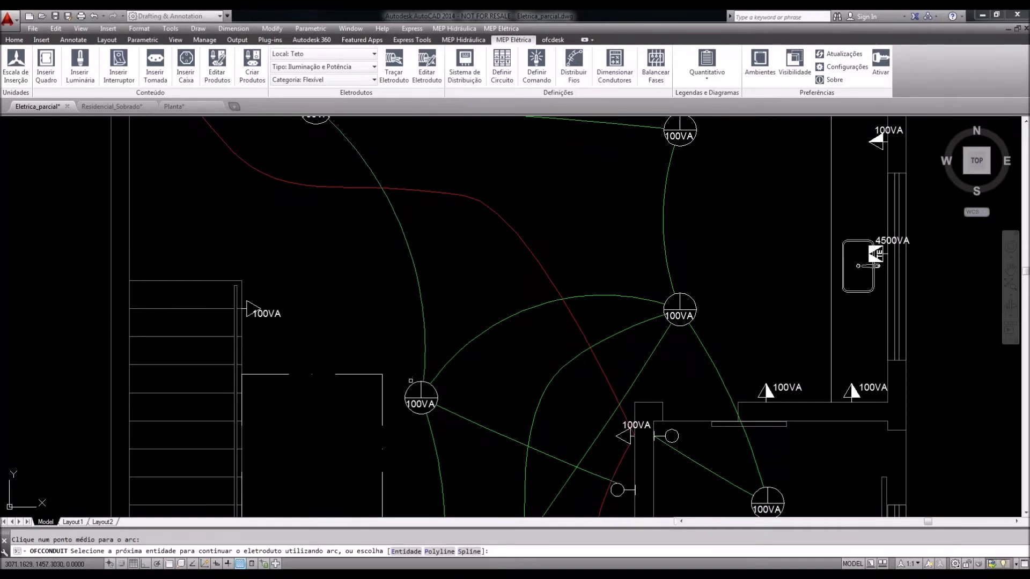
left_click(412, 384)
left_click(347, 195)
left_click(437, 394)
Draw a nearly straight ceiling conduit from the upper hall light to the upper kitchen light
left_click(447, 387)
left_click(668, 140)
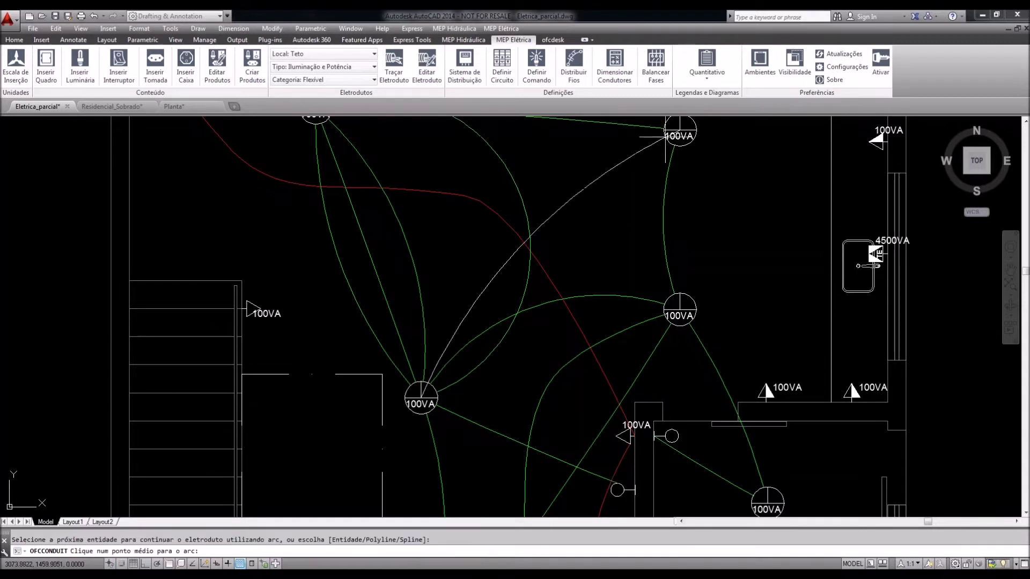
left_click(635, 171)
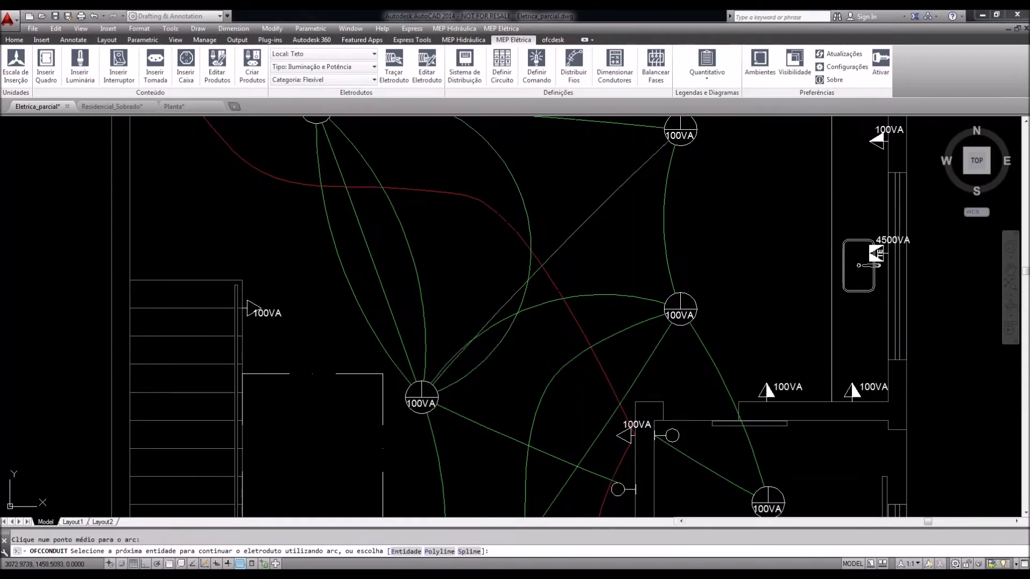
middle_click_drag(585, 270, 593, 259)
key("Return")
Examine the conduits that converge on the upper hall light beside the stairwell
scroll(424, 400, "up", 2)
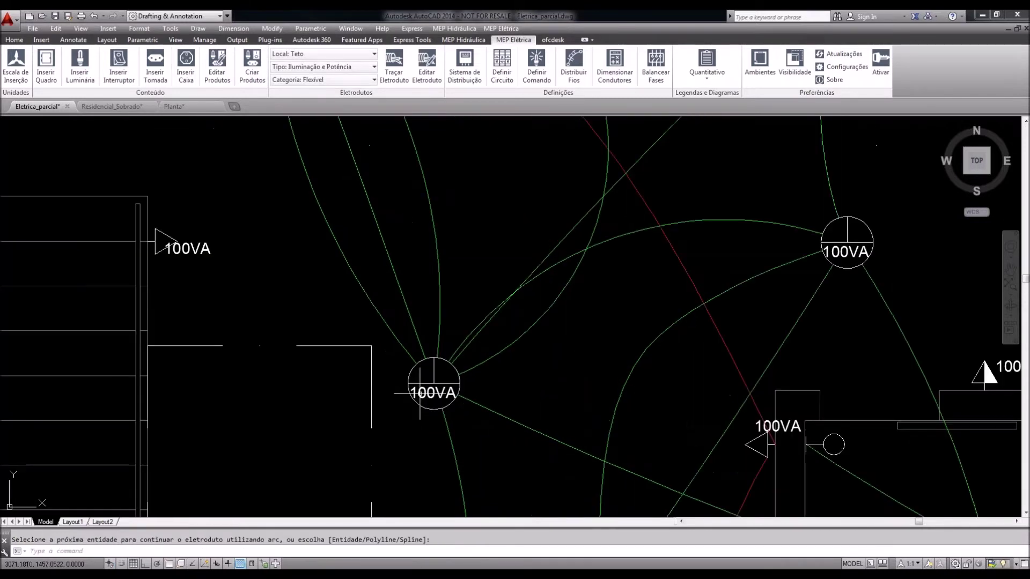
scroll(428, 394, "up", 2)
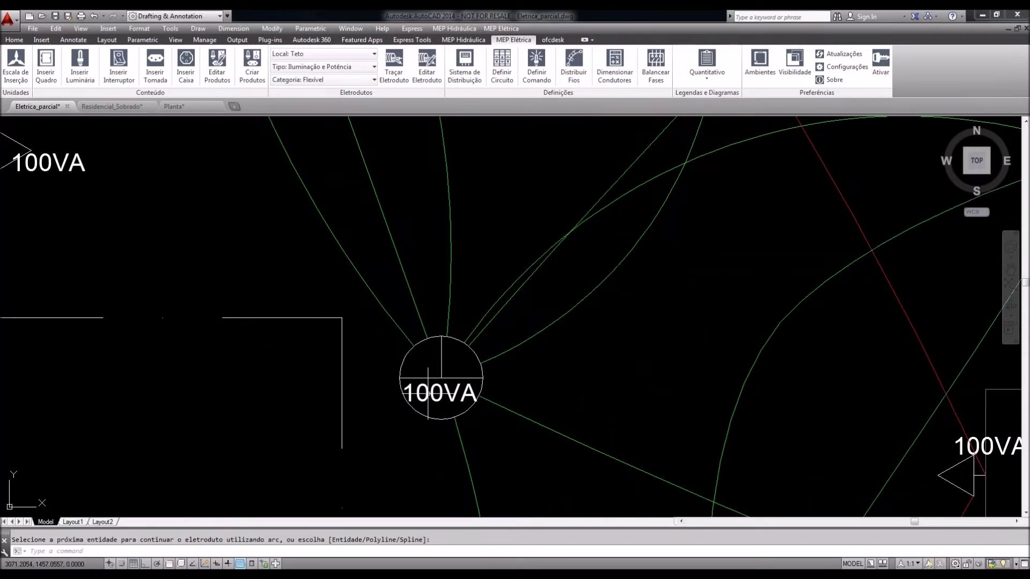
scroll(416, 320, "down", 2)
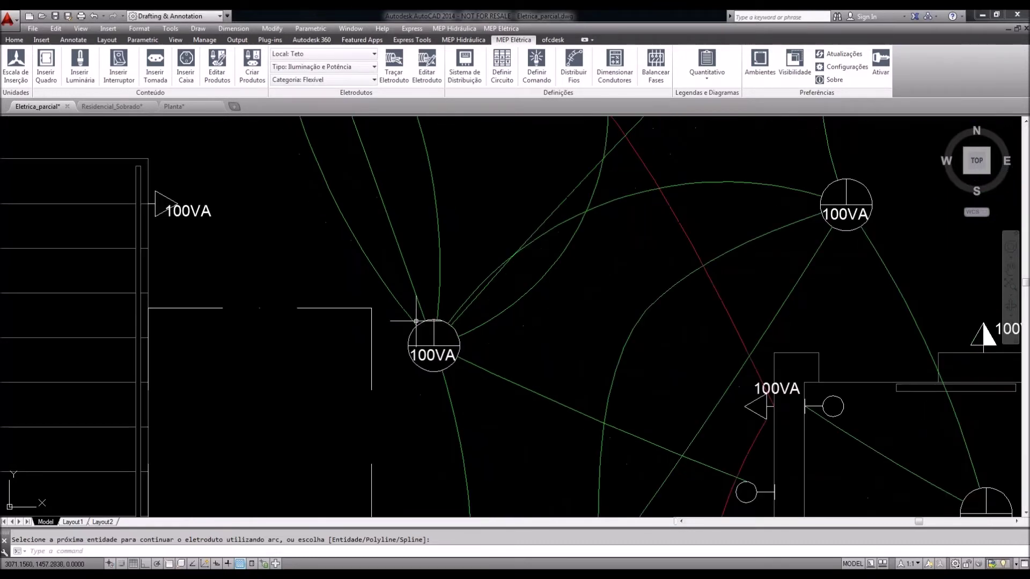
scroll(416, 321, "down", 2)
left_click(352, 277)
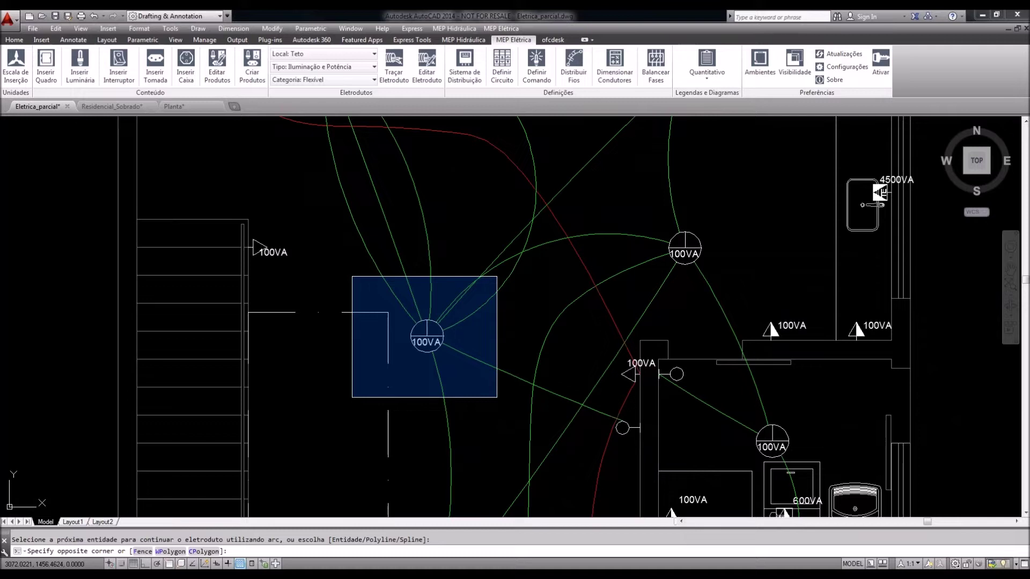
key("Escape")
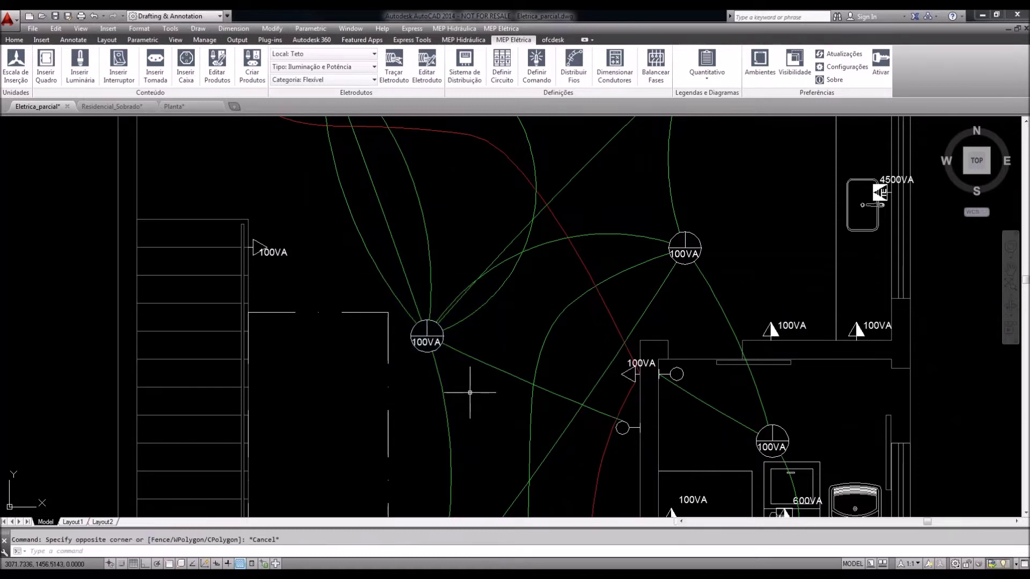
left_click(360, 285)
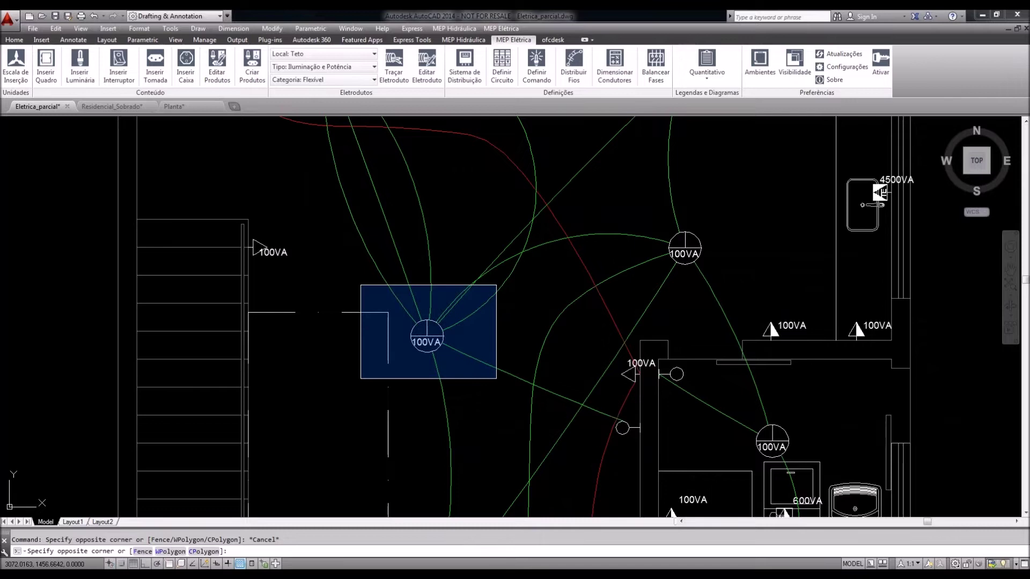
key("Escape")
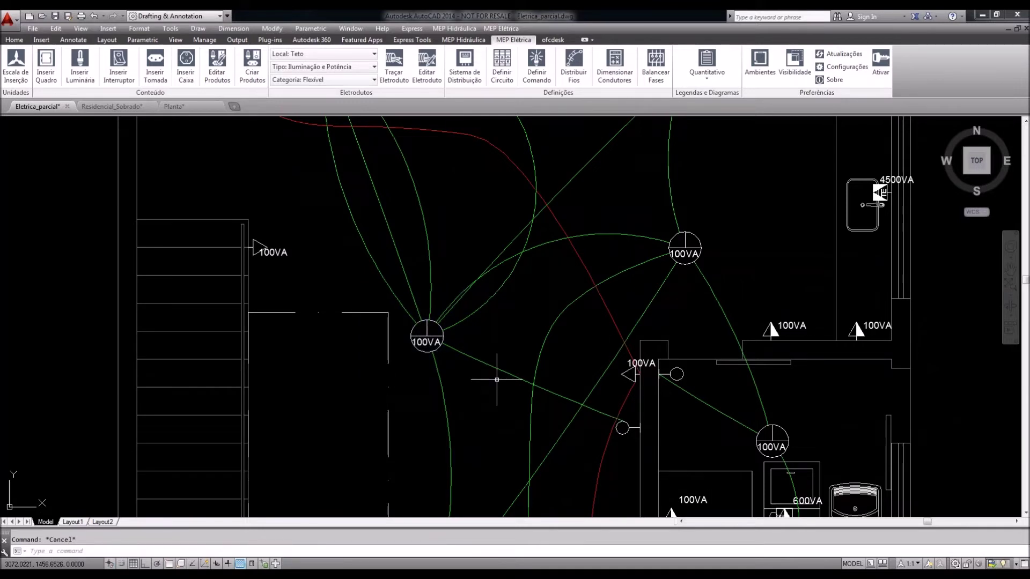
scroll(421, 342, "down", 2)
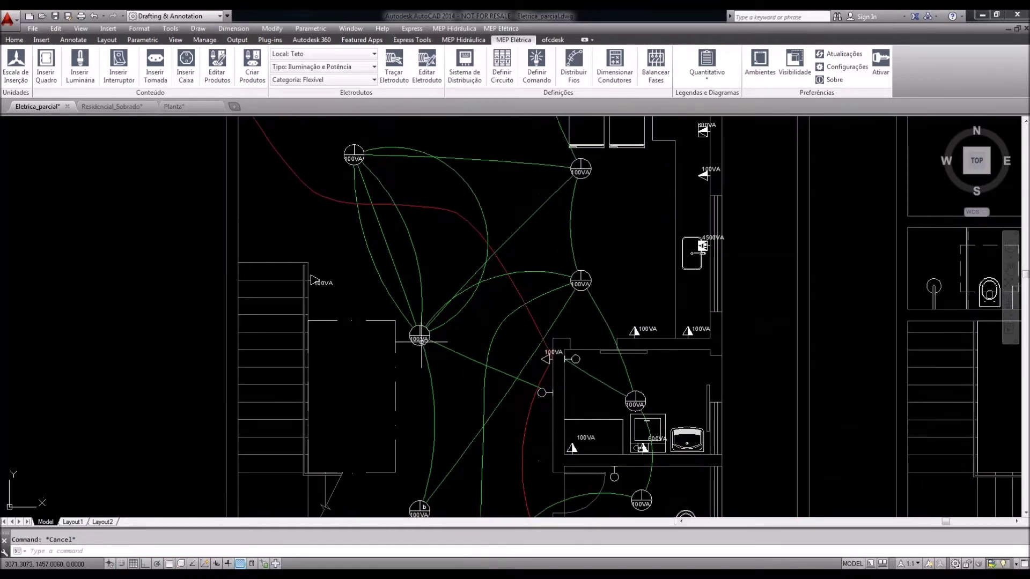
scroll(421, 341, "up", 4)
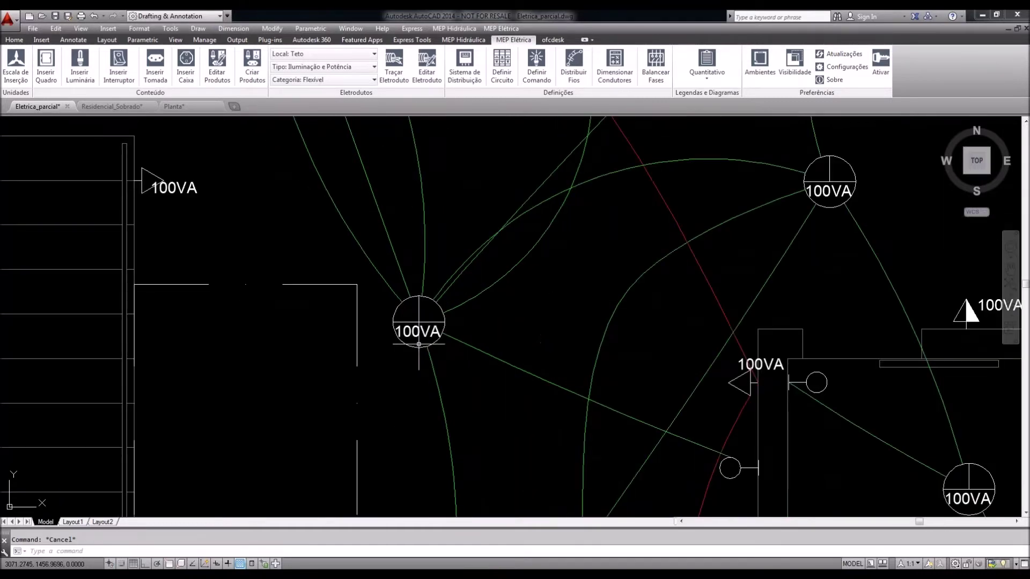
scroll(419, 344, "down", 4)
scroll(501, 362, "down", 6)
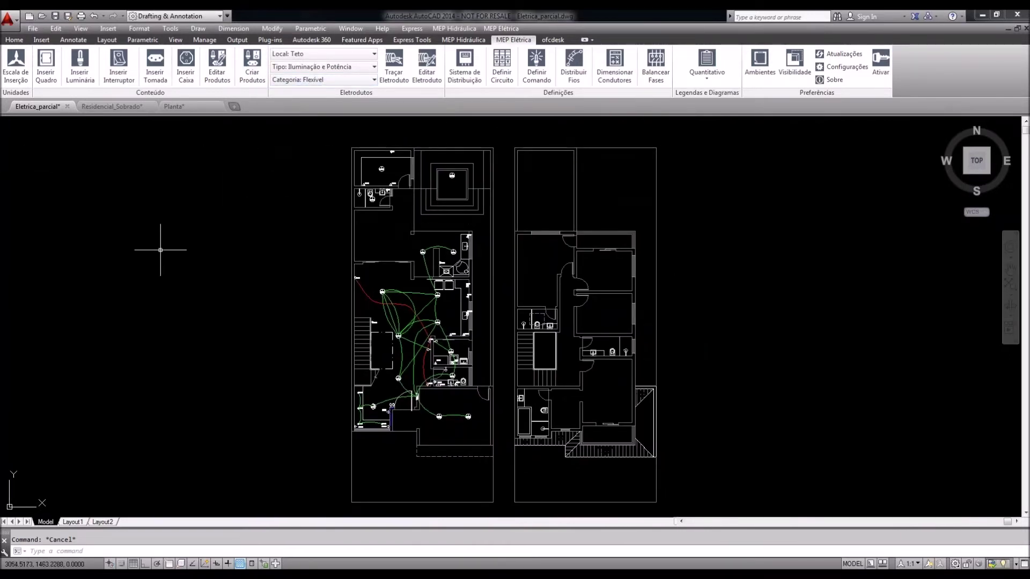
Switch to the Planta drawing and delete the wide load schedule and the single-line diagram with its attached table
left_click(175, 107)
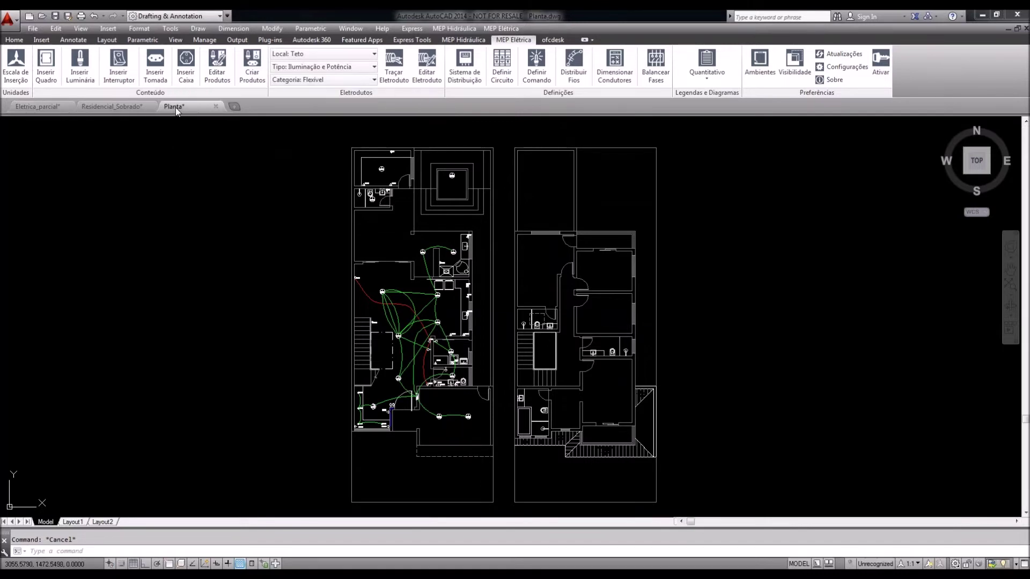
middle_click_drag(346, 324, 357, 321)
scroll(357, 329, "down", 2)
left_click(445, 365)
left_click(438, 370)
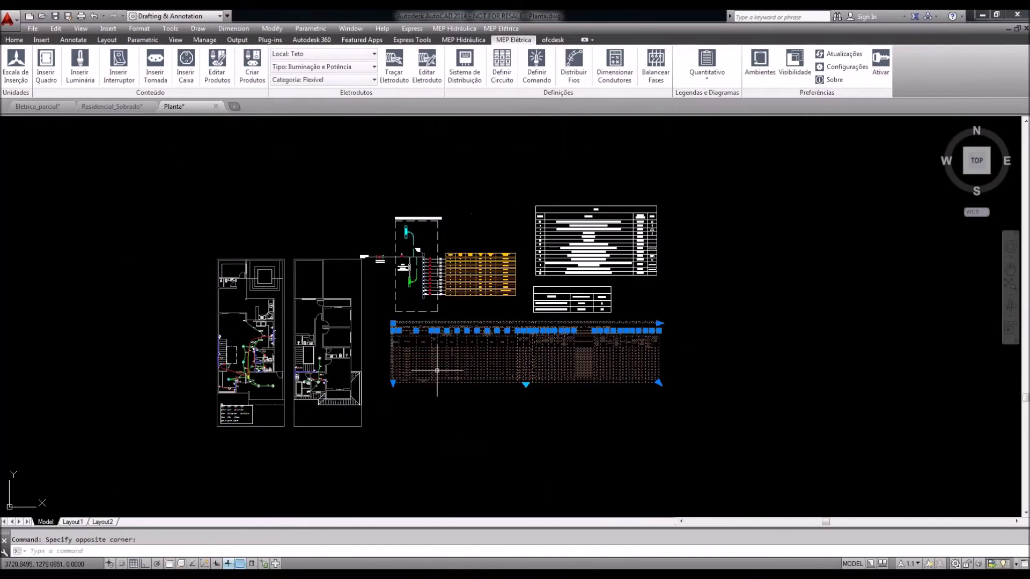
key("Delete")
left_click(443, 320)
left_click(431, 295)
key("Delete")
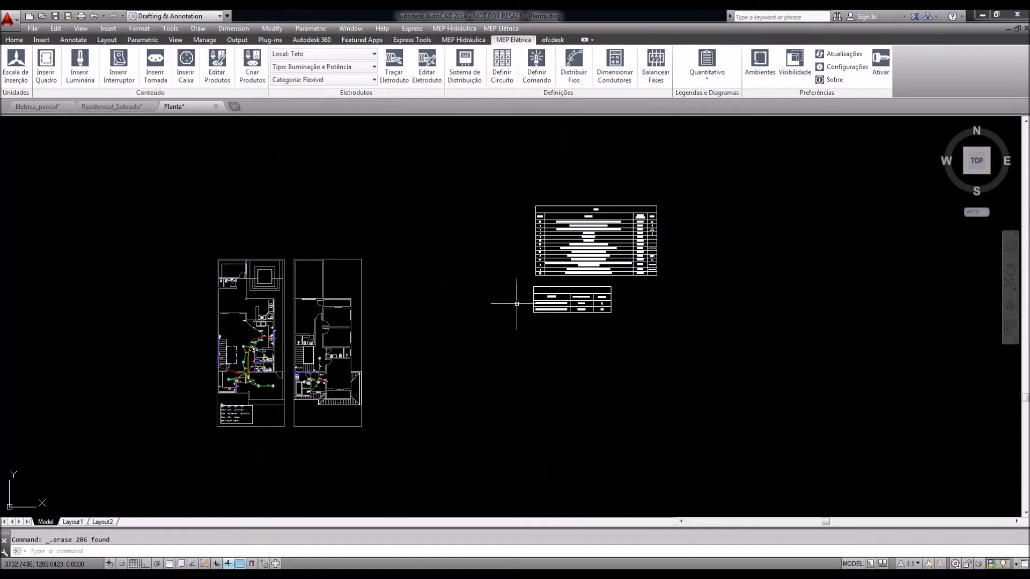
Delete the two remaining tables beside the floor plans
left_click(556, 288)
key("Delete")
left_click(547, 272)
key("Delete")
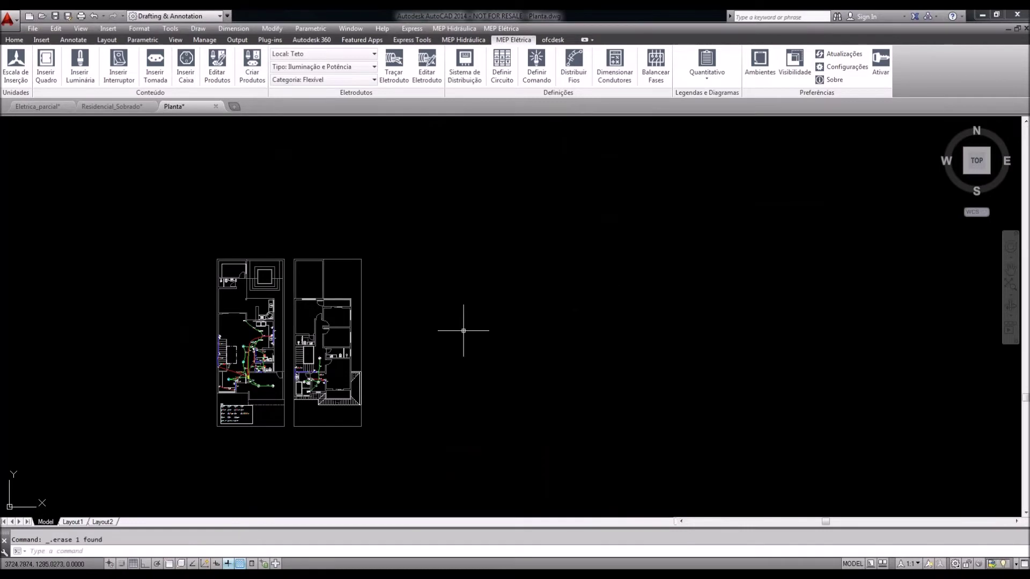
Run the wire distribution command to clear the wire annotations from the conduits, and delete the Fiação legend below the ground-floor plan
middle_click_drag(464, 331, 554, 297)
scroll(362, 334, "up", 8)
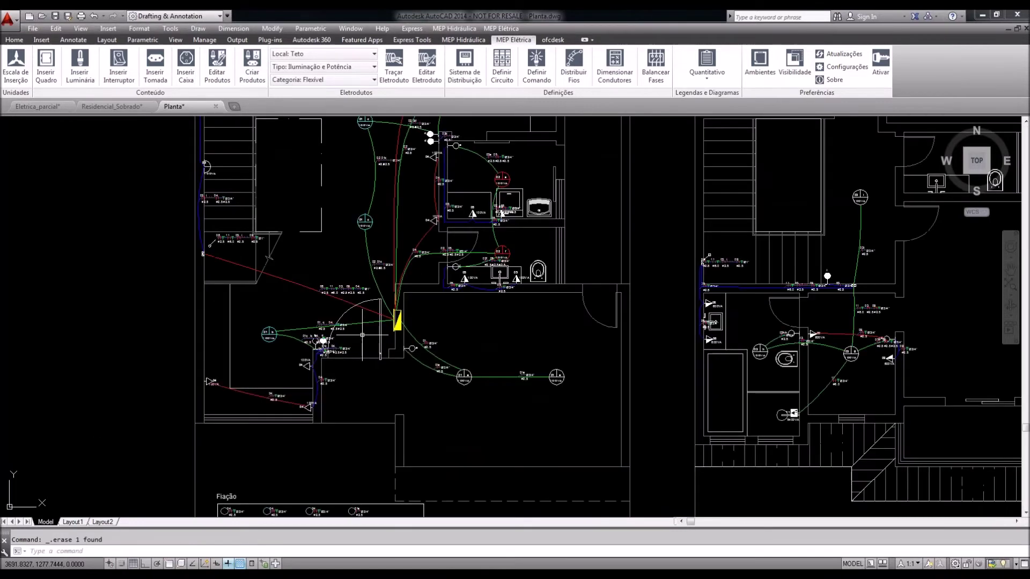
middle_click_drag(391, 299, 382, 316)
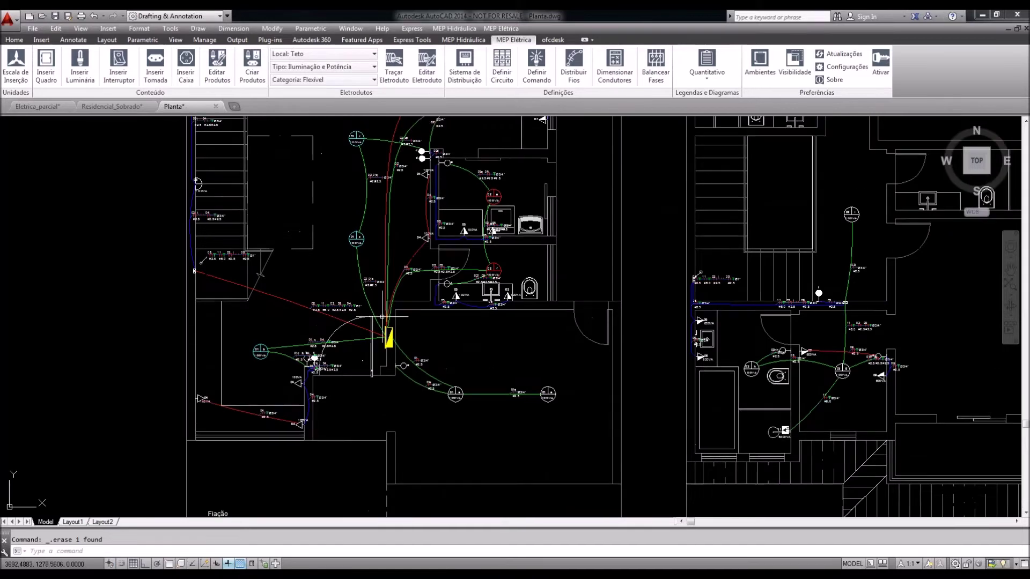
left_click(578, 80)
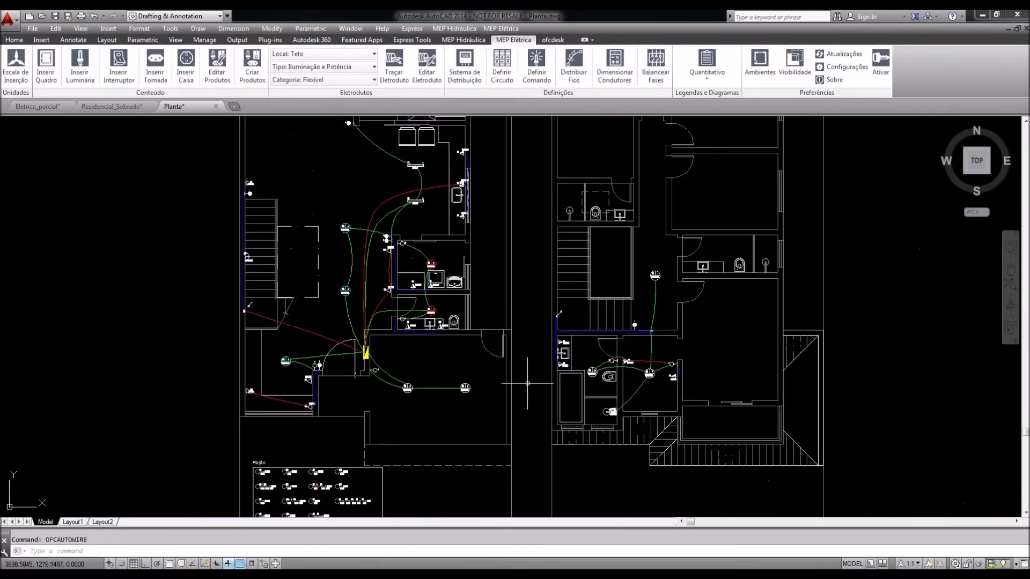
middle_click_drag(526, 379, 528, 336)
left_click(384, 448)
key("Delete")
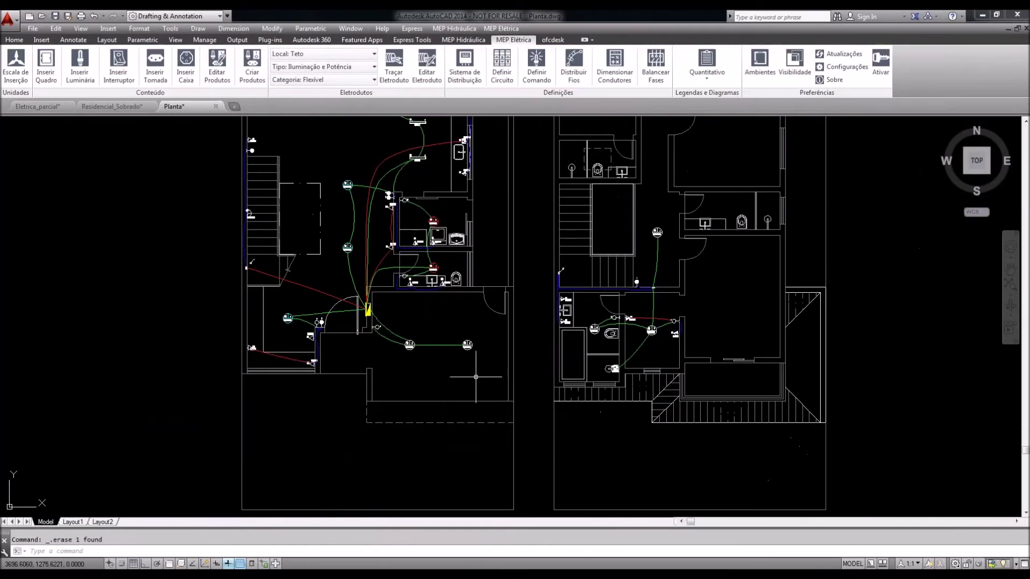
Delete every circuit of the QDTERREO board in the circuit manager and accept the change
middle_click_drag(480, 403, 481, 423)
scroll(480, 422, "up", 6)
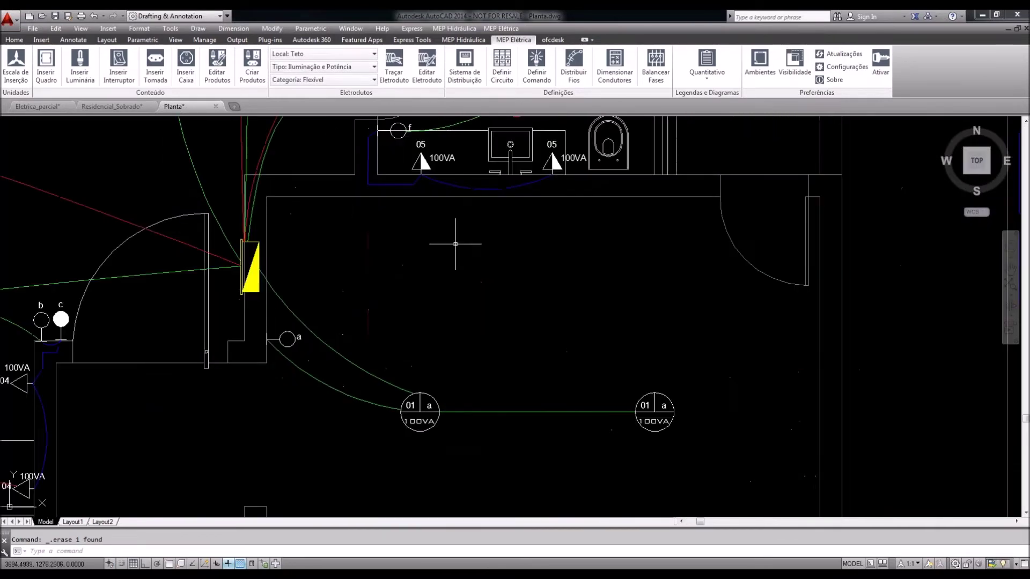
left_click(507, 80)
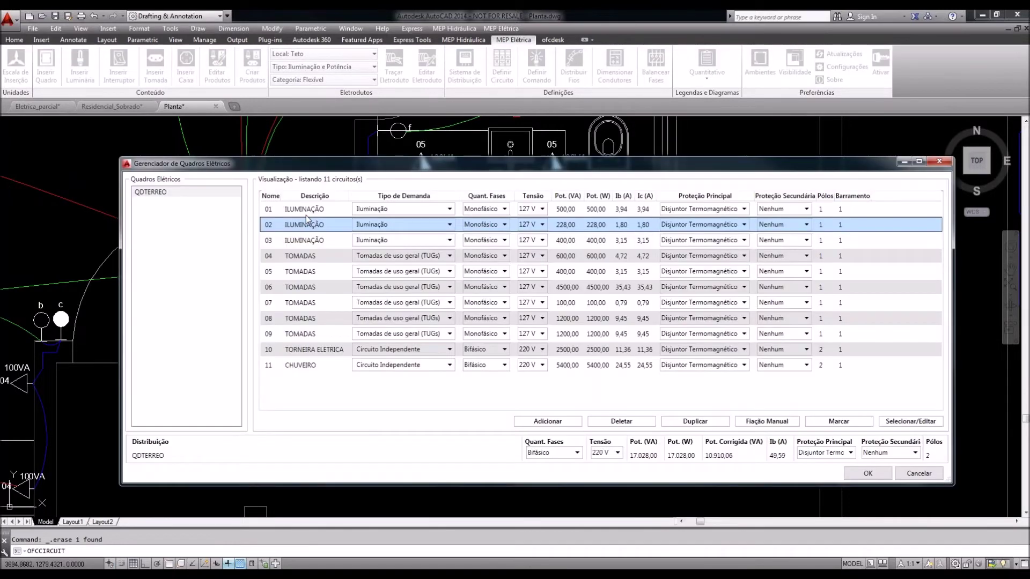
left_click(621, 422)
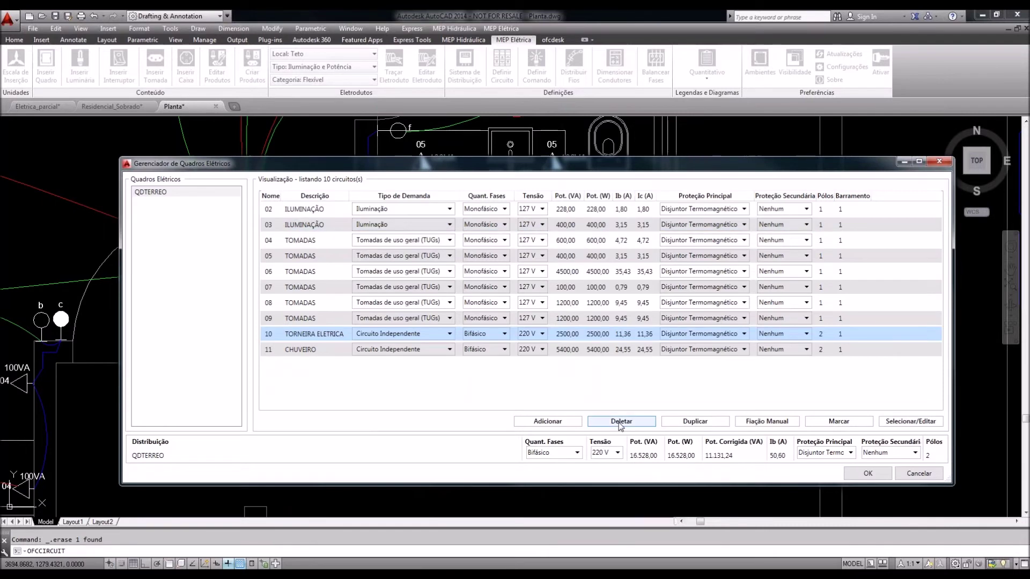
left_click(619, 423)
left_click(619, 422)
left_click(619, 423)
left_click(619, 423)
left_click(619, 423)
left_click(619, 423)
left_click(619, 423)
left_click(619, 423)
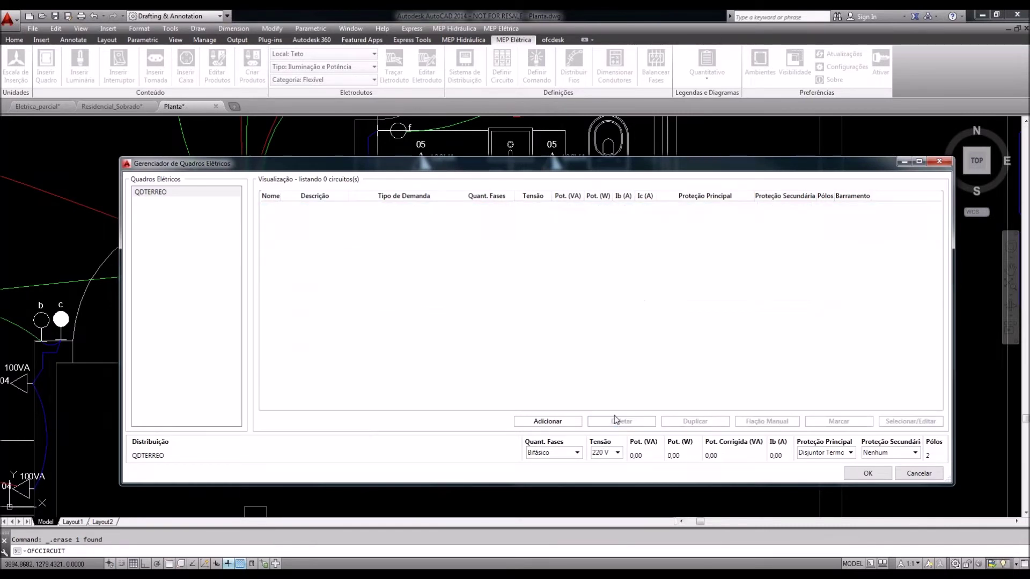
left_click(877, 475)
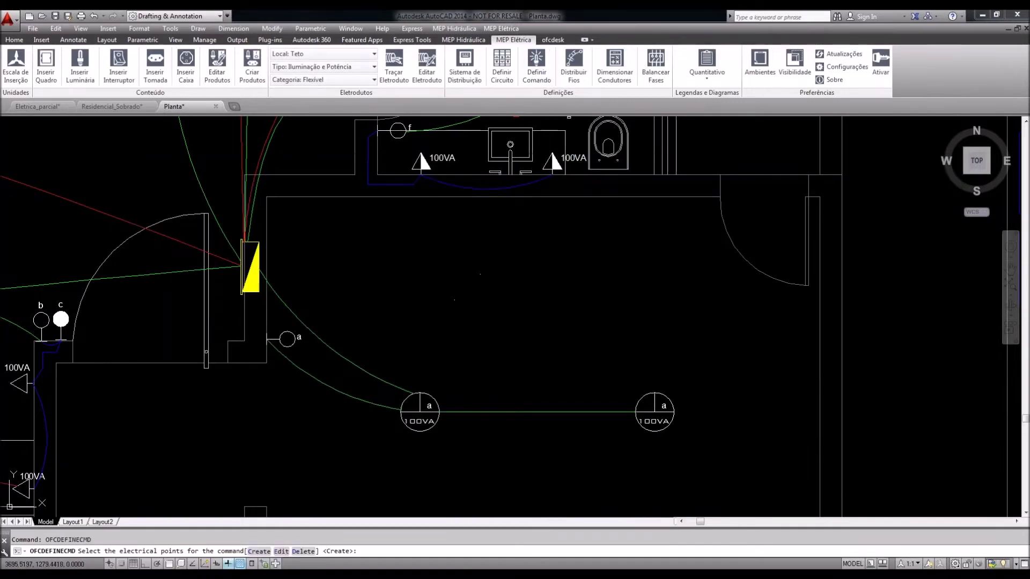
Try to remove the command assignments from the electrical points of both floor plans with the eXcluir option of Define Command
scroll(476, 321, "down", 2)
scroll(476, 333, "down", 6)
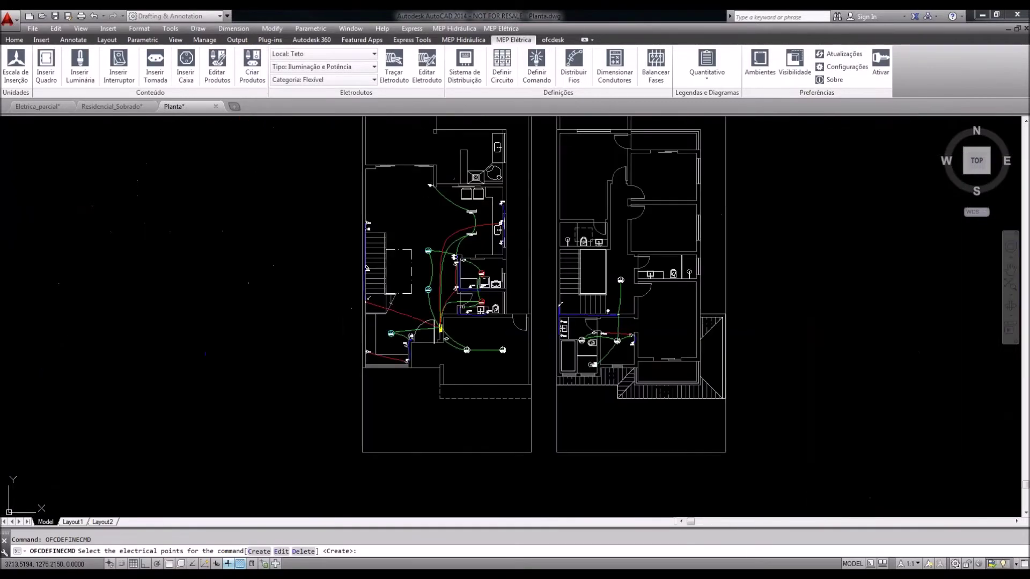
middle_click_drag(793, 376, 777, 429)
left_click(799, 455)
left_click(361, 222)
key("Return")
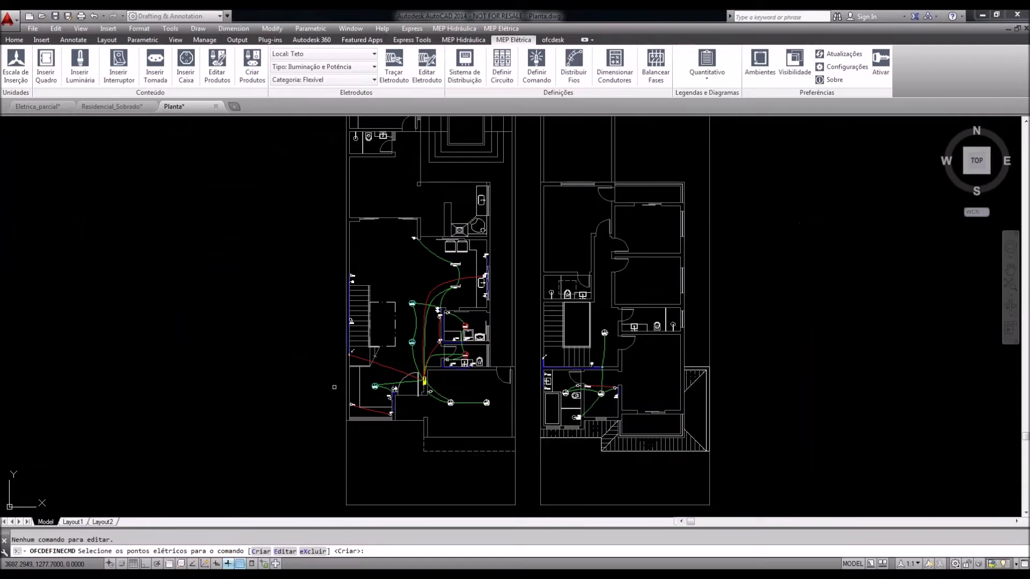
left_click(313, 551)
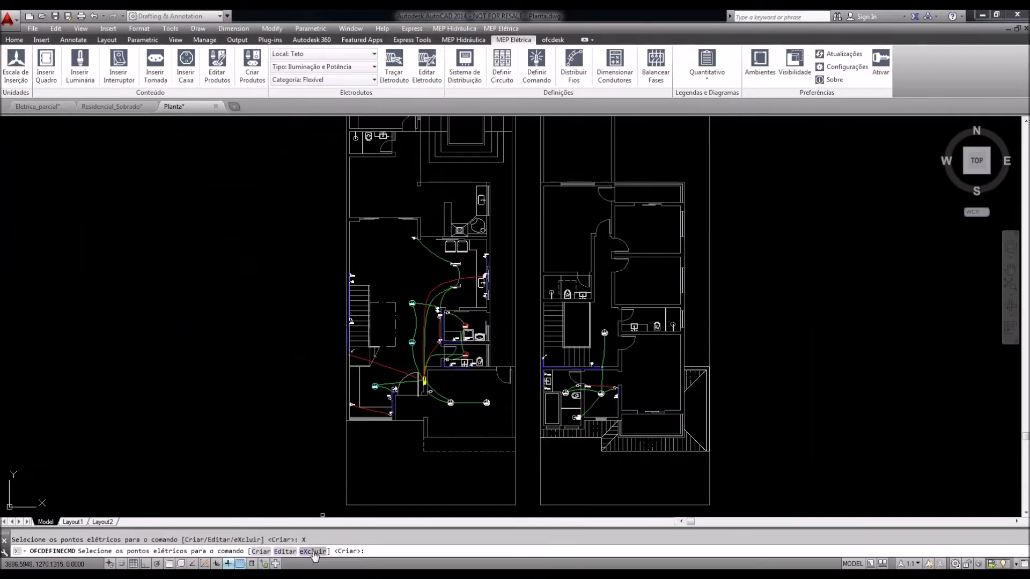
key("Escape")
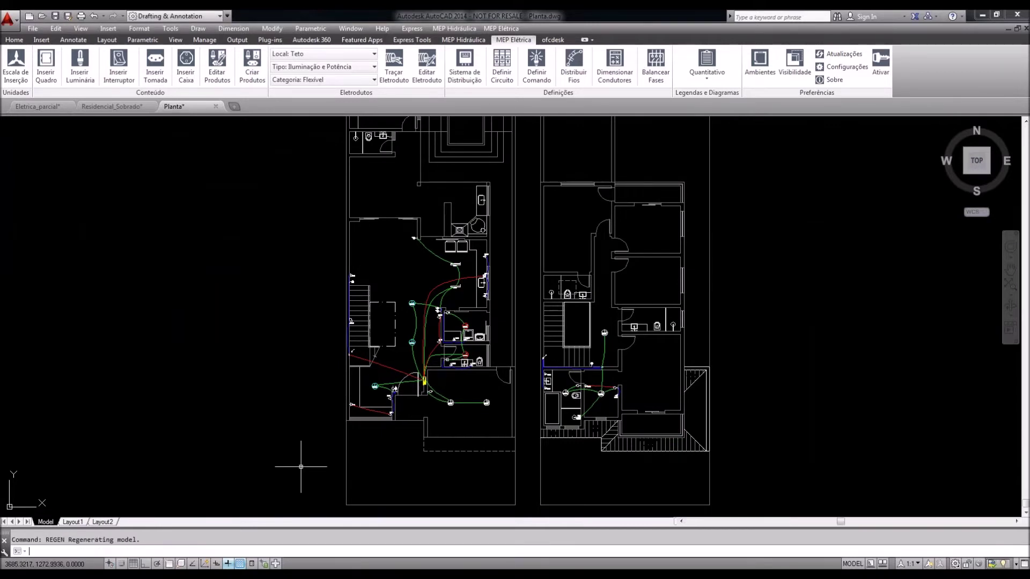
scroll(412, 389, "up", 4)
scroll(540, 439, "up", 4)
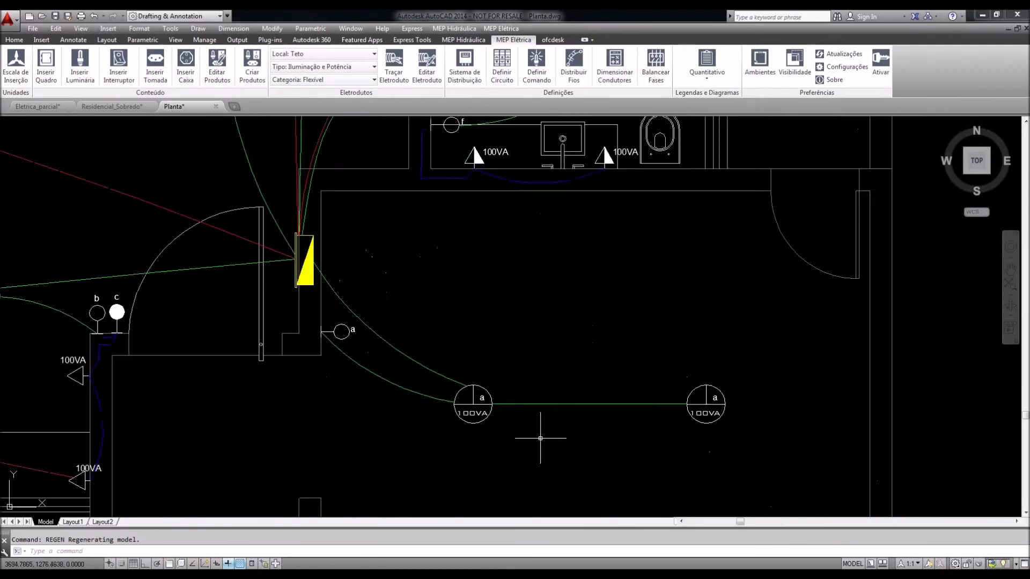
scroll(406, 375, "down", 2)
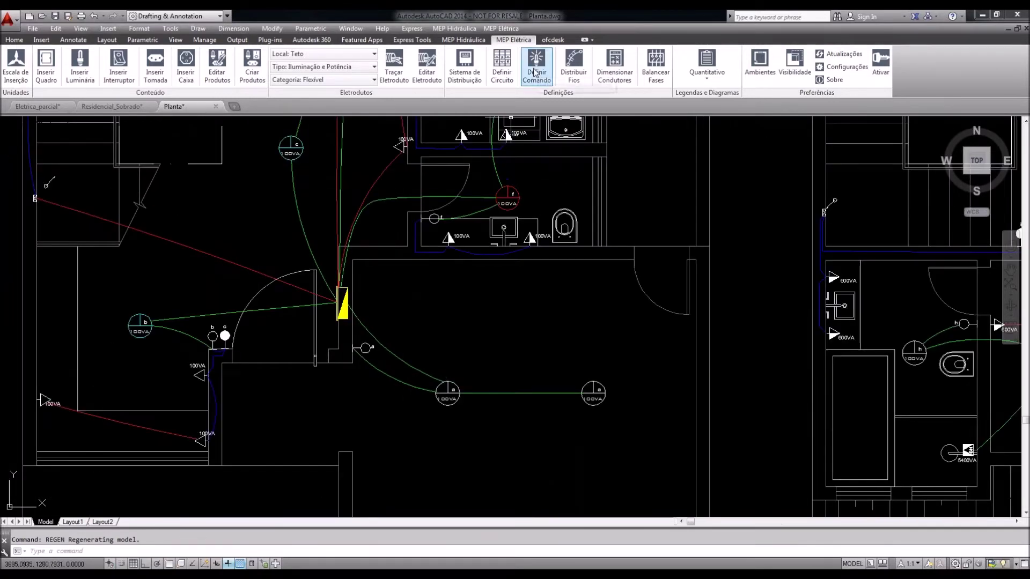
Retry clearing the command assignments on both floors with the Delete option and regenerate the drawing
left_click(535, 73)
scroll(467, 337, "down", 5)
type("D")
key("Return")
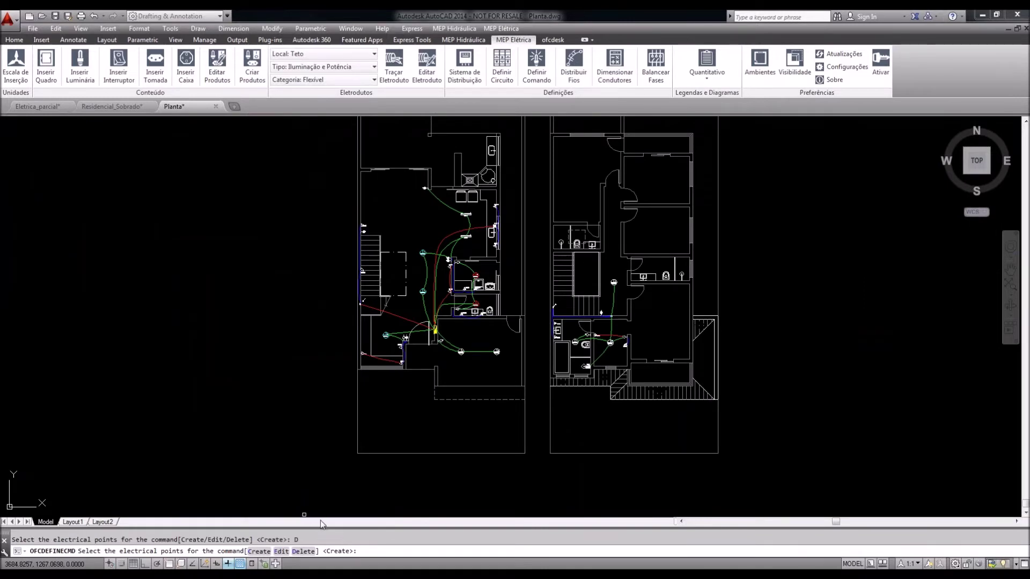
left_click(811, 404)
left_click(293, 162)
left_click(304, 551)
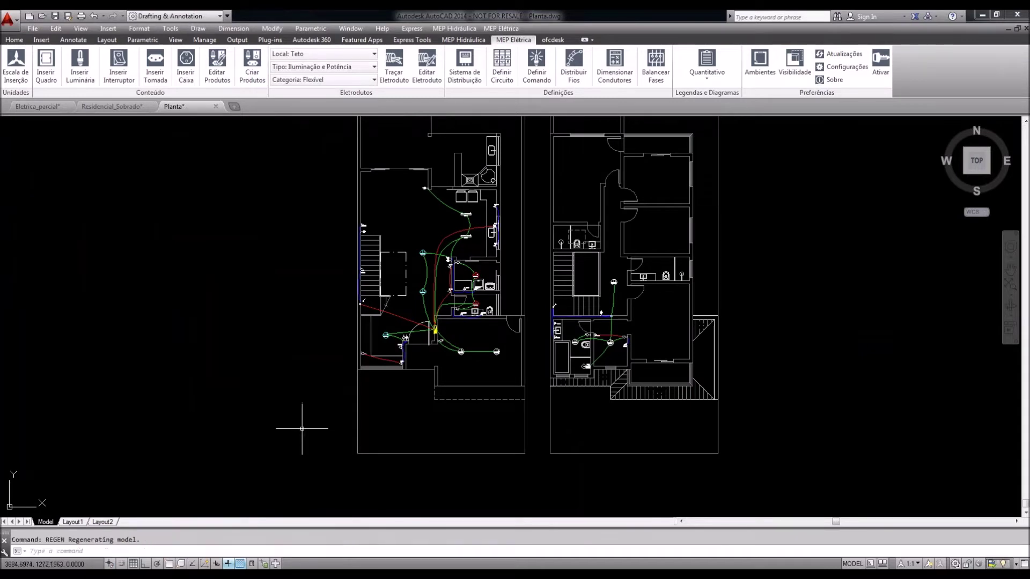
scroll(411, 363, "up", 4)
type("re")
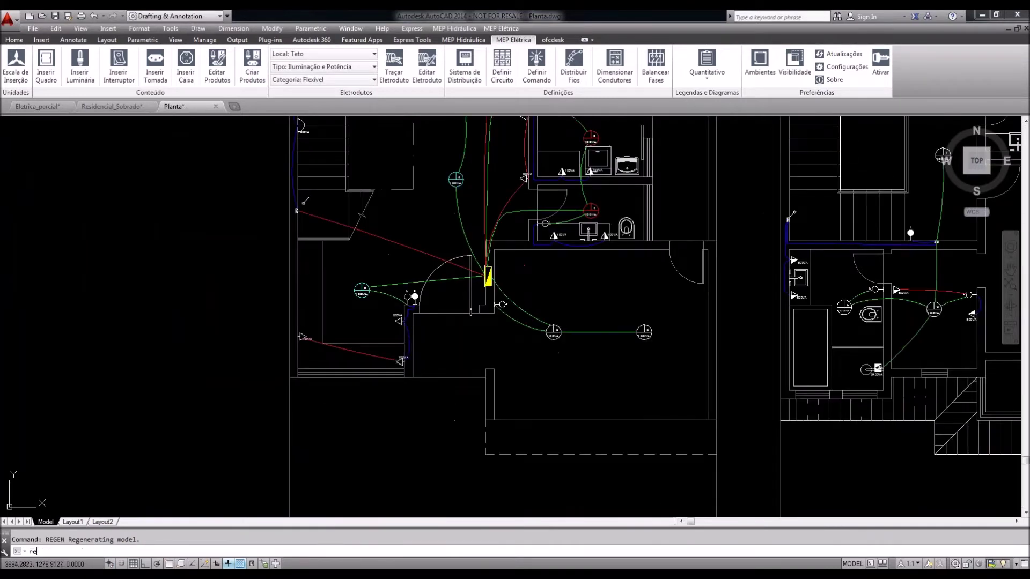
key("Return")
scroll(335, 267, "up", 2)
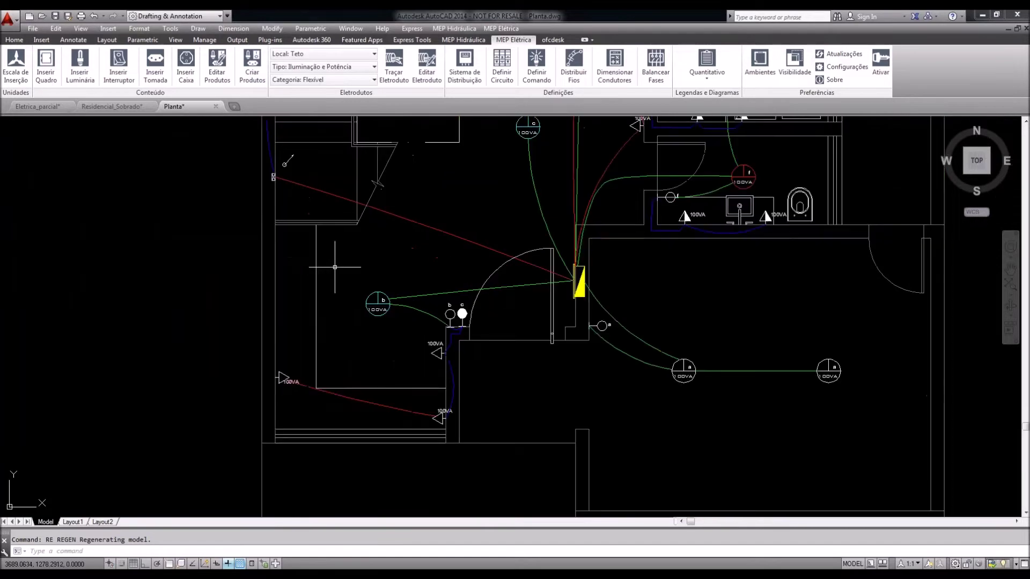
Look over the conduits, lights and switches on both floor plans
scroll(335, 267, "up", 2)
scroll(381, 382, "down", 4)
middle_click_drag(480, 357, 430, 386)
middle_click_drag(495, 346, 426, 366)
scroll(321, 242, "down", 2)
middle_click_drag(483, 220, 450, 252)
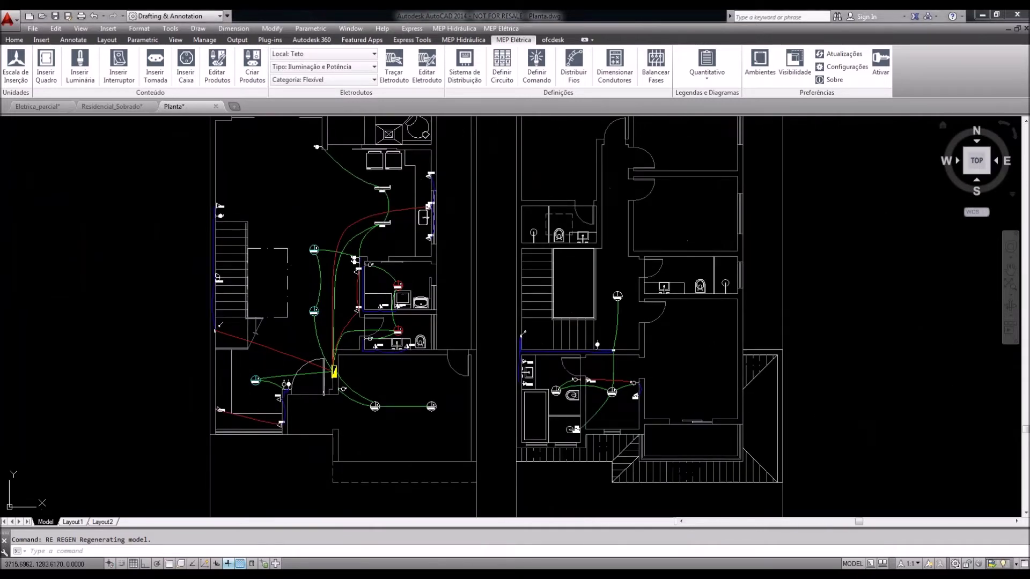
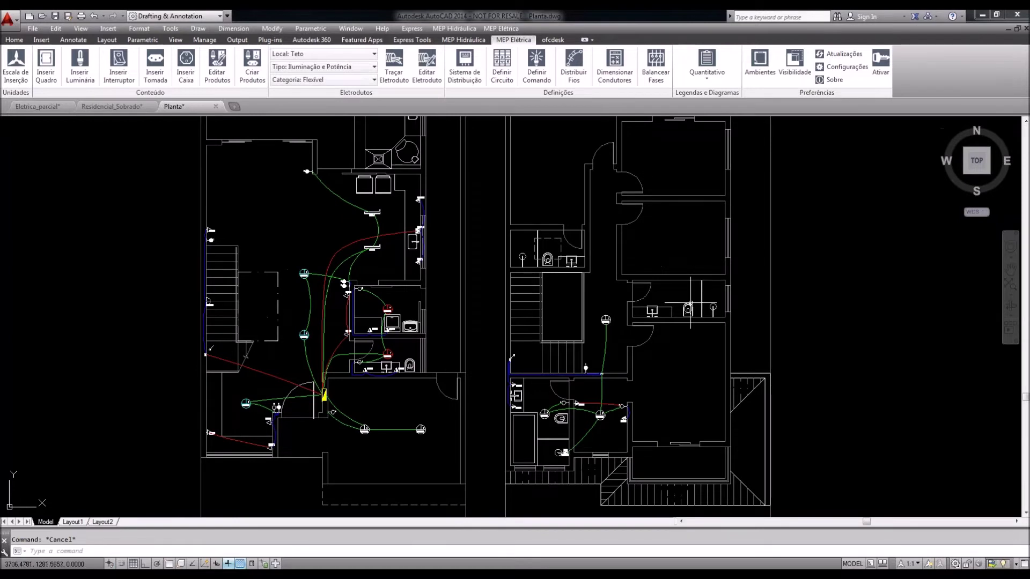
middle_click_drag(364, 336, 359, 343)
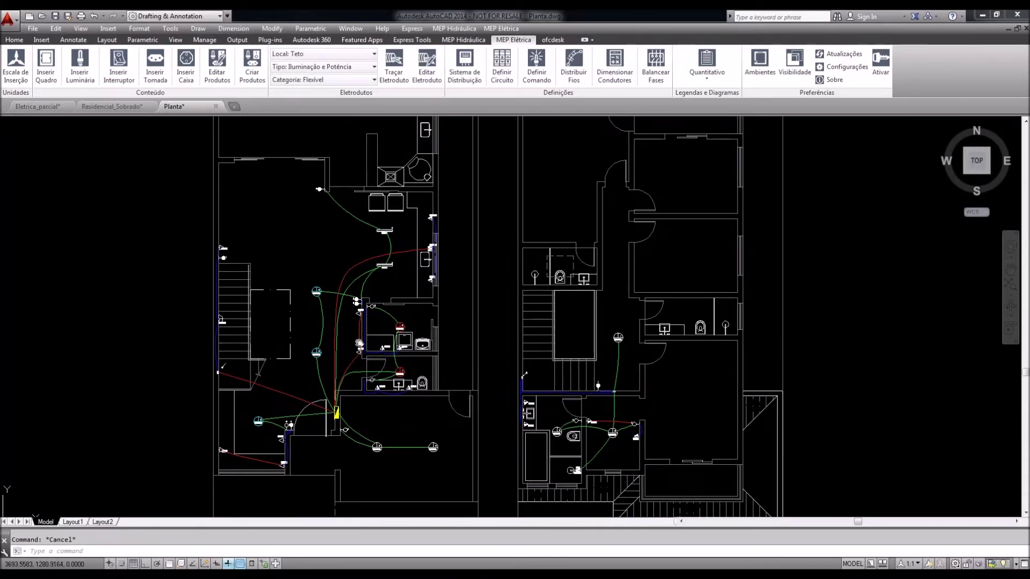
Examine the kitchen outlets, the distribution board and the points of the entrance rooms and garage
scroll(358, 344, "up", 5)
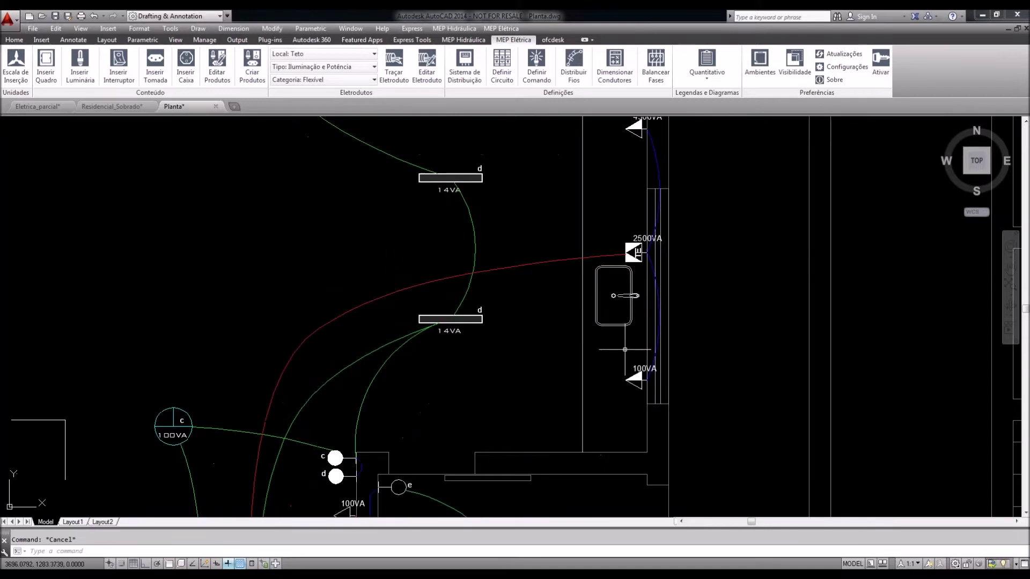
scroll(625, 350, "up", 3)
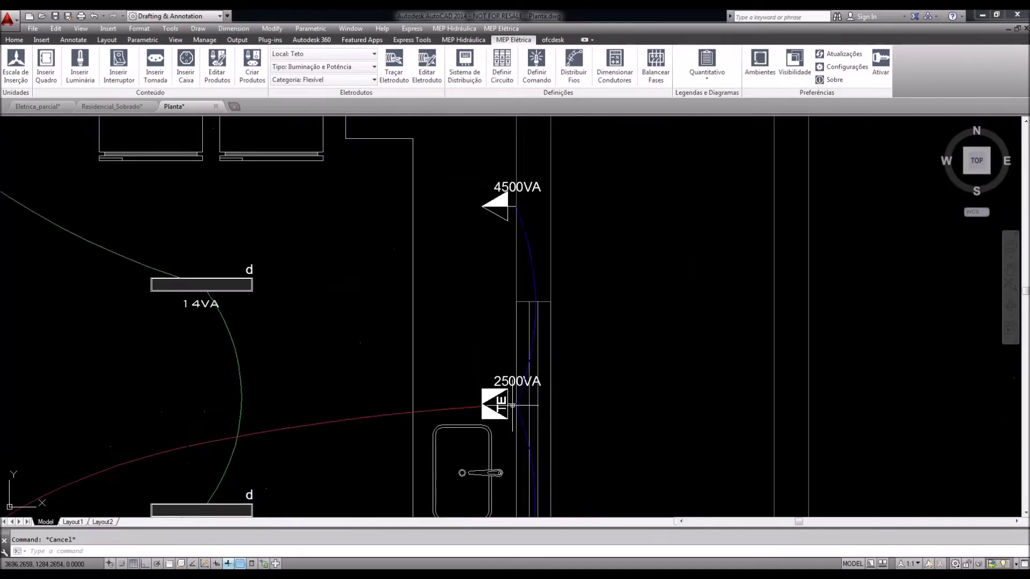
middle_click_drag(513, 415, 513, 313)
scroll(512, 312, "down", 6)
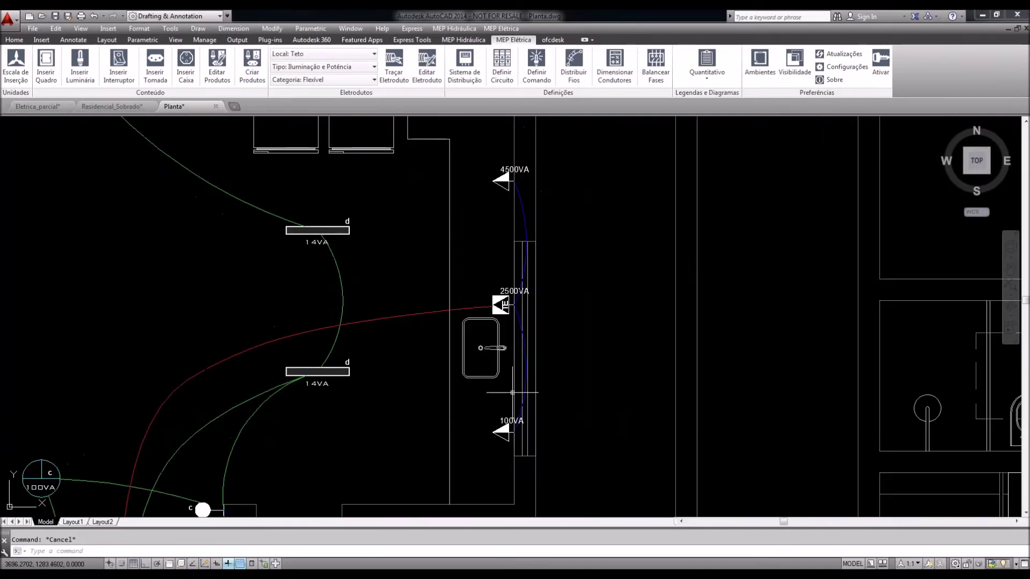
middle_click_drag(523, 309, 545, 196)
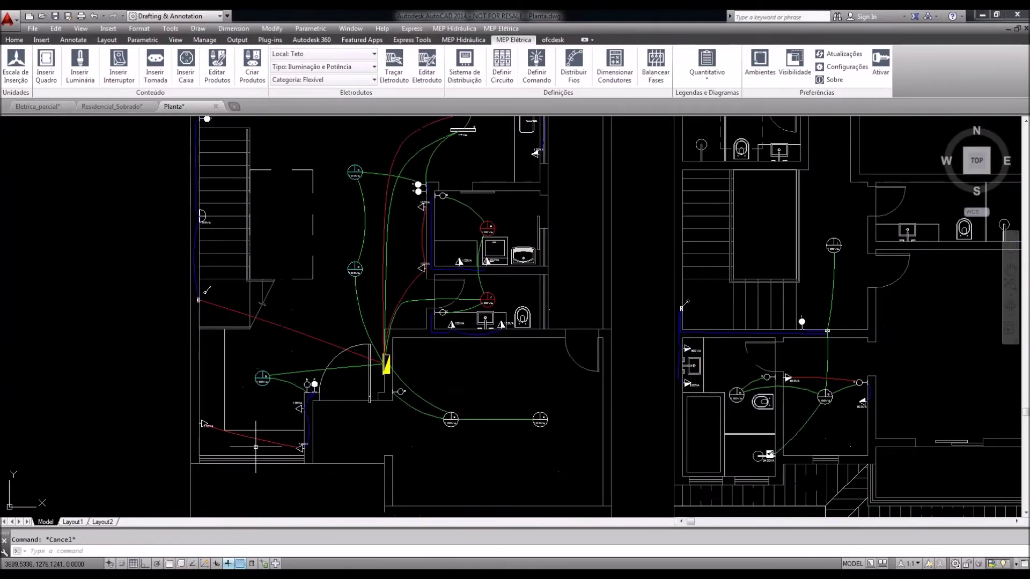
scroll(257, 425, "up", 2)
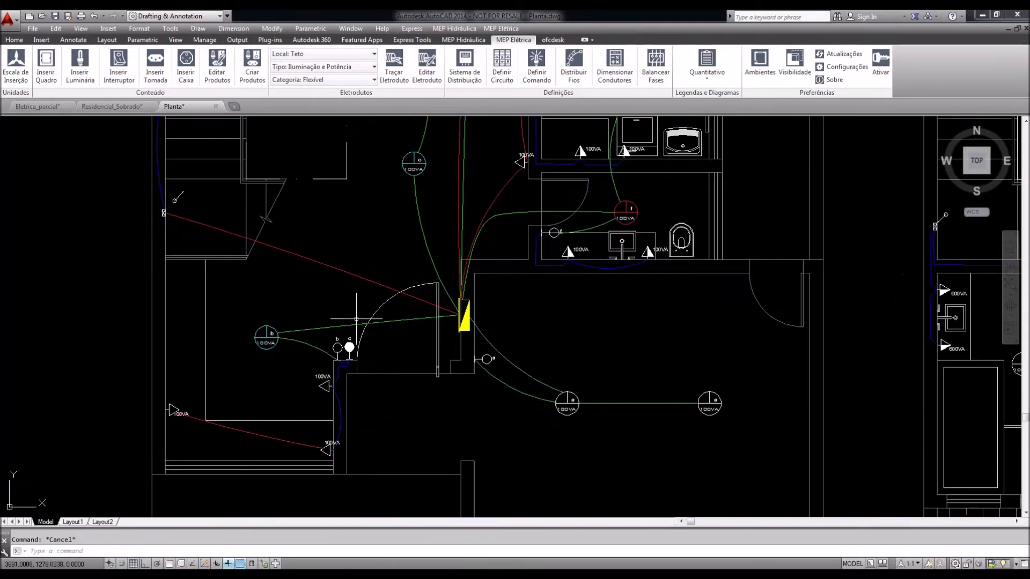
middle_click_drag(553, 348, 510, 322)
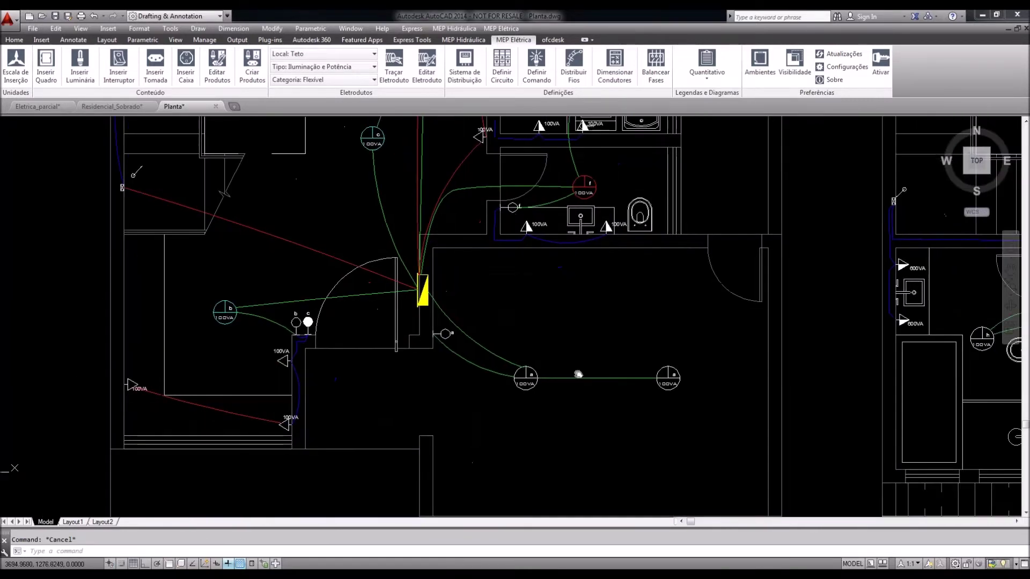
scroll(287, 414, "down", 2)
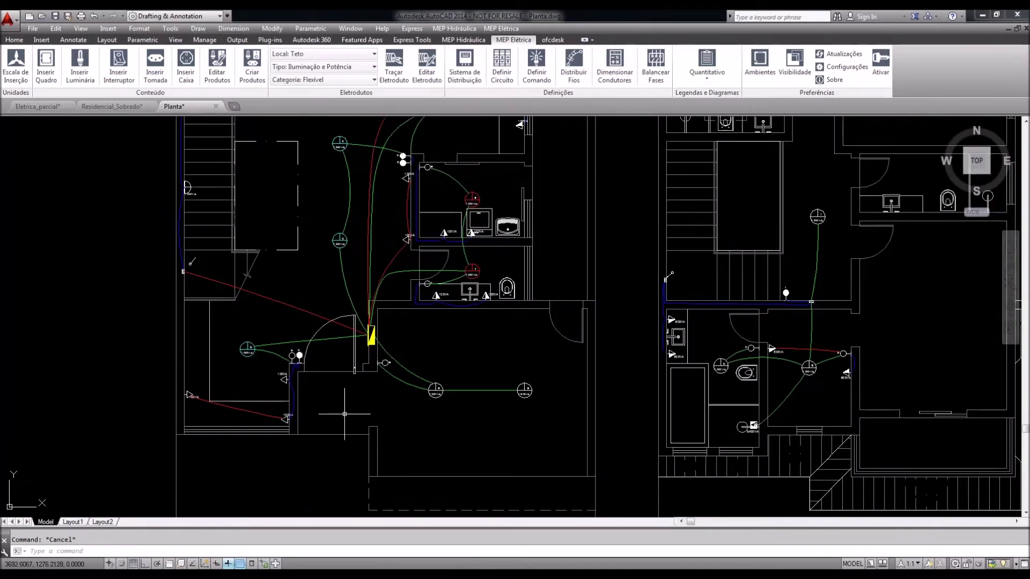
Set the outlet just below switches b and c to a default height of 0.3 and an apparent power of 200 VA
scroll(189, 397, "up", 6)
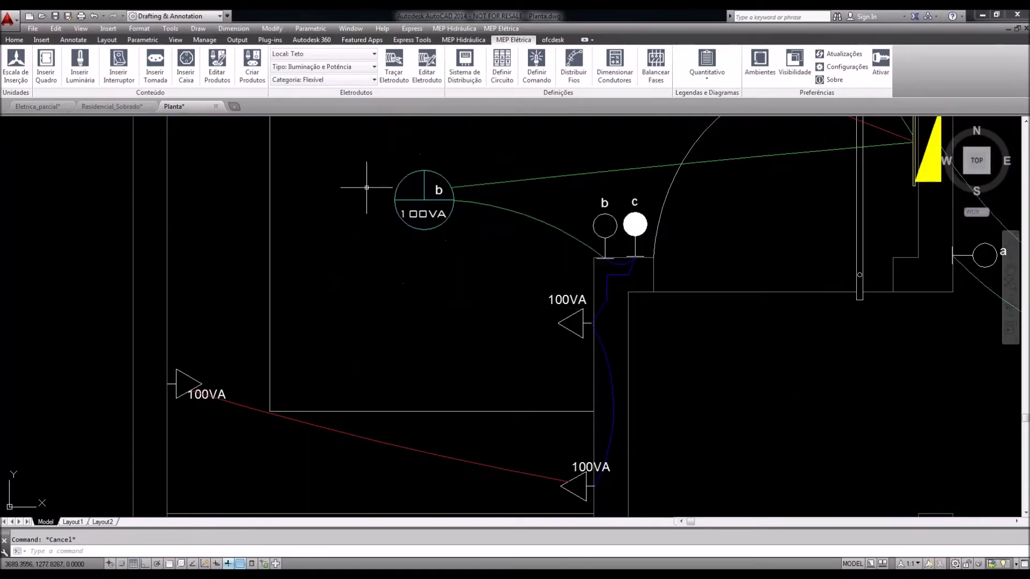
left_click(222, 74)
left_click(569, 316)
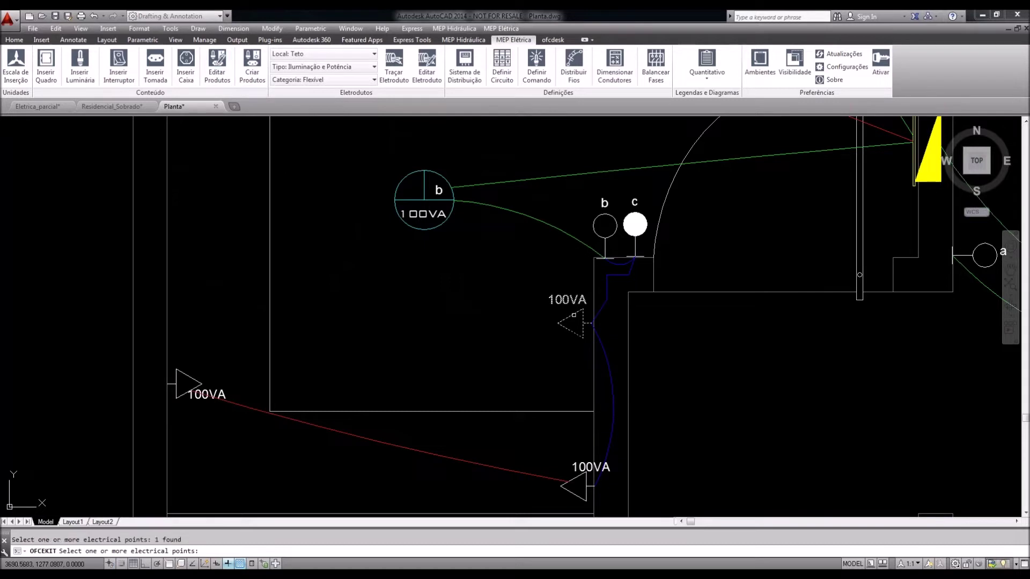
key("Return")
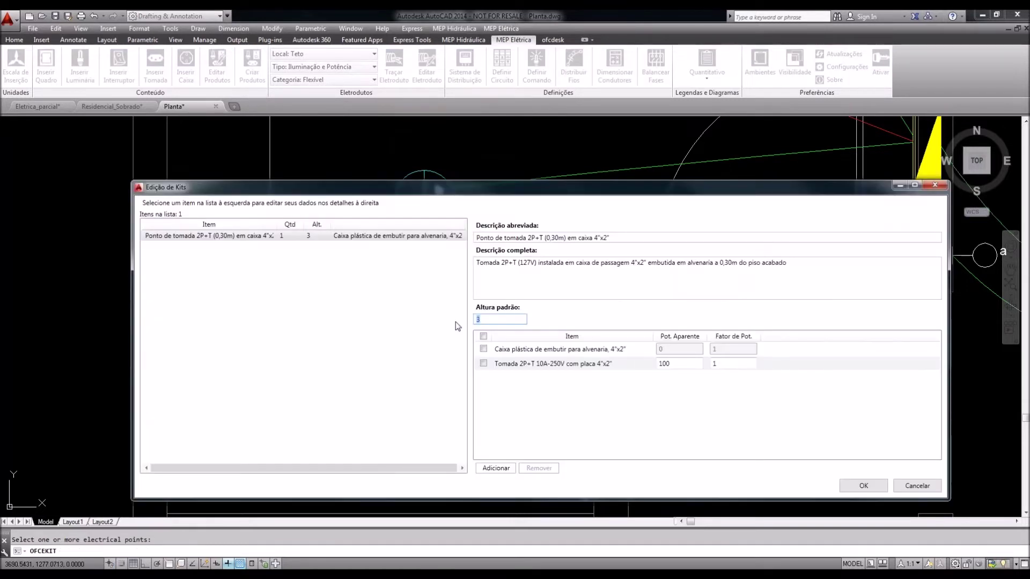
type("0.3")
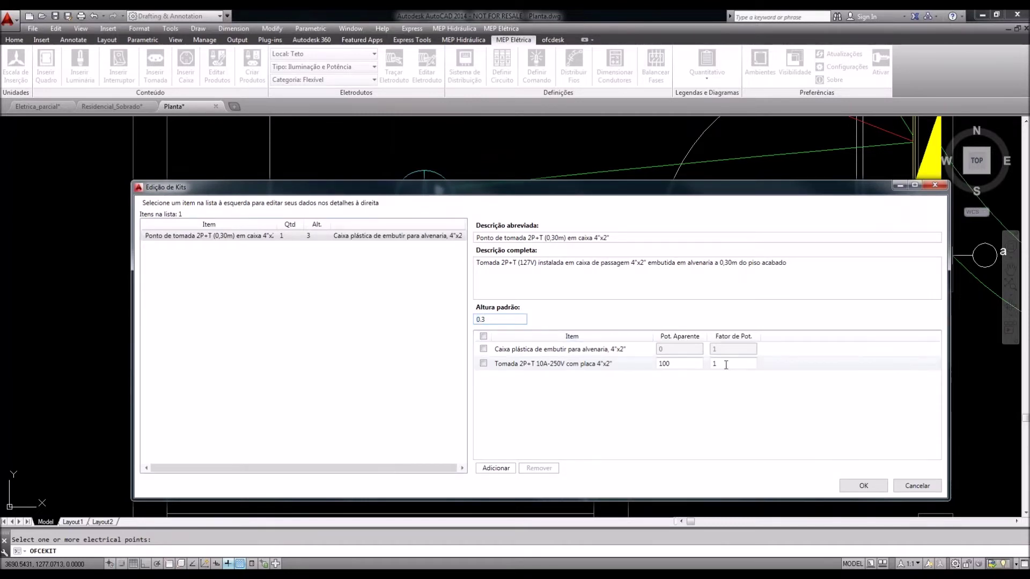
double_click(665, 364)
left_click(685, 365)
type("200")
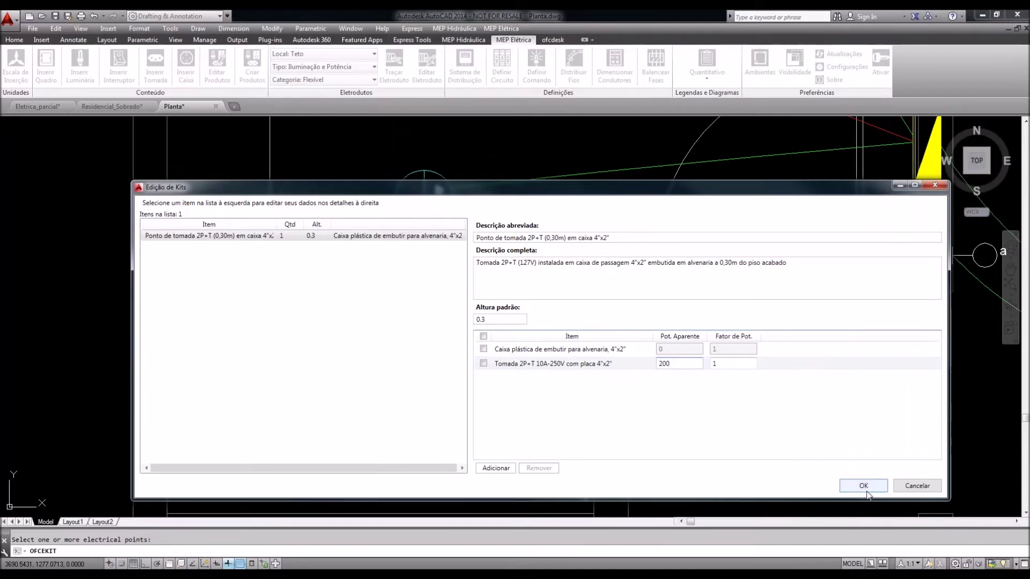
key("Tab")
left_click(861, 486)
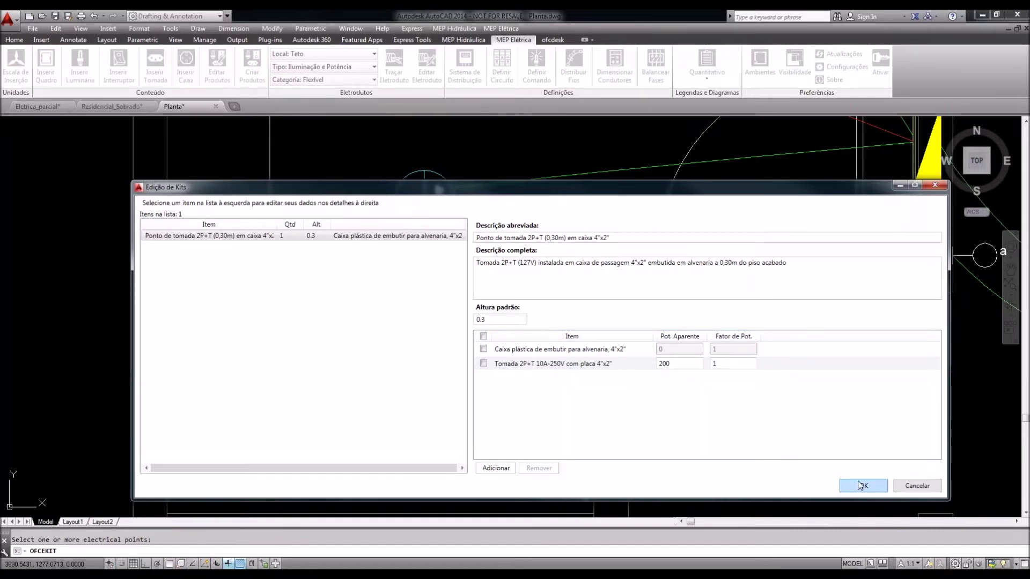
left_click(858, 481)
Erase the riser arrow symbol beside the wall box at the foot of the ground-floor stairs
scroll(465, 381, "up", 4)
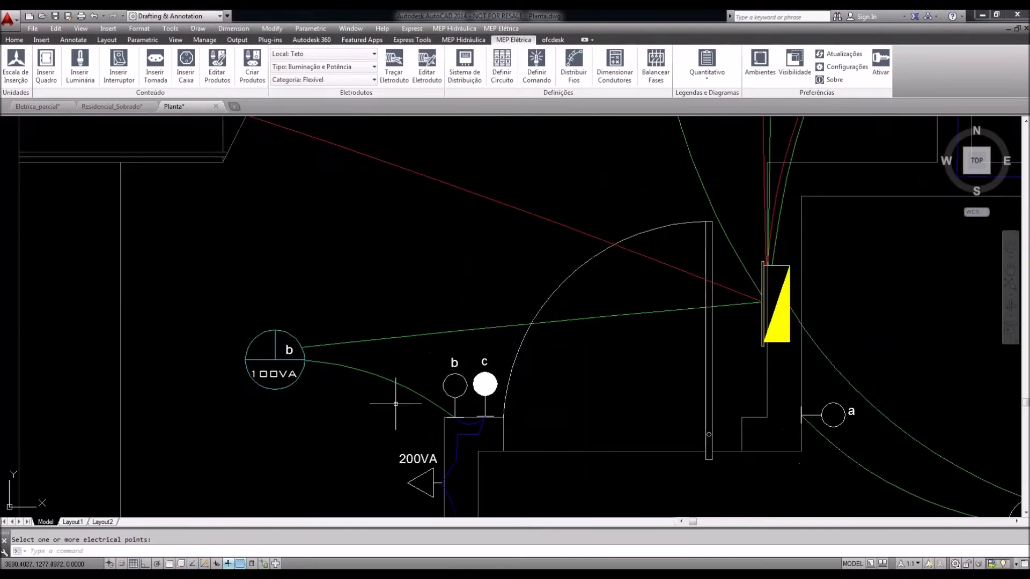
scroll(409, 370, "down", 2)
scroll(409, 371, "down", 3)
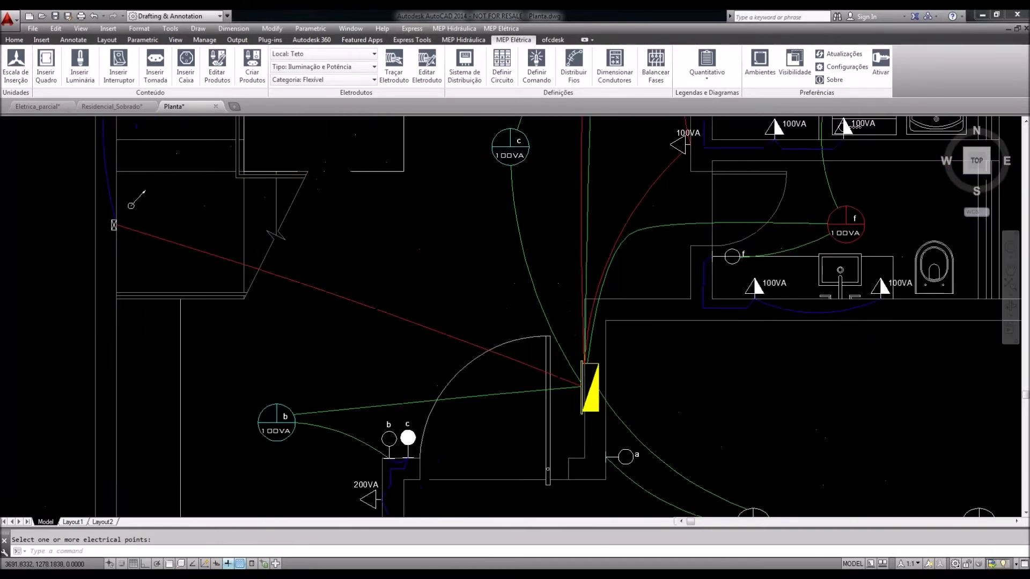
middle_click_drag(409, 370, 348, 467)
middle_click_drag(591, 390, 573, 398)
scroll(573, 397, "up", 2)
scroll(573, 398, "down", 2)
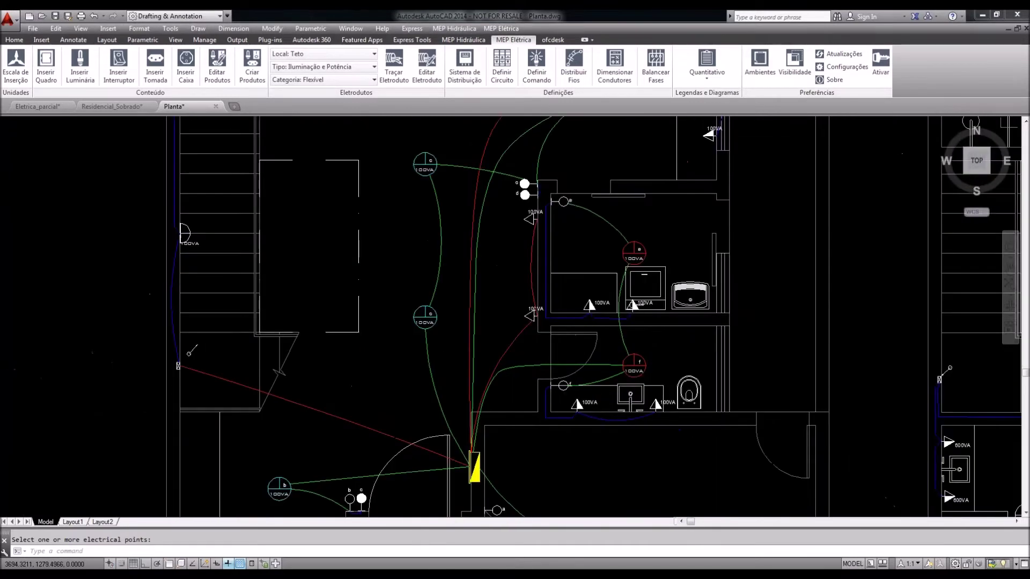
scroll(585, 369, "down", 2)
mouse_move(672, 323)
middle_mouse_down()
mouse_move(624, 371)
mouse_move(570, 357)
mouse_move(590, 341)
middle_mouse_up()
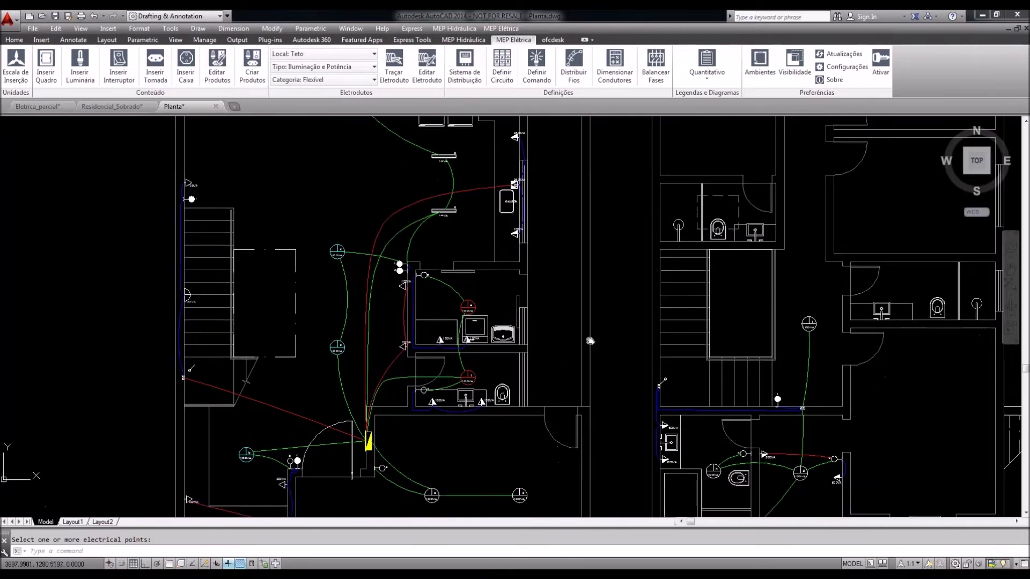
scroll(166, 378, "up", 4)
left_click(317, 333)
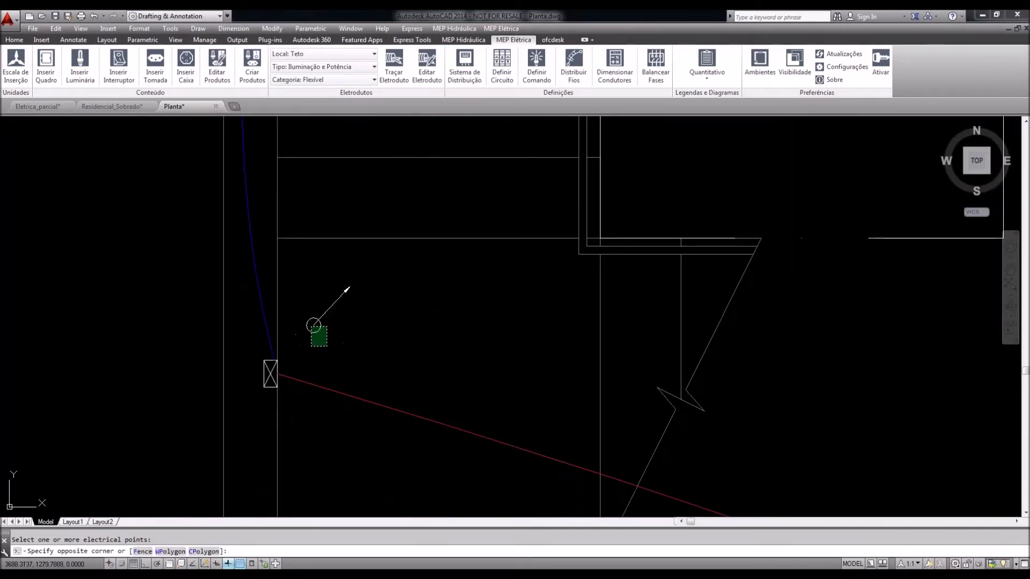
key("Delete")
Examine the ground-floor wall box by the stairs and the conduits that connect to it
scroll(328, 332, "down", 5)
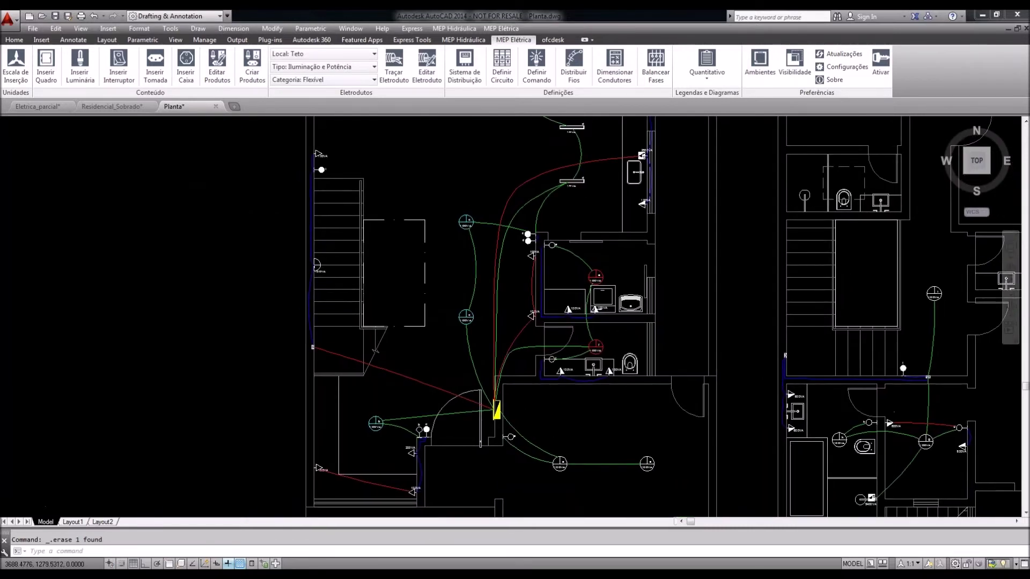
scroll(316, 347, "up", 2)
scroll(325, 350, "up", 2)
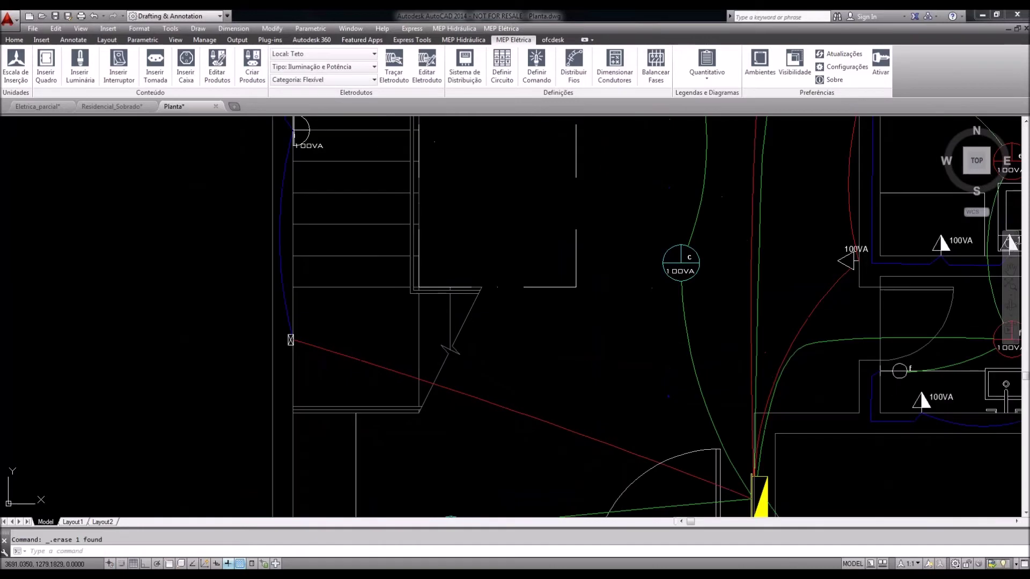
middle_click_drag(446, 394, 424, 348)
middle_click_drag(318, 324, 338, 347)
scroll(281, 338, "up", 2)
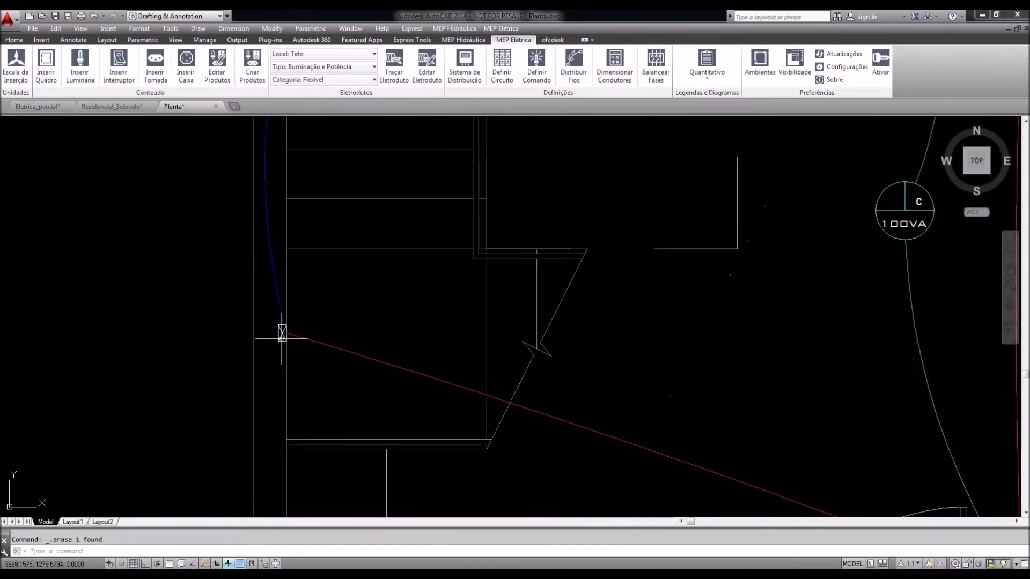
scroll(281, 335, "down", 2)
scroll(281, 338, "down", 2)
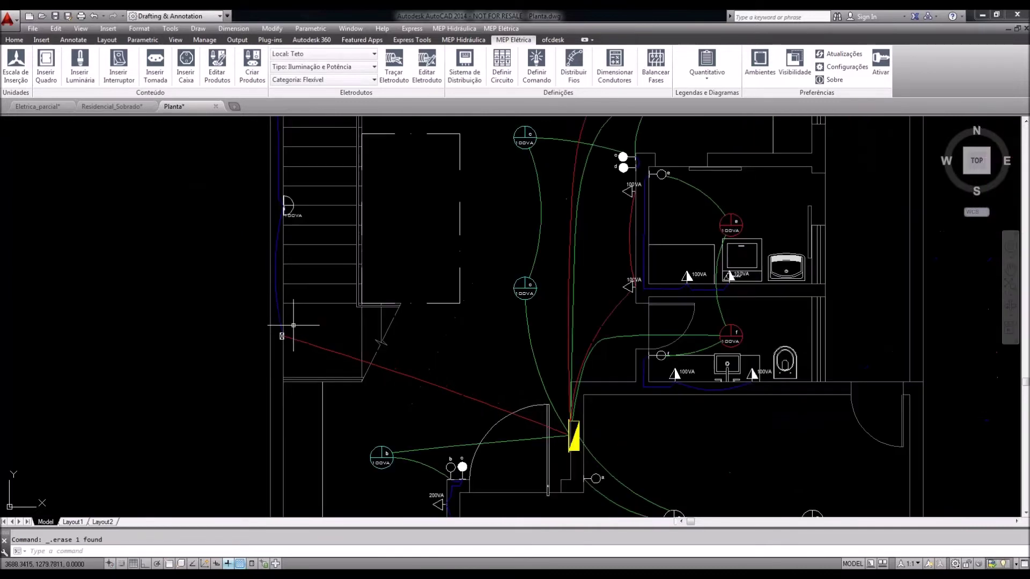
middle_click_drag(291, 155, 291, 283)
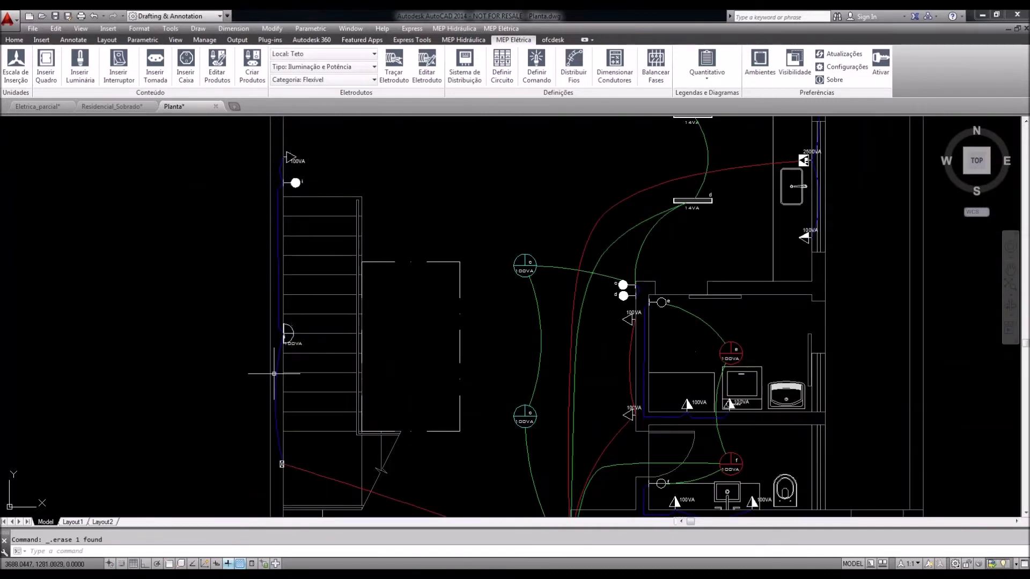
scroll(292, 307, "down", 2)
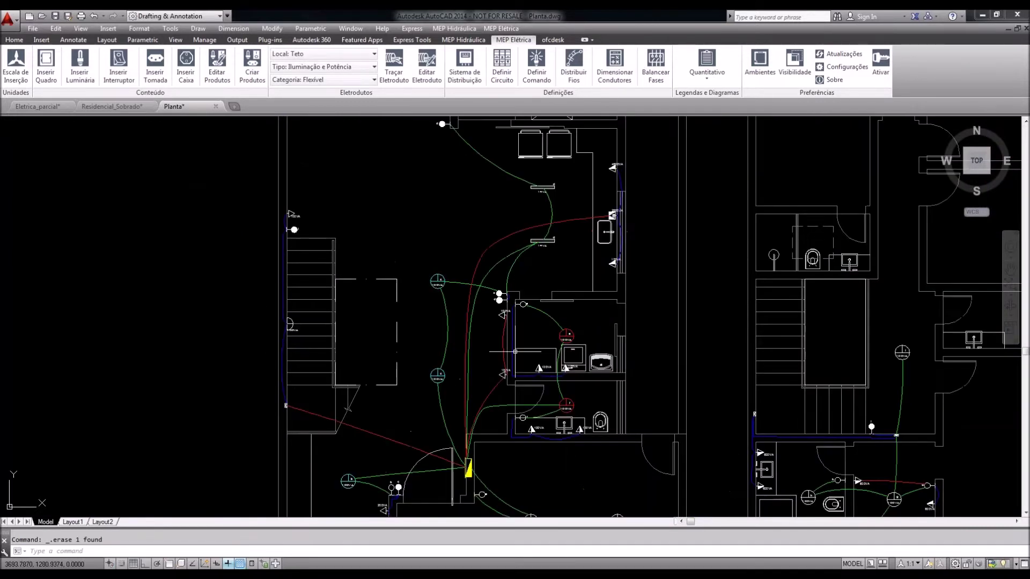
Inspect the upper-floor wall box by the stairs and the conduits running to the bathroom and bedroom points
mouse_move(504, 351)
middle_mouse_down()
mouse_move(372, 316)
mouse_move(198, 235)
middle_mouse_up()
scroll(483, 314, "up", 4)
left_click(401, 266)
key("Escape")
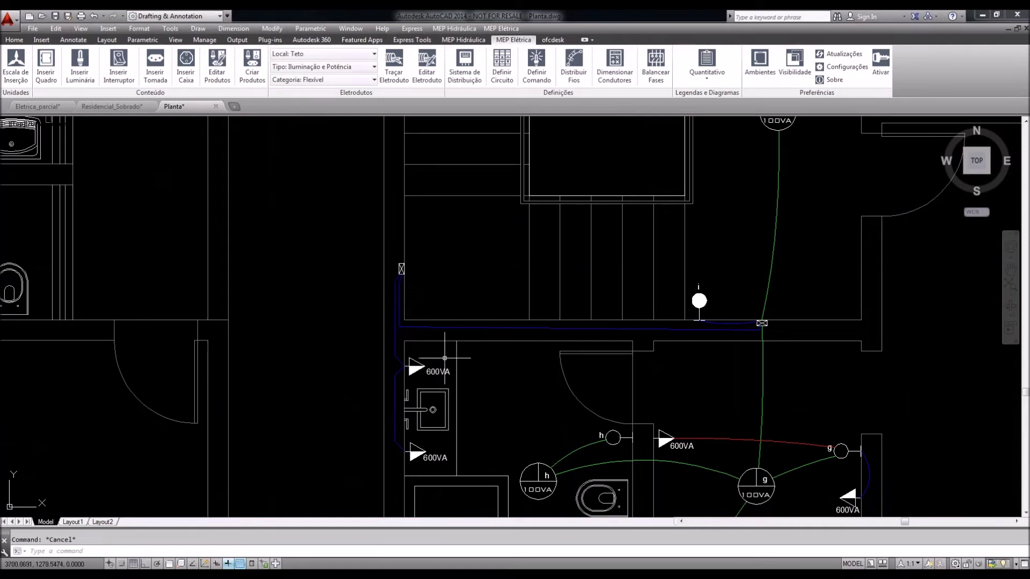
scroll(509, 318, "down", 2)
middle_click_drag(574, 354, 577, 311)
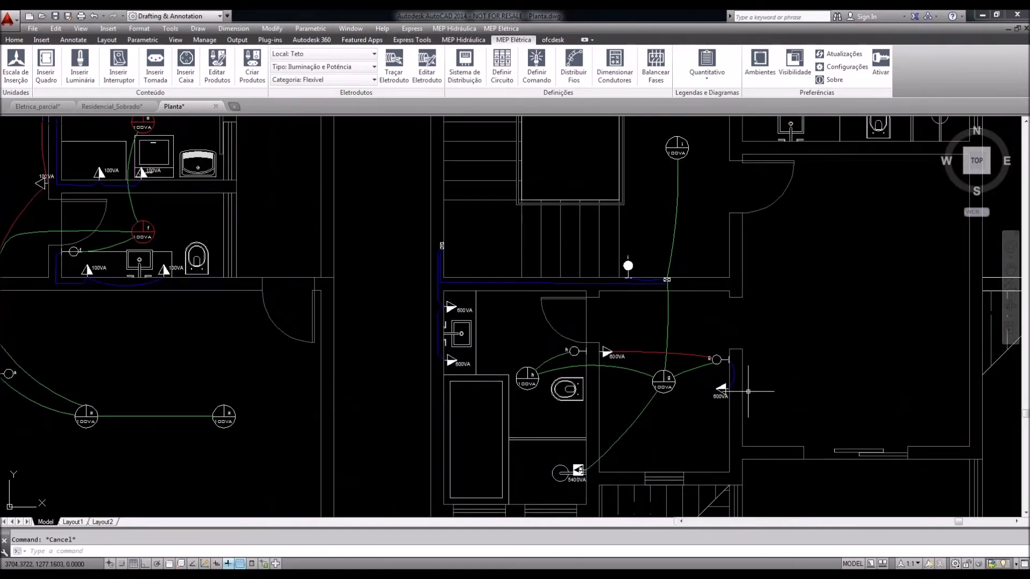
scroll(748, 392, "down", 2)
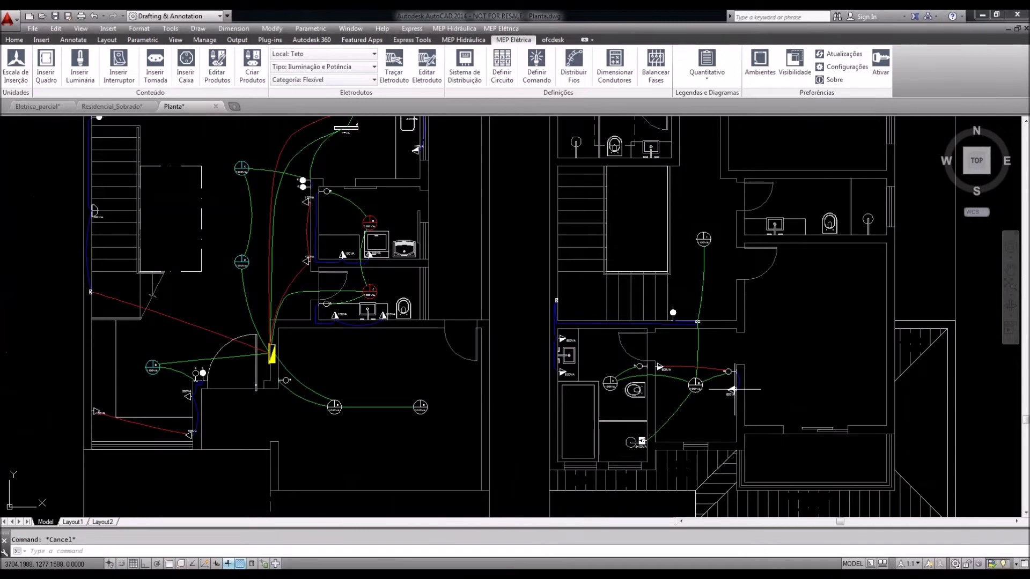
Compare the stair wall boxes of both floors and review the conduits leaving the distribution board
middle_click_drag(535, 327, 544, 328)
scroll(208, 320, "up", 5)
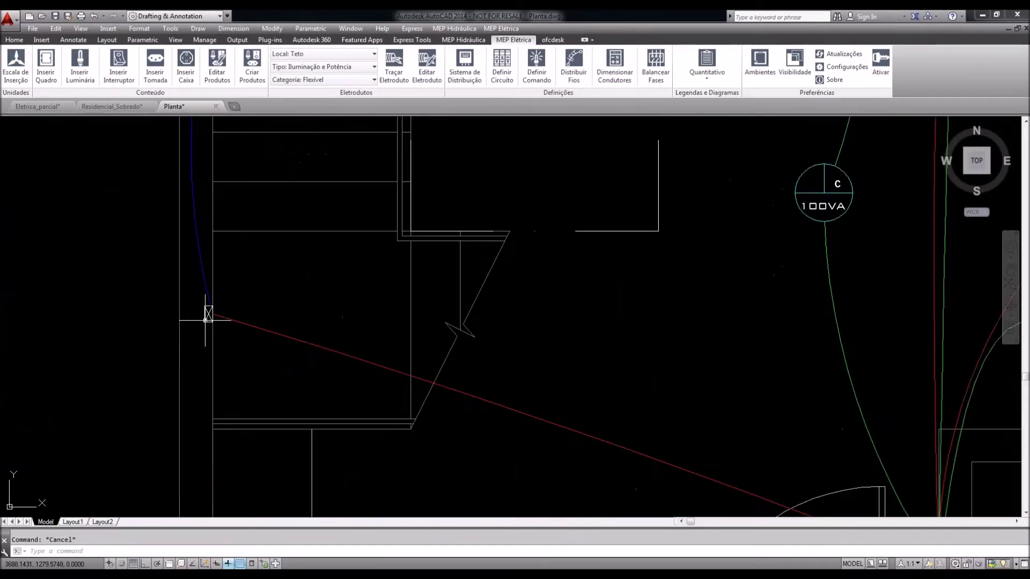
scroll(208, 320, "down", 5)
scroll(671, 326, "up", 6)
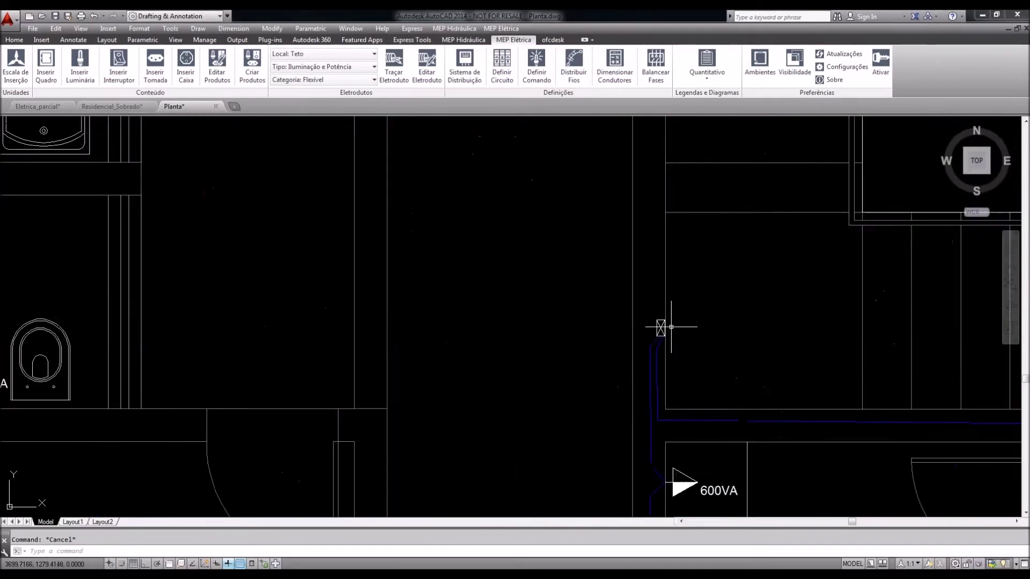
scroll(640, 319, "down", 2)
scroll(640, 318, "down", 4)
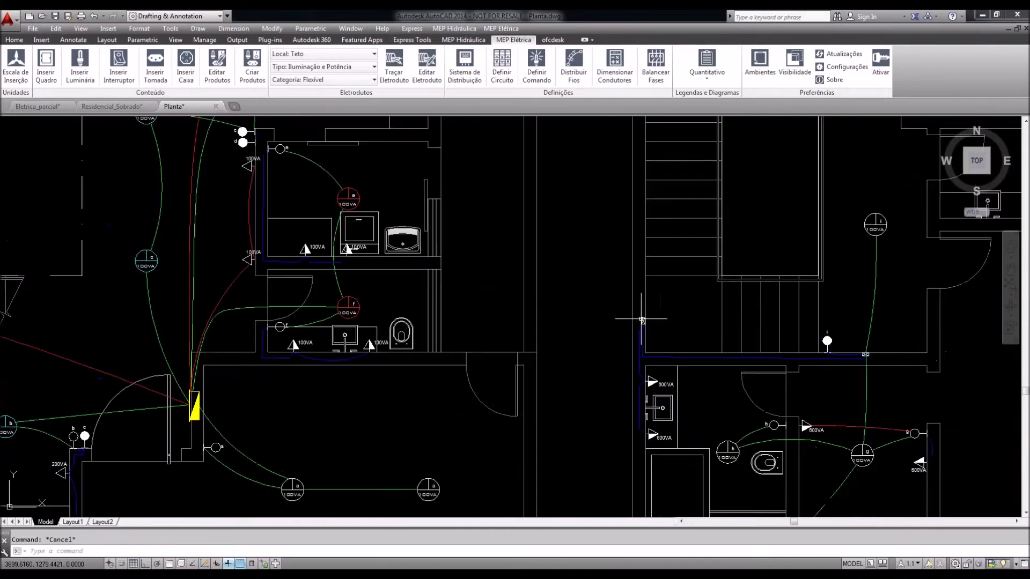
middle_click_drag(496, 310, 541, 311)
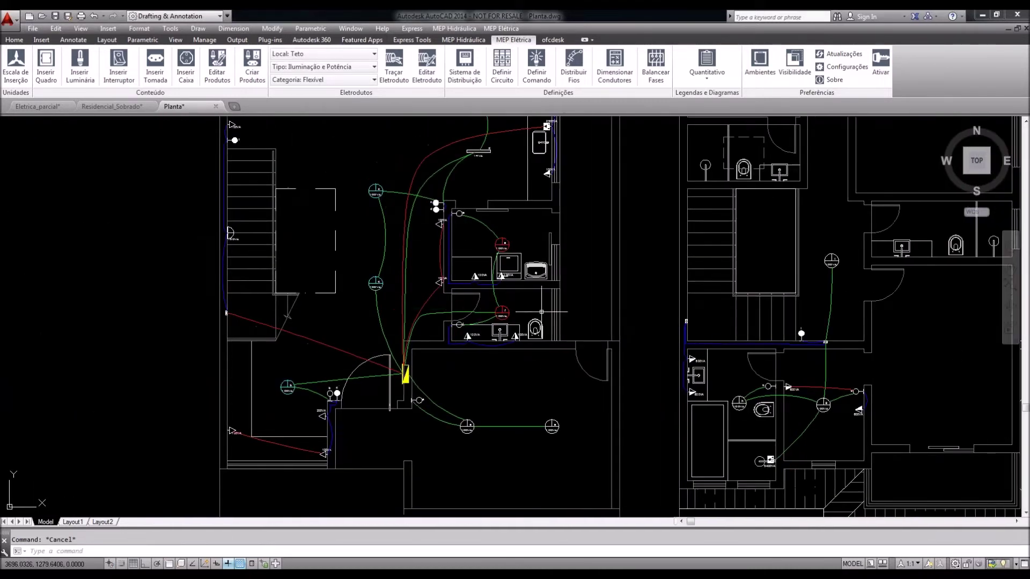
scroll(425, 344, "up", 2)
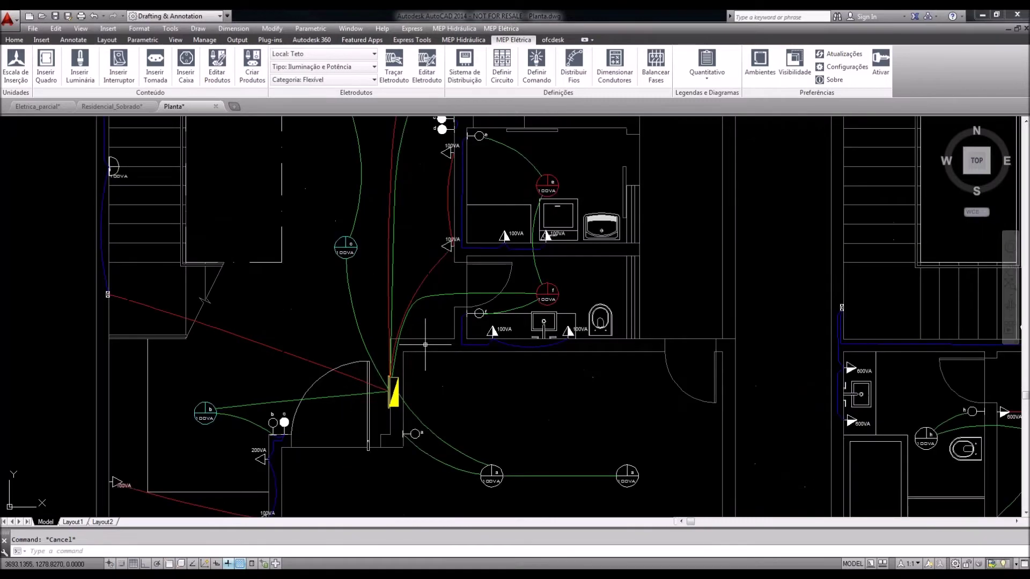
scroll(425, 345, "up", 4)
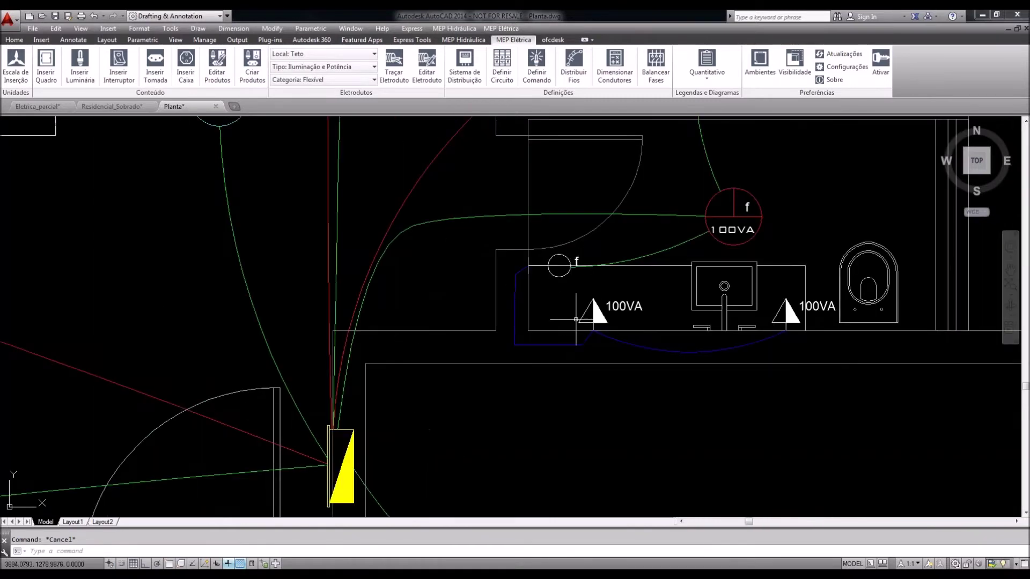
middle_click_drag(559, 330, 527, 344)
scroll(527, 344, "down", 2)
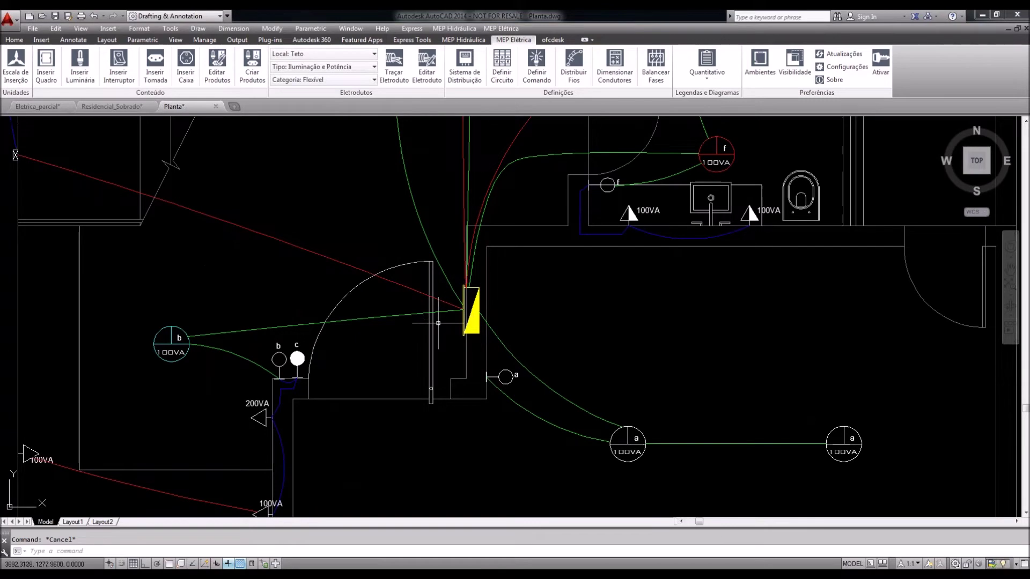
scroll(438, 323, "down", 2)
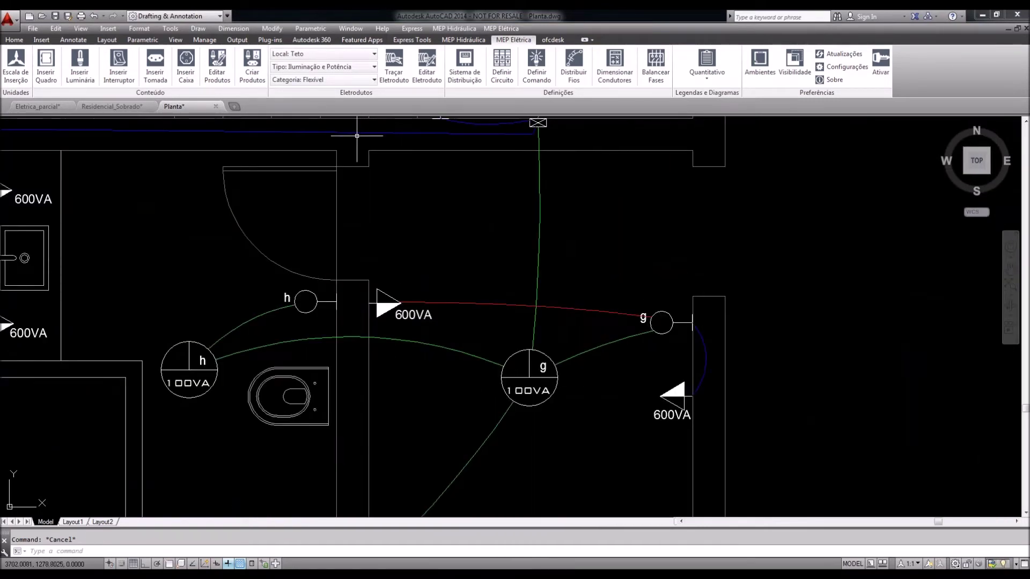
Set the conduit location to Prumada for a riser at the ground-floor stair wall box
left_click(369, 55)
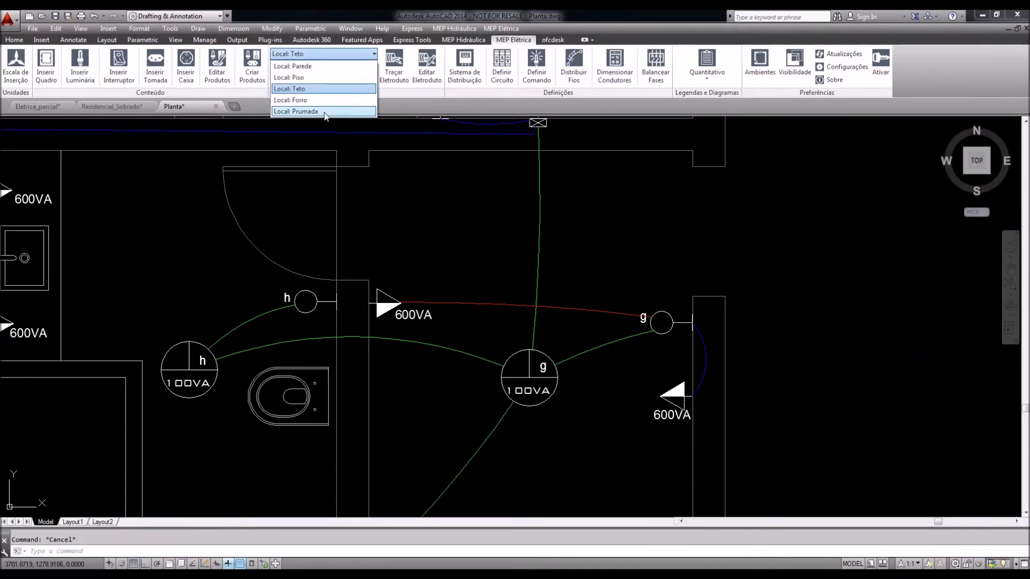
left_click(600, 265)
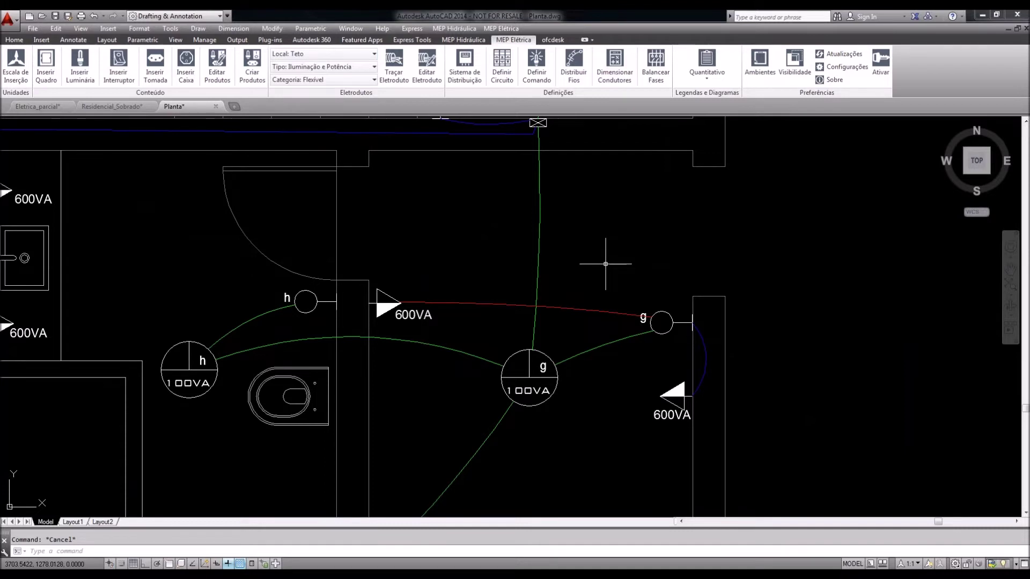
scroll(605, 263, "down", 6)
middle_click_drag(607, 265, 608, 277)
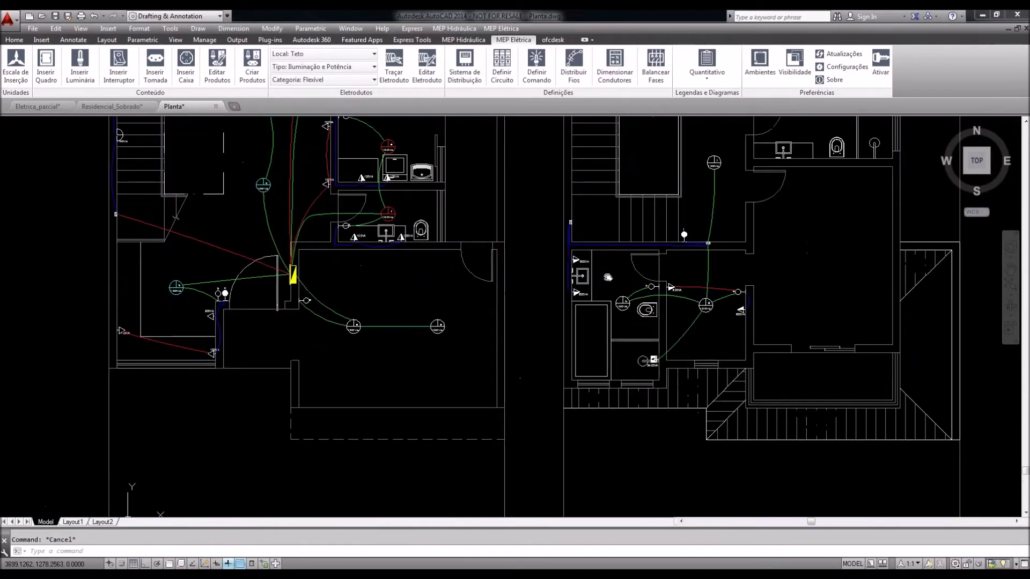
middle_click_drag(536, 269, 727, 318)
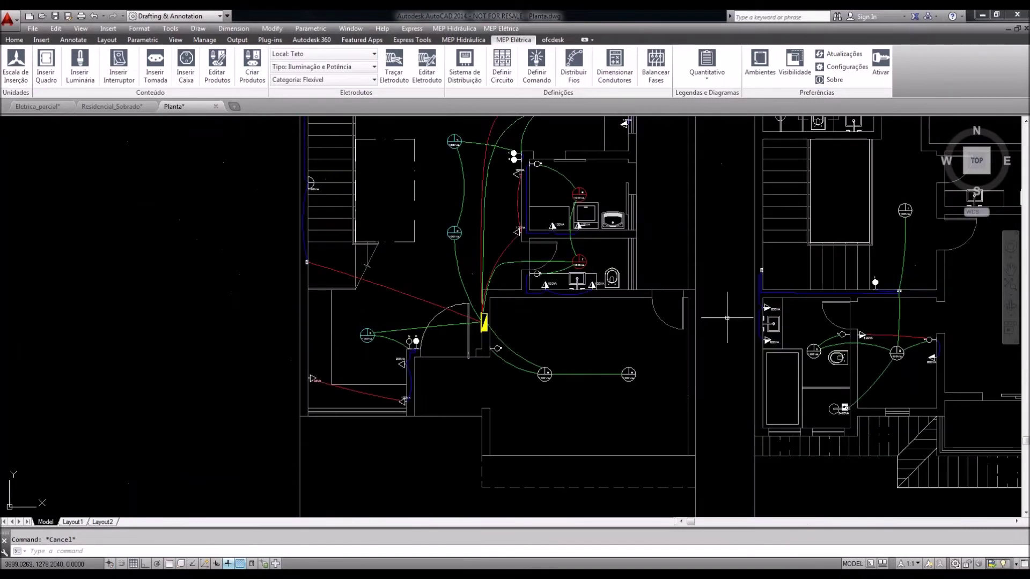
scroll(307, 261, "up", 10)
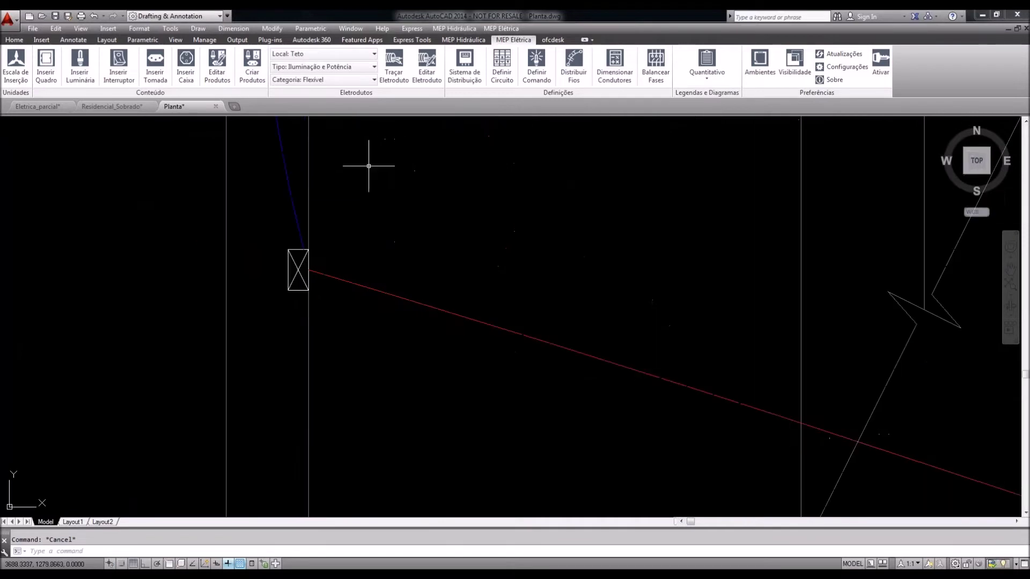
left_click(337, 53)
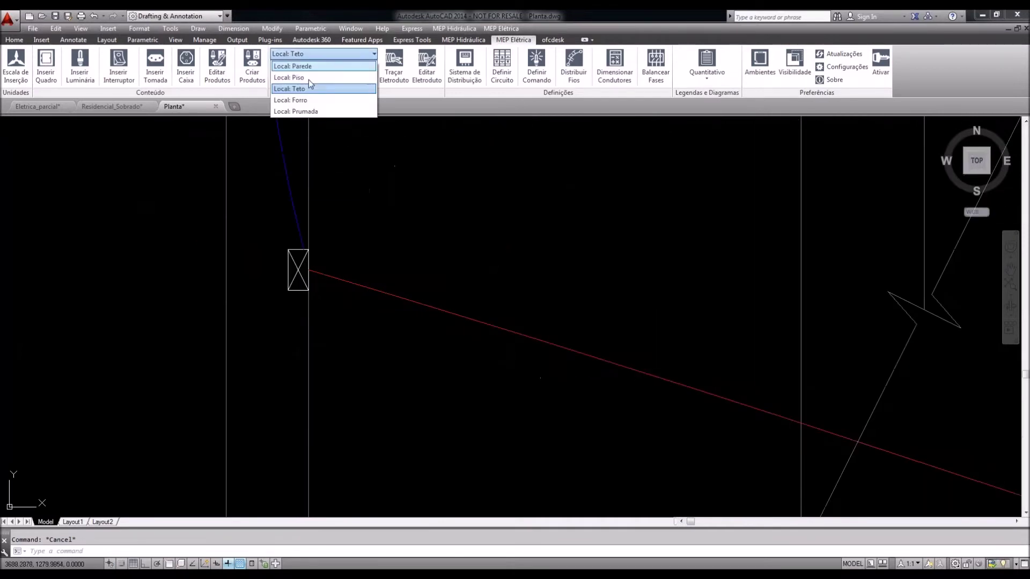
left_click(309, 112)
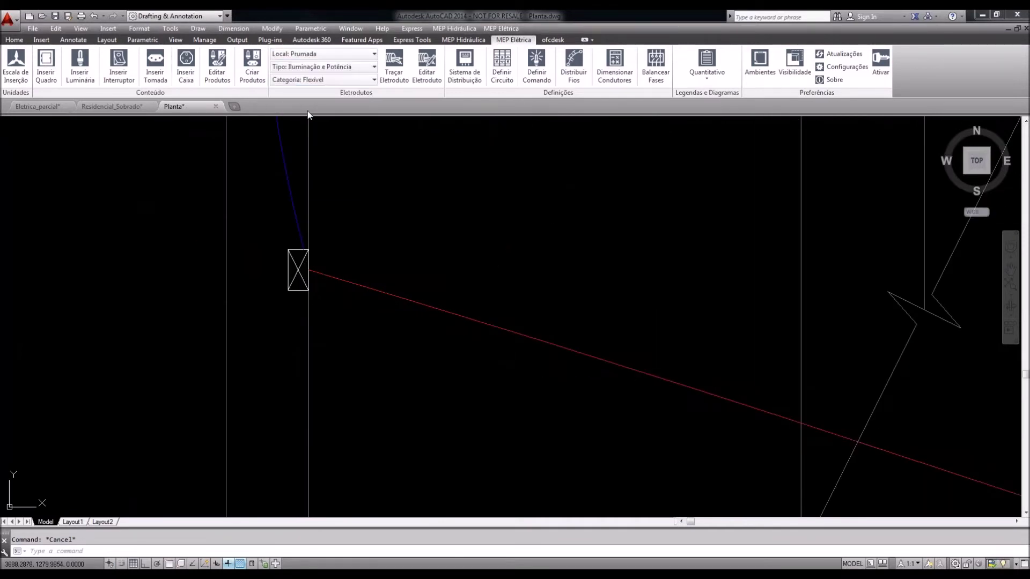
Draw the Prumada riser conduit from the ground-floor stair wall box to the upper-floor stair wall box
left_click(395, 81)
left_click(306, 250)
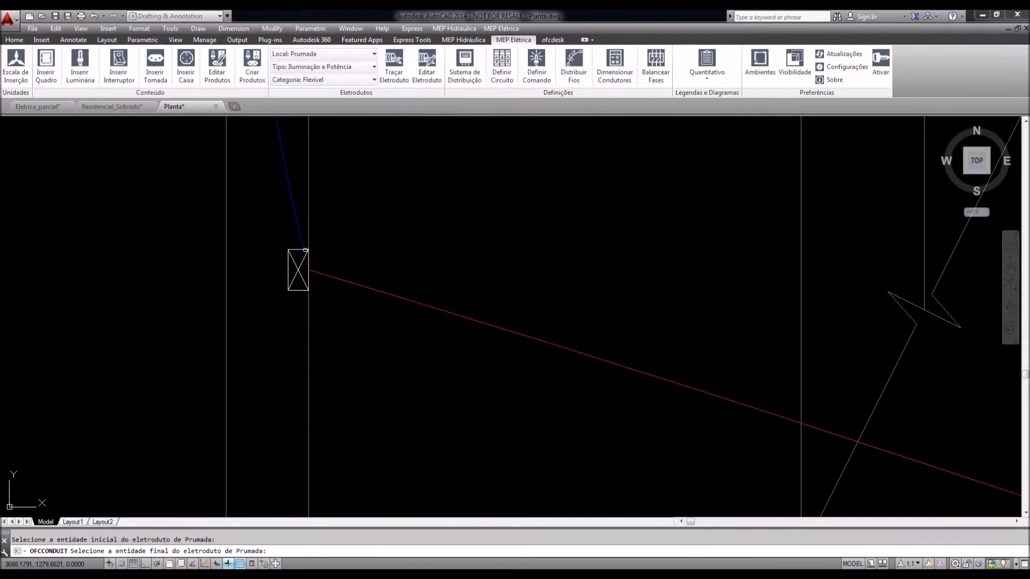
scroll(272, 247, "down", 1)
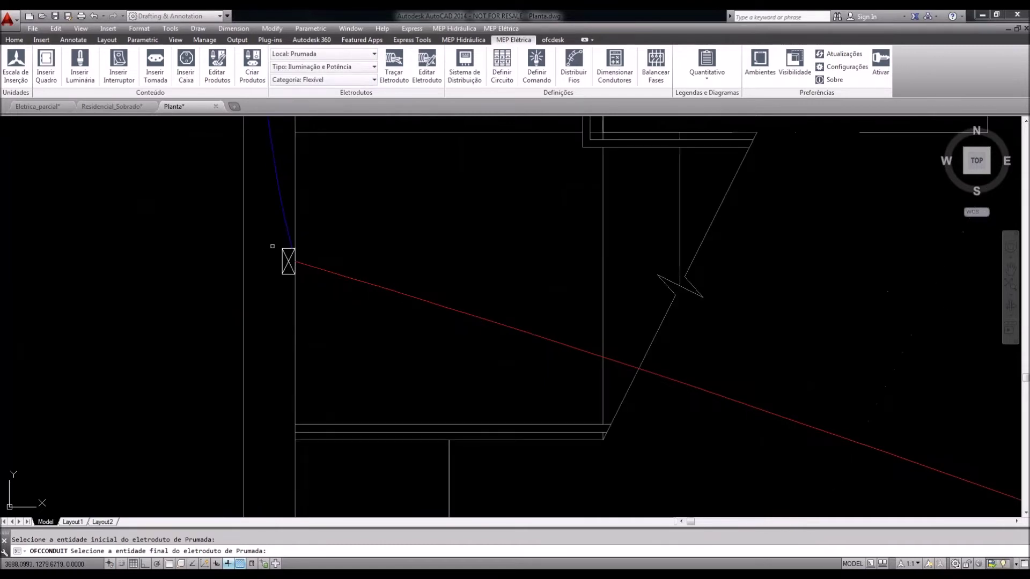
scroll(272, 246, "down", 2)
middle_click_drag(980, 263, 620, 252)
scroll(620, 251, "up", 4)
left_click(622, 242)
Reposition the upper-floor riser symbol so its circle is centred on the stair wall box and its arrow points diagonally away over the stairs
left_click(586, 248)
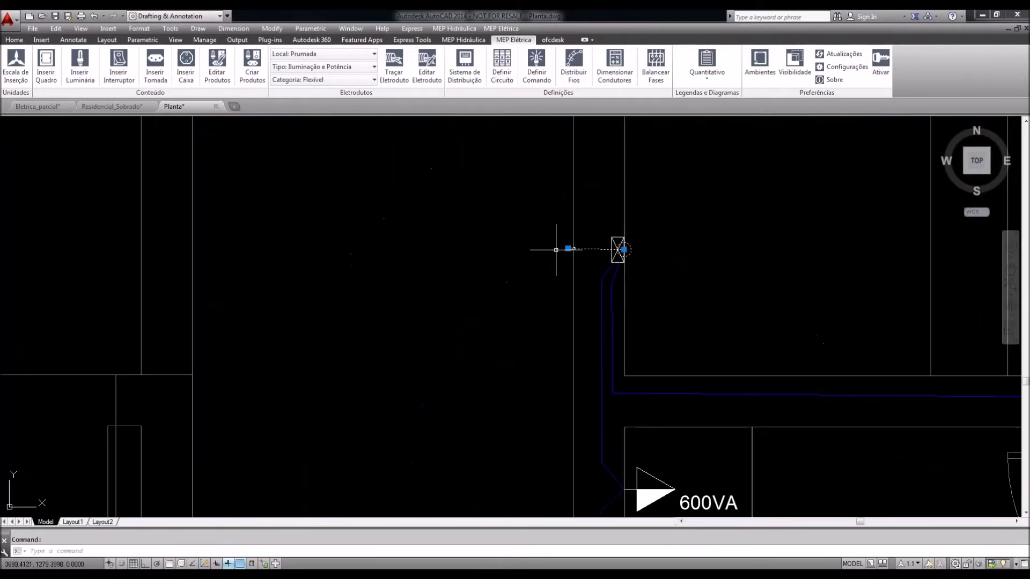
left_click(570, 249)
left_click(633, 245)
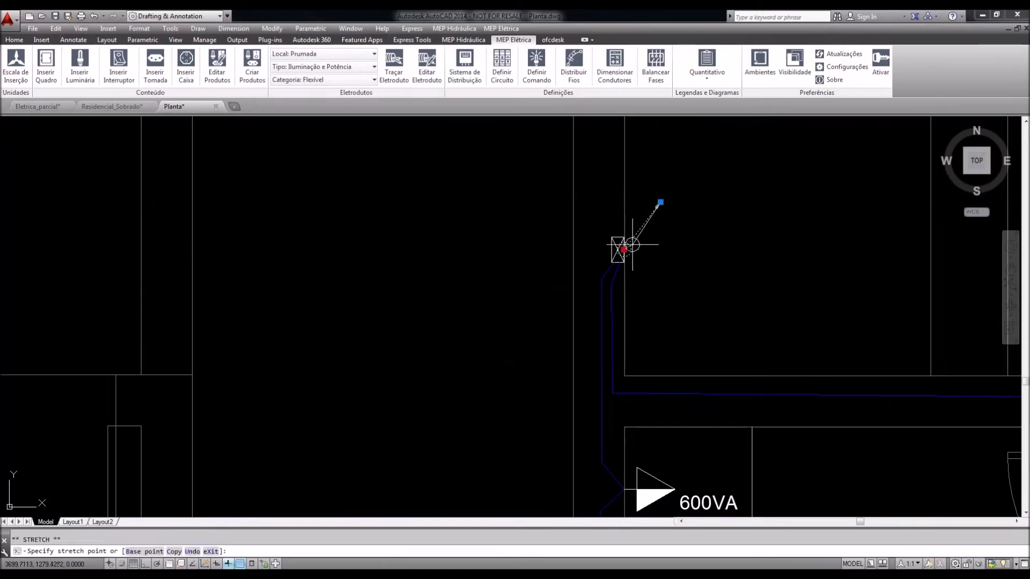
key("Escape")
scroll(660, 214, "up", 6)
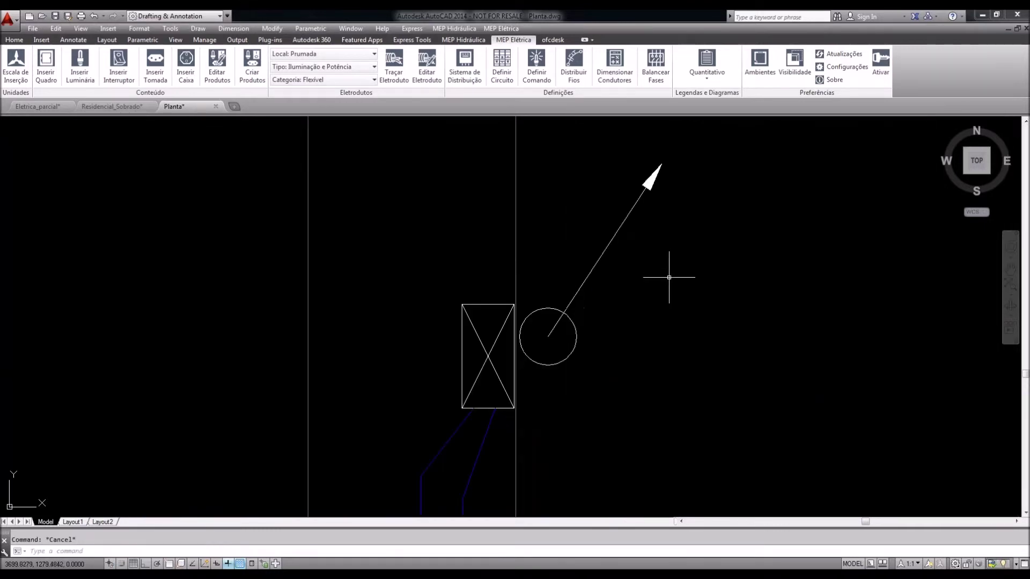
scroll(670, 278, "down", 2)
left_click(633, 260)
left_click(605, 300)
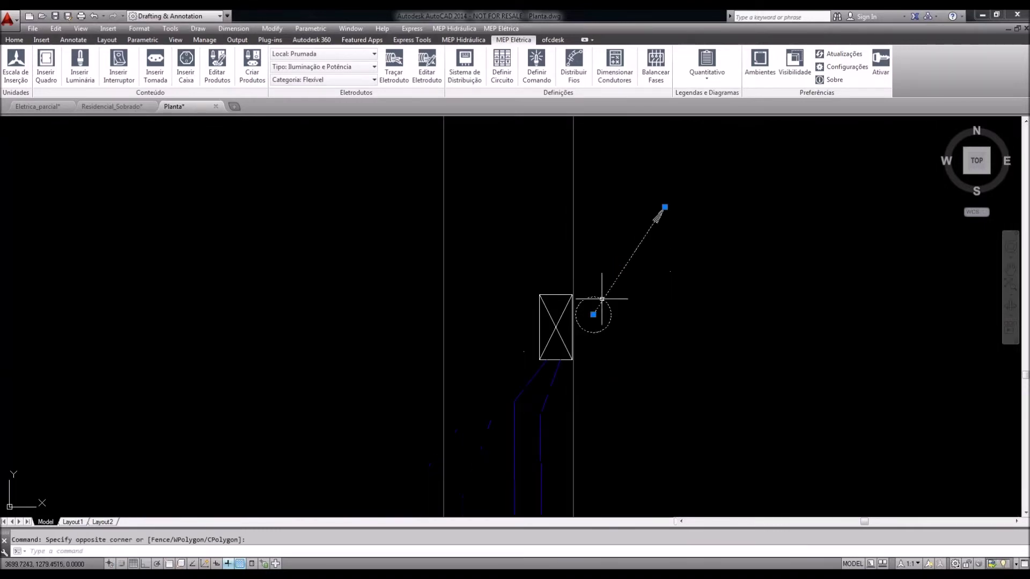
left_click(593, 315)
left_click(556, 327)
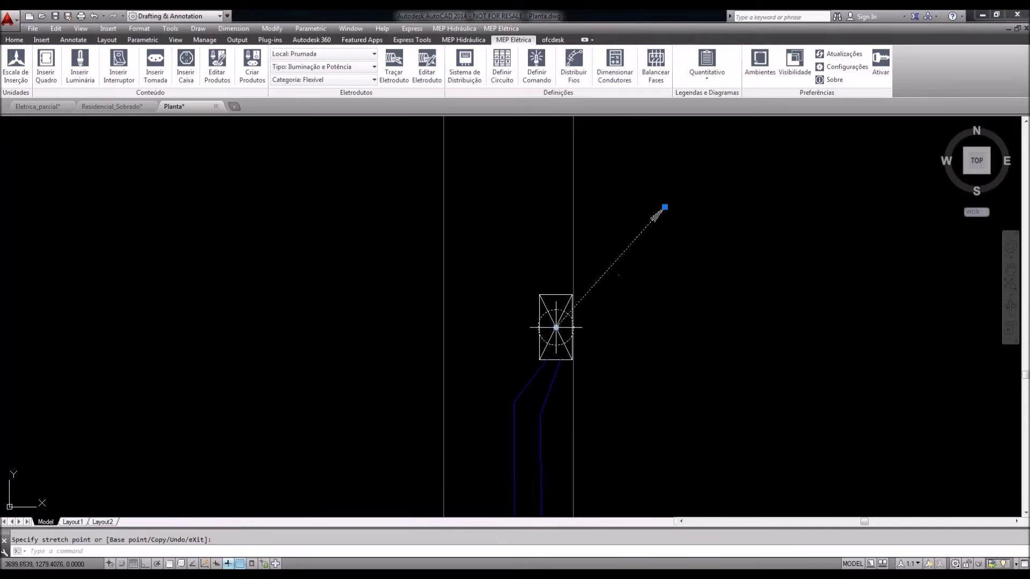
key("Escape")
Reposition the ground-floor riser symbol inside the wall beside the stair wall box, with its arrow pointing at the box
scroll(758, 257, "down", 6)
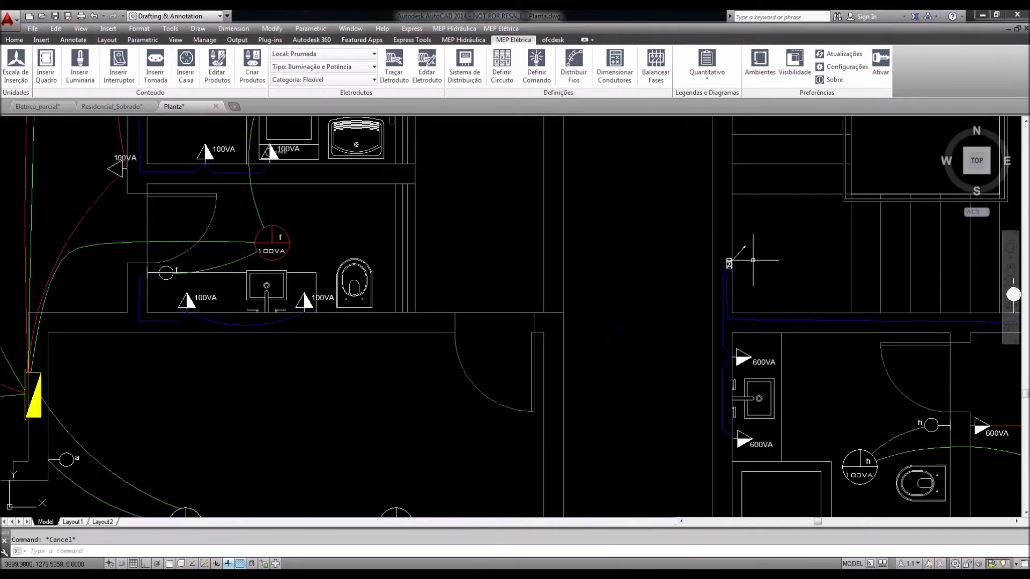
scroll(751, 260, "down", 2)
middle_click_drag(215, 267, 520, 288)
scroll(361, 274, "up", 4)
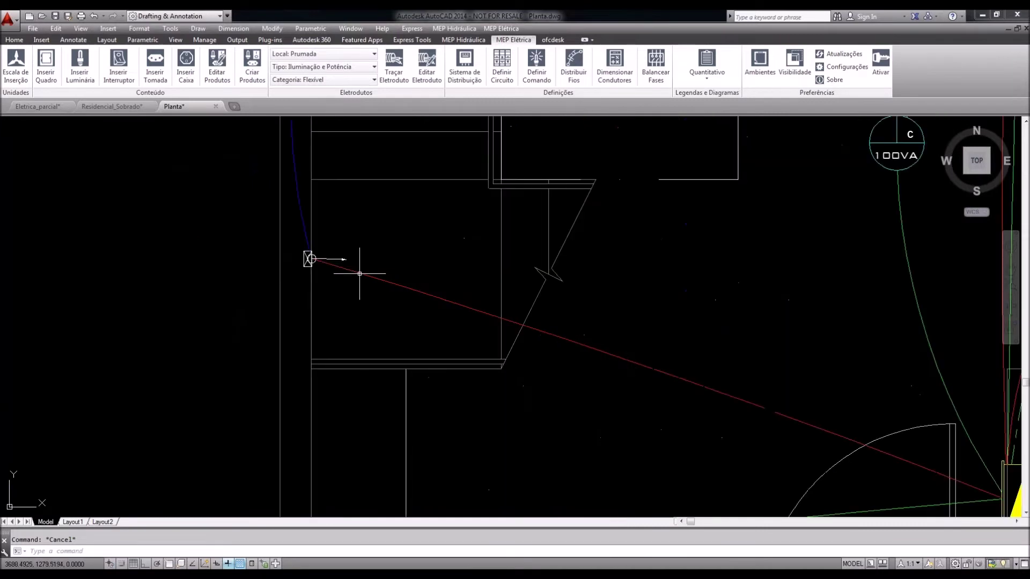
scroll(319, 252, "up", 4)
left_click(390, 273)
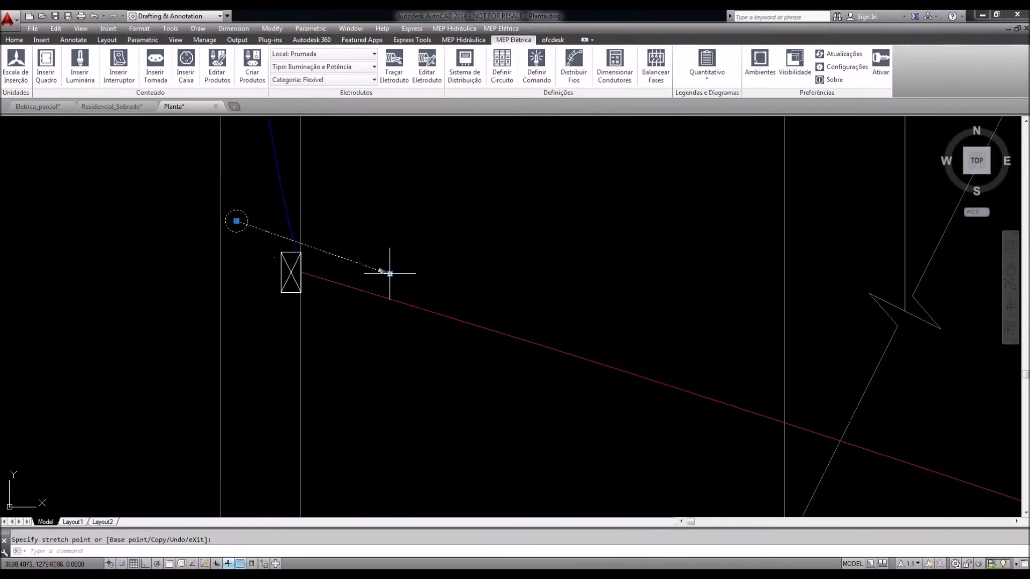
left_click(269, 265)
key("Escape")
scroll(292, 265, "down", 4)
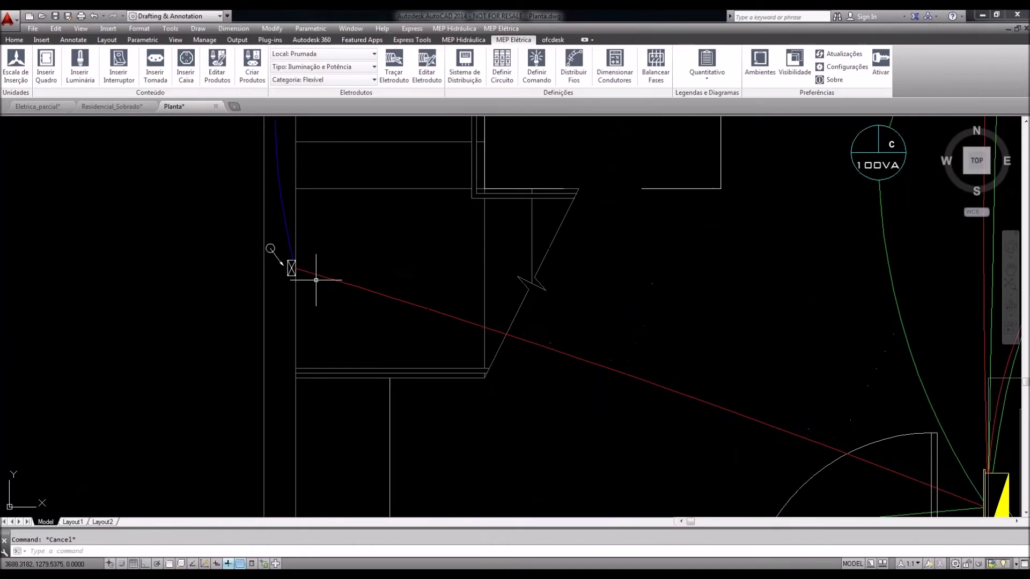
Review the ground-floor riser symbol and the conduit linking the stair wall box to the distribution board
scroll(276, 264, "down", 2)
scroll(300, 268, "up", 4)
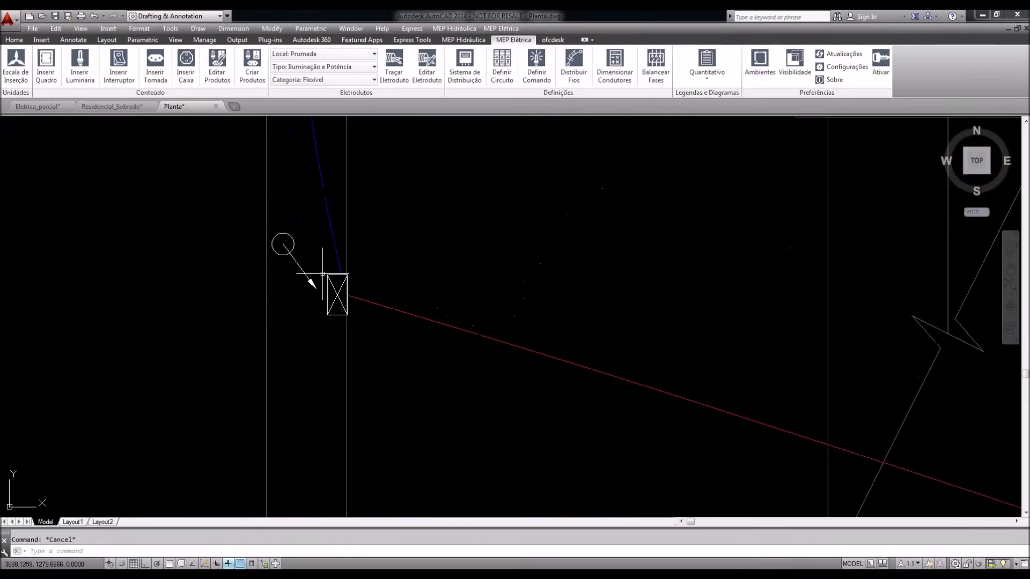
scroll(322, 271, "down", 2)
scroll(323, 271, "down", 2)
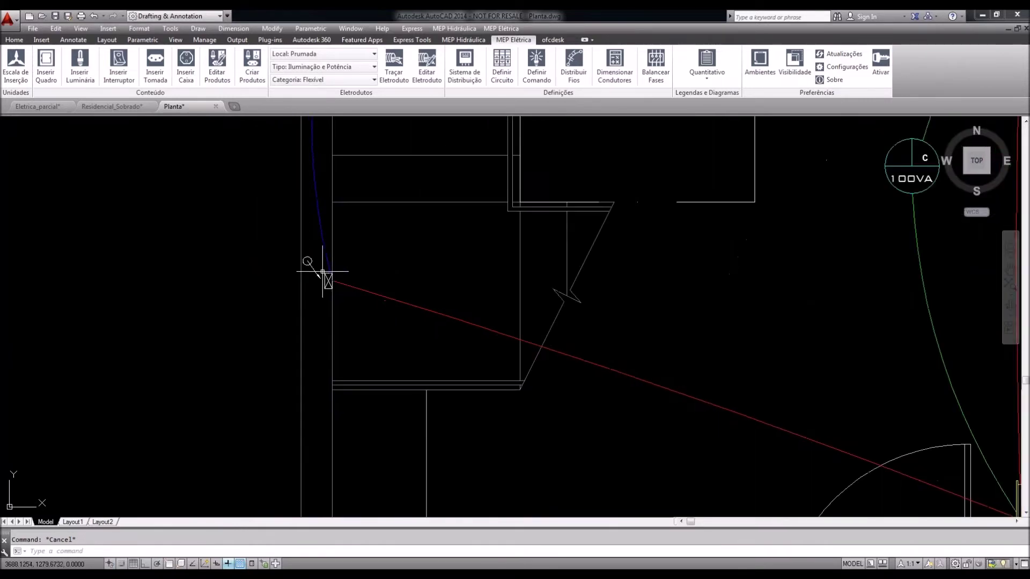
scroll(322, 271, "down", 2)
middle_click_drag(323, 271, 308, 324)
scroll(307, 339, "down", 4)
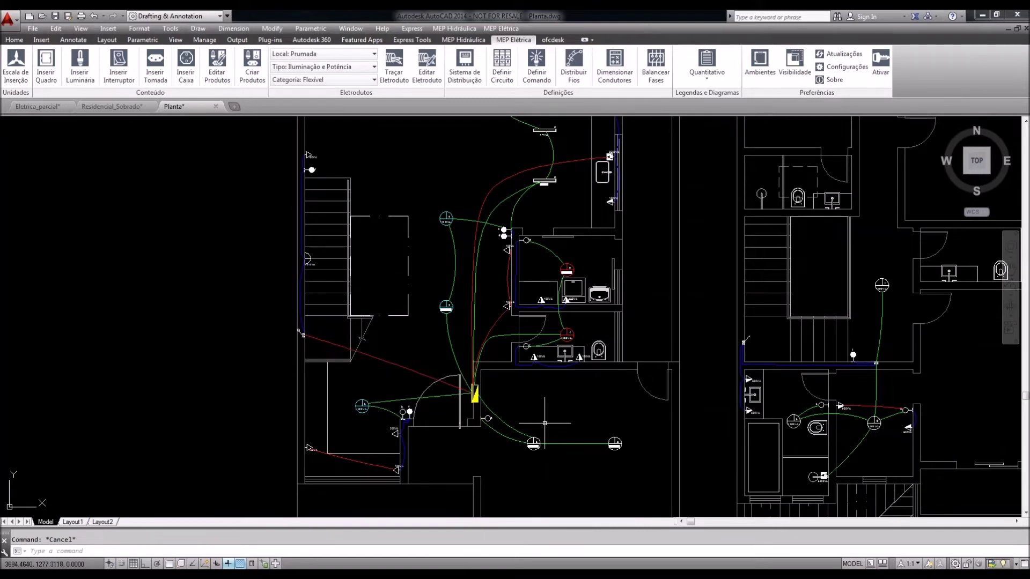
middle_click_drag(530, 418, 530, 417)
scroll(406, 372, "up", 2)
middle_click_drag(423, 363, 431, 381)
left_click(438, 378)
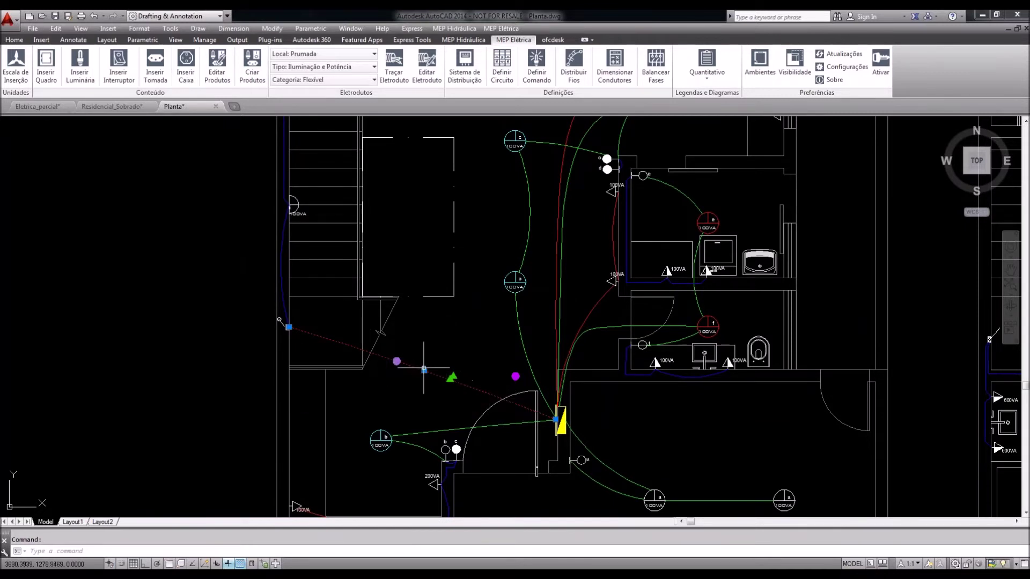
scroll(353, 357, "down", 2)
middle_click_drag(585, 376, 562, 368)
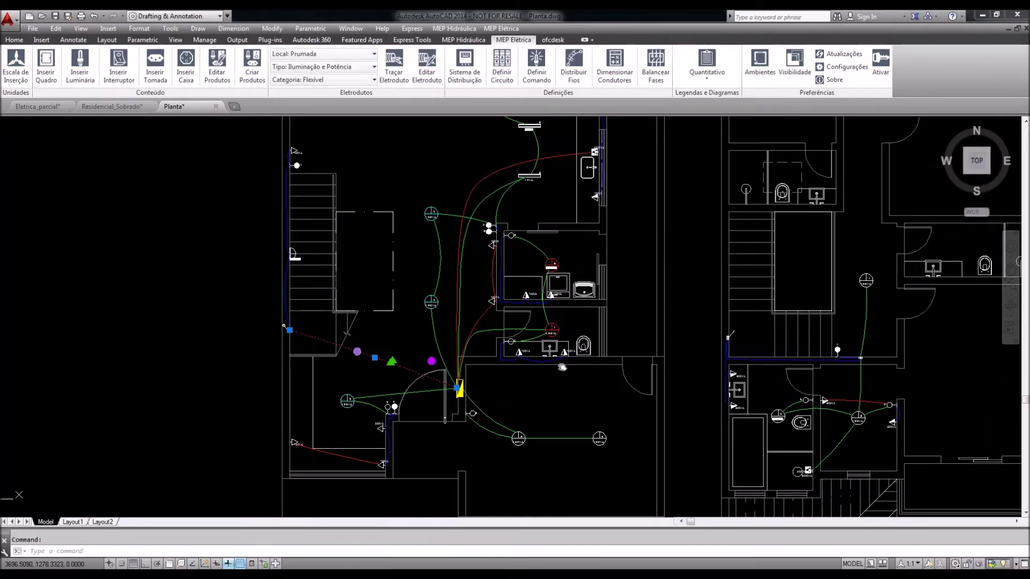
Examine the conduit route from the upper-floor 5400VA shower point back to the ground-floor distribution board
middle_click_drag(561, 367, 469, 340)
scroll(618, 339, "up", 4)
middle_click_drag(618, 338, 320, 212)
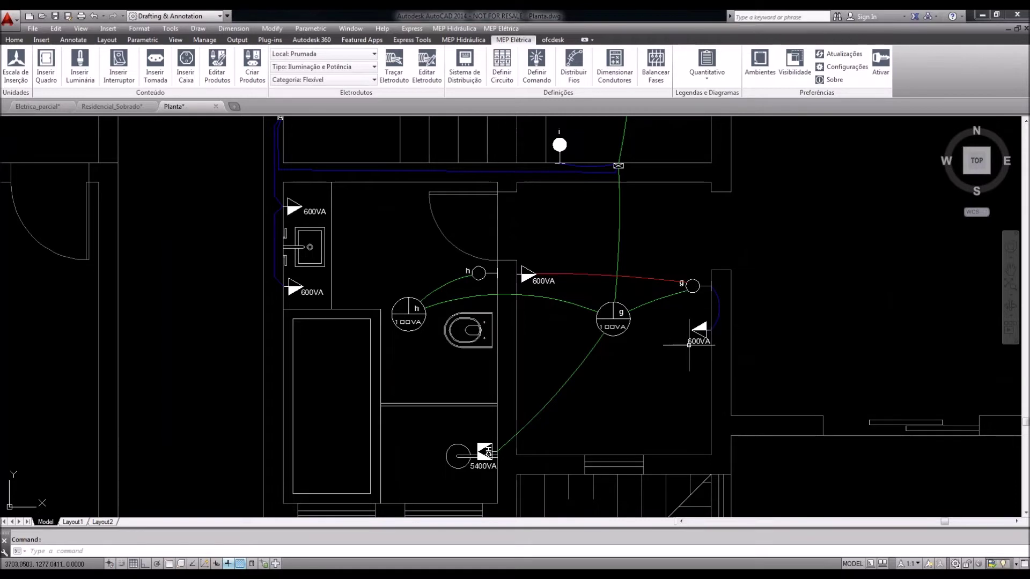
left_click(455, 430)
key("Escape")
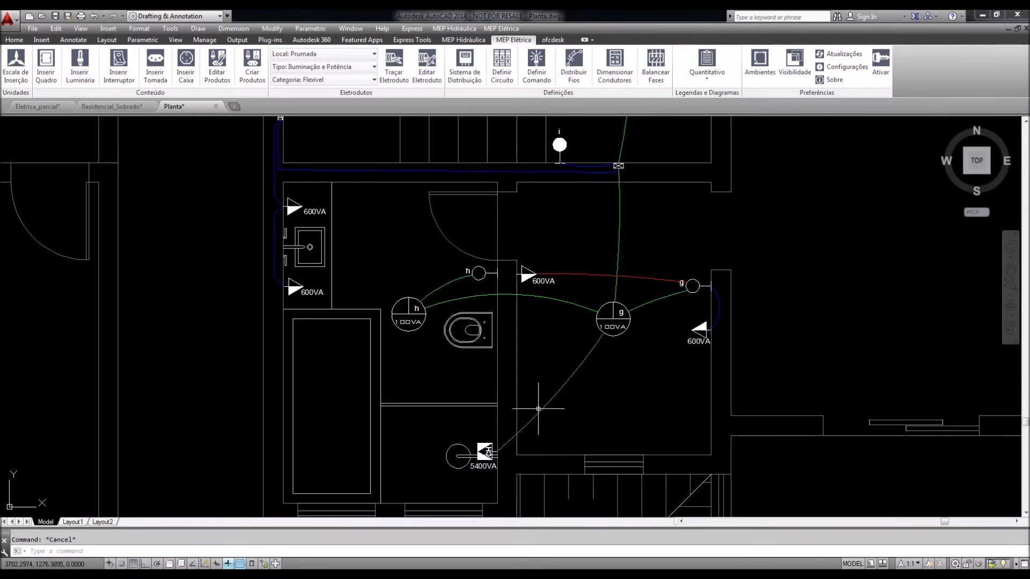
scroll(538, 409, "down", 5)
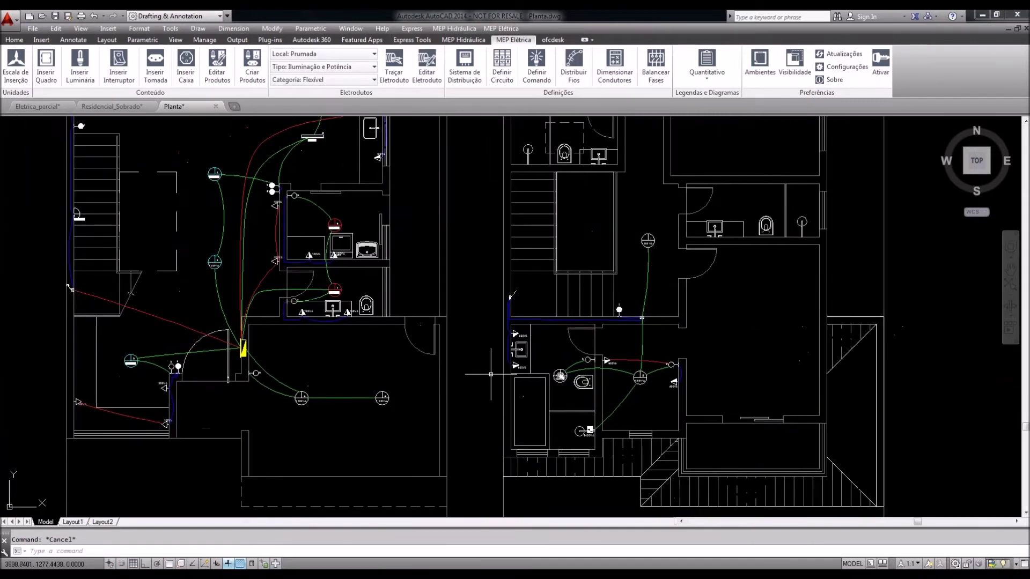
middle_click_drag(491, 374, 578, 378)
mouse_move(216, 319)
middle_mouse_down()
mouse_move(261, 328)
mouse_move(298, 364)
middle_mouse_up()
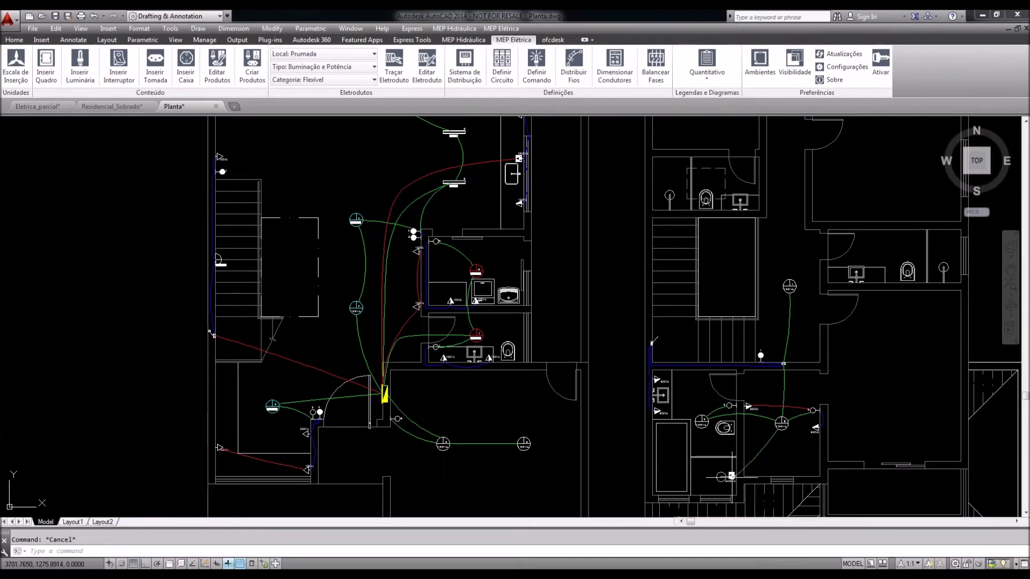
left_click(713, 466)
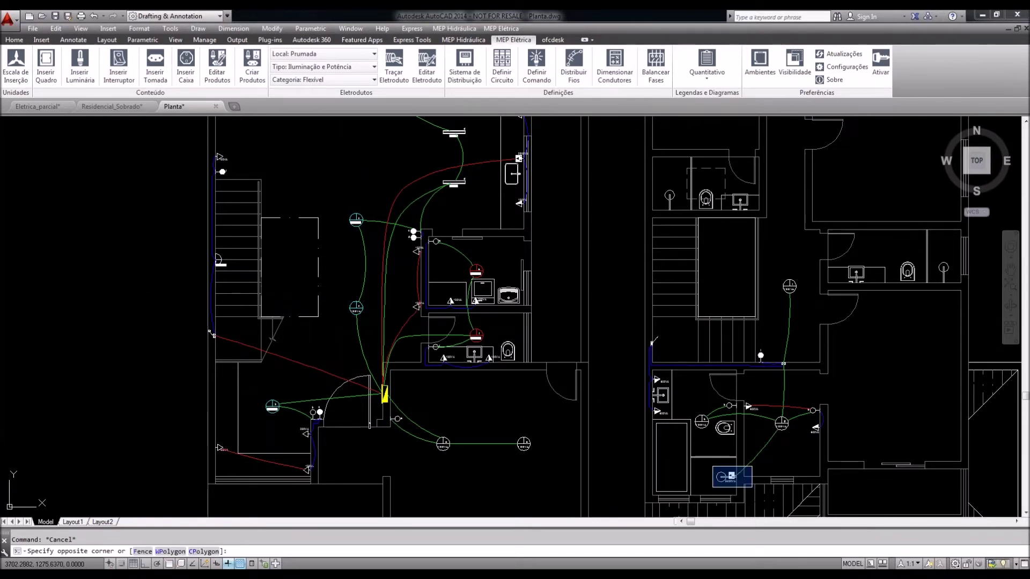
key("Escape")
left_click(314, 370)
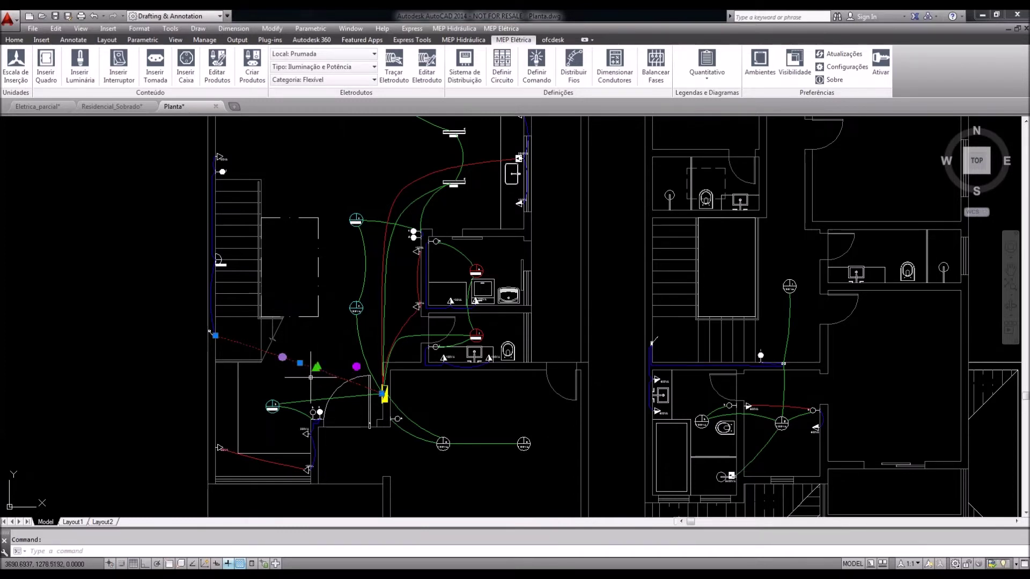
key("Escape")
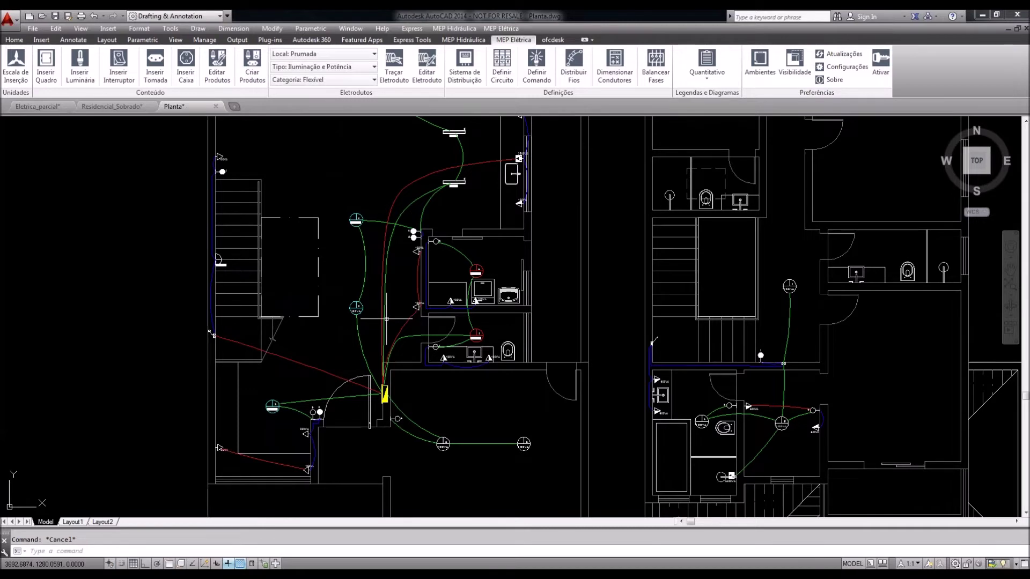
Confirm the distribution system with Trifásico ( >25kW) supply, 127/220 V voltage and Estrela distribution
scroll(386, 318, "down", 3)
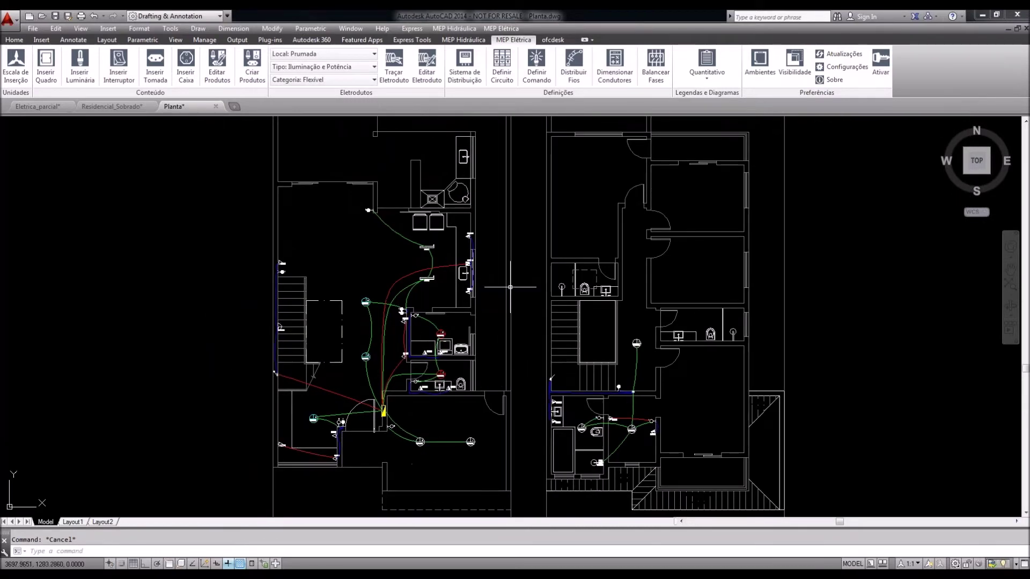
left_click(471, 82)
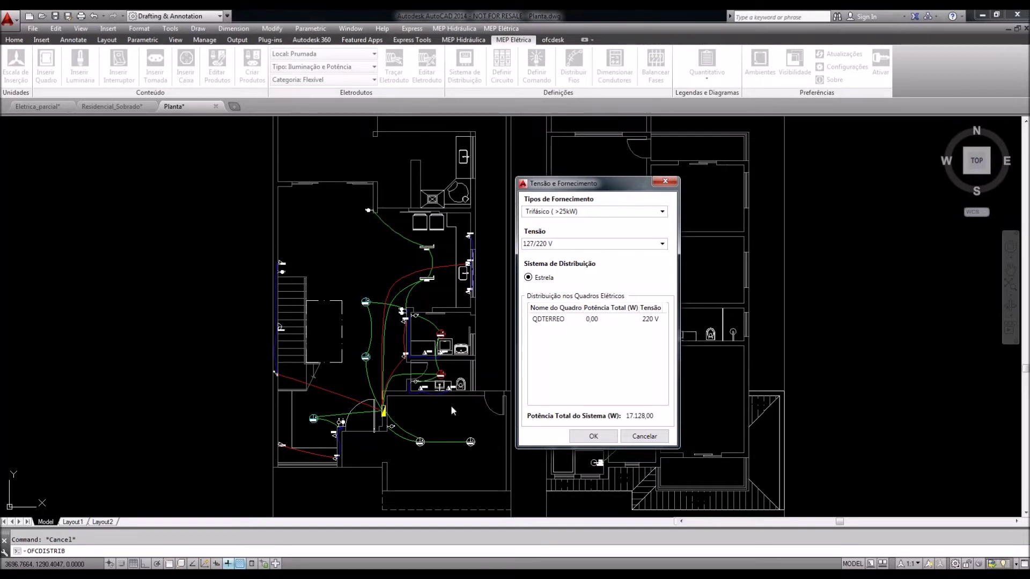
left_click(594, 437)
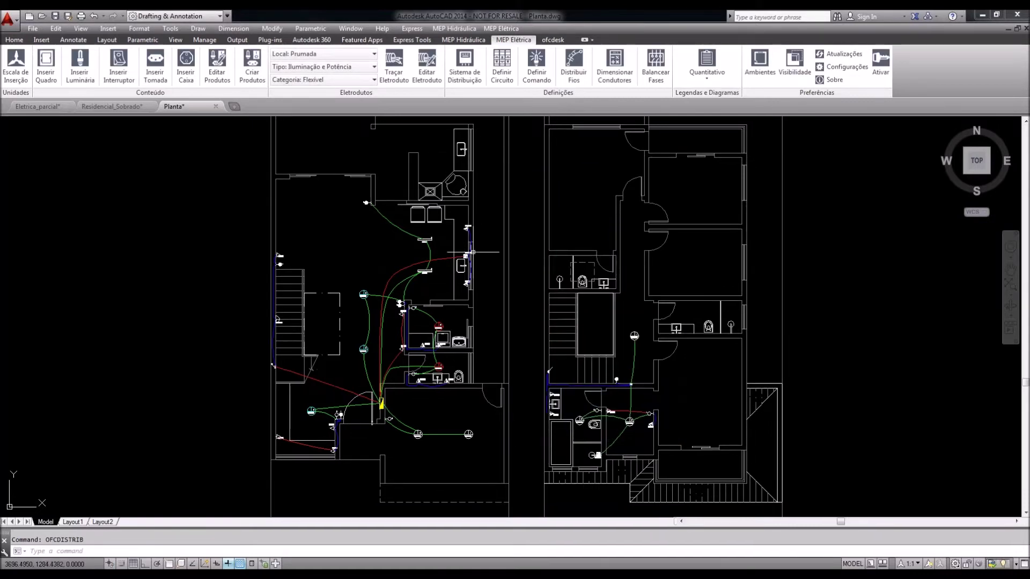
Review the QDTERREO board's circuit list and supply settings in the electrical panel manager
left_click(502, 73)
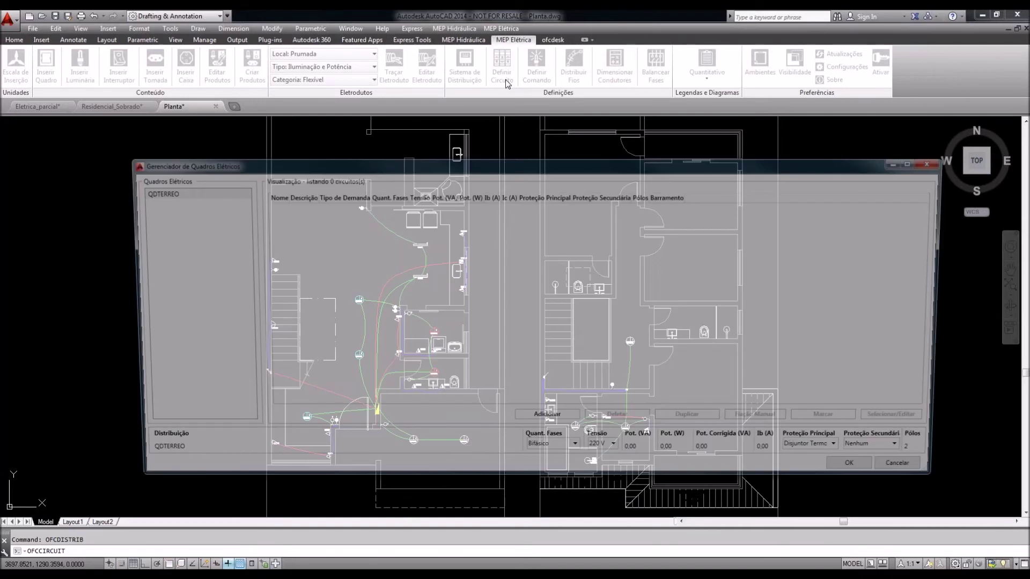
left_click(161, 195)
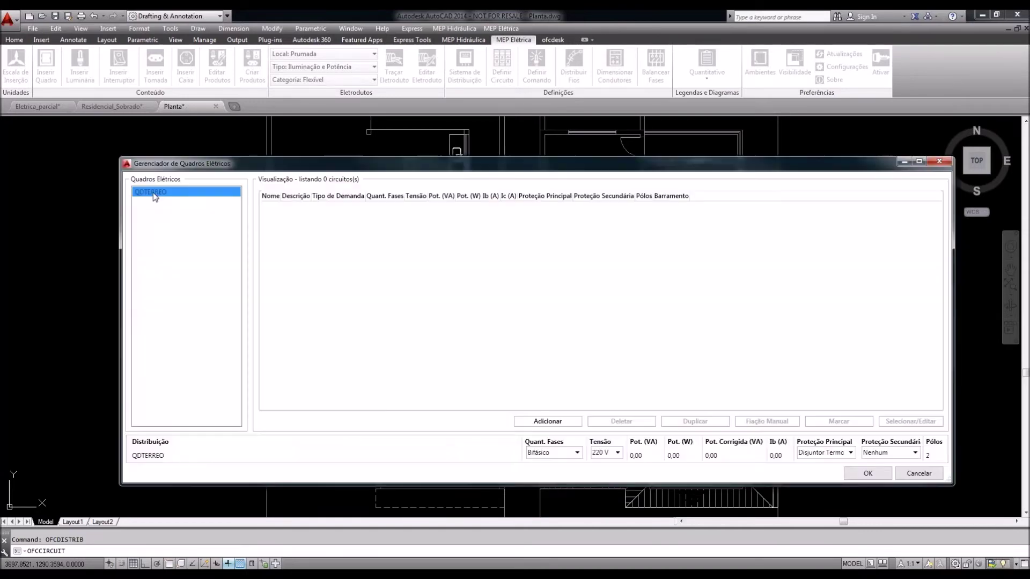
left_click_drag(298, 154, 409, 28)
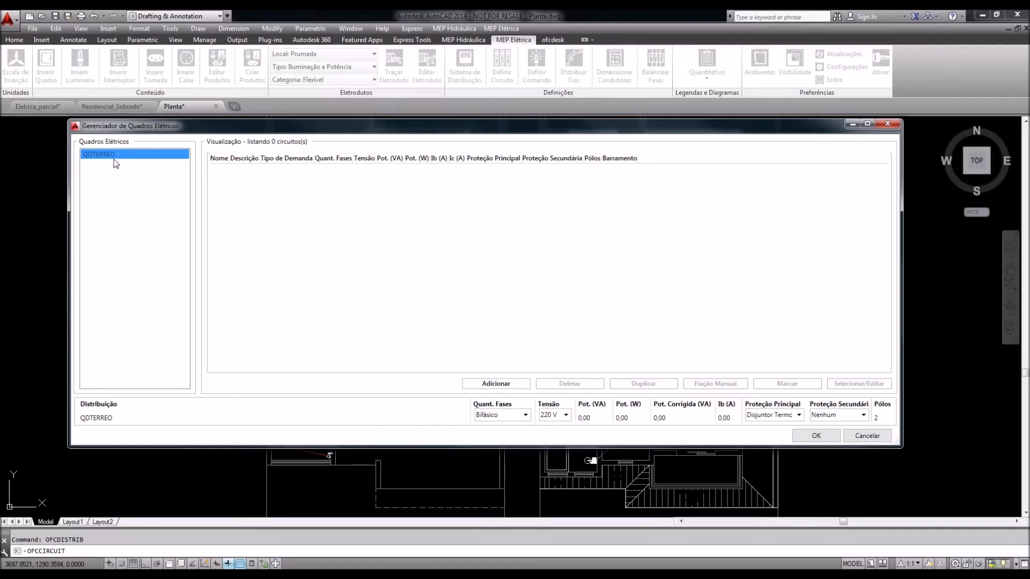
left_click(820, 439)
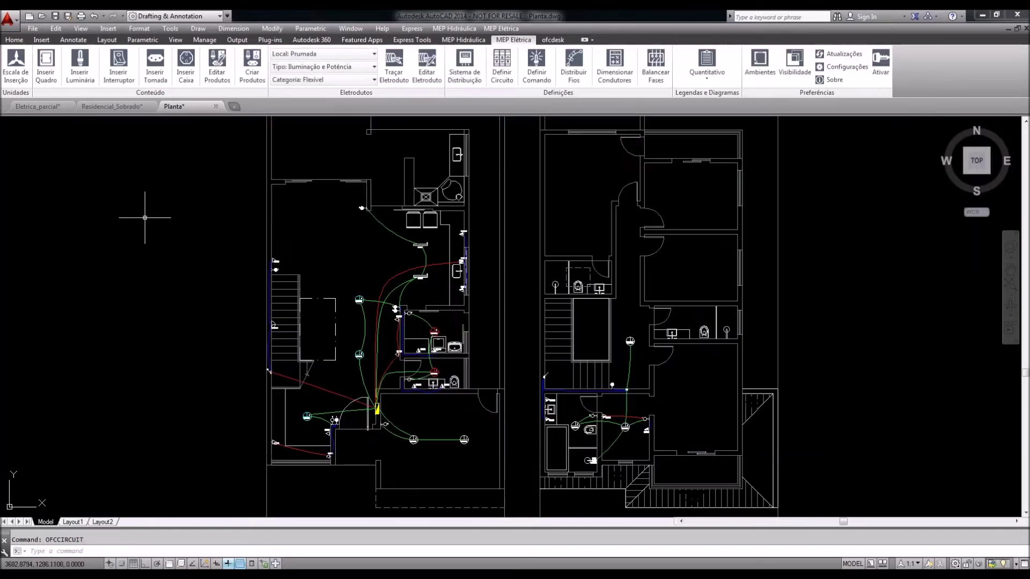
Insert a surface-mounted general light and power panel (Quadro geral de luz e força aparente) on the garage's outer side wall
left_click(46, 64)
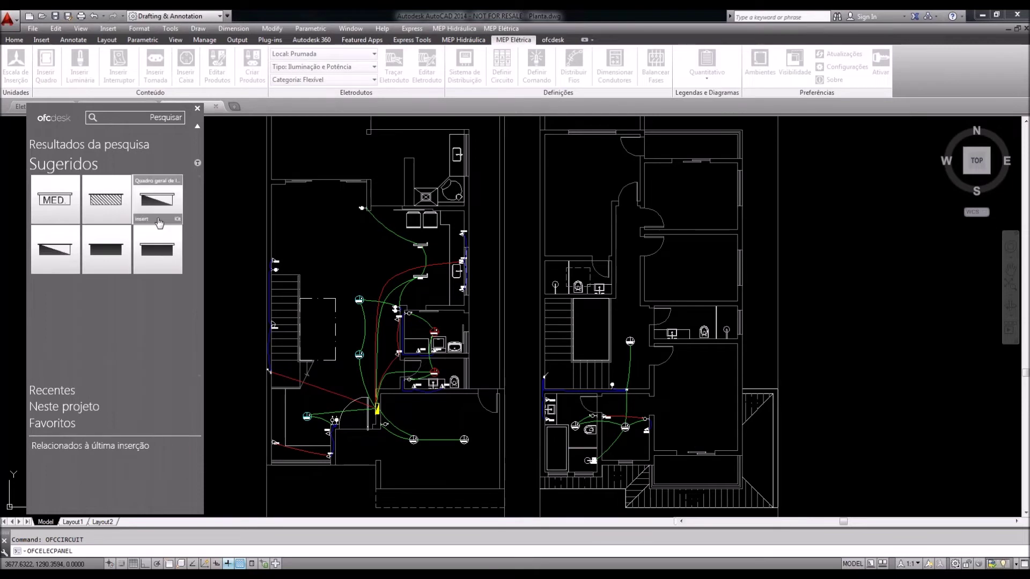
left_click(159, 222)
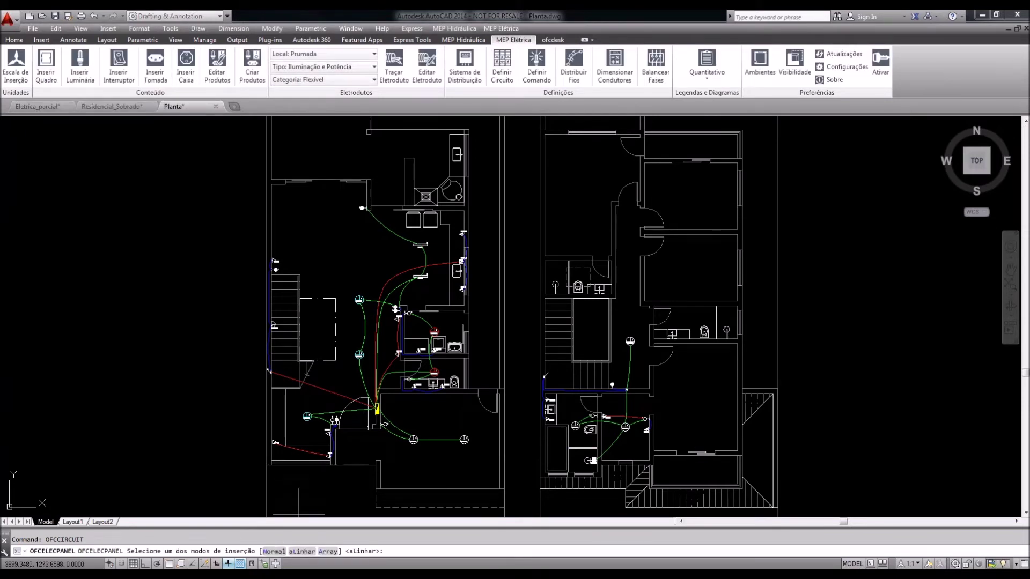
left_click(502, 467)
left_click(499, 424)
key("Escape")
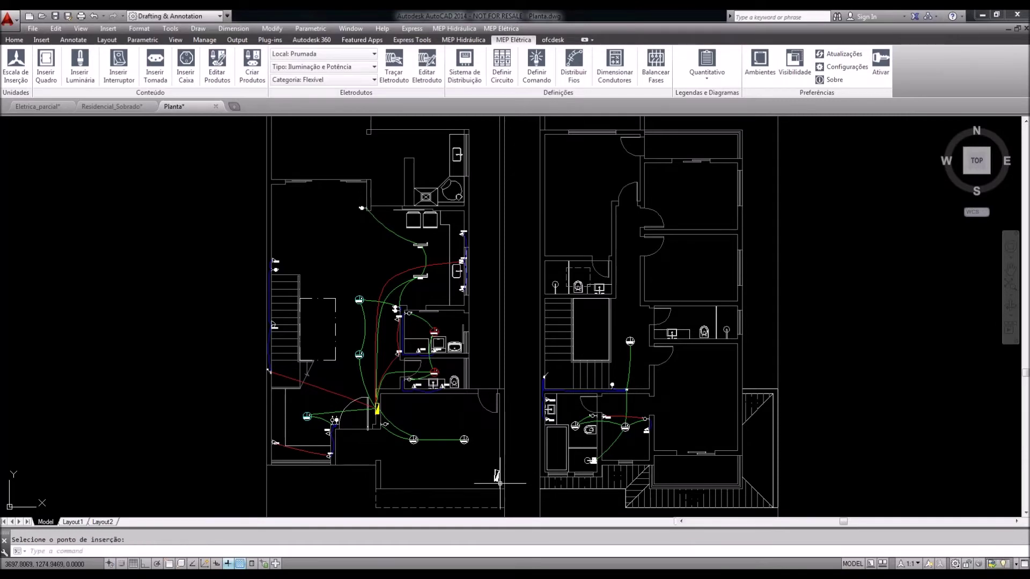
Rename the newly inserted general light and power panel as ENTRADA in the electrical panel manager
left_click(501, 80)
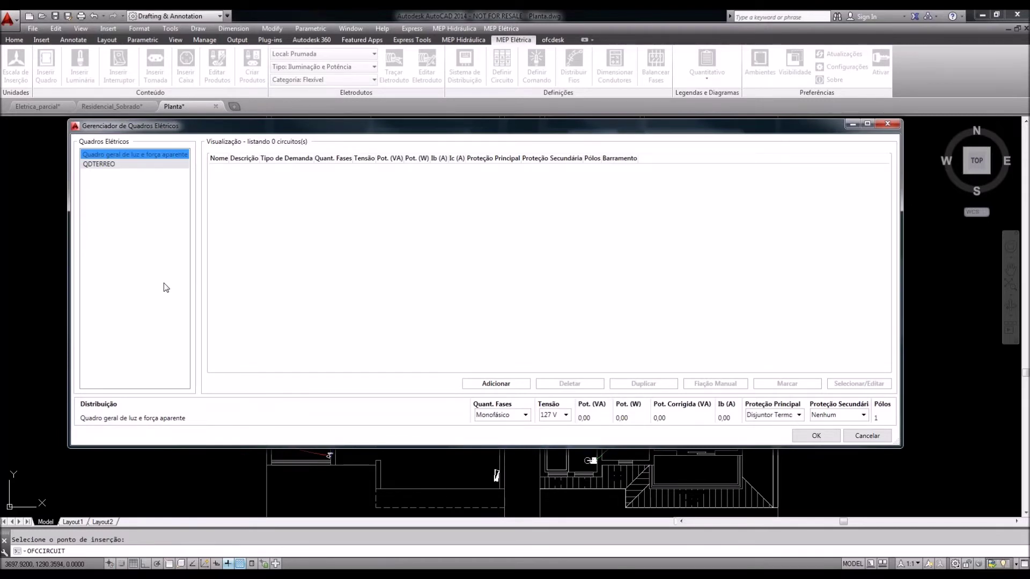
key("F2")
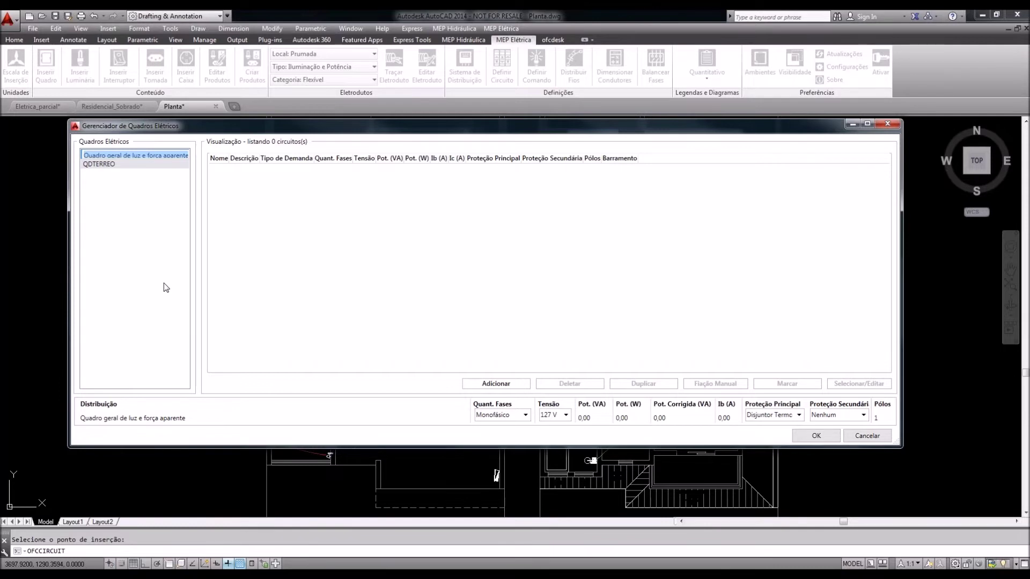
type("enrtada")
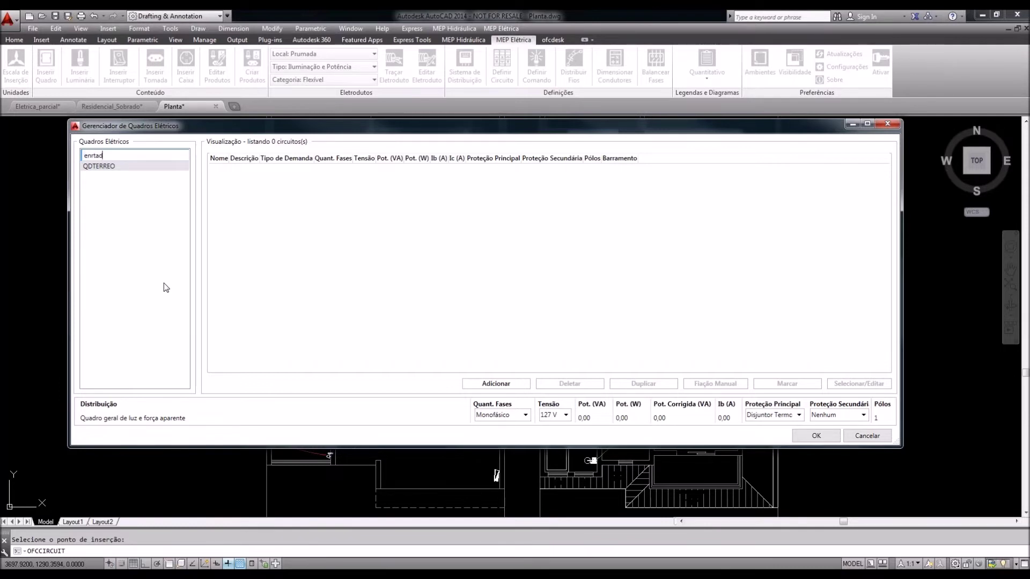
key("BackSpace")
key("BackSpace")
key("BackSpace")
key("BackSpace")
key("BackSpace")
key("BackSpace")
type("ENTRADA")
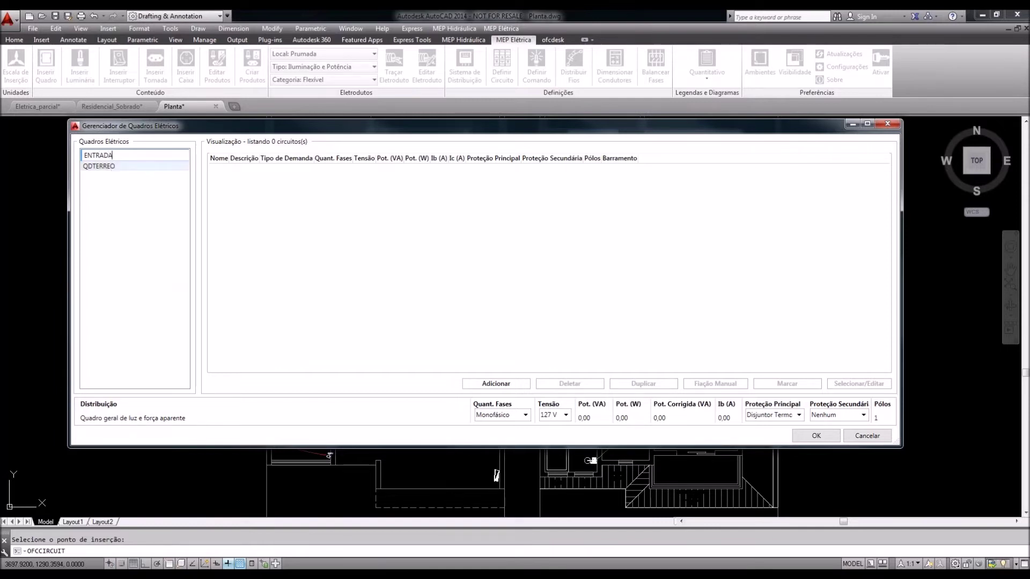
left_click(115, 167)
left_click(111, 158)
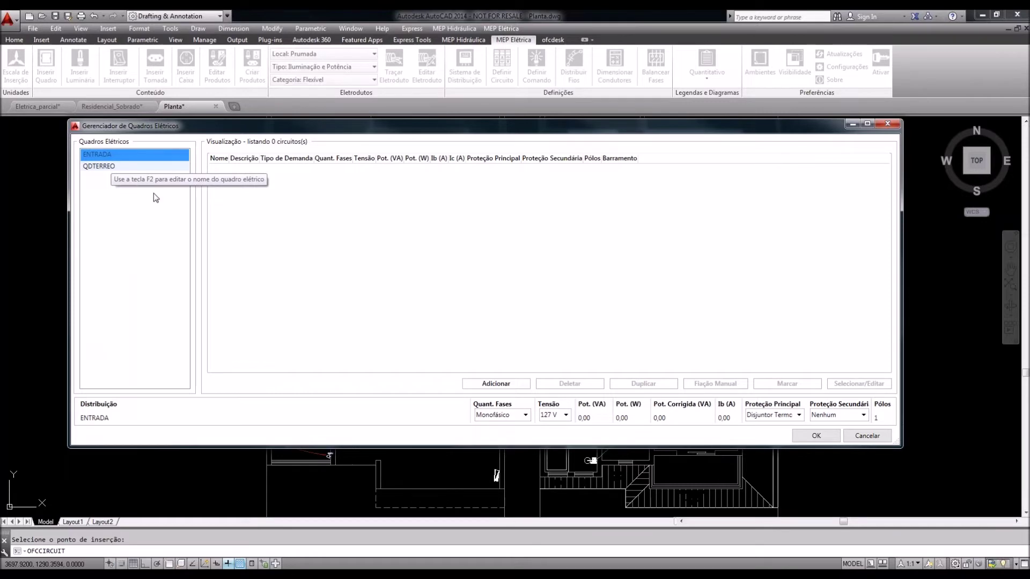
left_click(816, 436)
Erase the surface-mounted general panel from the garage's outer side wall
left_click(496, 475)
key("Delete")
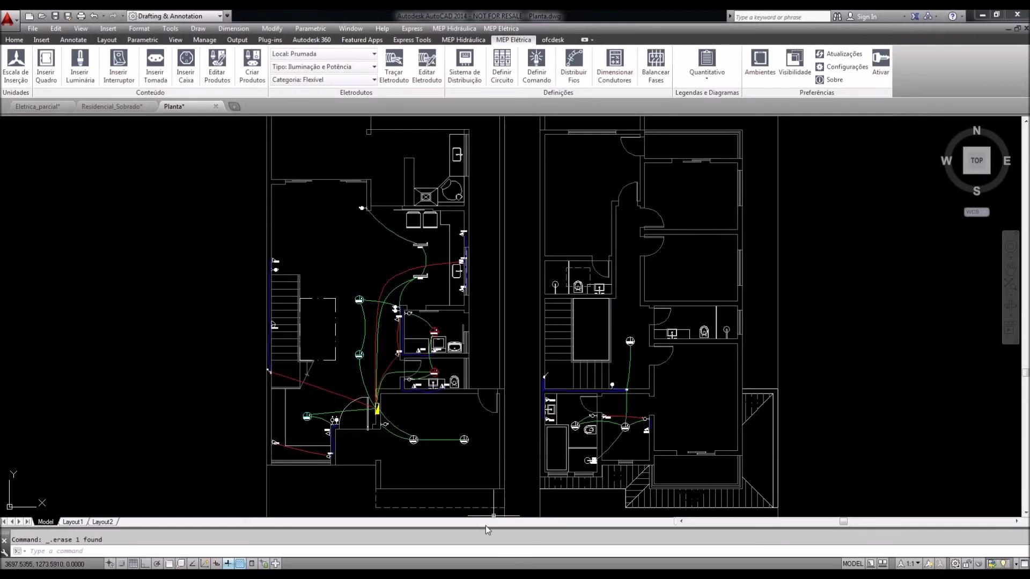
Add a circuit named 01 with the description ILUMINAÇÃO to the QDTERREO board
left_click(502, 65)
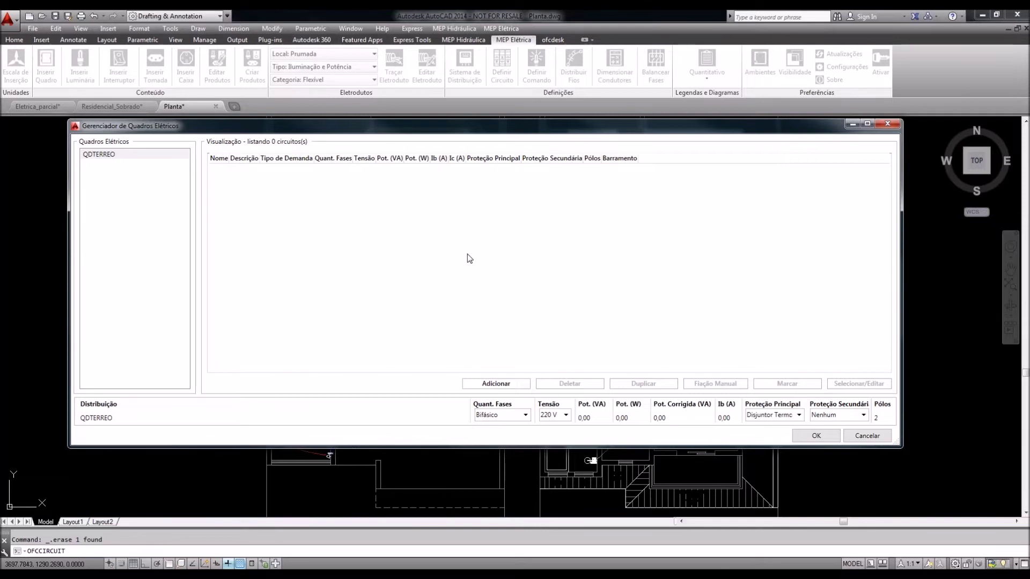
left_click(510, 385)
left_click(219, 172)
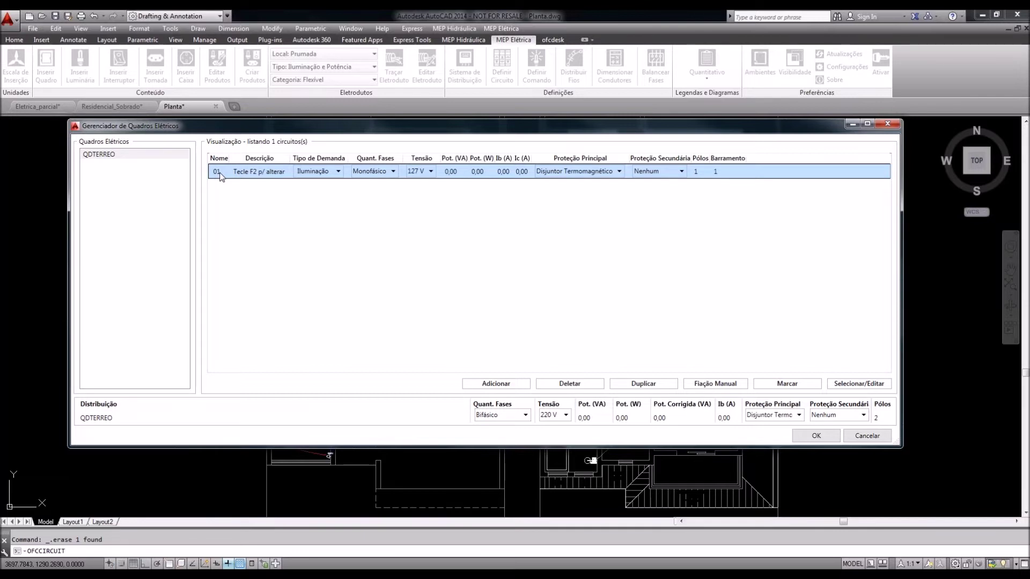
left_click(220, 173)
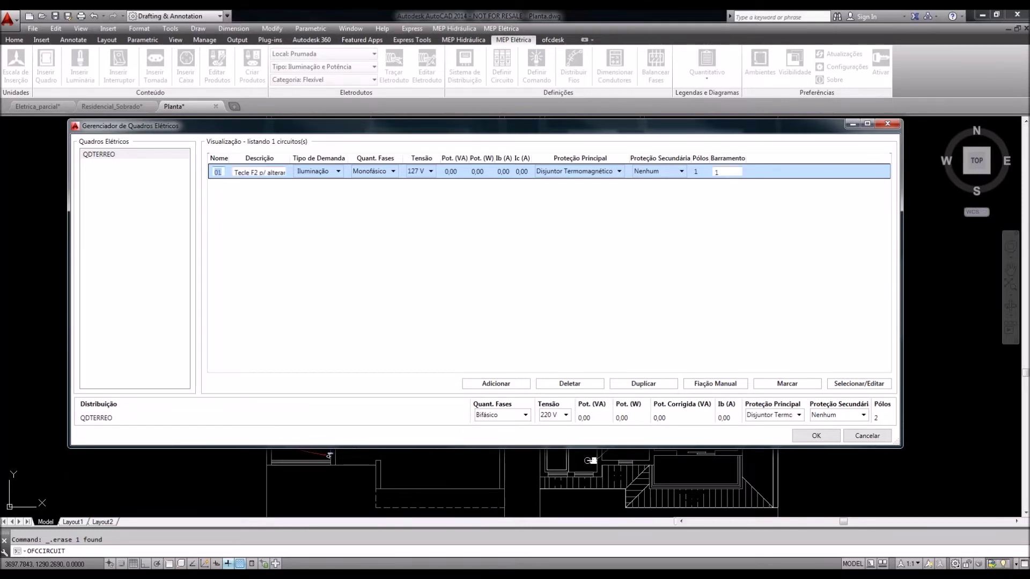
type("A1")
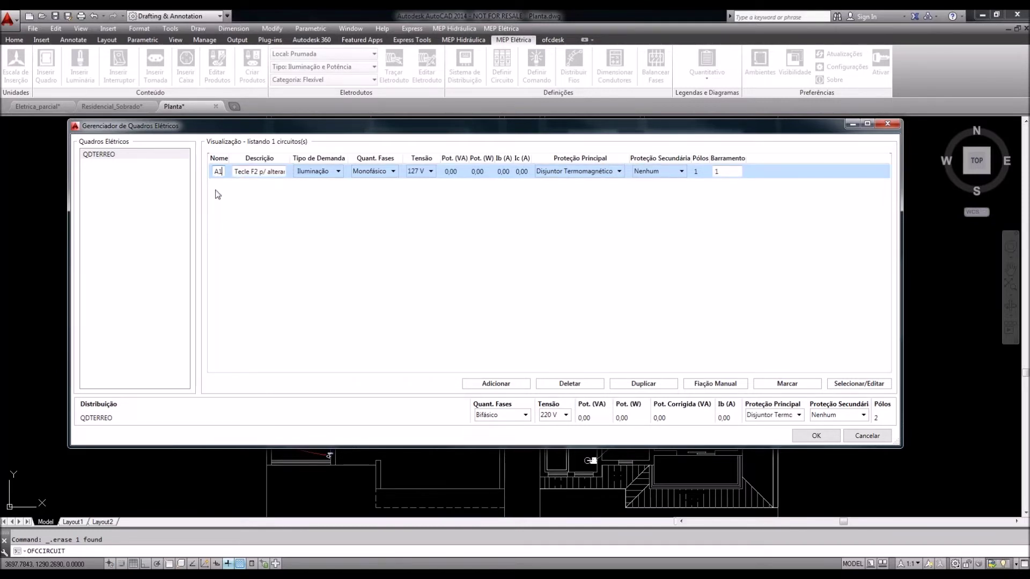
key("BackSpace")
key("BackSpace")
type("01")
left_click(274, 173)
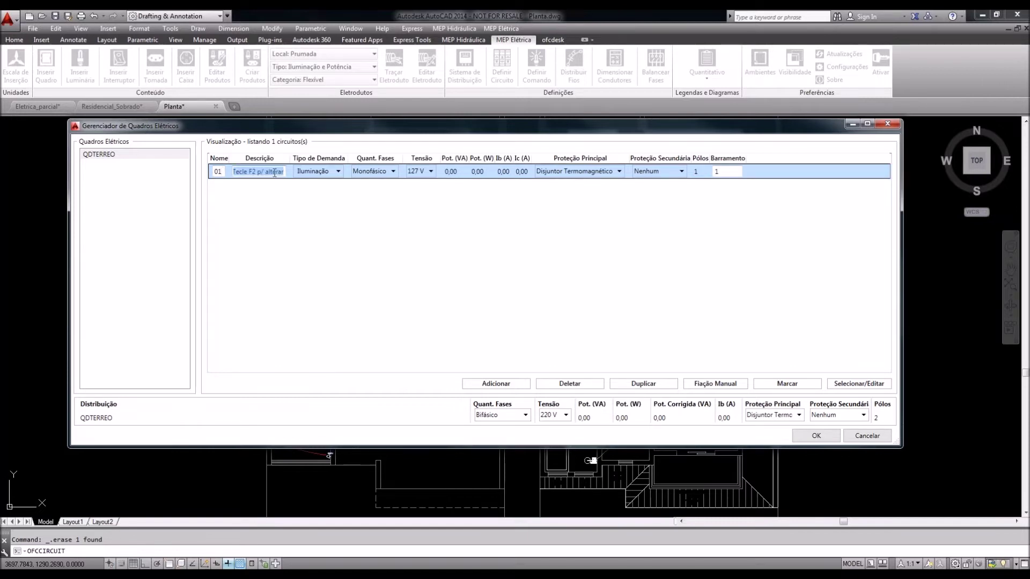
type("ILUMINAÇÃO")
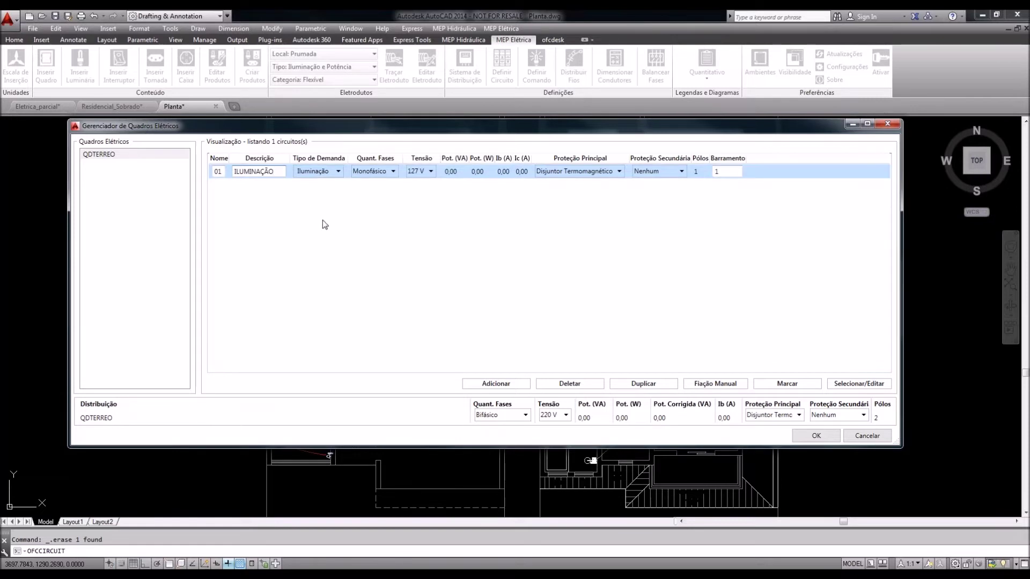
Review the available demand types, phase counts and voltages for circuit 01
left_click(342, 177)
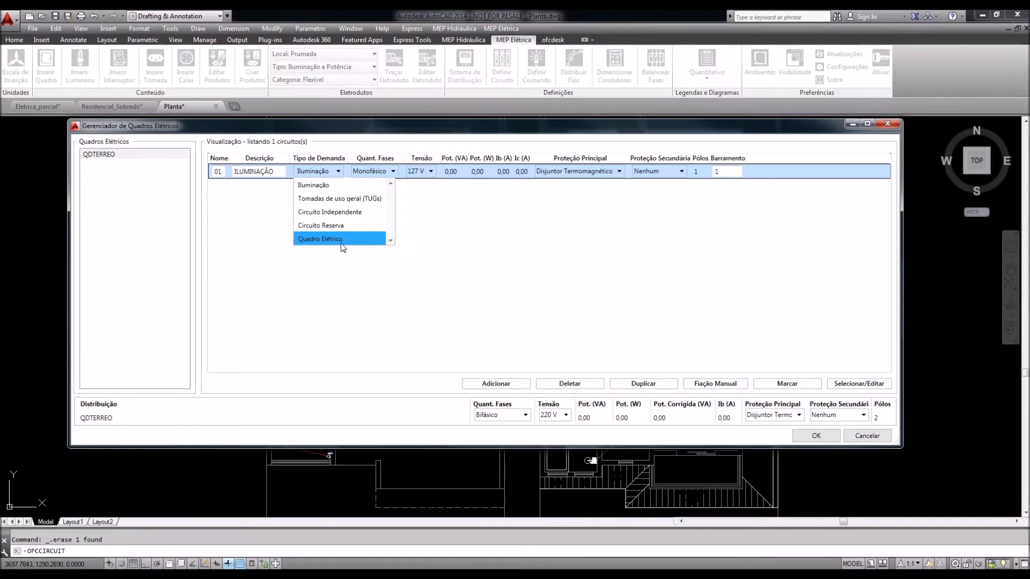
left_click(369, 278)
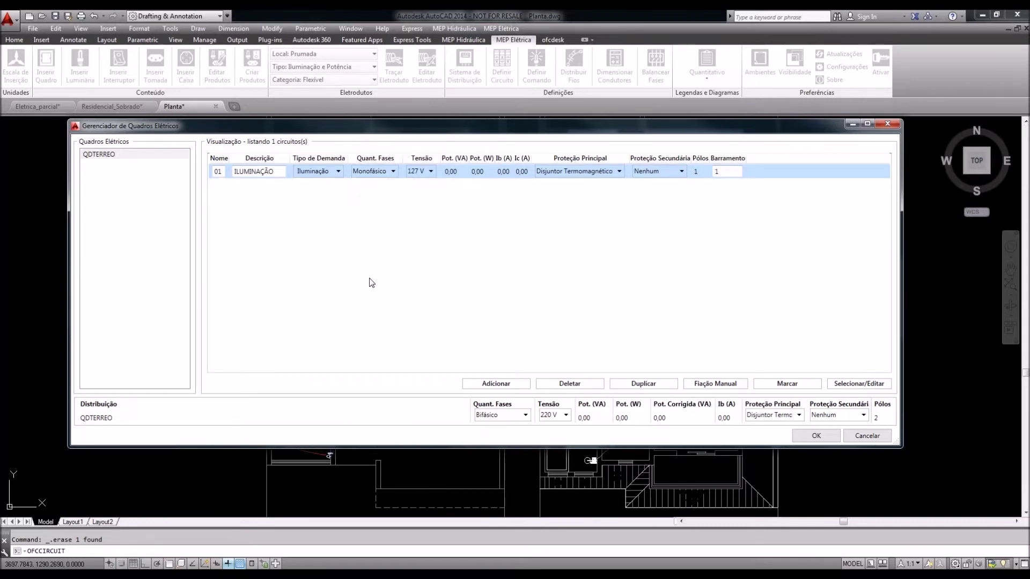
left_click(394, 171)
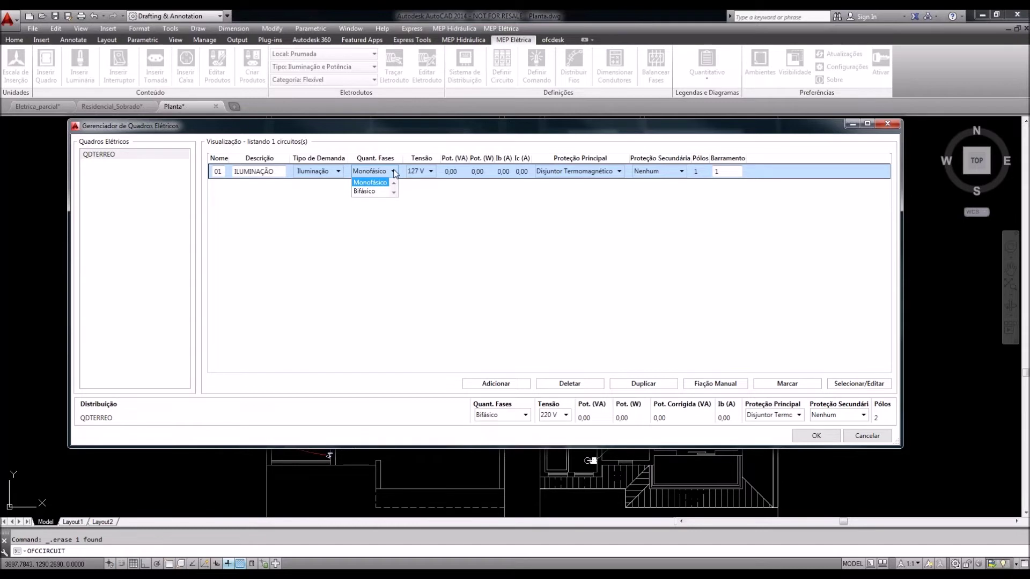
left_click(394, 171)
left_click(431, 172)
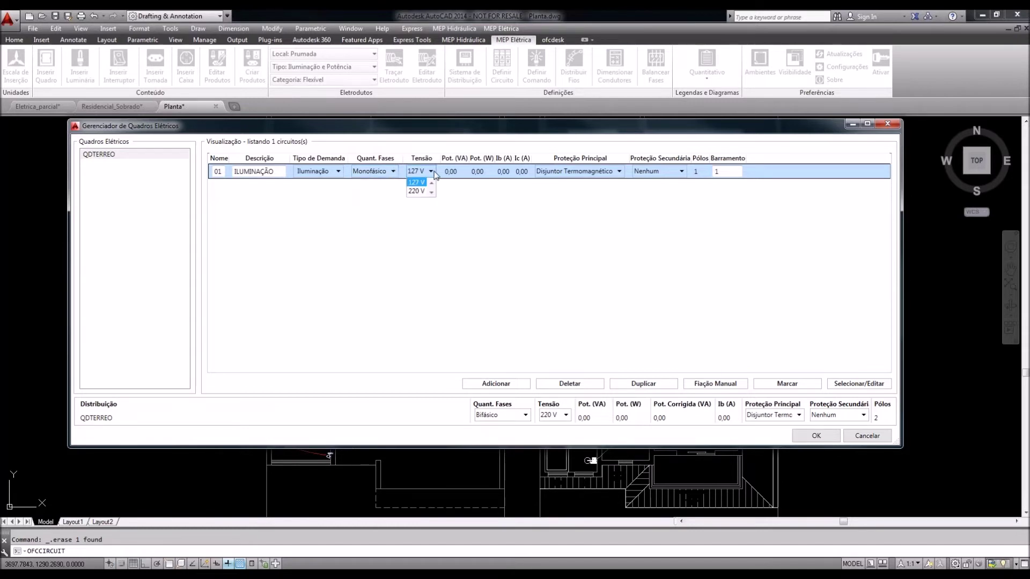
left_click(432, 171)
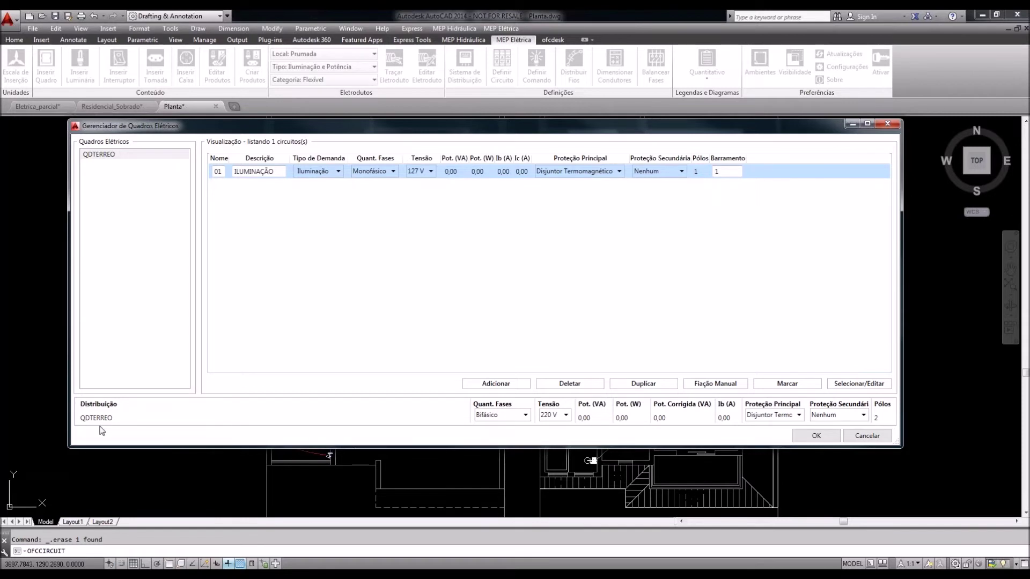
Review the phase and voltage options of the QDTERREO board's own supply
left_click(110, 158)
left_click(525, 415)
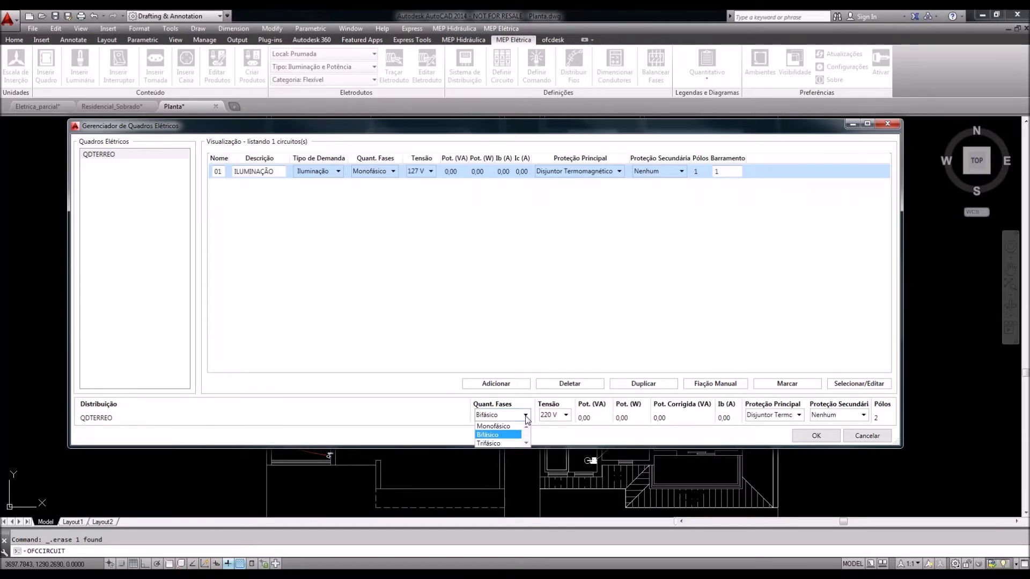
left_click(494, 436)
left_click(565, 416)
left_click(566, 417)
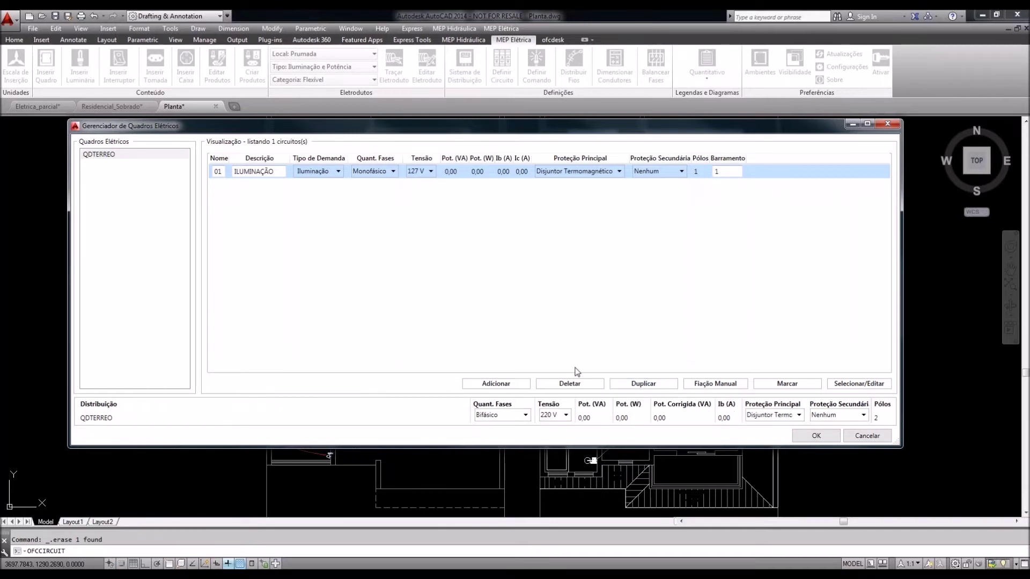
Try Trifásico as the QDTERREO board's phase count and return it to Bifásico
left_click(502, 415)
left_click(501, 443)
left_click(502, 416)
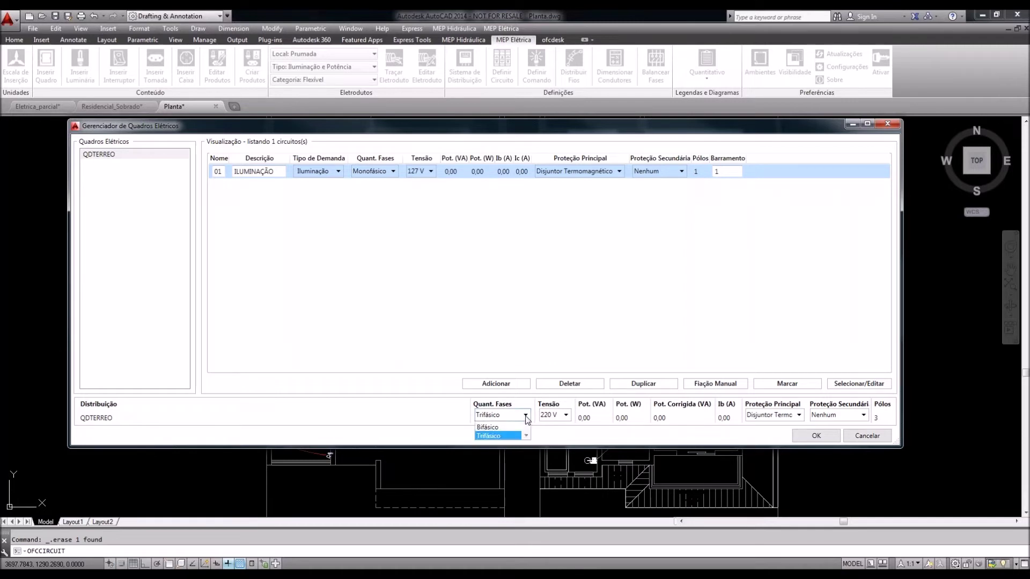
left_click(493, 436)
left_click(520, 416)
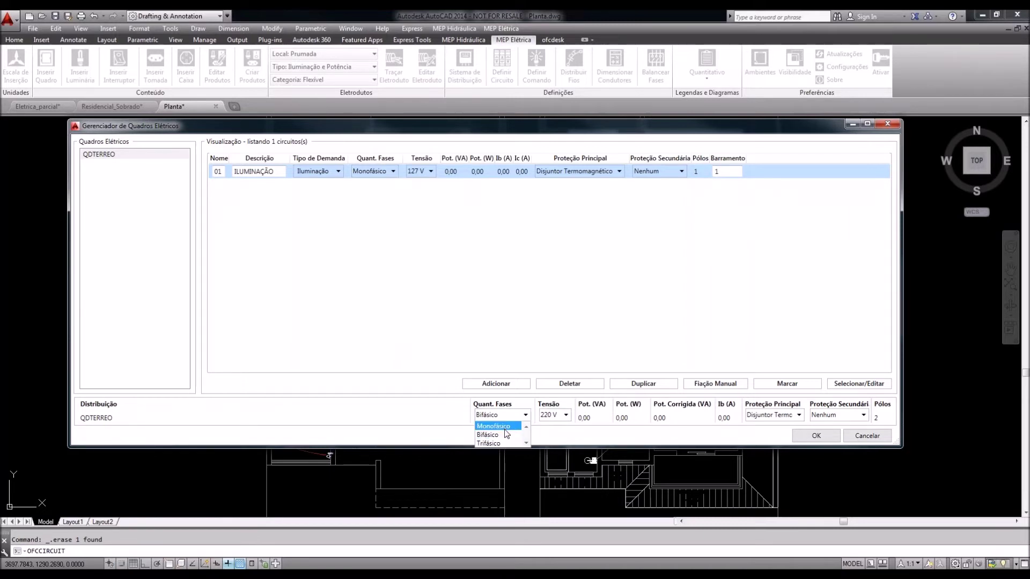
left_click(499, 435)
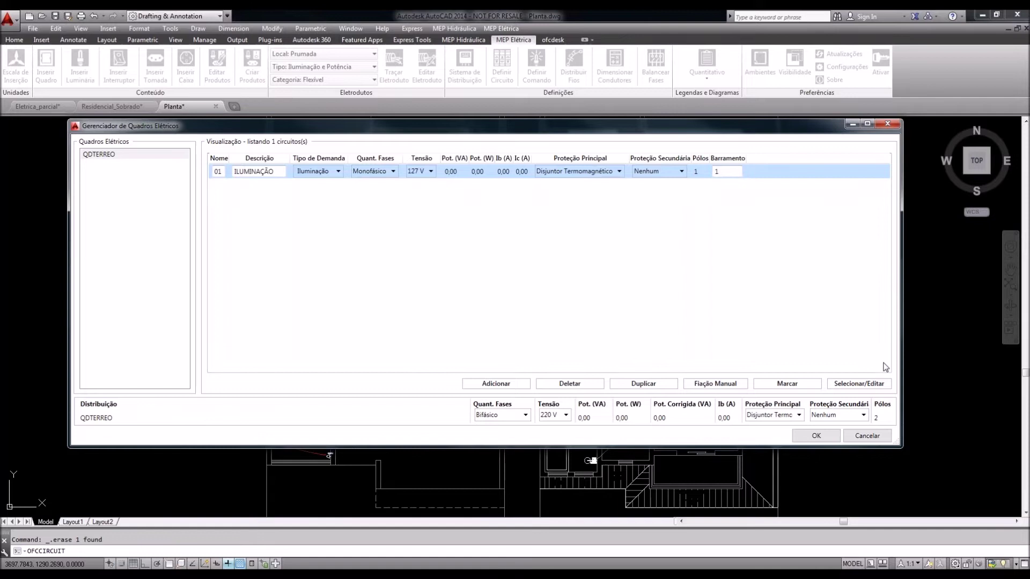
Start selecting the points of circuit 01 and add the garage's two 100VA lights and their switch a
left_click(867, 388)
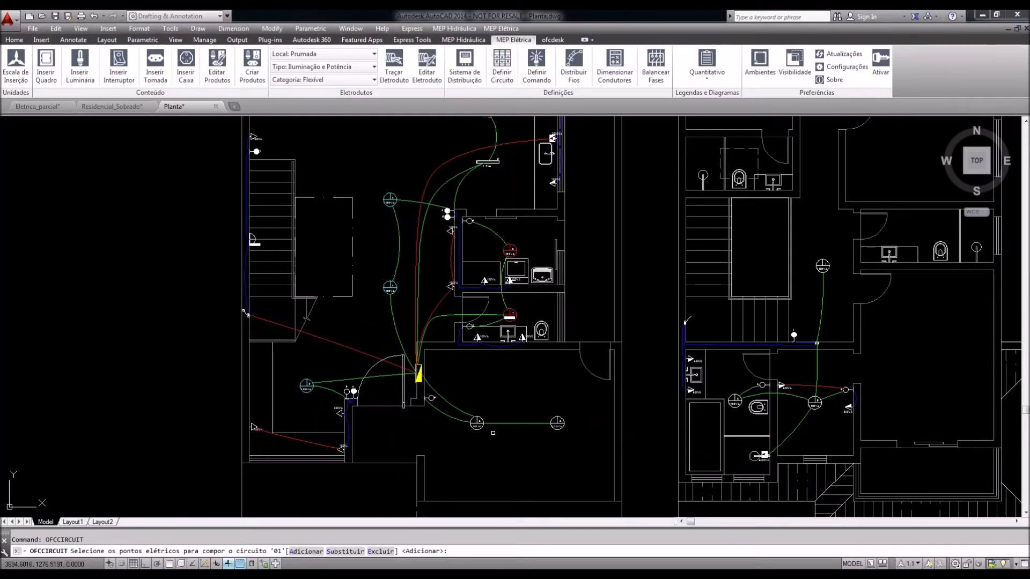
scroll(493, 432, "up", 2)
scroll(493, 432, "up", 2)
left_click(724, 468)
left_click(417, 308)
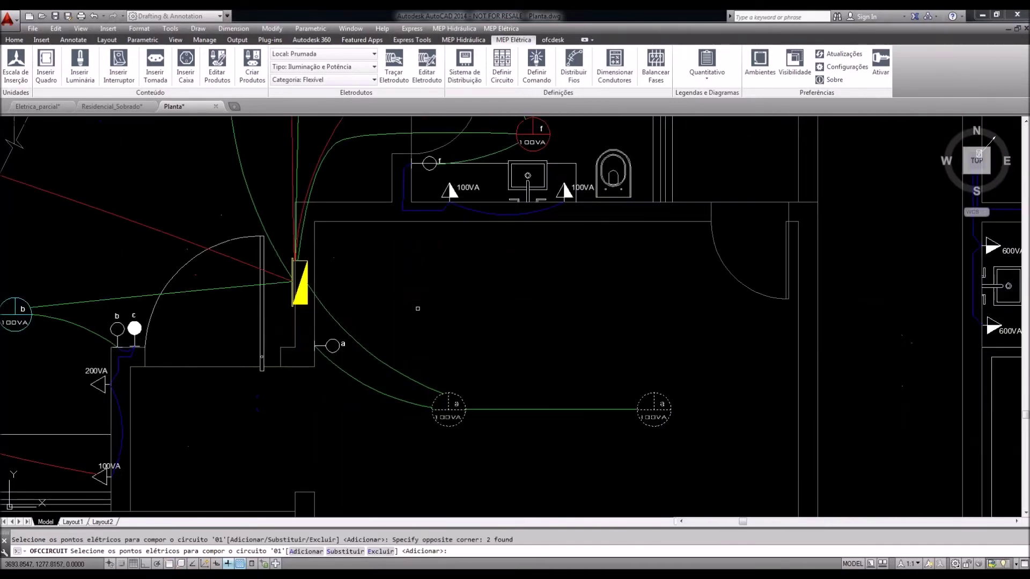
left_click(367, 416)
left_click(337, 350)
scroll(614, 428, "down", 2)
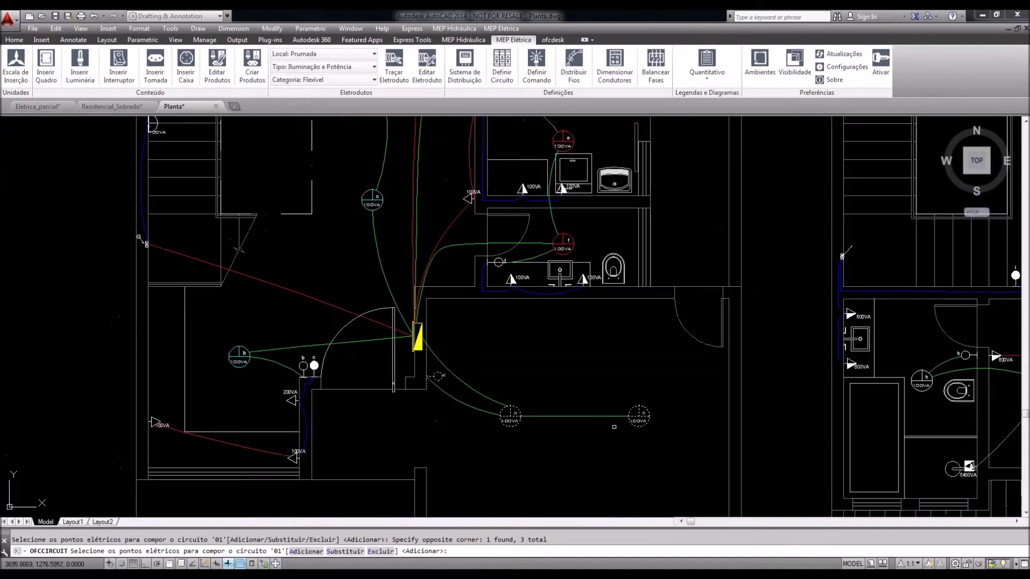
Add the 100VA light b in the front room and its switch b to circuit 01
scroll(201, 388, "up", 2)
middle_click_drag(511, 422, 511, 420)
middle_click_drag(450, 407, 463, 421)
middle_click_drag(396, 395, 400, 392)
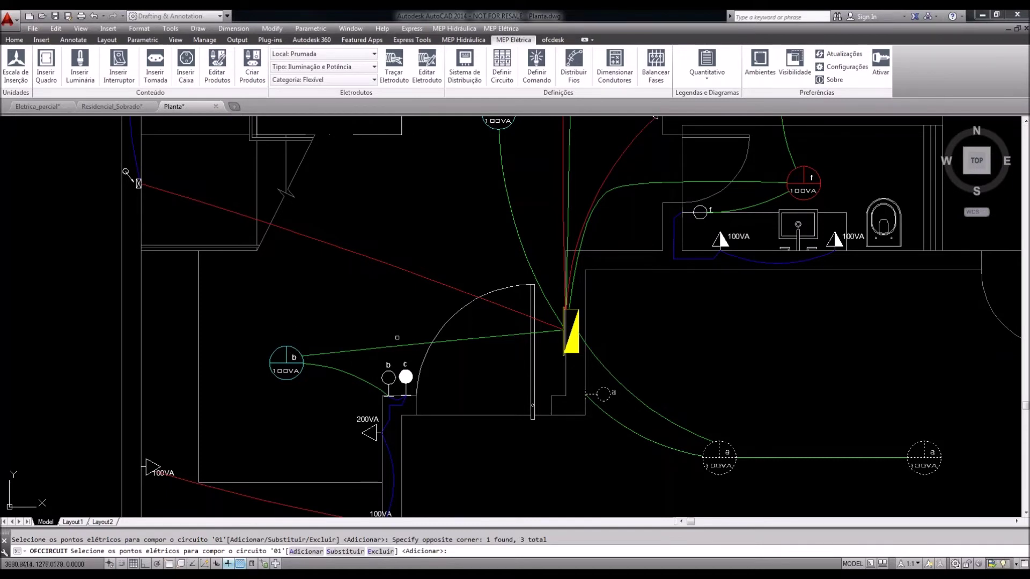
left_click(393, 313)
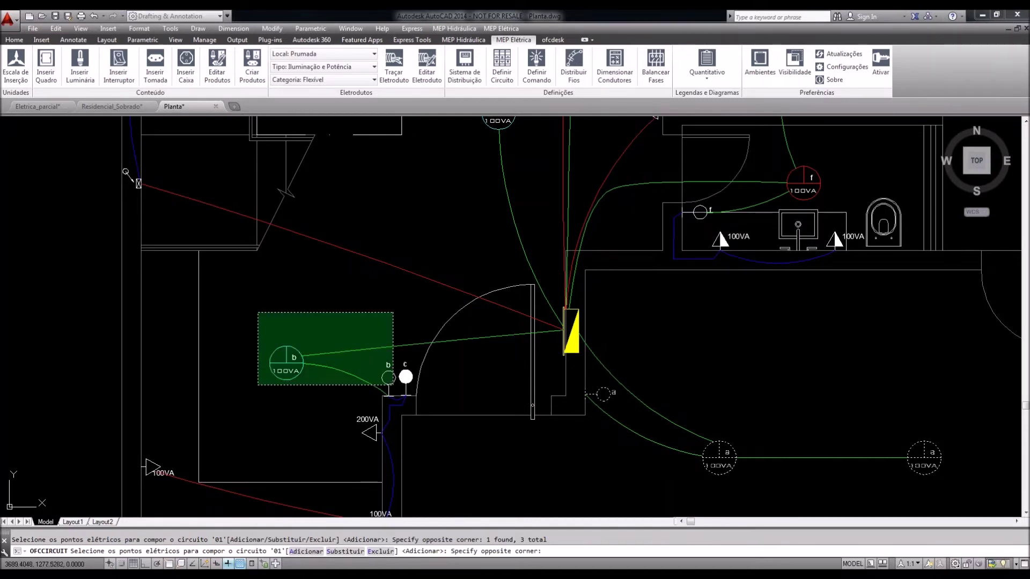
left_click(247, 388)
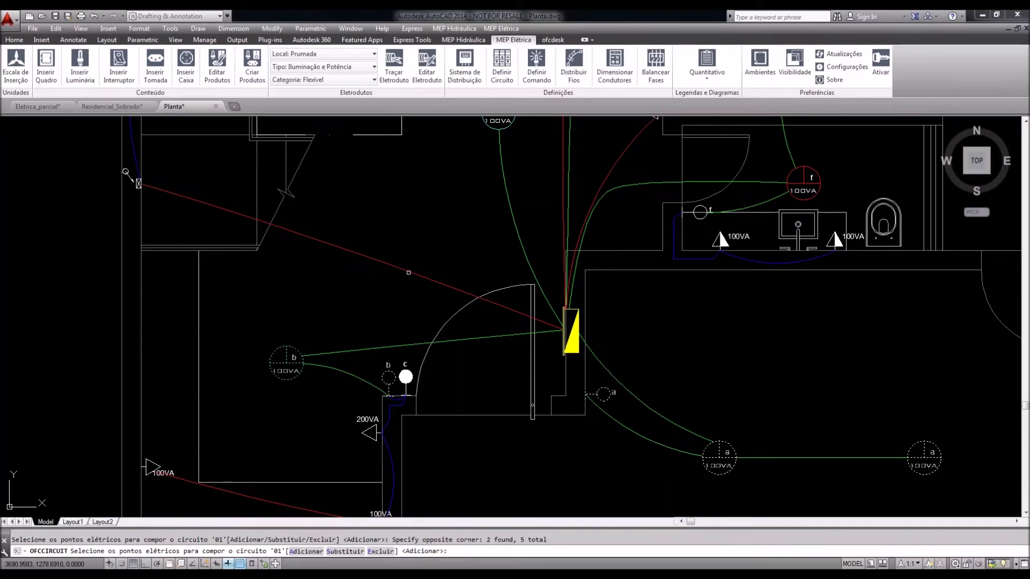
Add the two 100VA ceiling lights c beside the staircase to circuit 01
middle_click_drag(408, 294, 406, 318)
scroll(406, 318, "down", 3)
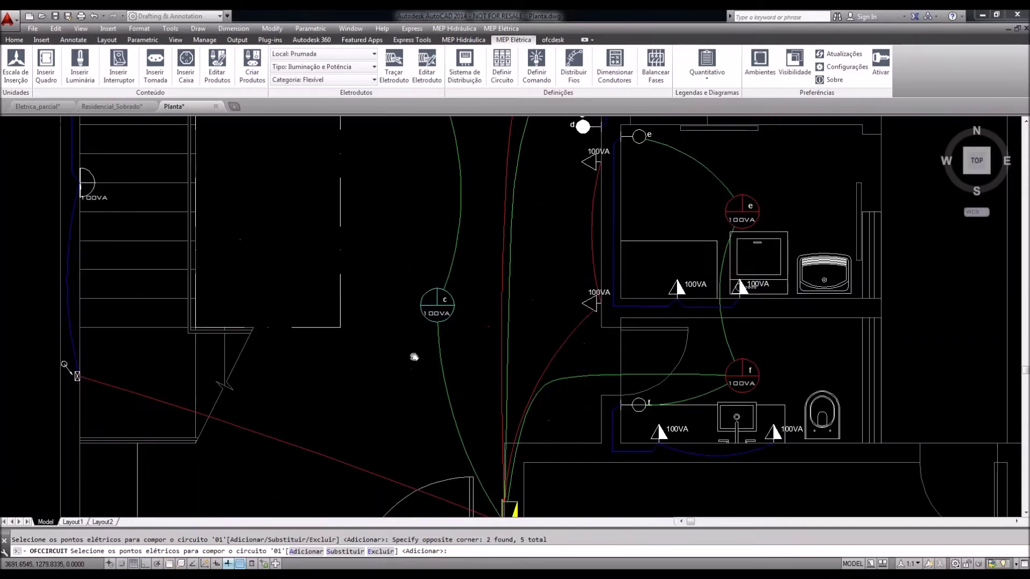
mouse_move(445, 379)
middle_mouse_down()
mouse_move(440, 396)
mouse_move(432, 359)
mouse_move(427, 371)
mouse_move(420, 358)
mouse_move(431, 295)
middle_mouse_up()
left_click(434, 383)
left_click(402, 200)
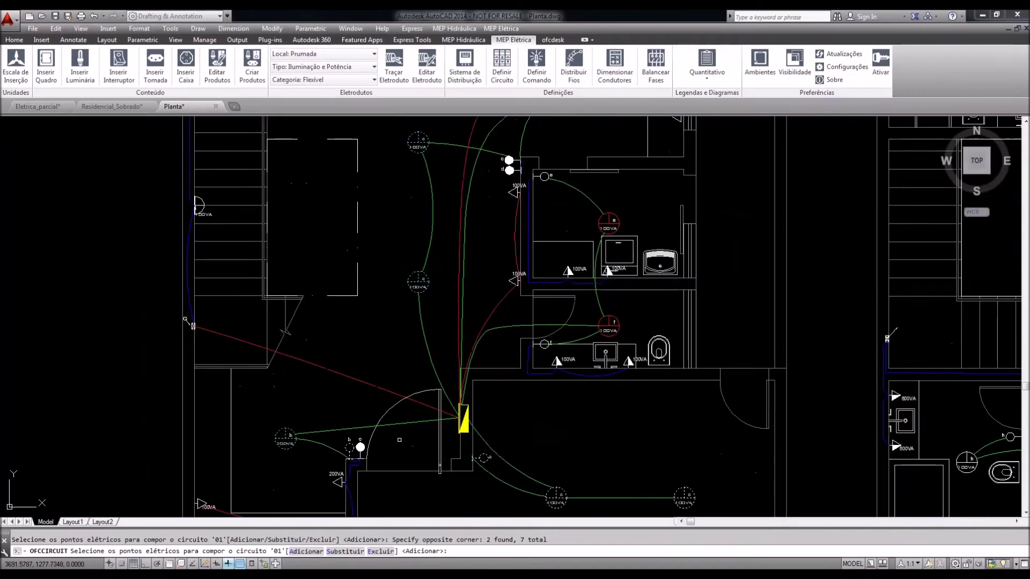
Add the switch c near the entrance door and the paired switches c and d on the kitchen-side wall to circuit 01
scroll(394, 429, "up", 4)
left_click(383, 426)
scroll(307, 392, "down", 5)
scroll(383, 343, "up", 8)
left_click(385, 348)
scroll(385, 347, "down", 4)
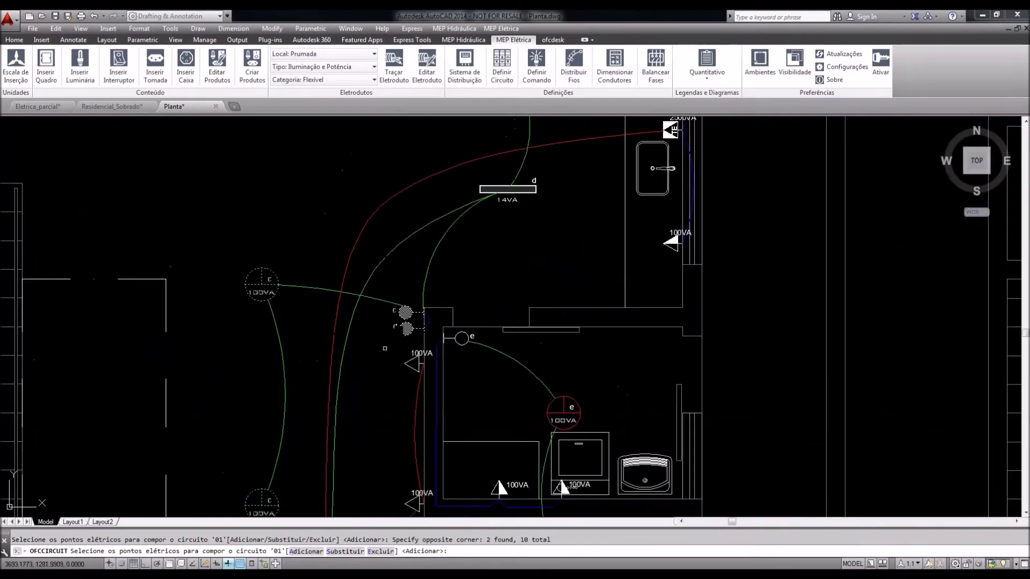
Add the kitchen's two 14VA luminaires d and the remote switch d on the far wall to circuit 01
scroll(496, 327, "up", 2)
middle_click_drag(497, 319, 495, 367)
left_click(495, 367)
left_click(462, 185)
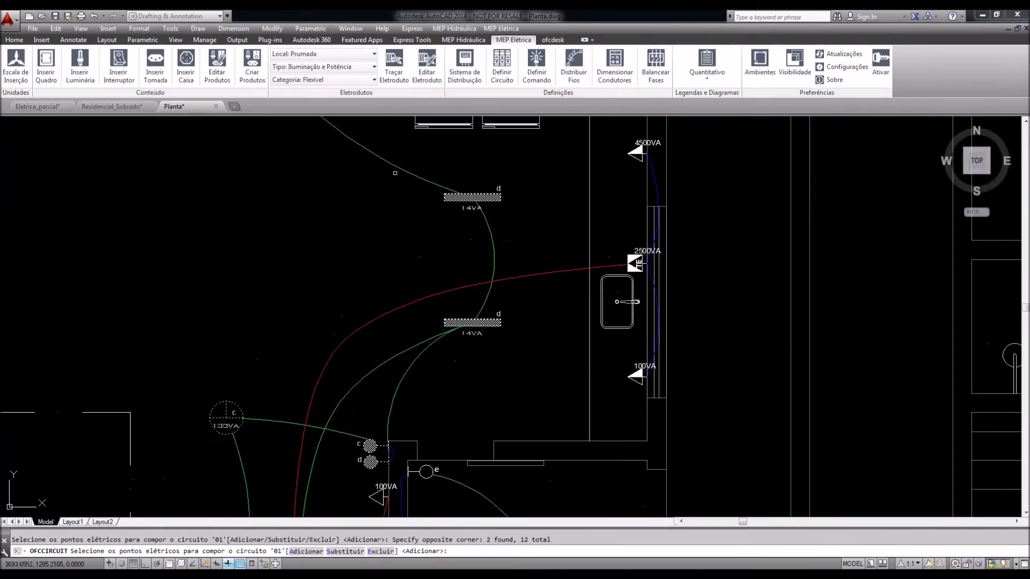
middle_click_drag(461, 185, 555, 381)
left_click(306, 226)
left_click(338, 285)
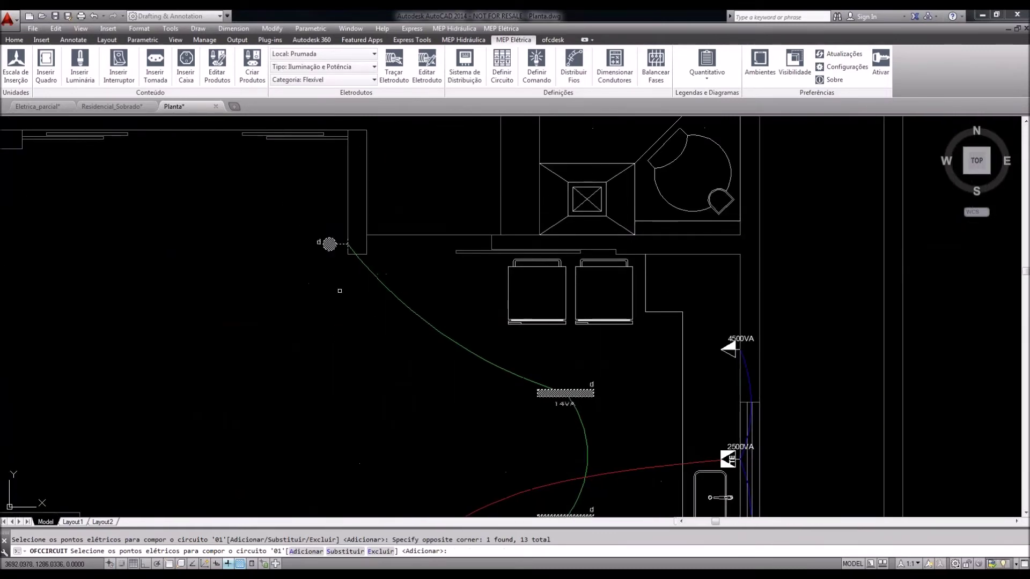
Add the lower bathroom's 100VA light f and its switch f beside the door to circuit 01
scroll(339, 291, "down", 4)
scroll(448, 348, "up", 4)
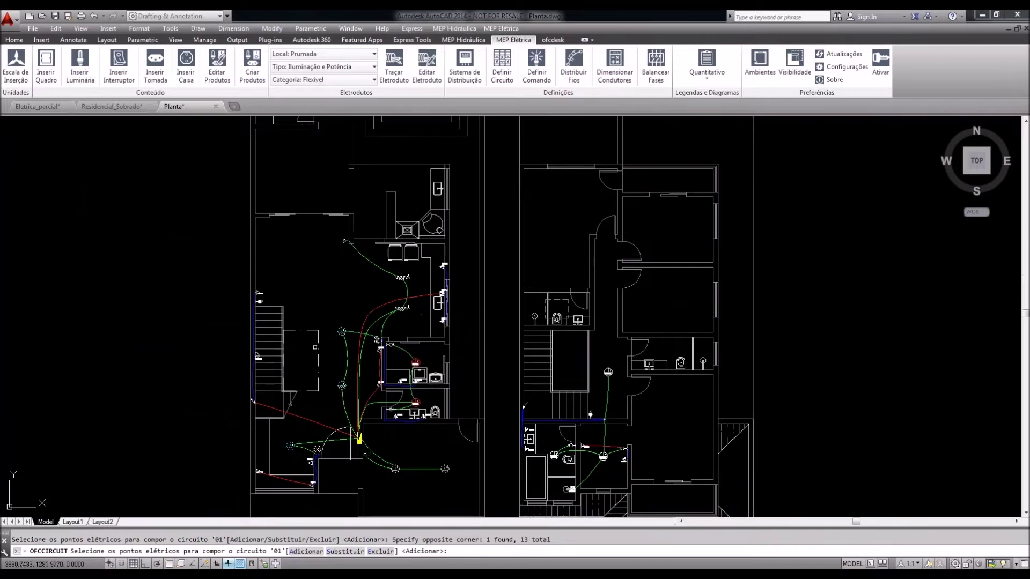
left_click(405, 420)
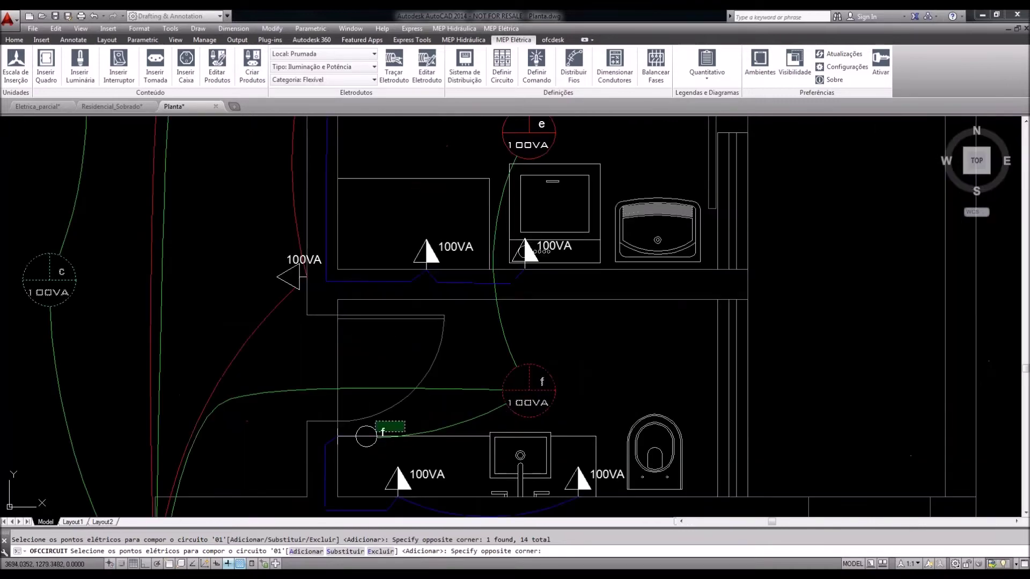
left_click(370, 436)
Add the laundry's 100VA light e and its switch e to circuit 01 and finish that circuit's point selection
middle_click_drag(544, 288, 532, 437)
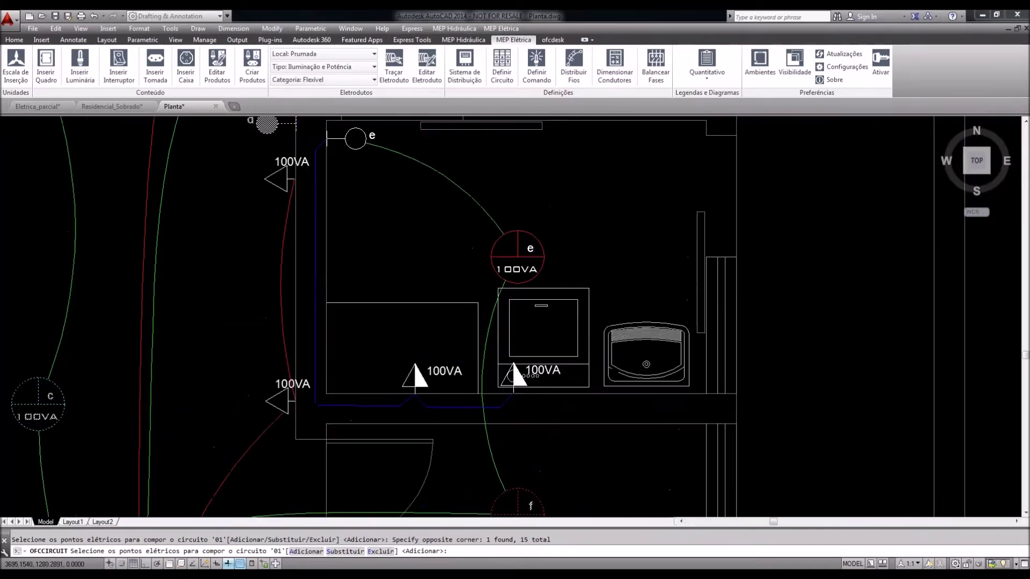
left_click(507, 247)
left_click(484, 227)
middle_click_drag(485, 227, 496, 318)
left_click(496, 318)
scroll(390, 294, "down", 5)
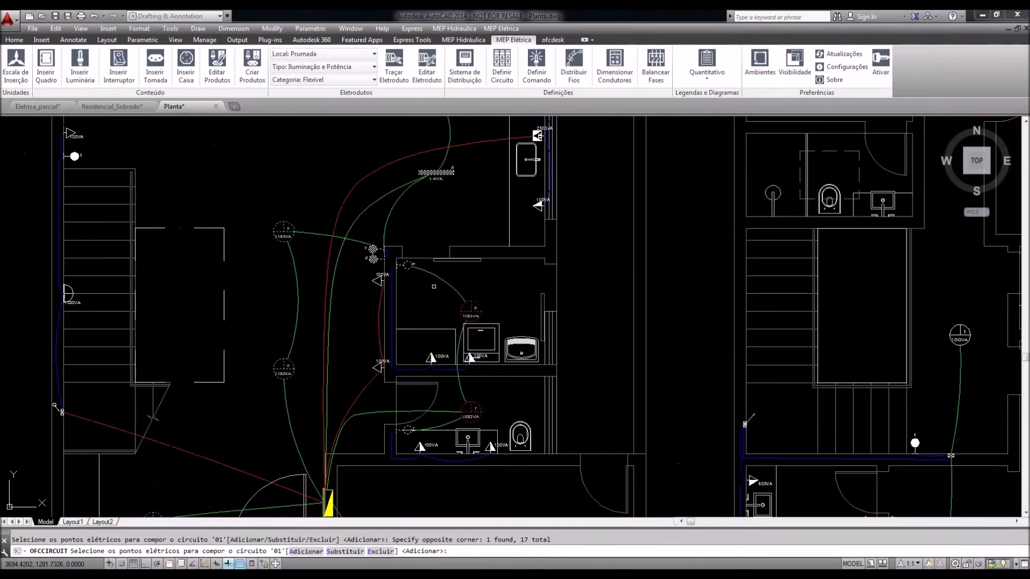
left_click(354, 339)
mouse_move(347, 371)
middle_mouse_down()
mouse_move(354, 339)
mouse_move(354, 360)
middle_mouse_up()
scroll(354, 360, "up", 2)
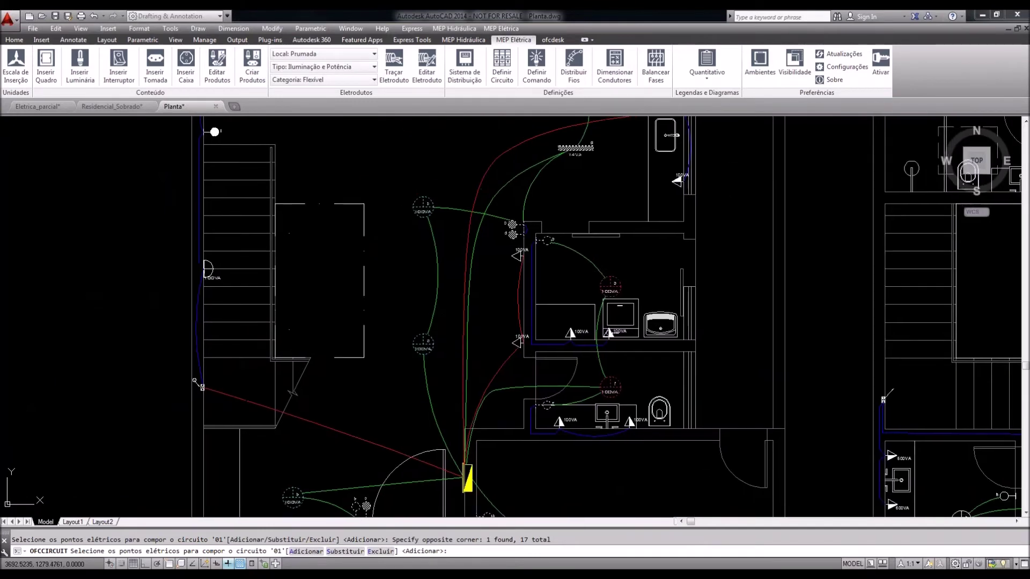
middle_click_drag(419, 409, 368, 367)
key("Return")
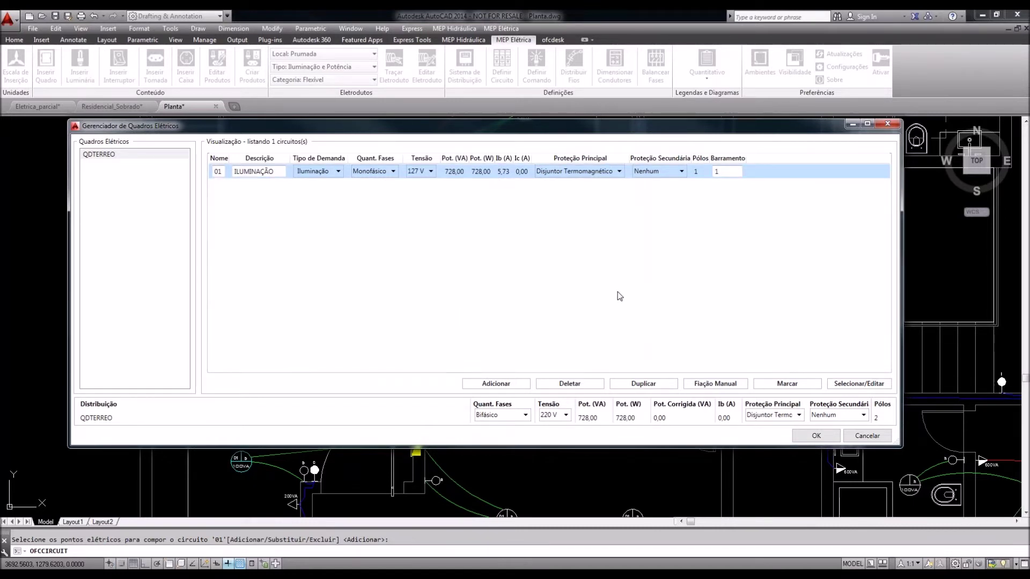
Duplicate lighting circuit 01 and add the ground-floor staircase's 100VA wall light and the nearby wall switch to circuit 02
left_click(643, 384)
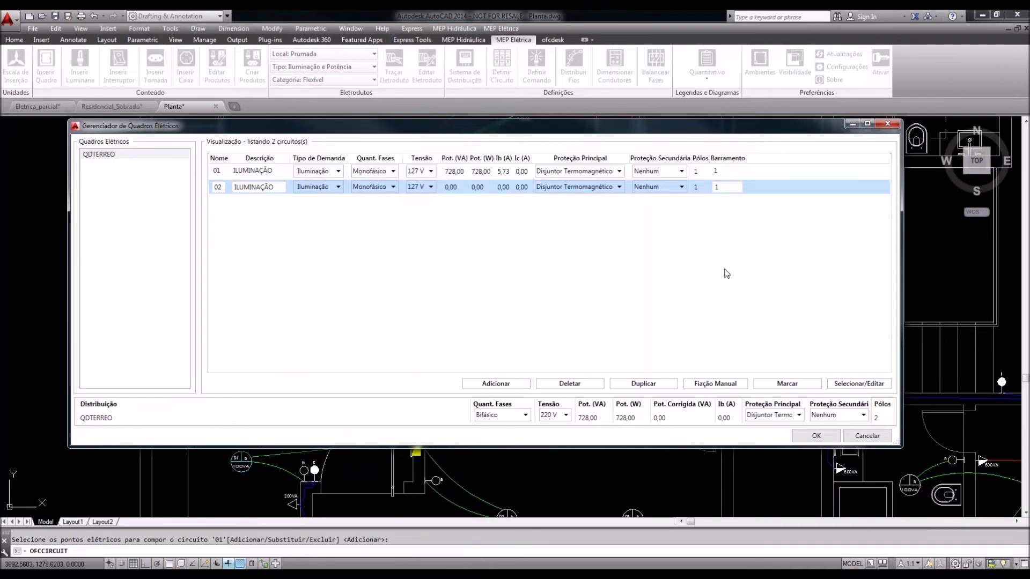
left_click(853, 389)
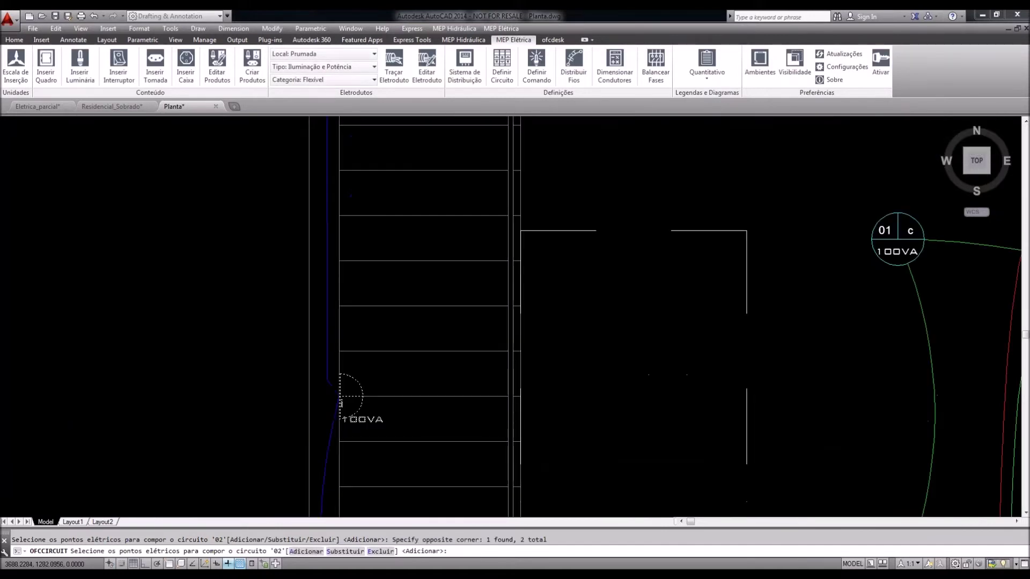
scroll(346, 324, "down", 2)
middle_click_drag(419, 384, 399, 322)
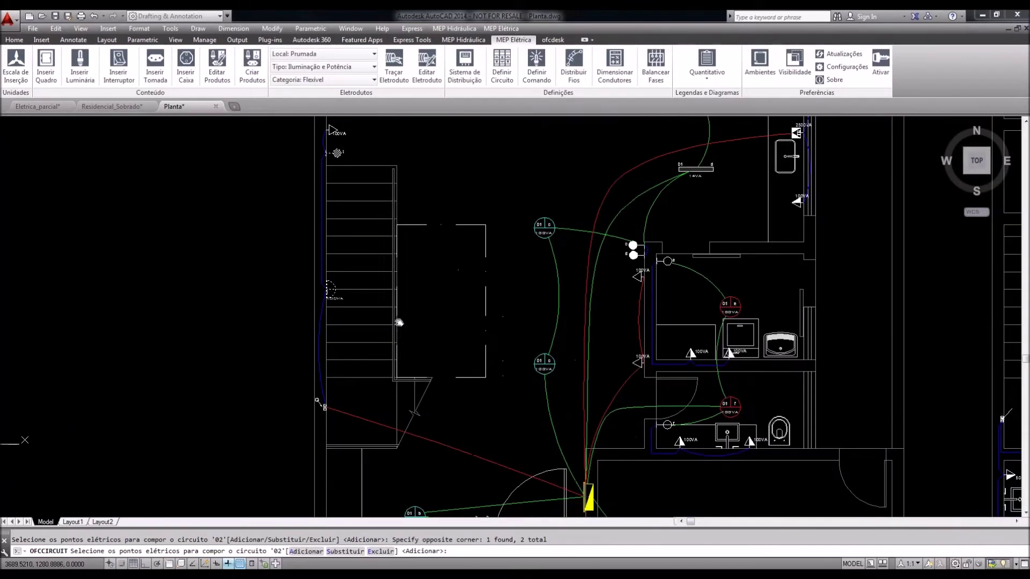
scroll(327, 301, "down", 2)
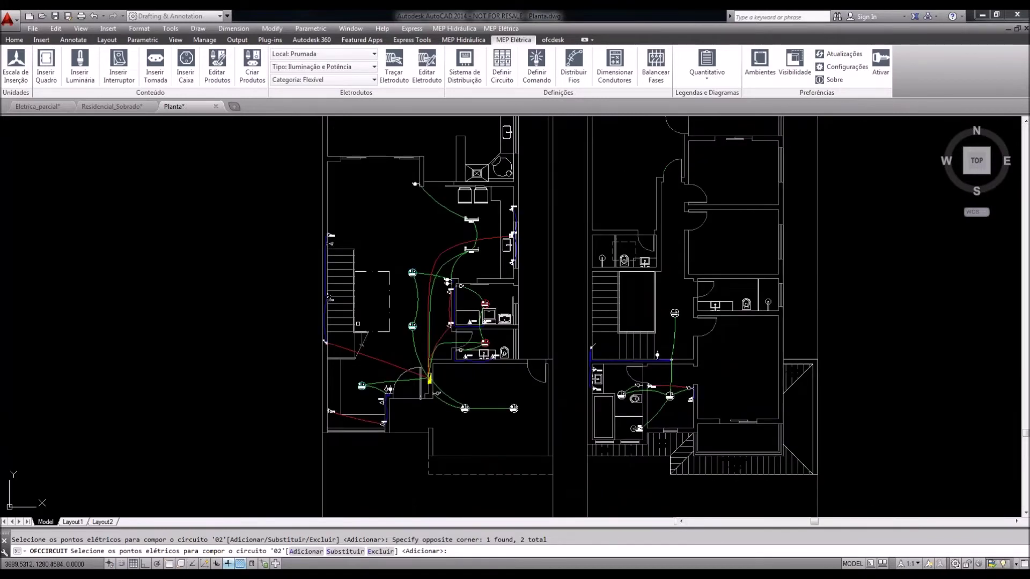
Add the upper-floor stair hall light and switch i, plus the adjoining room's light g and switch g, to circuit 02
scroll(818, 387, "up", 1)
scroll(597, 286, "up", 1)
left_click(598, 241)
left_click(557, 343)
left_click(618, 348)
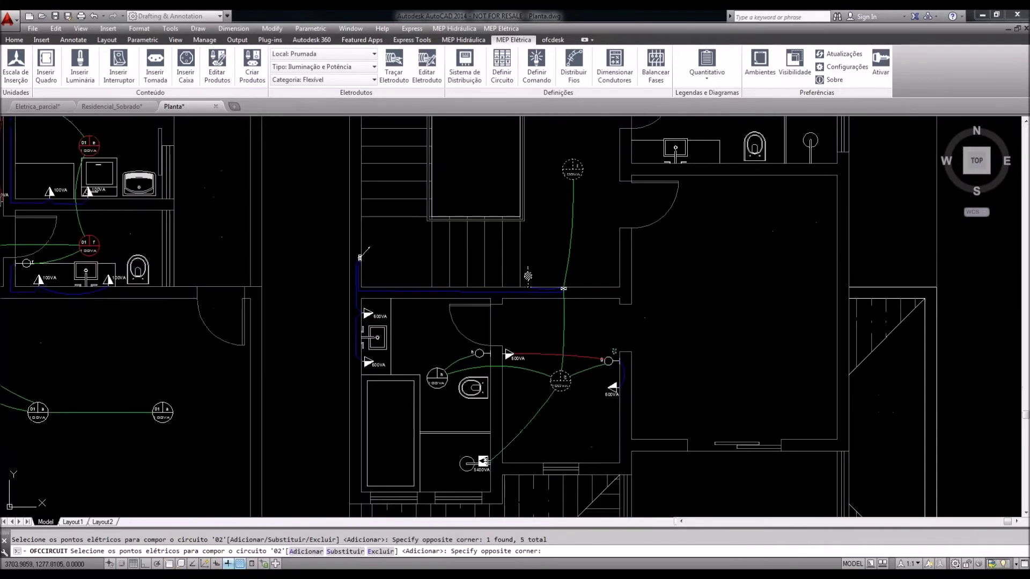
left_click(602, 362)
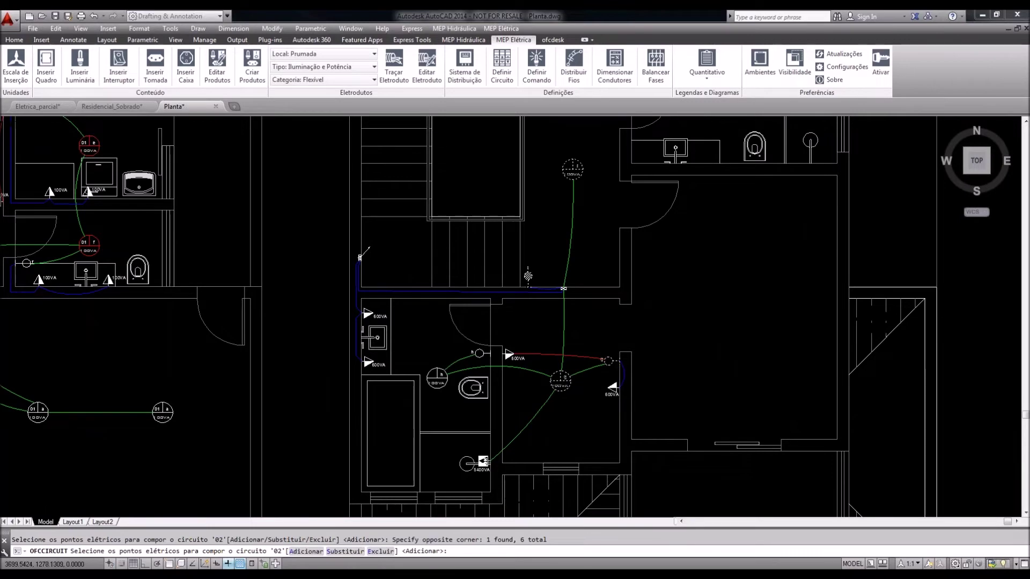
Add the upper bathroom's 100VA light h and switch h to circuit 02, then save the board's circuits
scroll(358, 335, "up", 1)
left_click(486, 404)
left_click(567, 362)
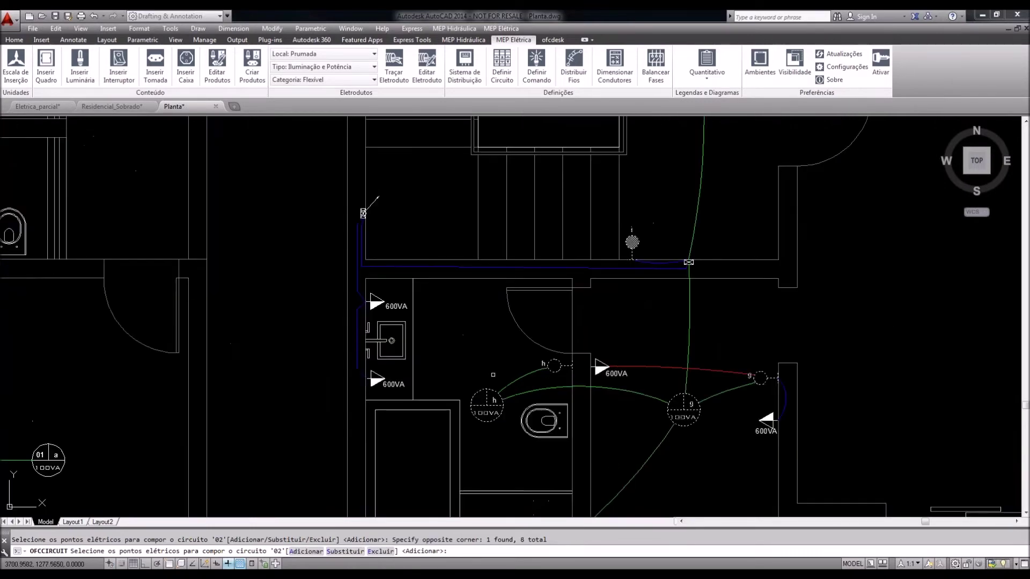
scroll(568, 362, "down", 2)
middle_click_drag(567, 362, 598, 362)
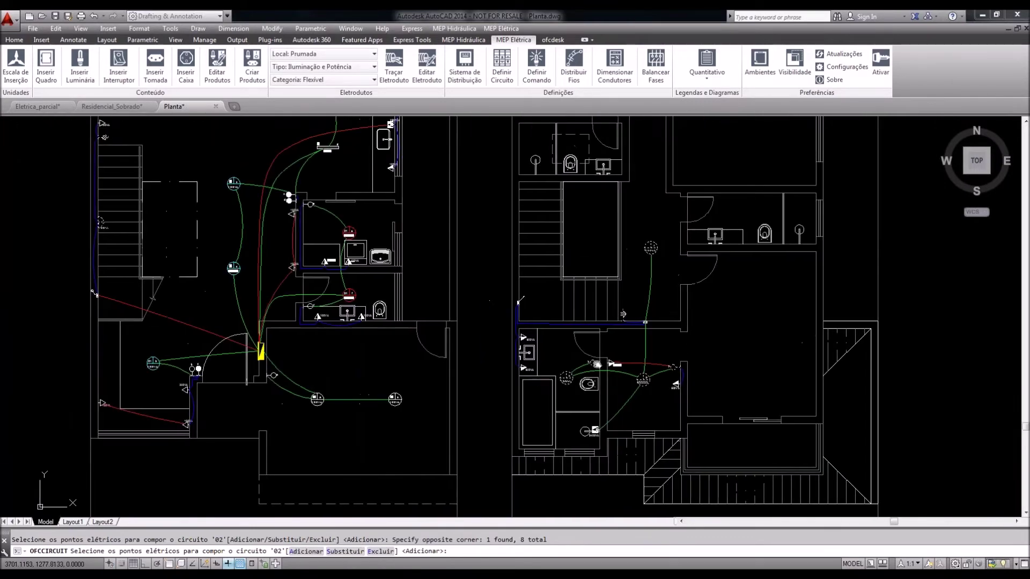
key("Return")
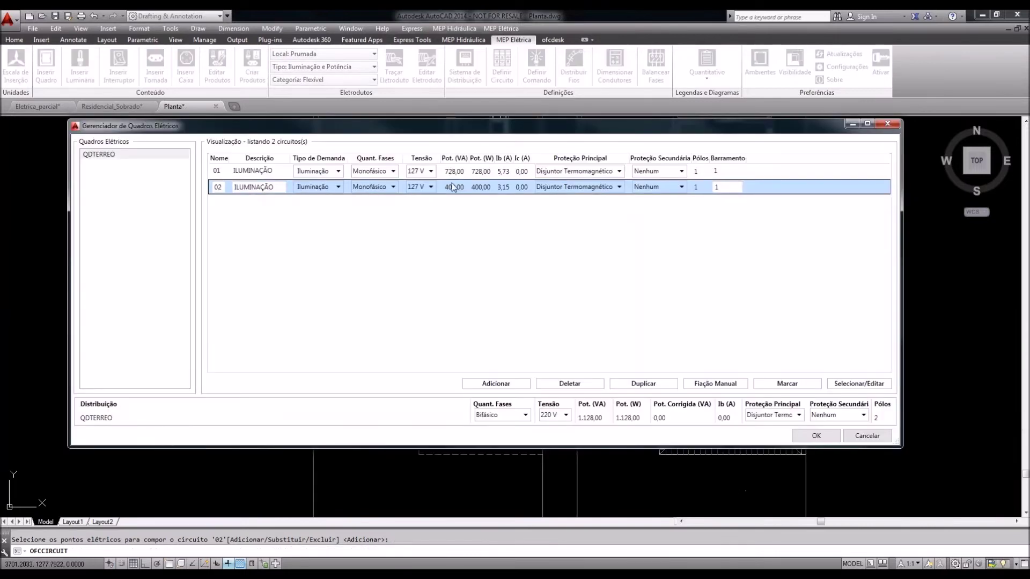
left_click(805, 436)
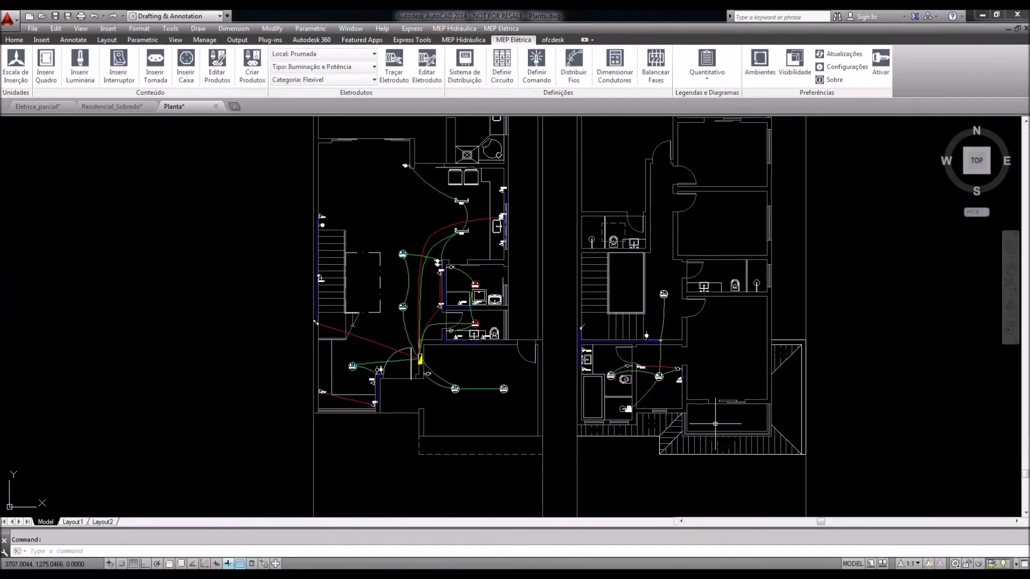
Examine the circuit numbers and command letters shown on the light points of both floors
scroll(661, 379, "up", 8)
scroll(520, 347, "down", 2)
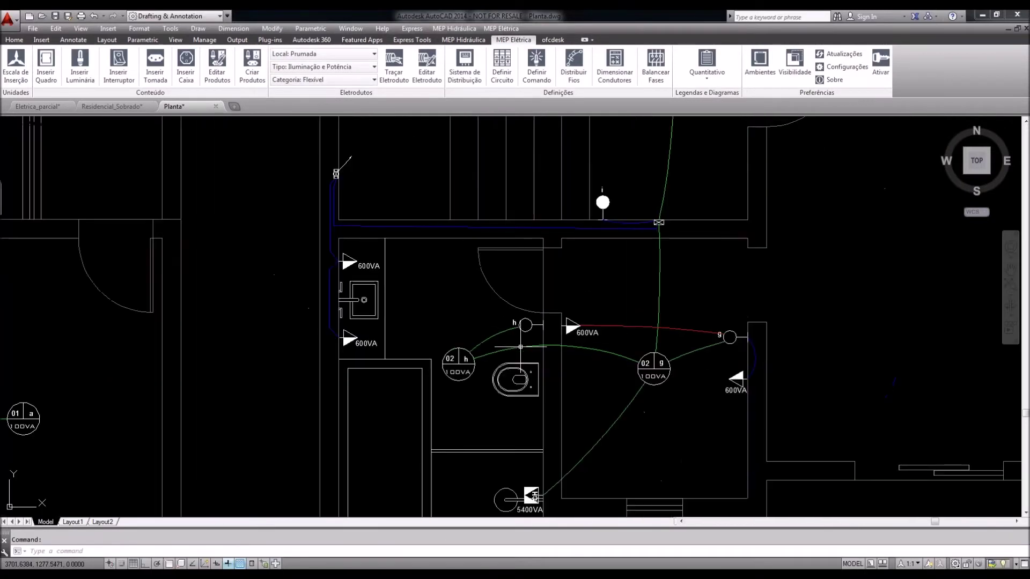
scroll(520, 347, "down", 3)
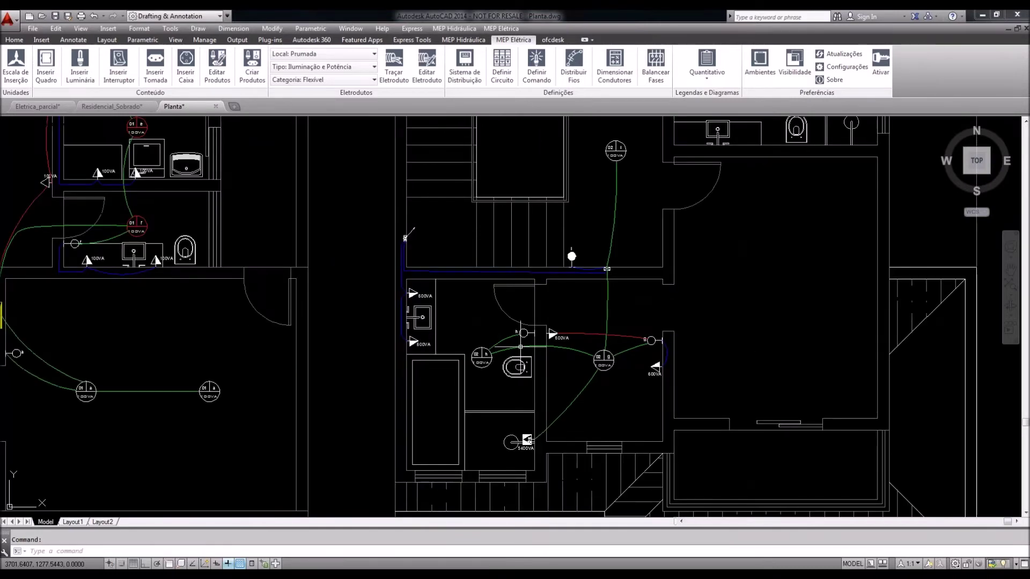
scroll(653, 388, "up", 4)
scroll(653, 388, "down", 2)
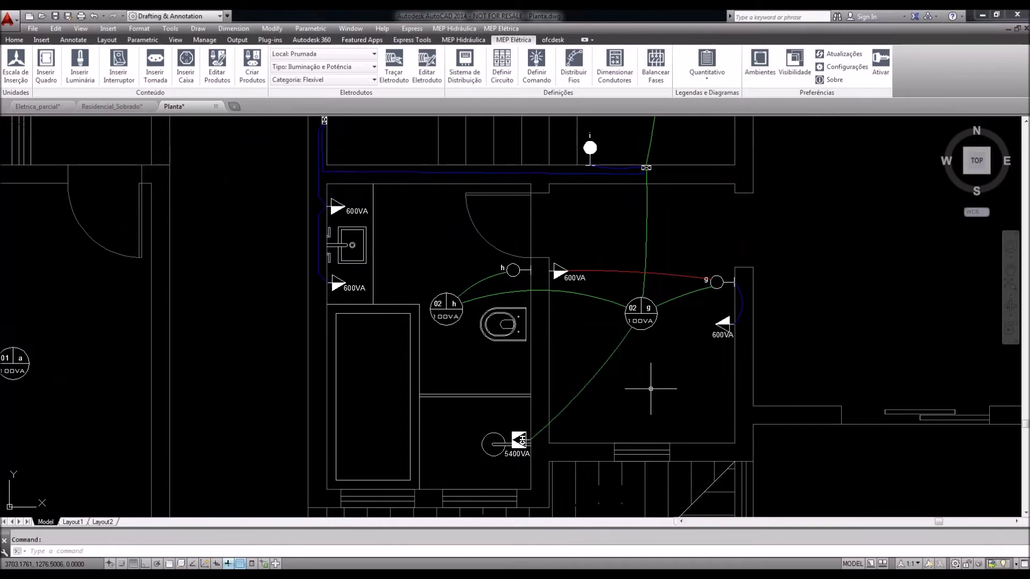
scroll(651, 389, "down", 2)
middle_click_drag(178, 305, 398, 344)
scroll(455, 418, "up", 4)
middle_click_drag(455, 417, 799, 424)
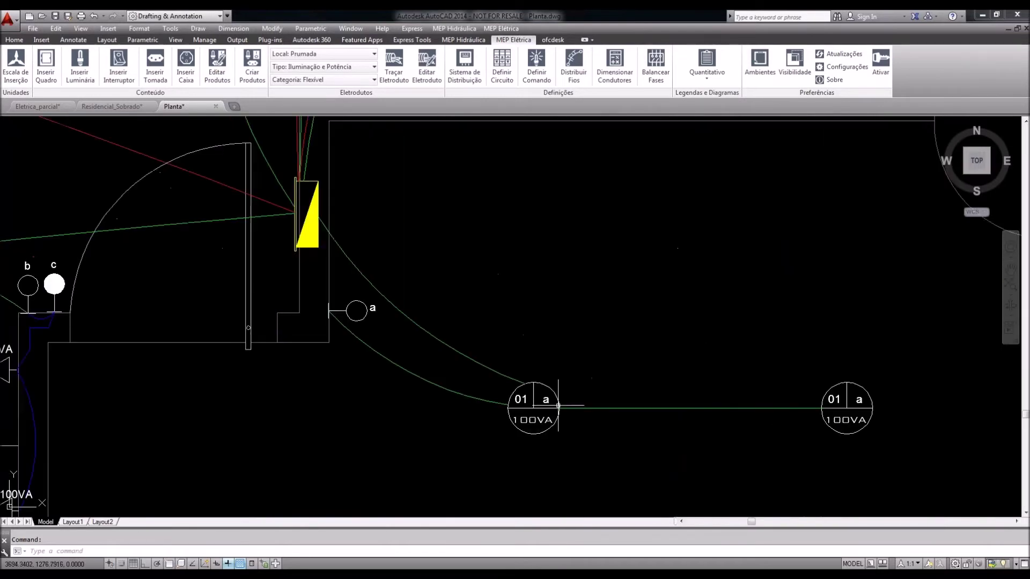
scroll(558, 405, "down", 3)
middle_click_drag(291, 370, 290, 415)
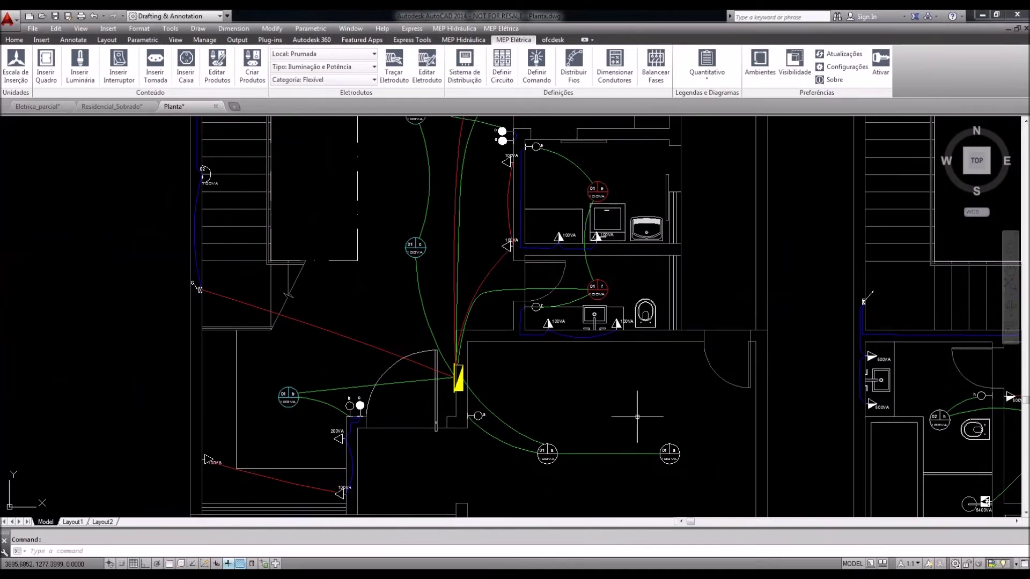
middle_click_drag(637, 416, 631, 421)
scroll(322, 397, "down", 4)
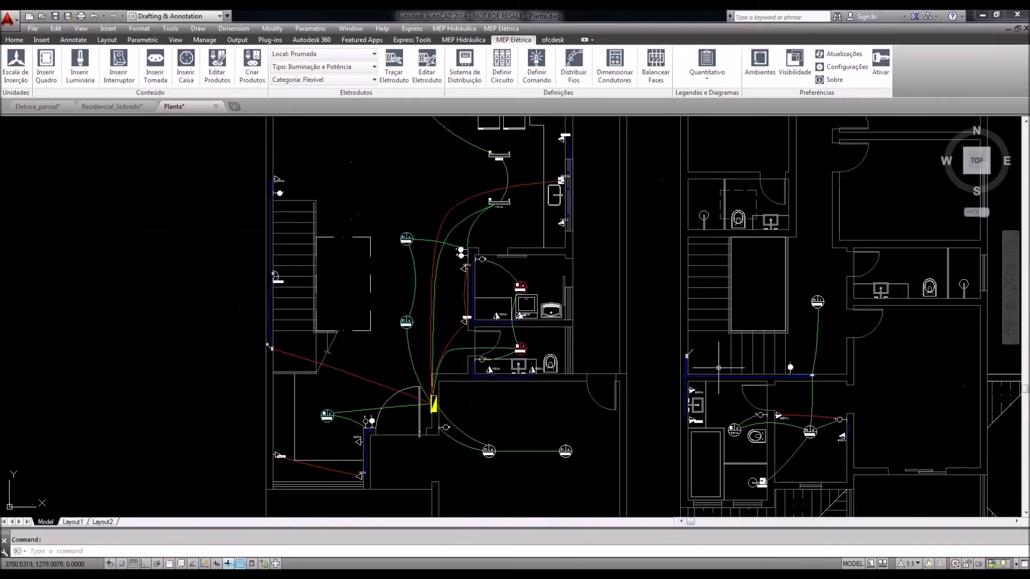
scroll(531, 300, "up", 2)
Add circuit 03 to the QDTERREO board with description TOMADAS 127V and the Tomadas demand type
left_click(502, 67)
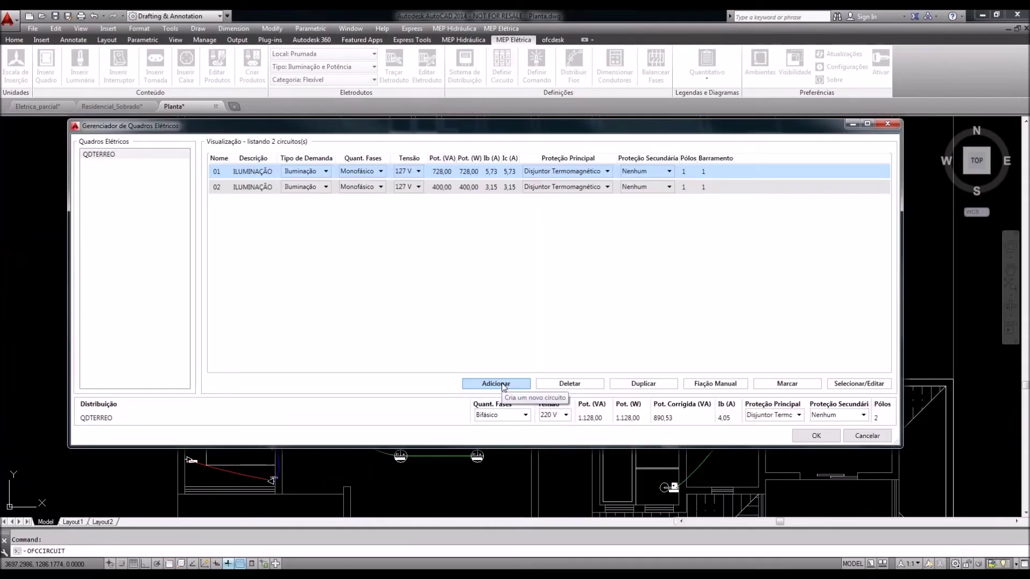
left_click(495, 383)
type("TOA")
key("BackSpace")
type("MADAS")
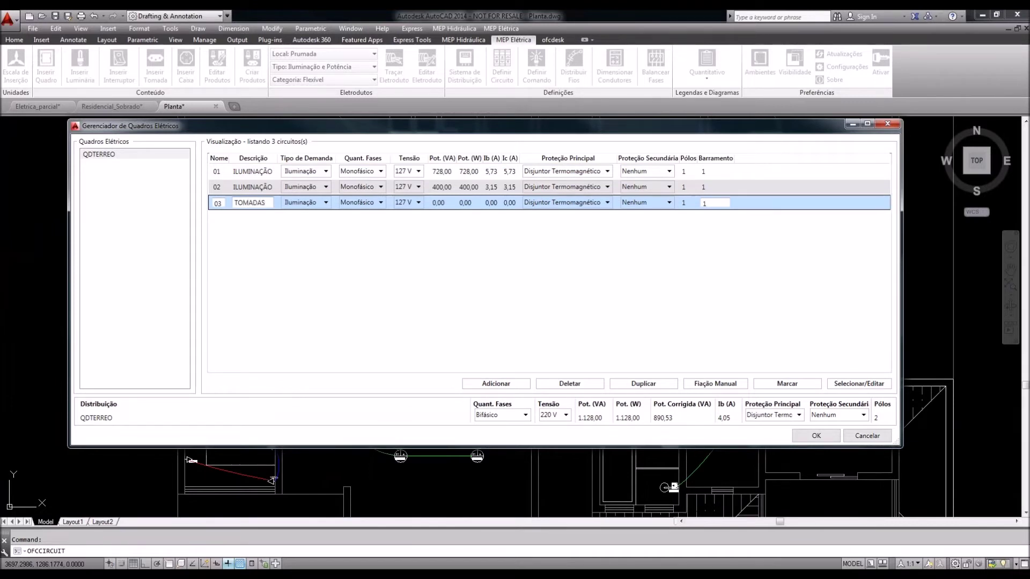
type(" 127V")
left_click(398, 241)
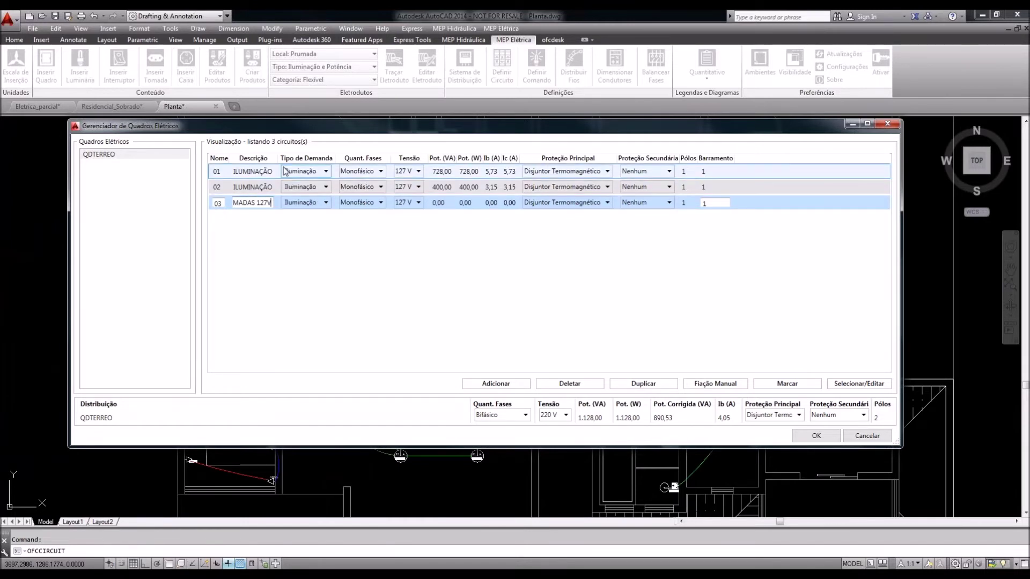
left_click_drag(277, 159, 315, 158)
left_click(363, 204)
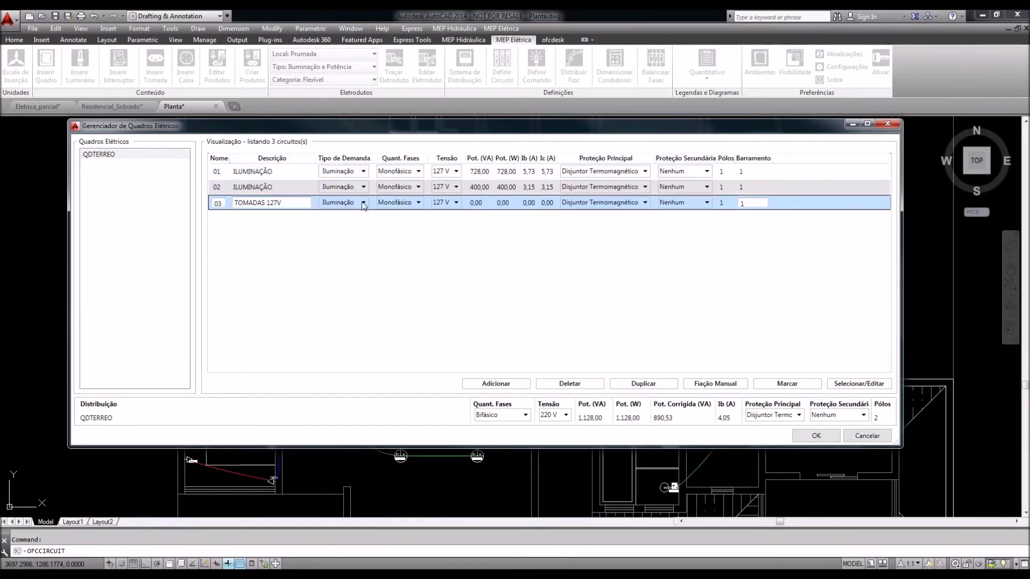
left_click(362, 234)
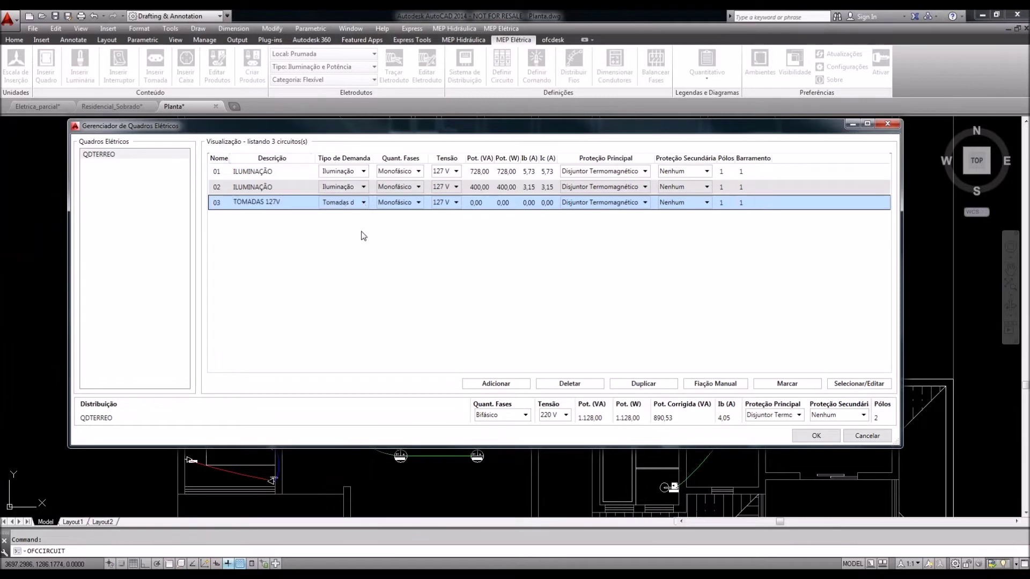
Add the front room's three outlets and the two 100VA outlets on the wall outside the laundry to circuit 03
left_click(853, 386)
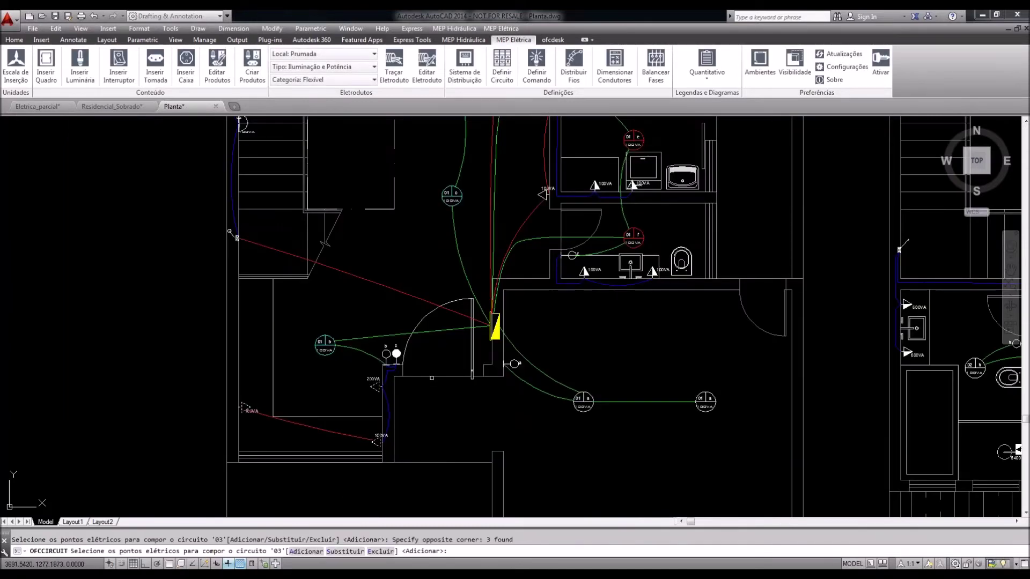
middle_click_drag(536, 381, 529, 416)
scroll(497, 278, "up", 2)
mouse_move(497, 278)
middle_mouse_down()
mouse_move(497, 393)
mouse_move(470, 451)
middle_mouse_up()
left_click(533, 239)
left_click(540, 399)
left_click(506, 232)
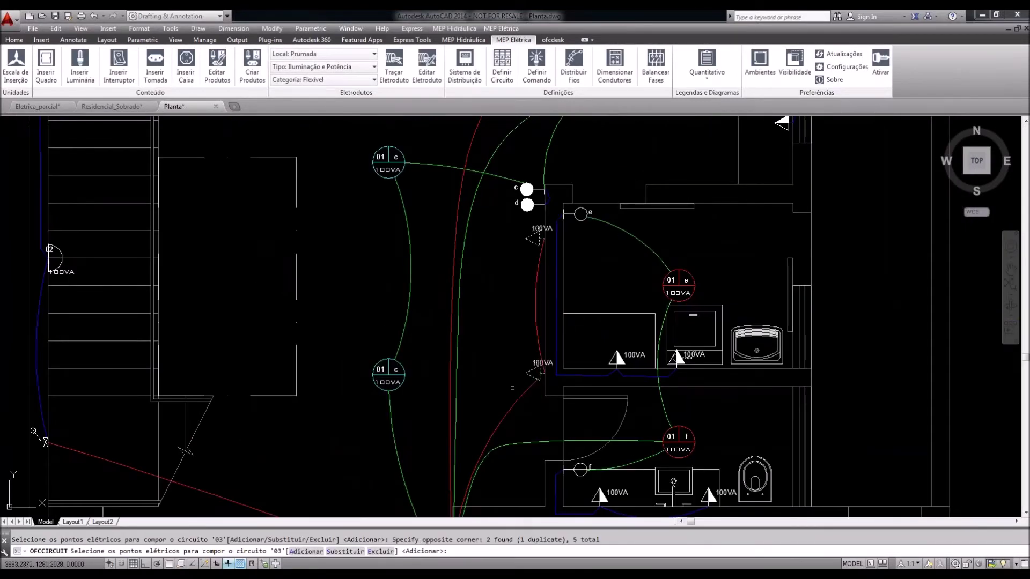
Add the 100VA outlet on the wall beyond the staircase to circuit 03 and finish that circuit's point selection
scroll(514, 387, "down", 2)
middle_click_drag(489, 311, 480, 411)
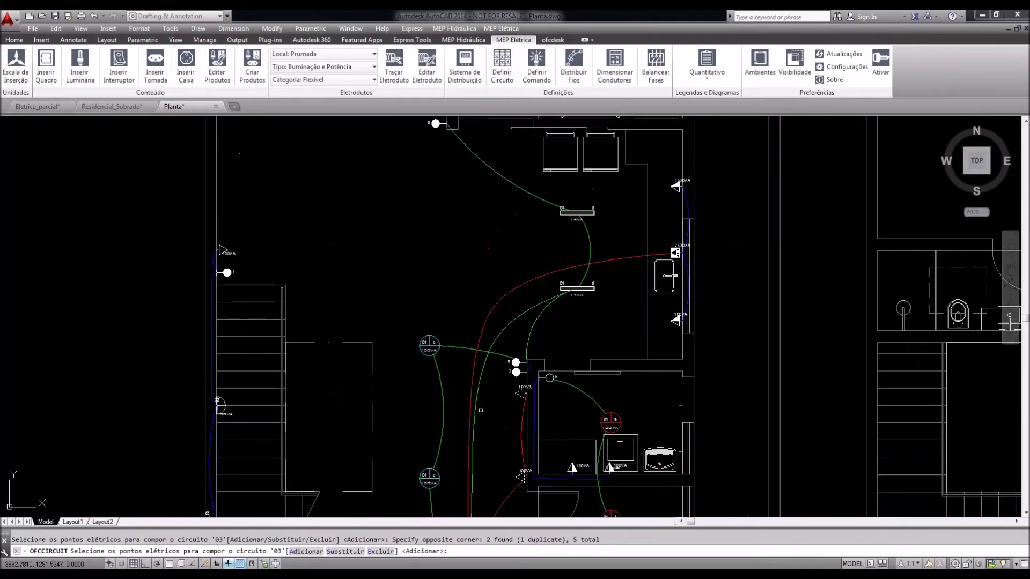
middle_click_drag(345, 218, 361, 285)
left_click(361, 285)
left_click(240, 313)
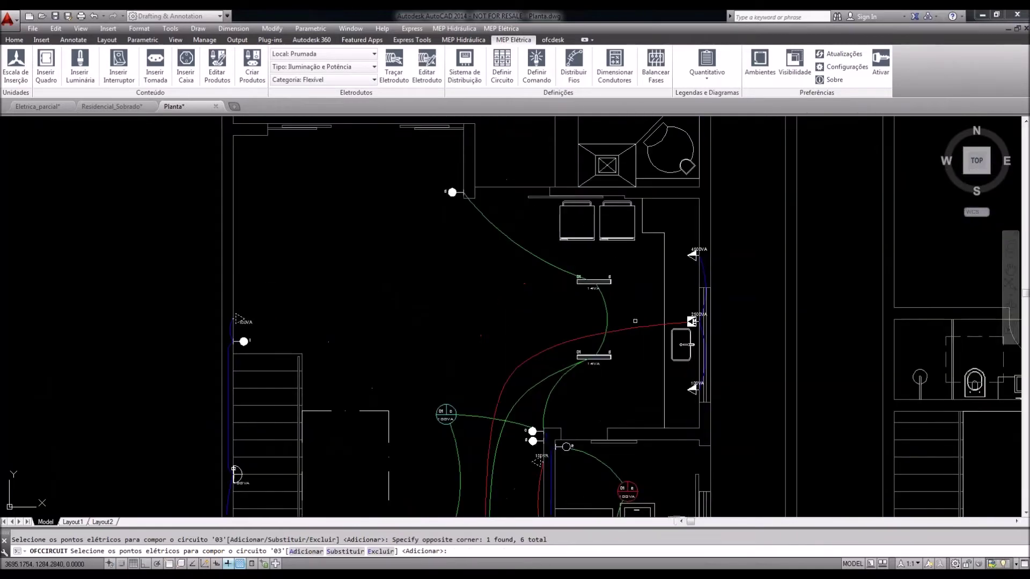
middle_click_drag(568, 292, 417, 227)
scroll(404, 215, "down", 2)
key("Return")
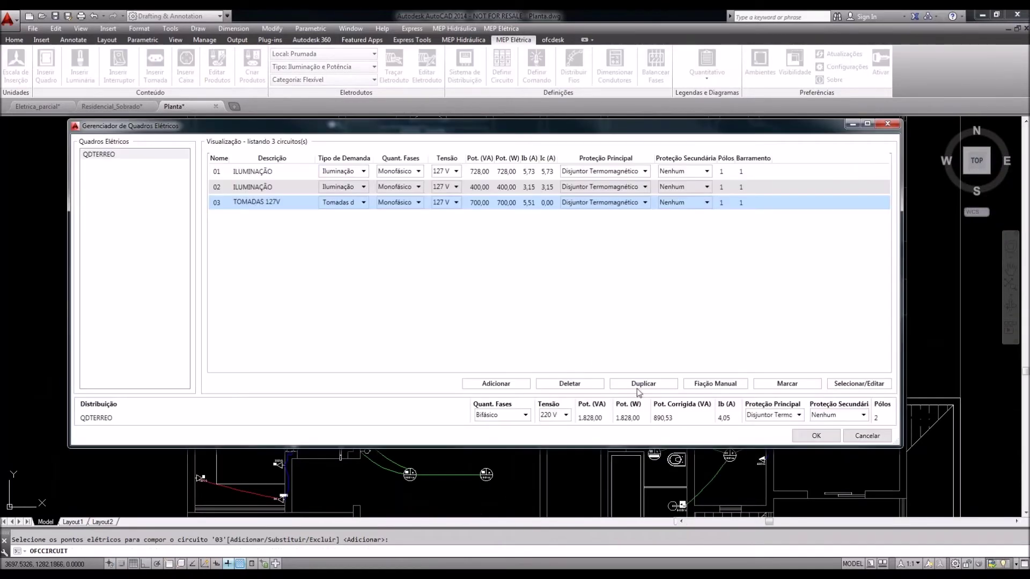
Duplicate outlet circuit 03 and add the two 600VA outlets in the upper-floor room beside the bathroom to circuit 04
left_click(644, 383)
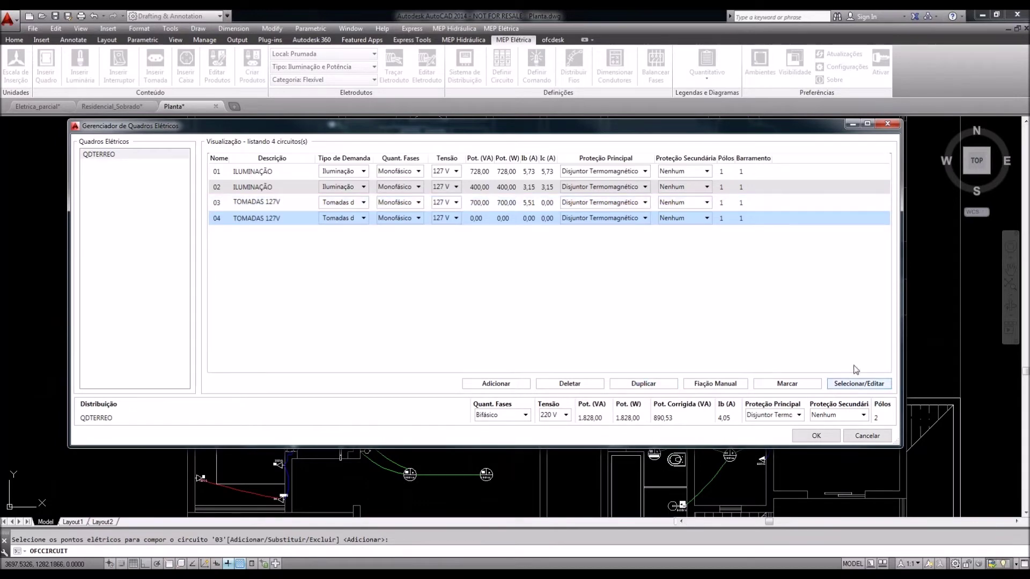
left_click(858, 384)
middle_click_drag(724, 389, 678, 318)
scroll(715, 386, "up", 3)
left_click(717, 368)
left_click(703, 342)
left_click(569, 263)
left_click(542, 291)
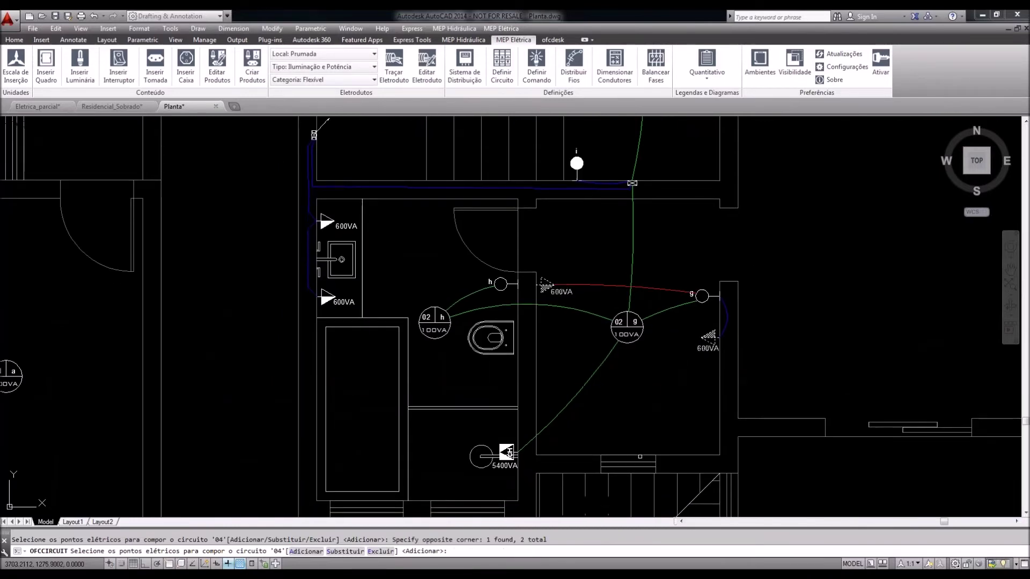
scroll(640, 457, "down", 2)
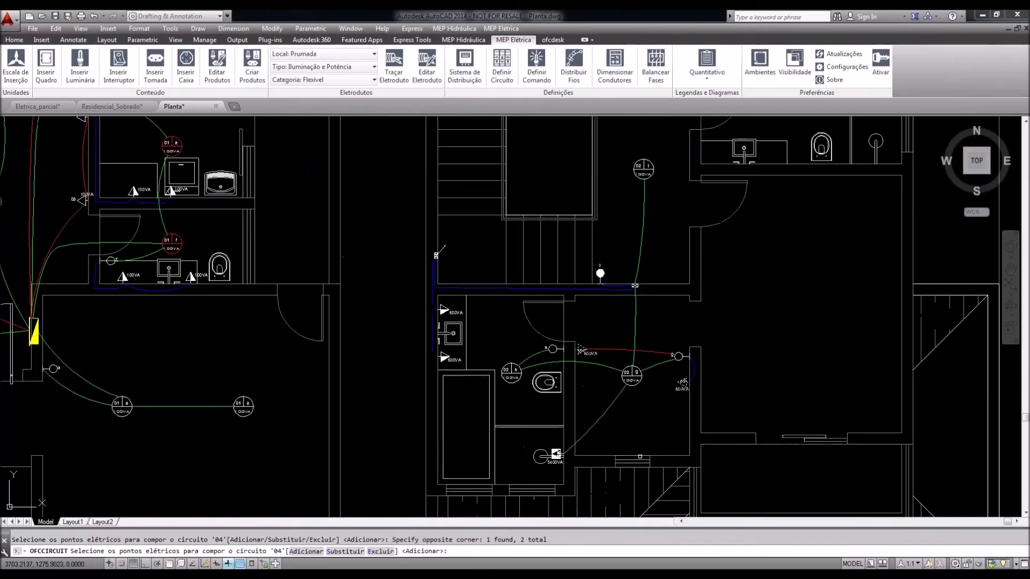
Finish circuit 04, create another TOMADAS 127V circuit 05 and add the upper bathroom's two 600VA outlets beside the washbasin to it
middle_click_drag(637, 407, 652, 405)
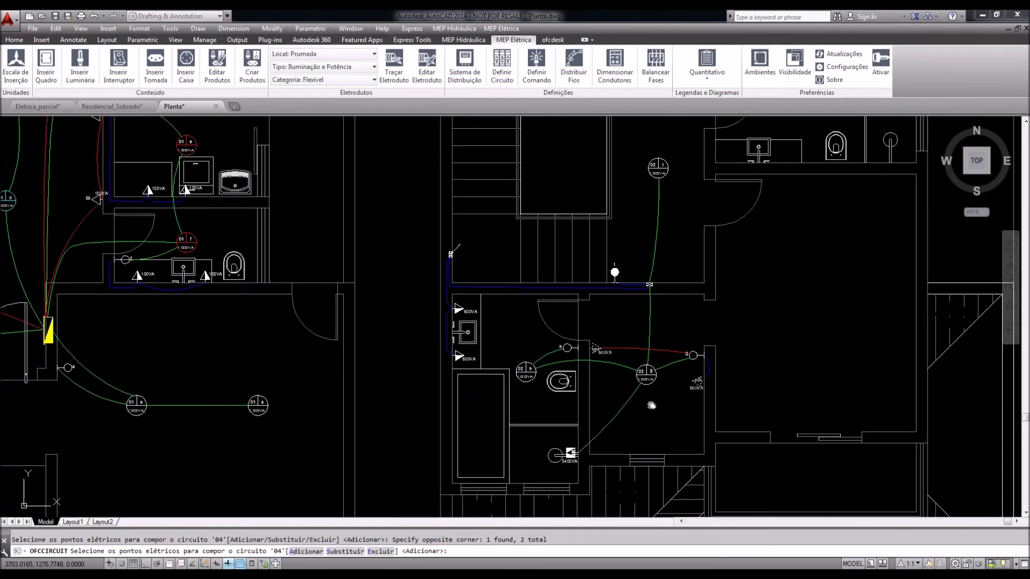
key("Return")
left_click(497, 383)
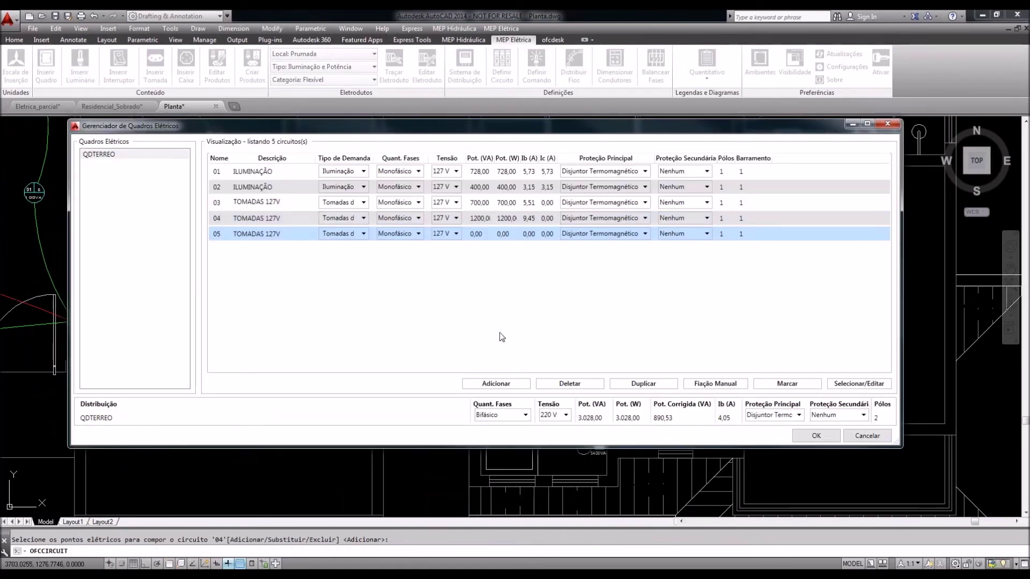
left_click(850, 384)
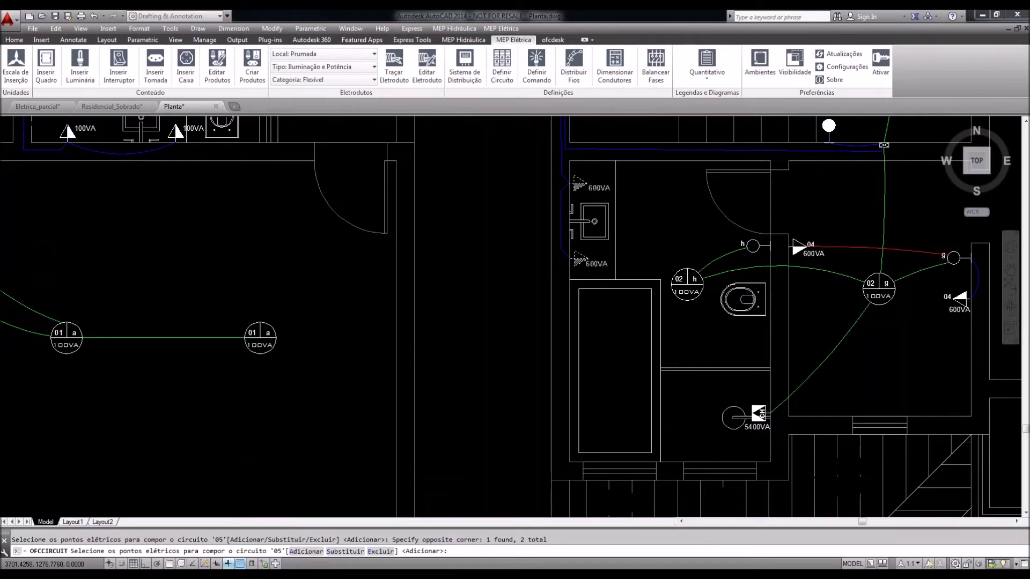
key("Return")
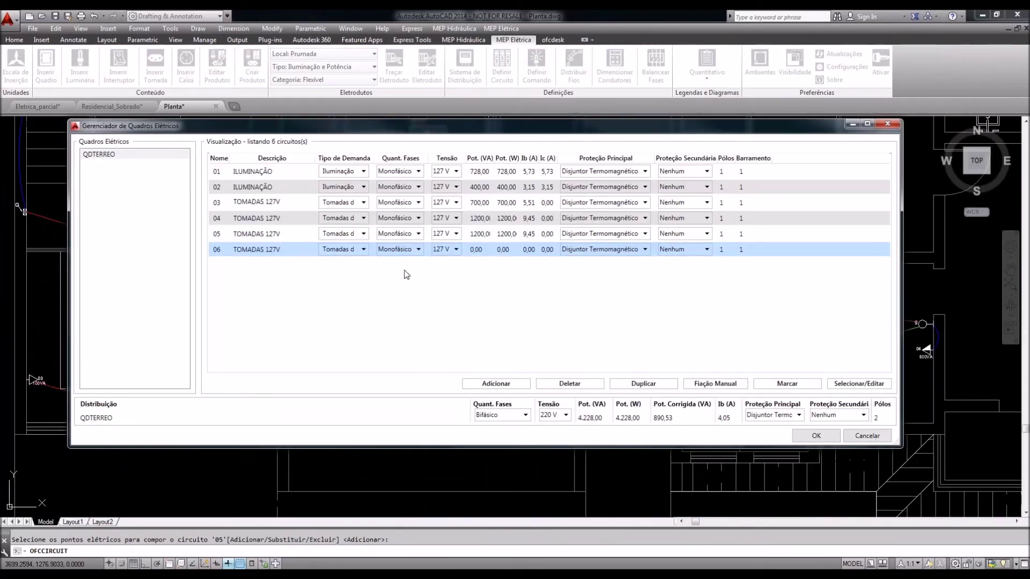
Set circuit 06 to the Circuito Independente demand type, Bifásico and 220 V
left_click(419, 249)
left_click(385, 269)
left_click(364, 249)
left_click(361, 289)
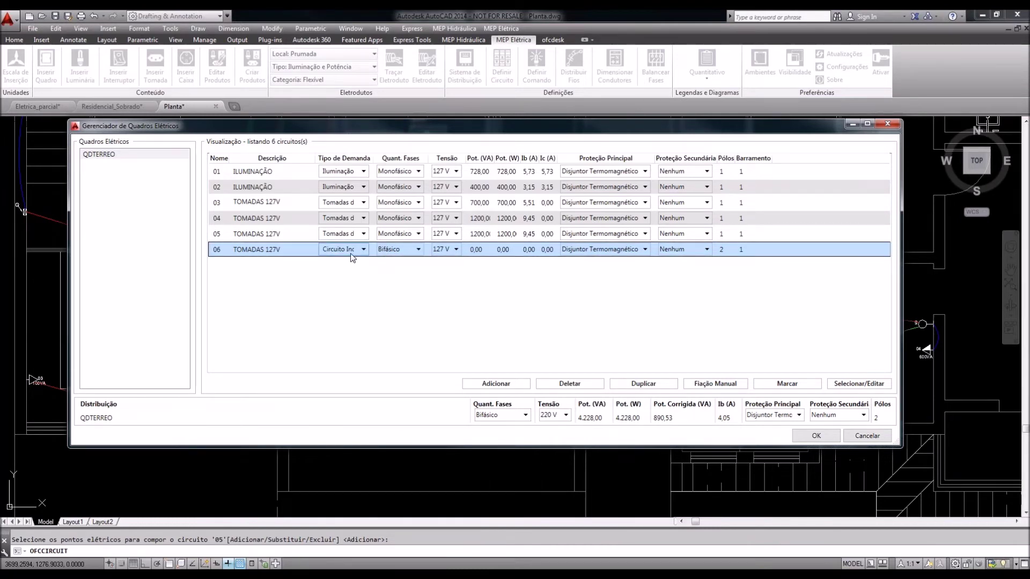
left_click_drag(377, 157, 417, 157)
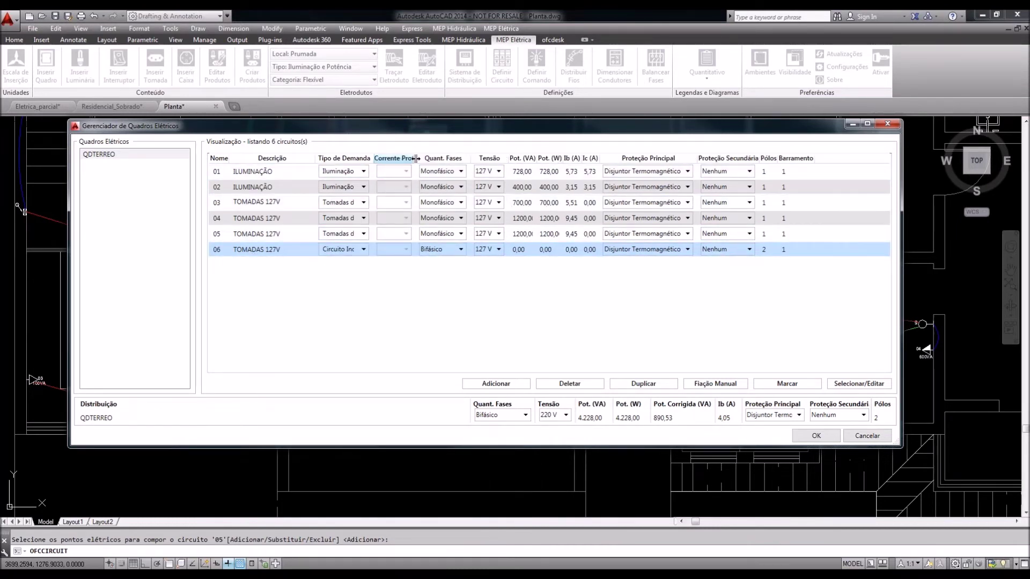
left_click_drag(316, 158, 293, 158)
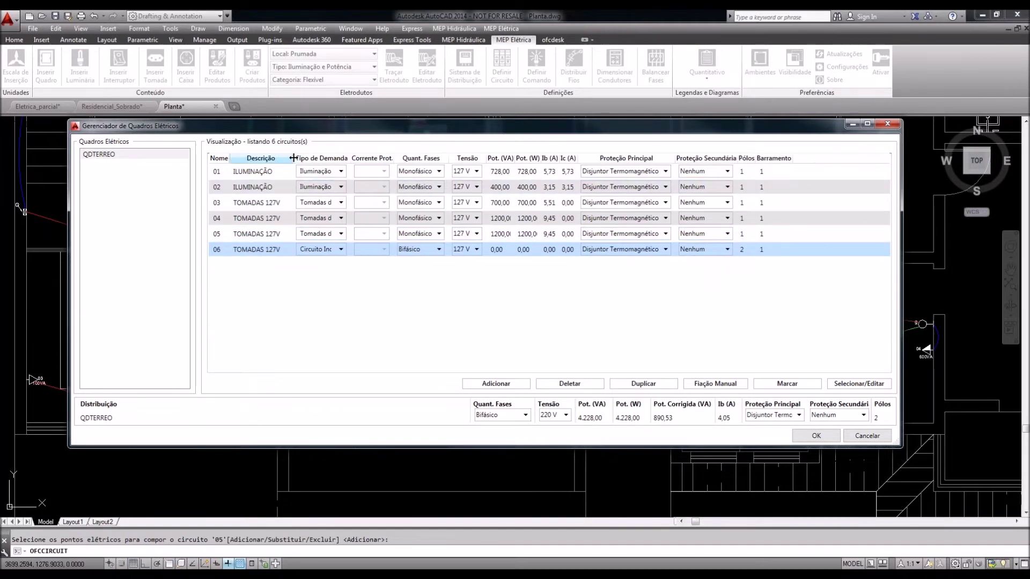
left_click(475, 249)
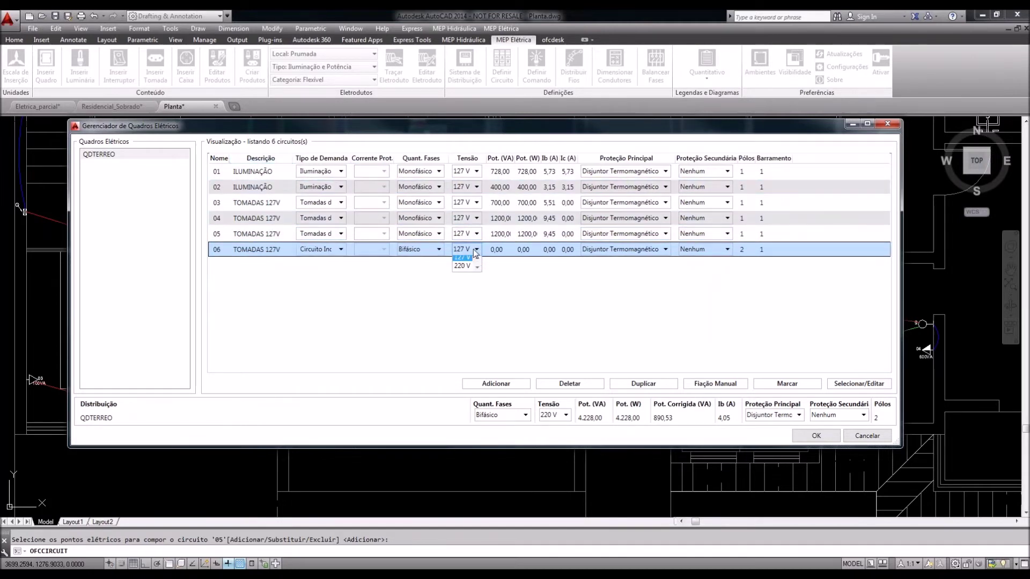
left_click(462, 266)
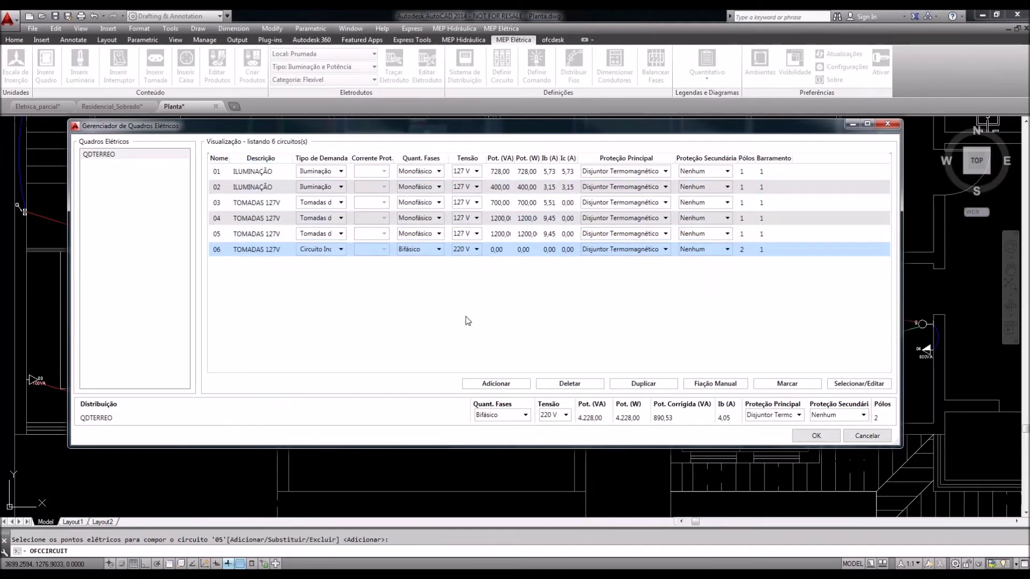
Add the two 100VA outlets on either side of the ground-floor bathroom's washbasin to circuit 06 and accept the board's circuits
left_click(858, 384)
scroll(533, 330, "up", 4)
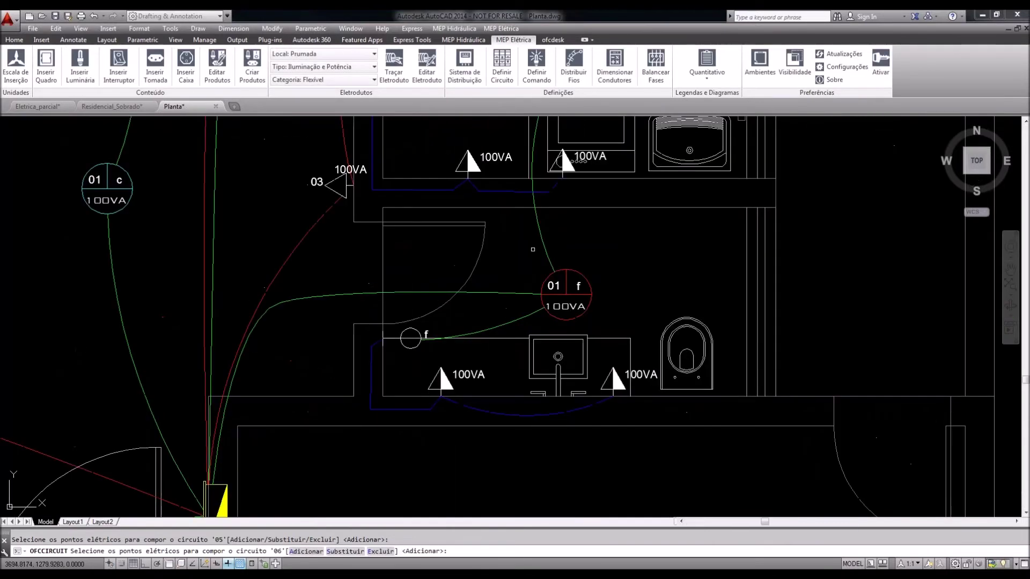
middle_click_drag(532, 330, 536, 355)
left_click(466, 508)
left_click(433, 483)
middle_click_drag(618, 500, 620, 408)
left_click(638, 466)
left_click(606, 391)
middle_click_drag(636, 368, 634, 372)
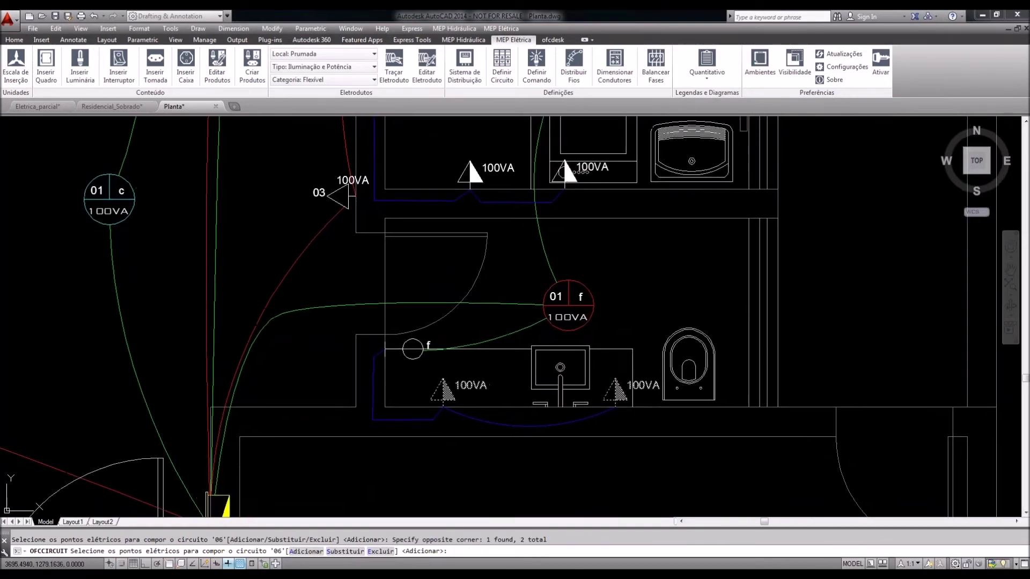
middle_click_drag(596, 426, 582, 414)
key("Return")
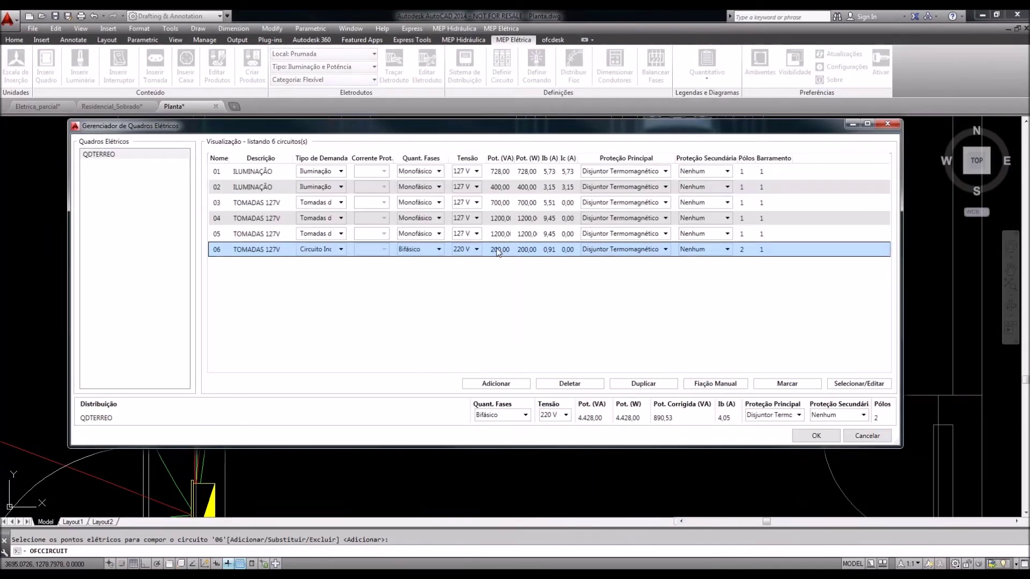
left_click(816, 441)
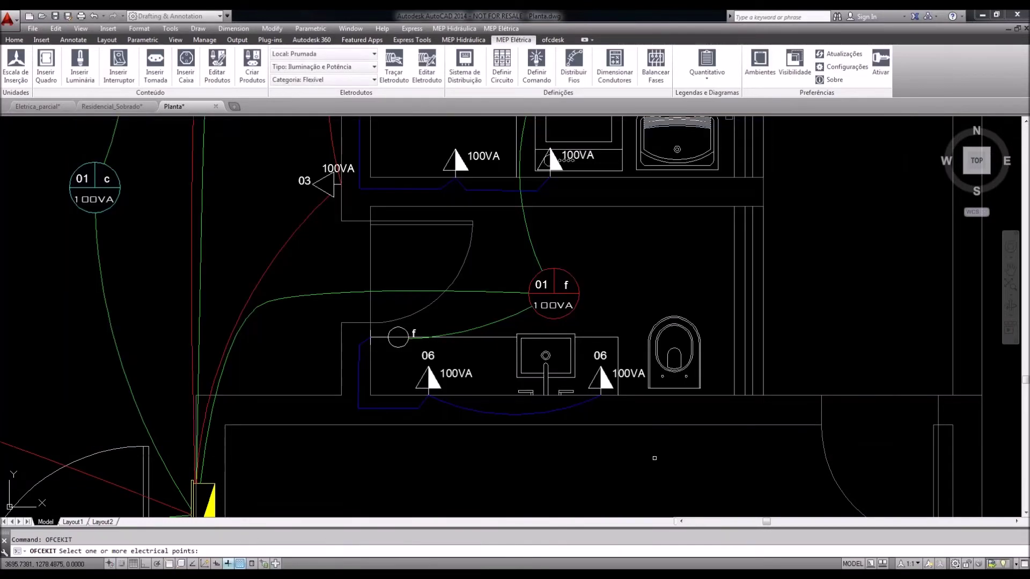
Set the apparent power of the ground-floor bathroom's two circuit 06 outlets to 1200 VA
left_click(657, 465)
left_click(432, 376)
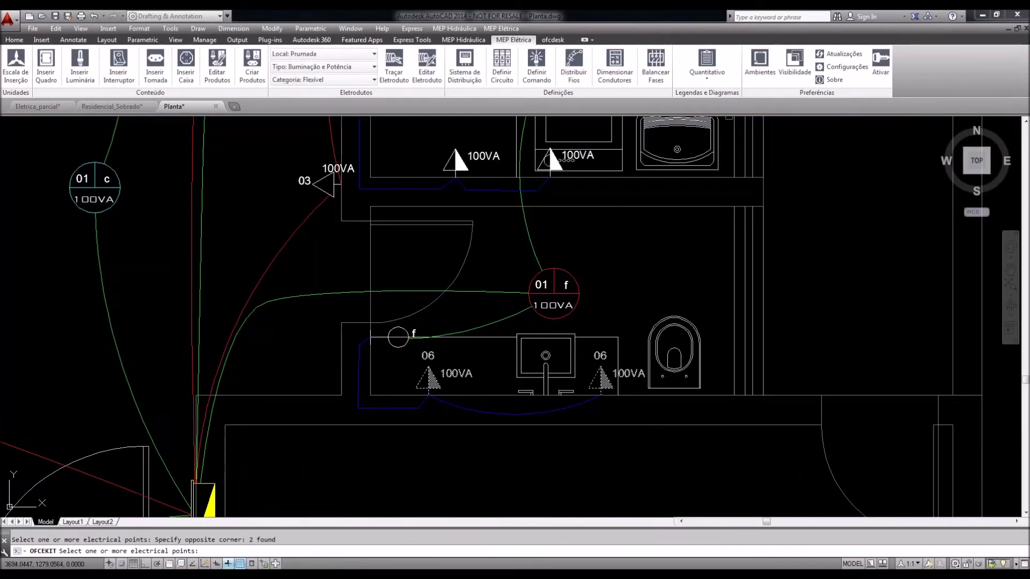
key("Return")
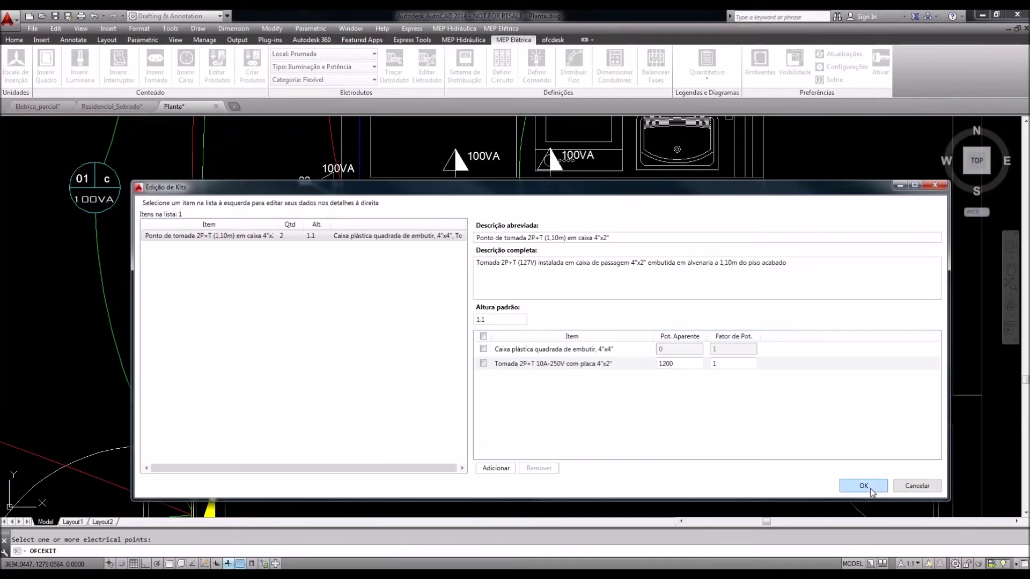
left_click(864, 486)
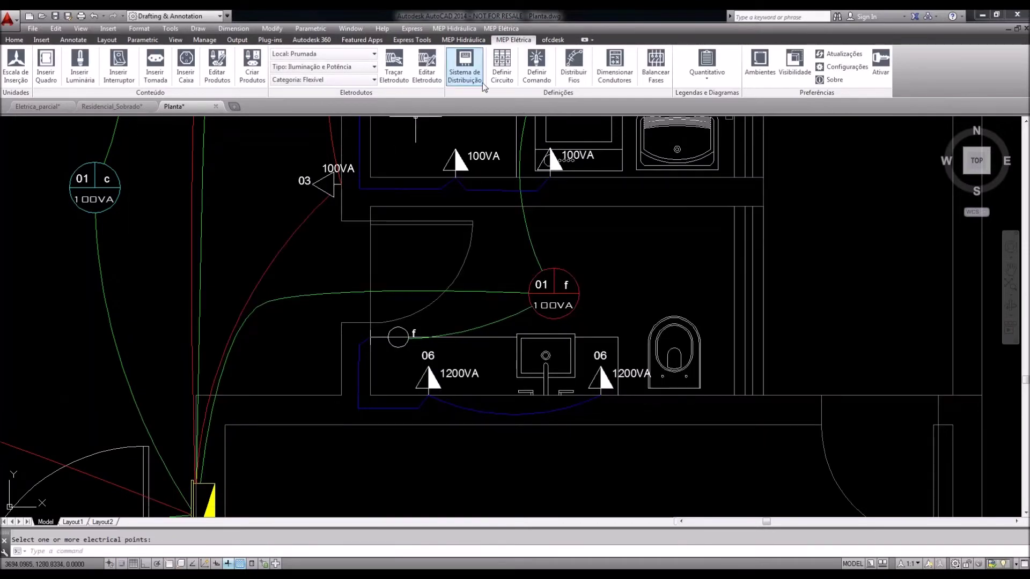
Duplicate circuit 06 on the QDTERREO board as circuit 07 and add the laundry's two 100VA outlets to it
left_click(502, 64)
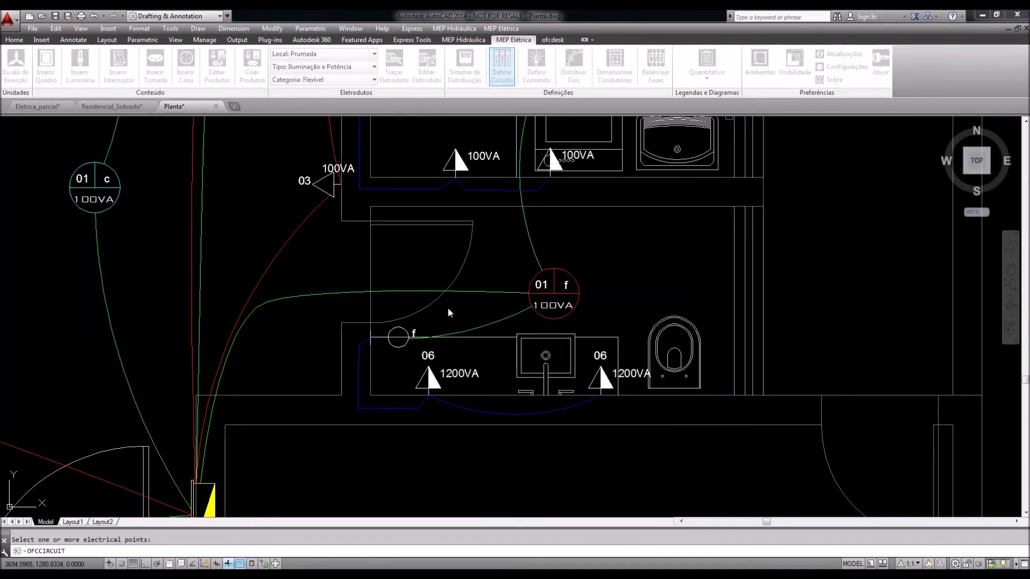
key("Return")
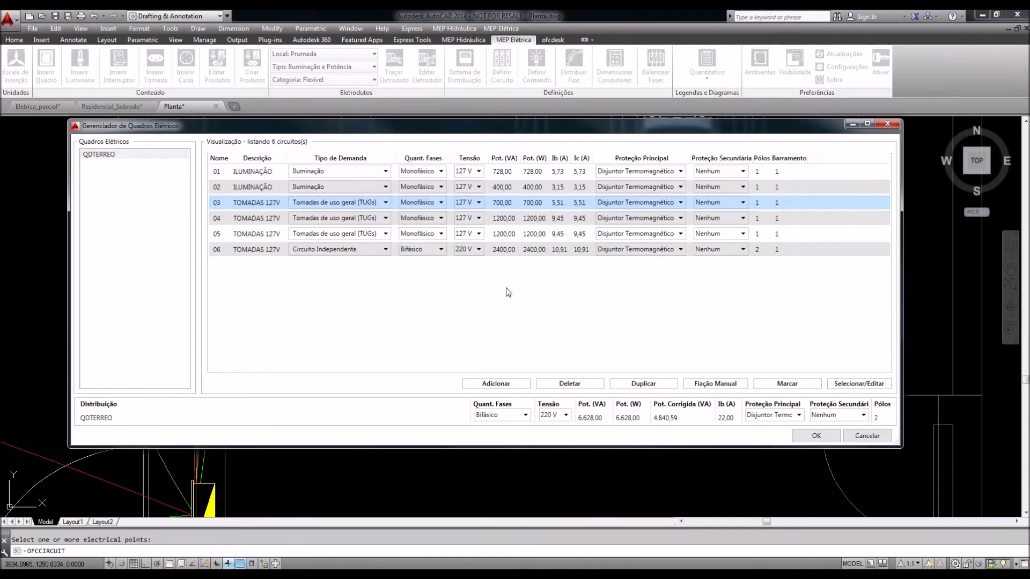
double_click(503, 250)
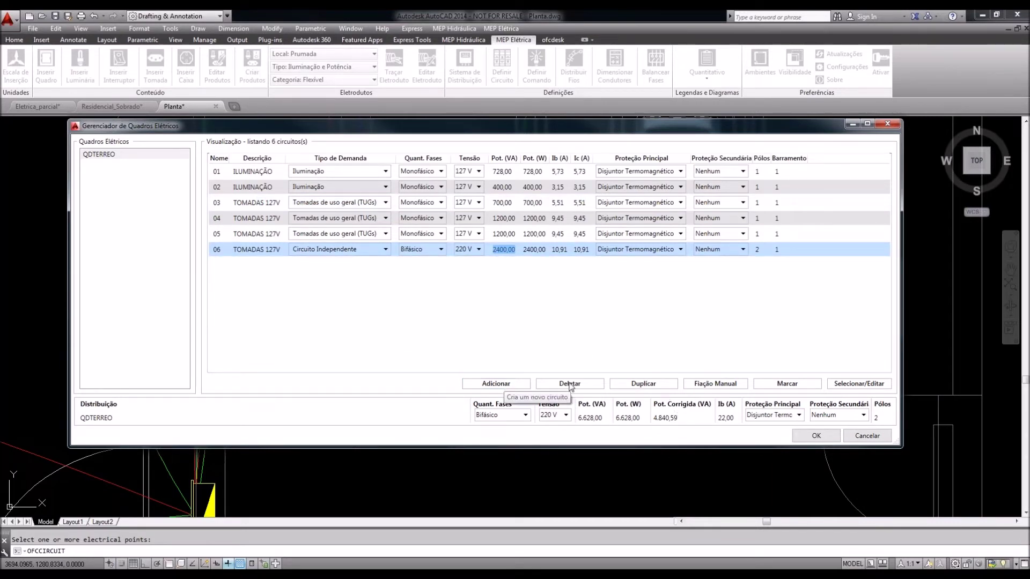
left_click(639, 383)
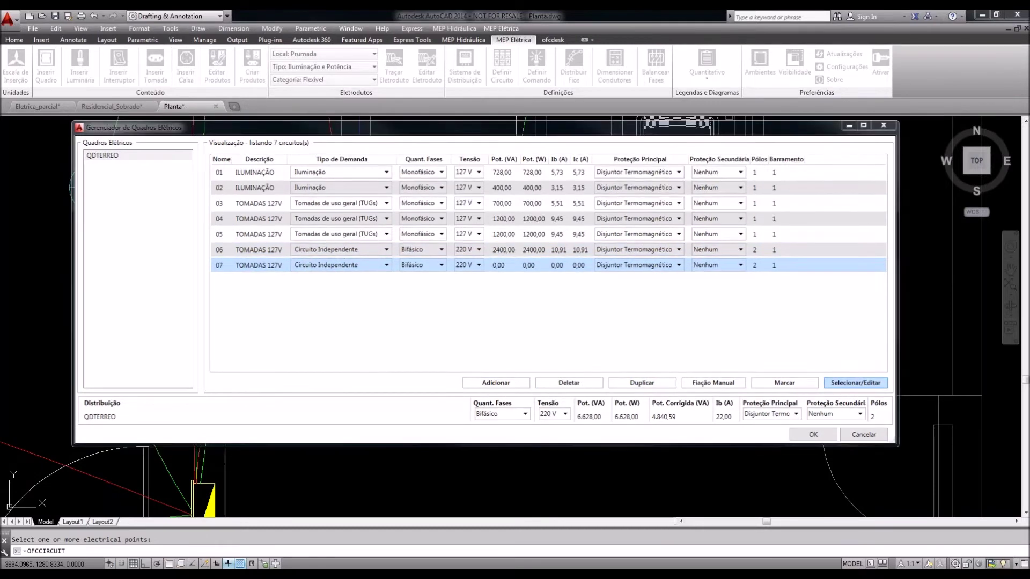
left_click(858, 384)
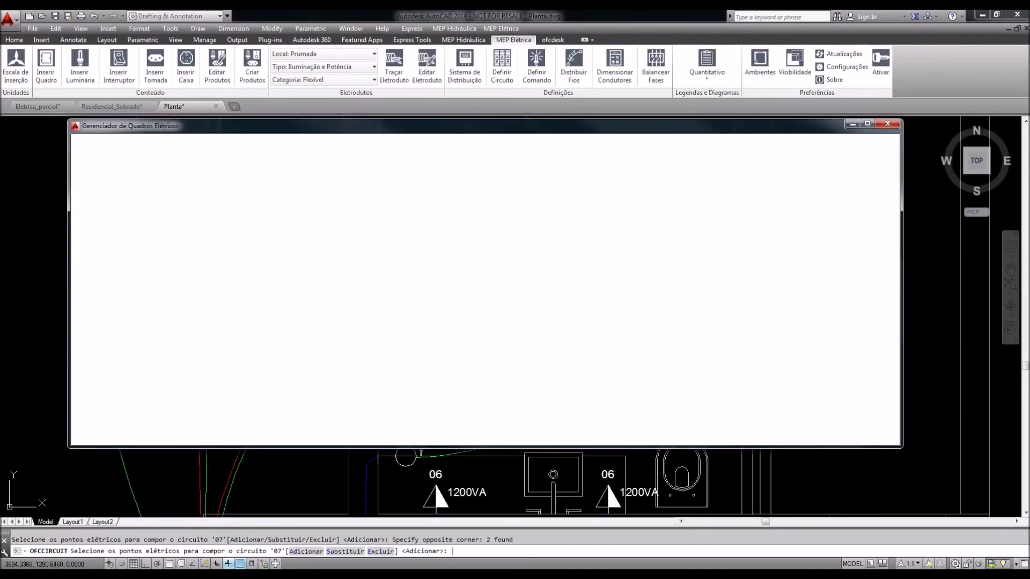
key("Return")
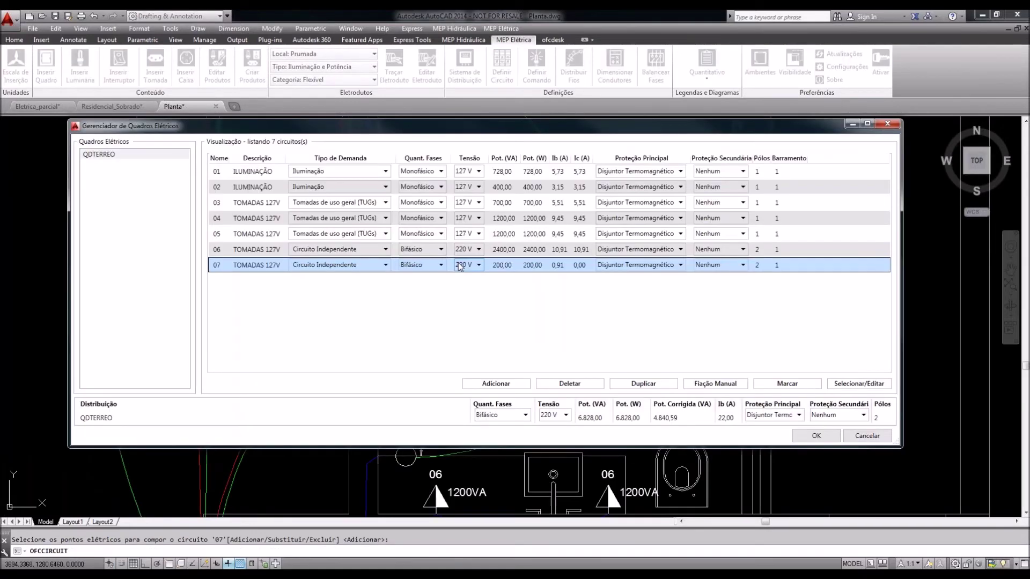
left_click(813, 435)
Set the apparent power of the laundry's two circuit 07 outlets to 900 VA
left_click(588, 316)
left_click(455, 256)
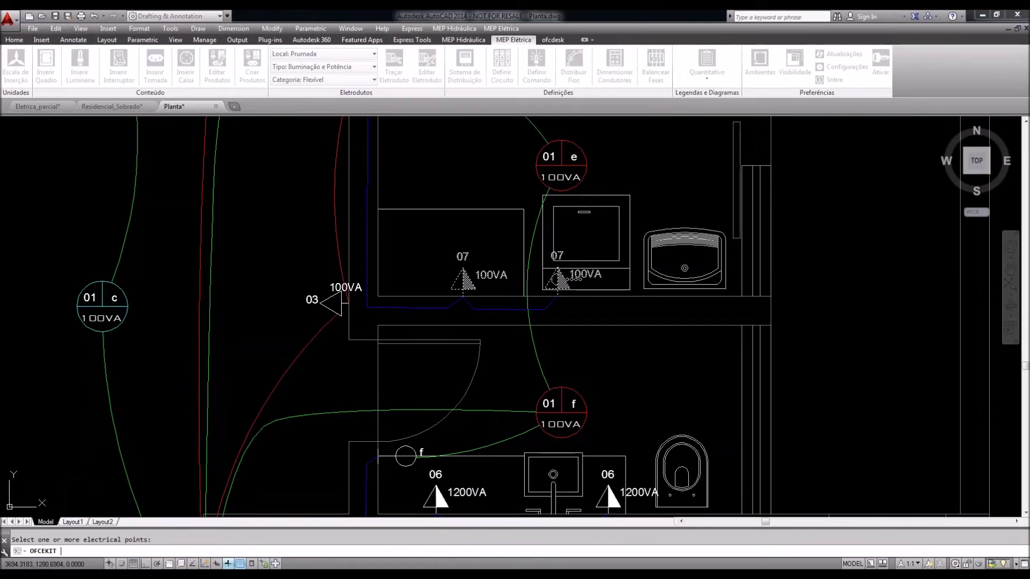
key("Return")
left_click_drag(674, 364, 652, 363)
type("900")
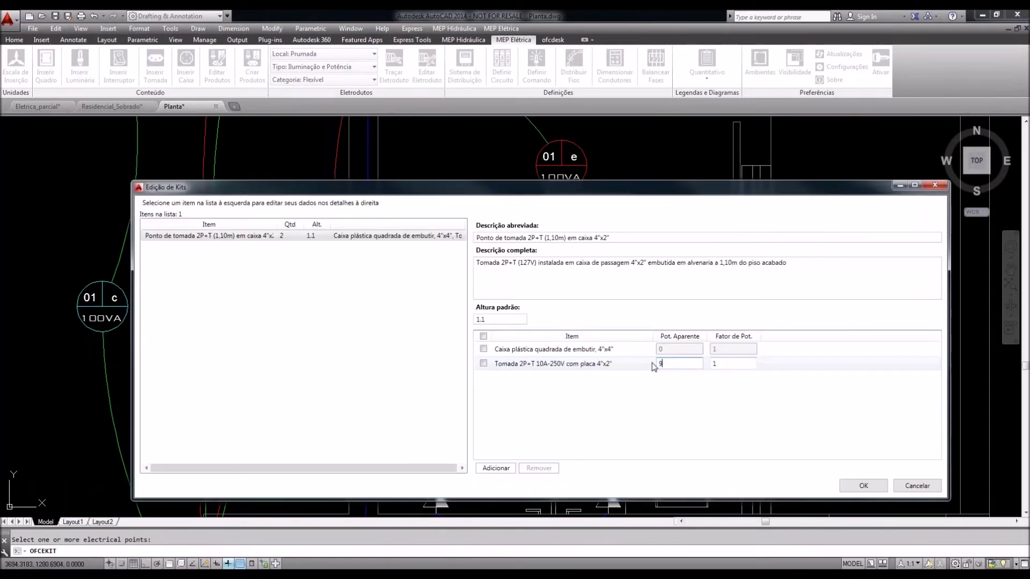
left_click(863, 488)
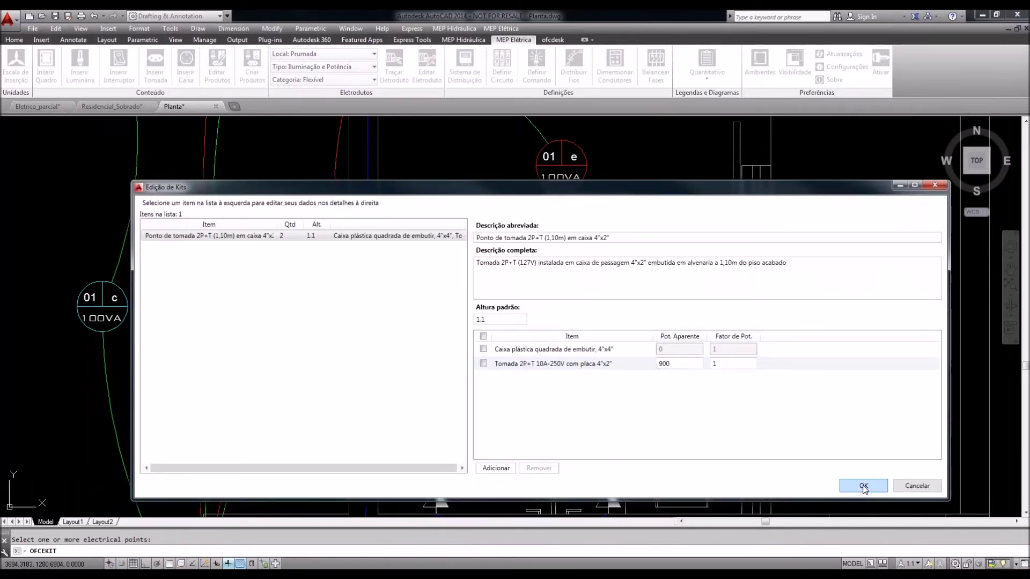
Add circuit 08 to the QDTERREO board with description TORNEIRA, demand type Circuito Independente, Bifásico and 220 V
scroll(598, 289, "down", 2)
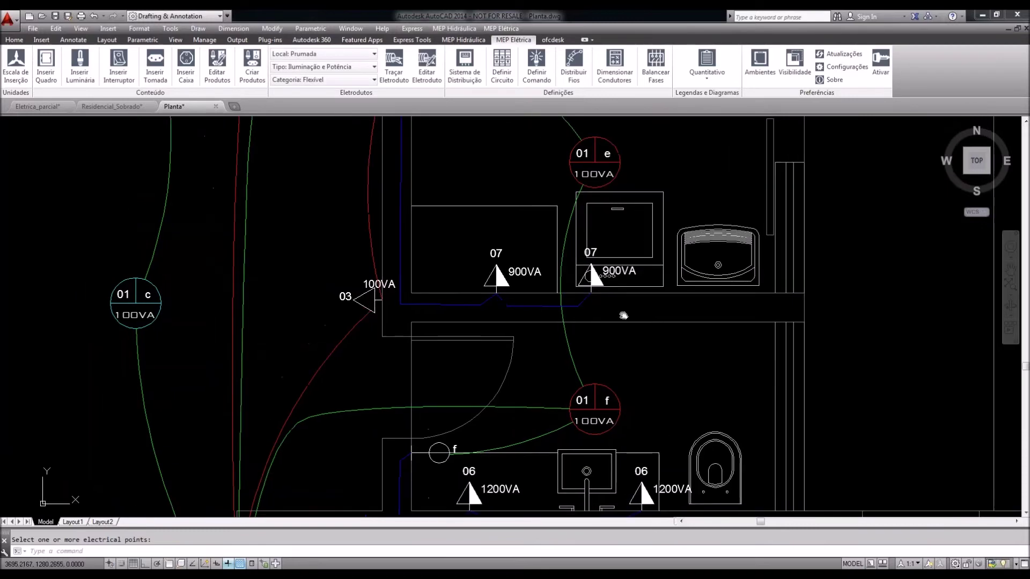
scroll(599, 290, "down", 3)
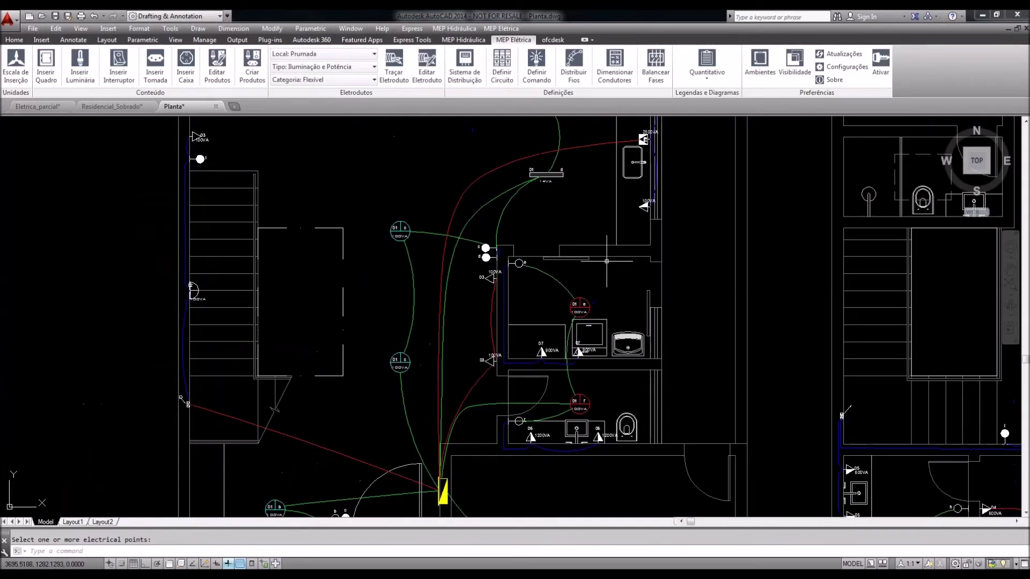
scroll(595, 326, "up", 4)
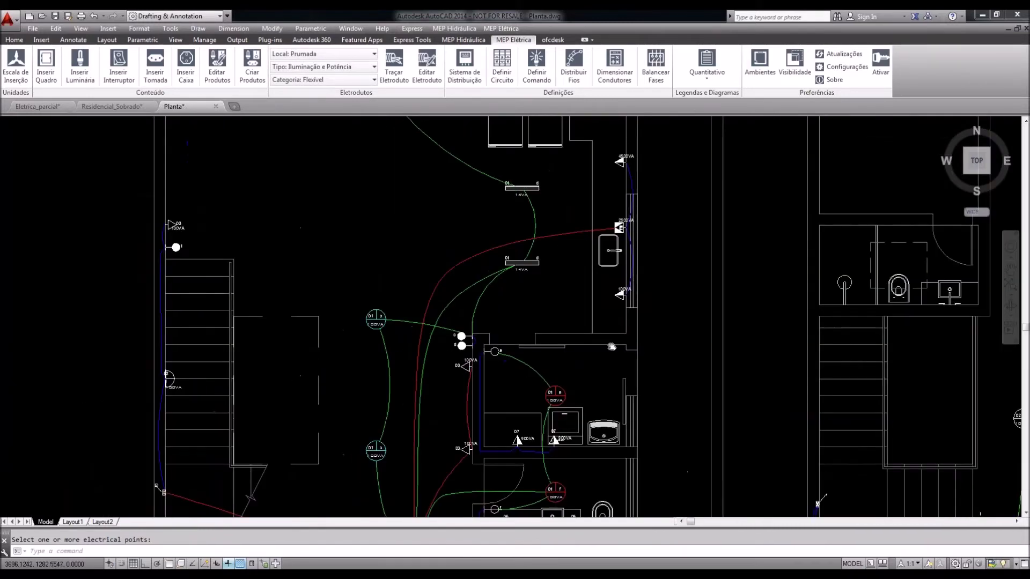
scroll(595, 326, "up", 2)
left_click(502, 65)
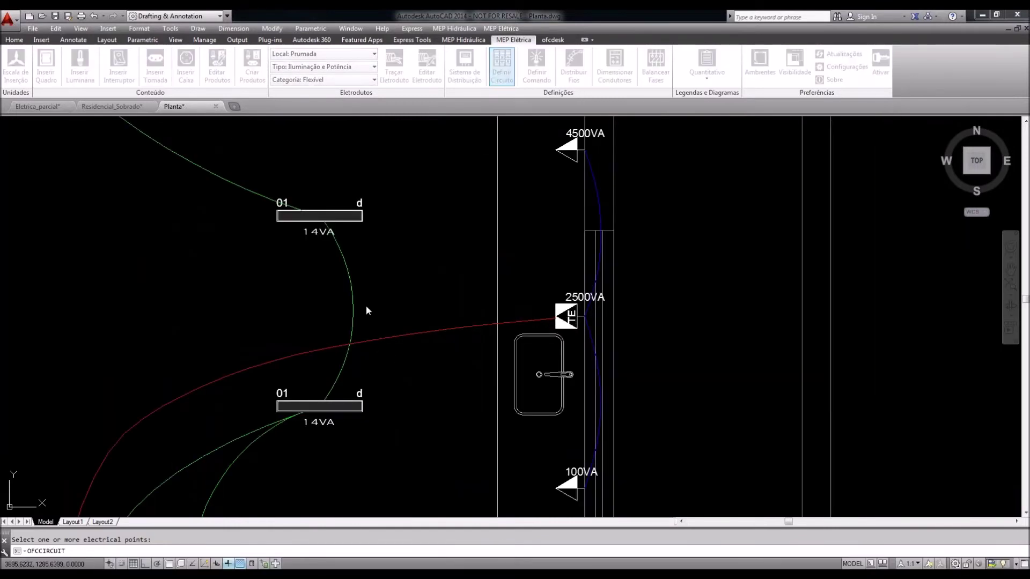
key("Return")
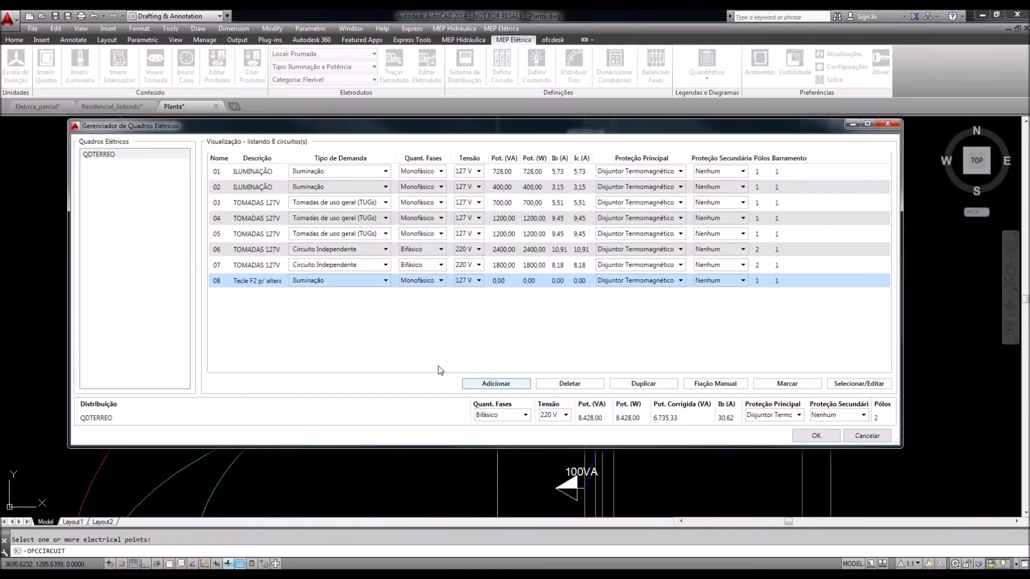
type("TON")
key("BackSpace")
type("RNEIRA")
left_click(375, 280)
left_click(322, 322)
left_click(428, 284)
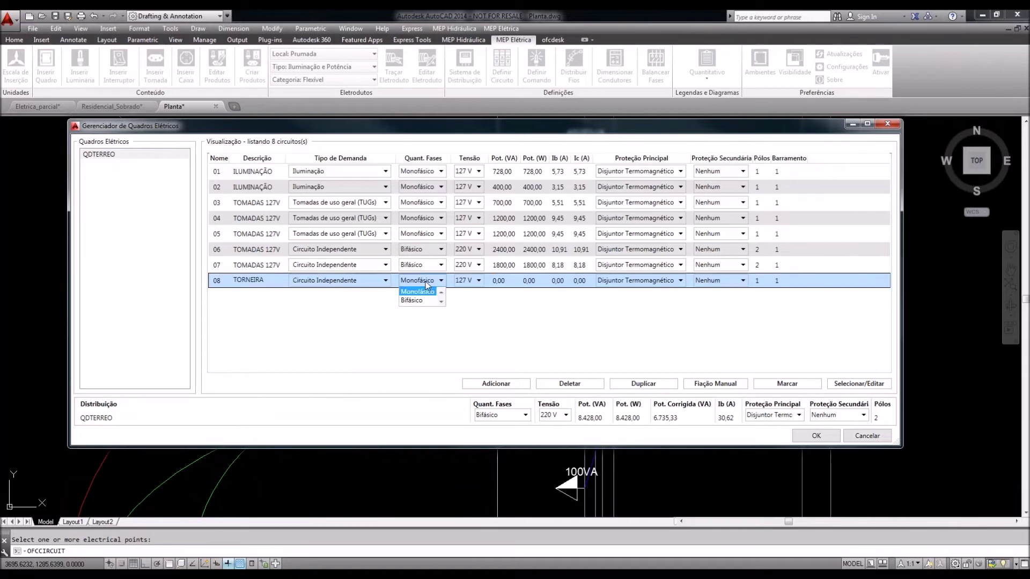
left_click(419, 300)
left_click(472, 280)
left_click(464, 298)
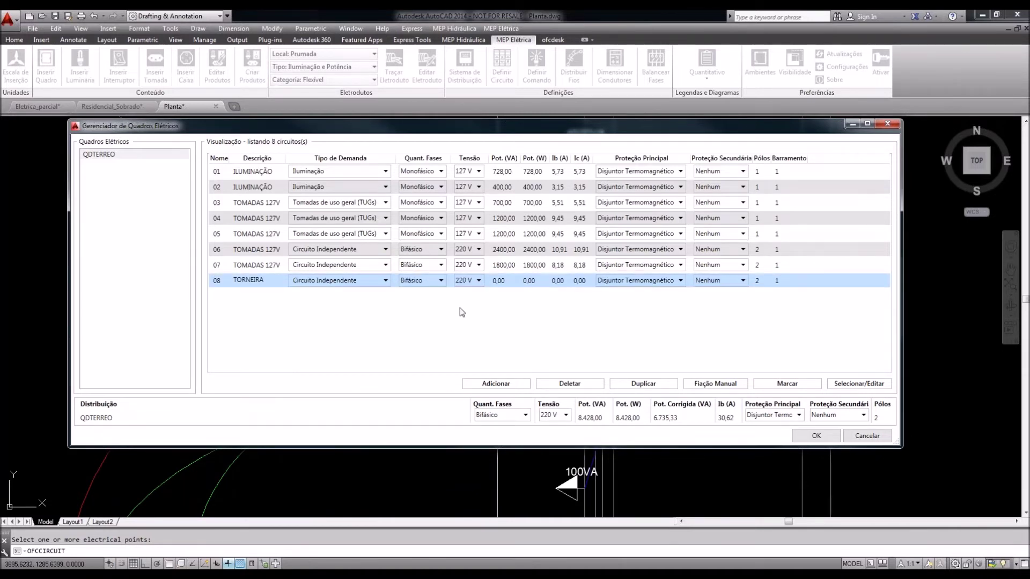
Add the 2500VA tap point by the kitchen sink to circuit 08 and accept the board's circuits
left_click(873, 386)
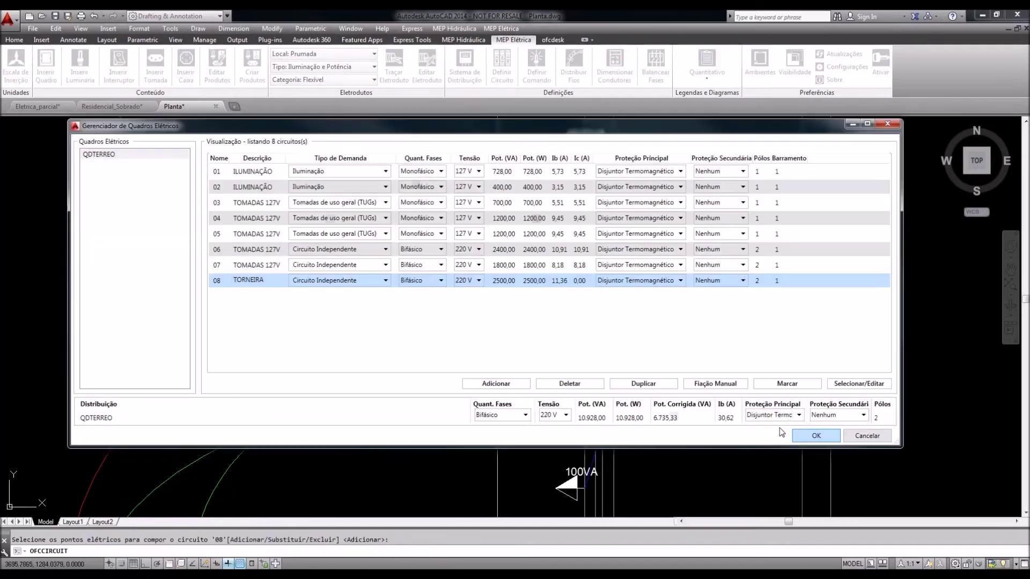
left_click(815, 435)
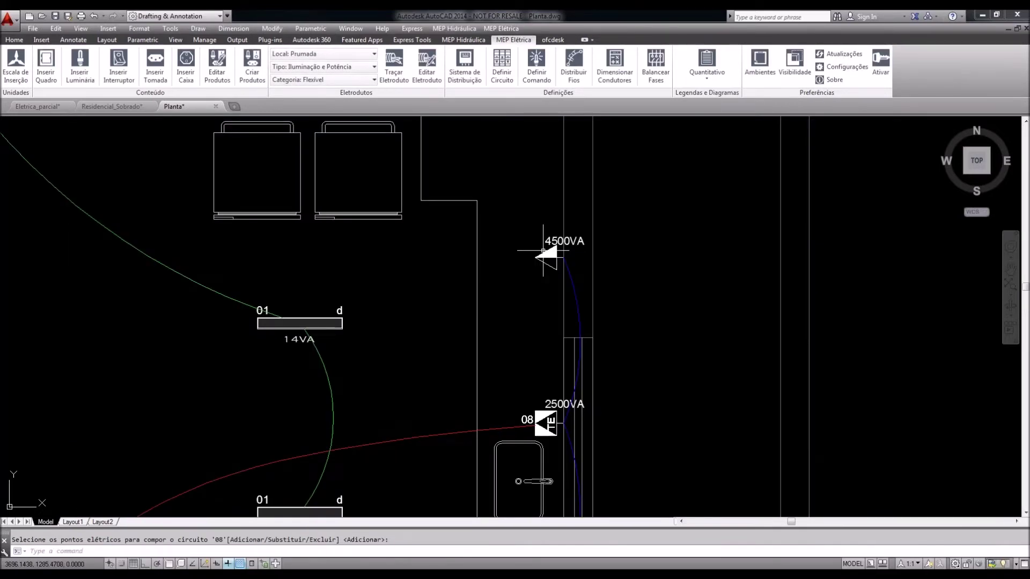
scroll(546, 210, "down", 4)
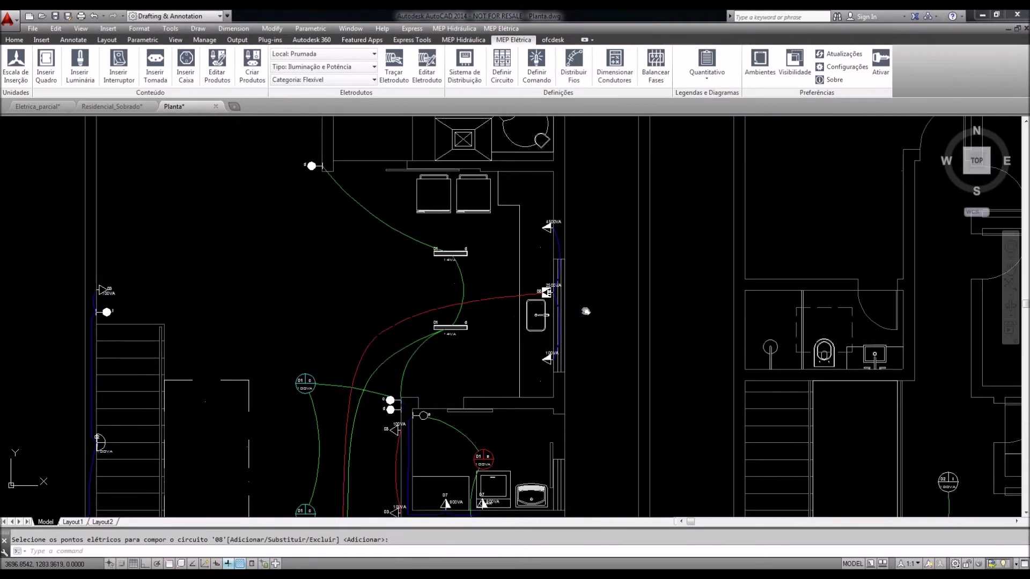
Add the 4500VA and 100VA outlets beside the kitchen sink to circuit 03 on the QDTERREO board and accept the circuits
scroll(552, 336, "up", 6)
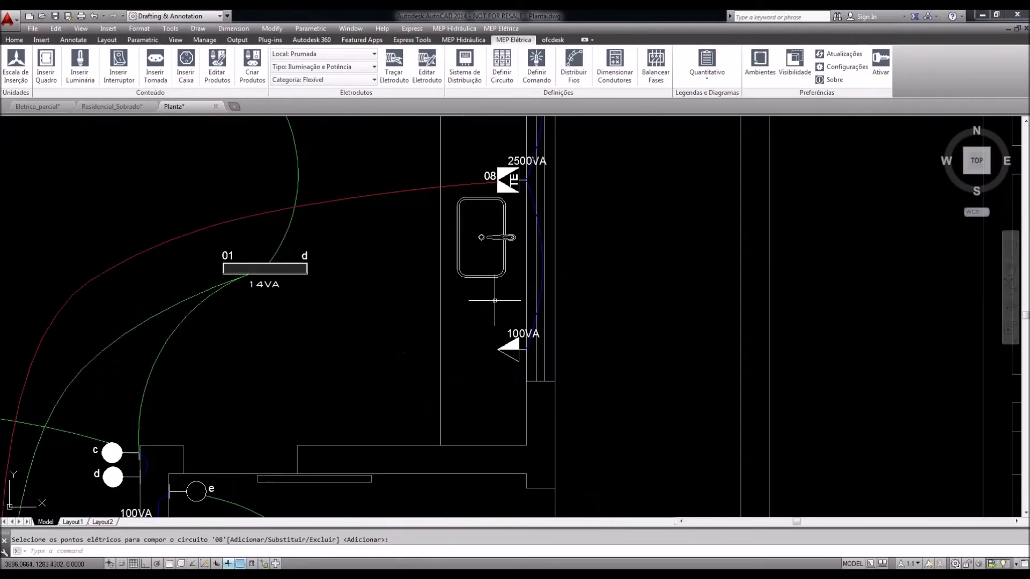
mouse_move(513, 227)
middle_mouse_down()
mouse_move(502, 340)
mouse_move(496, 230)
middle_mouse_up()
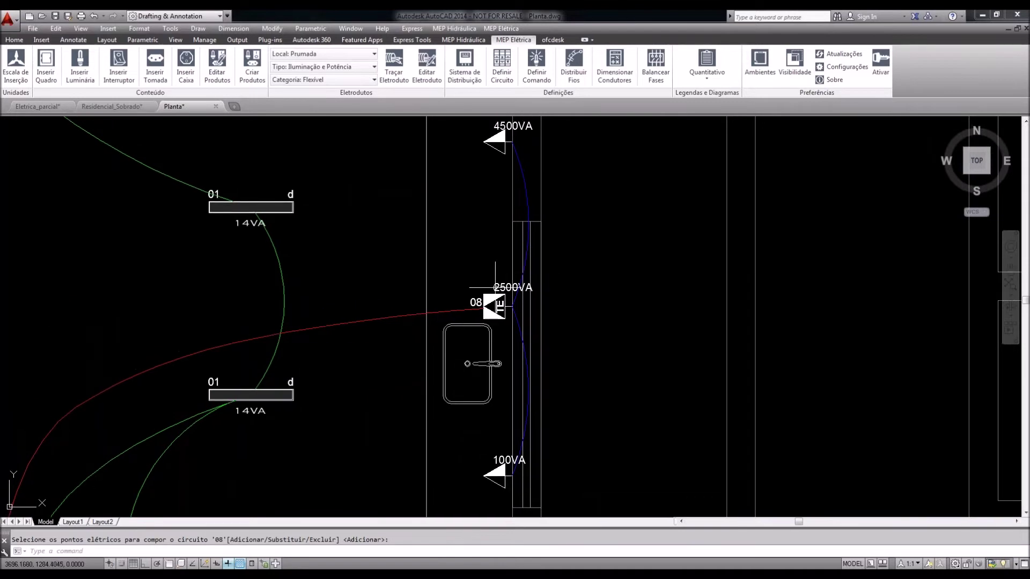
scroll(494, 287, "down", 2)
middle_click_drag(512, 417, 510, 404)
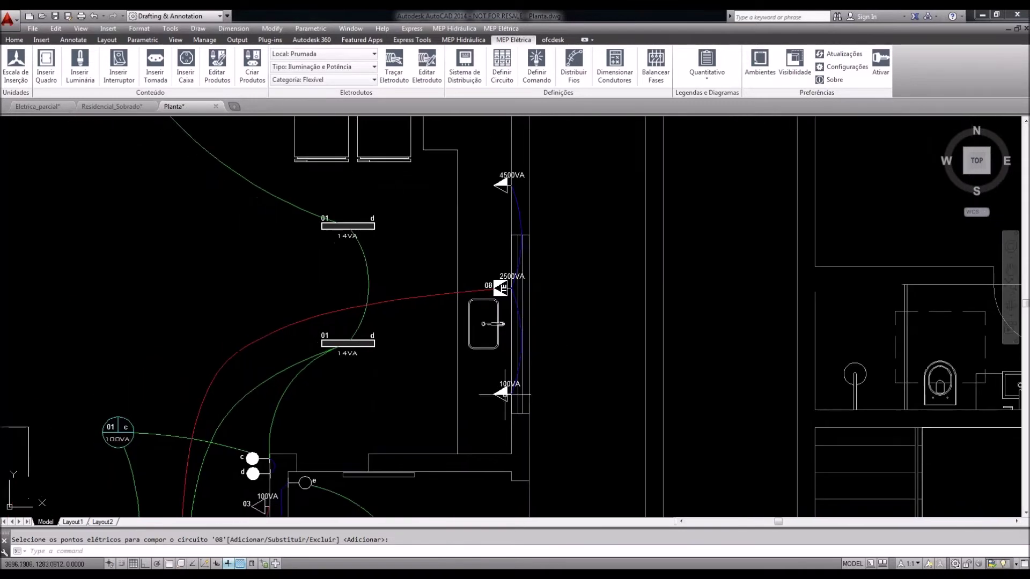
left_click(502, 68)
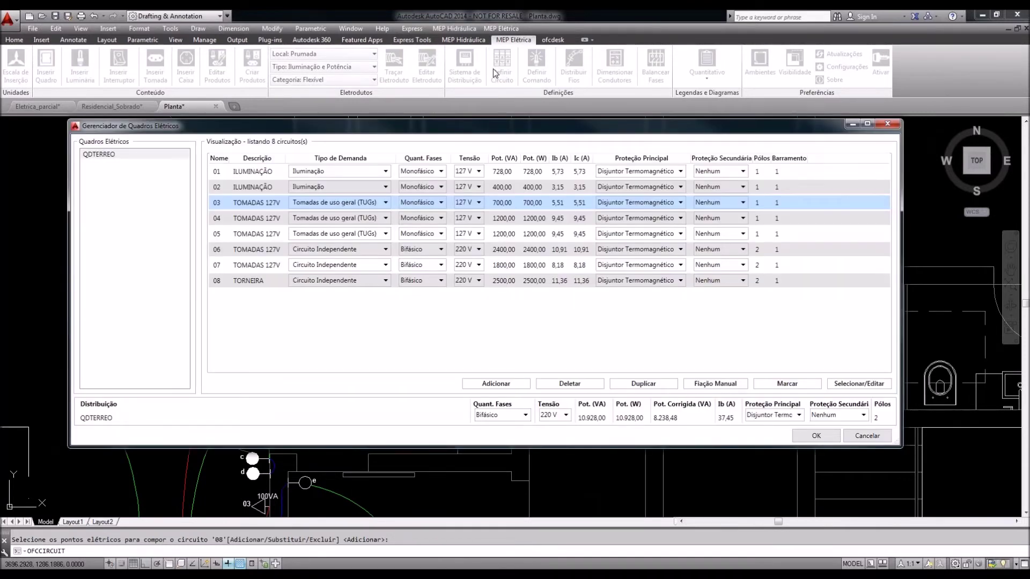
left_click(250, 202)
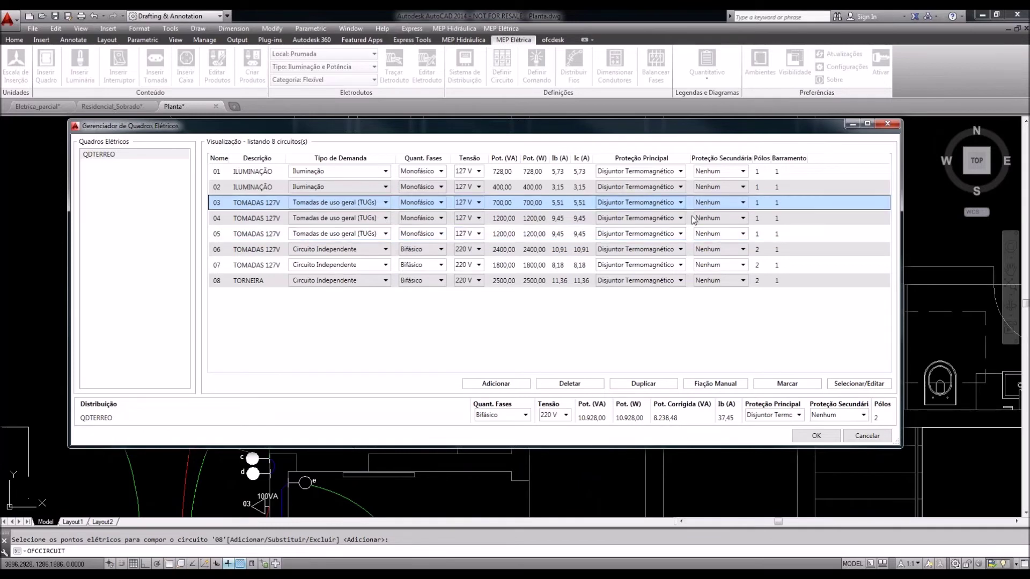
left_click(857, 385)
left_click(480, 421)
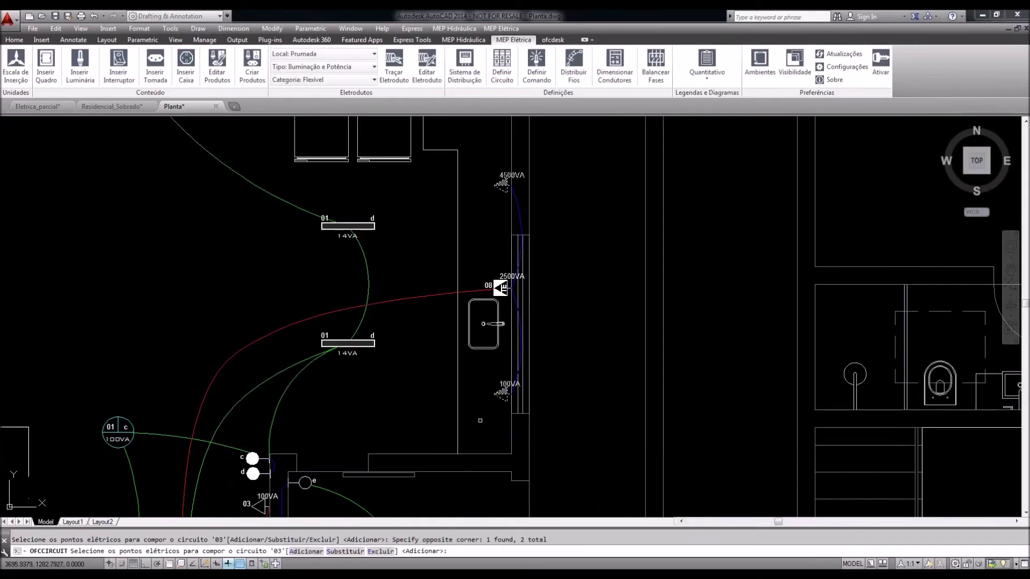
key("Return")
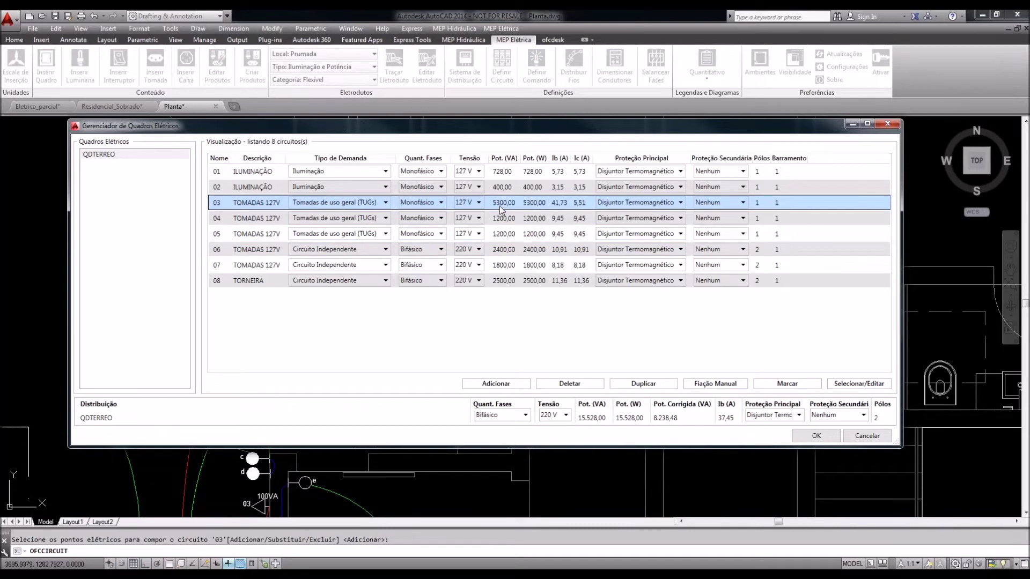
left_click(799, 436)
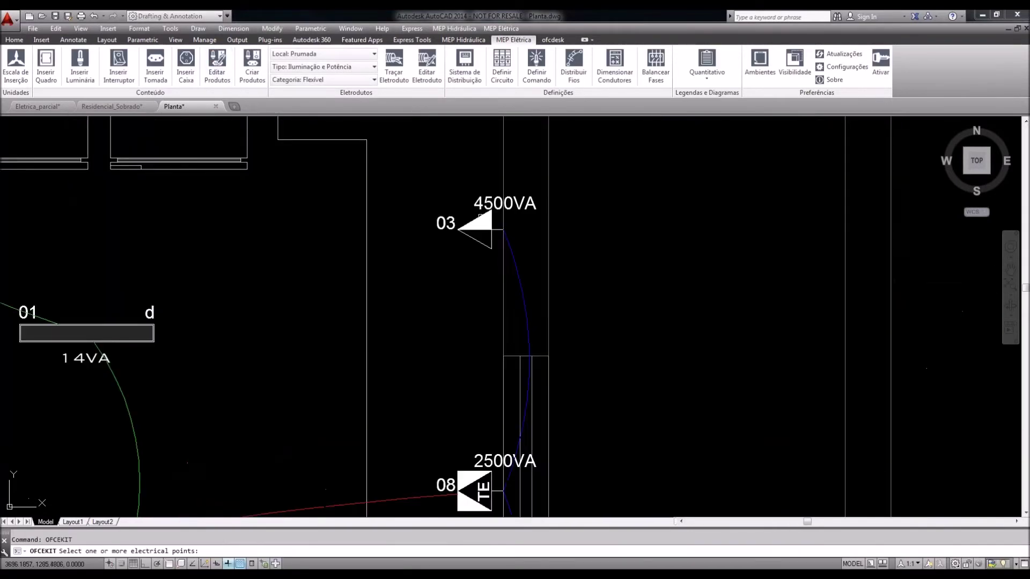
Set the apparent power of the kitchen's 4500VA circuit 03 outlet to 200 VA
key("Return")
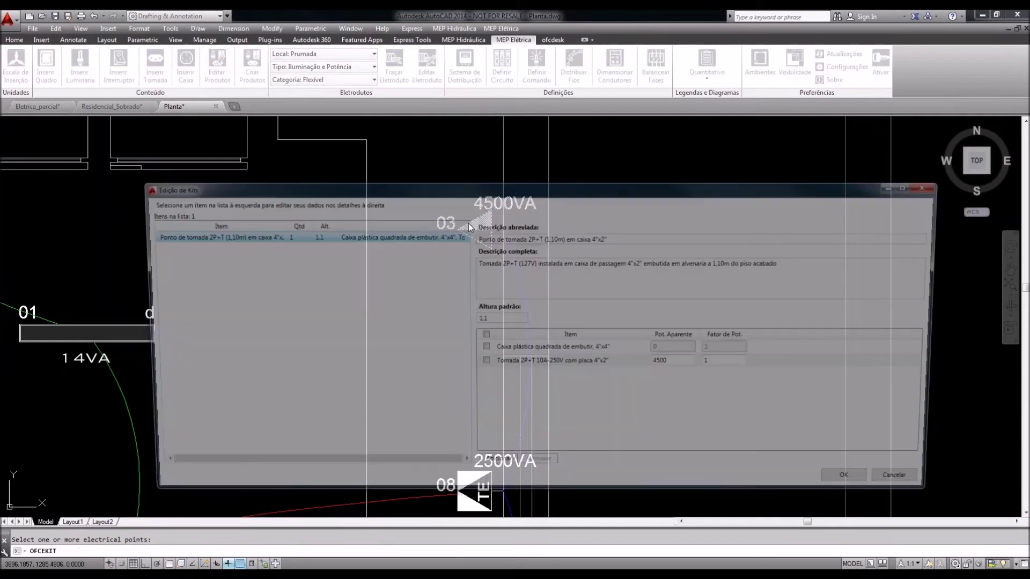
double_click(687, 361)
type("200")
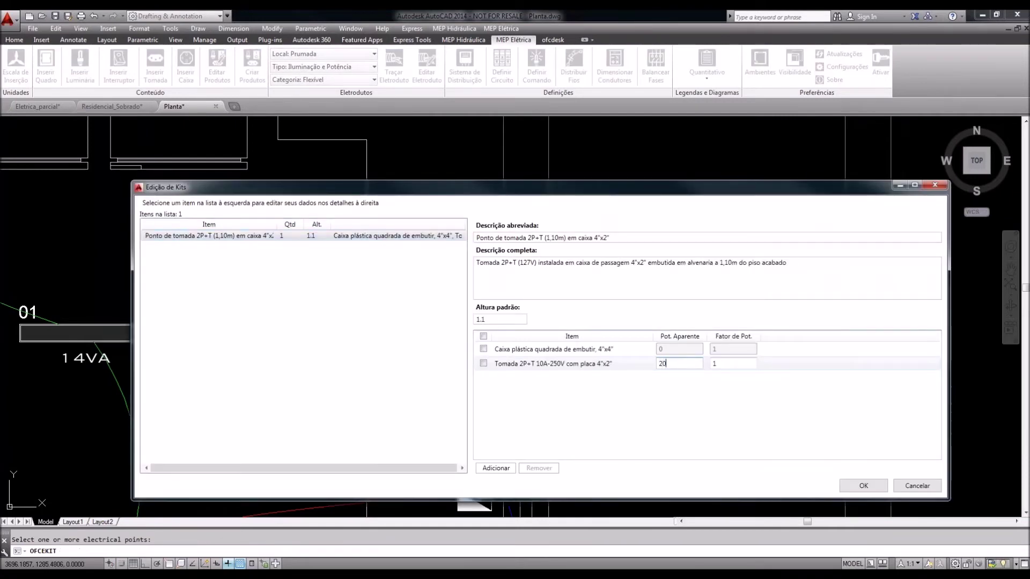
left_click(862, 486)
Check the circuit assignments of the ground-floor points on the plan and review the QDTERREO board's circuit list
scroll(515, 252, "down", 4)
middle_click_drag(561, 324, 561, 275)
scroll(513, 283, "down", 2)
mouse_move(542, 329)
middle_mouse_down()
mouse_move(546, 232)
mouse_move(559, 203)
middle_mouse_up()
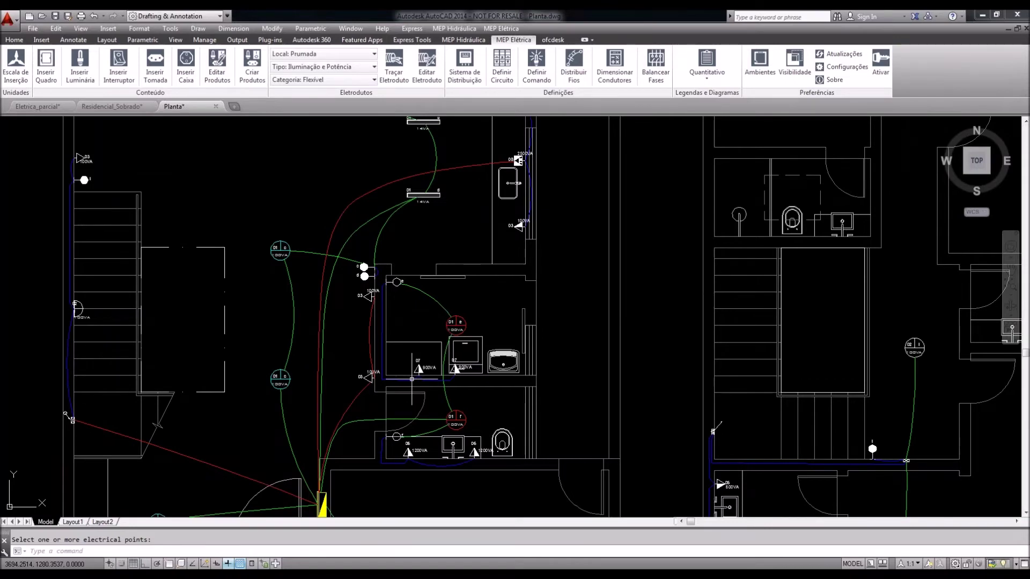
scroll(411, 379, "up", 2)
scroll(410, 382, "down", 2)
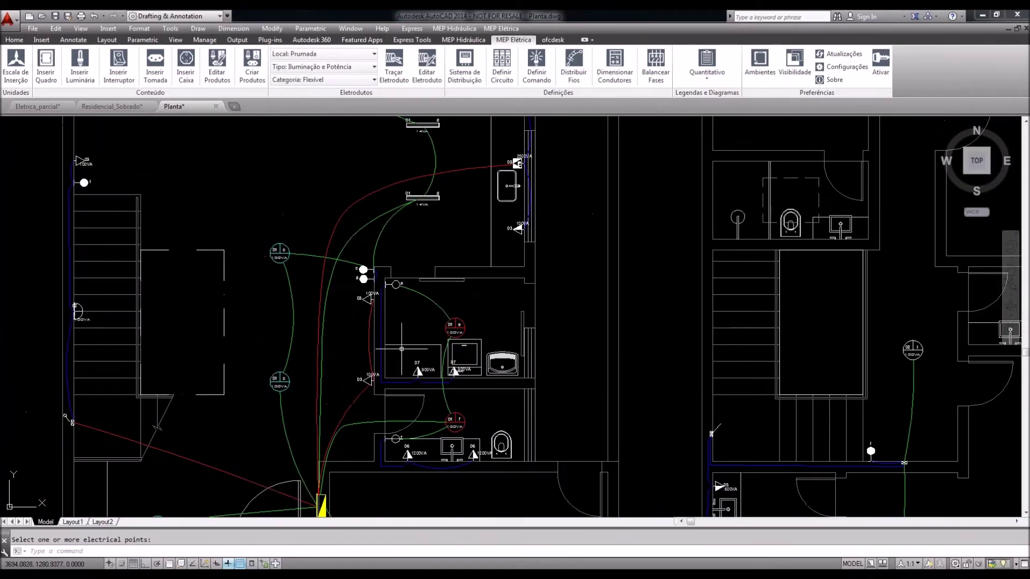
scroll(403, 348, "down", 2)
scroll(361, 451, "up", 3)
scroll(370, 448, "down", 2)
middle_click_drag(537, 380, 516, 408)
left_click(502, 64)
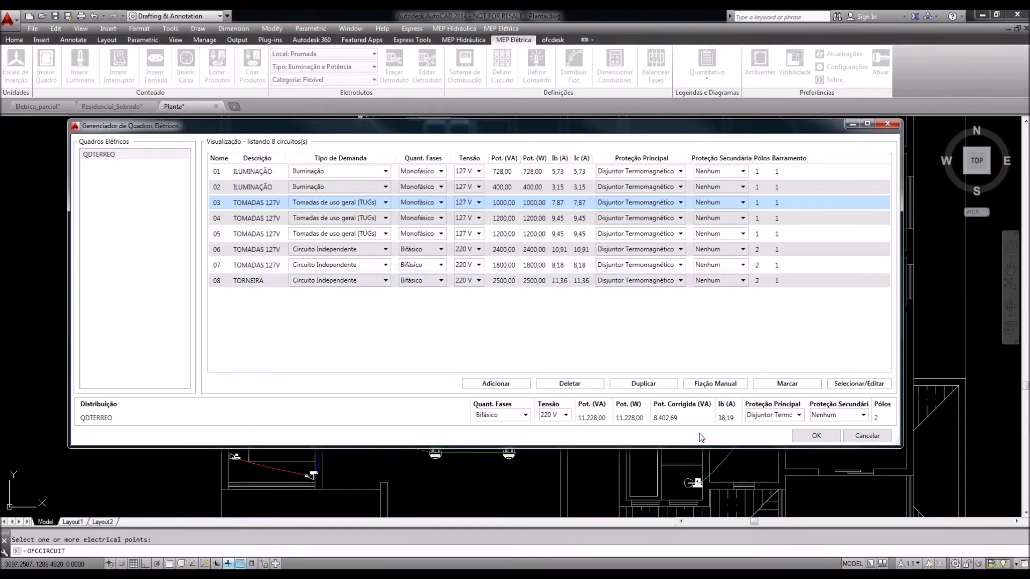
left_click(816, 436)
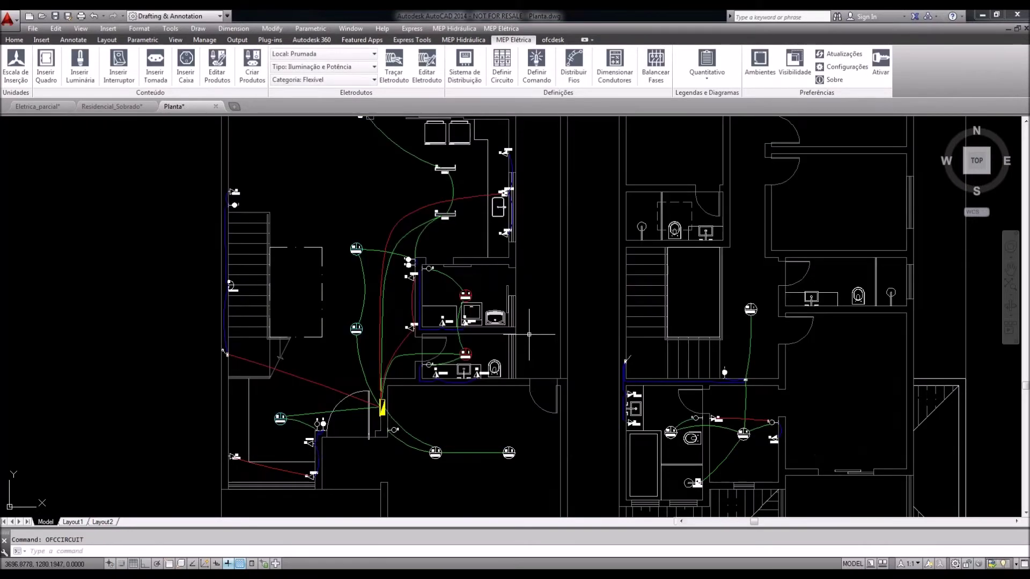
Examine the conduits and electrical points of both floor plans around the QDTERREO board
scroll(407, 371, "down", 3)
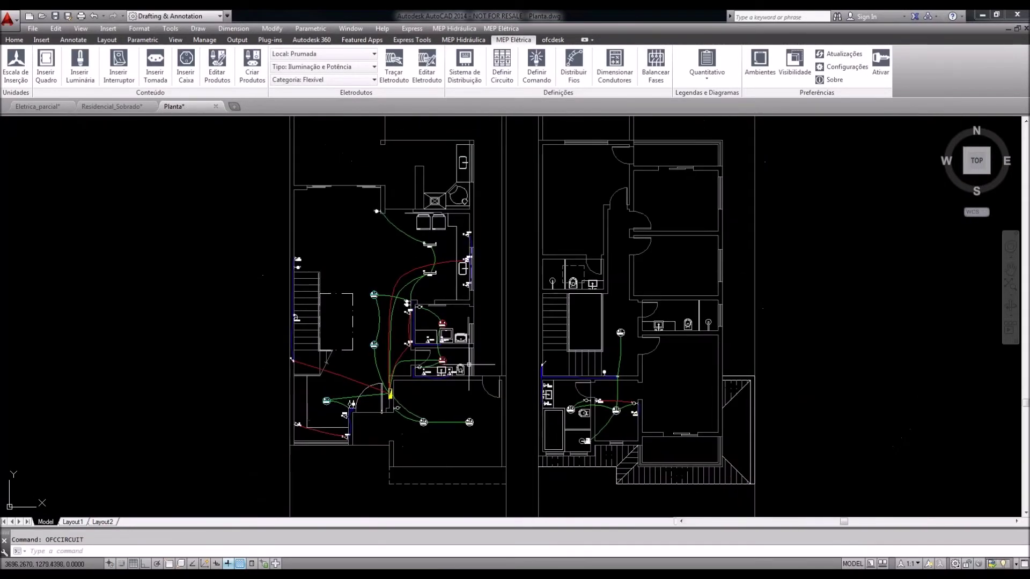
scroll(469, 365, "up", 2)
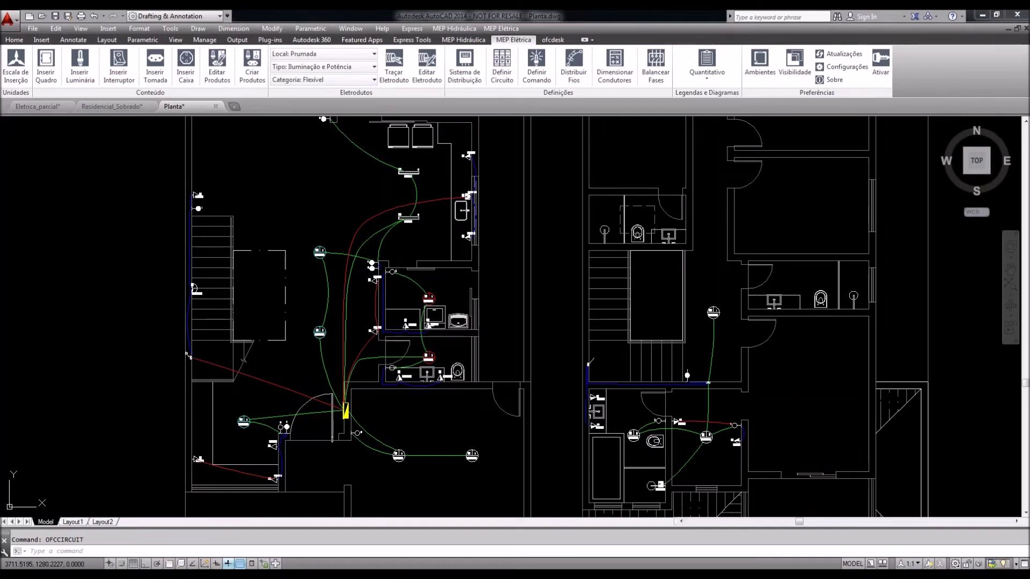
scroll(513, 231, "down", 2)
middle_click_drag(772, 295, 749, 328)
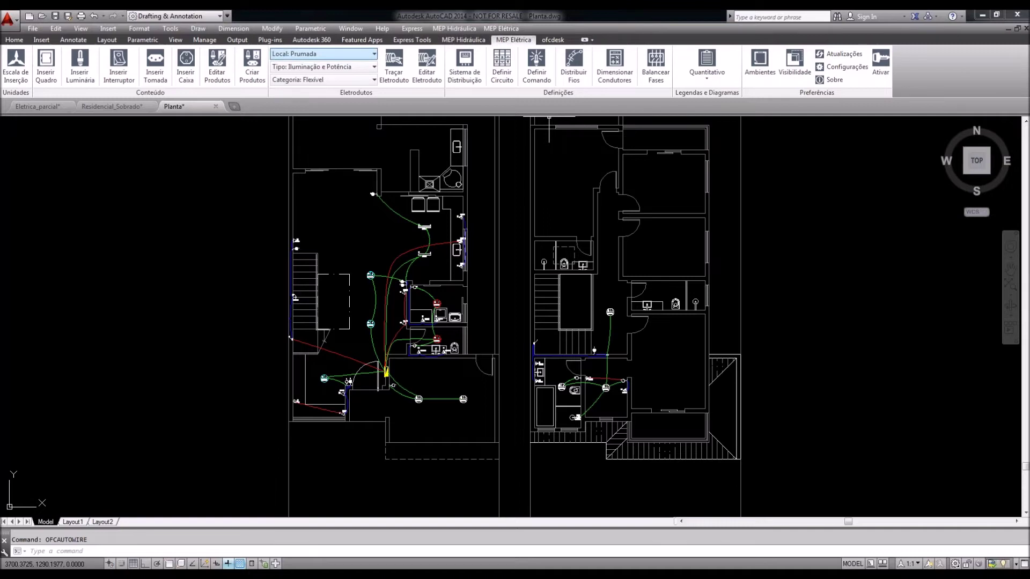
scroll(355, 387, "up", 2)
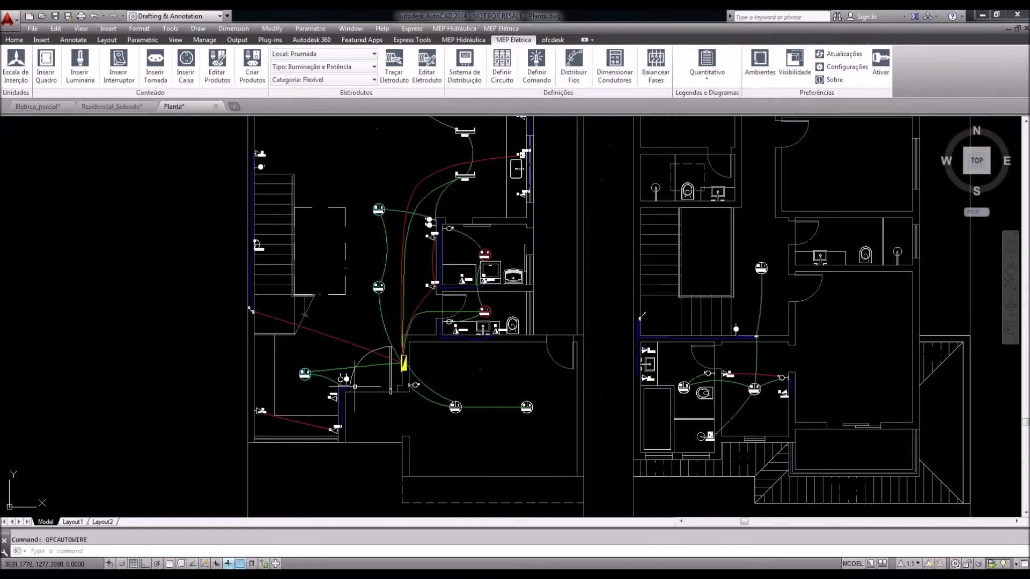
scroll(354, 386, "up", 4)
scroll(354, 386, "down", 2)
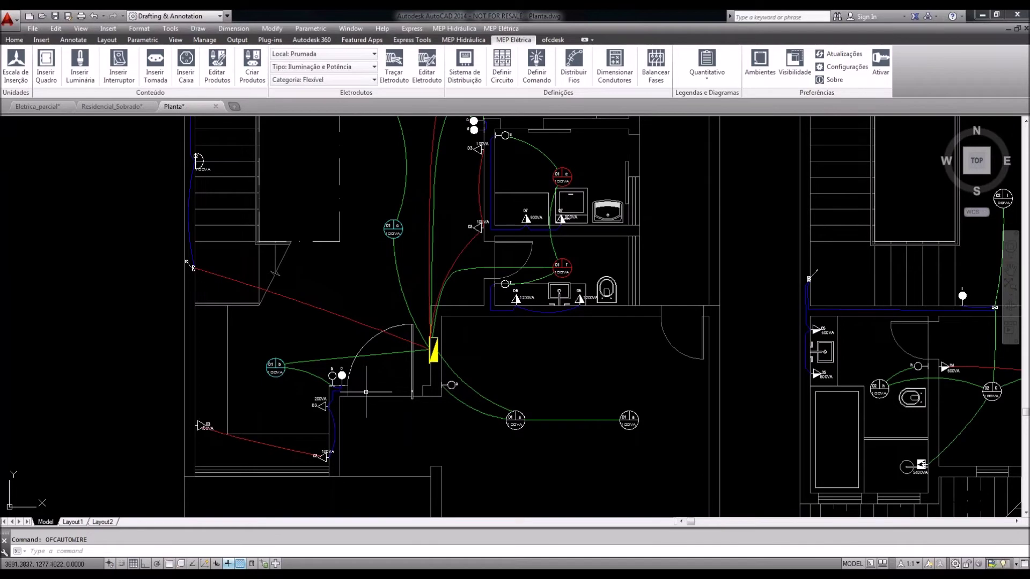
scroll(356, 387, "down", 2)
middle_click_drag(381, 391, 357, 395)
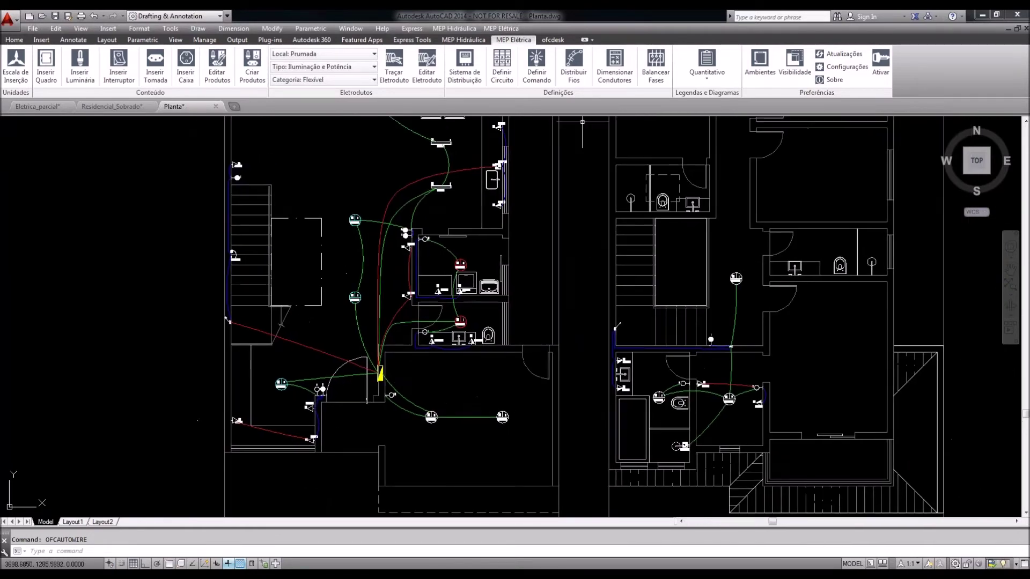
Distribute the wires automatically with one ground per circuit, Classe 1 cable, 0.6/1kv insulation, Eletroduto representation and 3/4" minimum conduit diameter, without luminaire grounds
left_click(579, 75)
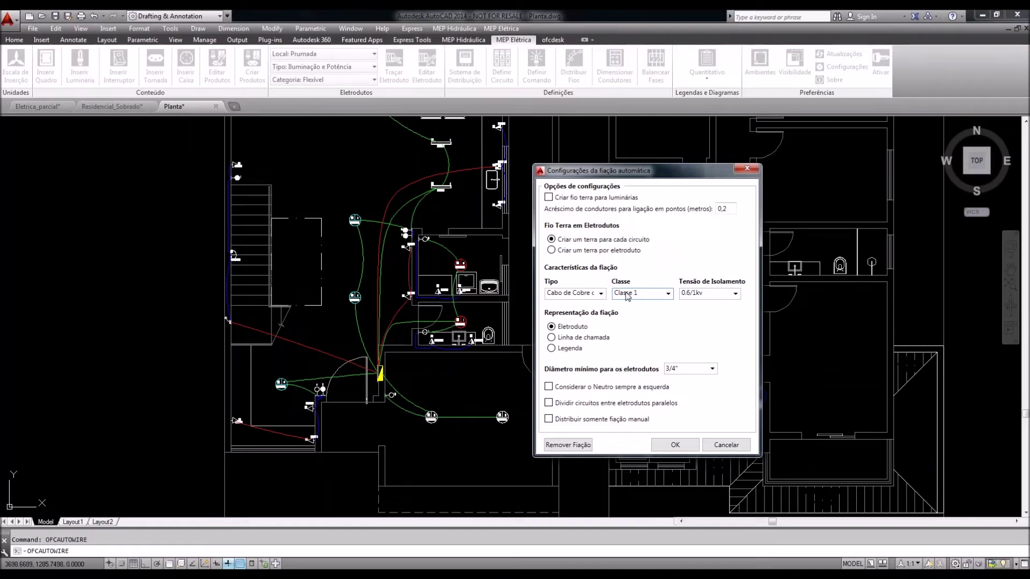
left_click(549, 197)
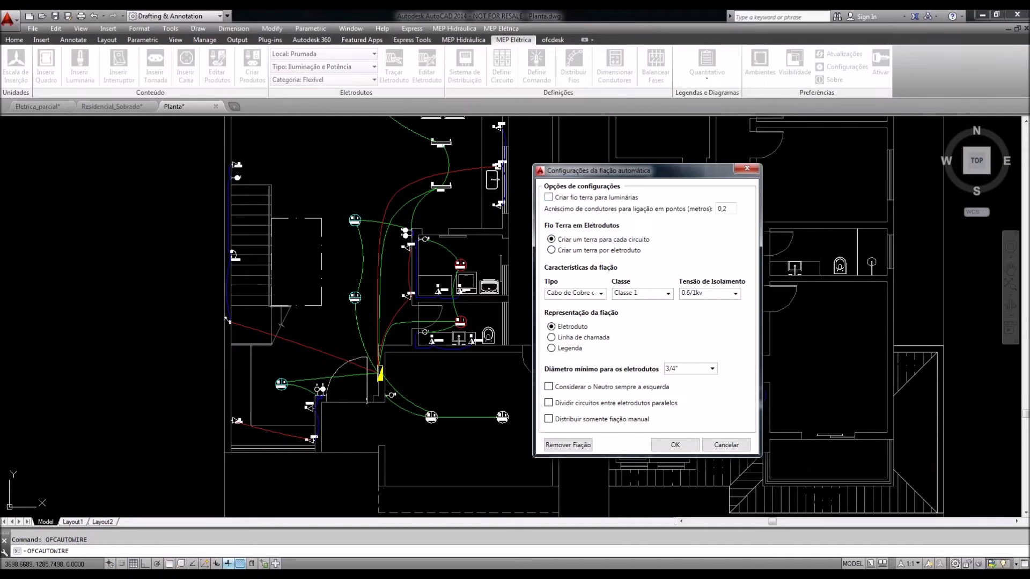
left_click(573, 198)
left_click(561, 250)
left_click(563, 240)
left_click(602, 293)
left_click(602, 294)
left_click(665, 295)
left_click(721, 295)
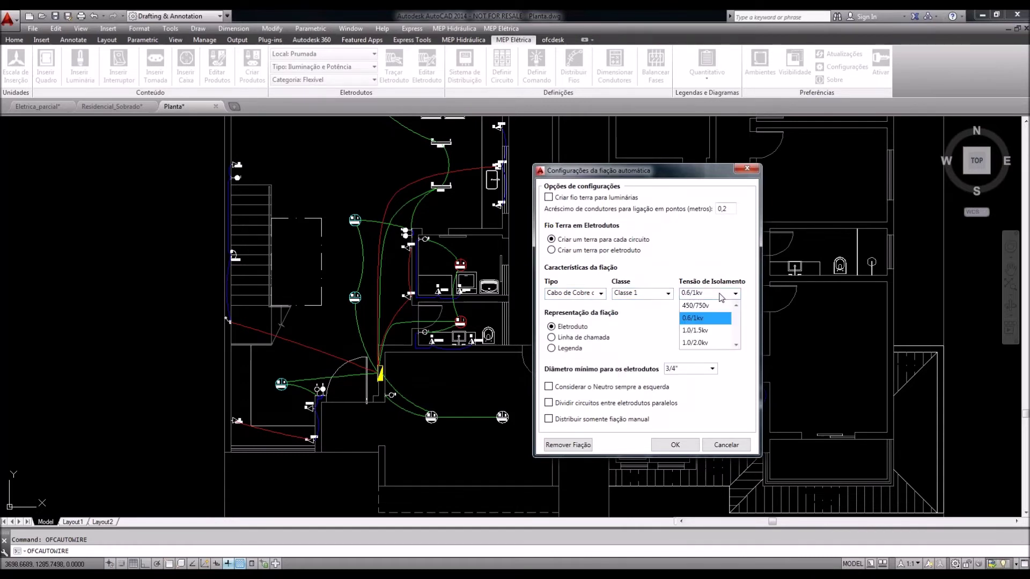
left_click(721, 295)
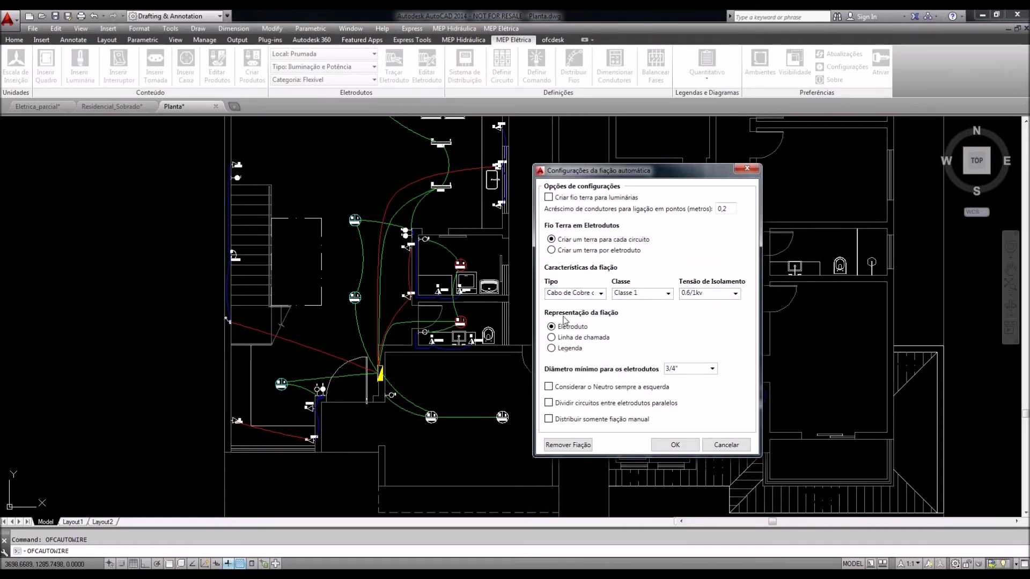
left_click(571, 348)
left_click(567, 328)
left_click(675, 446)
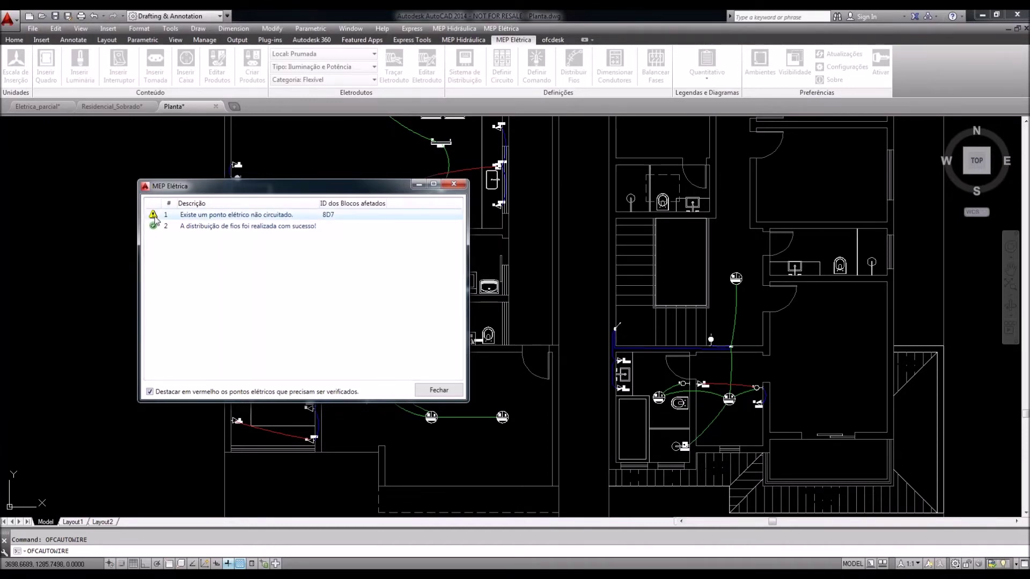
Locate the uncircuited electrical point from the wiring report and close the report
left_click(207, 216)
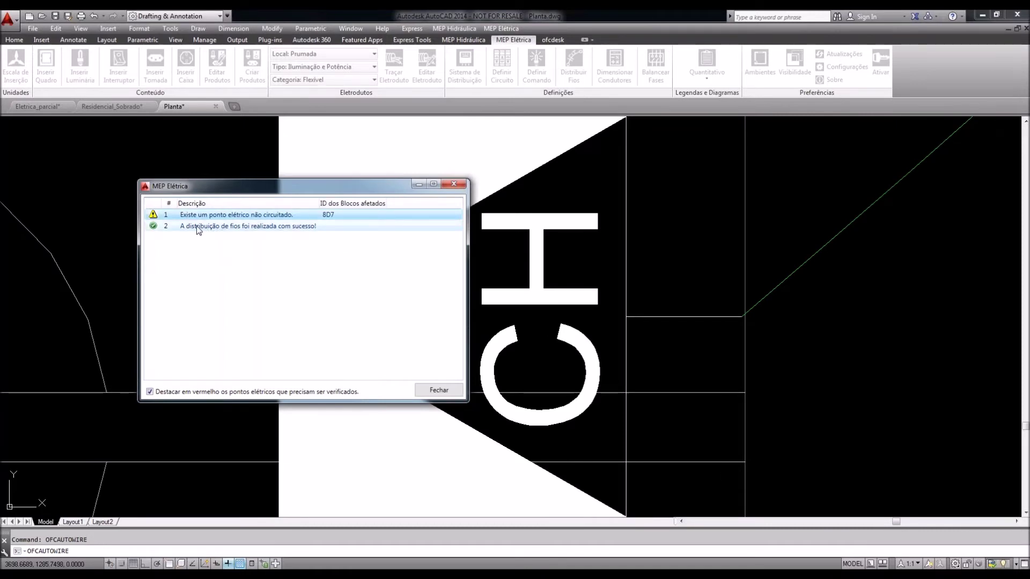
left_click(438, 392)
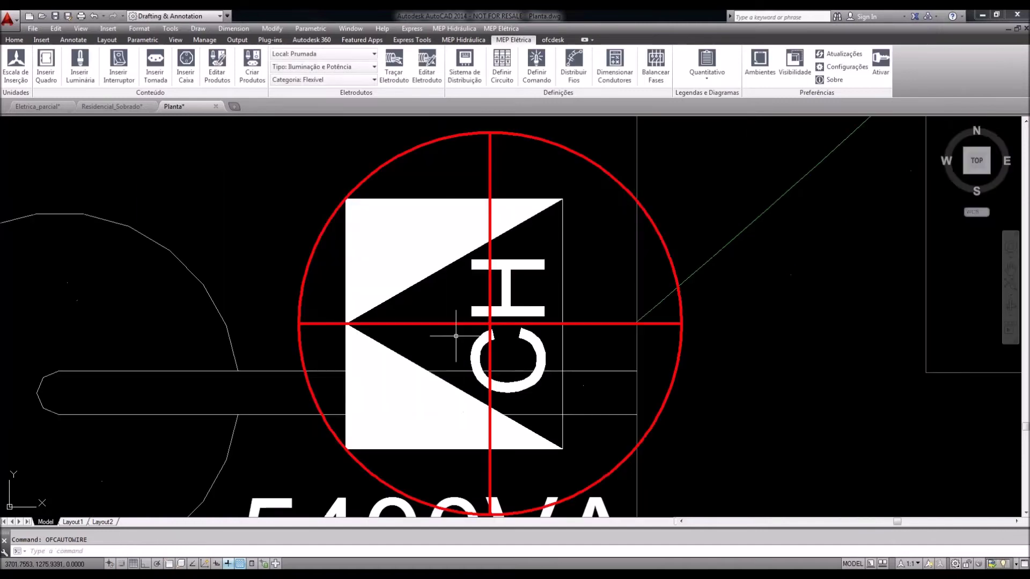
middle_click_drag(486, 334, 573, 471)
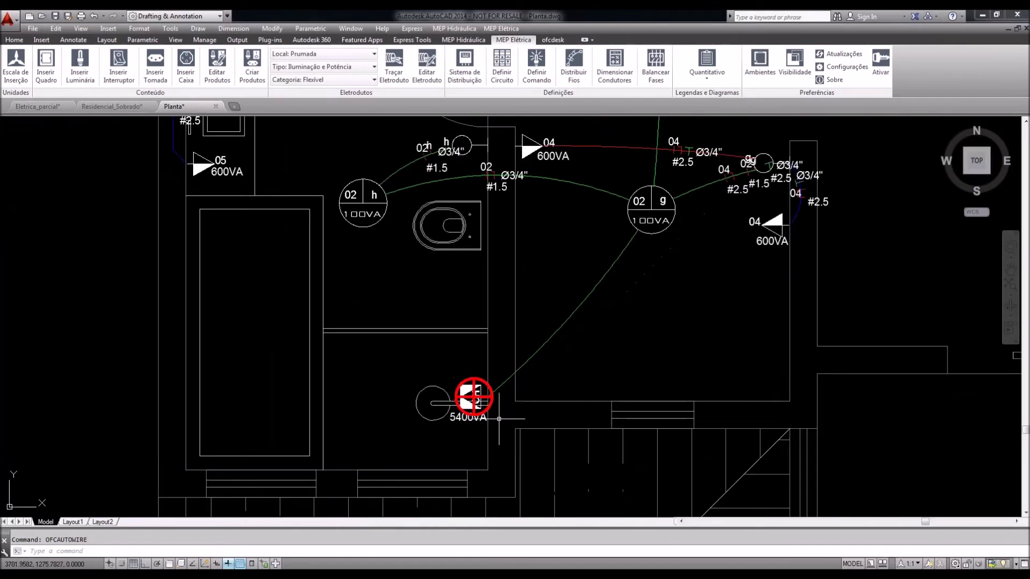
Add circuit 09 to the QDTERREO board with description CHUV, demand type Circuito Independente, Bifásico and 220 V
left_click(501, 65)
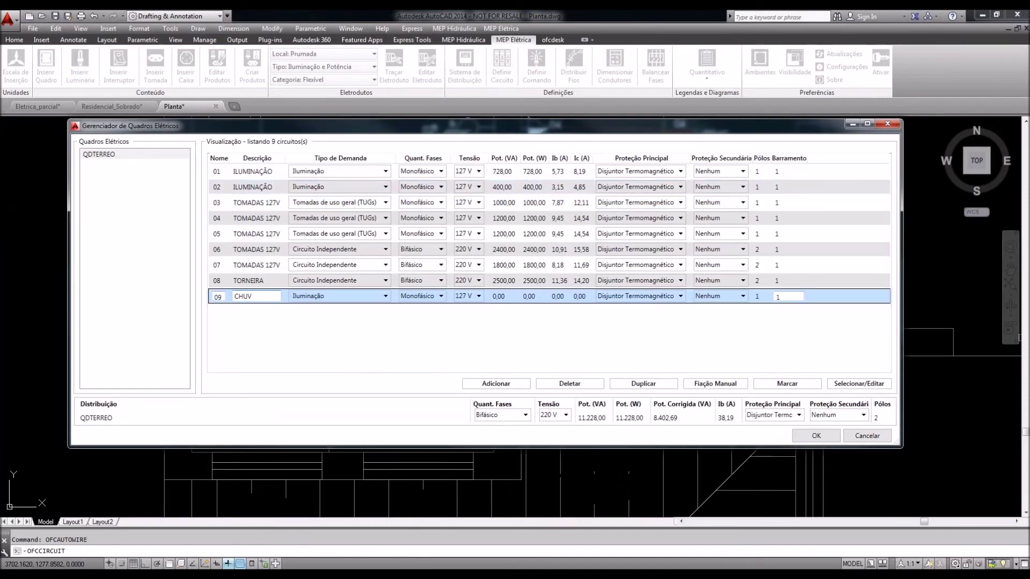
left_click(386, 296)
left_click(385, 296)
left_click(376, 333)
left_click(418, 297)
left_click(419, 297)
left_click(416, 316)
left_click(476, 298)
left_click(476, 298)
left_click(465, 316)
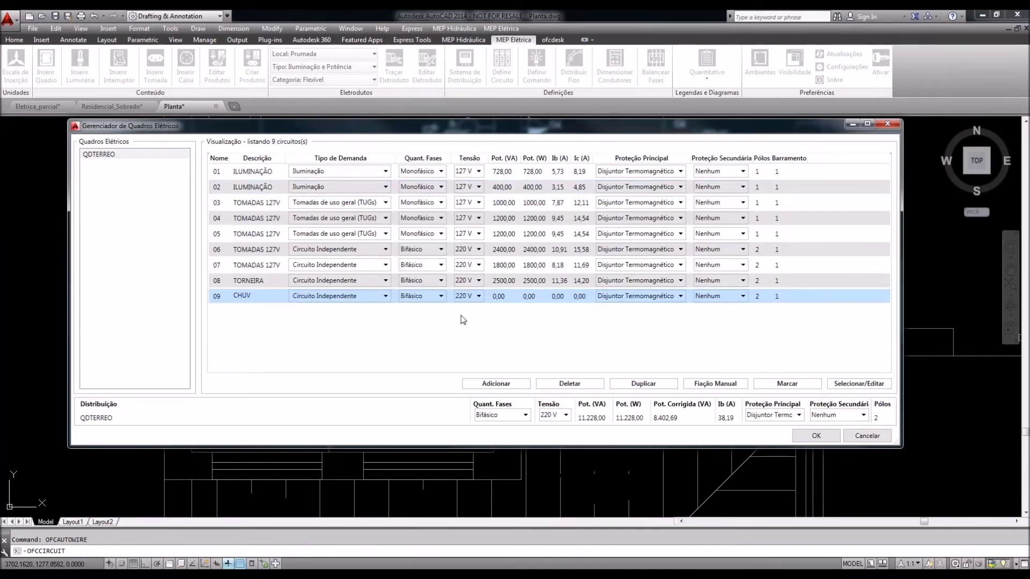
Add the upper-floor bathroom's 5400VA shower point to circuit 09 and accept the board's circuits
left_click(871, 387)
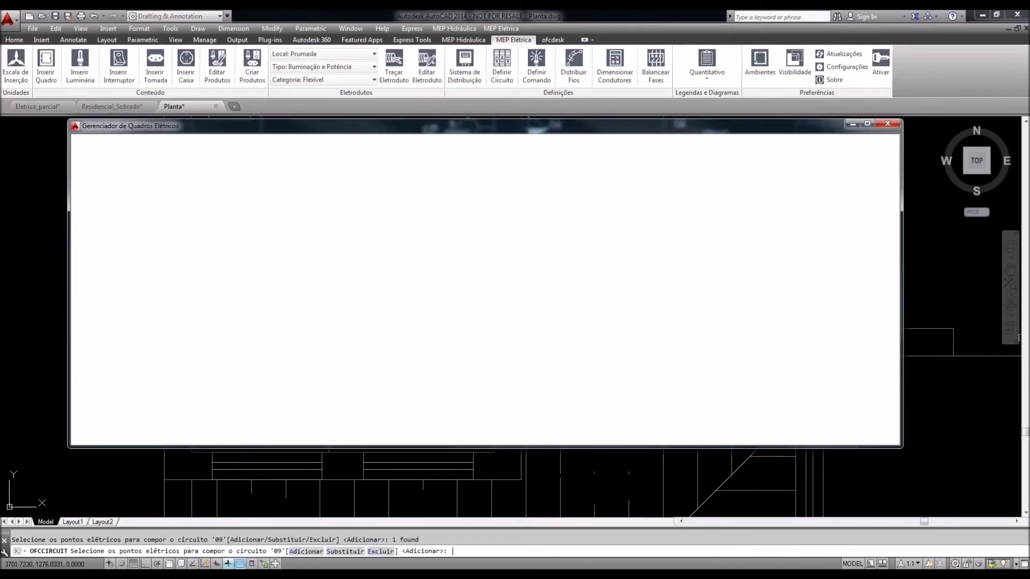
key("Return")
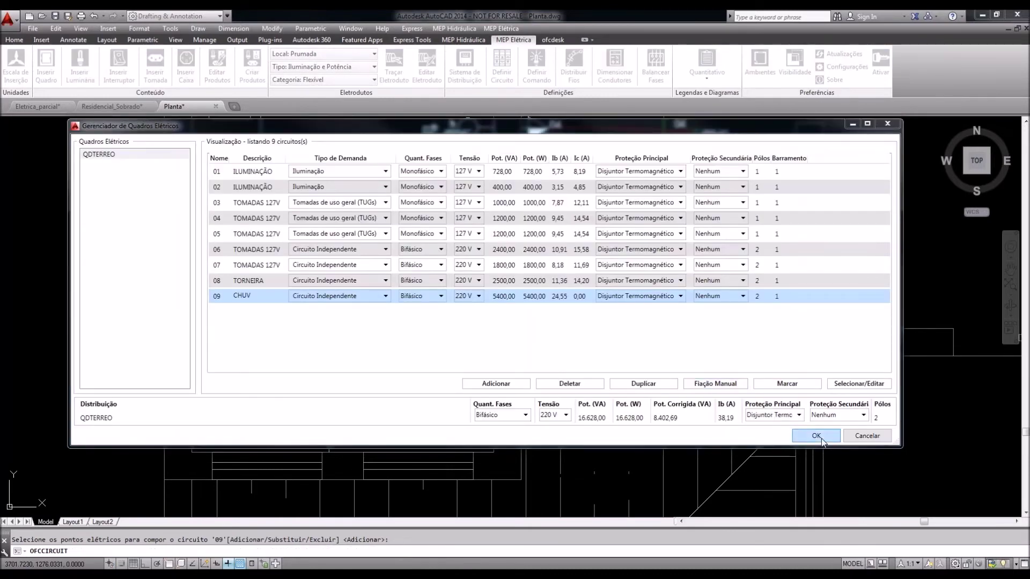
left_click(816, 435)
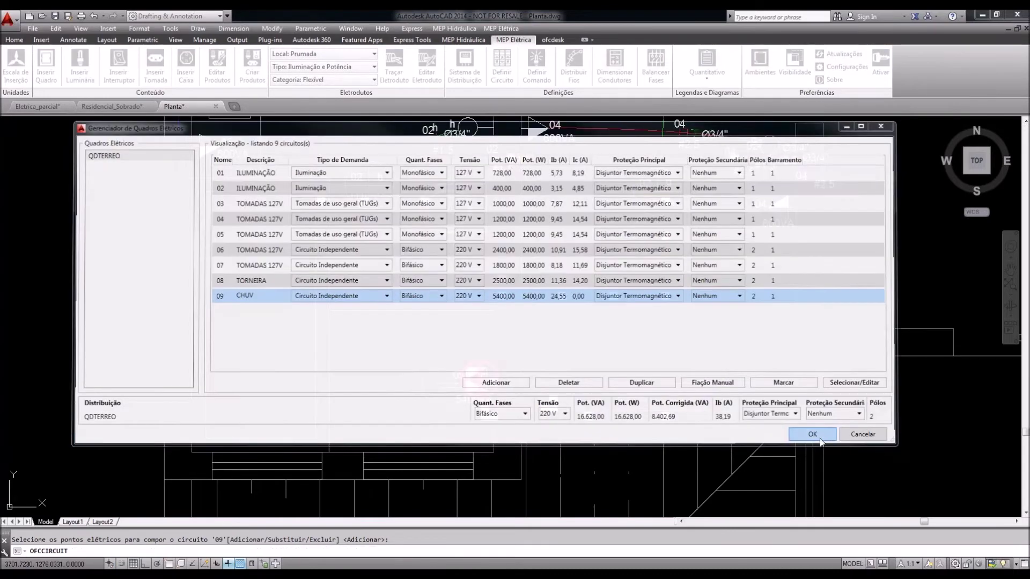
Run the automatic wire distribution again with the same configuration
left_click(574, 67)
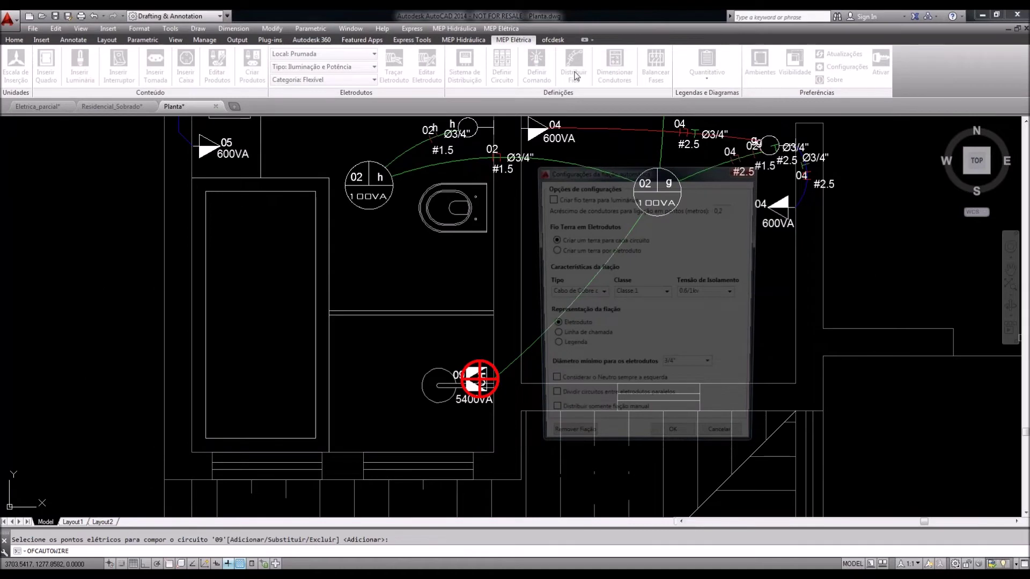
left_click(675, 445)
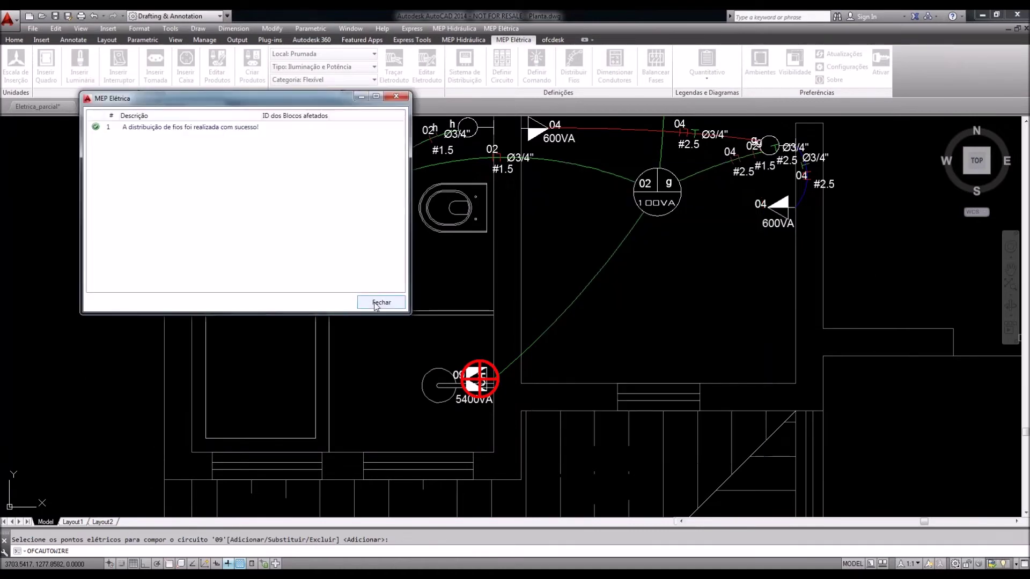
Close the distribution report and examine the wire annotations on the shower's circuit 09 conduit and the conduits leaving the distribution board
left_click(376, 304)
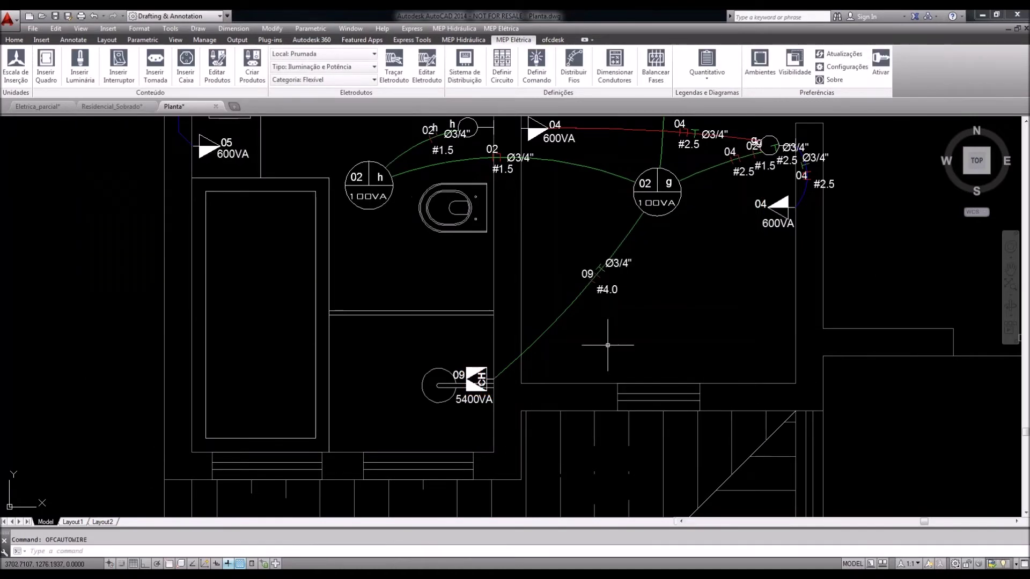
middle_click_drag(607, 345, 610, 350)
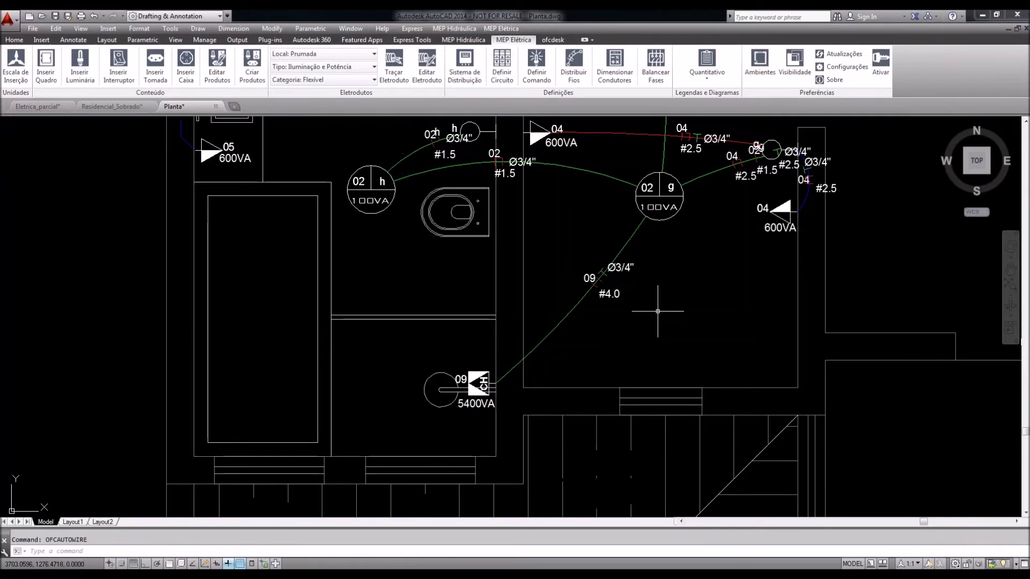
scroll(675, 339, "down", 4)
middle_click_drag(674, 339, 959, 415)
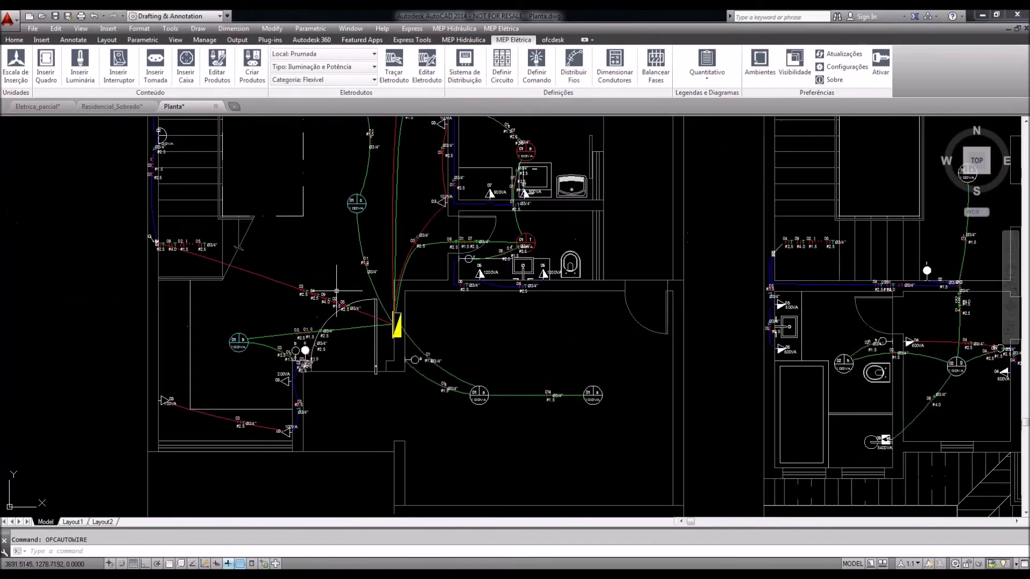
scroll(336, 296, "up", 4)
scroll(336, 296, "down", 2)
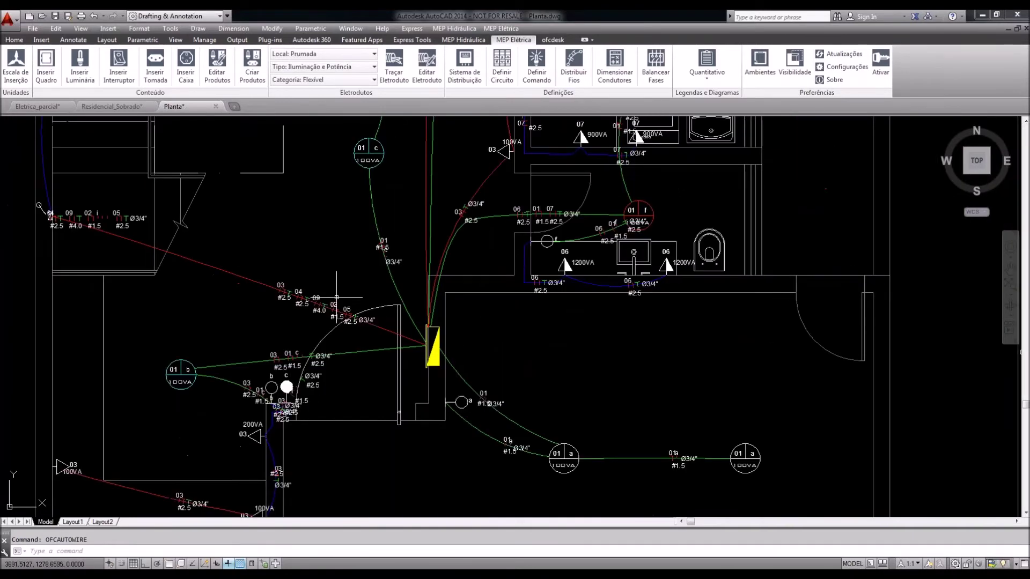
scroll(281, 372, "down", 3)
scroll(281, 371, "up", 2)
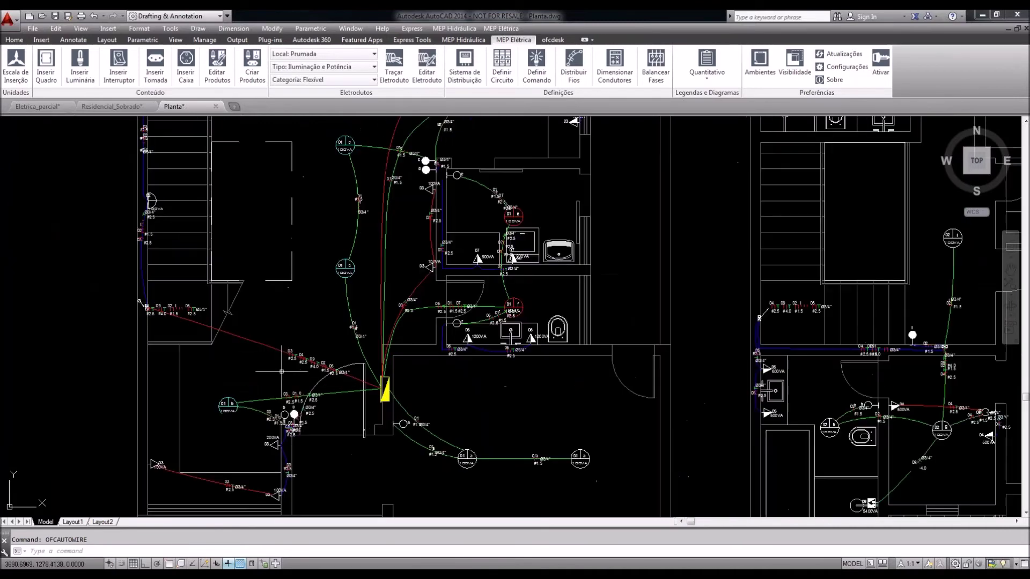
scroll(299, 368, "up", 2)
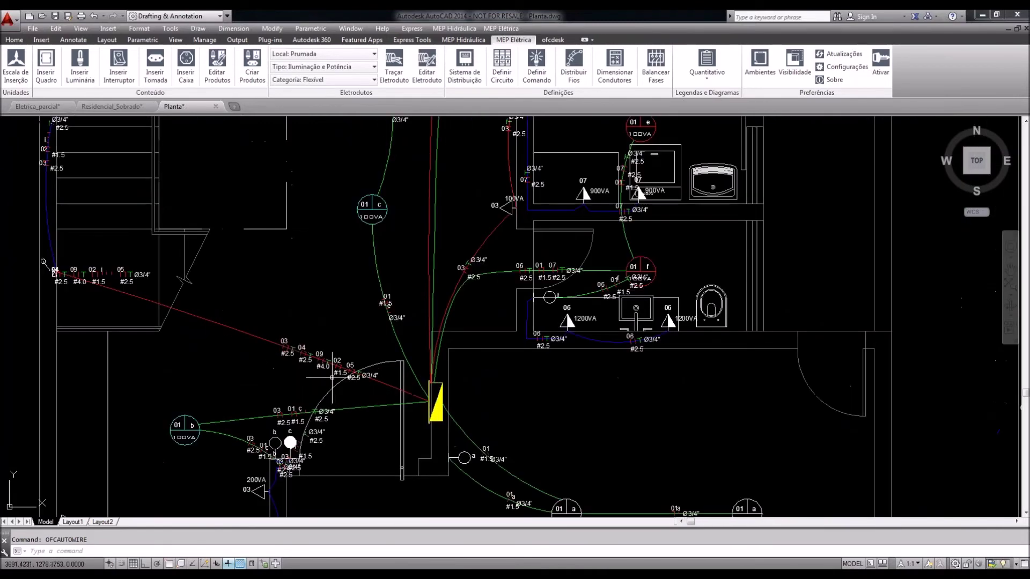
middle_click_drag(333, 377, 339, 368)
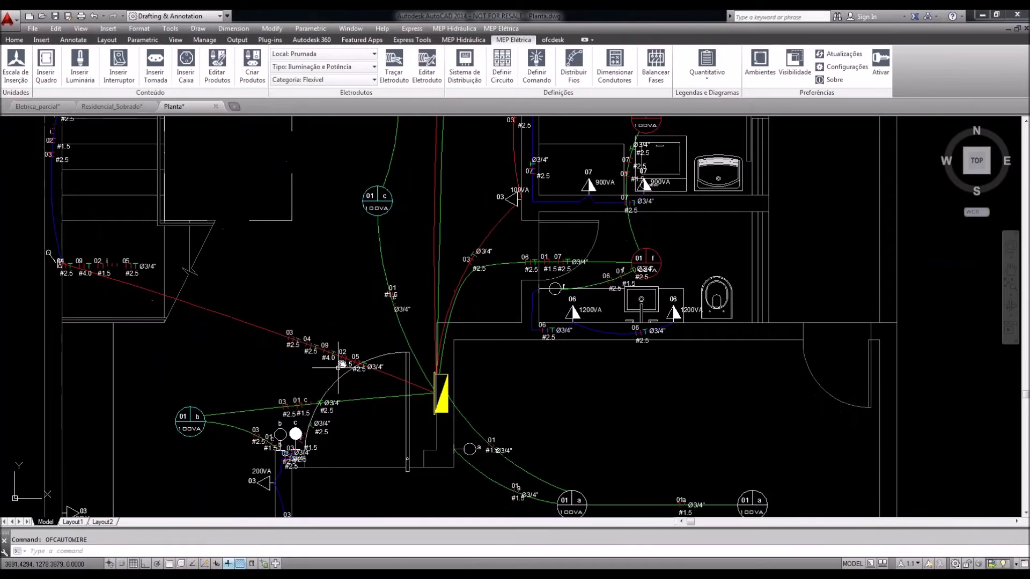
scroll(338, 368, "up", 4)
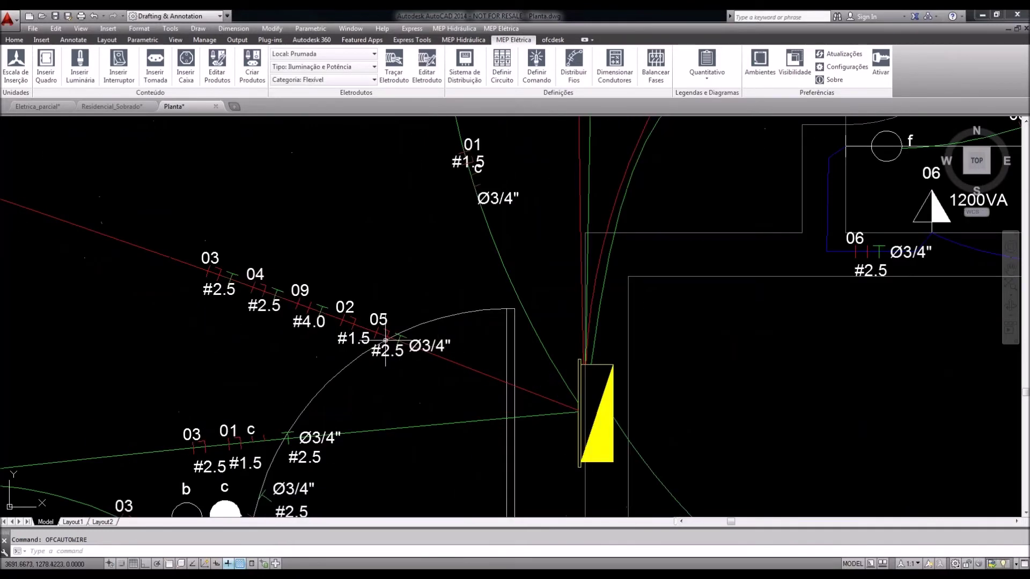
middle_click_drag(449, 292, 445, 362)
mouse_move(350, 507)
middle_mouse_down()
mouse_move(396, 335)
mouse_move(405, 336)
middle_mouse_up()
scroll(272, 363, "up", 1)
scroll(272, 363, "down", 1)
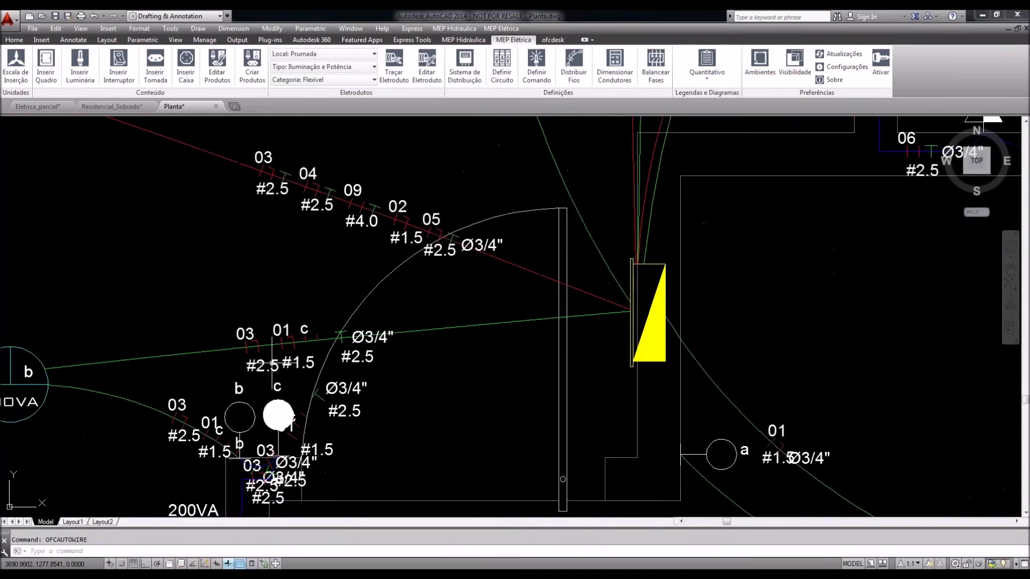
scroll(272, 363, "down", 1)
middle_click_drag(479, 340, 461, 331)
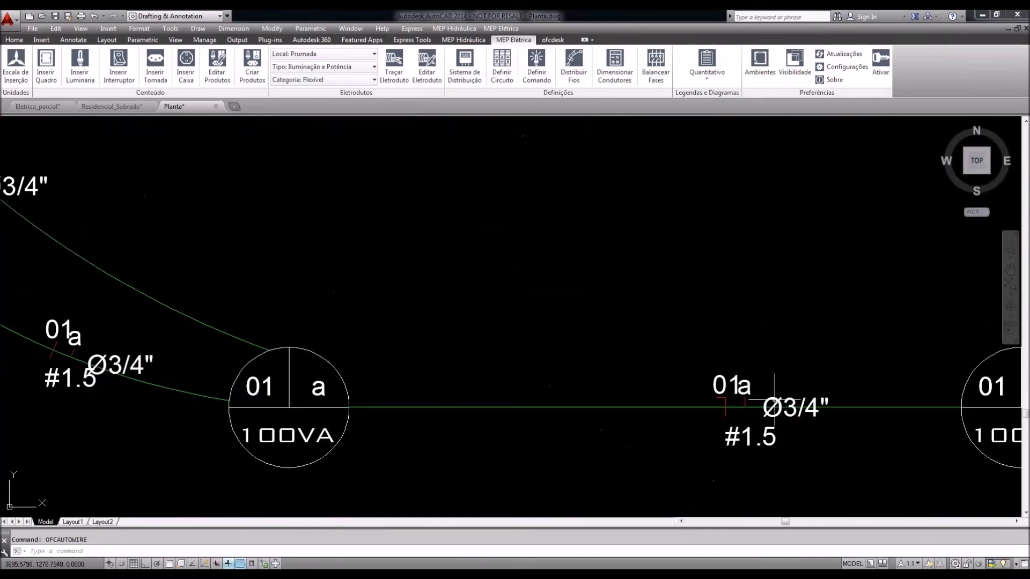
Move the Ø3/4" label on the conduit between the two circuit 01 "a" lights above the line, clear of the wire marks
left_click(775, 398)
left_click(763, 407)
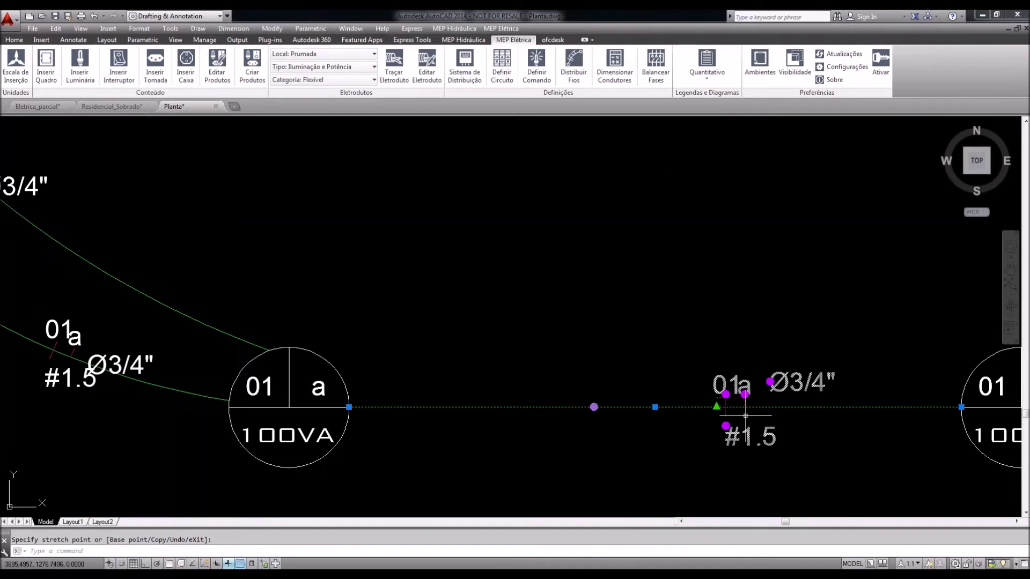
key("Escape")
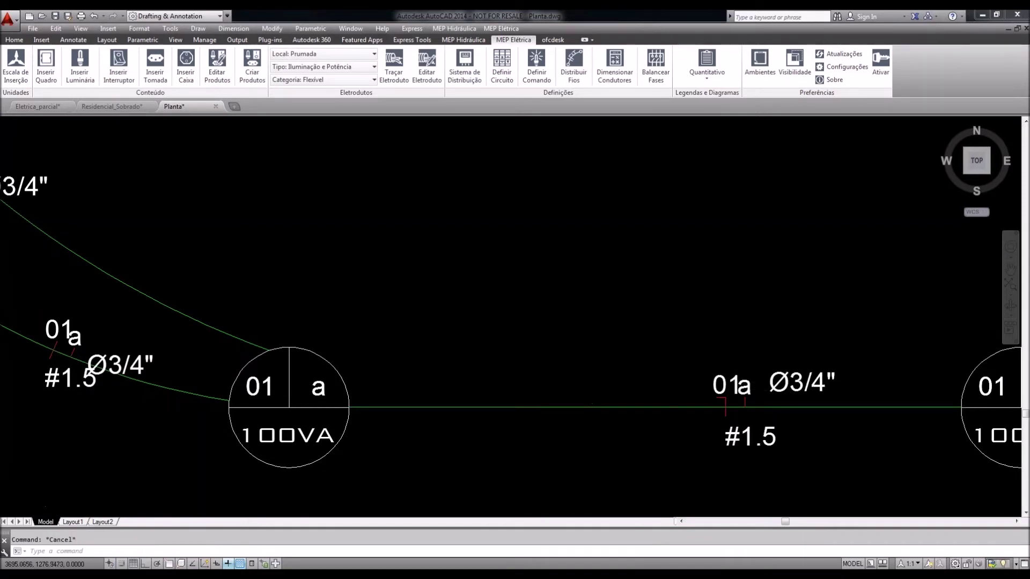
Reshape the conduit between switch e and the circuit 01 "e" light into a flatter curve, carrying its wire annotations along
scroll(596, 347, "down", 2)
scroll(597, 347, "down", 2)
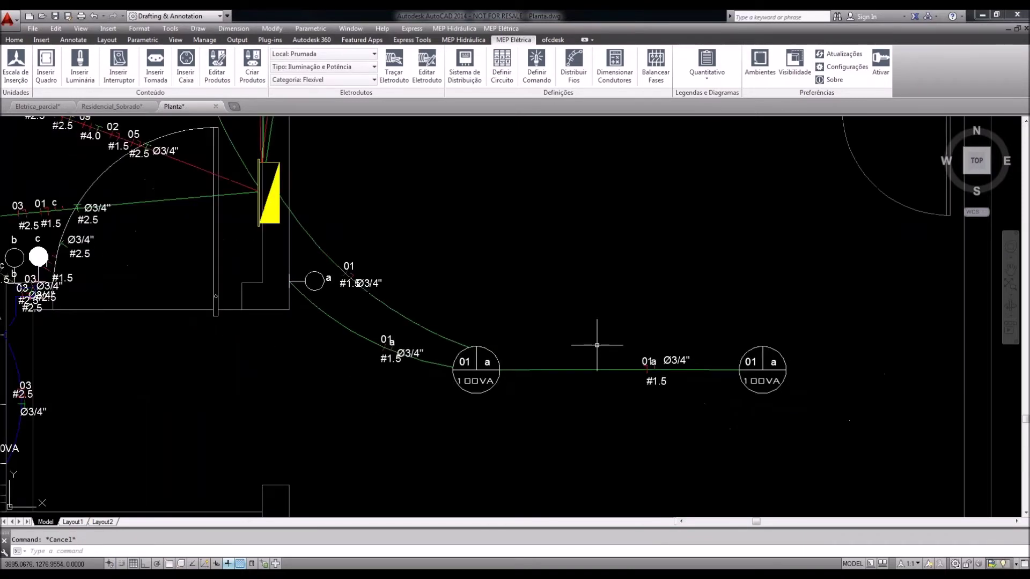
scroll(597, 345, "down", 2)
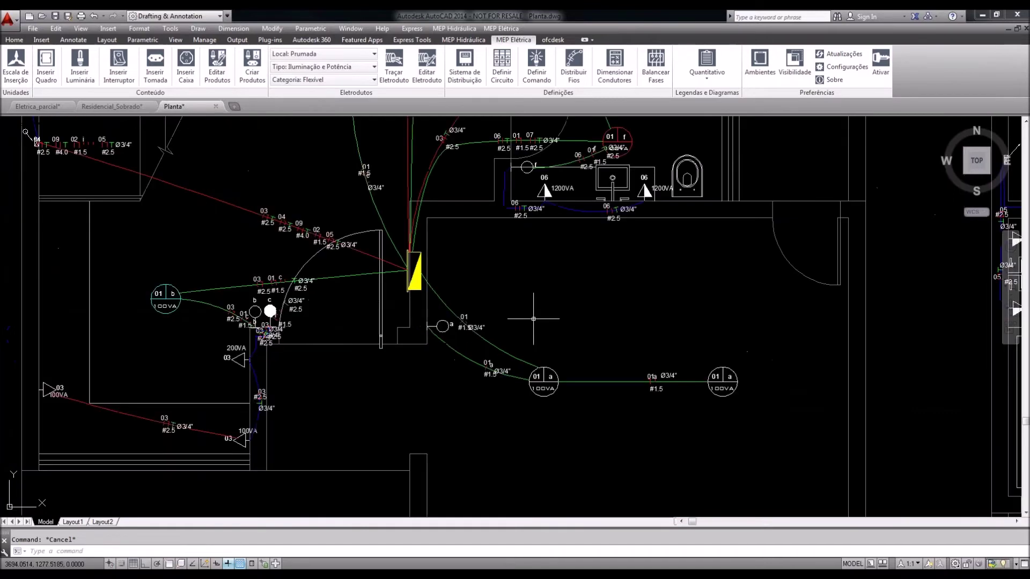
middle_click_drag(534, 318, 547, 434)
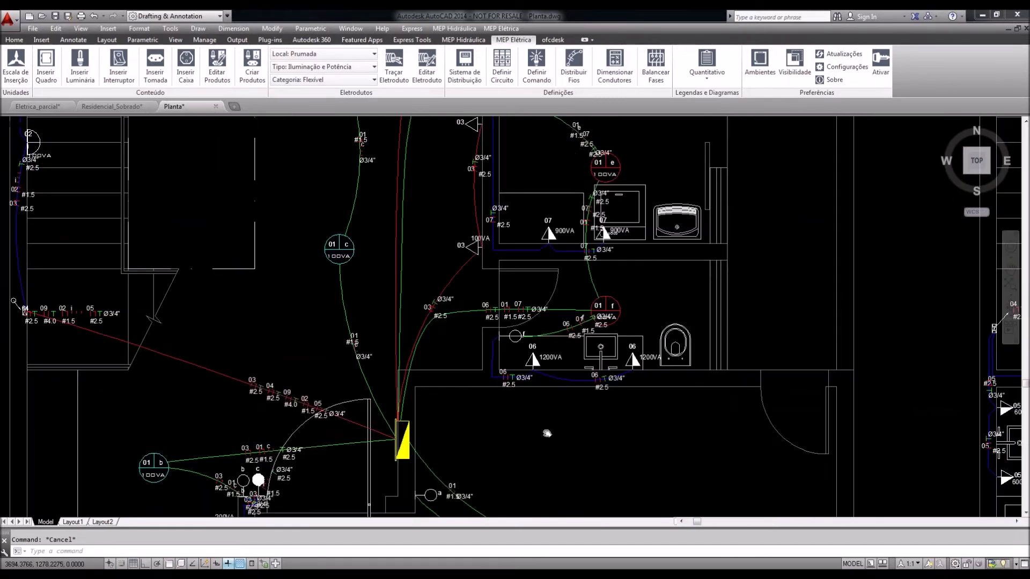
middle_click_drag(547, 433, 448, 490)
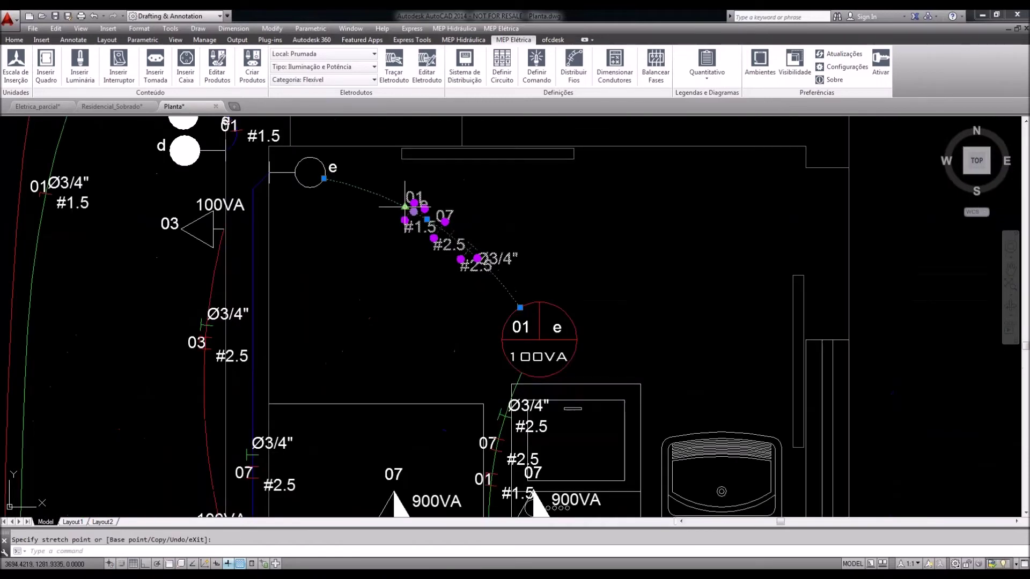
left_click(404, 207)
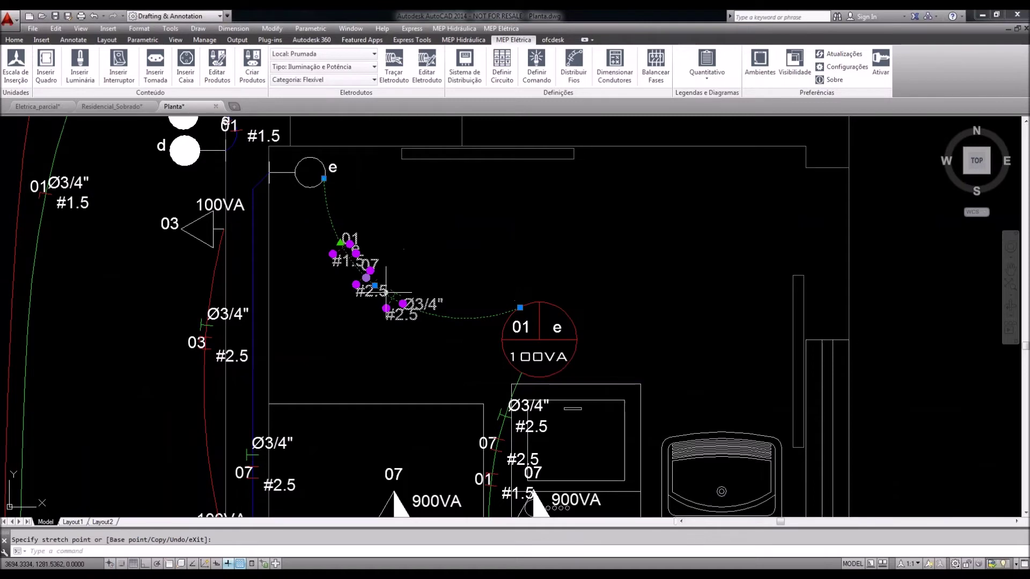
left_click(374, 286)
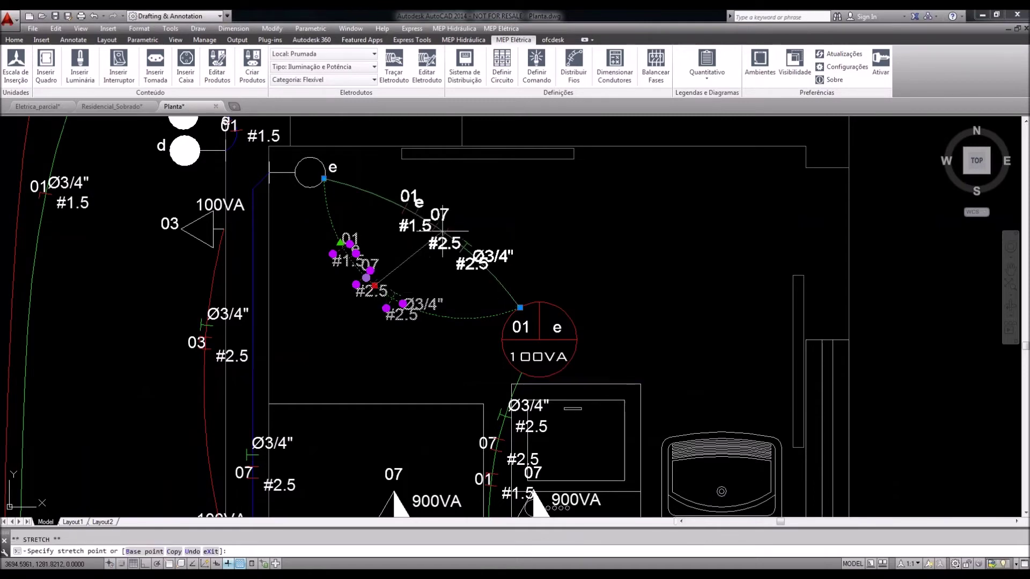
key("Escape")
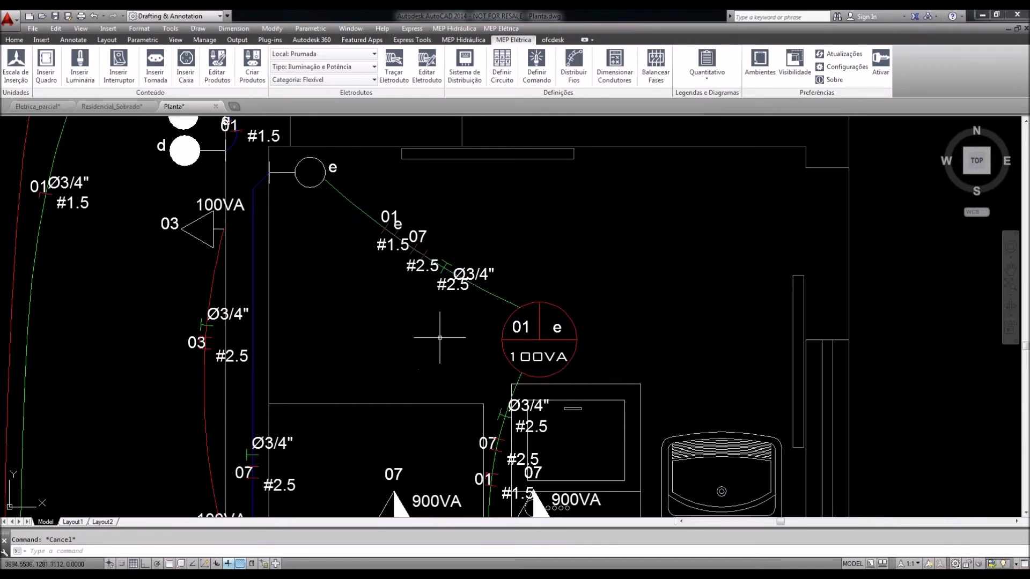
Create a new text style named Fiação with a text height of 0.035
left_click(137, 29)
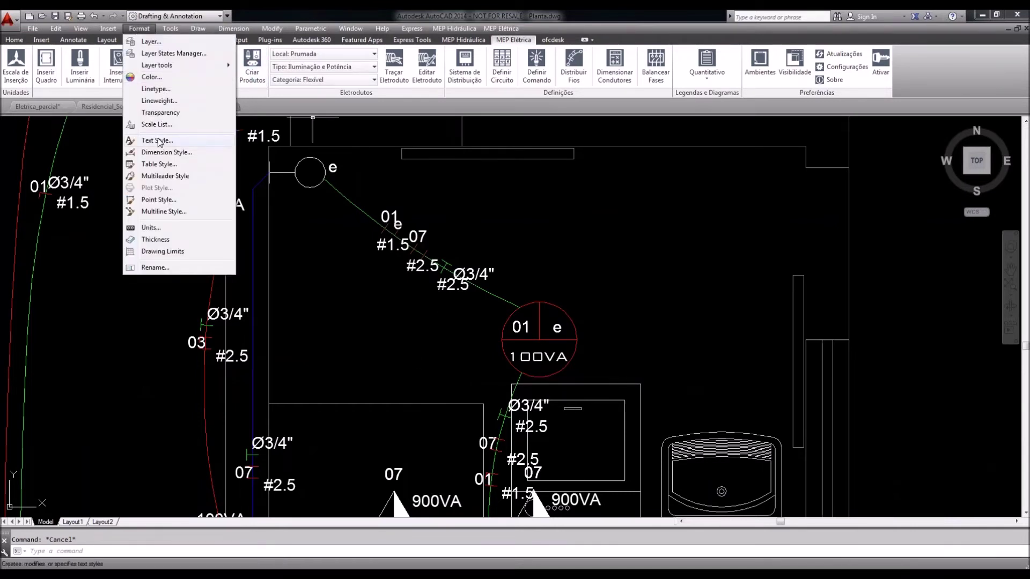
left_click(157, 141)
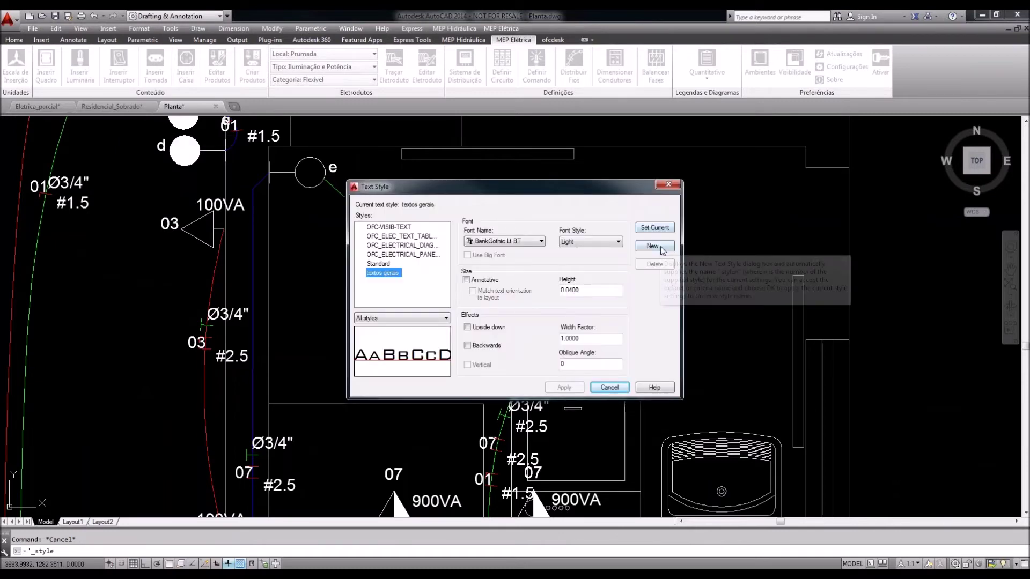
left_click(654, 245)
type("fIACAO")
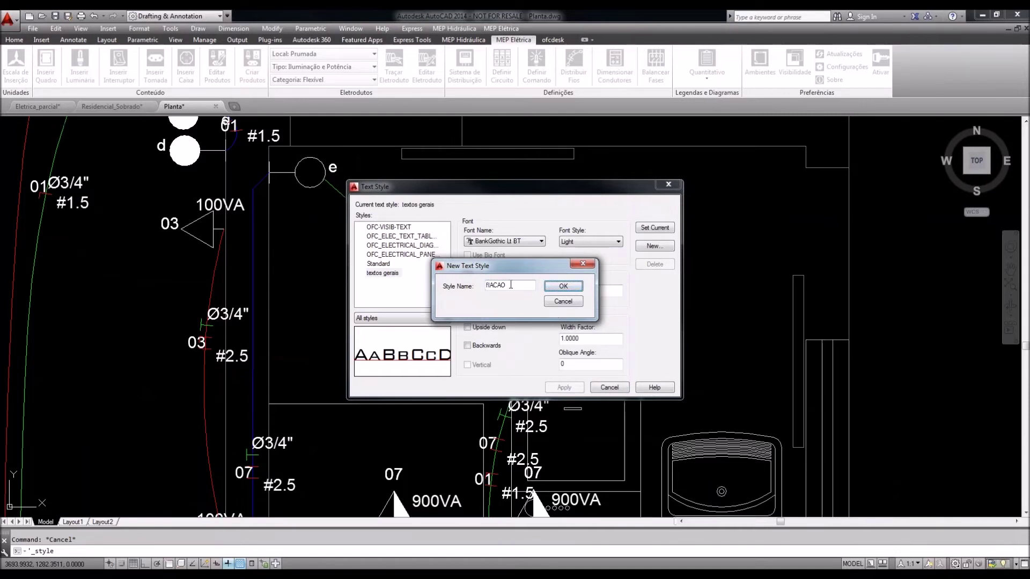
left_click_drag(511, 285, 433, 288)
type("Fiação")
left_click(563, 286)
left_click_drag(580, 290, 569, 291)
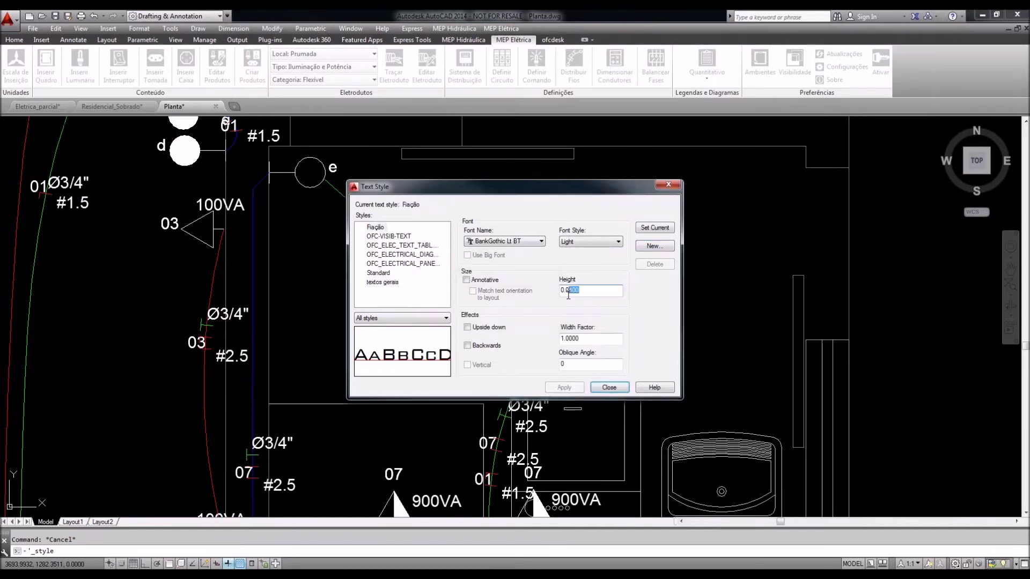
type("35")
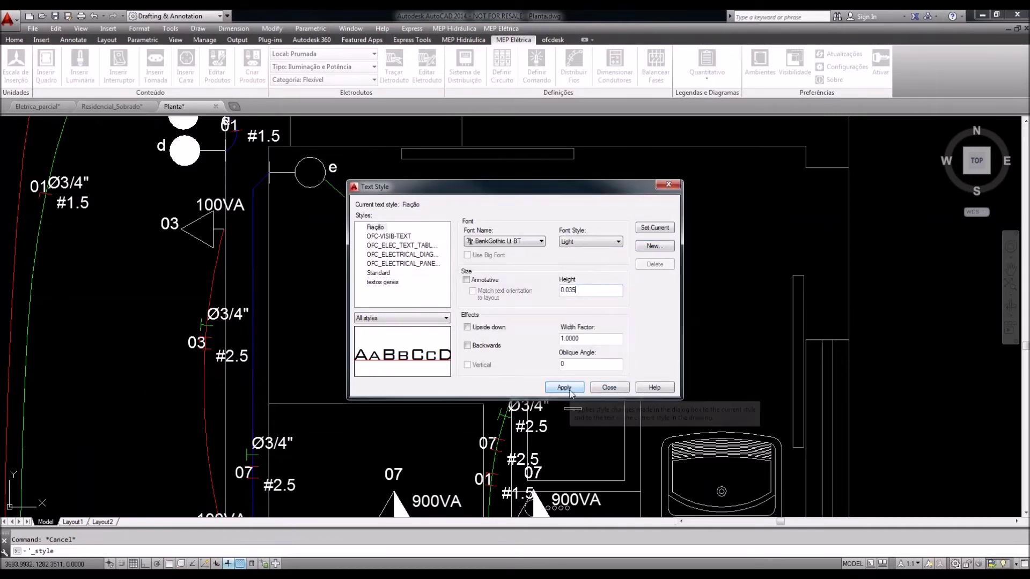
Set the Fiação text style's font to Arial, apply the change and close the text style settings
left_click(541, 241)
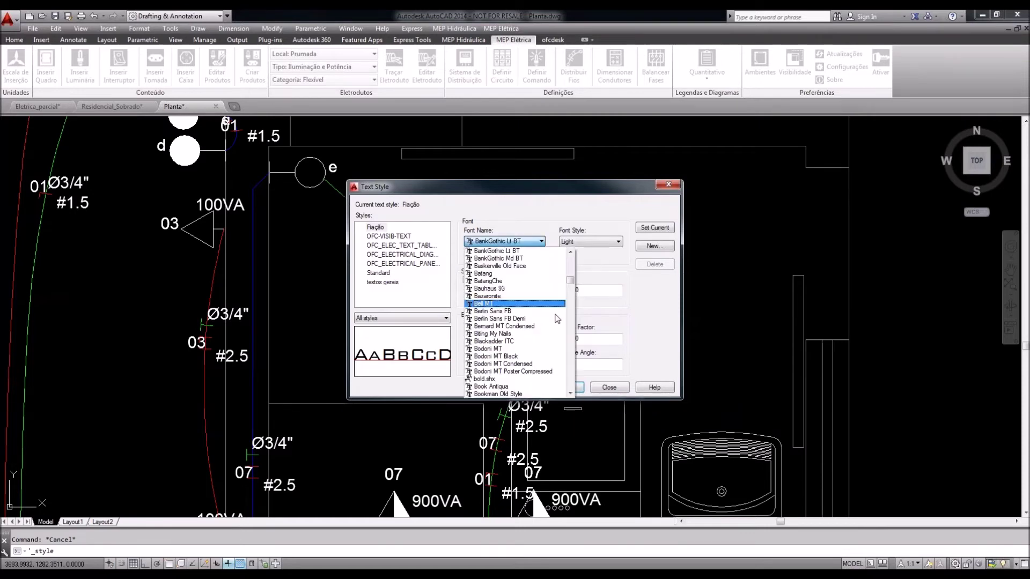
left_click_drag(570, 280, 574, 260)
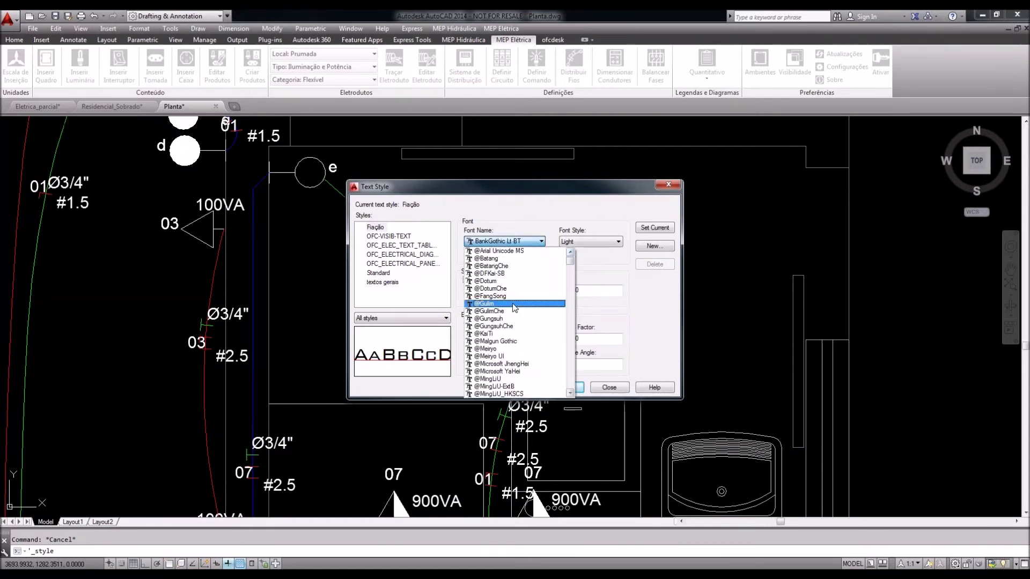
scroll(514, 307, "down", 7)
scroll(513, 302, "down", 6)
left_click(512, 333)
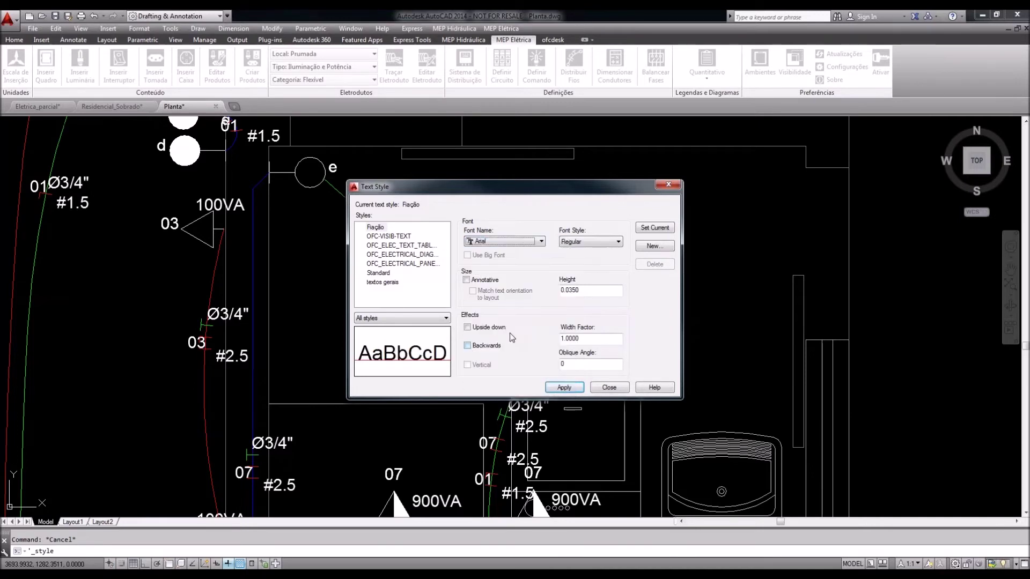
left_click(564, 388)
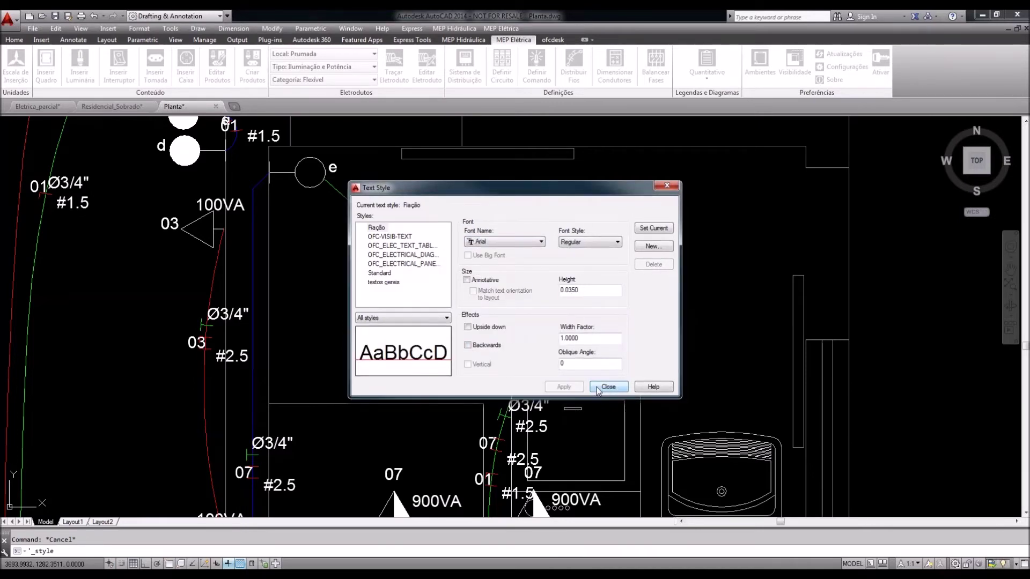
left_click(608, 387)
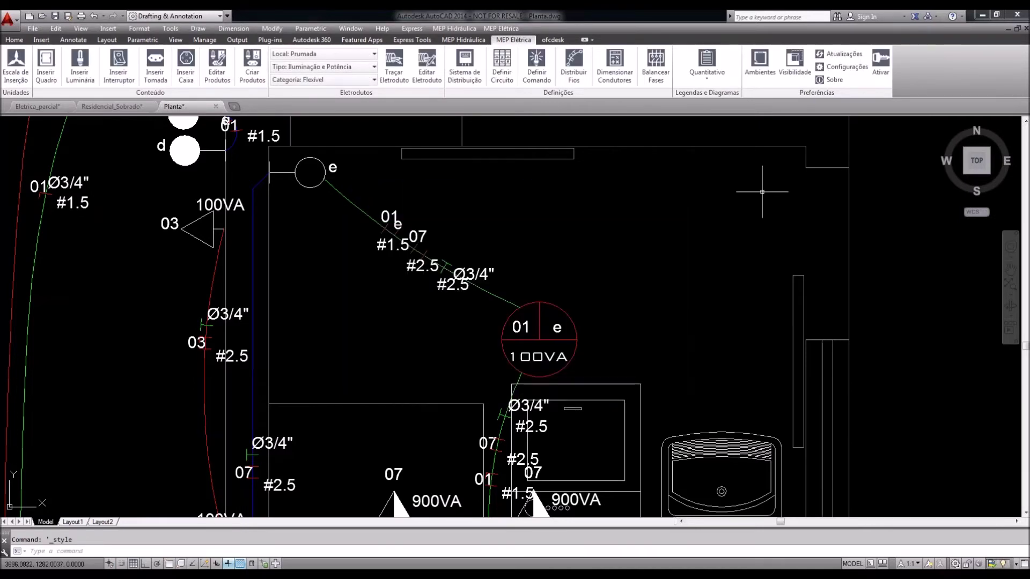
Assign the Fiação text style to the MEP - Elétrica visibility items from Fase through Linha de chamada and check the plan
left_click(800, 79)
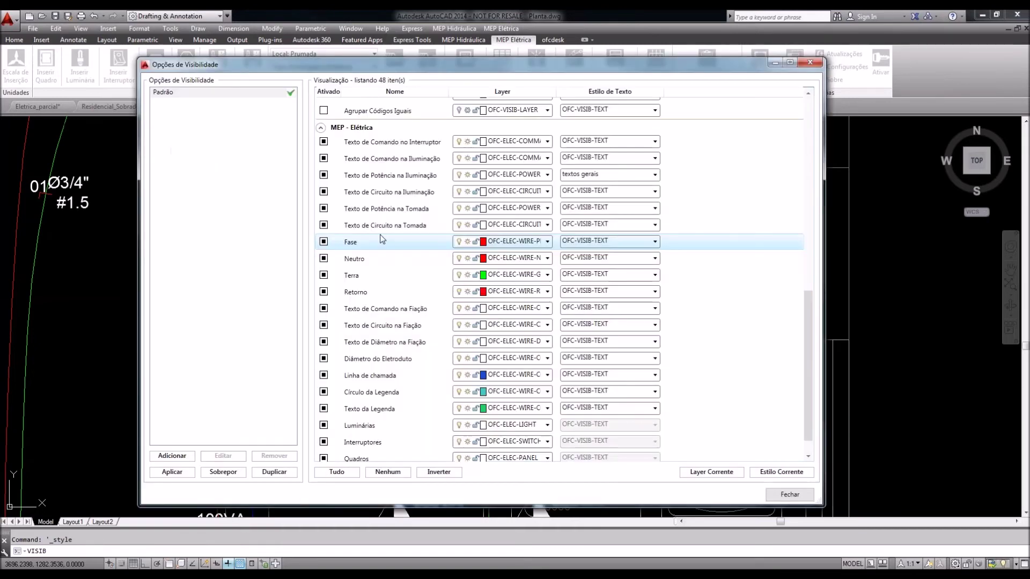
left_click(382, 239)
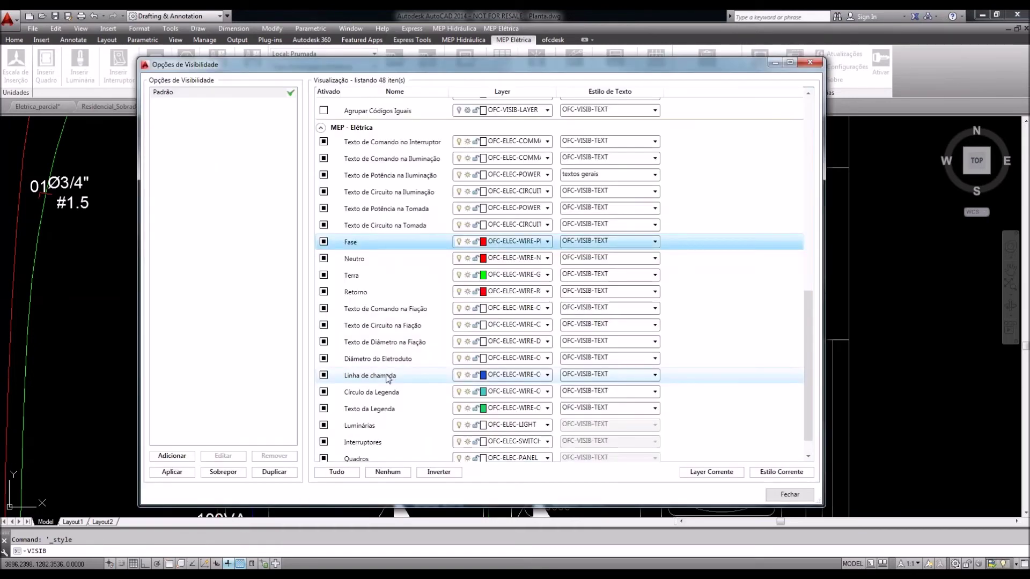
left_click(416, 389, "shift")
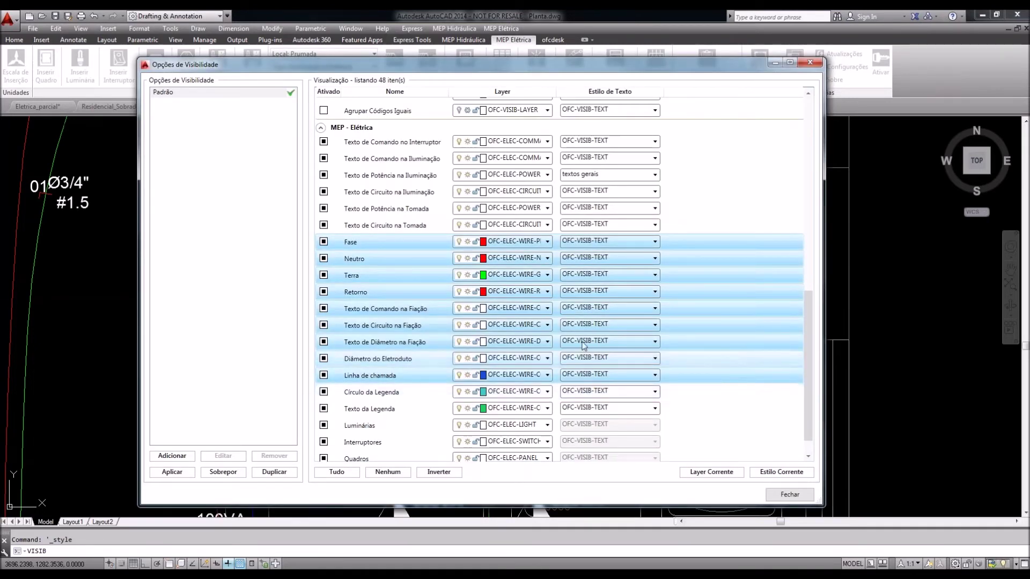
left_click(645, 244)
left_click(587, 300)
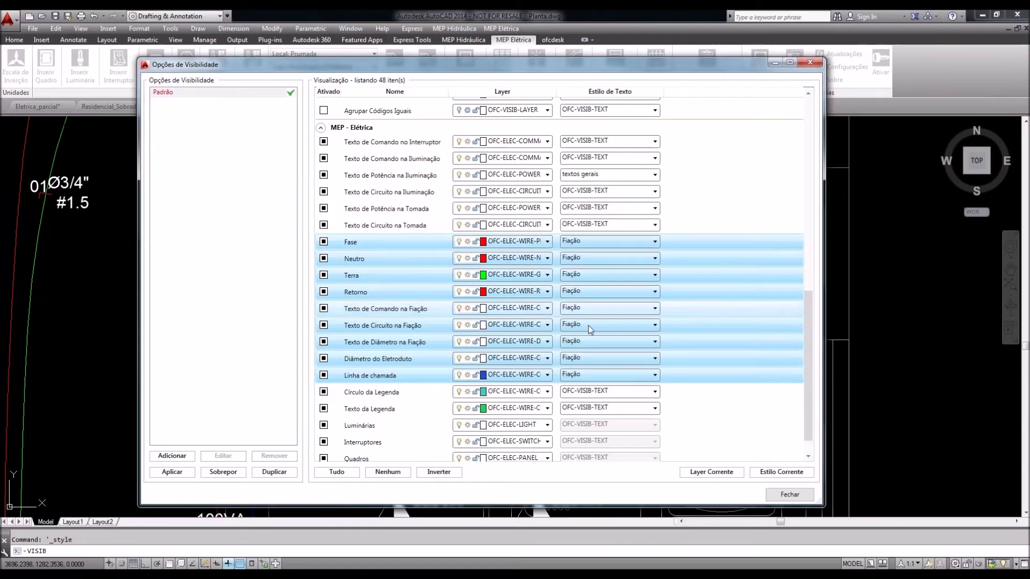
left_click(789, 495)
scroll(441, 343, "down", 8)
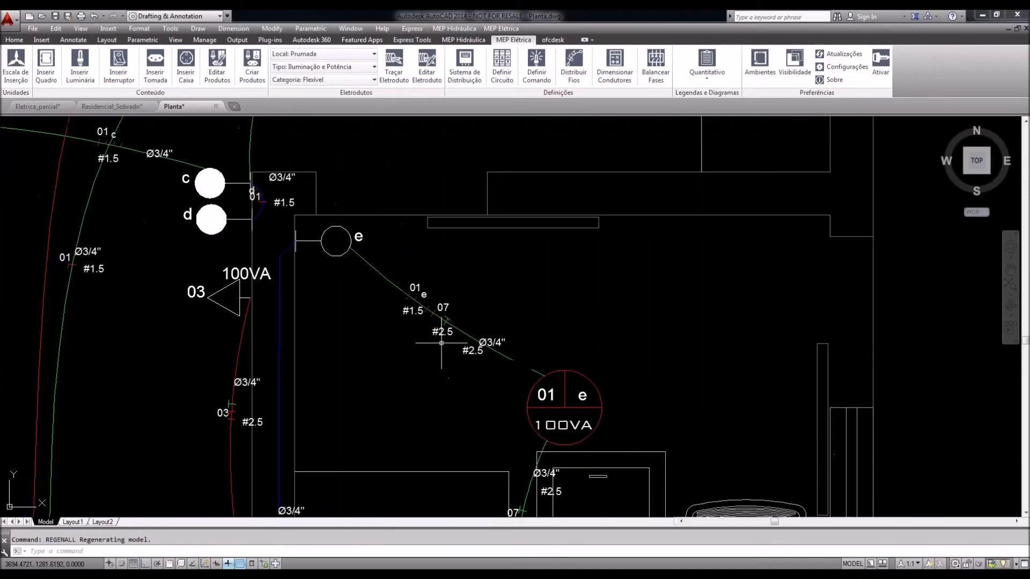
scroll(805, 386, "up", 6)
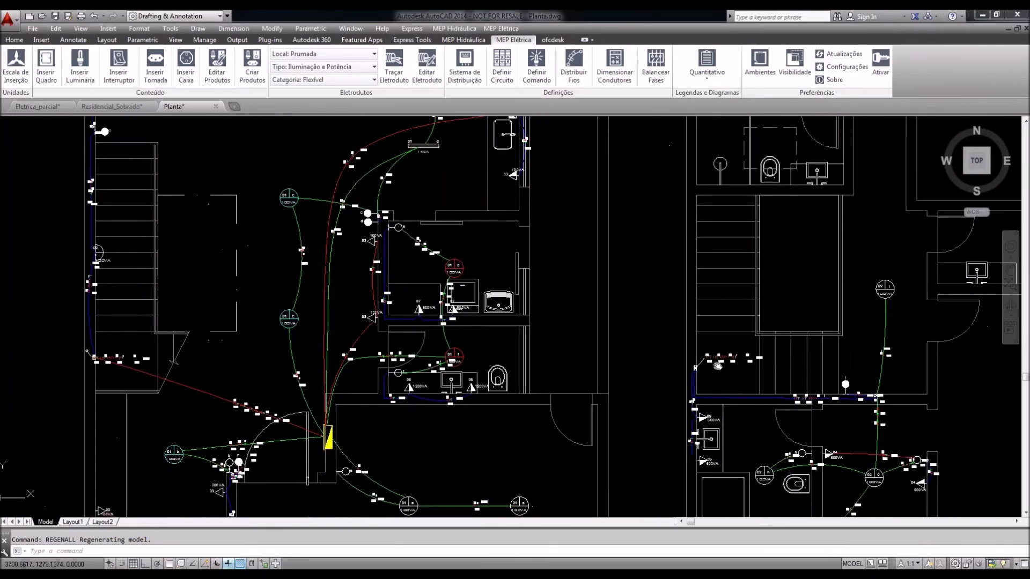
Examine the circuit numbers, wire gauges and conduit diameters along the upper-floor conduits near the stairs and bathroom
scroll(437, 305, "down", 2)
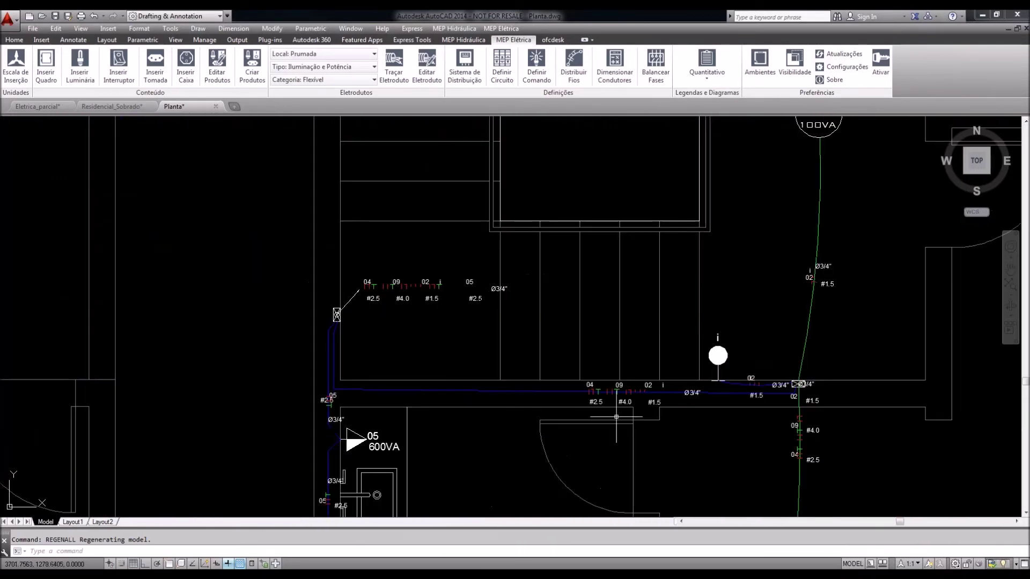
middle_click_drag(617, 417, 484, 184)
scroll(637, 157, "down", 2)
middle_click_drag(637, 157, 647, 217)
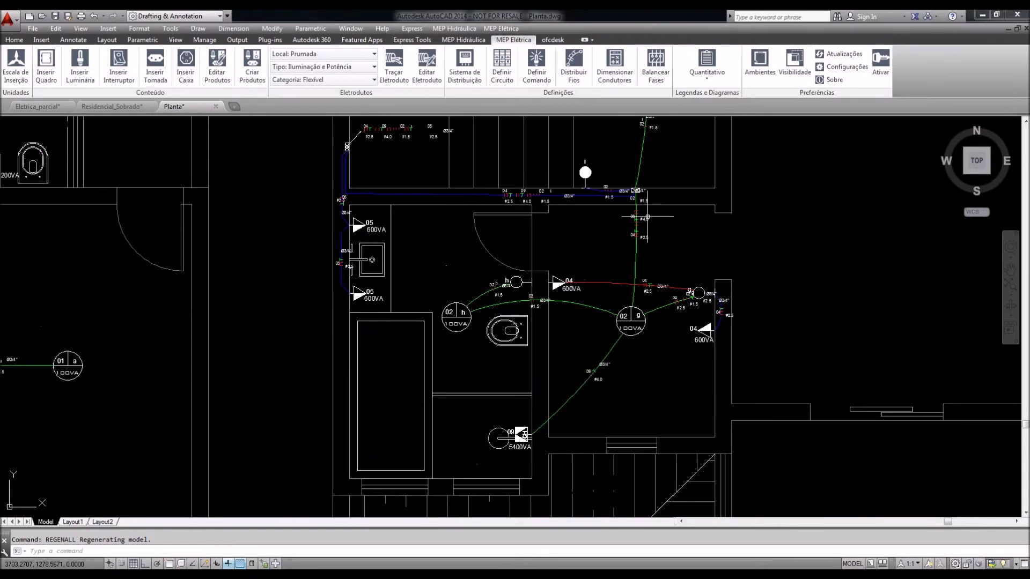
scroll(647, 217, "up", 2)
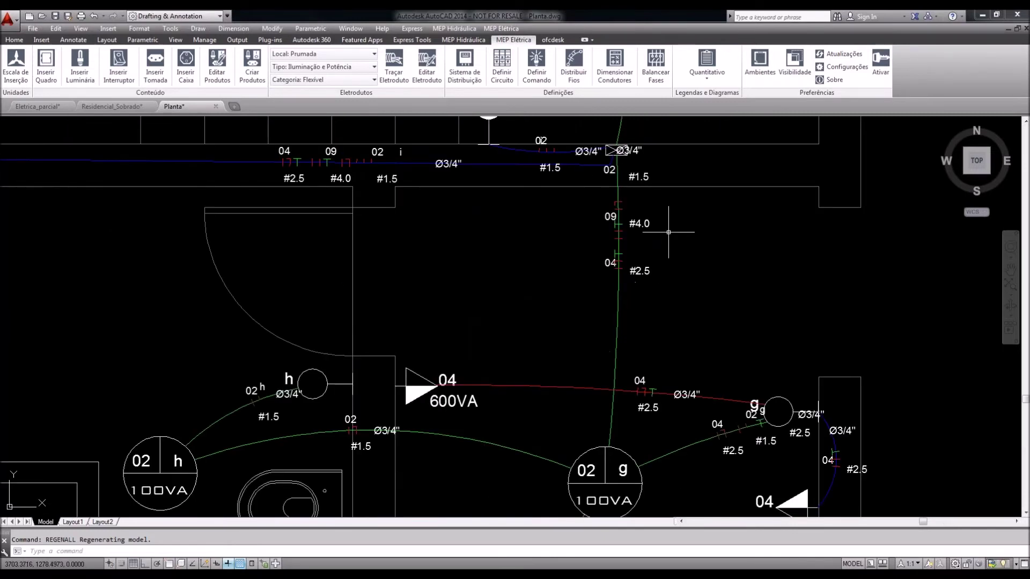
middle_click_drag(668, 232, 680, 278)
scroll(333, 196, "up", 3)
left_click(522, 296)
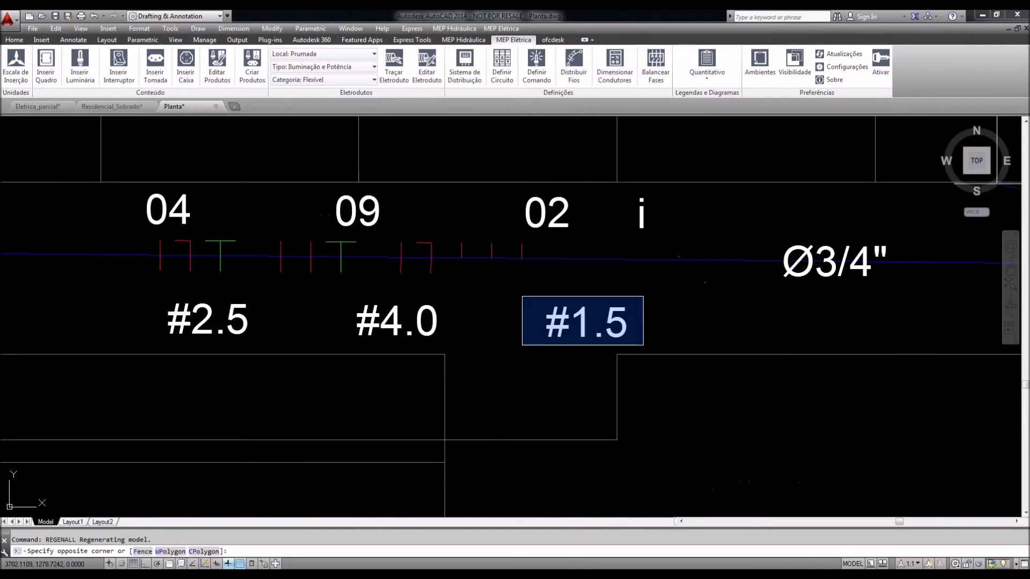
left_click(556, 294)
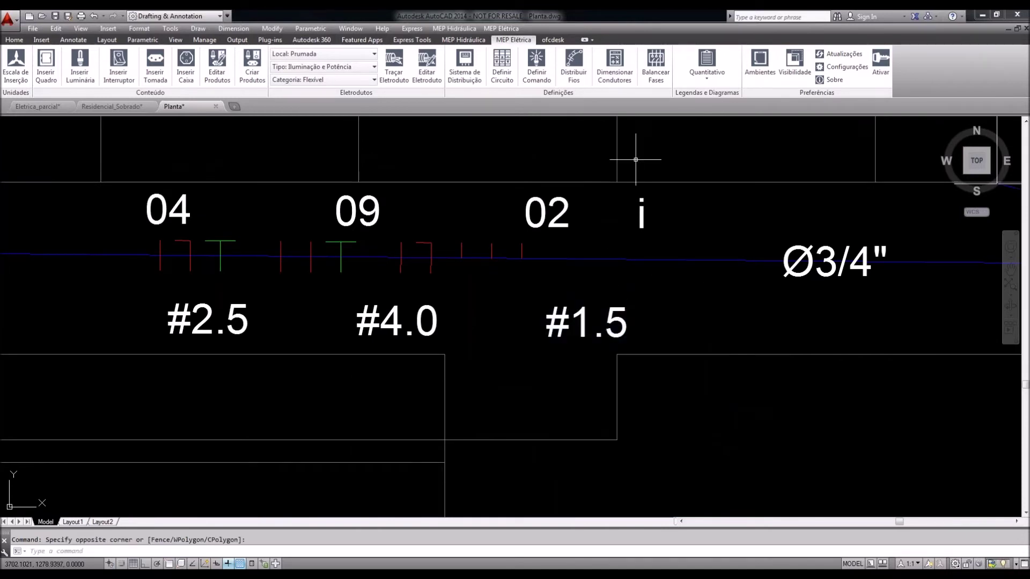
Open conductor sizing for QDTERREO and set circuit 01's reference method to B2, multipolar cable in circular conduit on a wooden wall
left_click(615, 81)
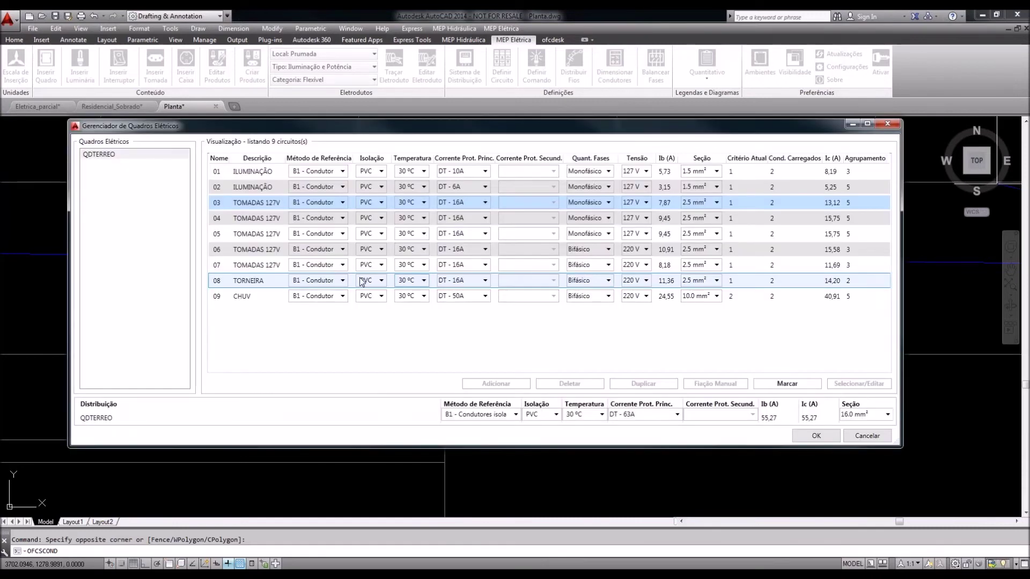
left_click(345, 172)
left_click(344, 171)
left_click(335, 181)
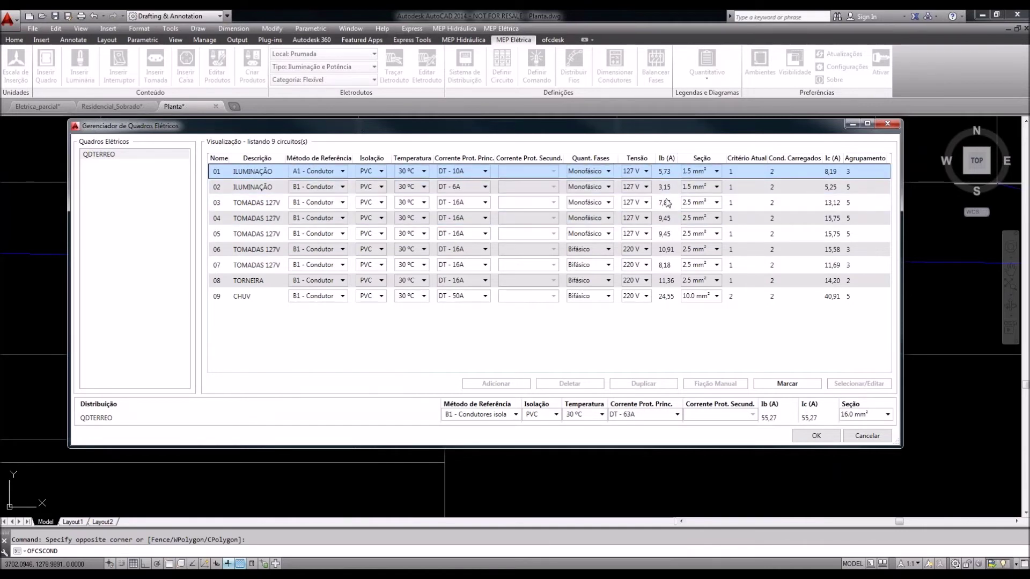
left_click(339, 170)
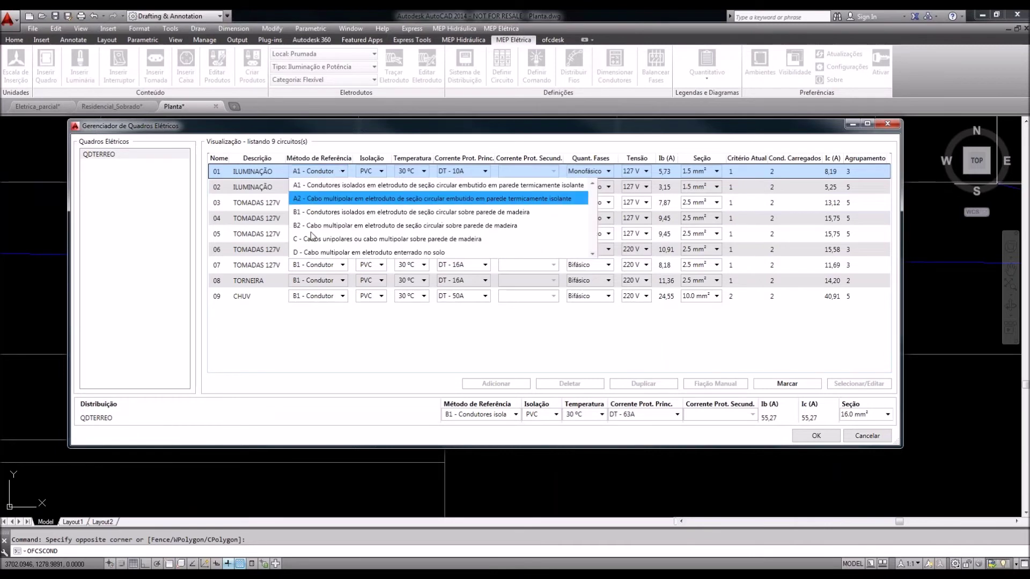
left_click(312, 225)
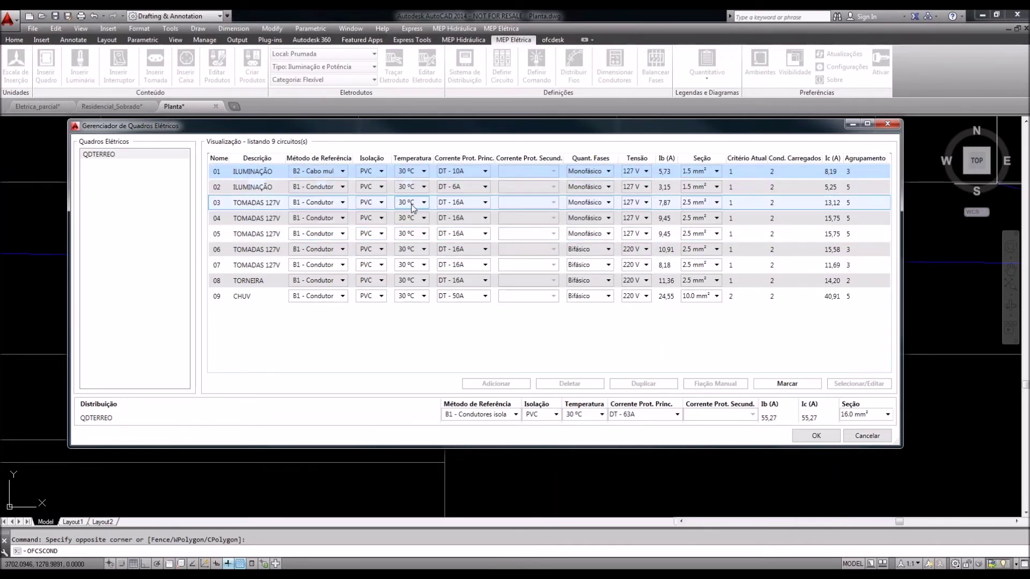
Check the conductor section options offered for circuit 09 (CHUV)
double_click(242, 296)
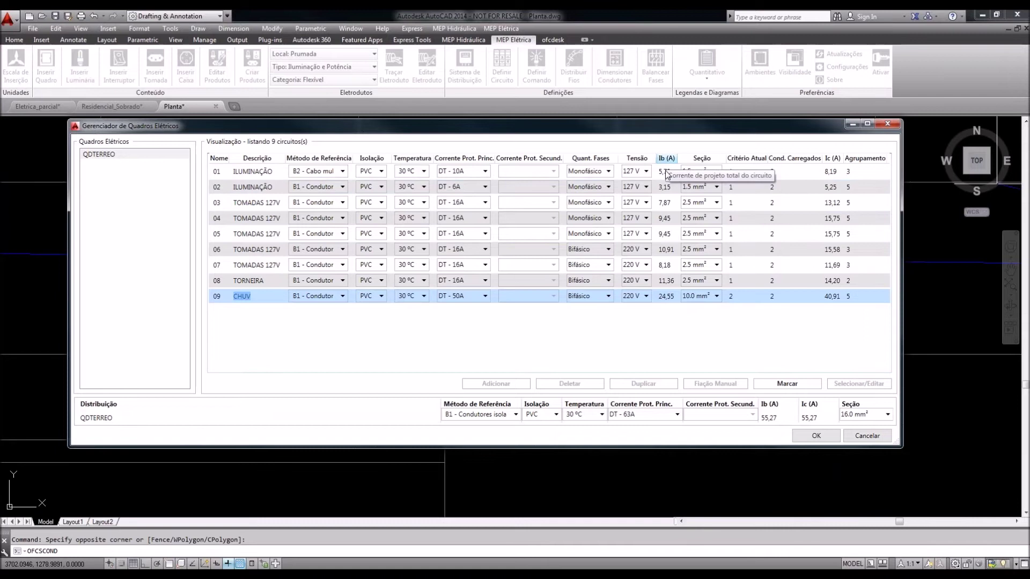
left_click(716, 296)
left_click(717, 297)
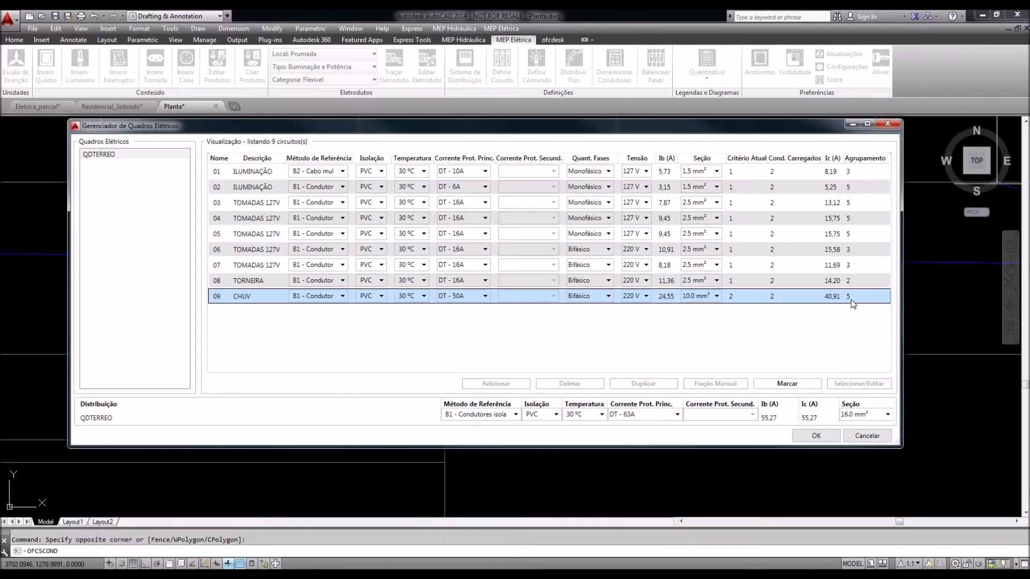
Try reference methods B2, C and A2 on circuit 09 (CHUV) and return it to B1
left_click(323, 296)
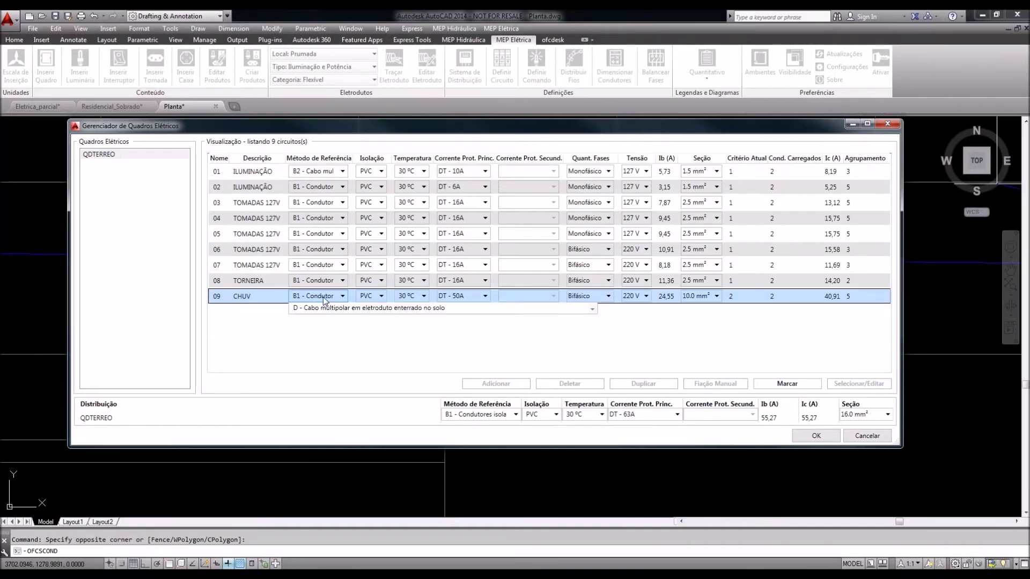
left_click(326, 351)
left_click(336, 297)
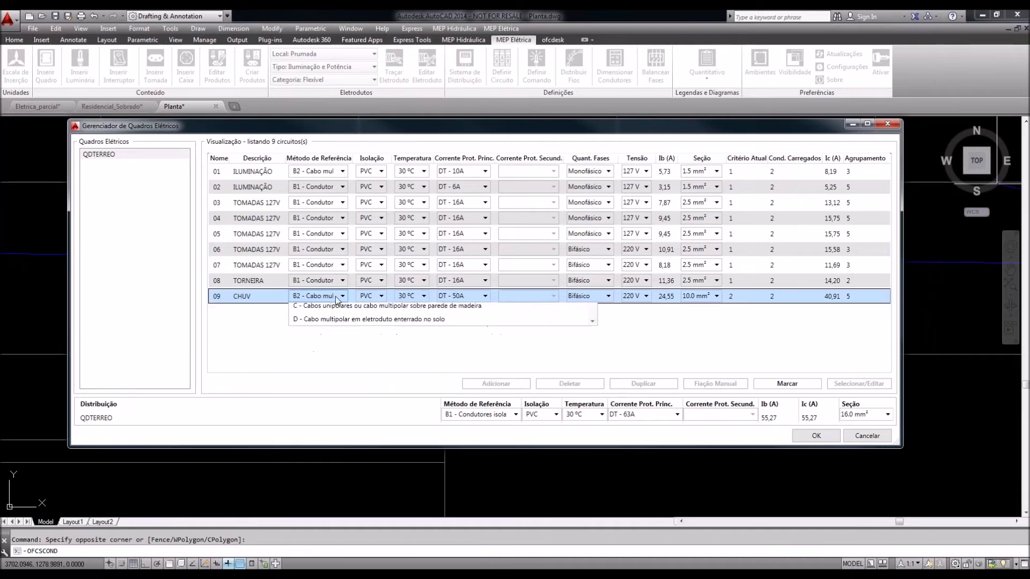
left_click(314, 363)
left_click(342, 298)
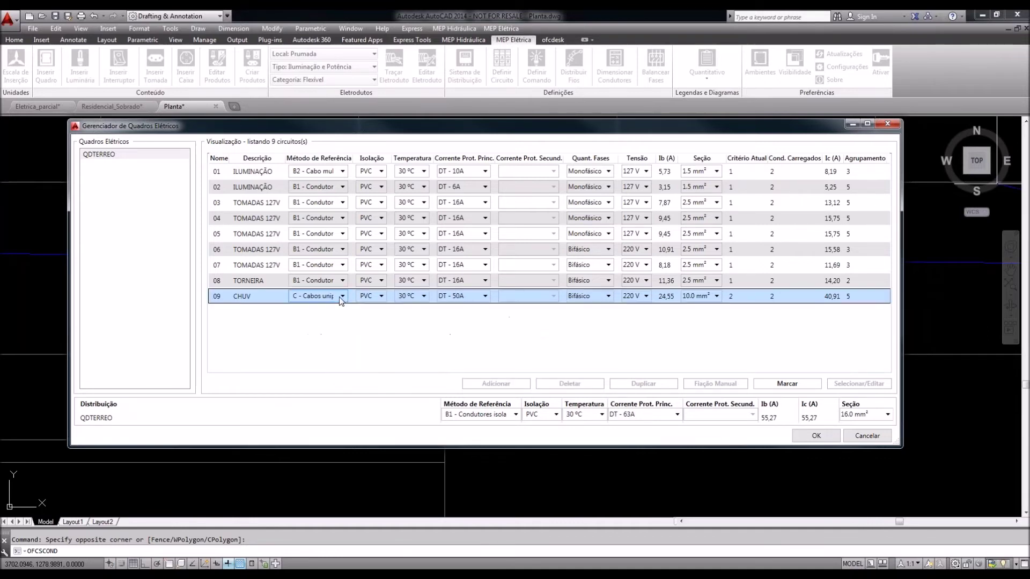
left_click(322, 325)
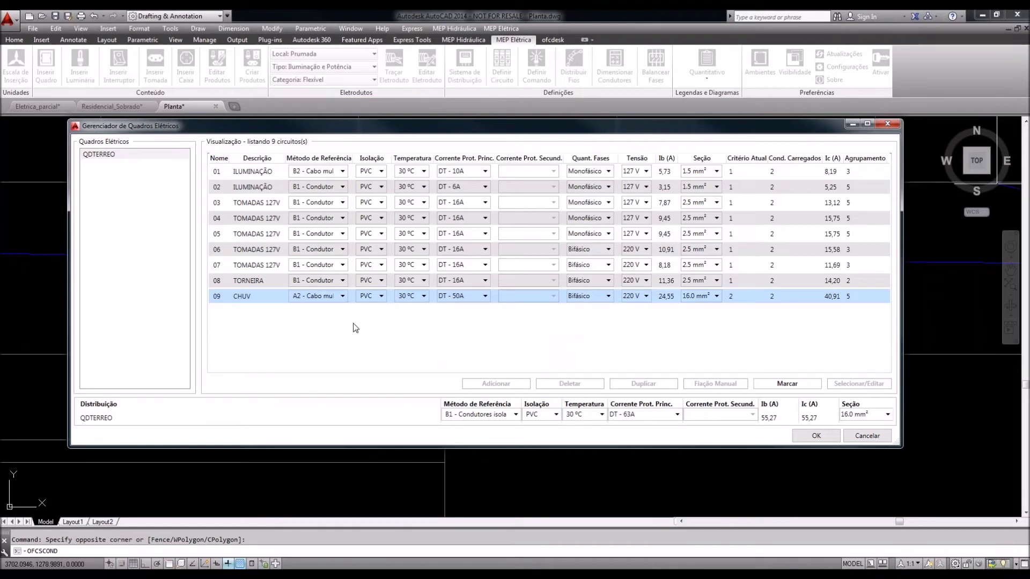
left_click(331, 300)
left_click(361, 305)
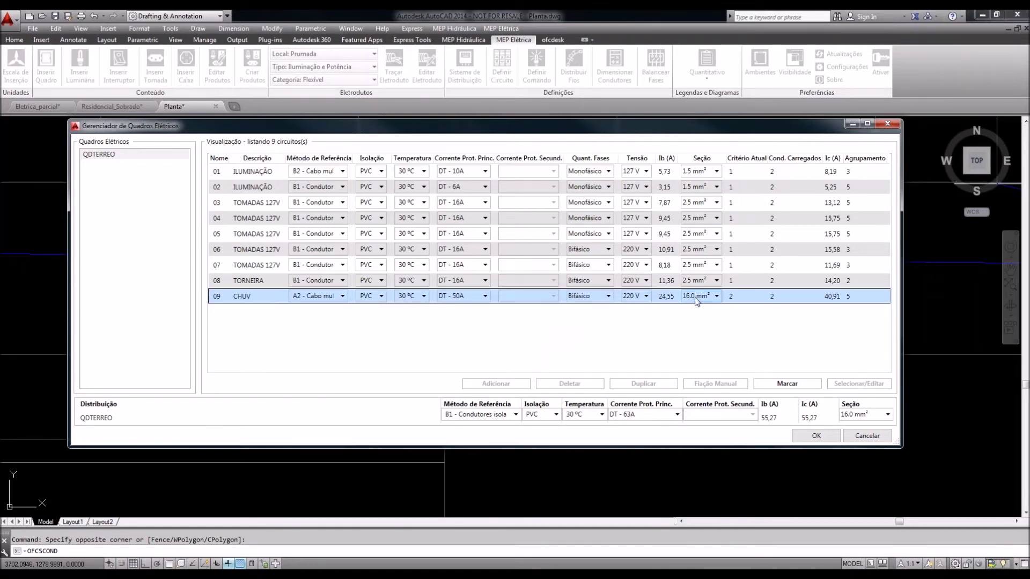
left_click(336, 296)
left_click(328, 337)
Set the conductor section of lighting circuits 01 and 02 to 2.5 mm², accepting the oversizing for both
left_click(717, 171)
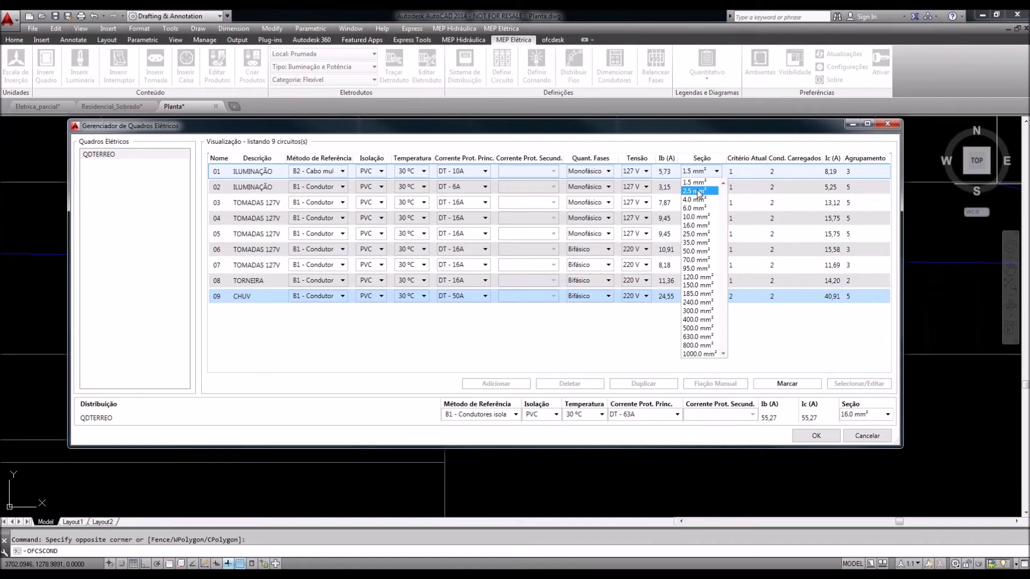
left_click(697, 191)
left_click(524, 313)
left_click(712, 188)
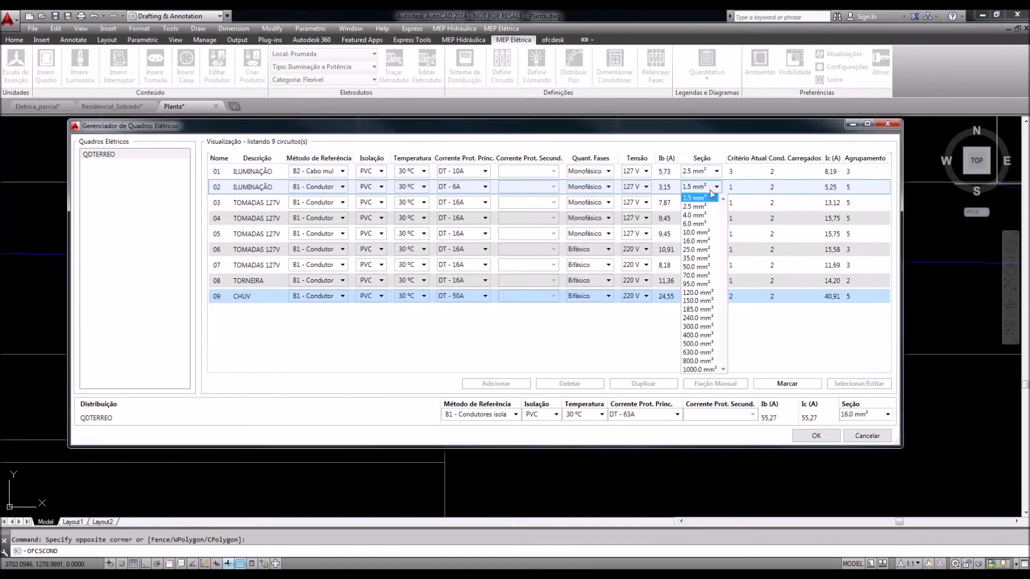
left_click(697, 207)
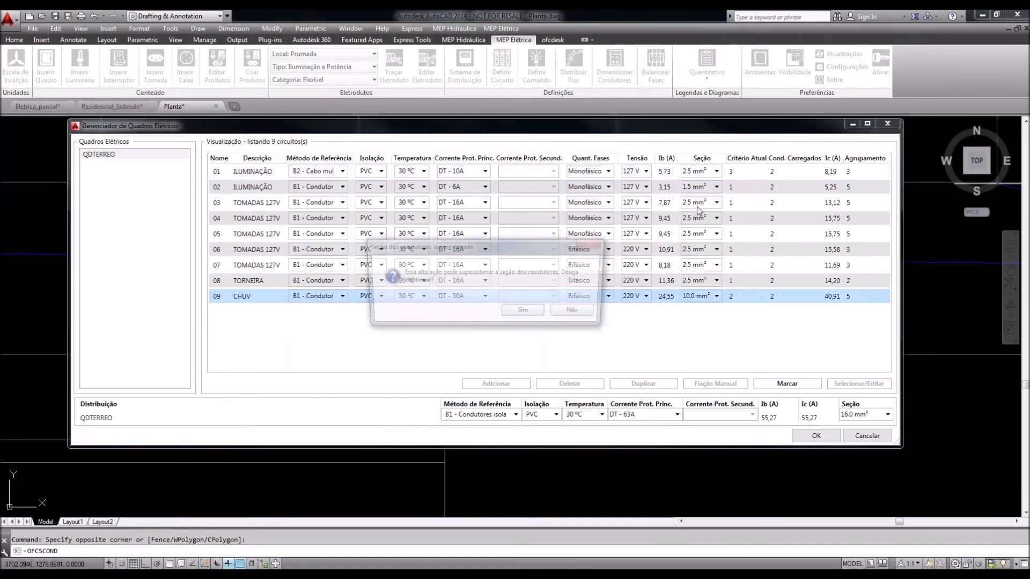
left_click(519, 311)
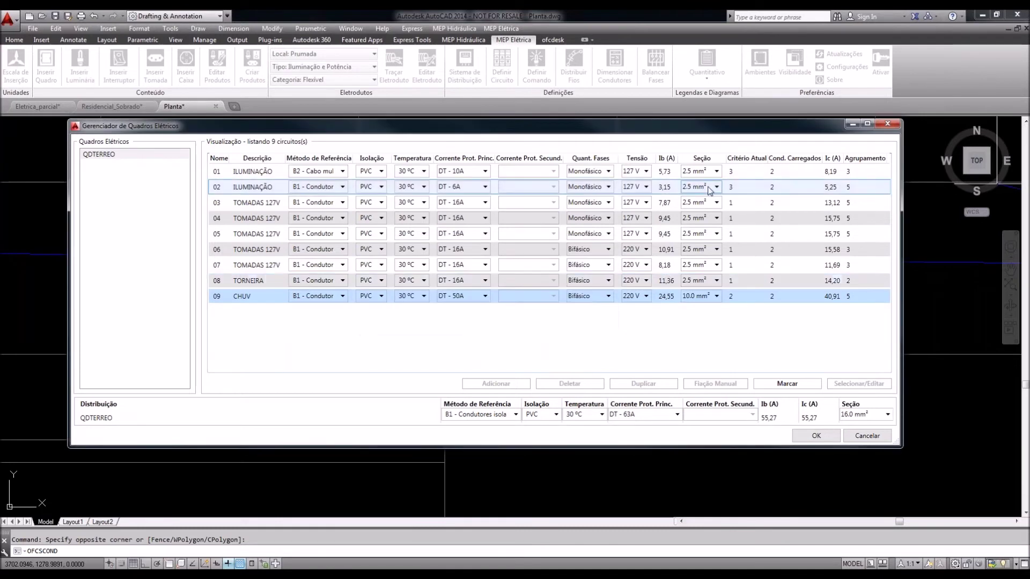
Check the conductor section options offered for circuits 08 (TORNEIRA) and 07 (TOMADAS 127V)
left_click(713, 282)
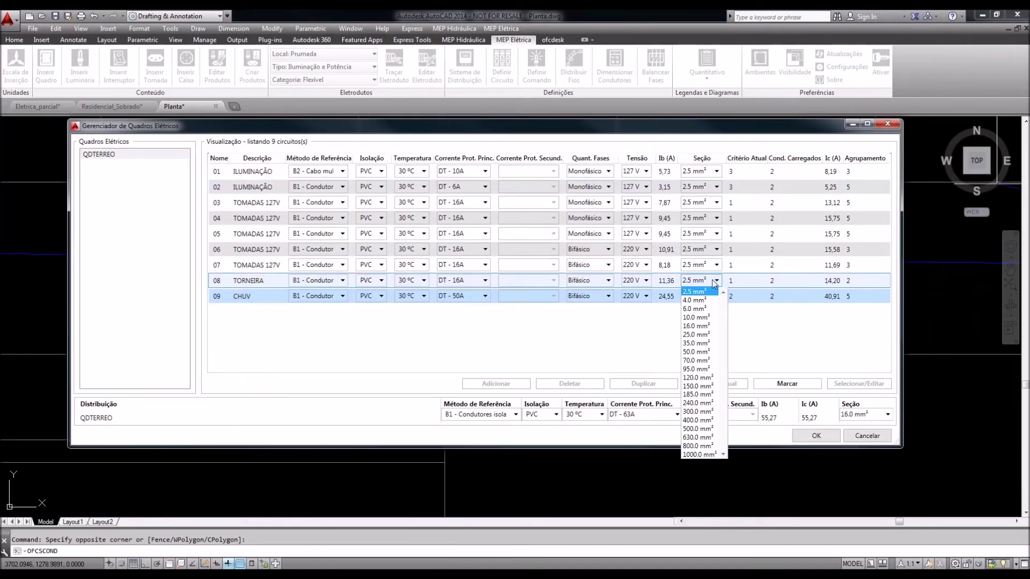
left_click(717, 265)
left_click(717, 265)
left_click(719, 267)
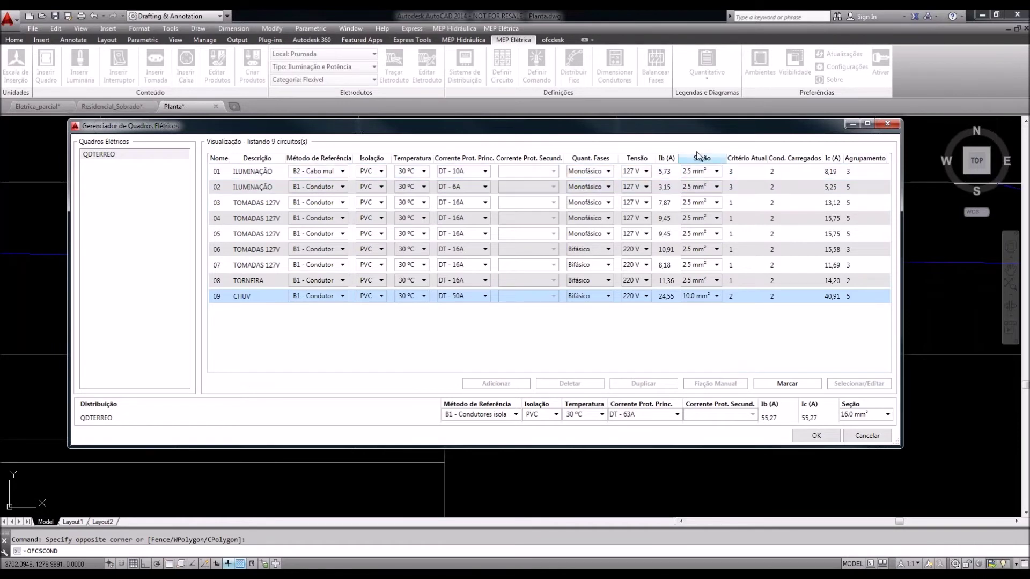
Apply the conductor sizing and redistribute the wires with one earth wire per circuit and a 3/4" minimum conduit diameter
left_click(804, 435)
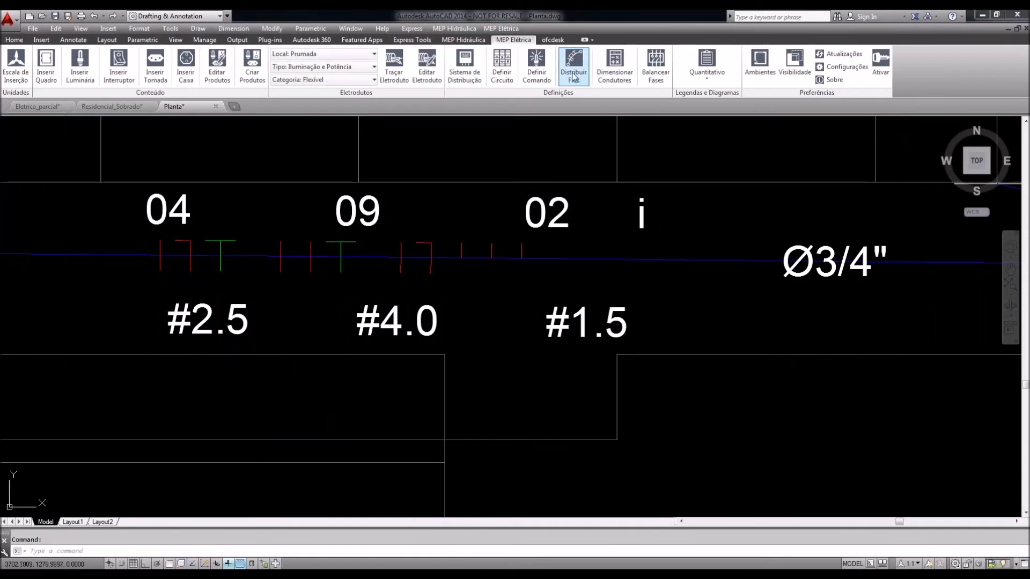
left_click(574, 78)
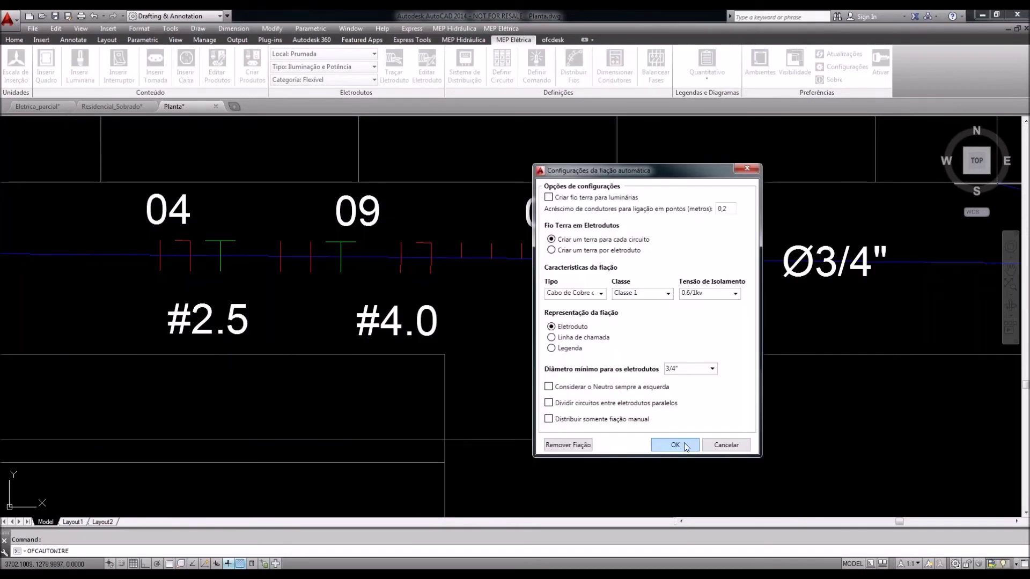
left_click(686, 445)
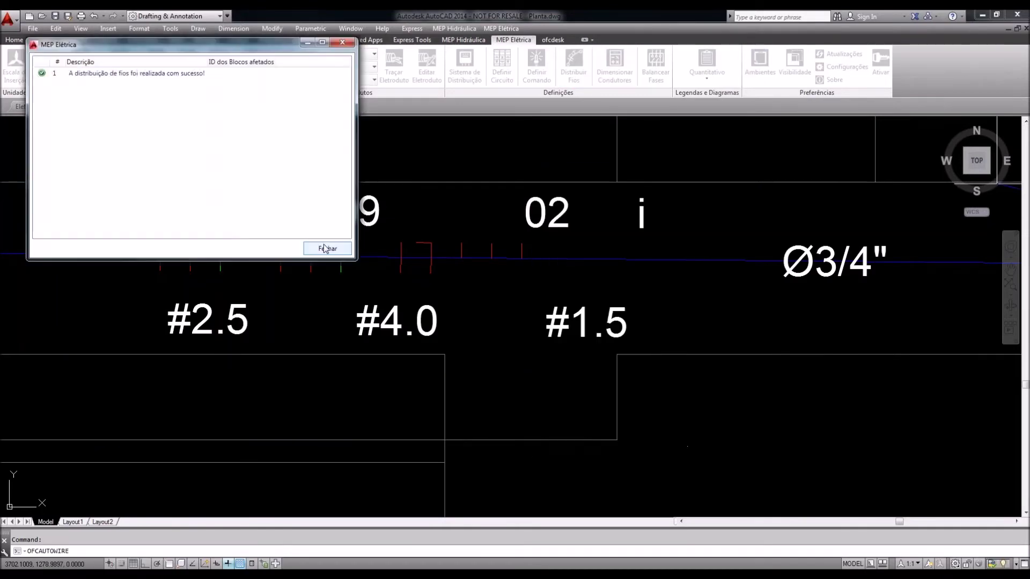
left_click(327, 248)
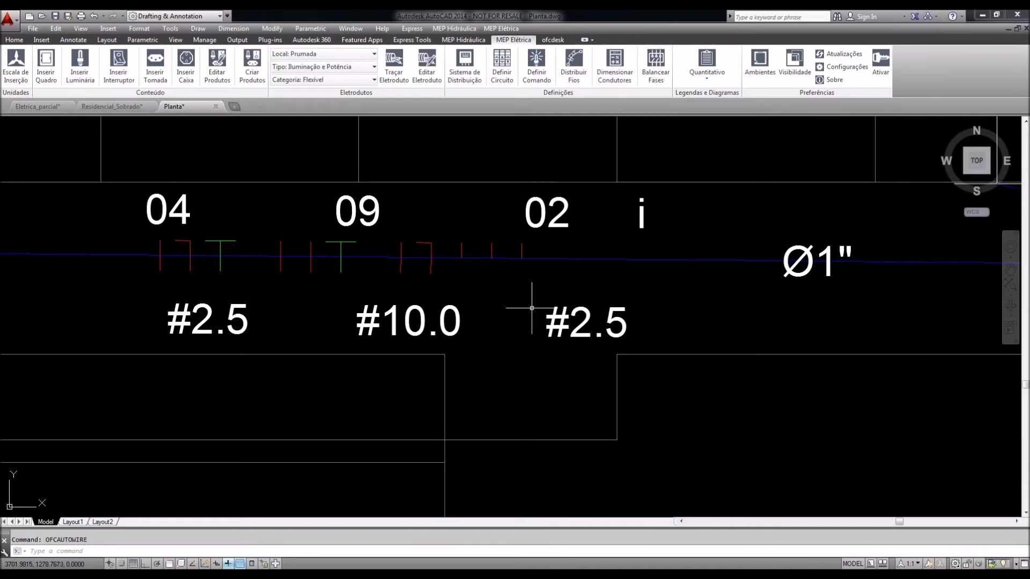
Examine the updated wire gauges and conduit diameters on the upper floor and along the riser's feed from the distribution board
scroll(489, 307, "down", 2)
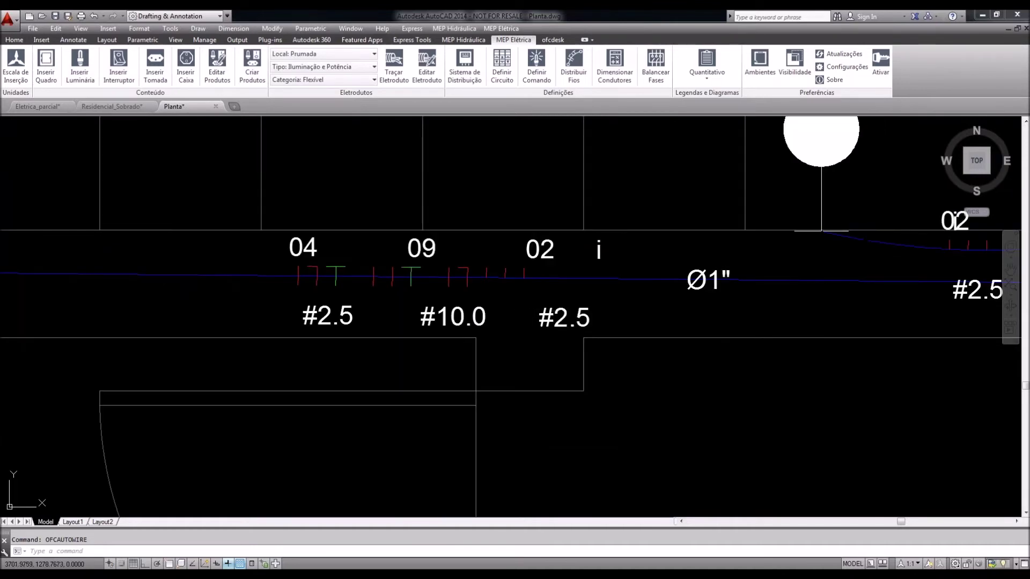
middle_click_drag(505, 309, 431, 329)
scroll(530, 306, "down", 3)
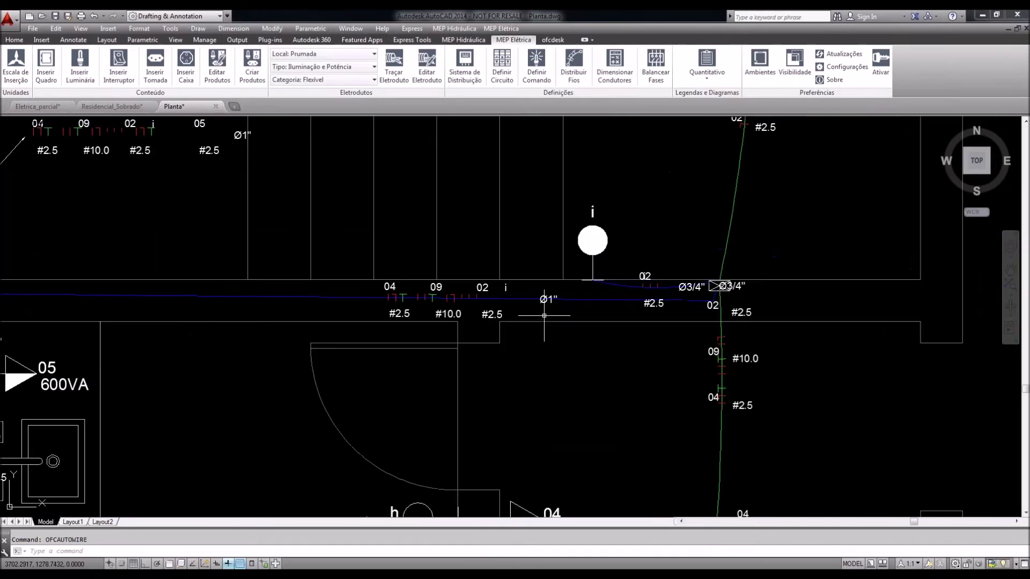
scroll(494, 300, "up", 3)
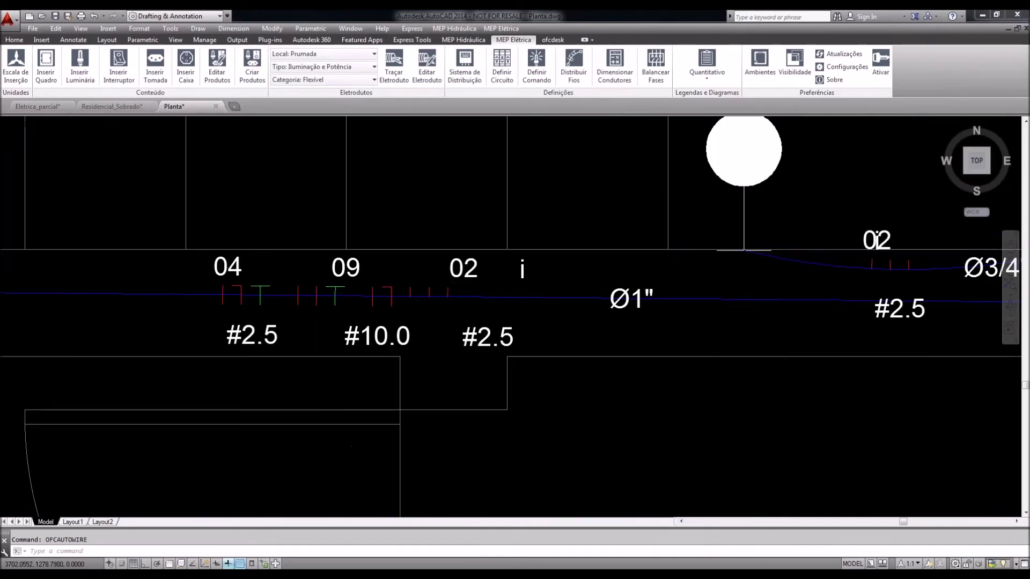
scroll(515, 298, "down", 5)
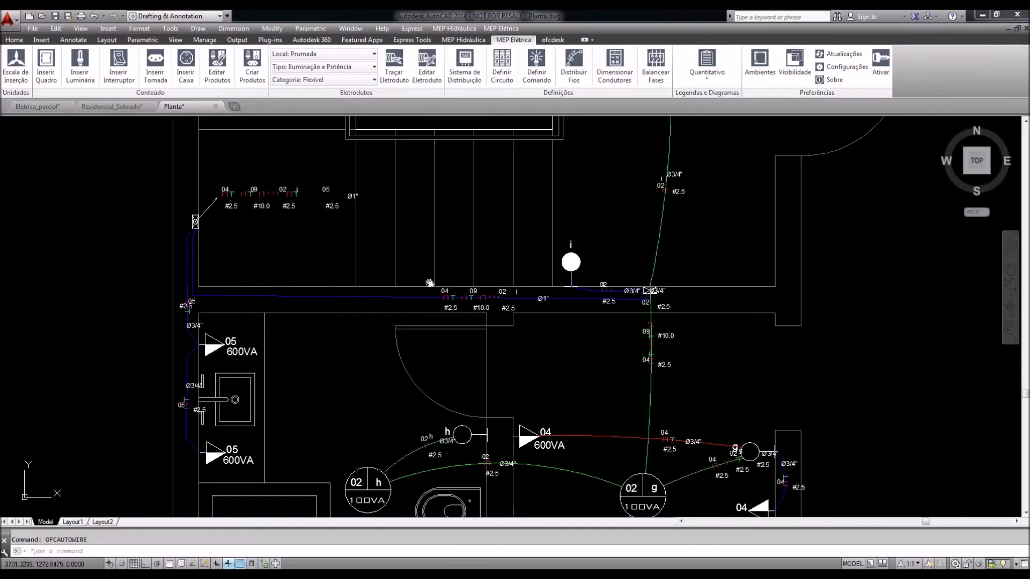
scroll(430, 283, "down", 2)
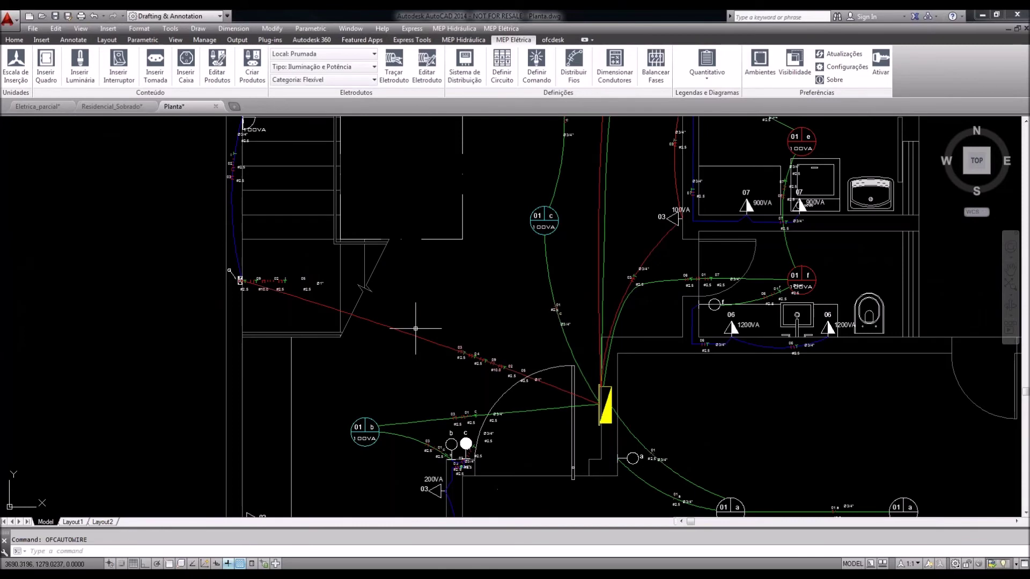
scroll(521, 369, "up", 4)
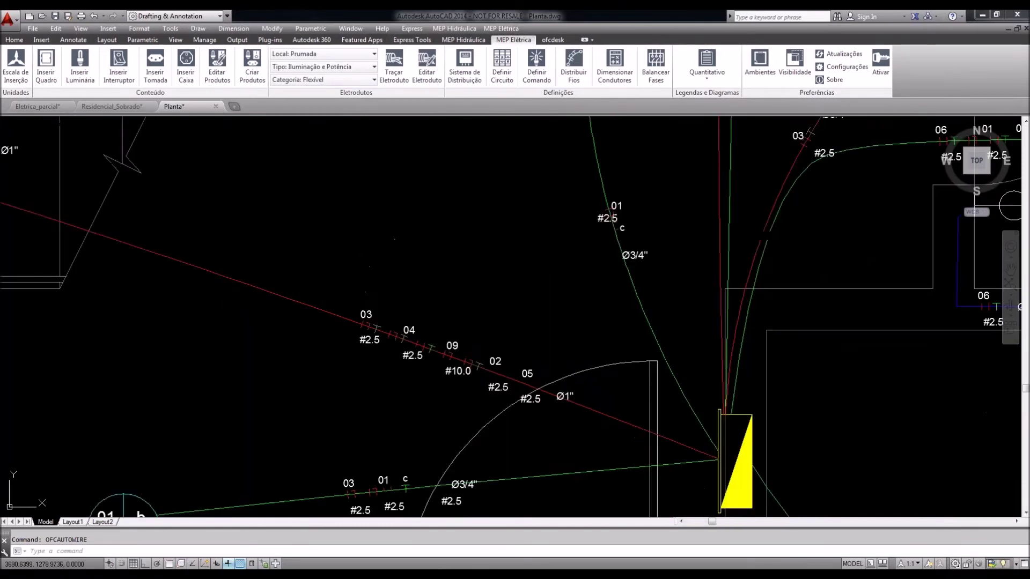
scroll(559, 395, "up", 2)
left_click(559, 395)
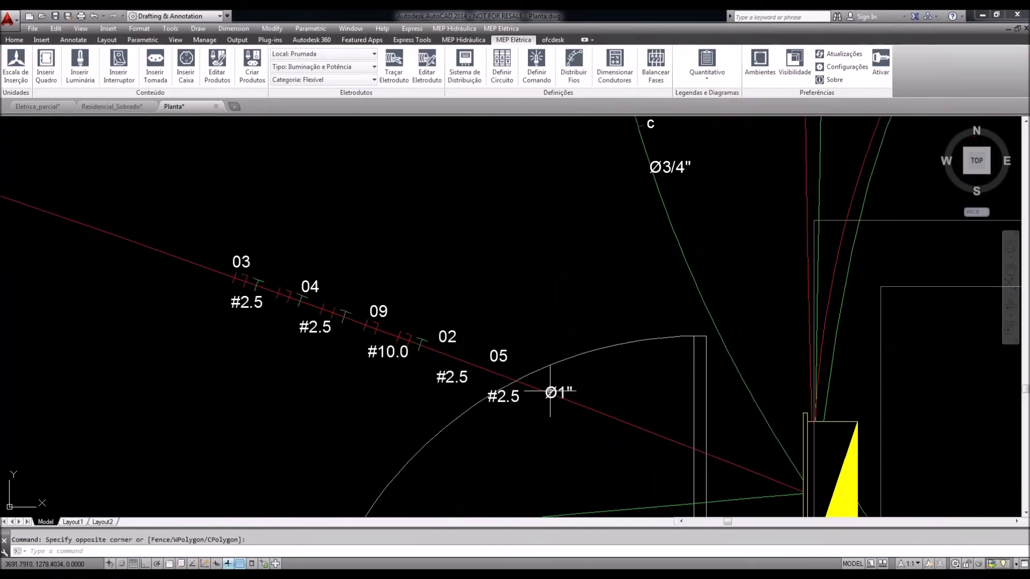
Trace a second arc-shaped floor (Piso) conduit from the riser box by the stairs to the distribution board, bowed below the existing one
scroll(609, 352, "down", 4)
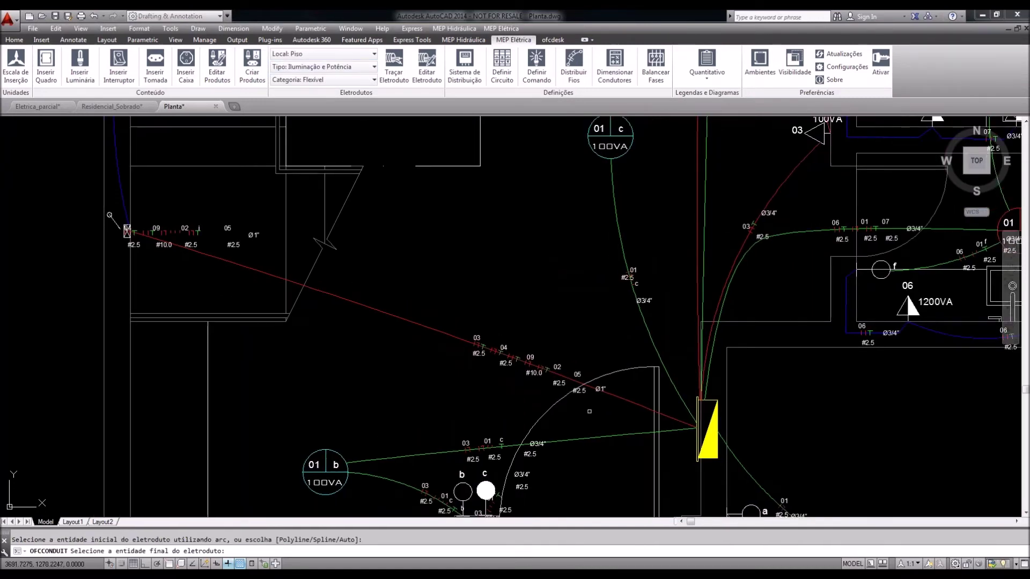
left_click(702, 431)
left_click(532, 393)
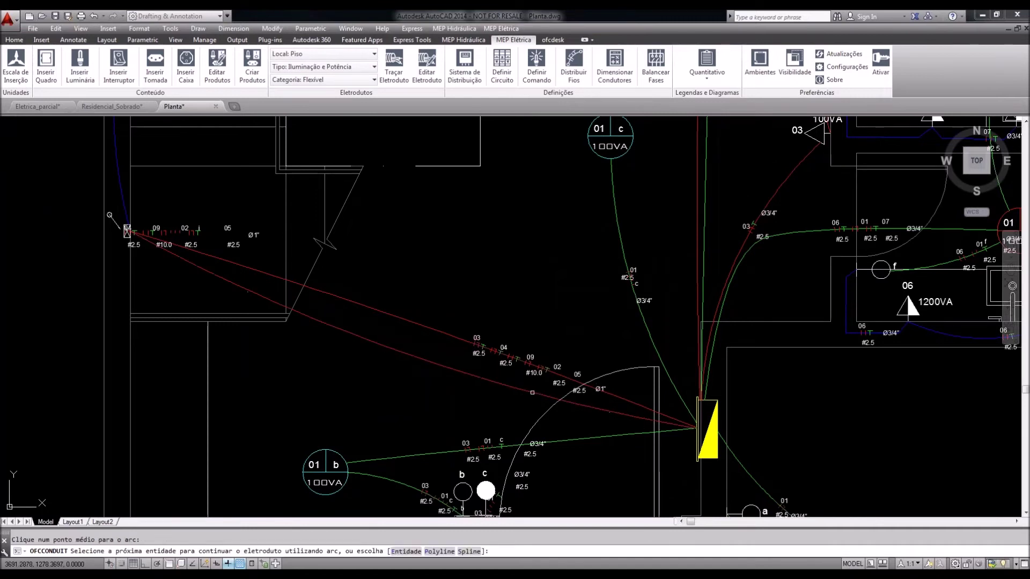
Redistribute the wires with a 3/4" minimum conduit diameter and the circuits divided between parallel conduits
middle_click_drag(562, 373, 556, 362)
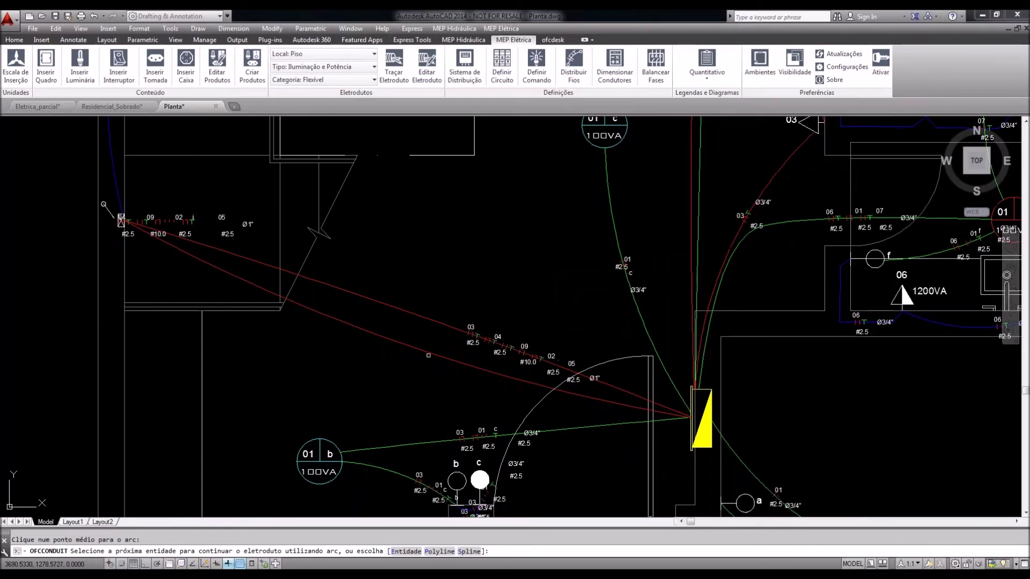
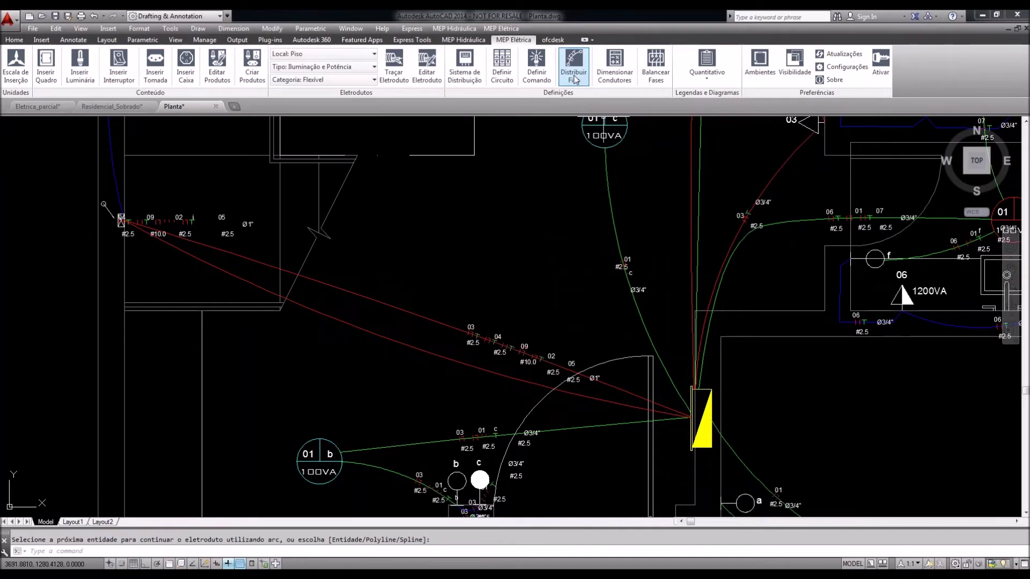
left_click(574, 79)
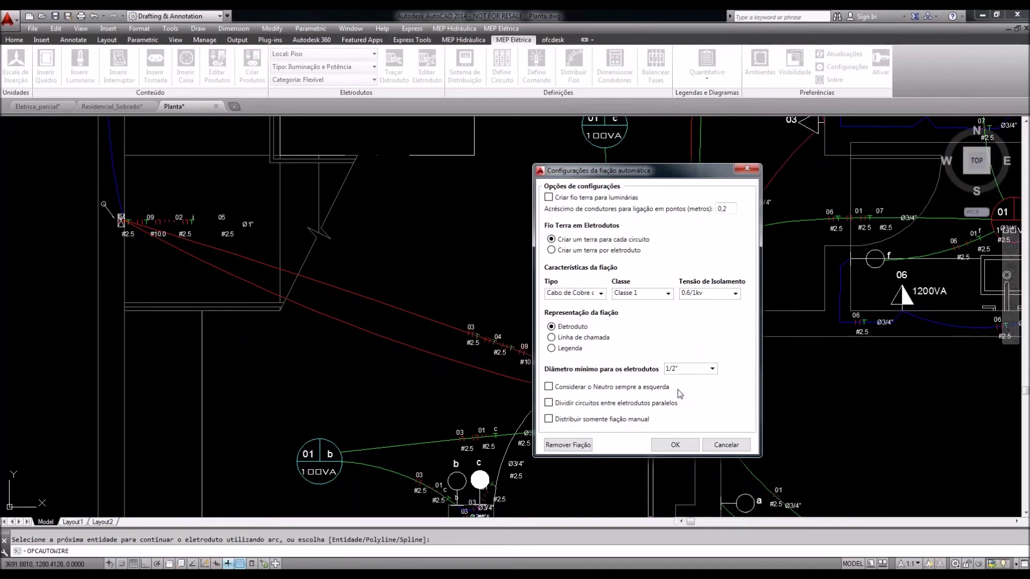
left_click(707, 369)
left_click(681, 411)
left_click(712, 369)
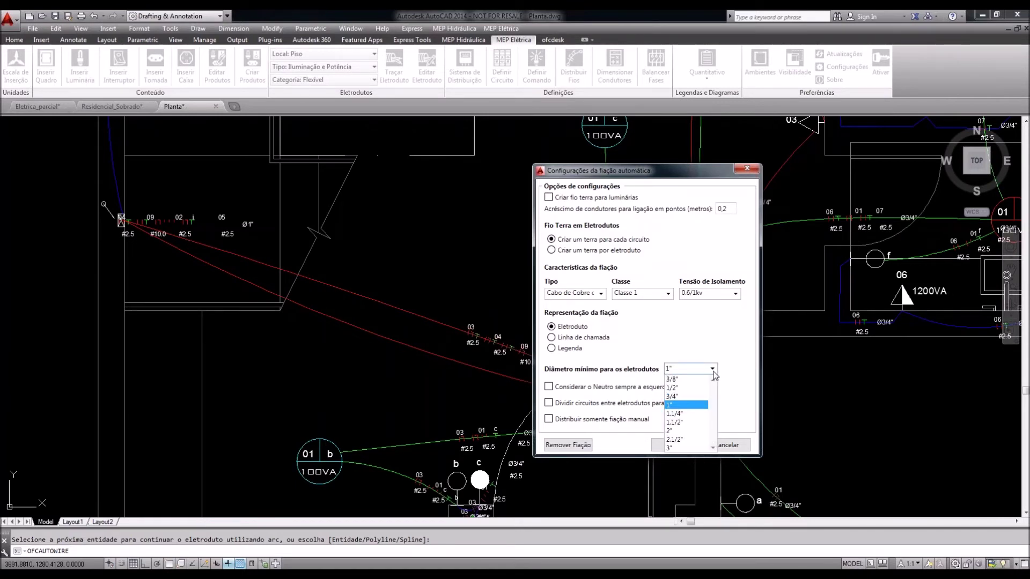
left_click(714, 356)
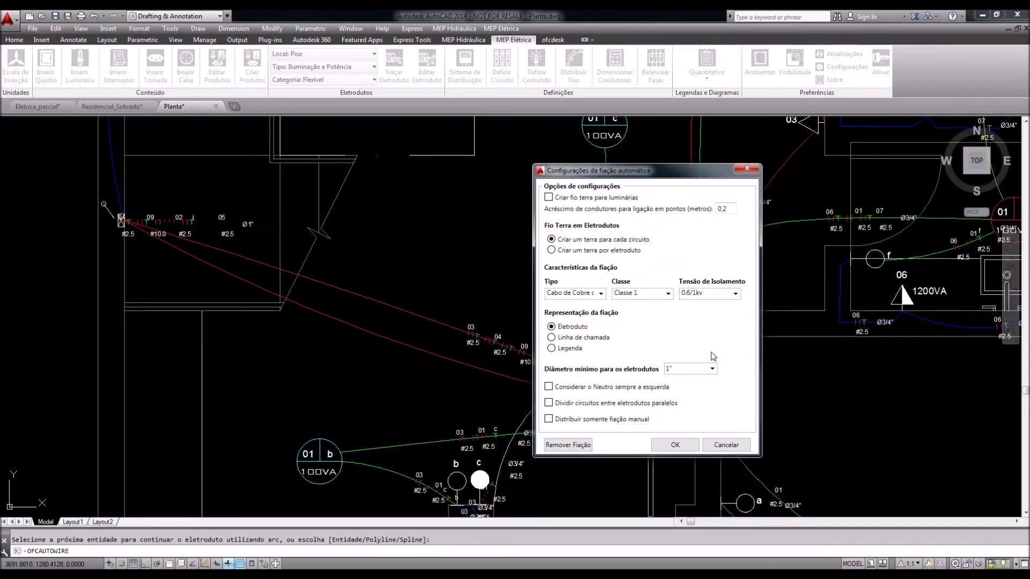
left_click(713, 369)
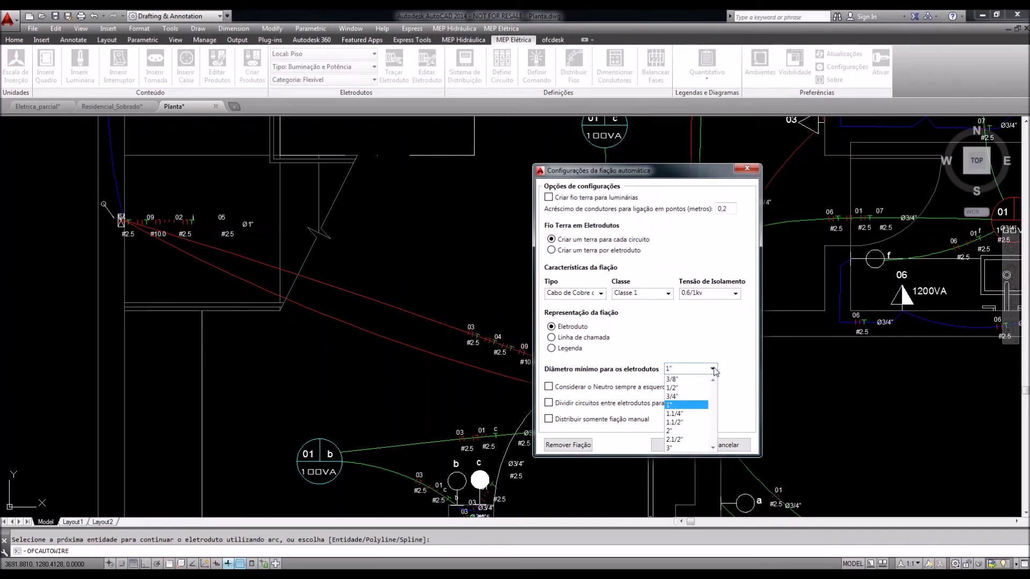
left_click(673, 397)
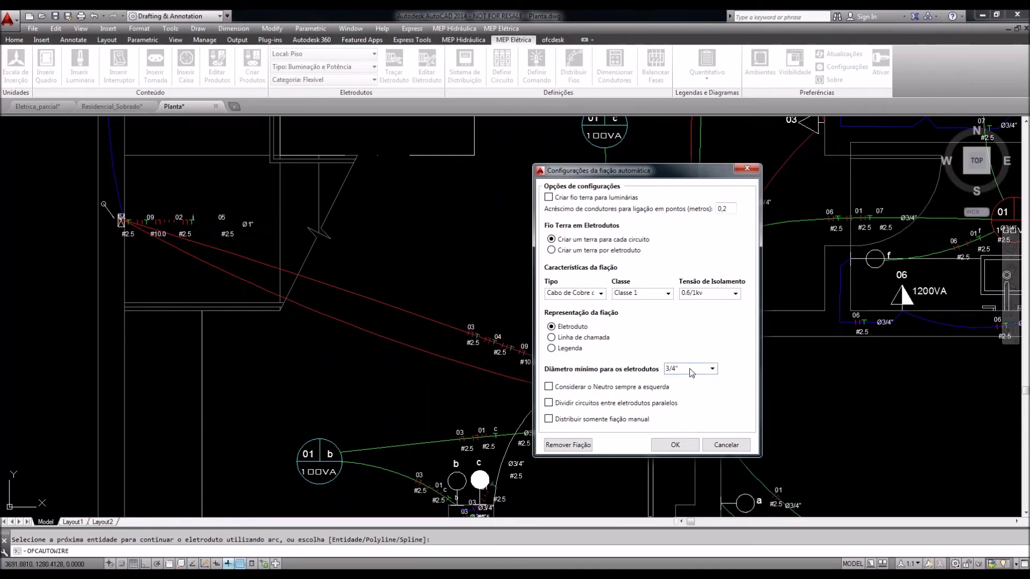
left_click(548, 402)
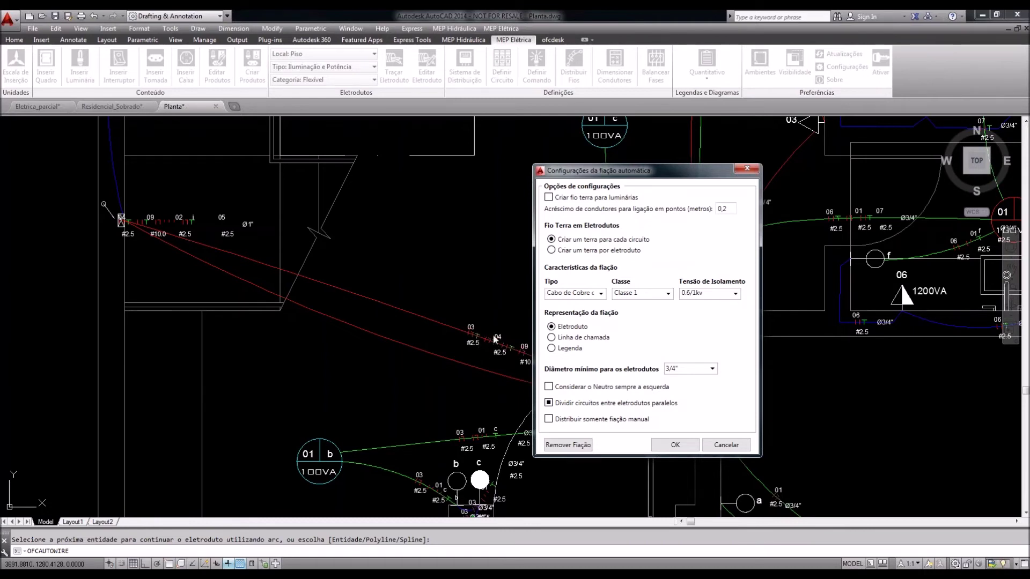
left_click(663, 444)
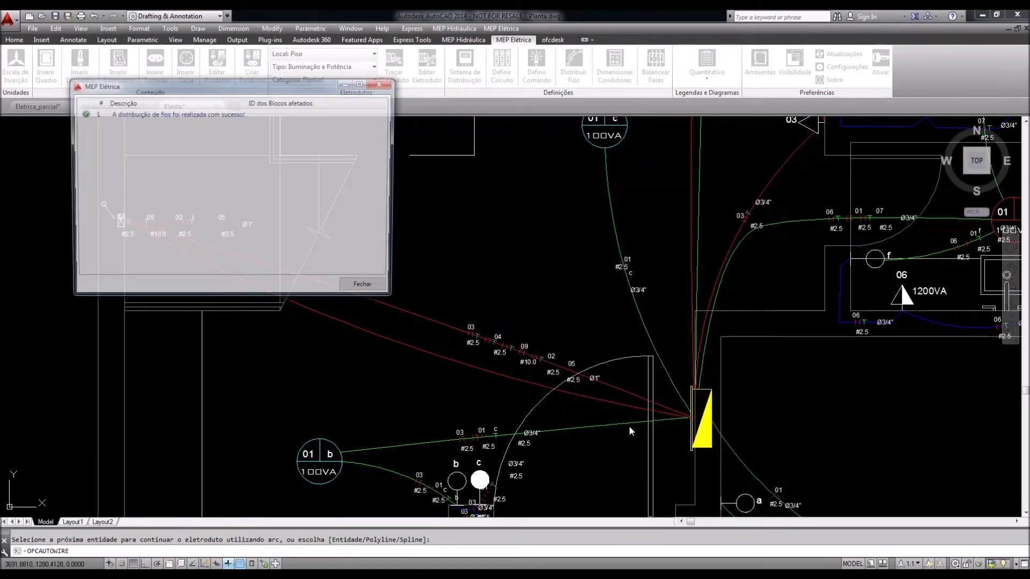
key("Return")
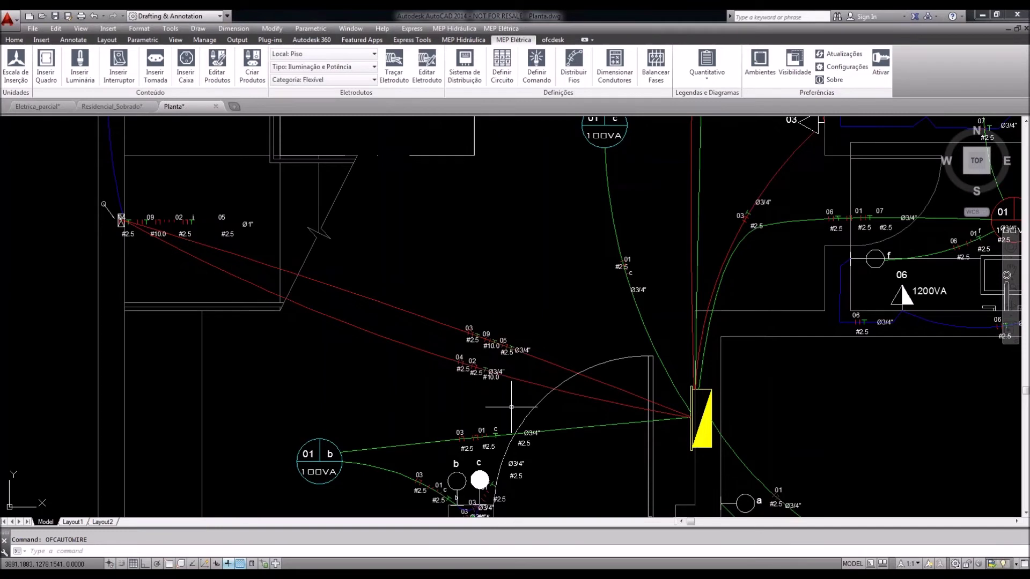
Redistribute the wires with the wiring representation set to call lines (Linha de chamada)
scroll(494, 375, "up", 2)
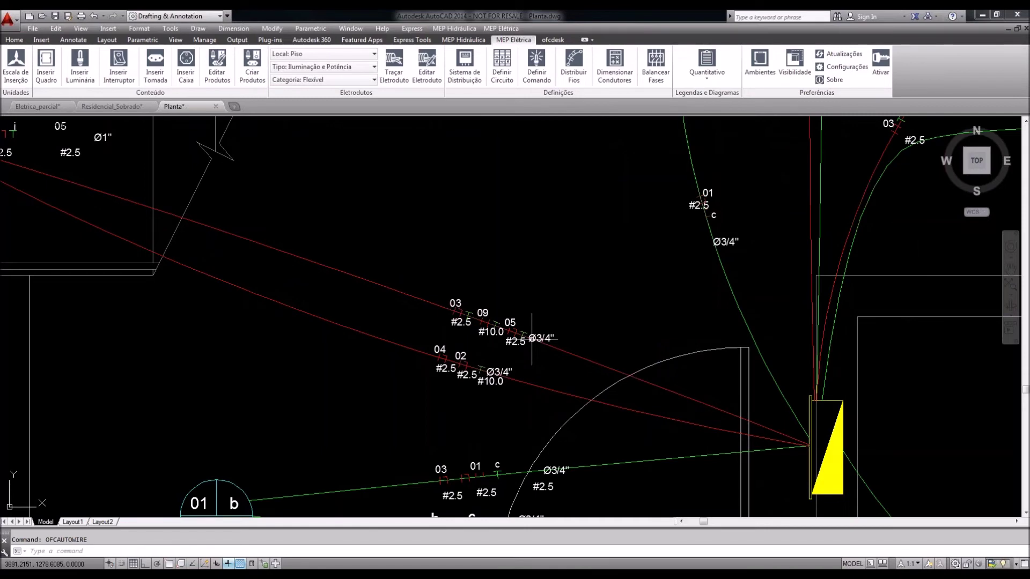
key("Return")
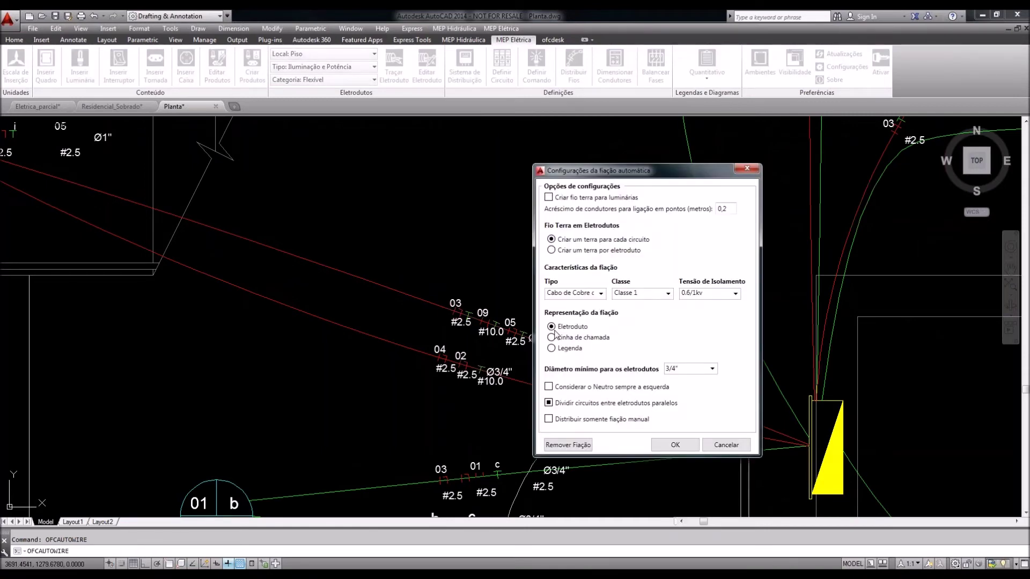
key("Return")
Bow the upper riser conduit slightly upward and place its 03, 09, 05 callout above it, re-anchoring the leader on the conduit
left_click(457, 308)
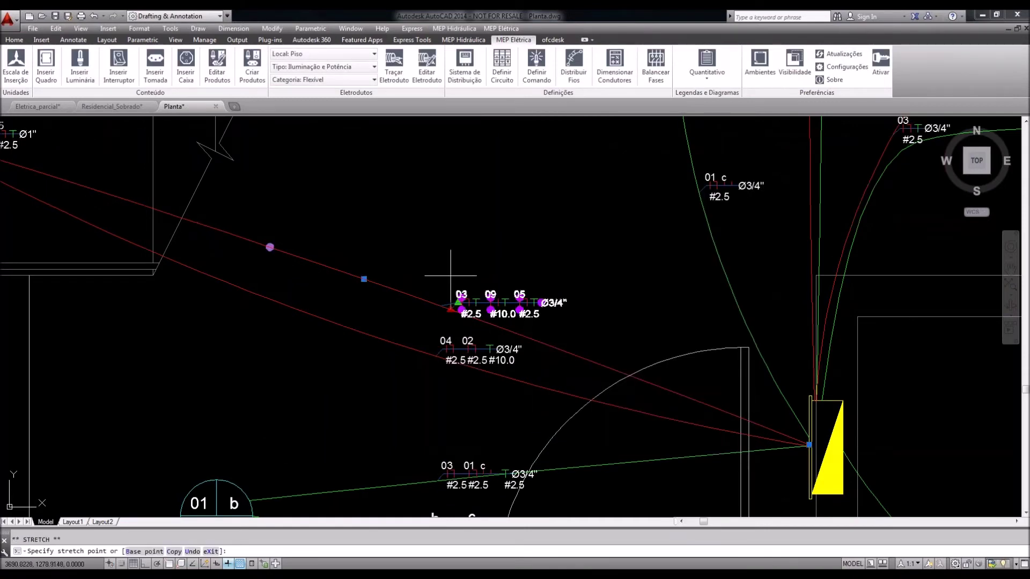
left_click(450, 310)
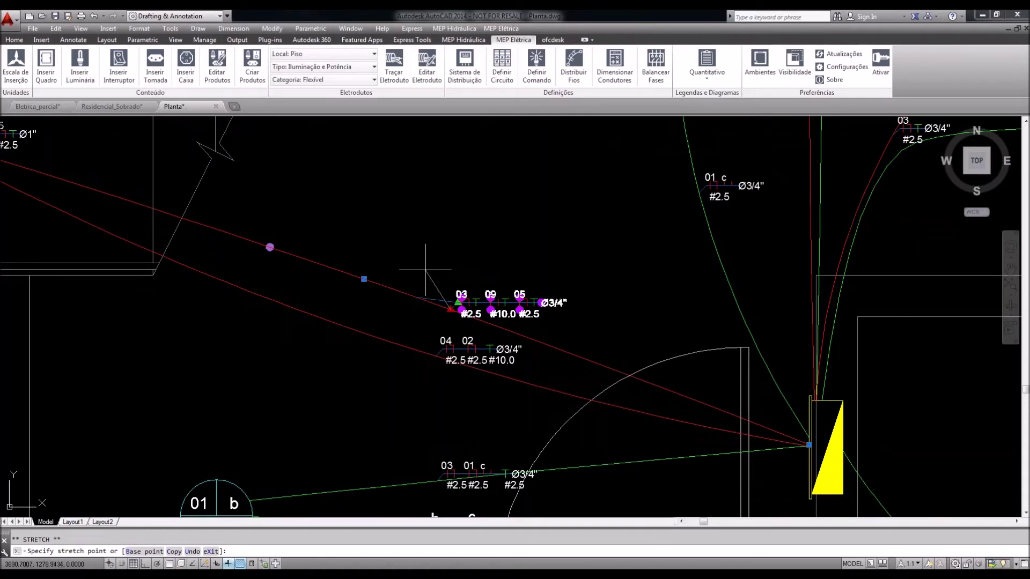
left_click(513, 182)
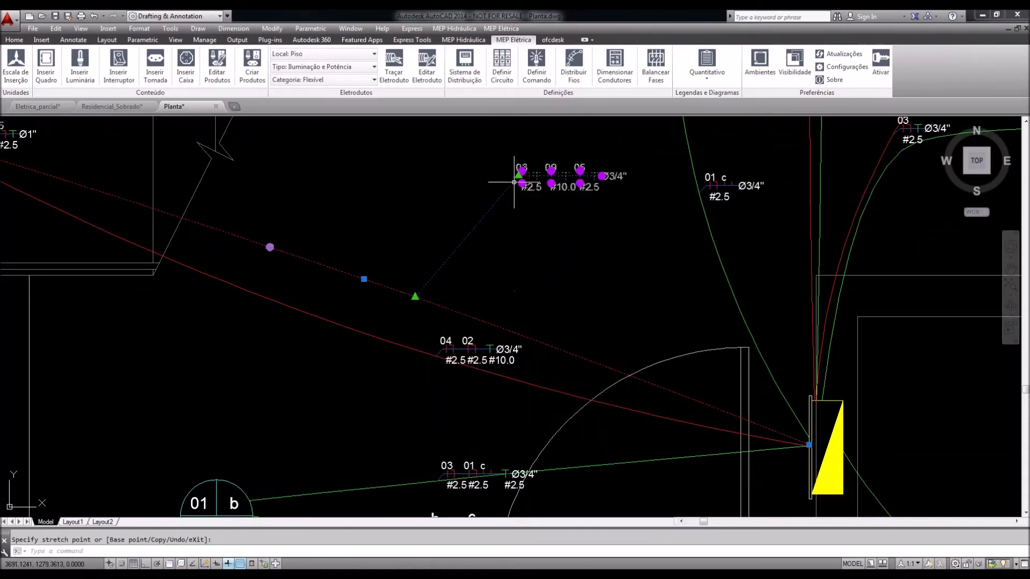
left_click(519, 174)
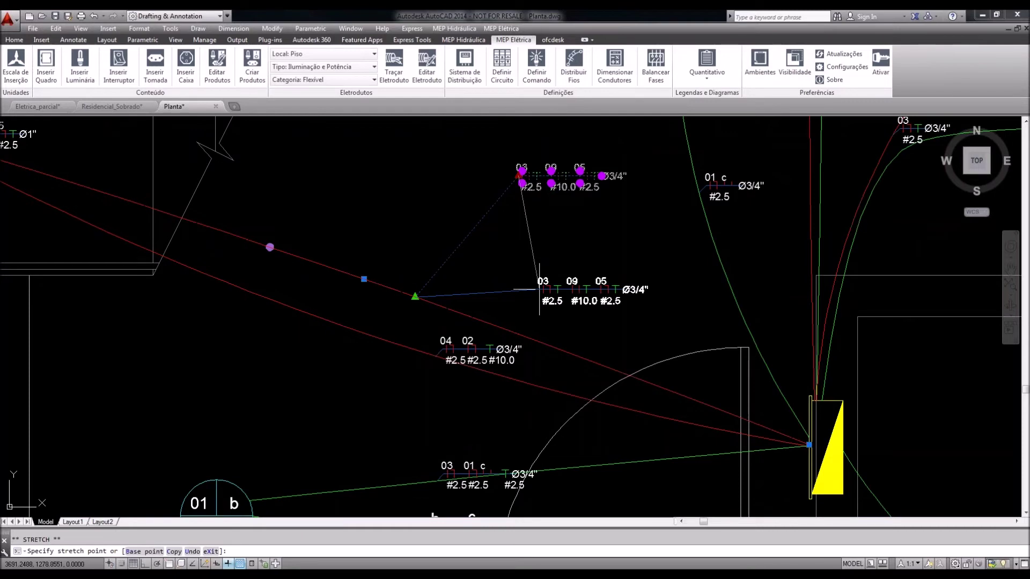
left_click(544, 291)
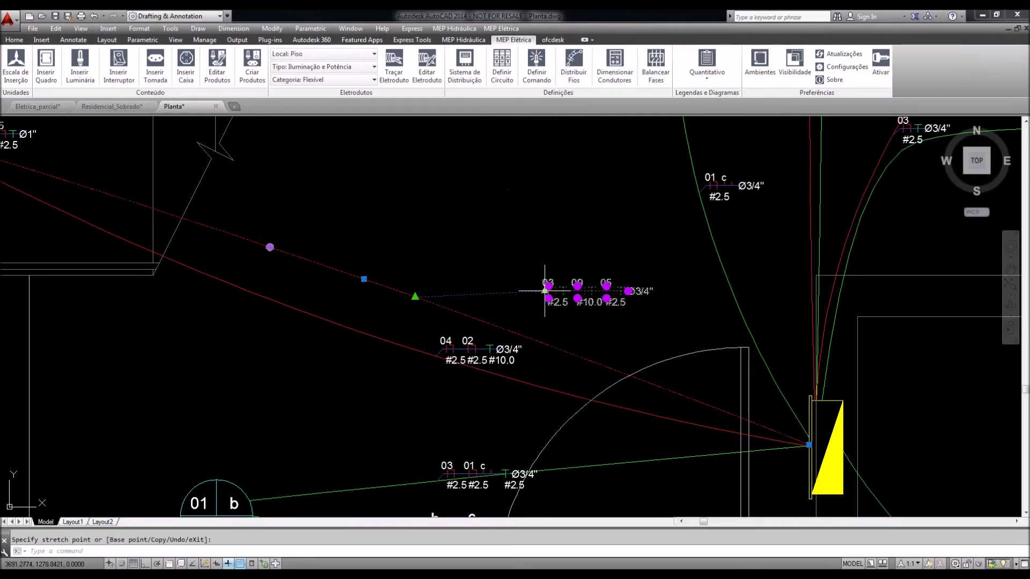
left_click(363, 279)
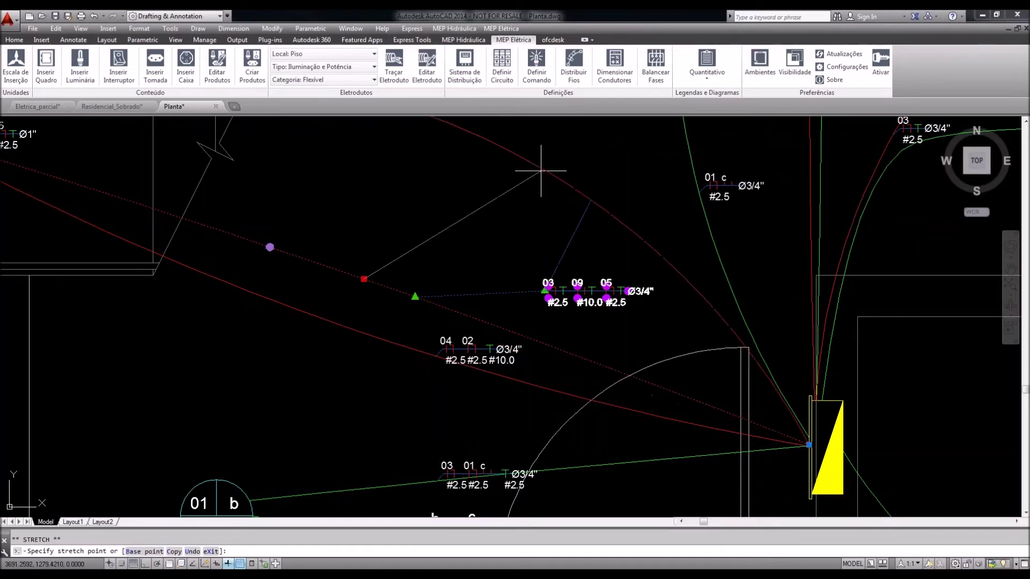
left_click(309, 235)
left_click(516, 224)
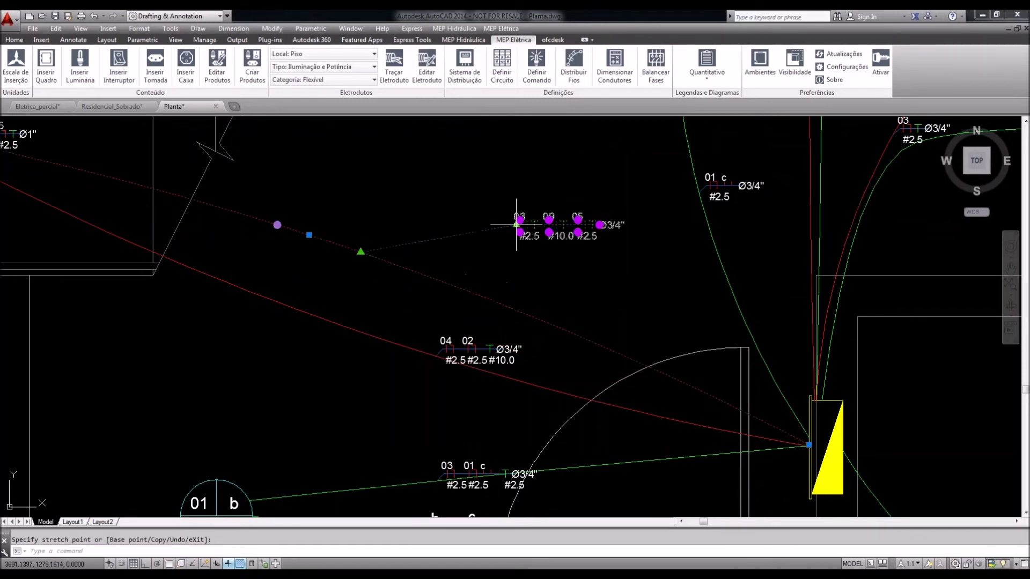
left_click(361, 251)
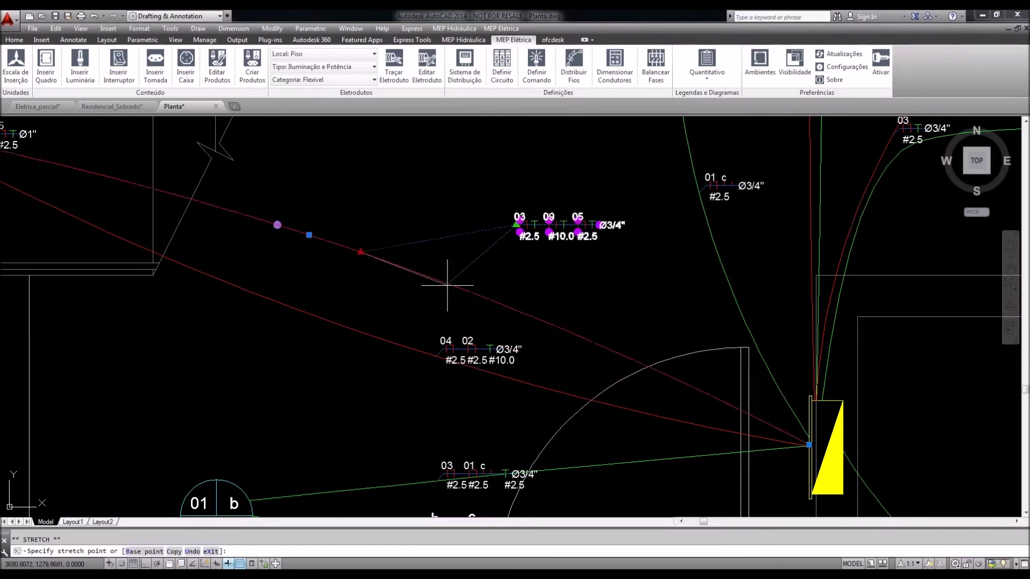
Move the 04, 02 callout and its leader anchor further along the lower riser conduit toward the riser box
left_click(458, 347)
left_click(445, 359)
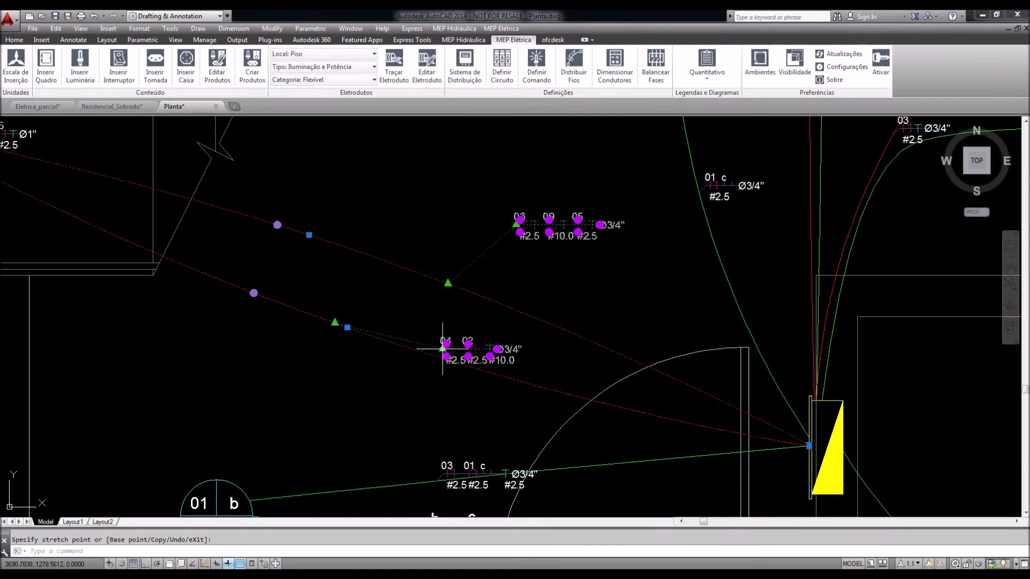
left_click(435, 356)
key("Escape")
key("Escape")
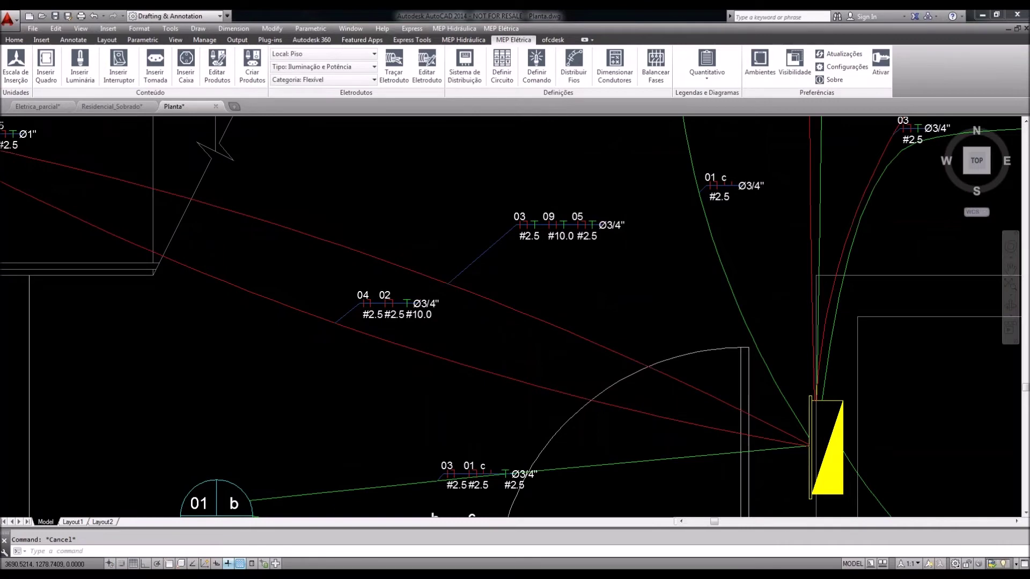
Examine the wire gauges on the two parallel conduits and check the conductor section options offered for circuit 09 (CHUV)
scroll(409, 339, "up", 2)
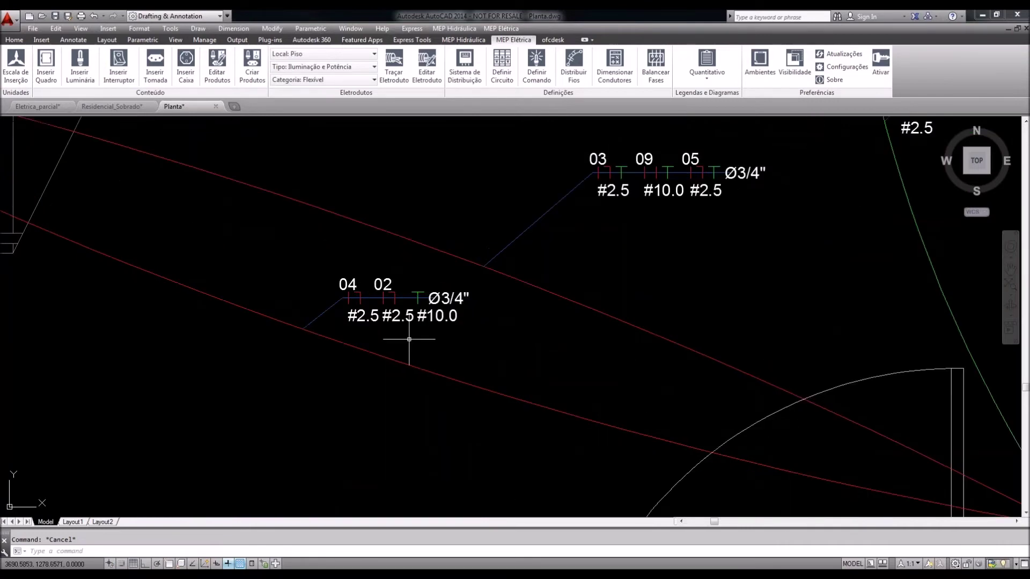
scroll(409, 339, "down", 5)
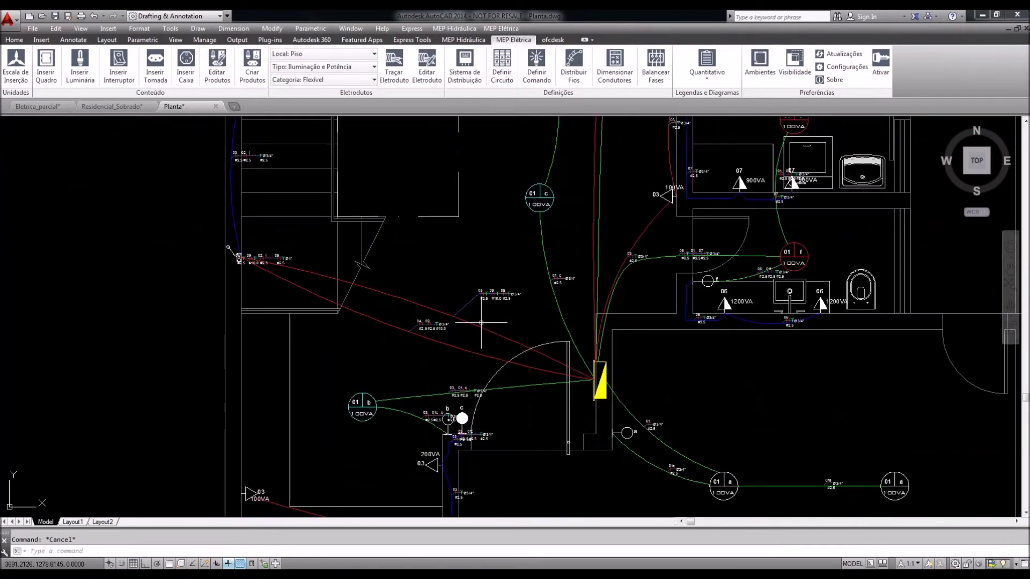
scroll(481, 322, "up", 2)
left_click(325, 234)
key("Escape")
scroll(507, 289, "up", 2)
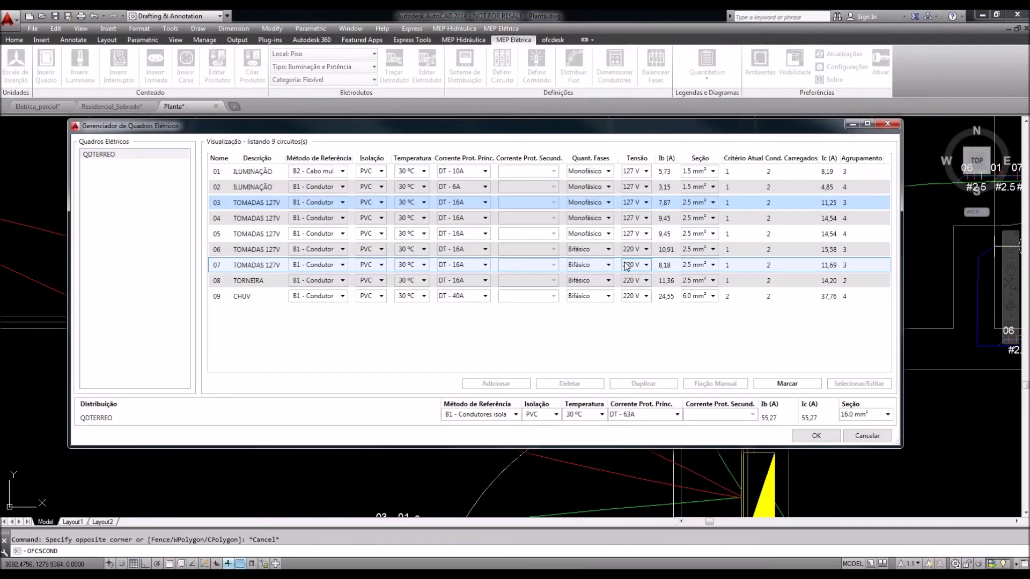
left_click(715, 298)
left_click(714, 297)
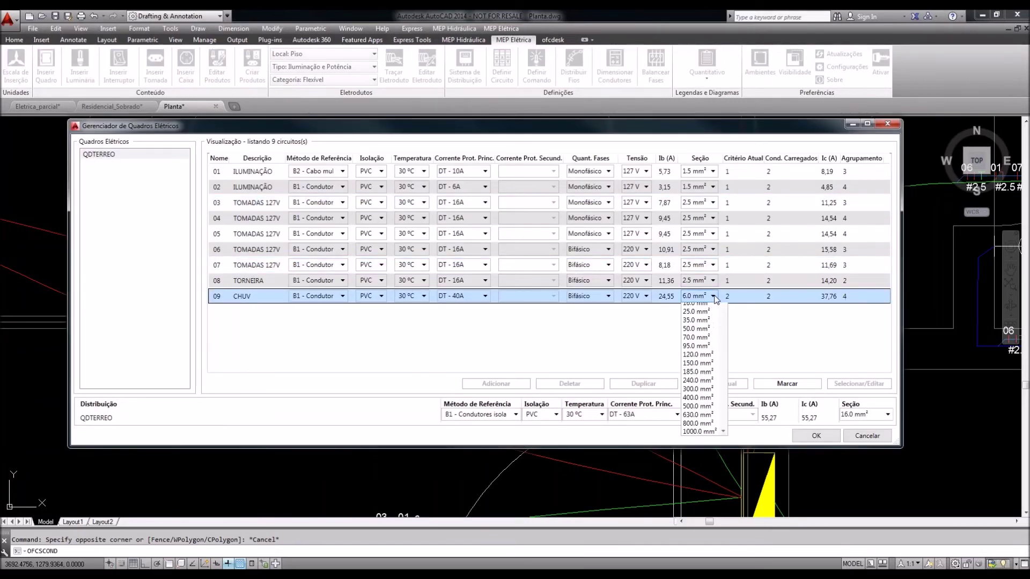
left_click(713, 296)
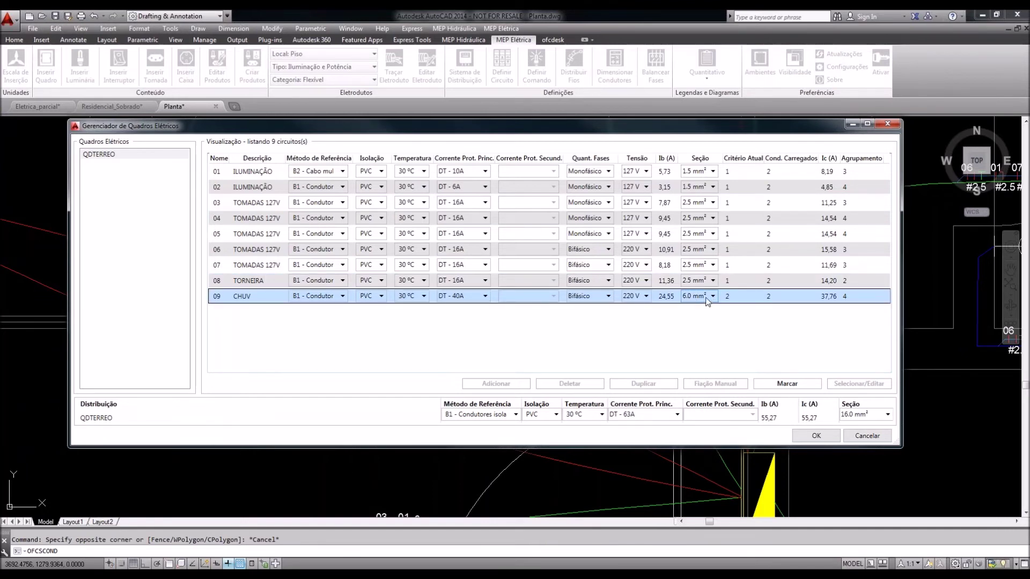
left_click(713, 296)
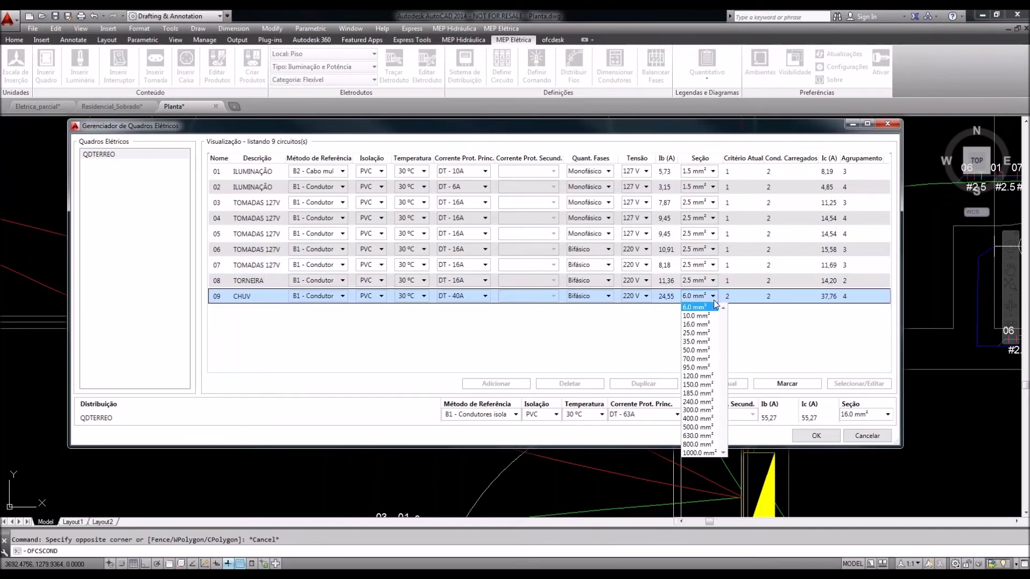
left_click(715, 299)
left_click(714, 296)
left_click(714, 299)
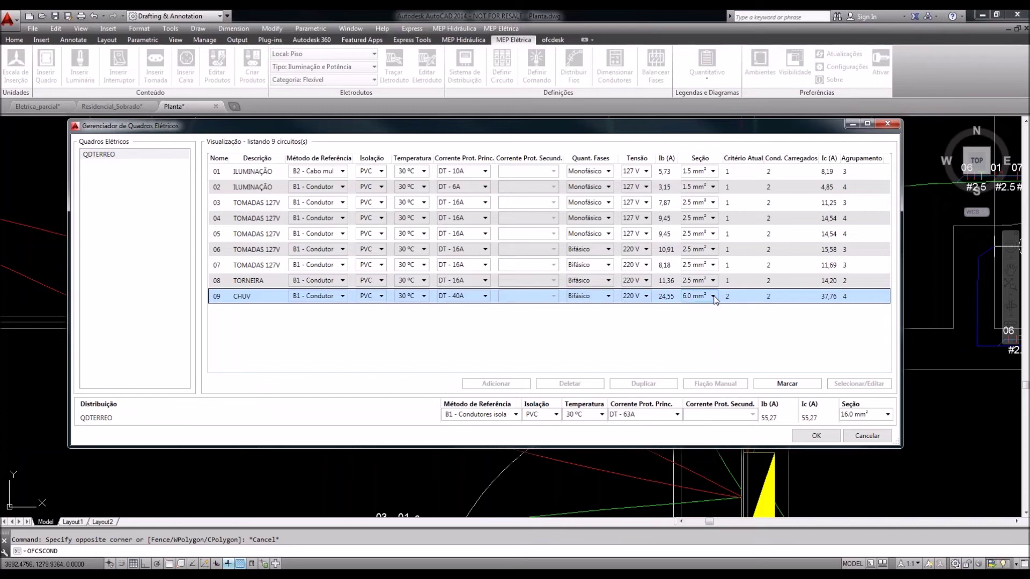
left_click(714, 296)
left_click(714, 297)
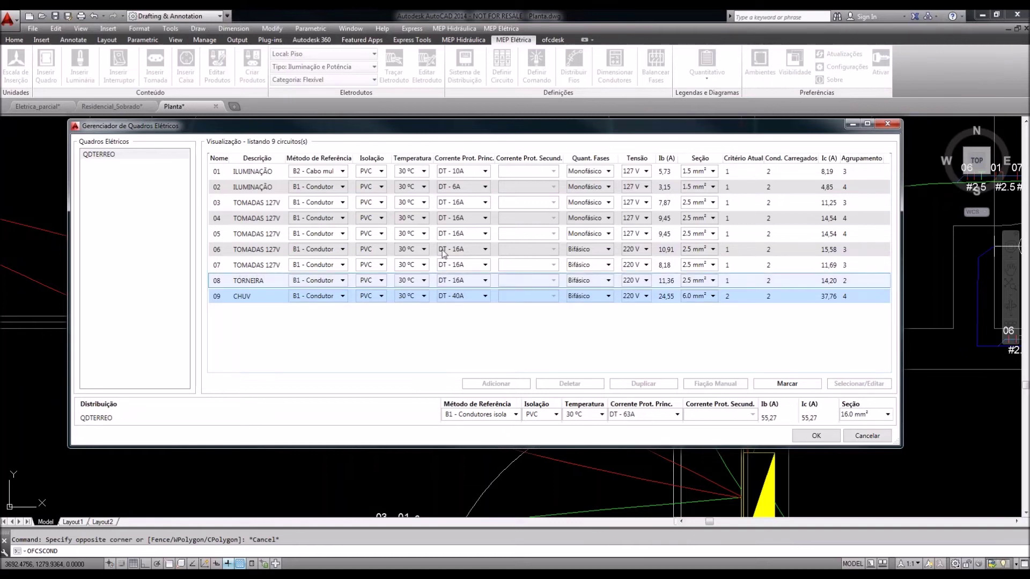
Check the reference methods offered for circuit 09 (CHUV) and apply the QDTERREO conductor sizing
left_click(343, 297)
left_click(339, 324)
left_click(344, 297)
left_click(321, 315)
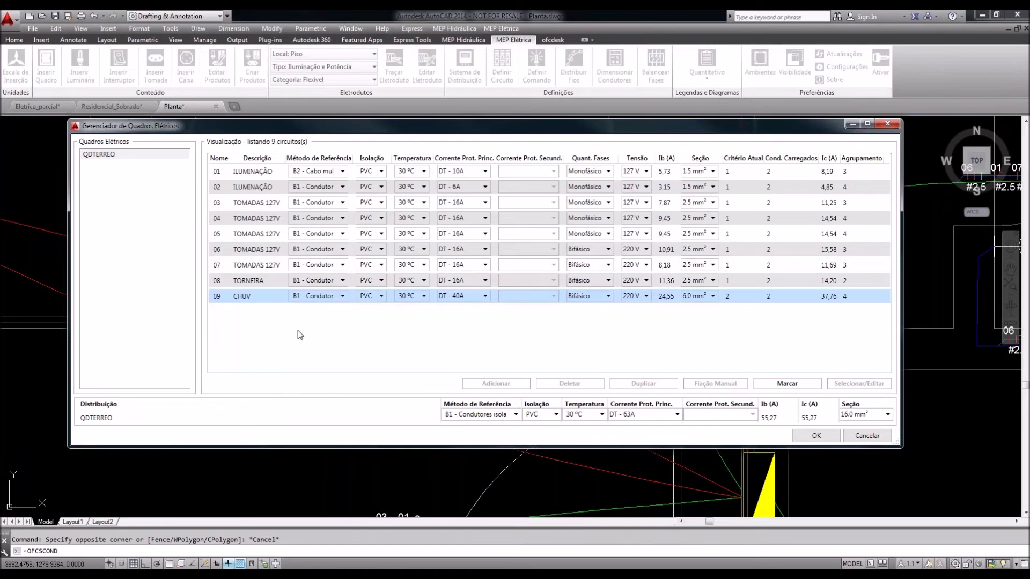
left_click(815, 436)
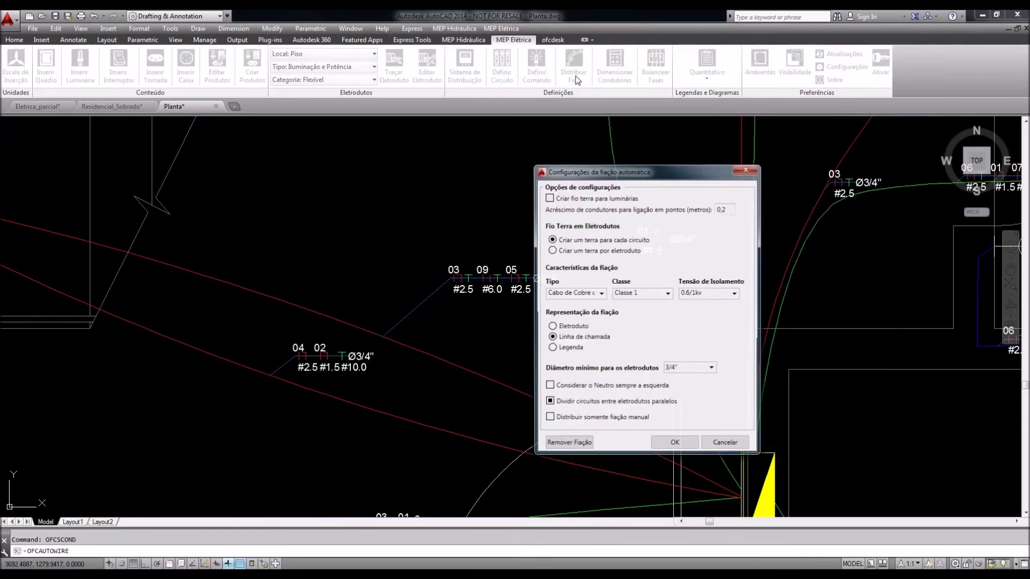
Remove the plan's existing wiring and redistribute it with call-line labels, dividing circuits between parallel conduits
left_click(569, 442)
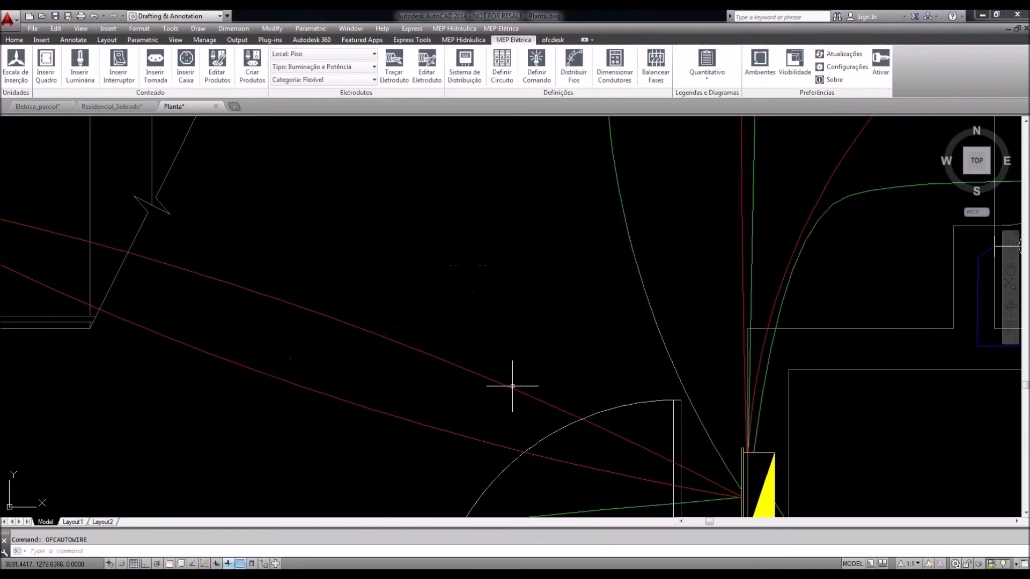
scroll(513, 386, "up", 3)
scroll(512, 386, "down", 4)
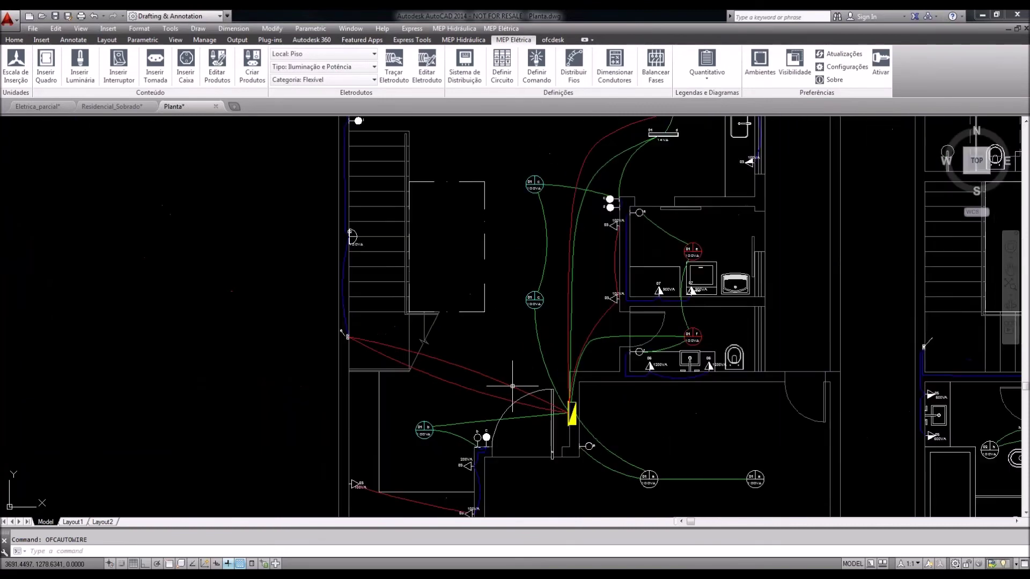
left_click(578, 73)
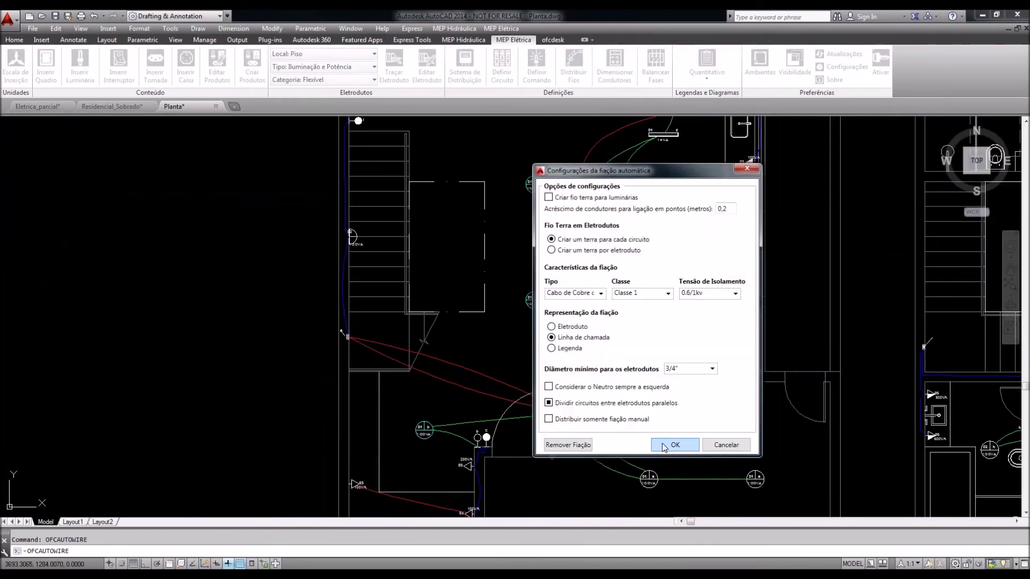
left_click(664, 445)
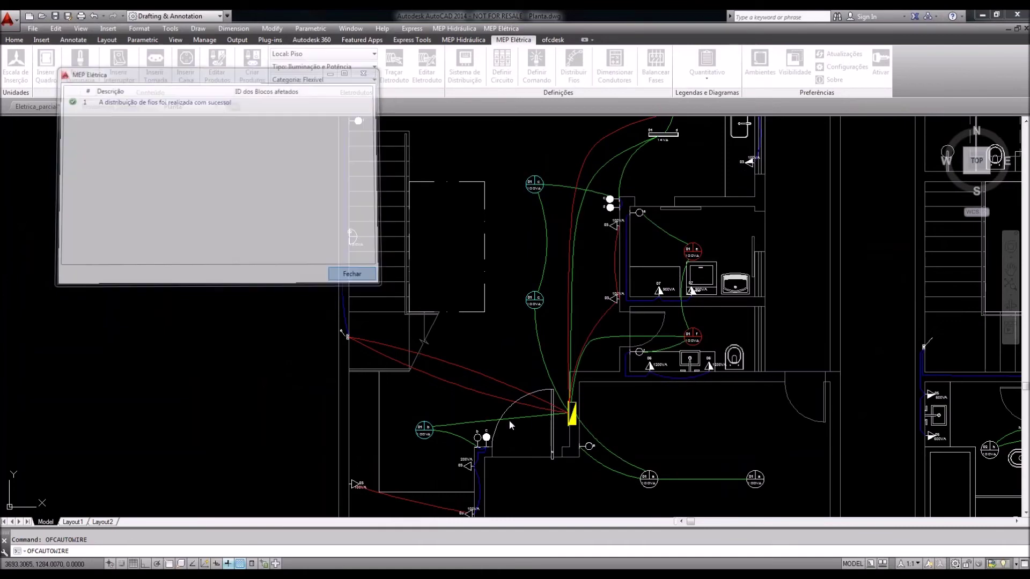
scroll(507, 399, "up", 5)
scroll(506, 398, "up", 2)
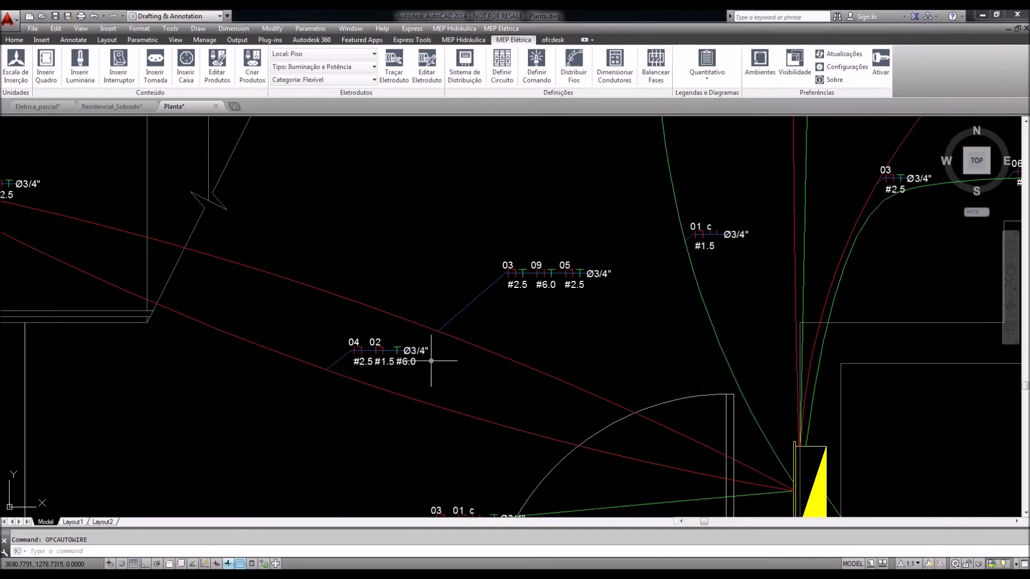
scroll(431, 361, "down", 3)
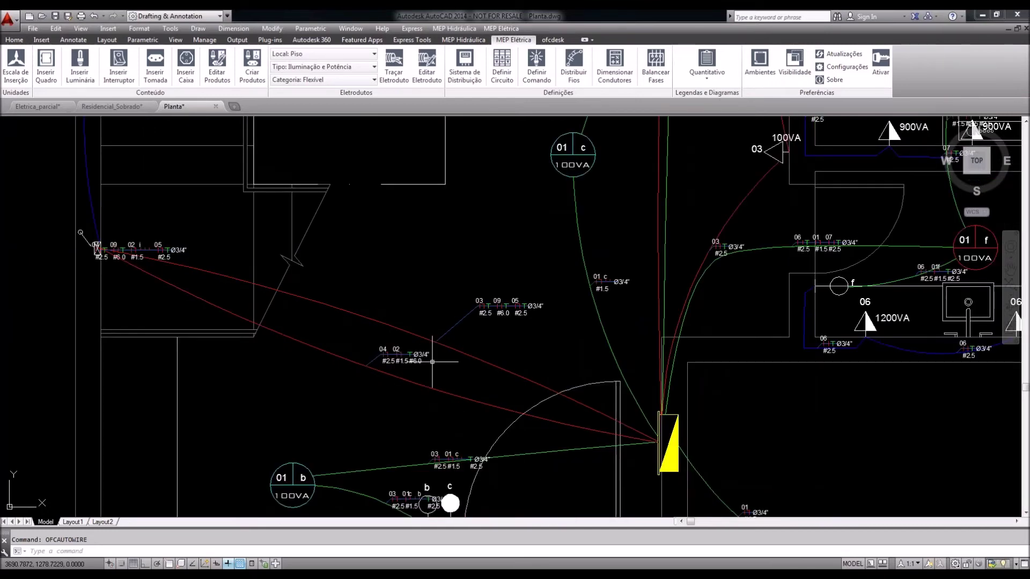
Redistribute the wiring in legend representation without a prefix, placing a rectangular legend named FIAÇÃO beside the two floor plans
scroll(432, 361, "down", 2)
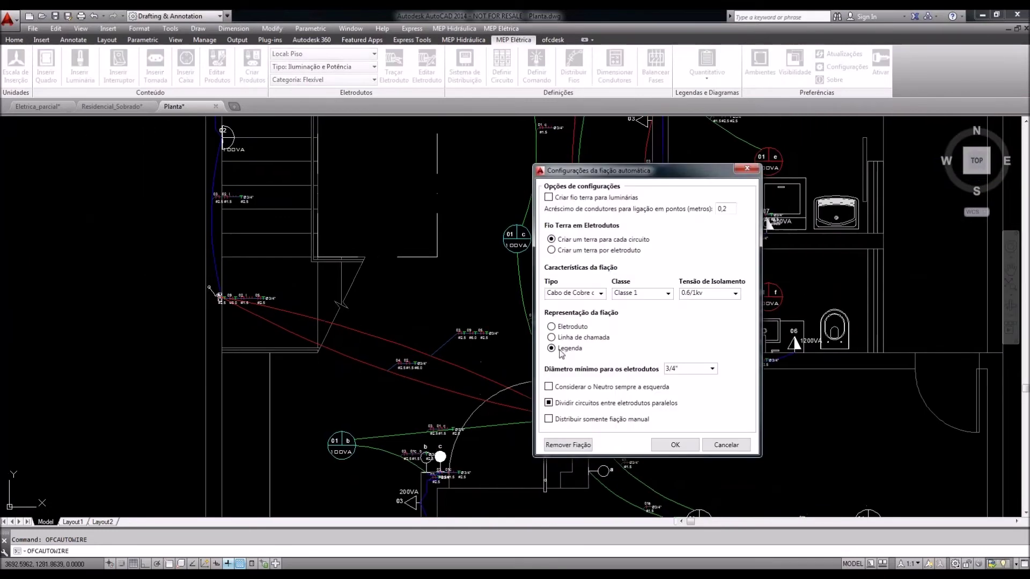
left_click(675, 445)
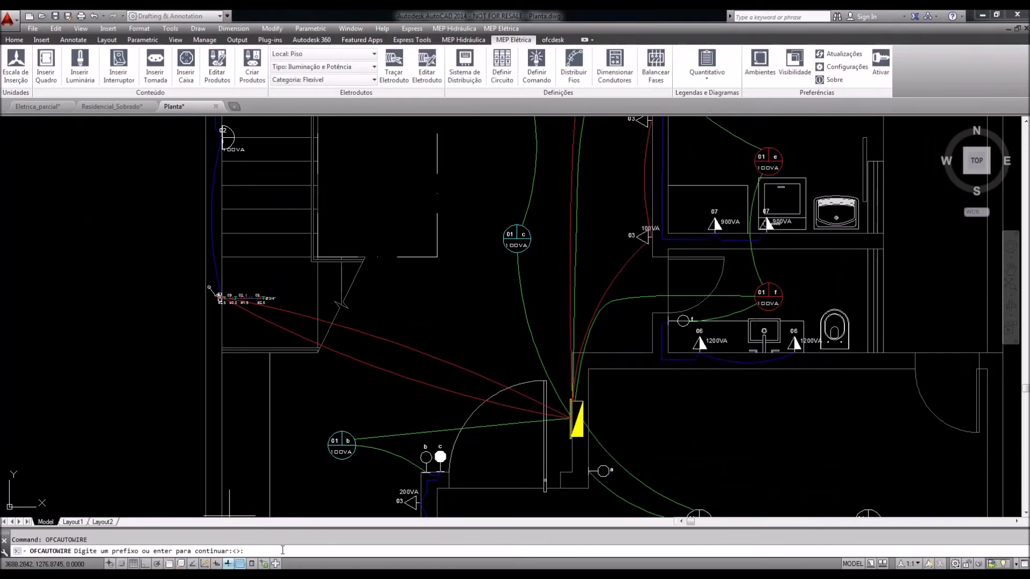
key("Return")
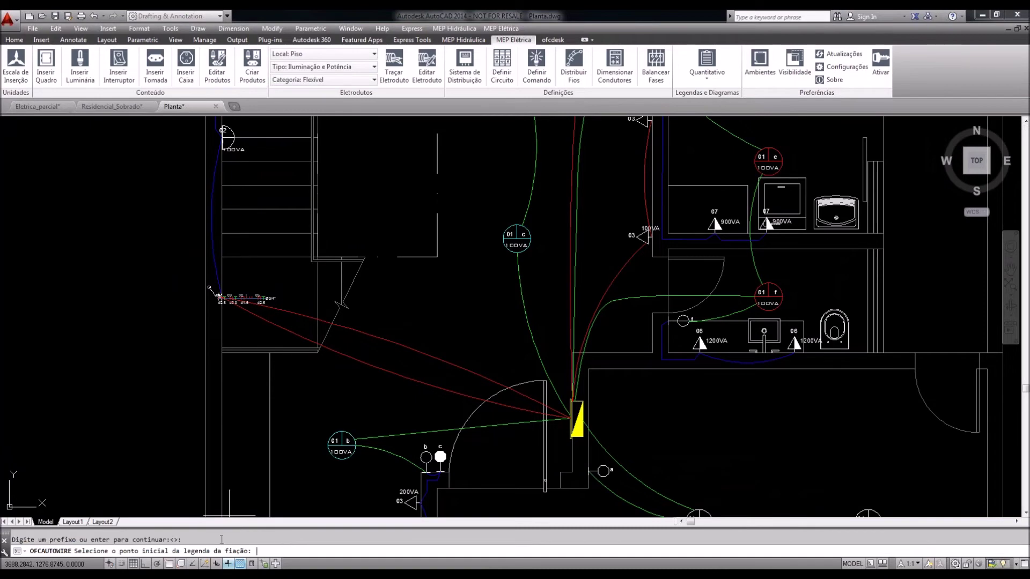
scroll(277, 447, "down", 6)
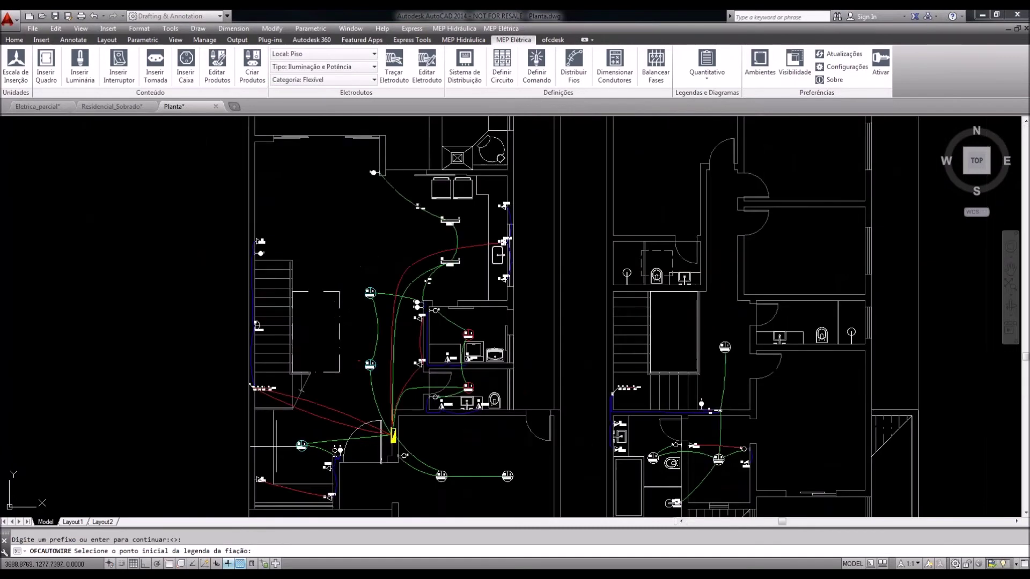
scroll(40, 437, "down", 2)
left_click(475, 302)
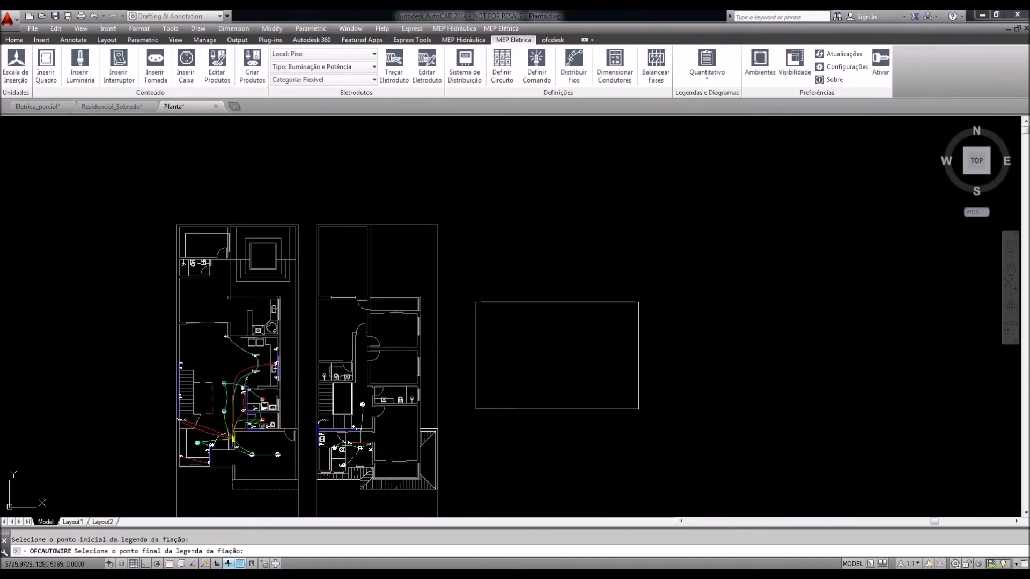
left_click(646, 409)
type("FIAÇÃO")
key("Return")
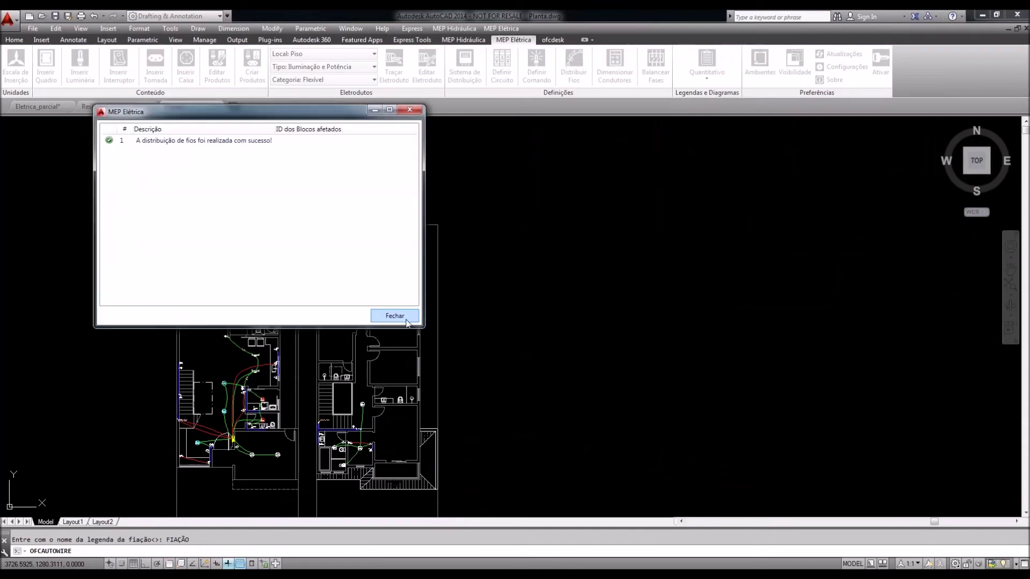
left_click(395, 316)
Examine the numbered wiring tags on the conduits around the distribution panel, riser and bathrooms
scroll(203, 442, "up", 4)
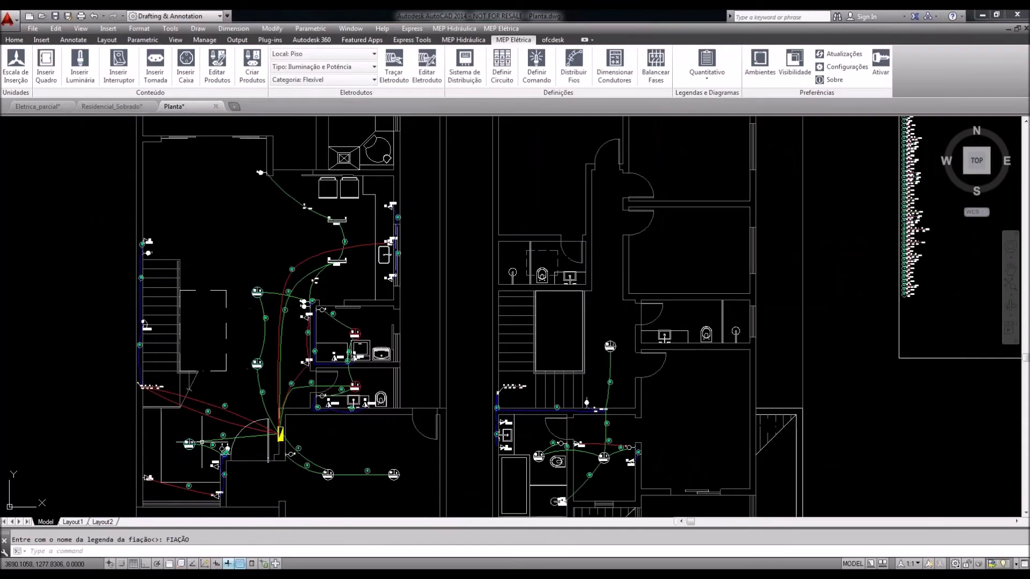
scroll(202, 442, "up", 2)
scroll(205, 436, "up", 4)
middle_click_drag(223, 437, 230, 403)
scroll(393, 368, "down", 2)
middle_click_drag(452, 346, 430, 380)
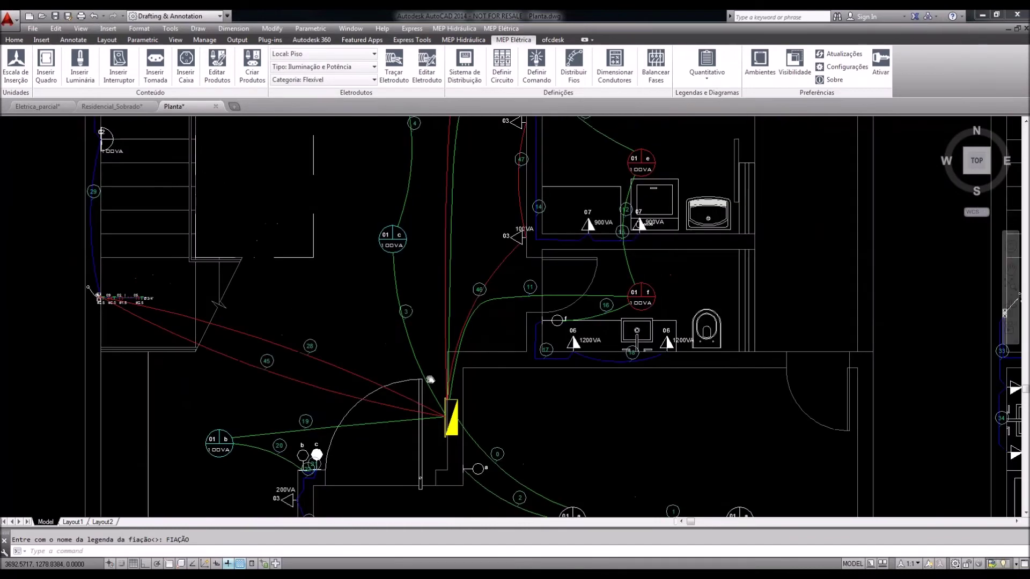
scroll(443, 368, "down", 2)
scroll(565, 207, "up", 2)
scroll(563, 209, "up", 2)
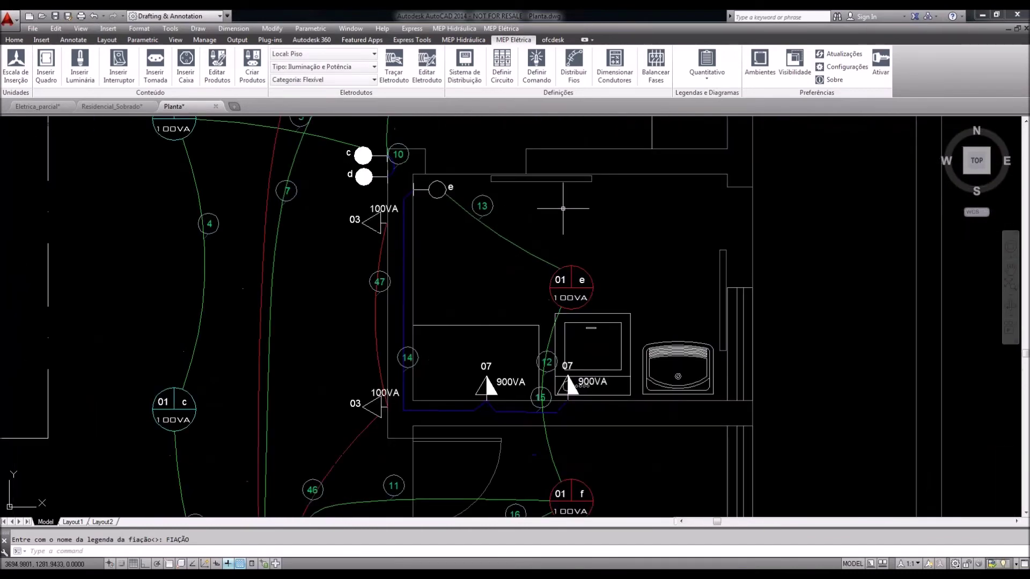
scroll(564, 209, "down", 2)
scroll(453, 218, "down", 2)
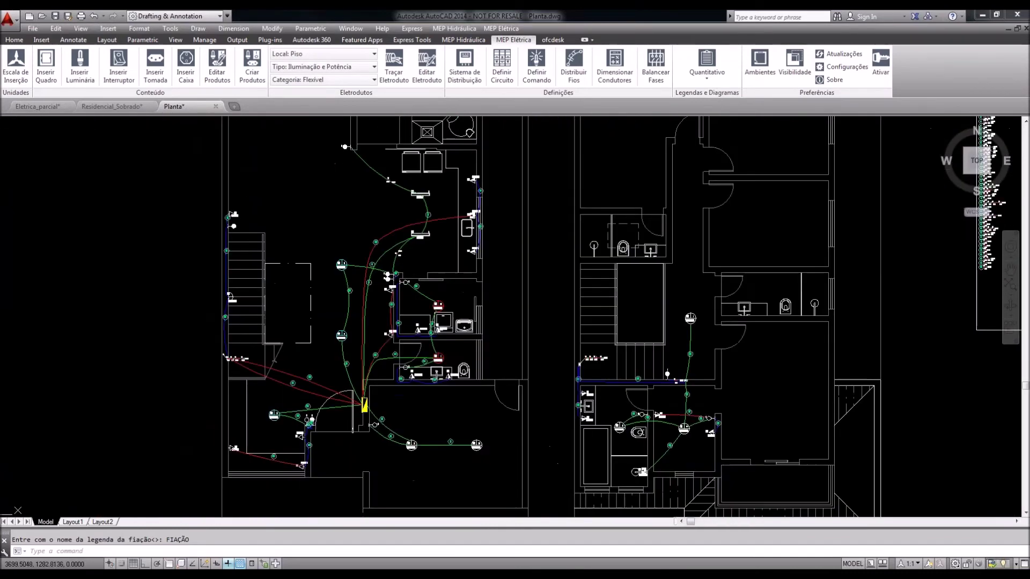
Increase the row and column spacing of the FIAÇÃO legend so its entries no longer overlap
scroll(453, 218, "up", 5)
left_click(419, 221)
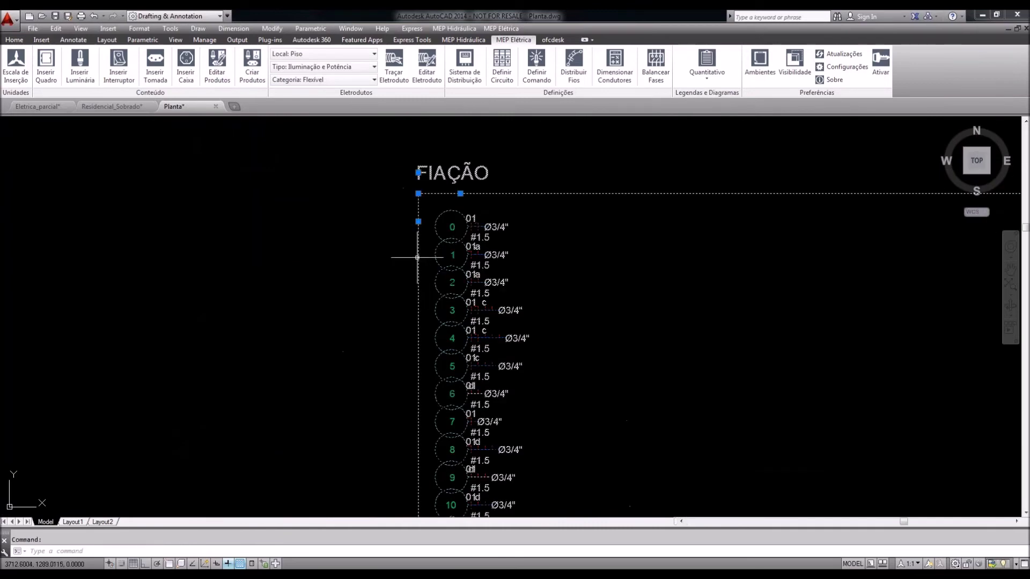
left_click(418, 222)
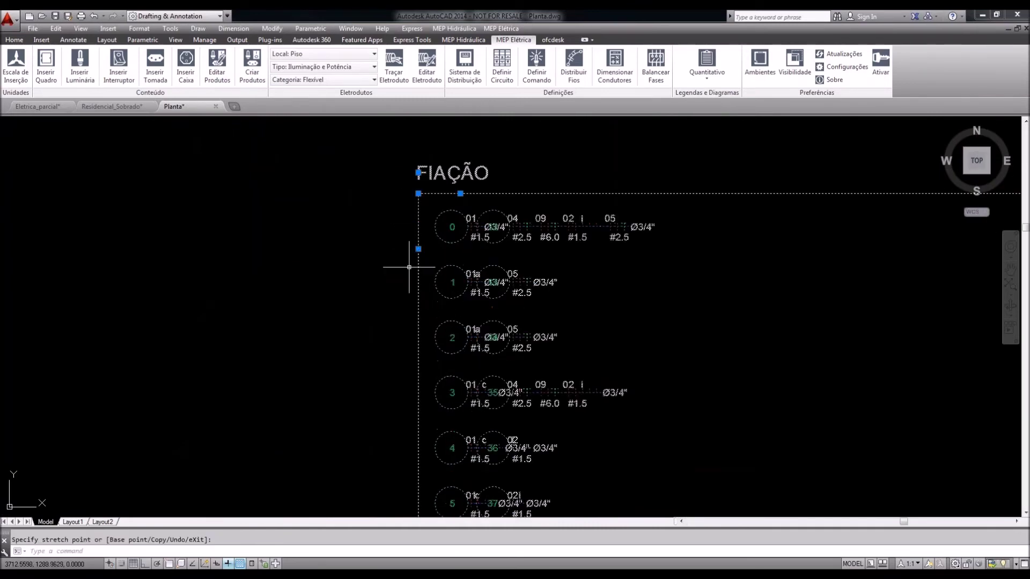
scroll(376, 194, "down", 2)
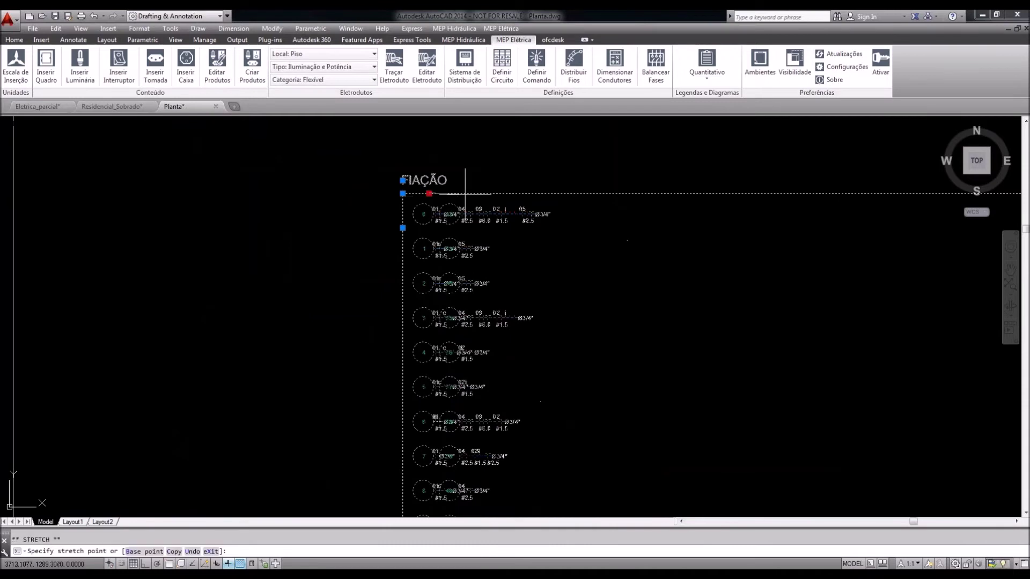
left_click(477, 193)
scroll(440, 199, "down", 2)
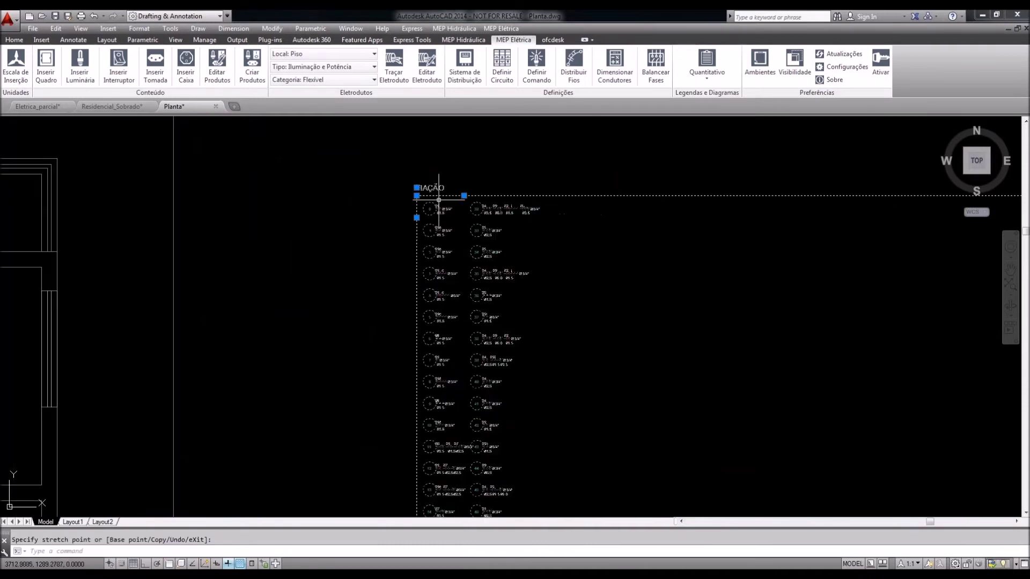
scroll(439, 200, "down", 2)
scroll(441, 203, "down", 4)
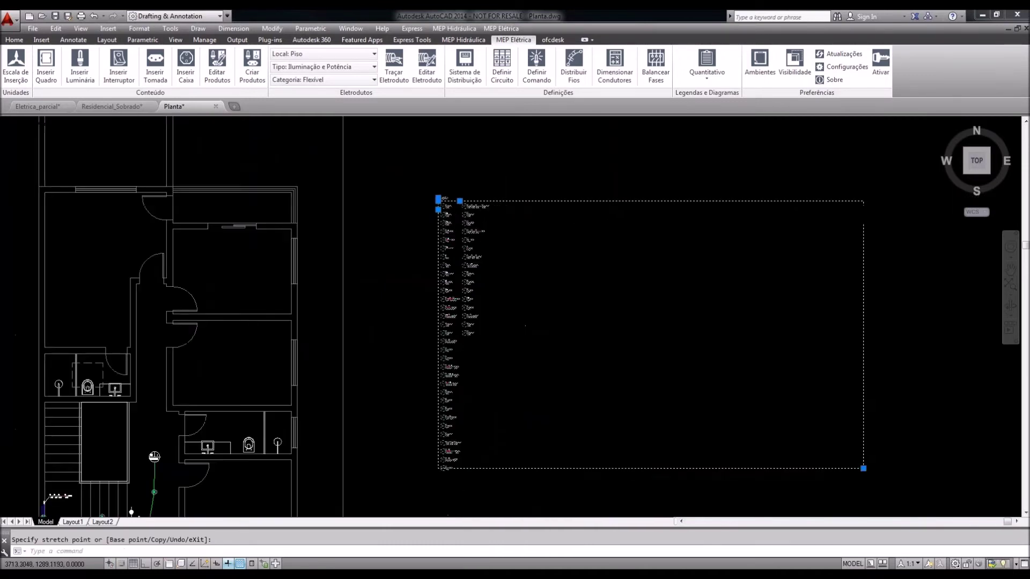
Resize the FIAÇÃO legend's frame to a compact rectangle that arranges the entries in nine rows and six columns
left_click(714, 373)
left_click(709, 381)
left_click(712, 371)
scroll(542, 289, "up", 2)
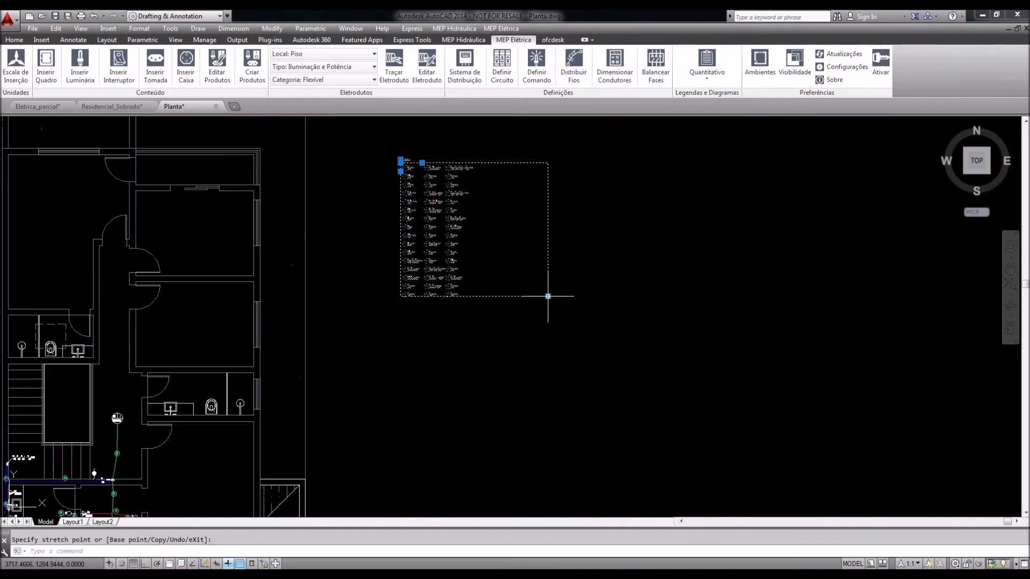
left_click(546, 267)
middle_click_drag(512, 236, 536, 334)
left_click(570, 366)
left_click(569, 339)
scroll(499, 277, "up", 2)
key("Escape")
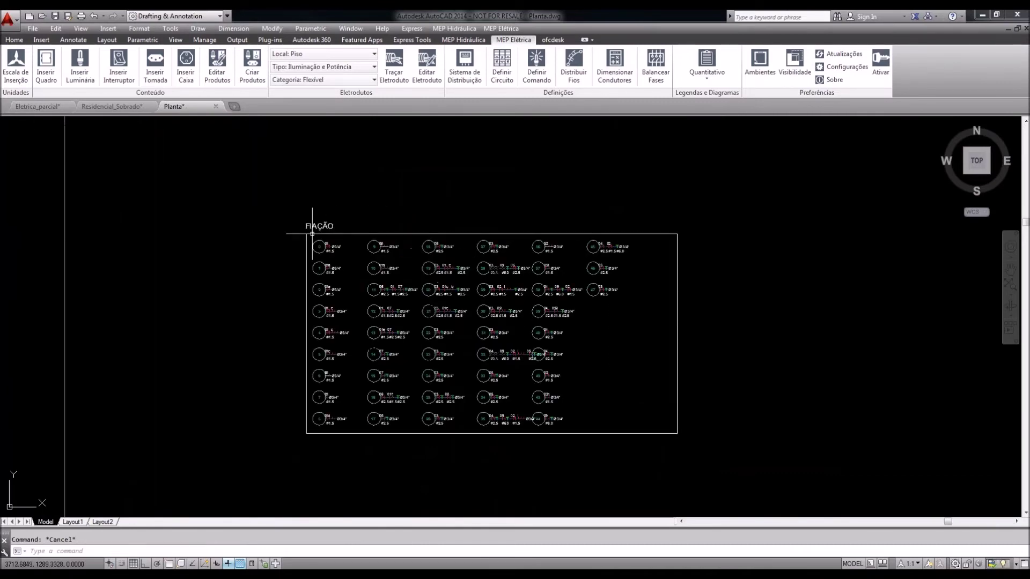
scroll(445, 298, "up", 3)
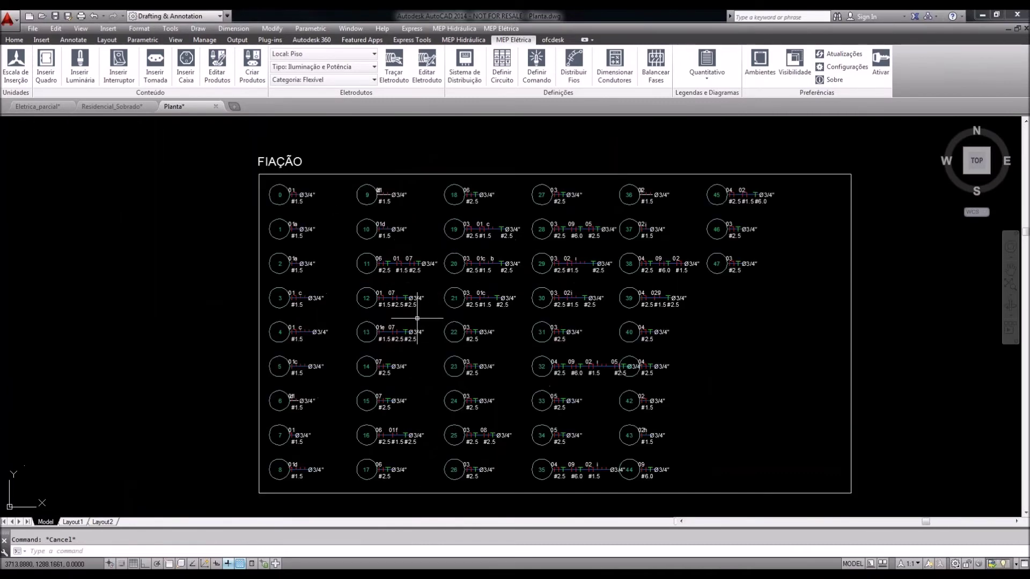
Remove the distributed wiring from both floor plans and delete the FIAÇÃO legend
scroll(491, 338, "down", 2)
scroll(490, 338, "down", 2)
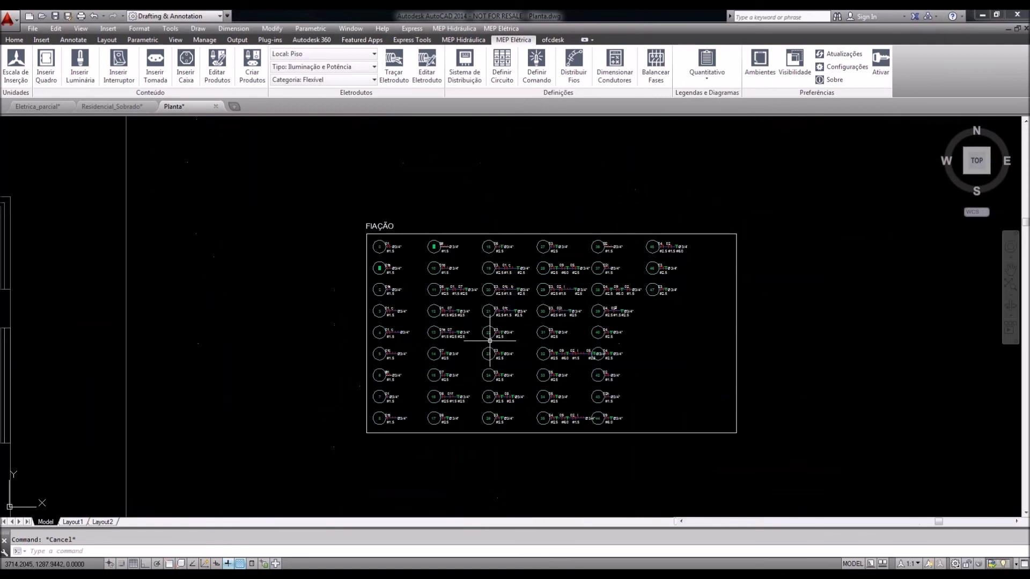
scroll(568, 324, "down", 2)
middle_click_drag(602, 322, 686, 306)
scroll(686, 305, "down", 4)
middle_click_drag(512, 347, 579, 265)
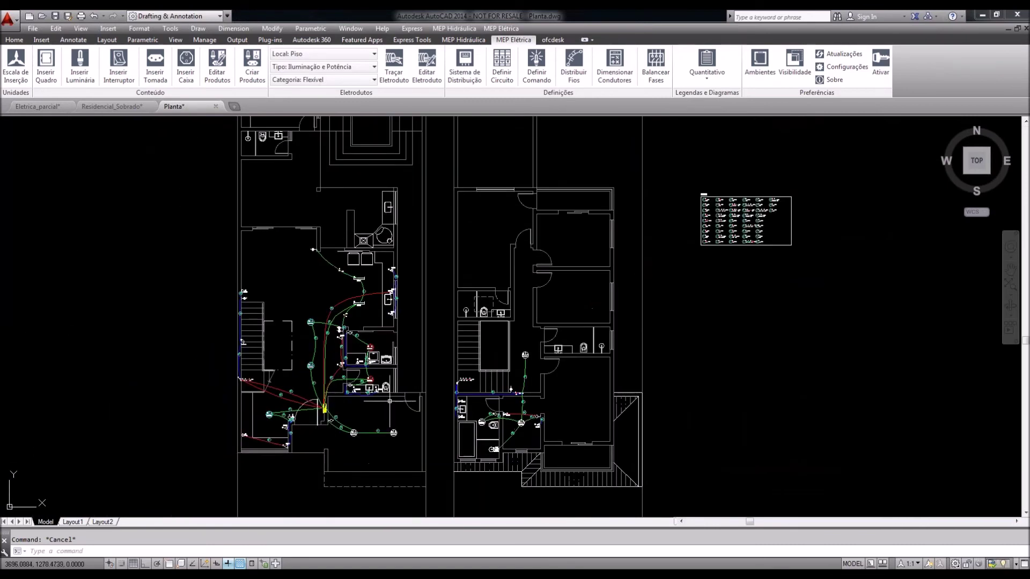
left_click(573, 79)
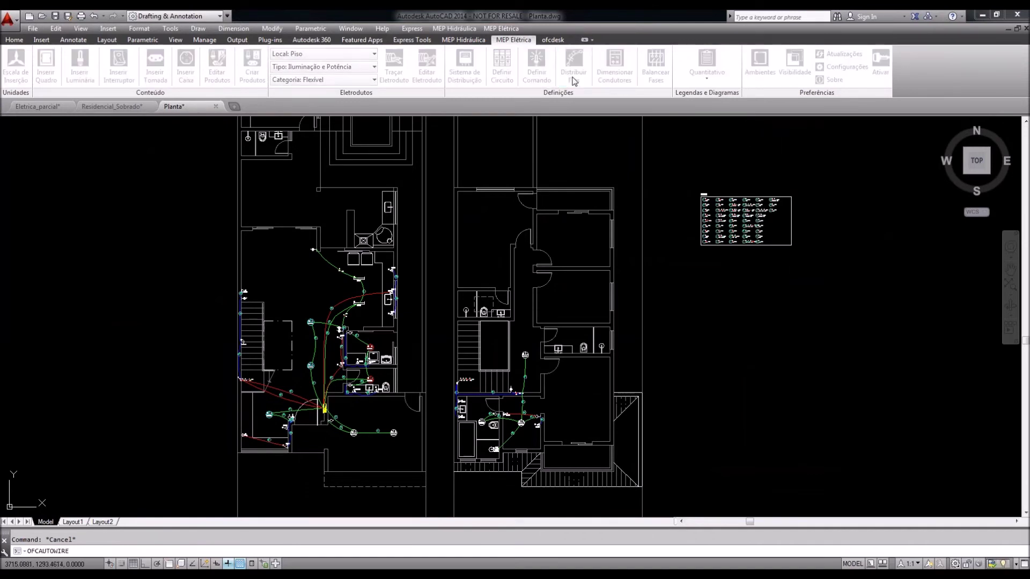
left_click(573, 433)
left_click(819, 302)
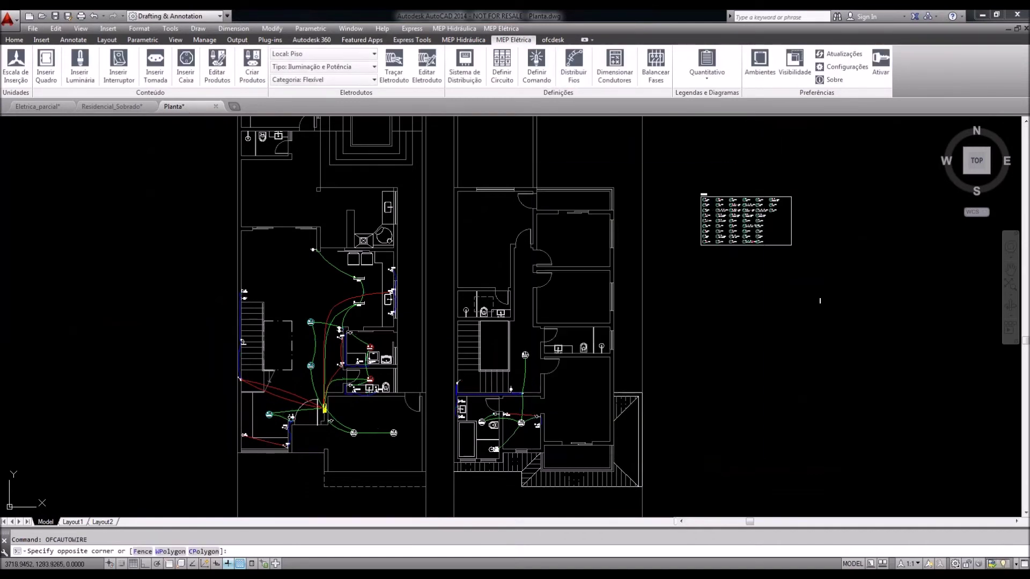
left_click(682, 173)
key("Delete")
Distribute the wiring again with the Linha de chamada representation in place of the legend
scroll(412, 390, "up", 5)
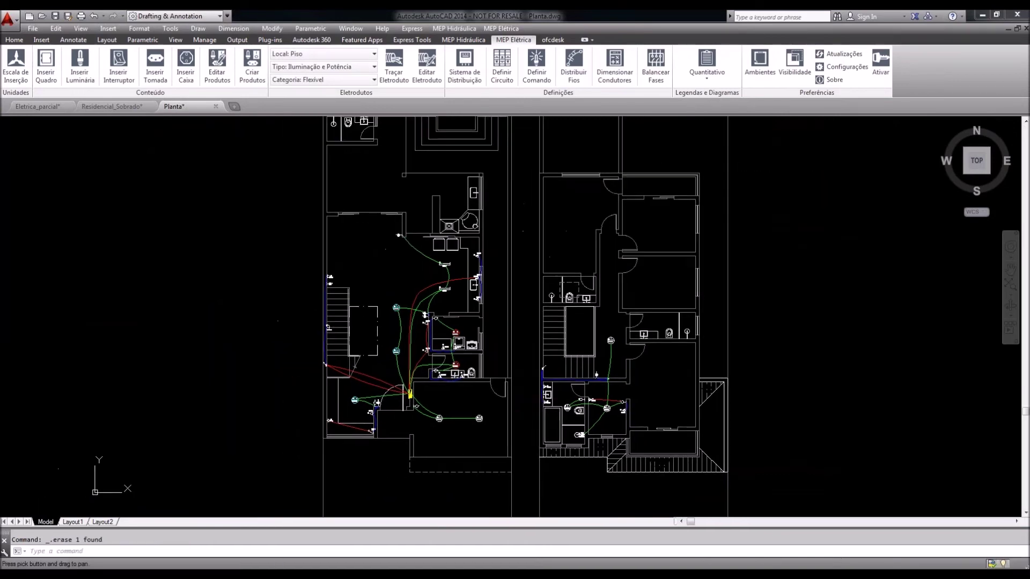
middle_click_drag(408, 391, 410, 391)
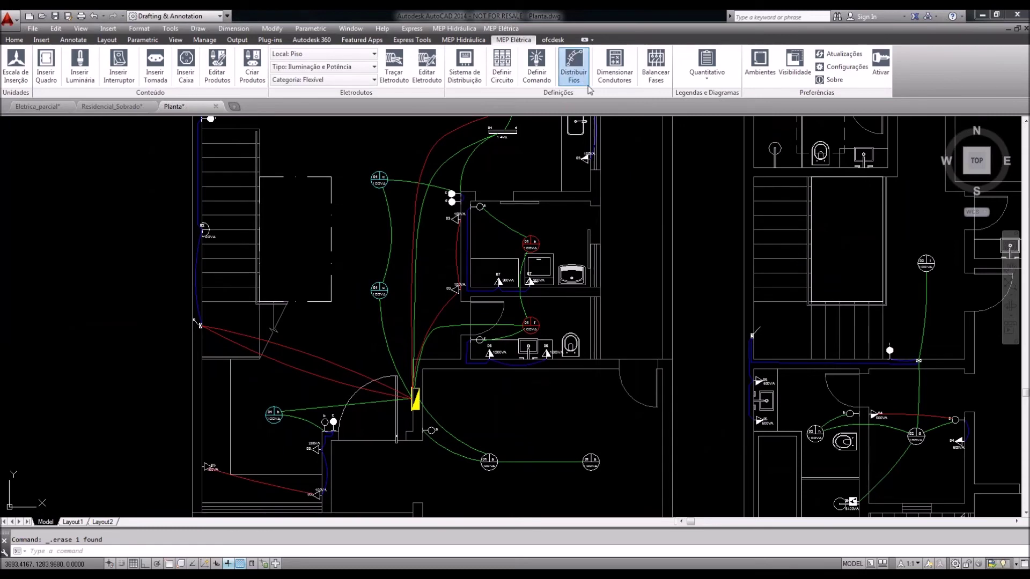
left_click(574, 67)
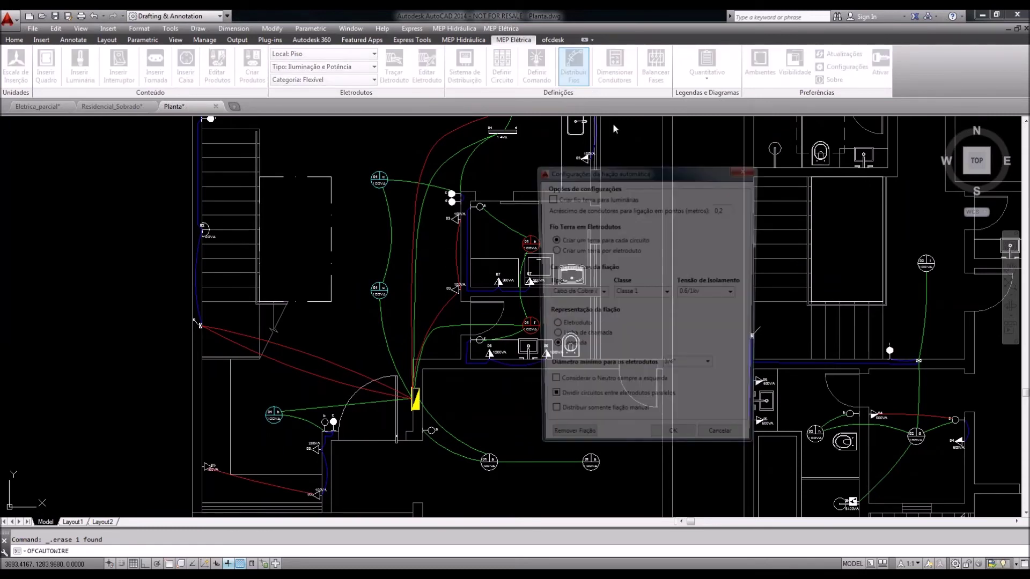
left_click(582, 337)
left_click(682, 448)
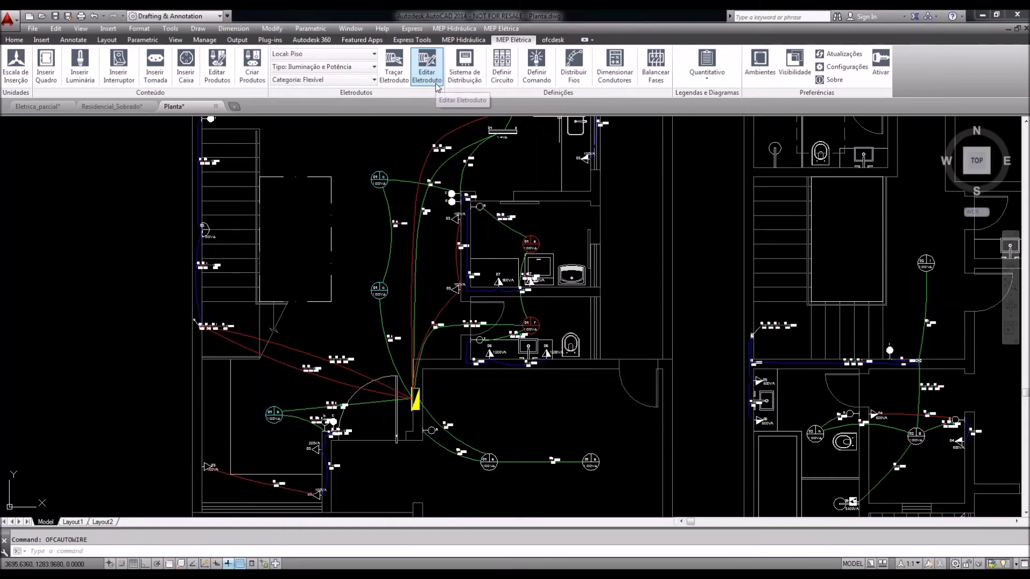
Change the ten conduits connected to the distribution panel to 1" diameter and represent their wiring with a legend
left_click(427, 67)
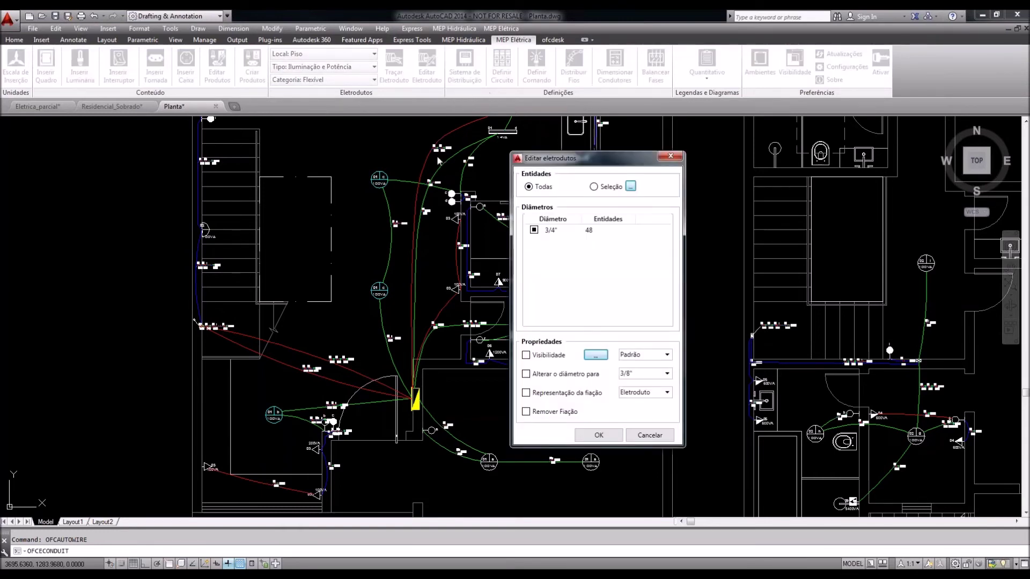
left_click(557, 231)
left_click(594, 187)
left_click(630, 187)
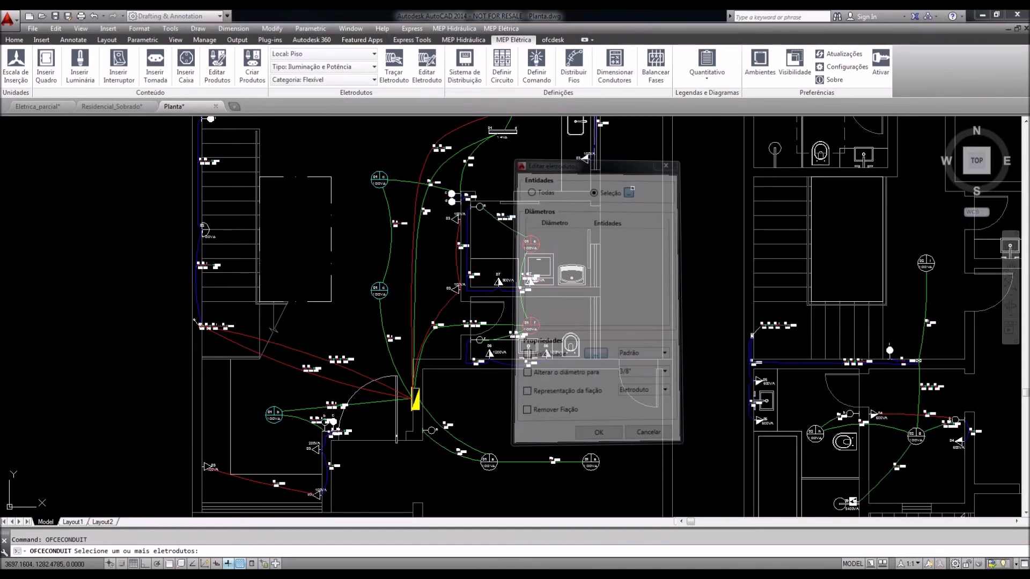
middle_click_drag(868, 355, 883, 303)
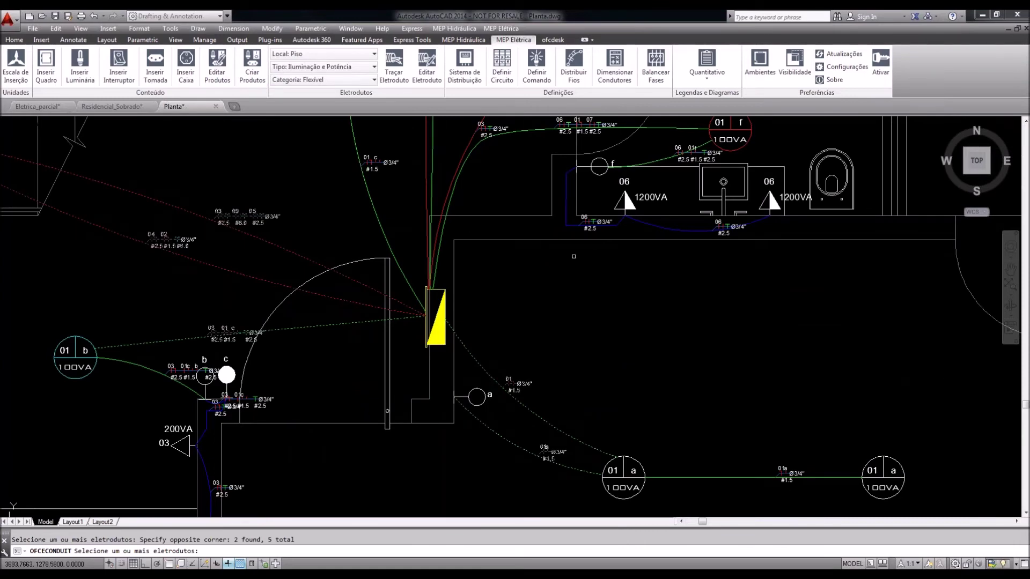
key("Return")
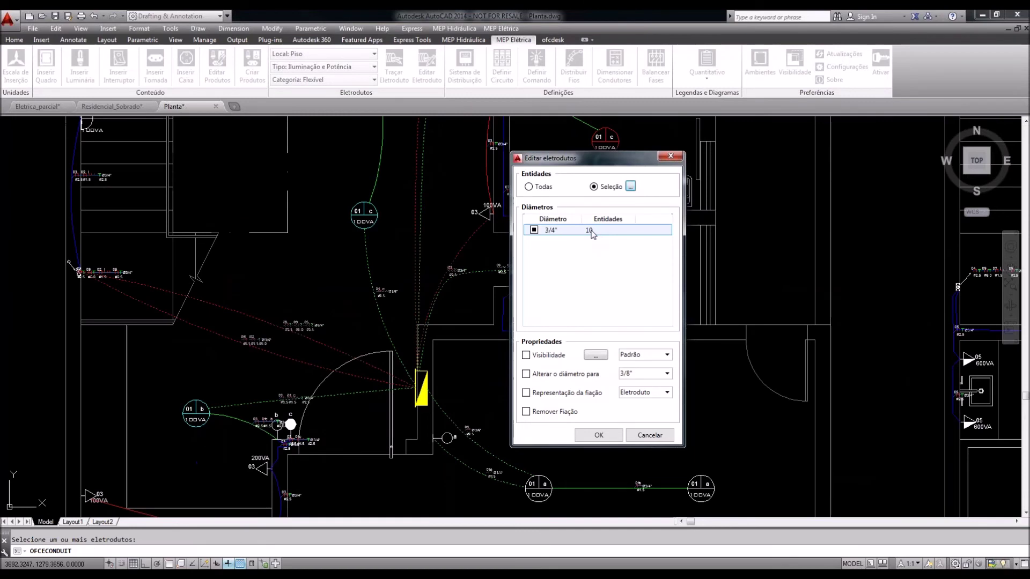
left_click(599, 435)
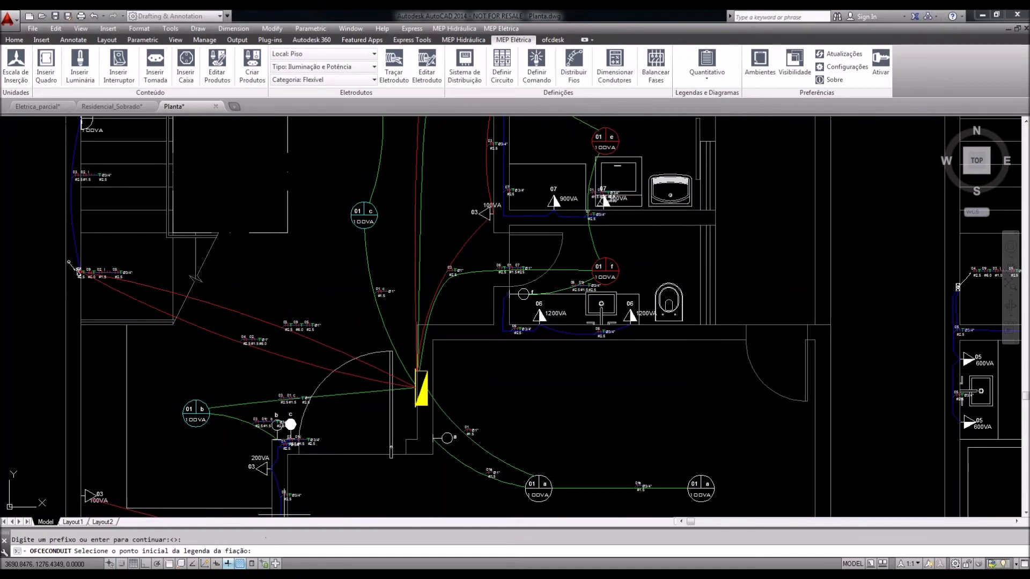
Place the wiring legend's frame in the empty area left of the ground-floor plan and name it FIAÇÃO
scroll(274, 427, "down", 8)
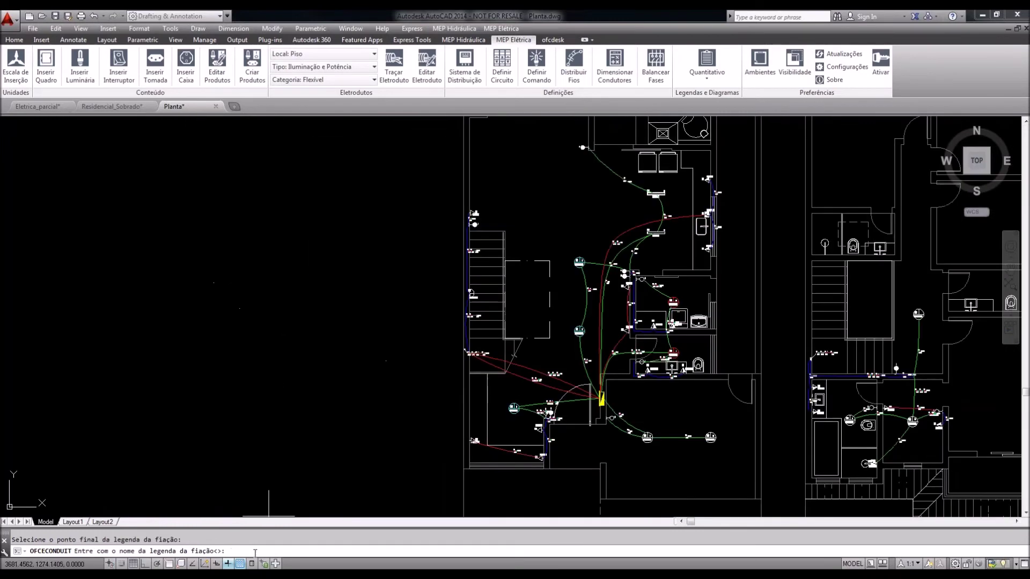
type("FIAÇÃO")
key("Return")
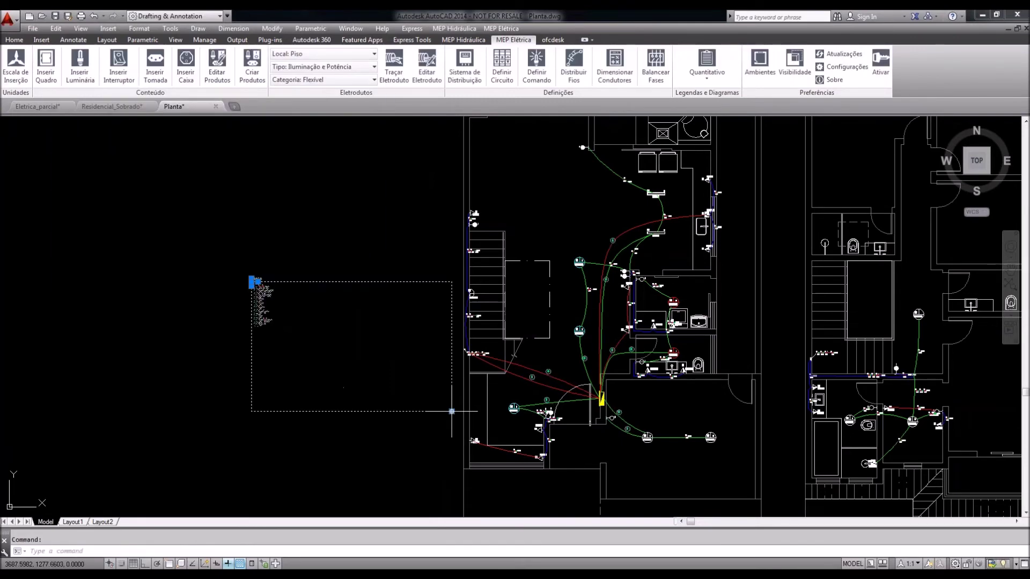
Resize the FIAÇÃO legend's frame and widen its column spacing so the entries form two separate columns of five rows
left_click(452, 412)
left_click(337, 347)
scroll(262, 310, "up", 2)
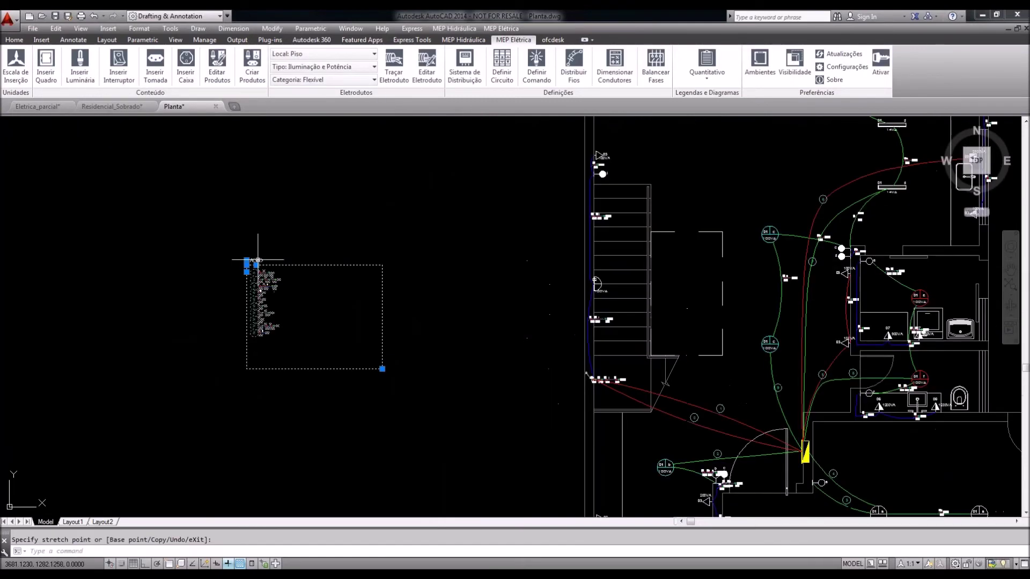
scroll(257, 260, "up", 5)
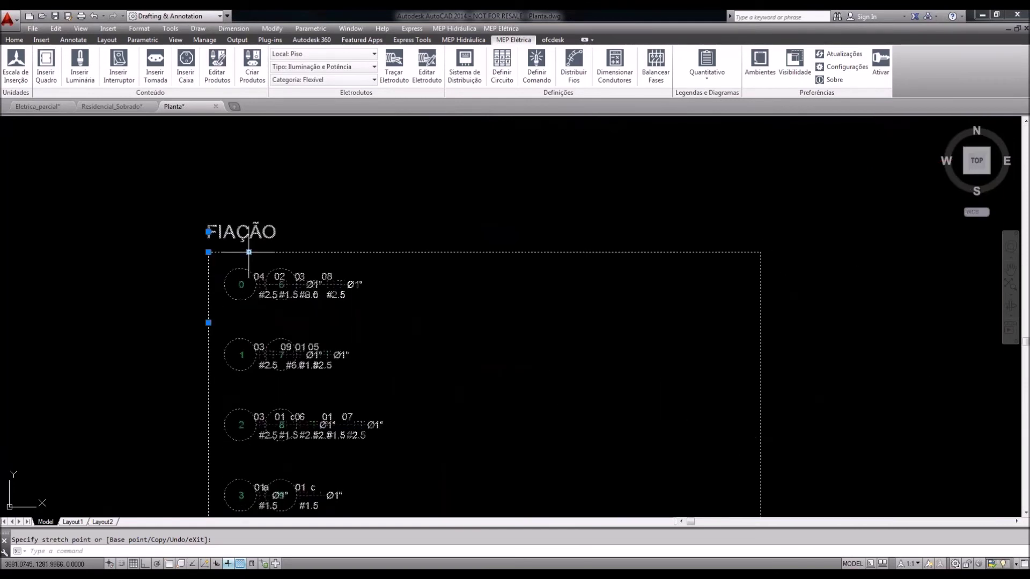
left_click(248, 252)
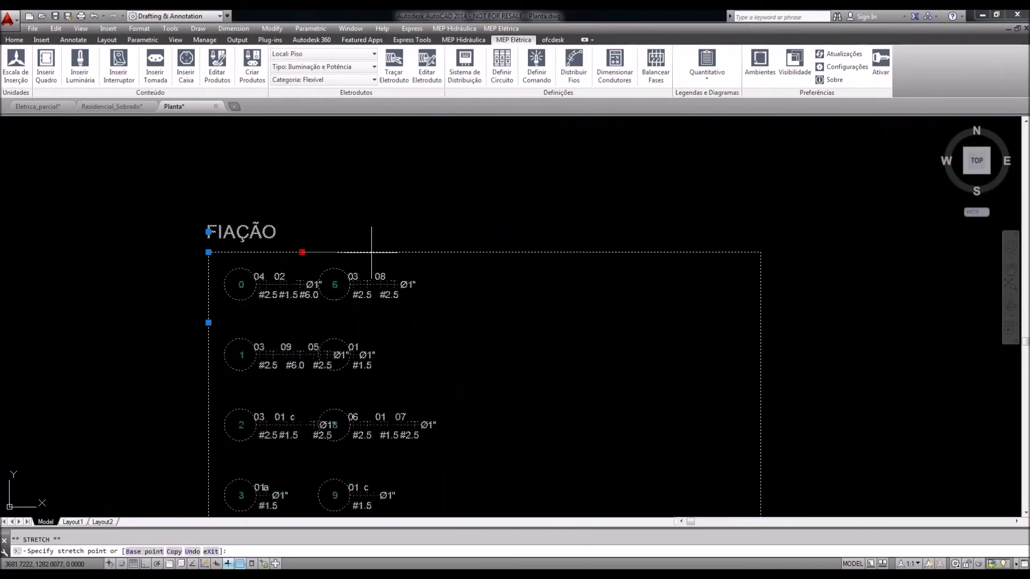
left_click(372, 252)
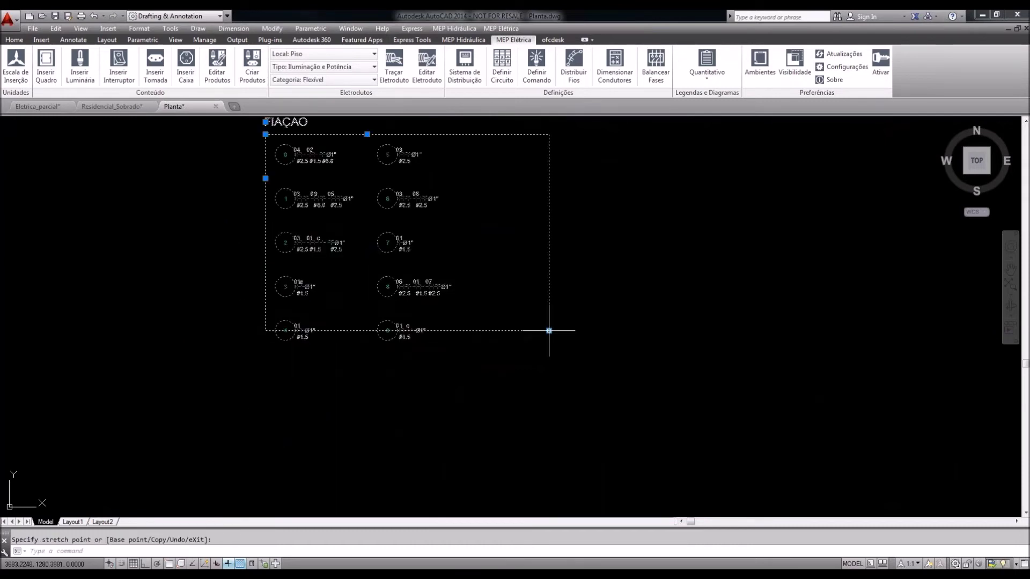
scroll(381, 156, "up", 2)
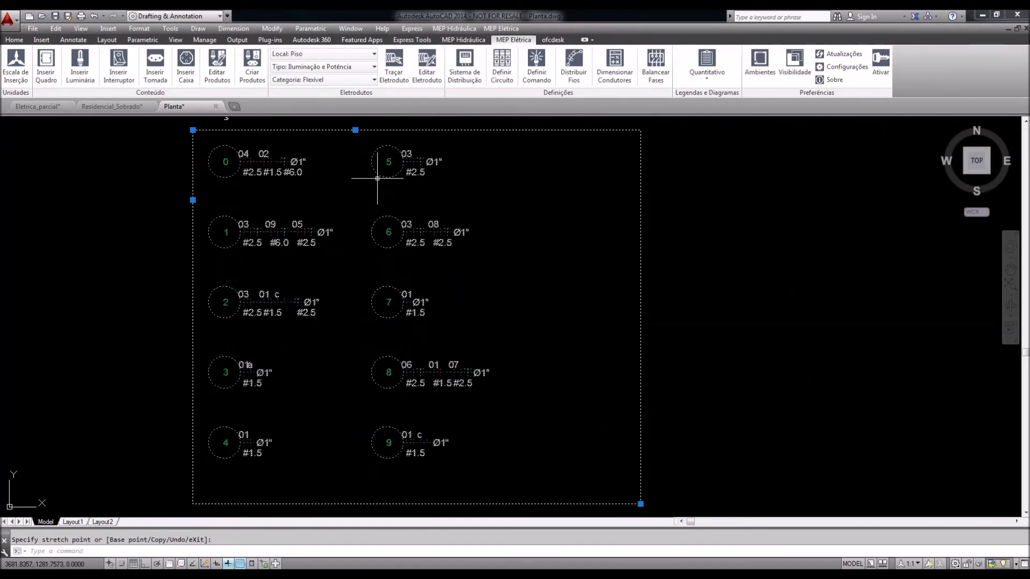
key("Escape")
Try to switch the wiring representation of the conduit between switch e and light point e to Eletroduto
scroll(377, 178, "up", 2)
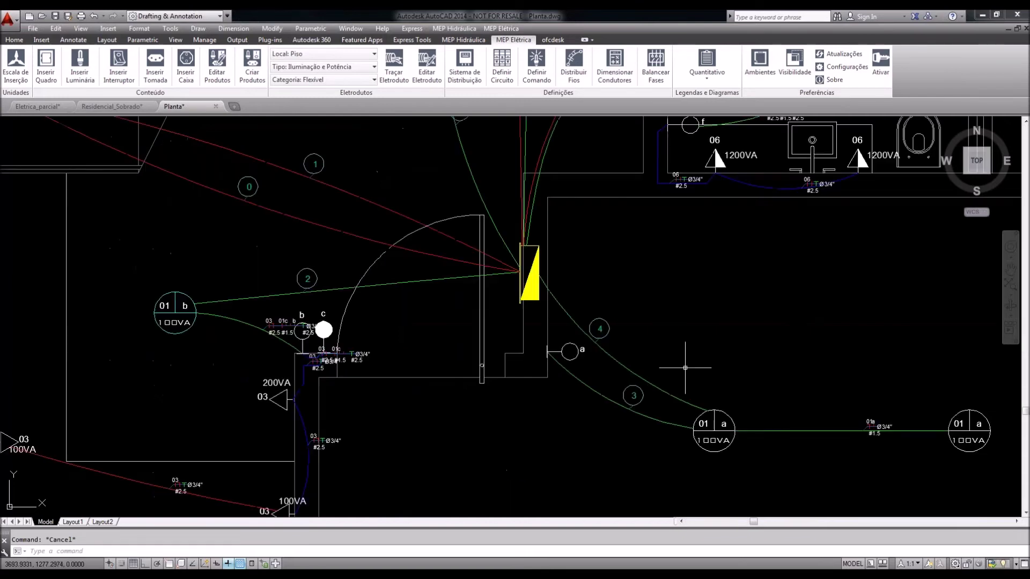
scroll(685, 368, "down", 2)
middle_click_drag(726, 265, 695, 427)
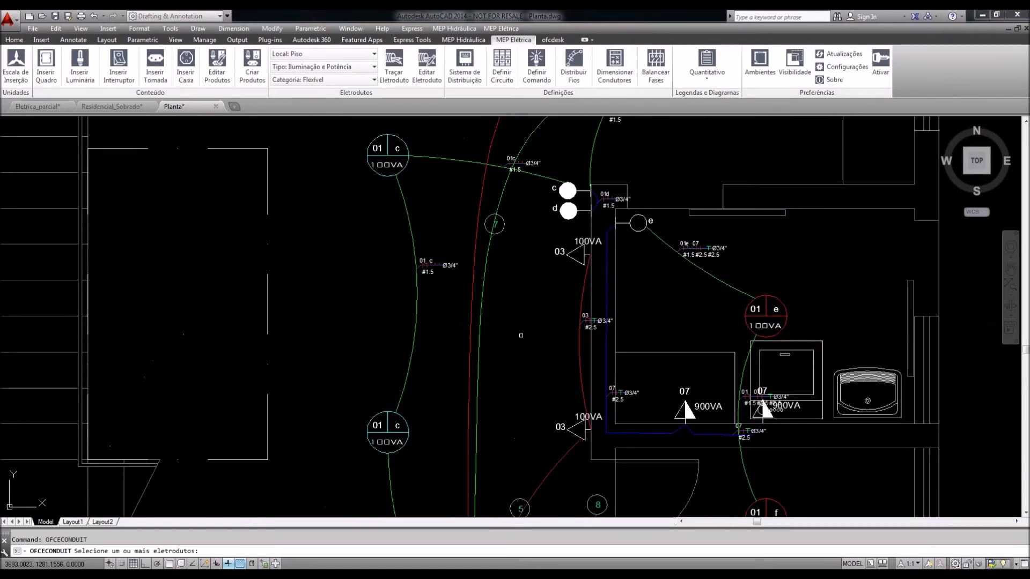
scroll(848, 215, "up", 2)
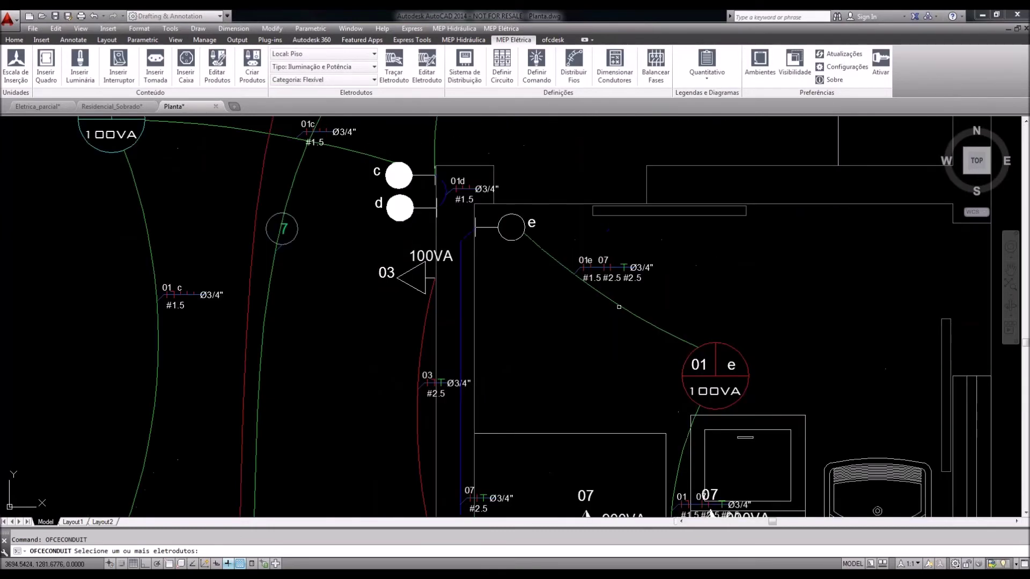
left_click(619, 307)
key("Return")
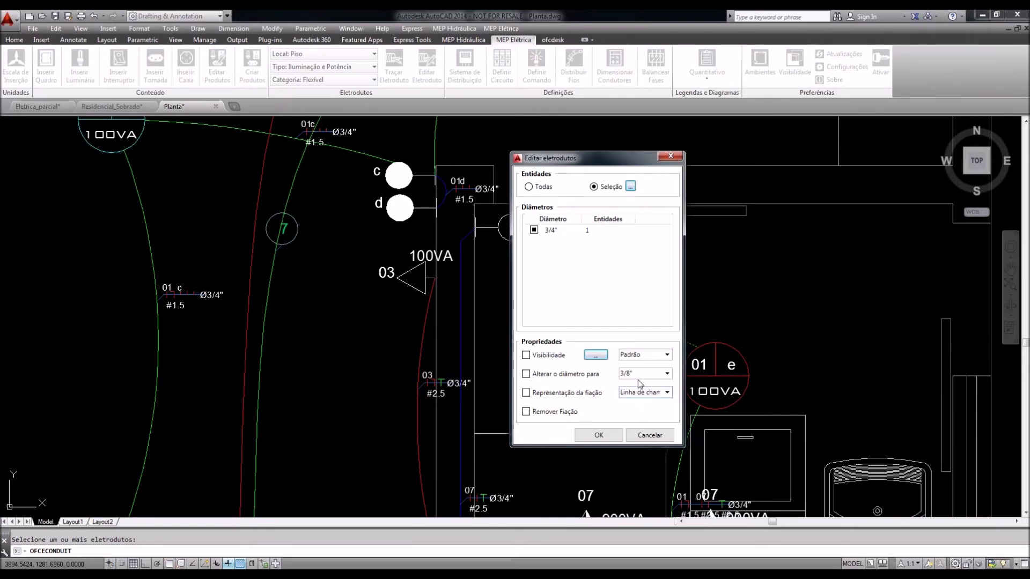
left_click(654, 391)
left_click(644, 406)
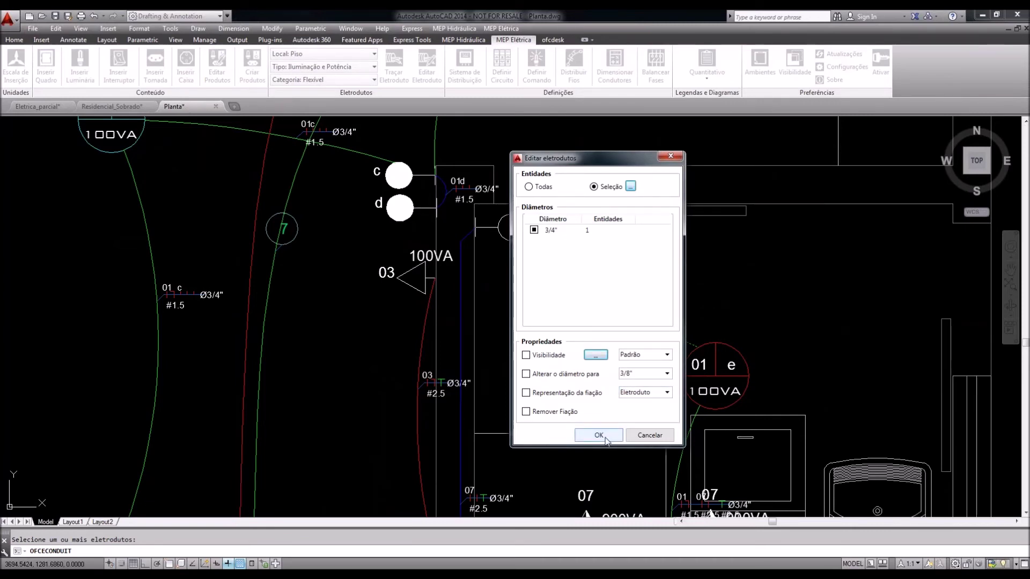
left_click(599, 435)
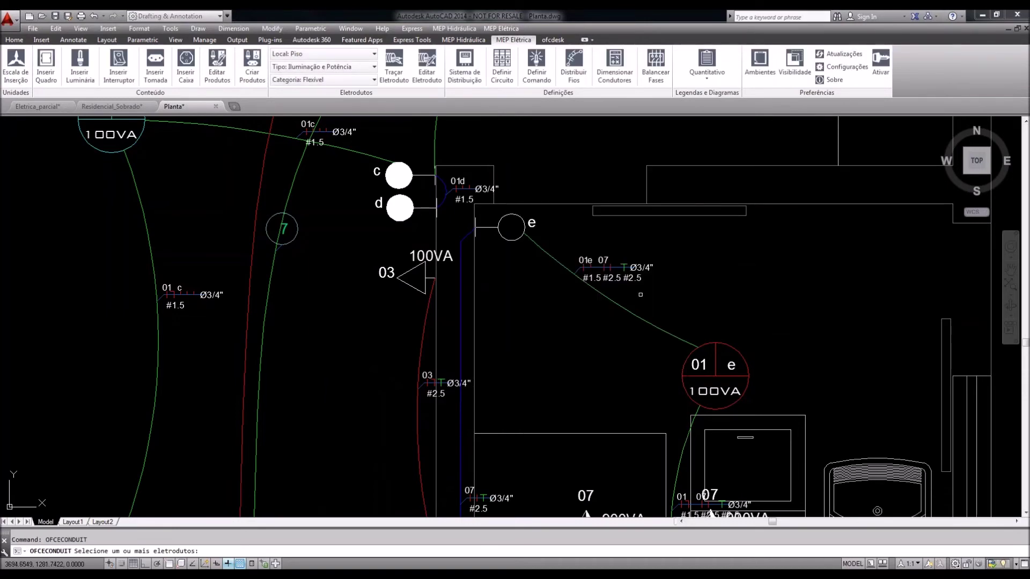
key("Return")
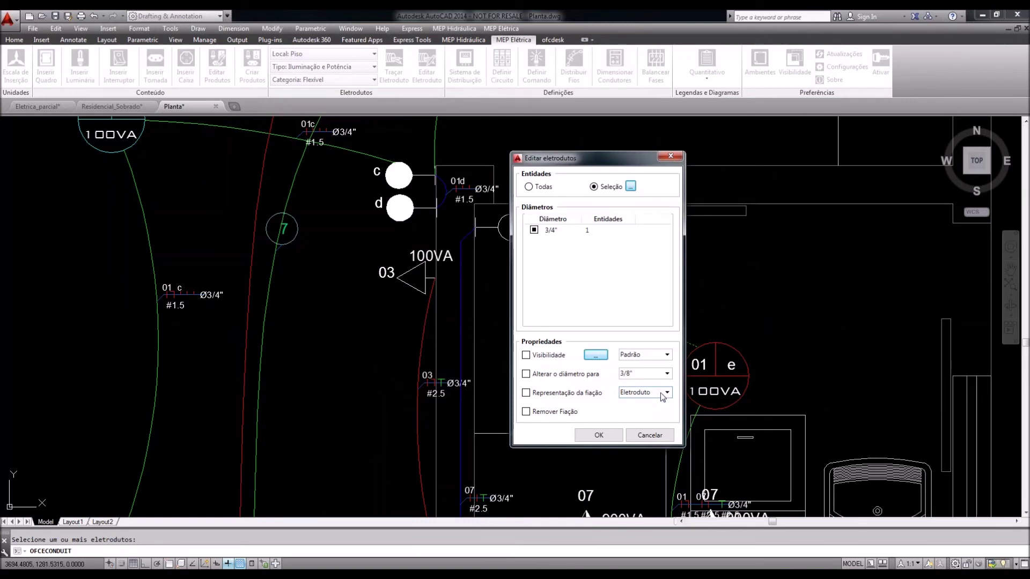
left_click(600, 436)
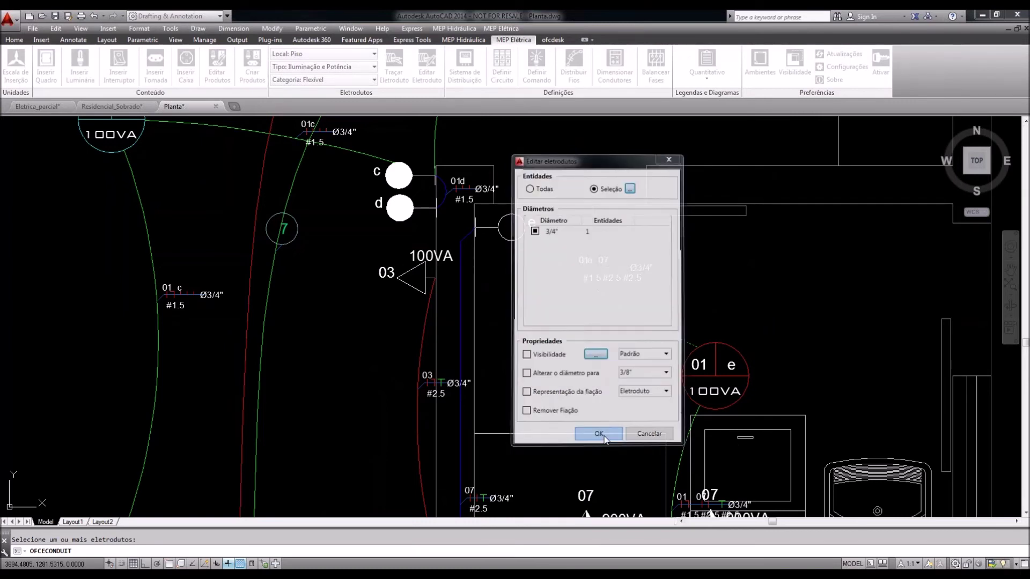
left_click(454, 360)
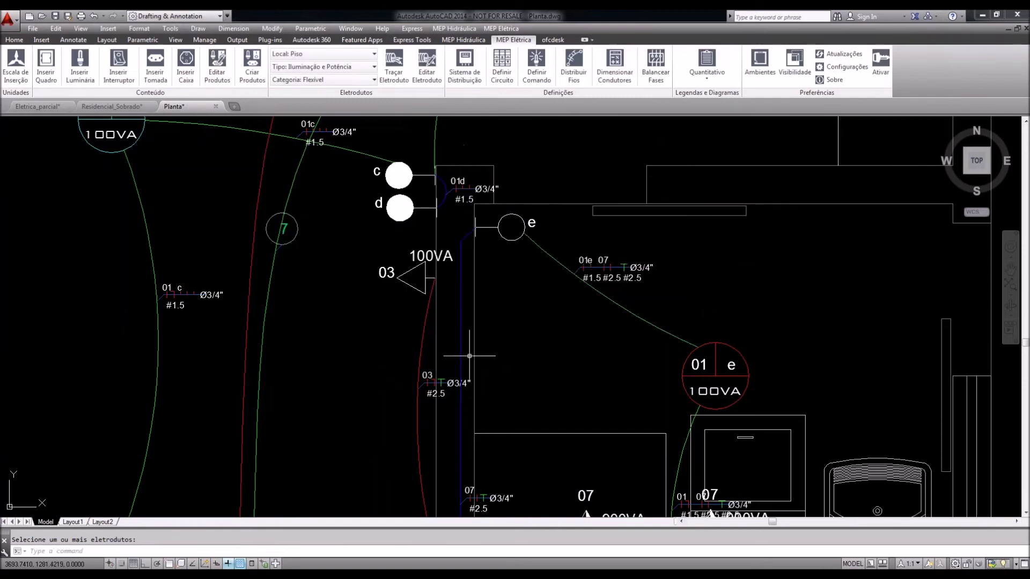
Apply the Eletroduto wiring representation to the two conduits connected to light point e
left_click(431, 74)
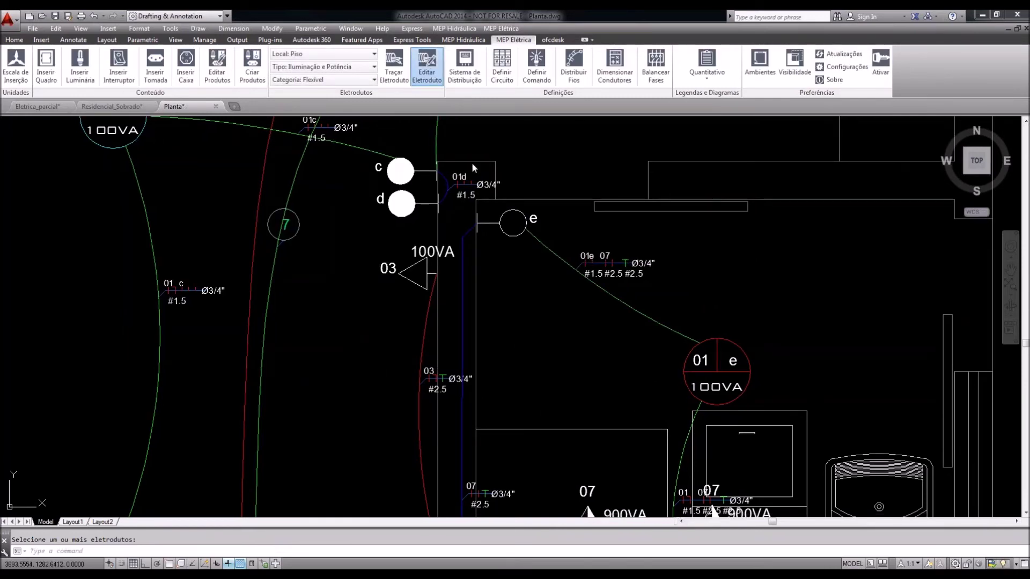
left_click(630, 186)
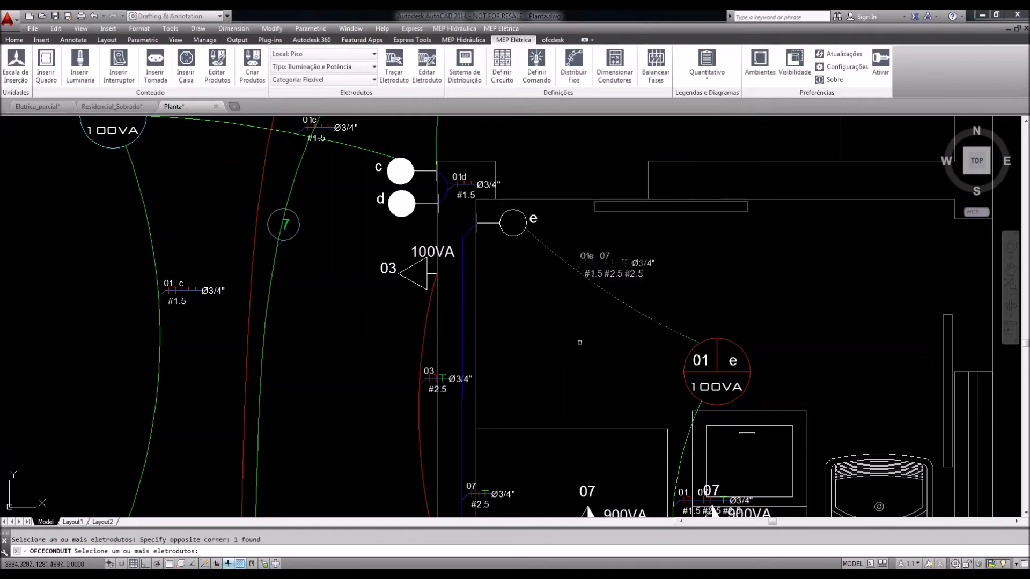
scroll(580, 343, "down", 4)
key("Return")
left_click(526, 392)
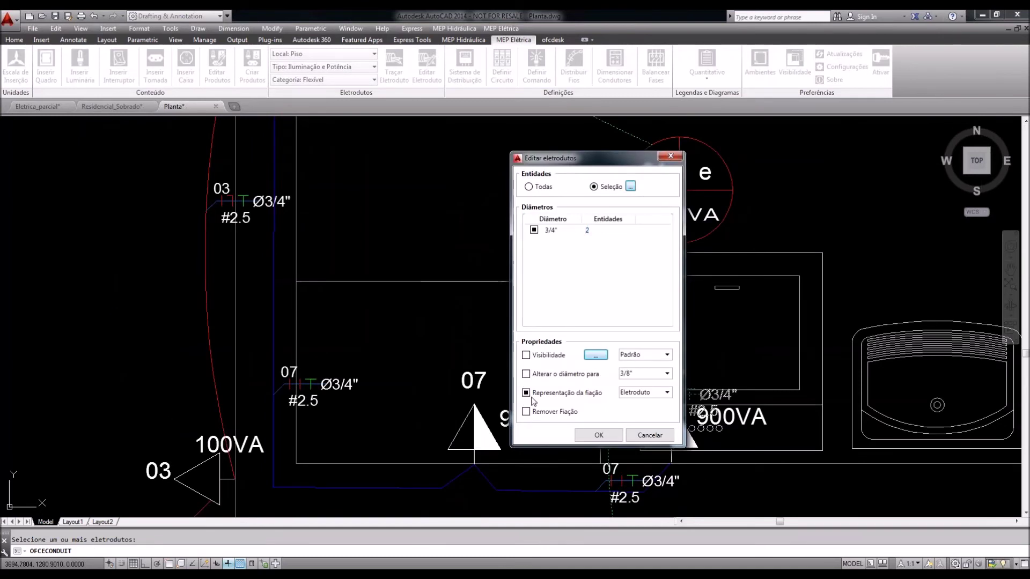
left_click(595, 435)
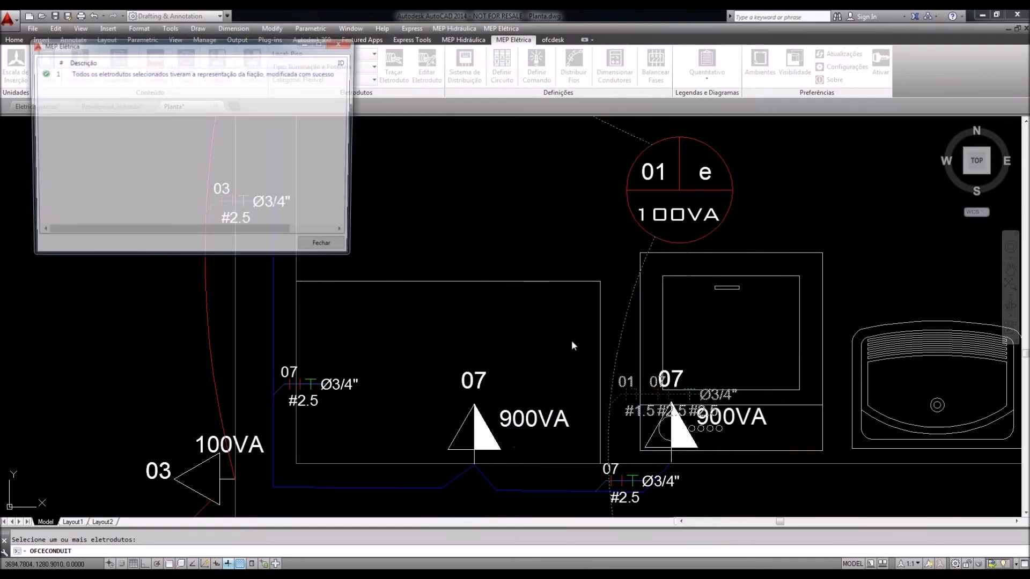
left_click(321, 249)
scroll(544, 364, "down", 3)
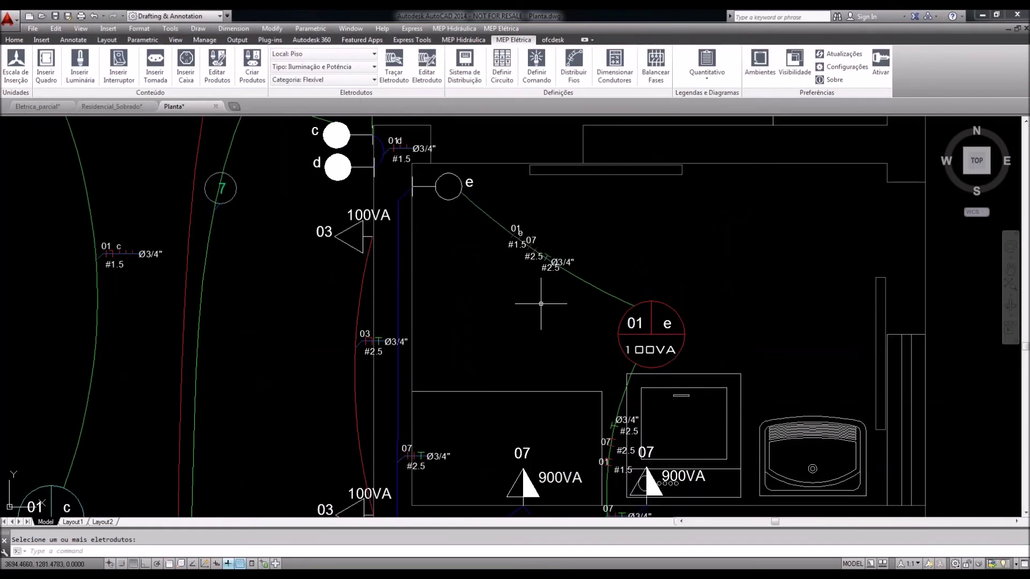
scroll(563, 261, "up", 3)
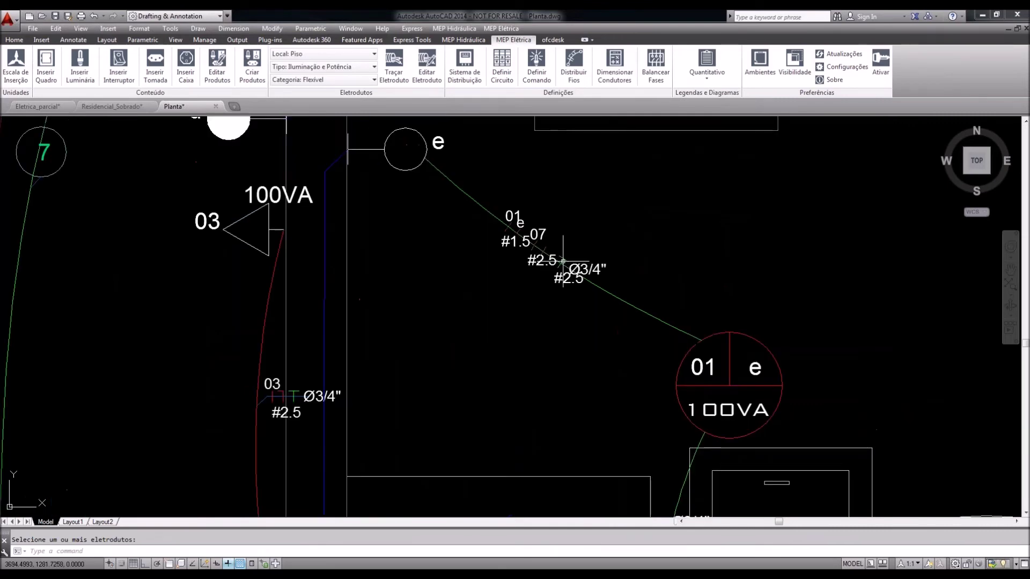
scroll(563, 261, "down", 5)
key("Escape")
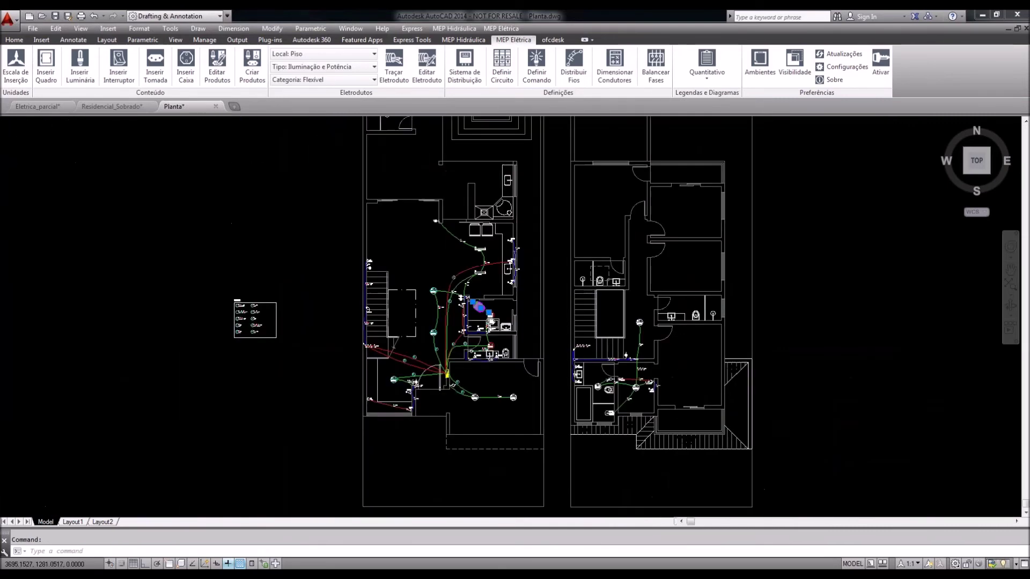
Review the conductor sizing of the QDTERREO panel's circuits and accept the settings
middle_click_drag(526, 284, 489, 276)
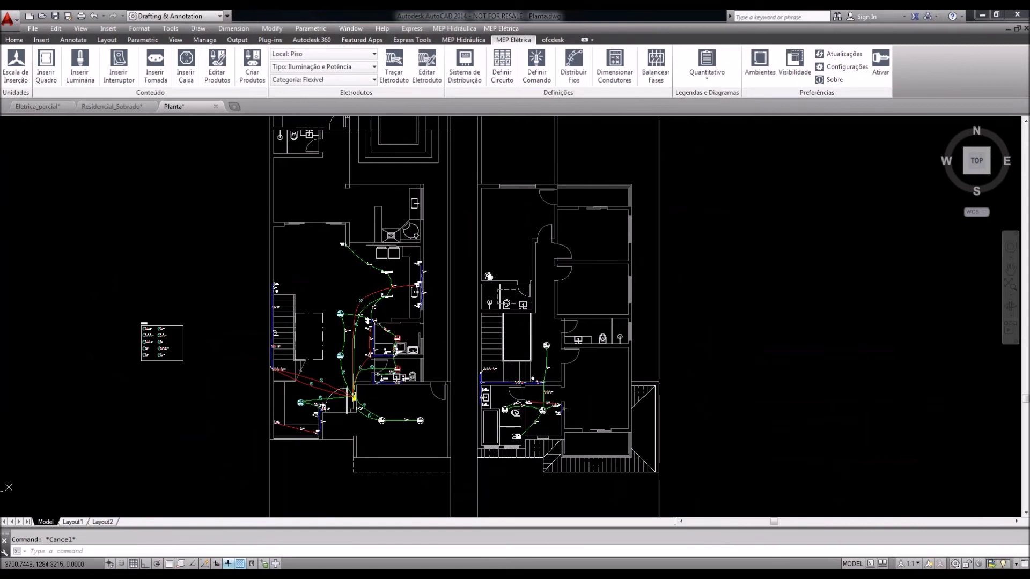
scroll(331, 376, "up", 2)
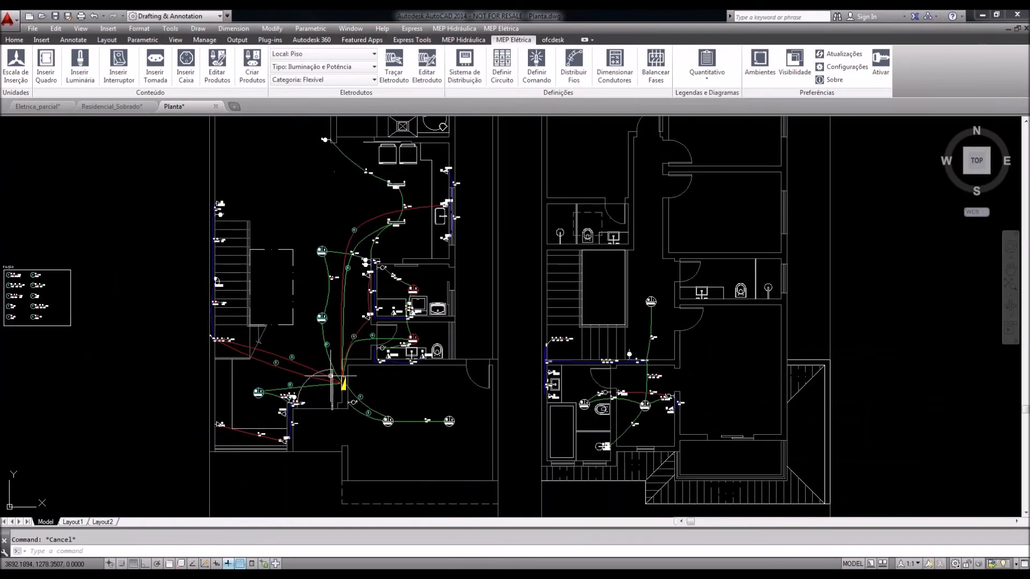
left_click(614, 64)
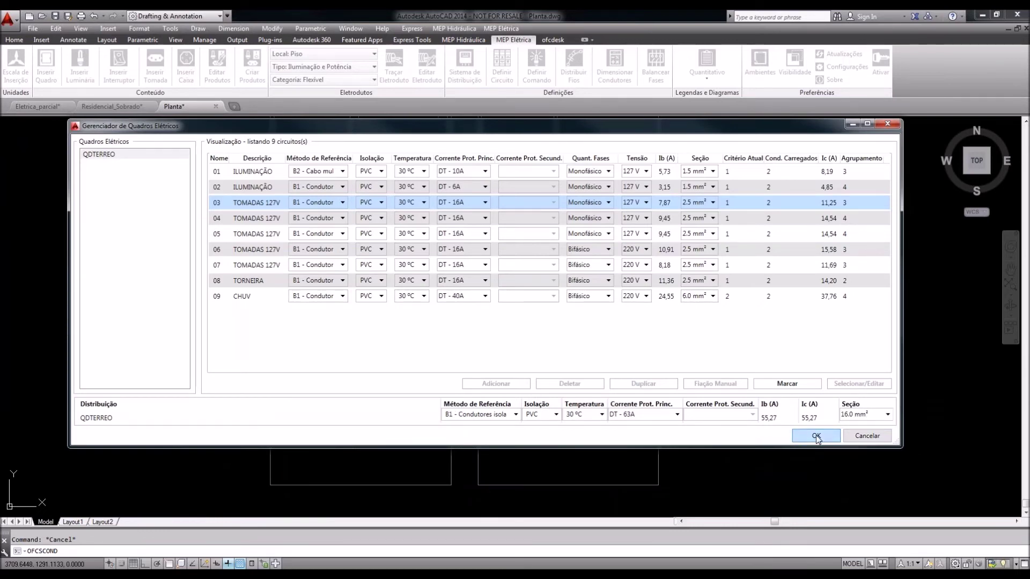
left_click(816, 436)
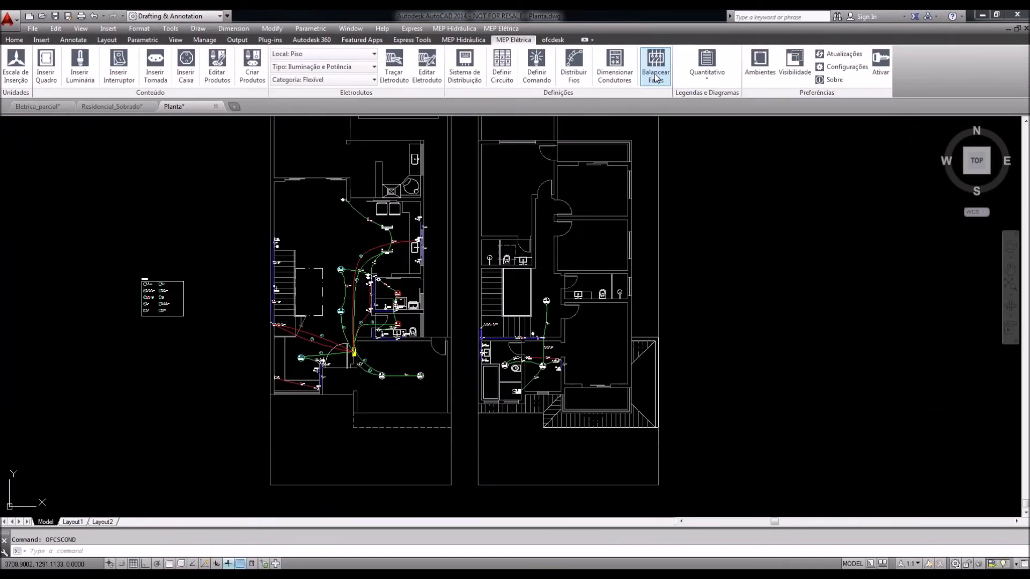
Balance the phases of the distribution panel on the ground-floor plan
left_click(656, 78)
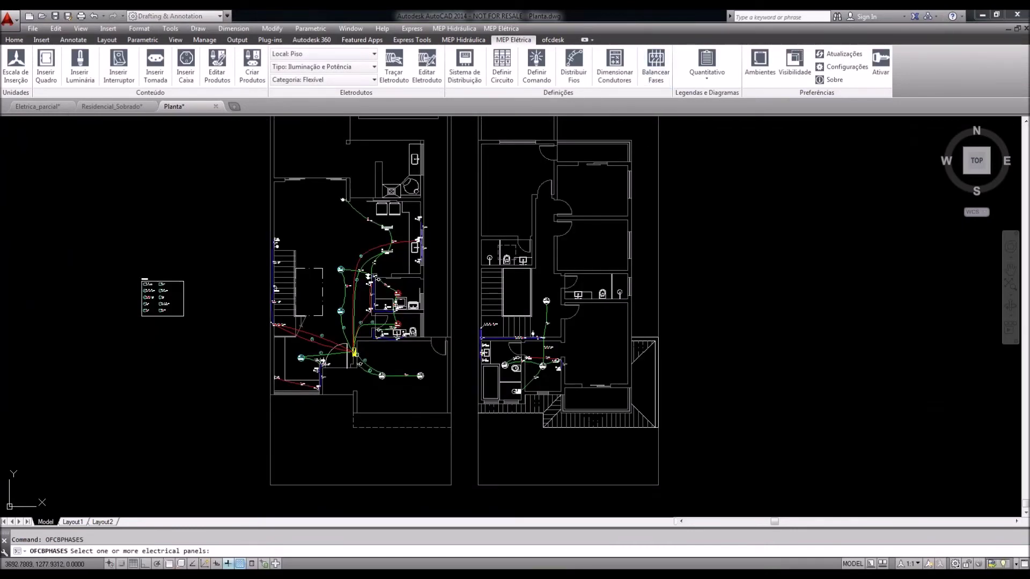
scroll(353, 357, "up", 2)
scroll(352, 359, "up", 2)
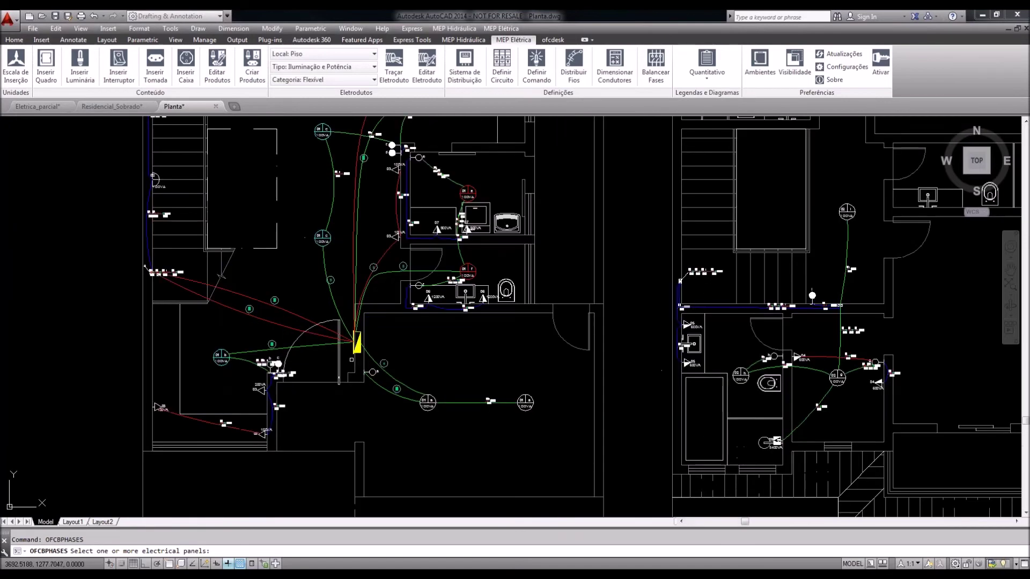
scroll(353, 354, "up", 5)
left_click(356, 339)
key("Return")
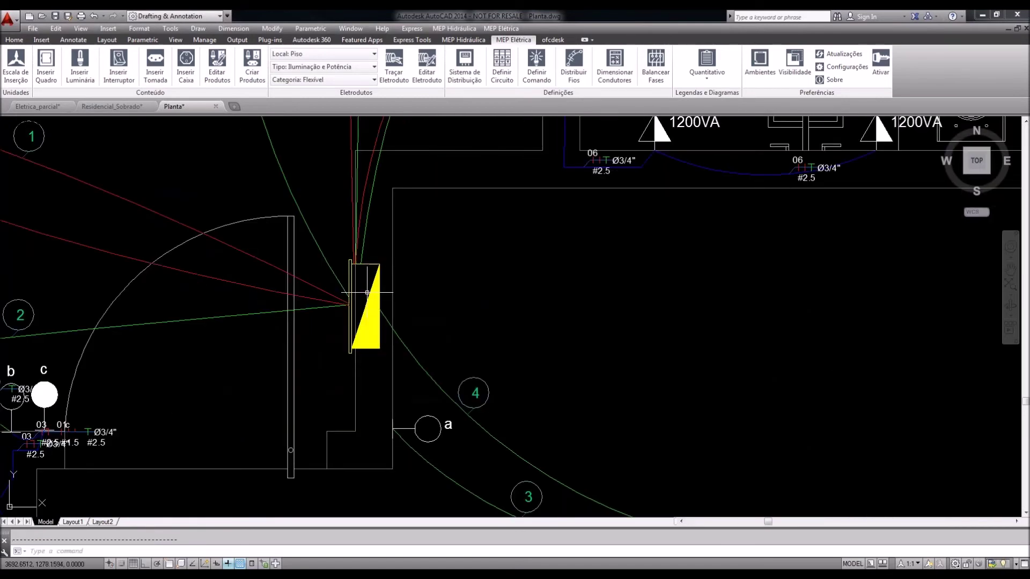
Generate the single-line diagram (Diagrama Unifilar) of the yellow distribution panel and insert it beside the floor plans
scroll(367, 293, "down", 8)
left_click(707, 67)
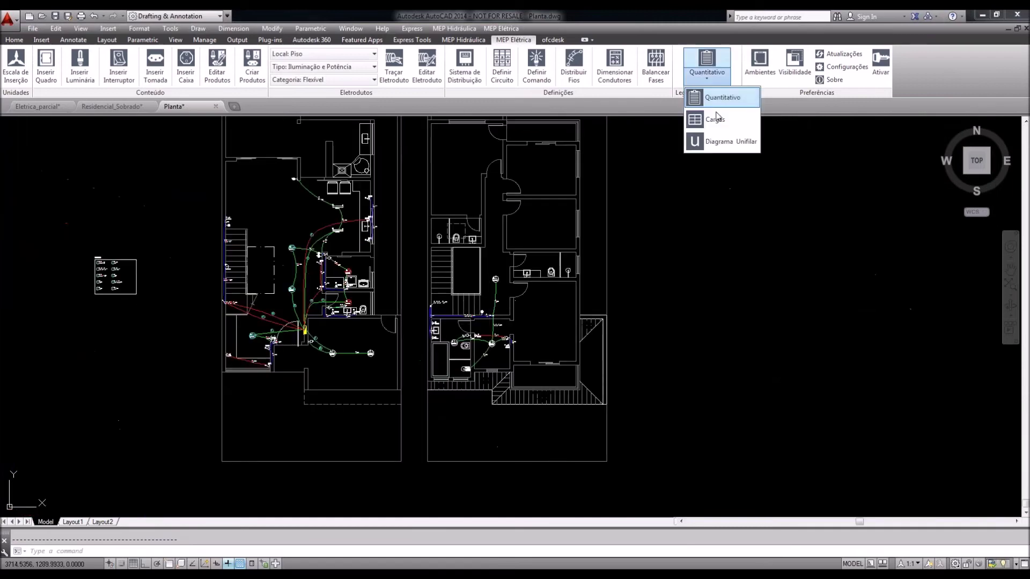
left_click(724, 143)
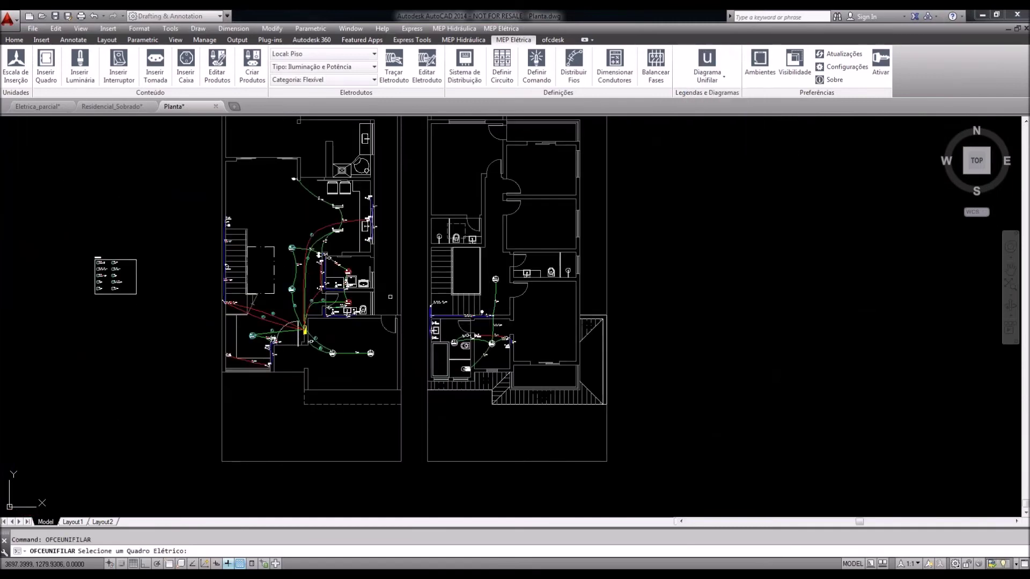
scroll(294, 332, "up", 2)
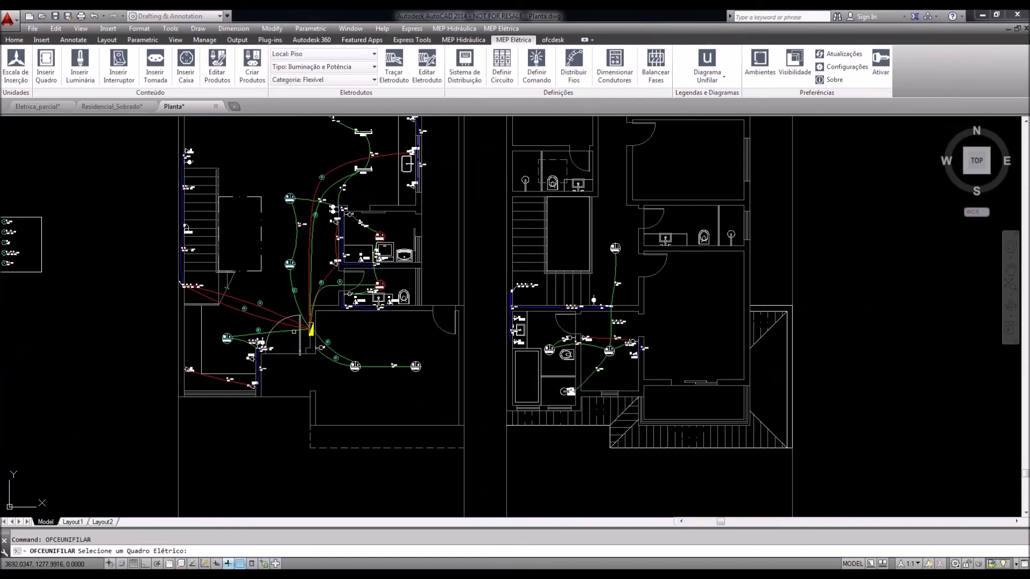
scroll(294, 331, "up", 3)
left_click(320, 328)
left_click(529, 322)
left_click(463, 297)
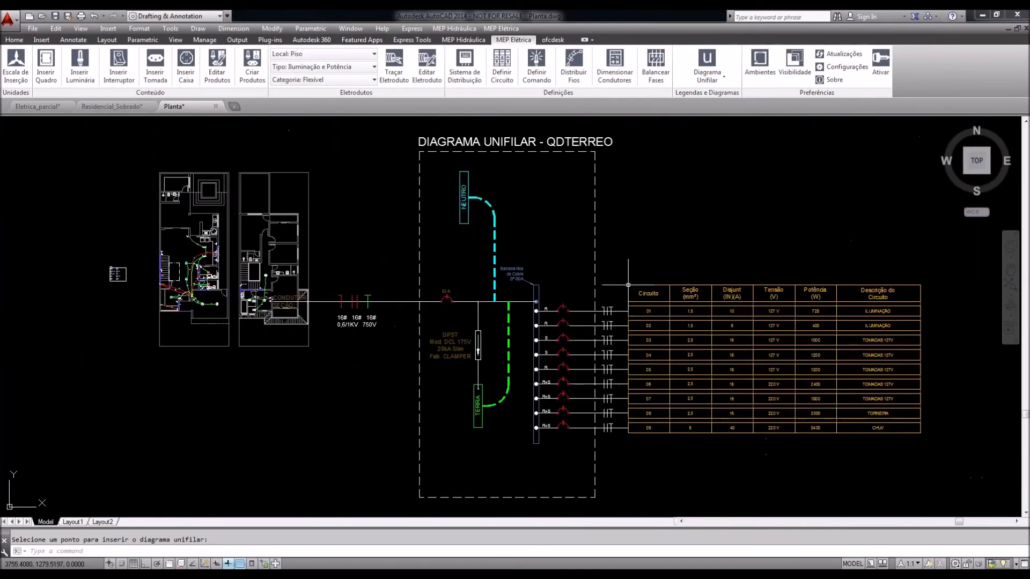
Move the whole single-line diagram farther away from the floor plans so it no longer overlaps them
middle_click_drag(493, 301, 497, 281)
left_click(588, 363)
left_click(559, 364)
type("m")
key("Return")
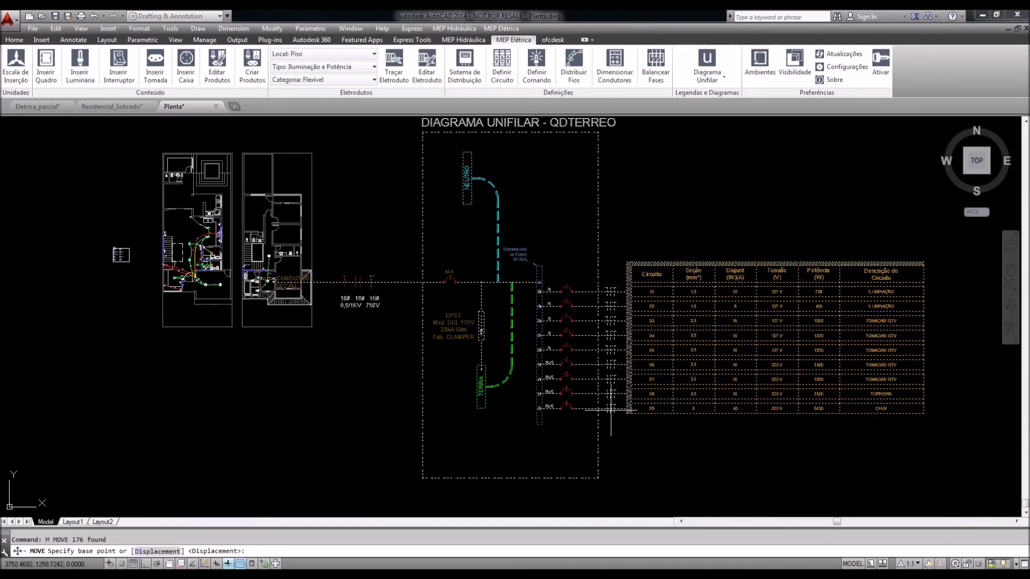
left_click(610, 410)
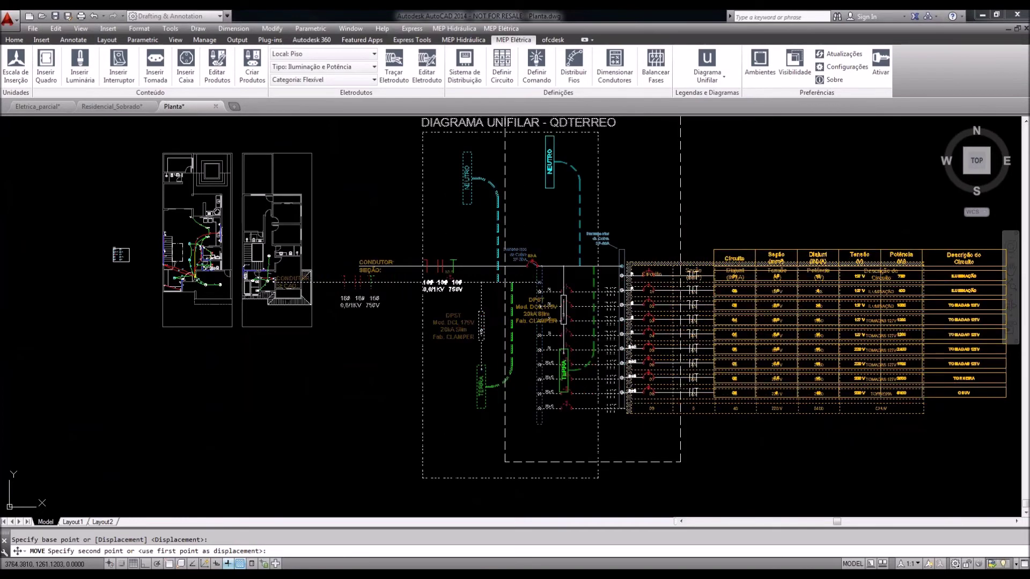
left_click(726, 405)
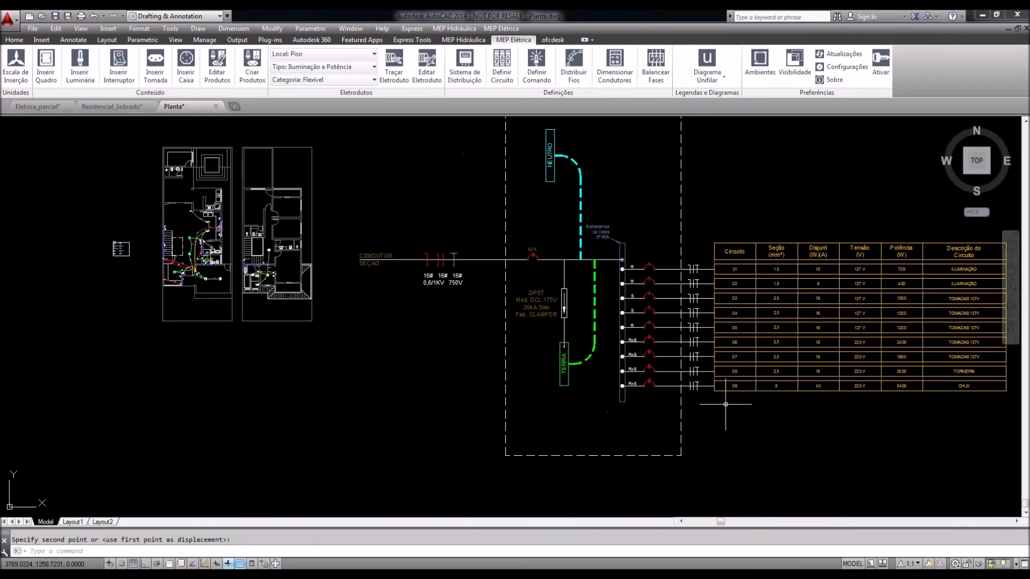
Scale the single-line diagram down by a factor of 0.2
left_click(665, 360)
type(".2")
key("Return")
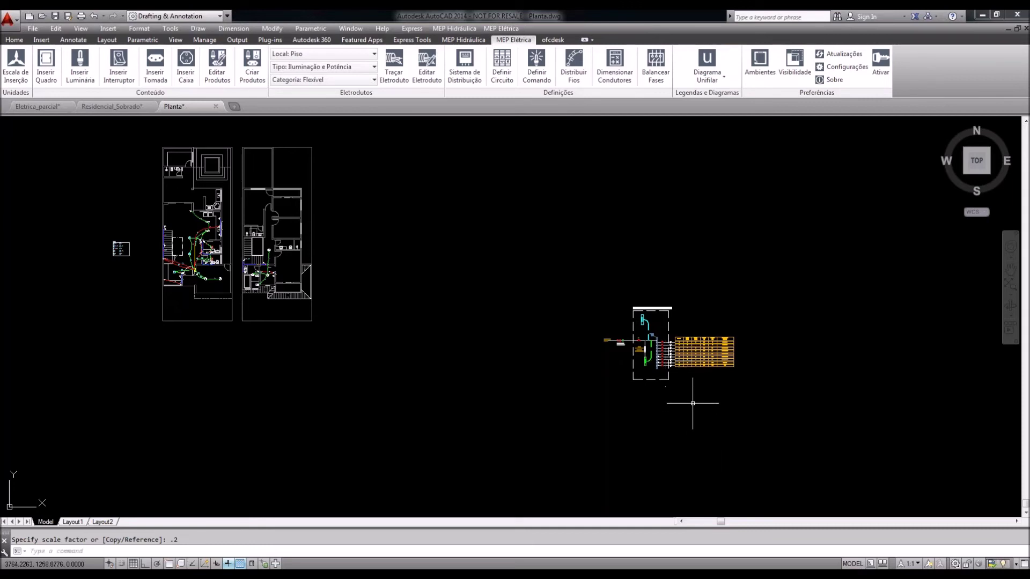
scroll(688, 359, "up", 2)
scroll(688, 359, "down", 2)
Move the reduced single-line diagram close to the upper-floor plan
middle_click_drag(697, 376, 727, 378)
left_click_drag(731, 377, 715, 367)
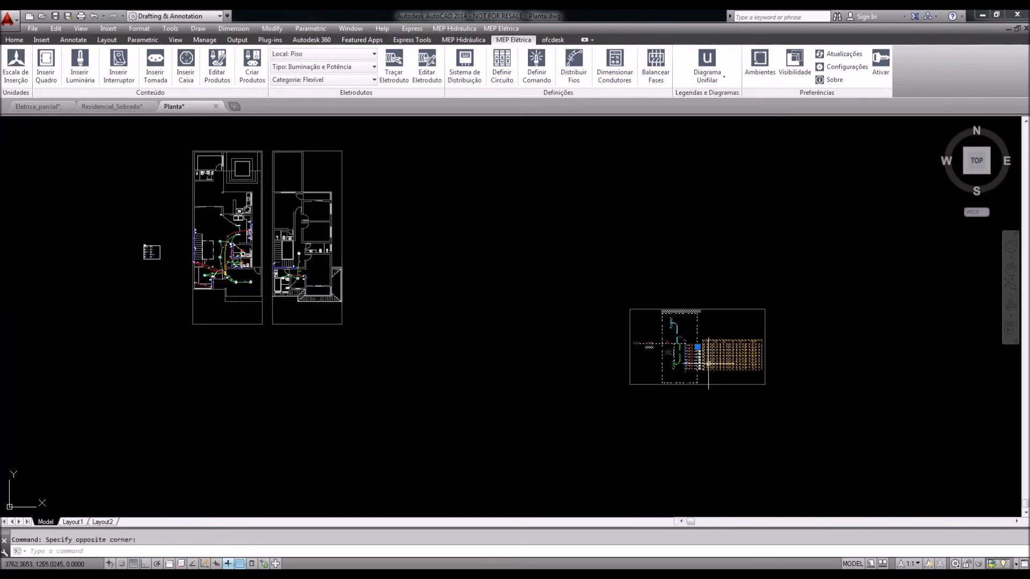
type("m")
key("Return")
left_click(693, 431)
middle_click_drag(465, 314, 540, 354)
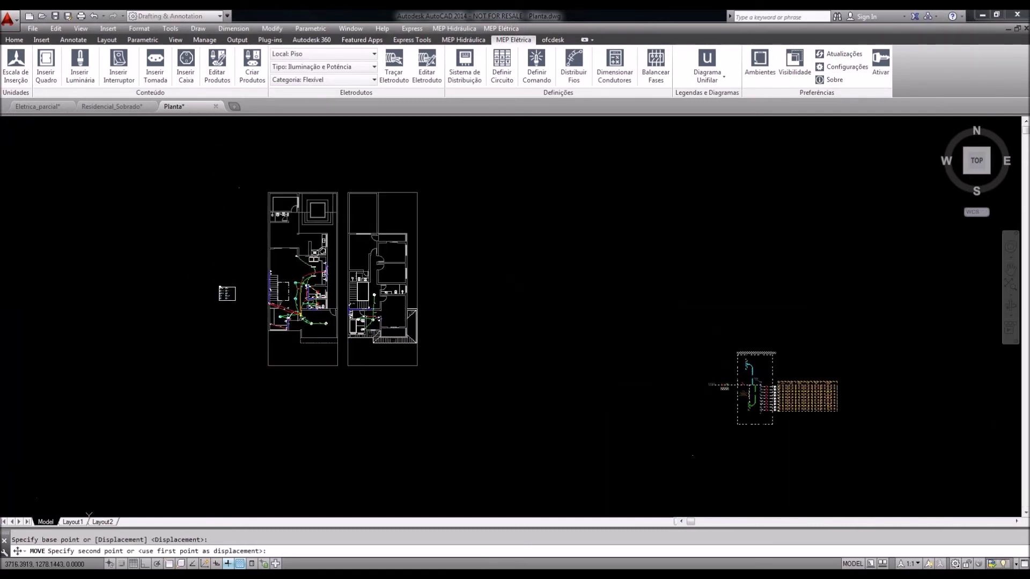
left_click(520, 351)
Examine the single-line diagram's circuit table, phase labels, and feeder conductor sections
scroll(517, 263, "up", 2)
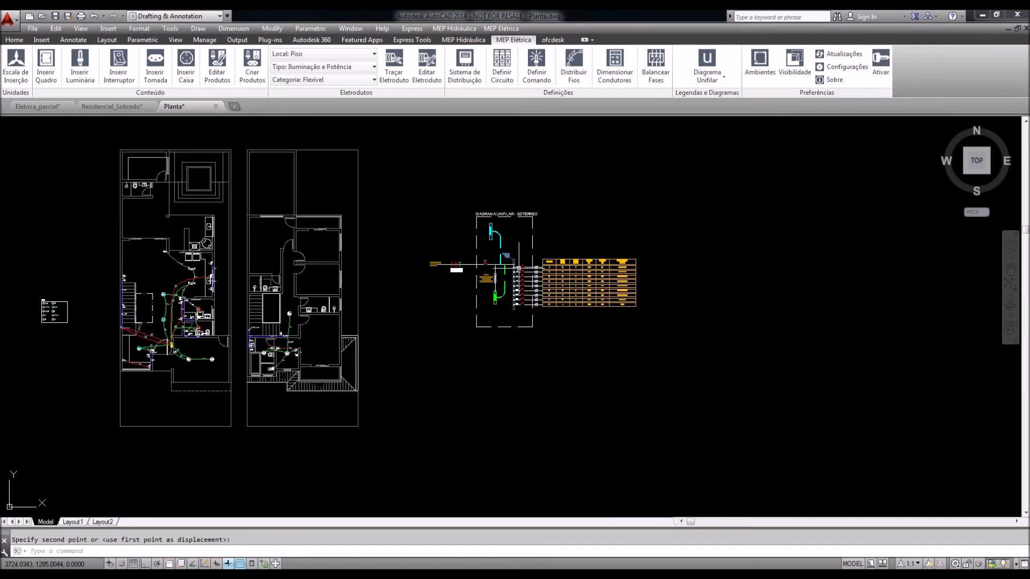
scroll(557, 282, "up", 4)
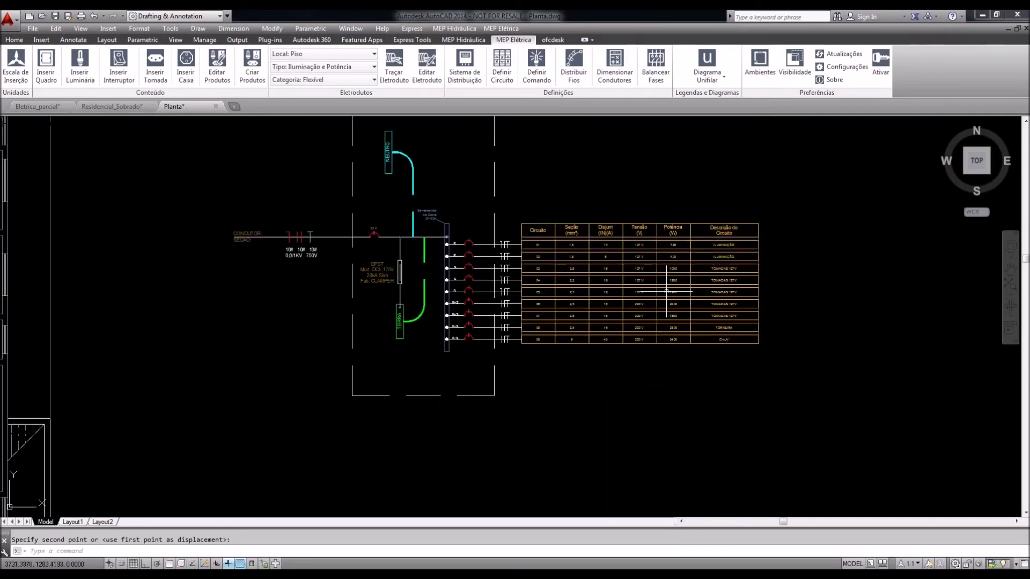
scroll(668, 292, "up", 4)
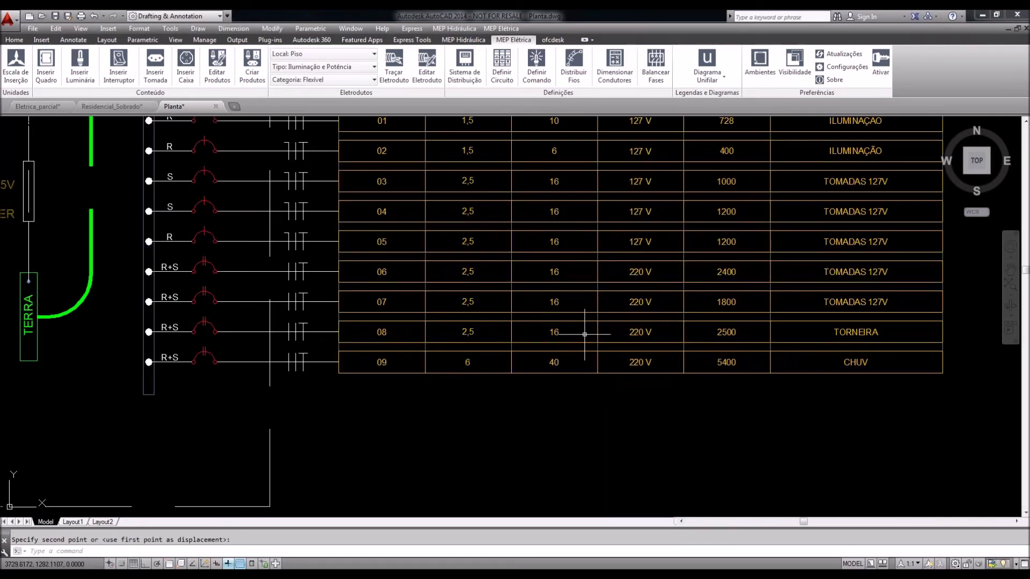
middle_click_drag(585, 335, 560, 397)
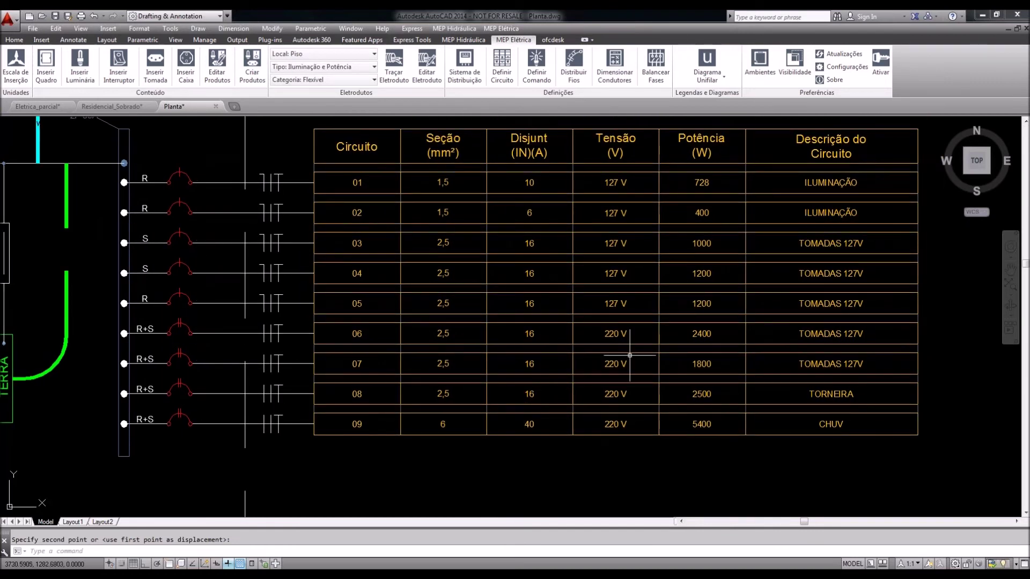
scroll(639, 353, "down", 3)
middle_click_drag(481, 348, 855, 338)
scroll(436, 225, "up", 6)
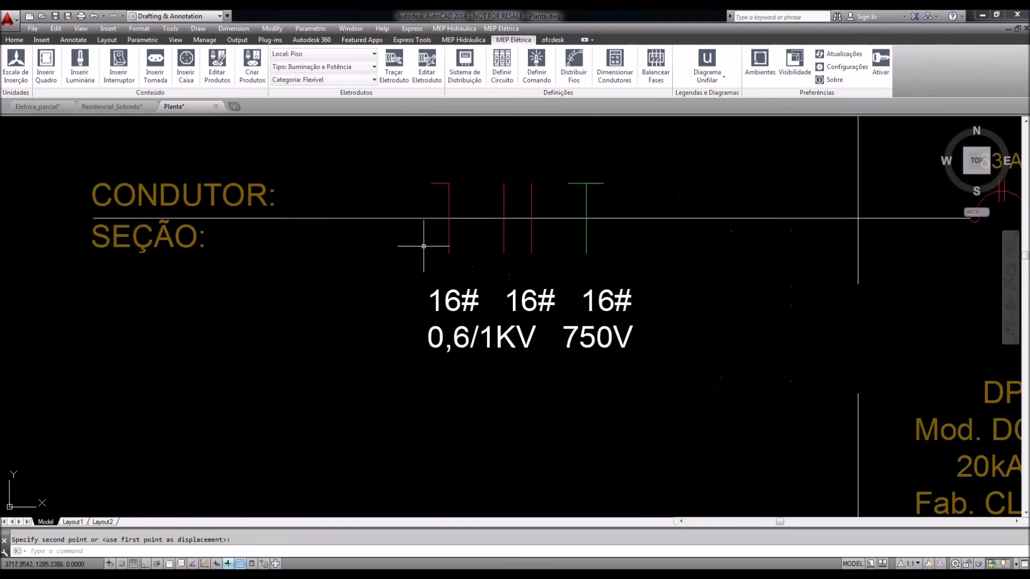
scroll(541, 312, "down", 10)
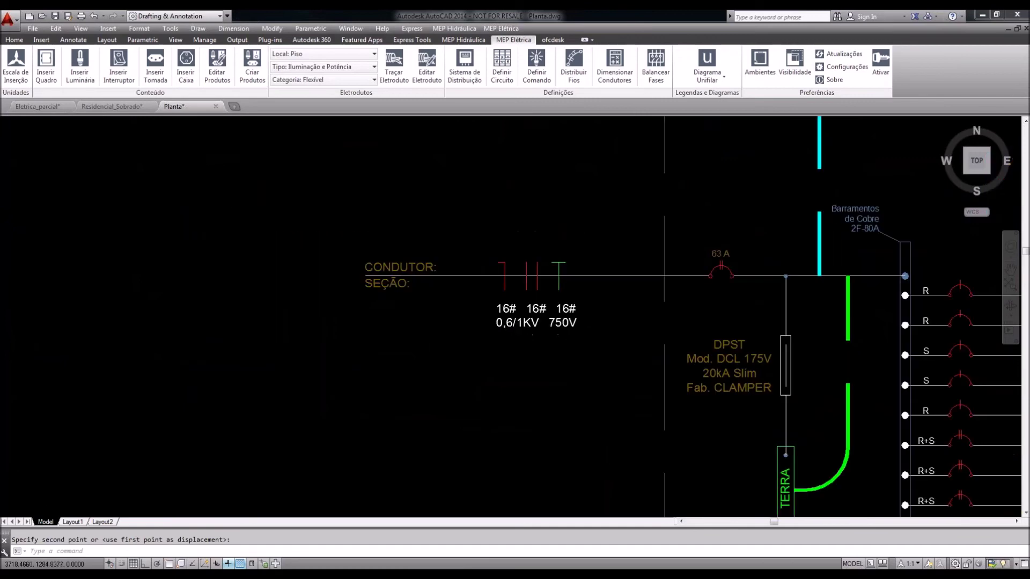
scroll(541, 312, "down", 4)
middle_click_drag(534, 326, 614, 315)
scroll(678, 322, "up", 2)
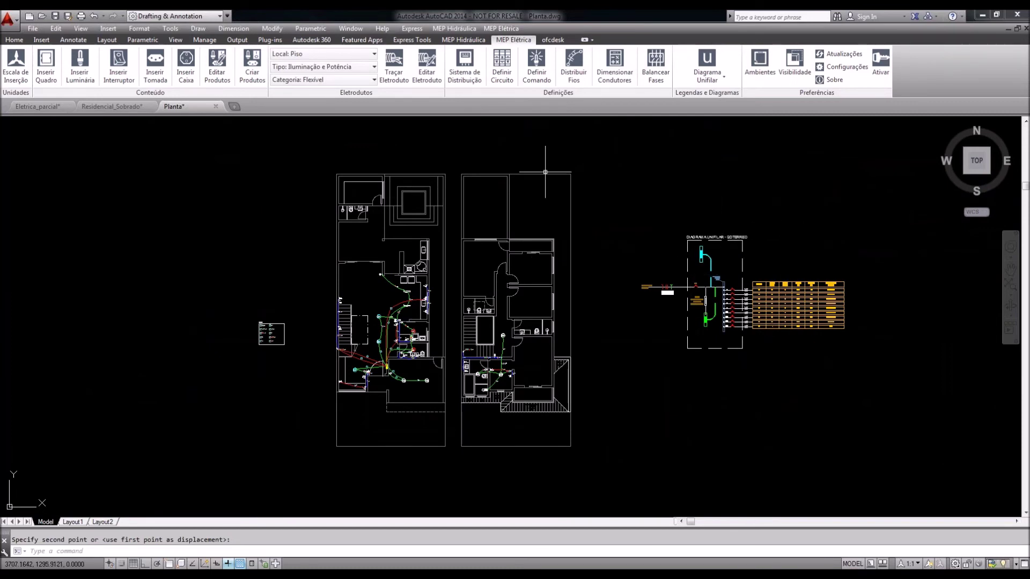
Open the circuit definitions of panel QDTERREO and assign circuit 09 (CHUV) to busbar (Barramento) 2
left_click(504, 81)
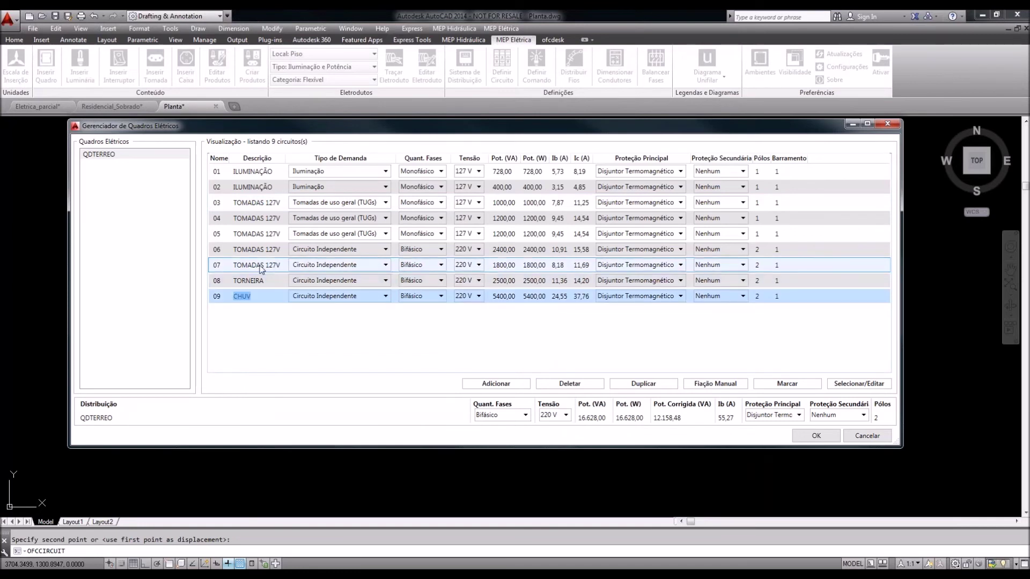
double_click(261, 295)
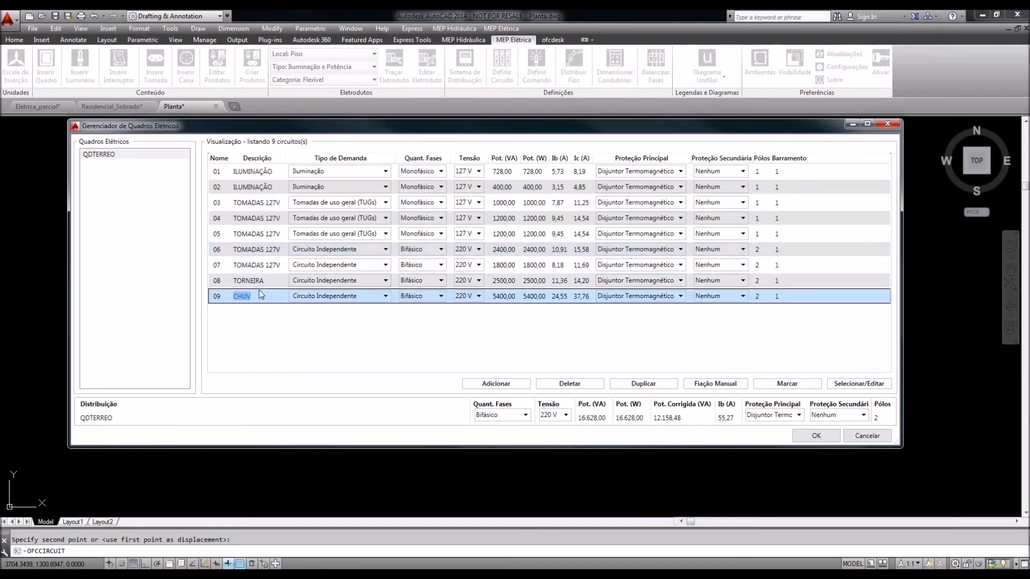
double_click(261, 278)
double_click(264, 253)
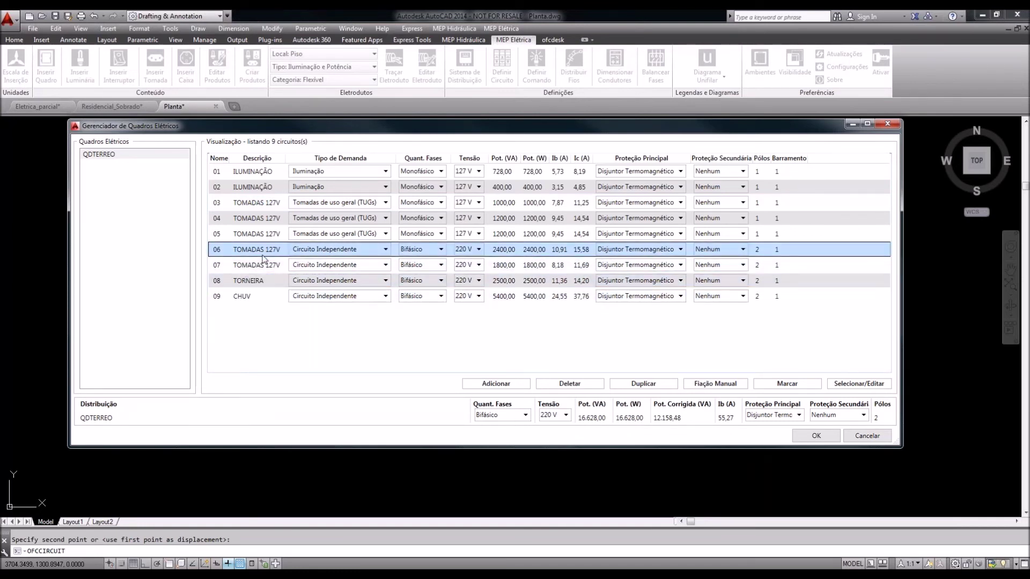
left_click(262, 295)
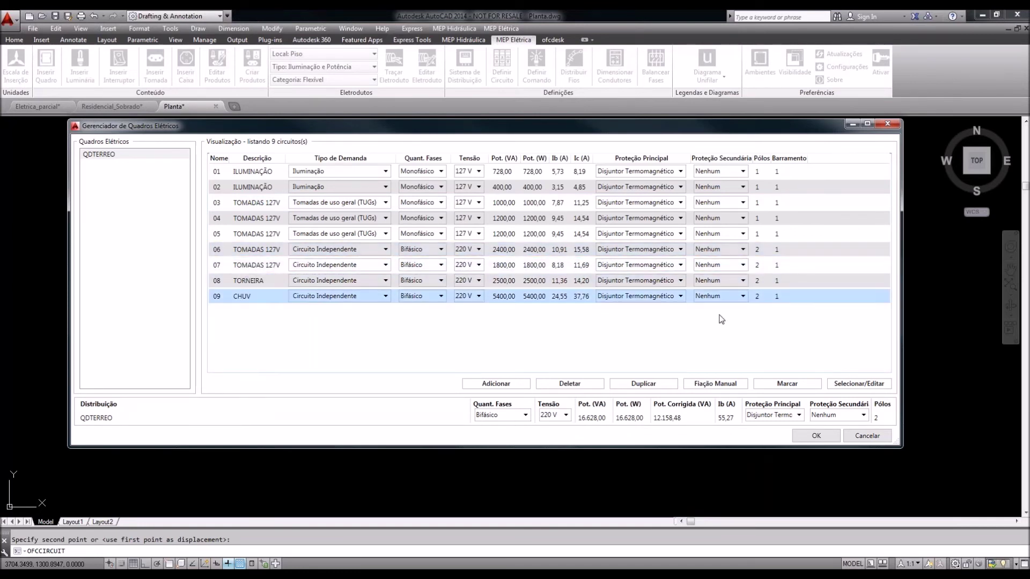
left_click(778, 298)
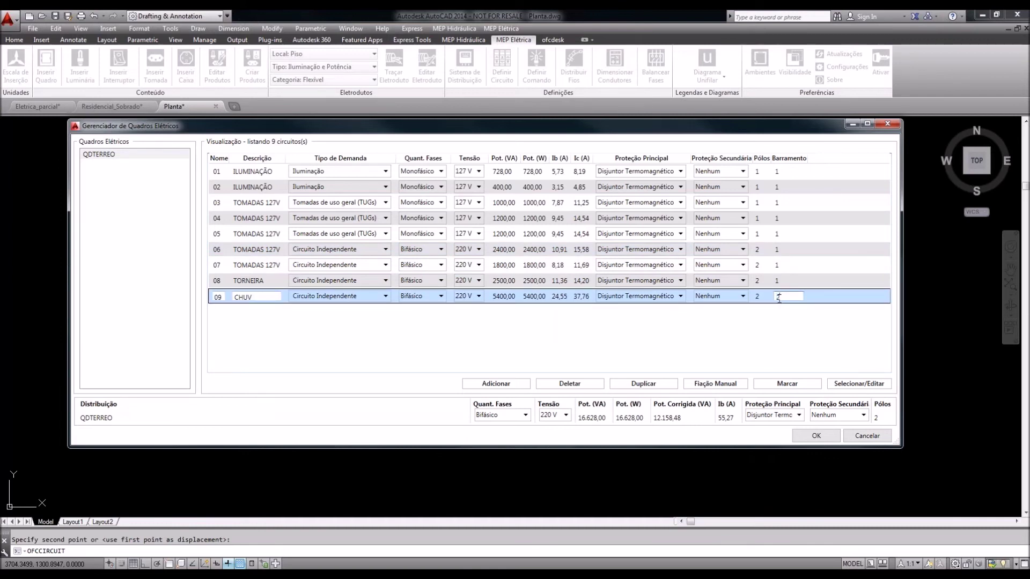
type("2")
key("Return")
Assign circuits 08 (TORNEIRA) and 07 (TOMADAS 127V) to busbar 2
left_click(778, 282)
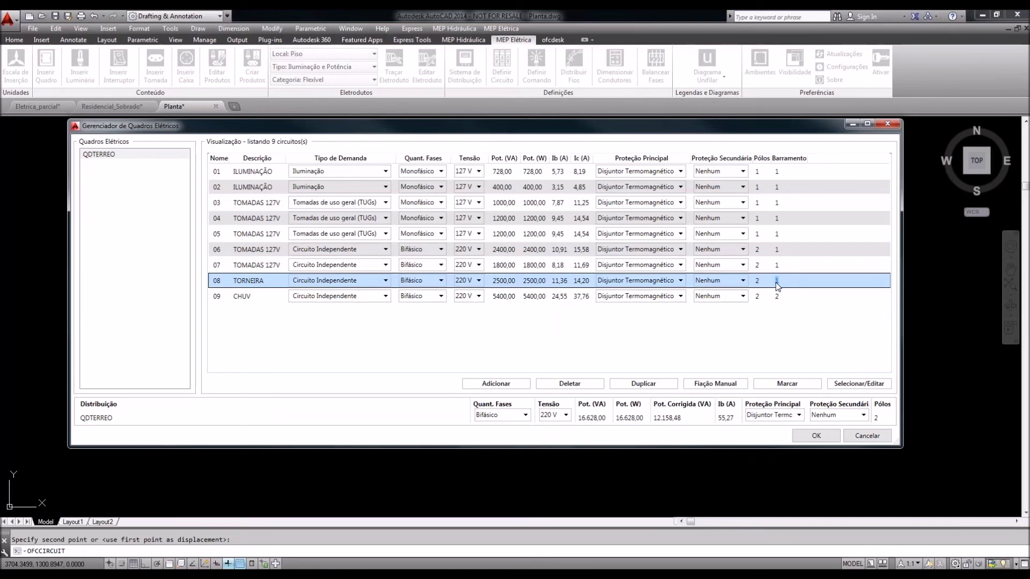
left_click(779, 282)
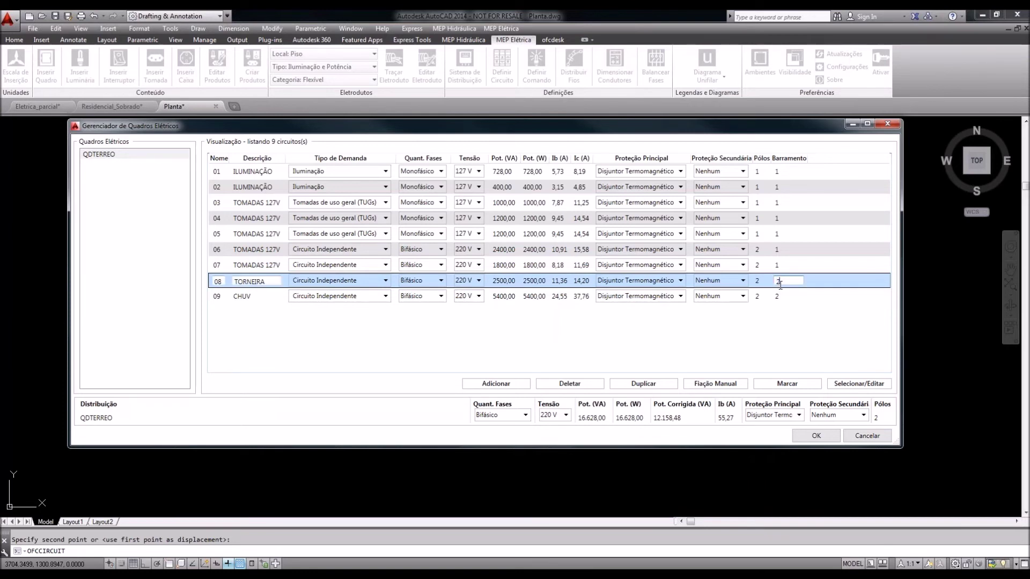
type("2")
key("Return")
left_click(779, 271)
left_click(779, 271)
key("Return")
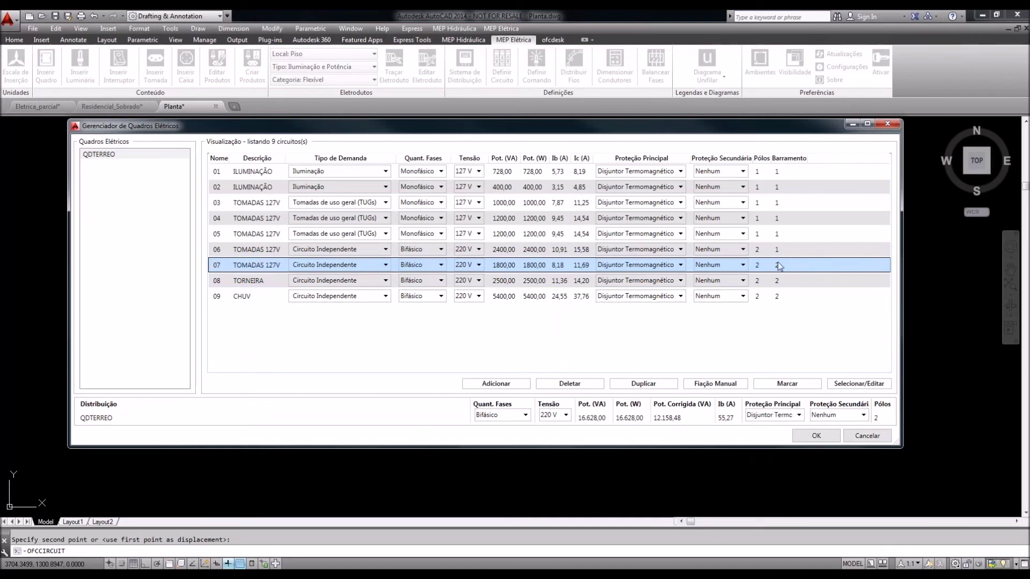
Assign circuit 06 (TOMADAS 127V) to busbar 2 and accept the panel's circuit settings
left_click(779, 253)
left_click(778, 254)
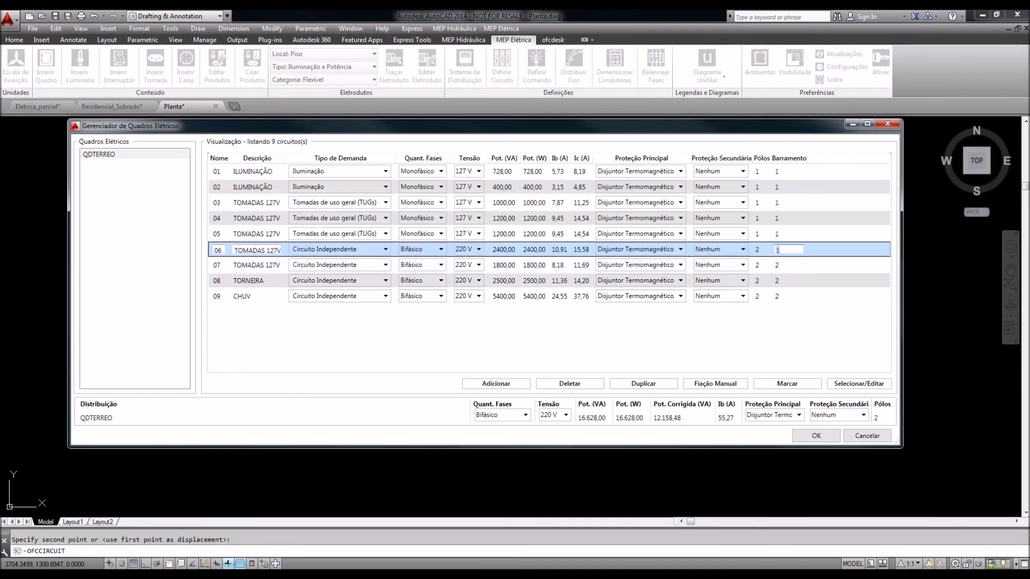
key("Return")
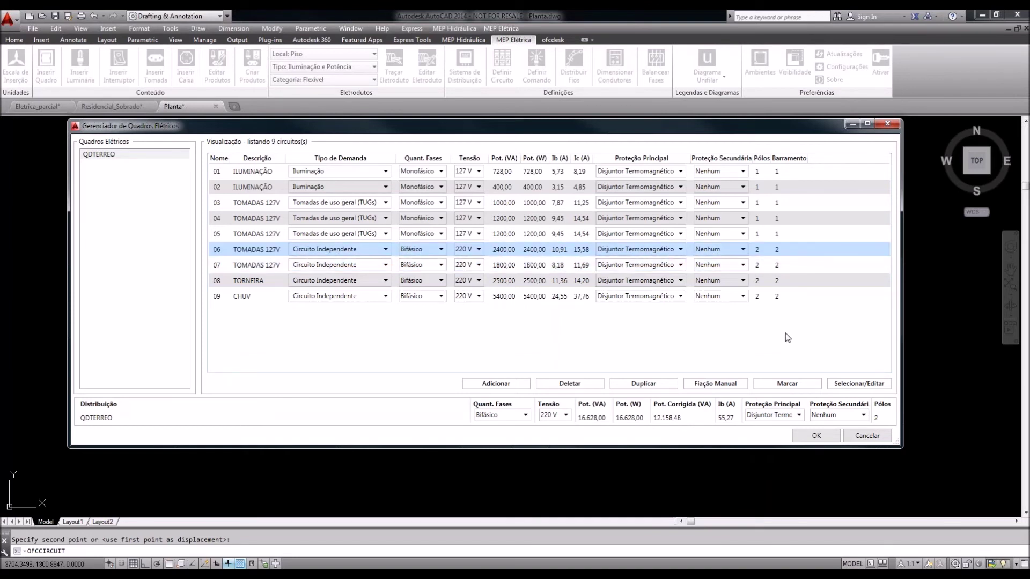
left_click(815, 437)
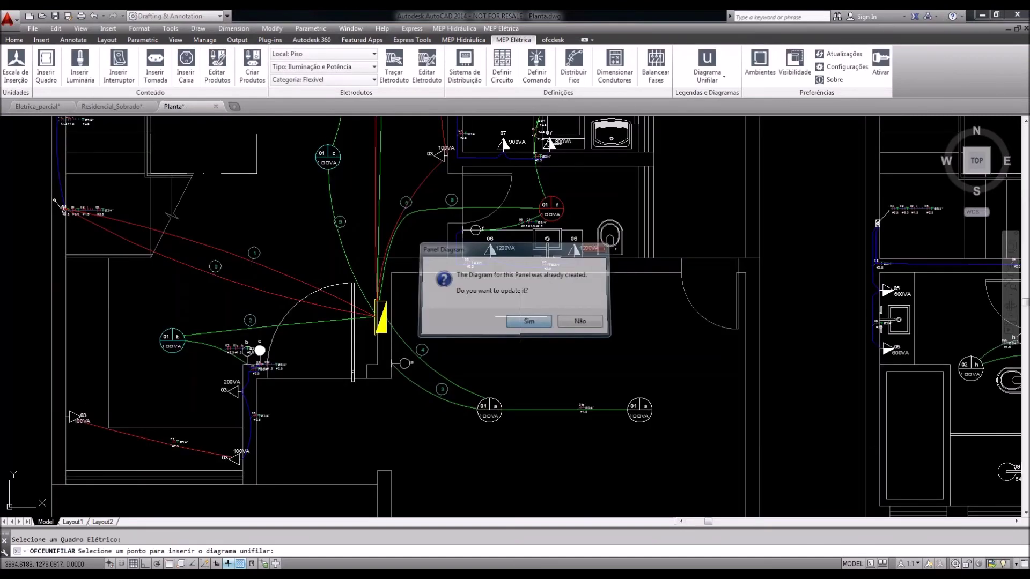
Update the QDTERREO panel's existing single-line diagram and insert the new version beside the floor plans
left_click(521, 318)
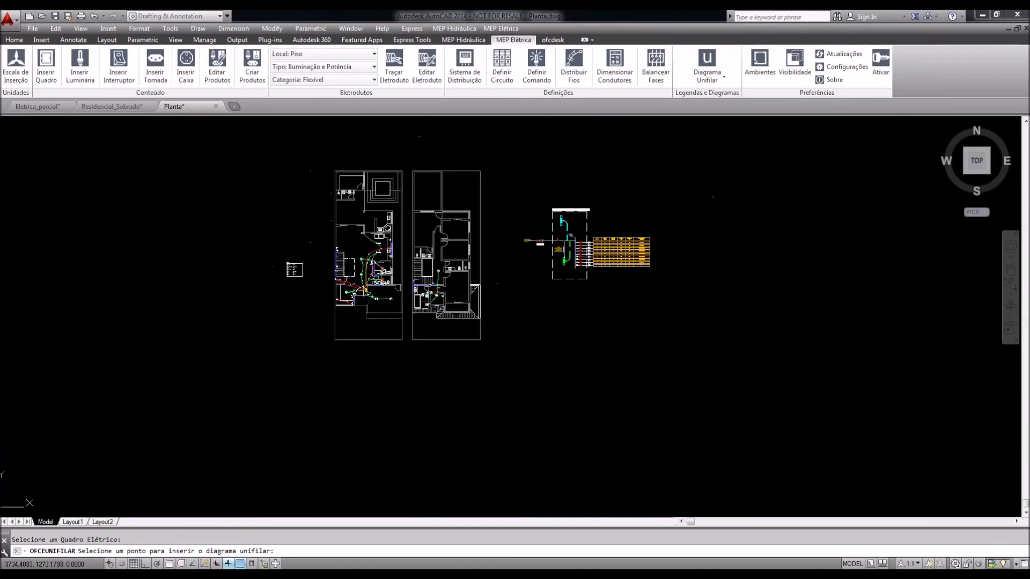
left_click(695, 272)
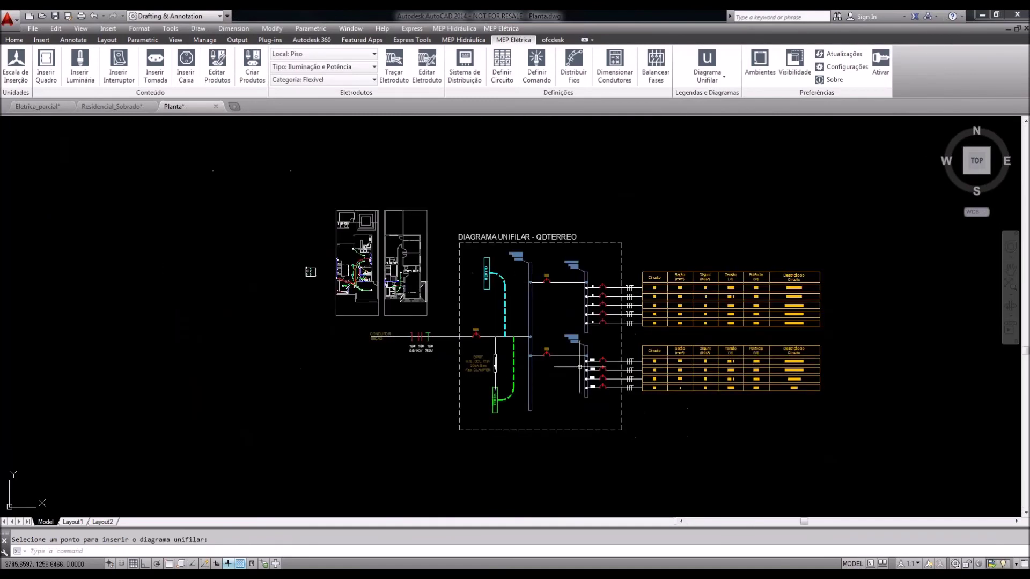
middle_click_drag(543, 275, 520, 221)
Scale the updated single-line diagram by a factor of 0.2 and check its two busbars and circuit tables
left_click(700, 442)
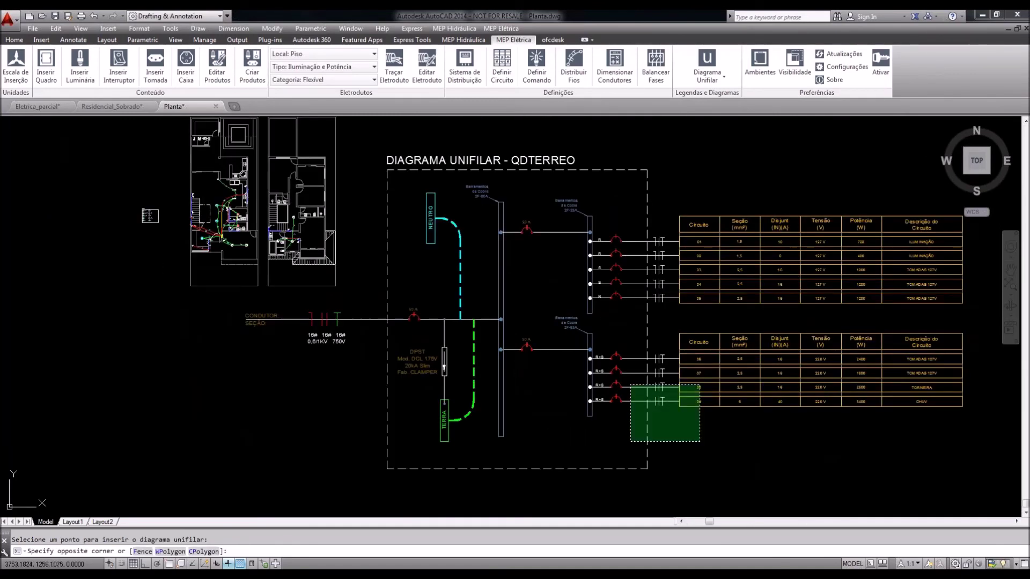
left_click(630, 385)
type("sc")
key("Return")
left_click(639, 338)
type(".2")
key("Return")
scroll(672, 346, "up", 4)
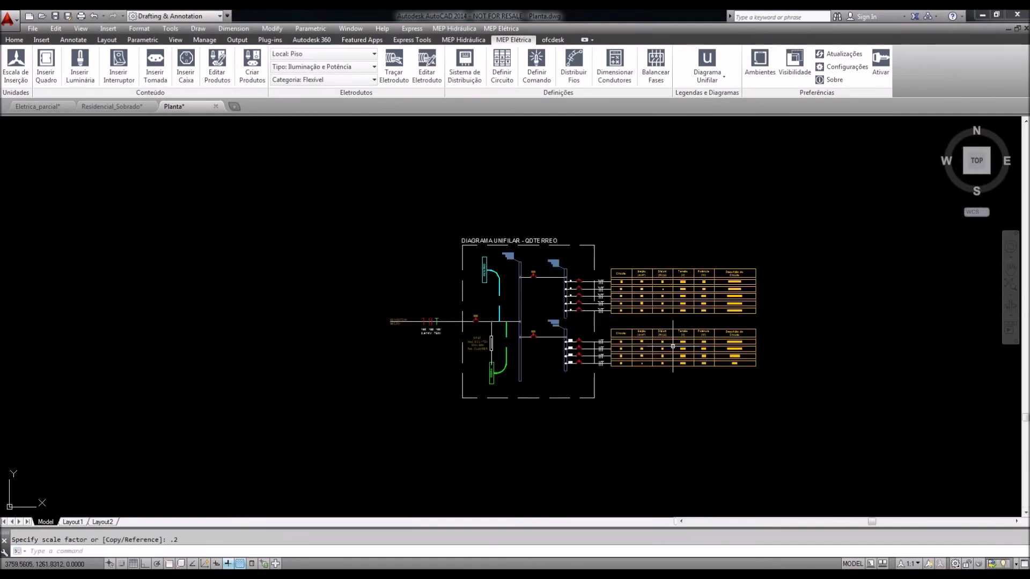
scroll(672, 346, "up", 2)
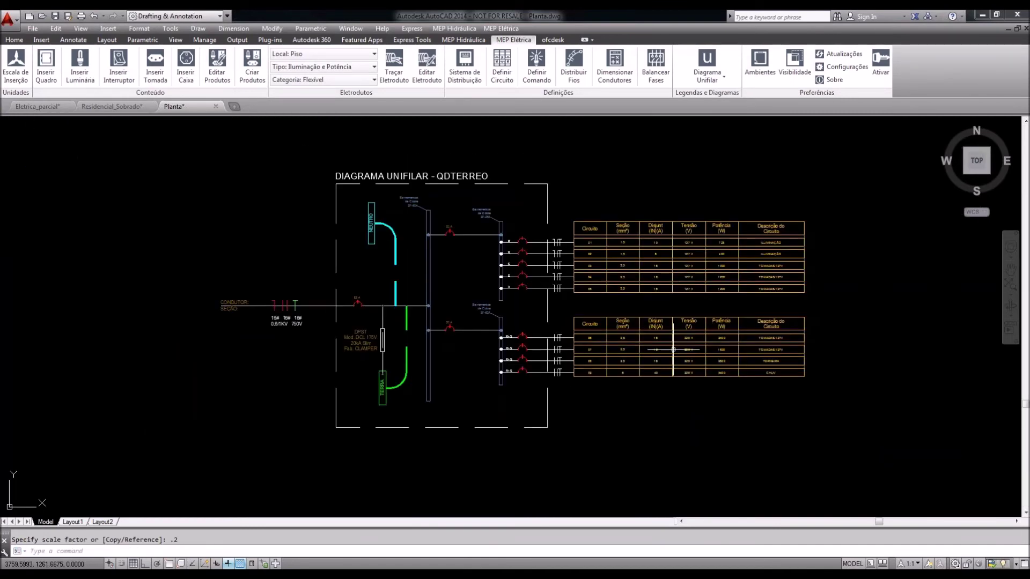
scroll(673, 349, "up", 2)
middle_click_drag(681, 354, 670, 359)
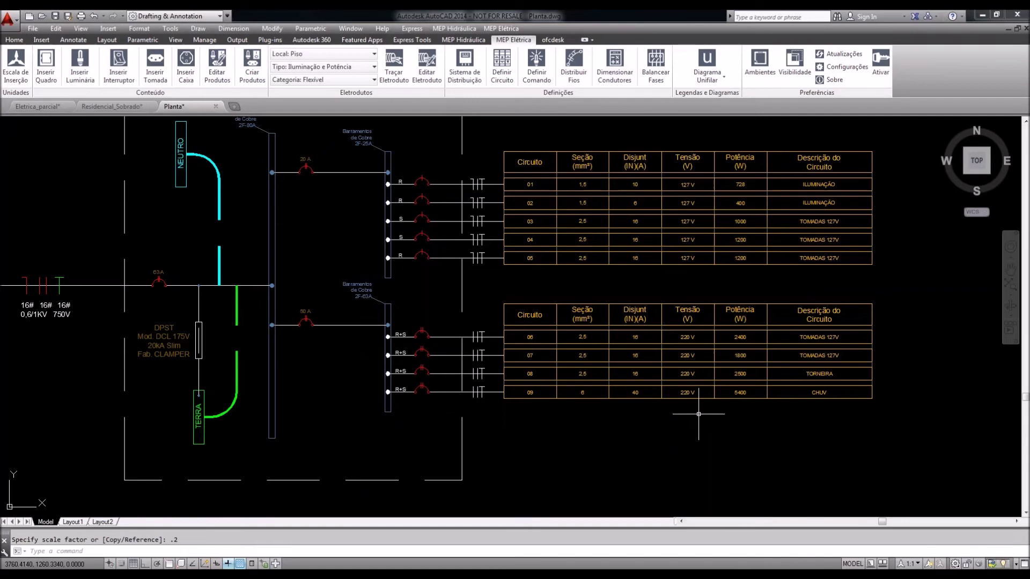
scroll(700, 413, "down", 5)
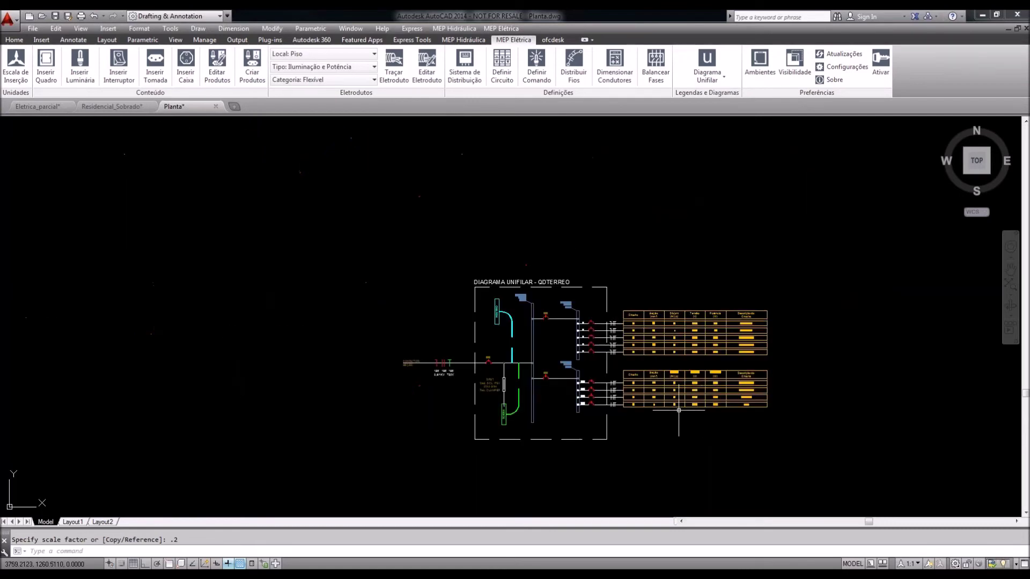
Check the scaled single-line diagram's size against the floor plans and look over the ground-floor wiring around the panel
middle_click_drag(648, 405, 659, 400)
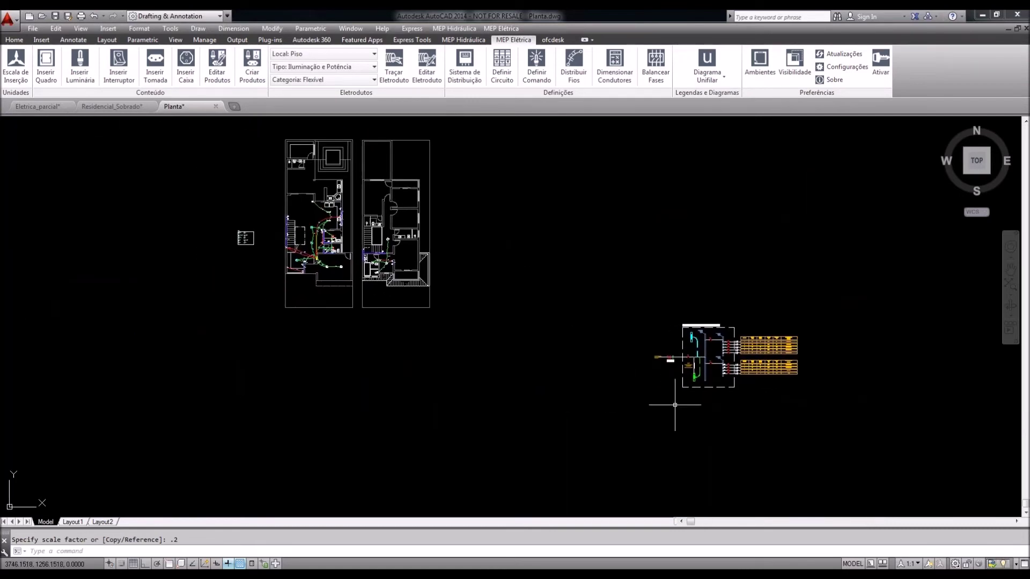
middle_click_drag(748, 391, 759, 387)
scroll(519, 313, "up", 3)
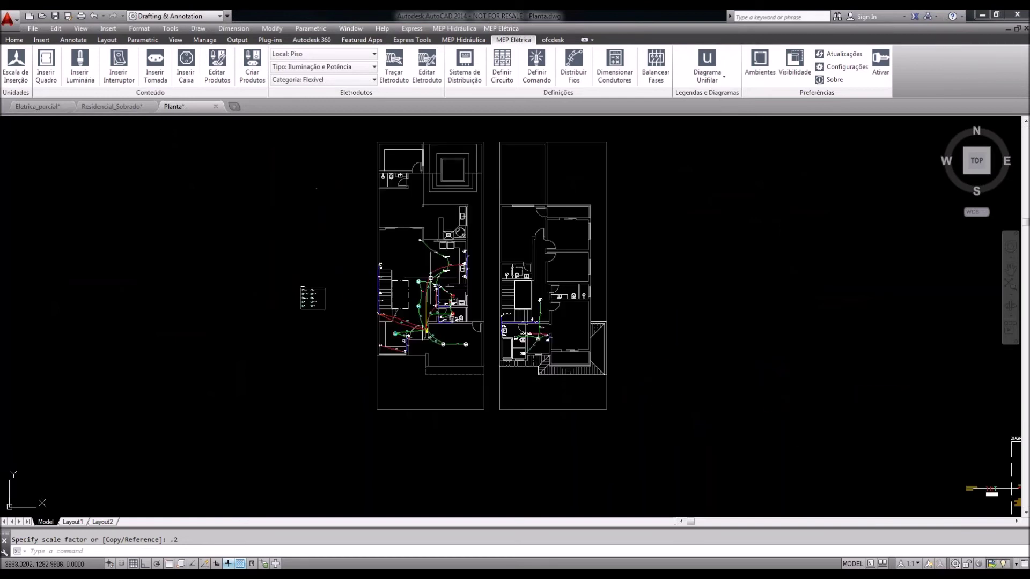
scroll(519, 314, "down", 2)
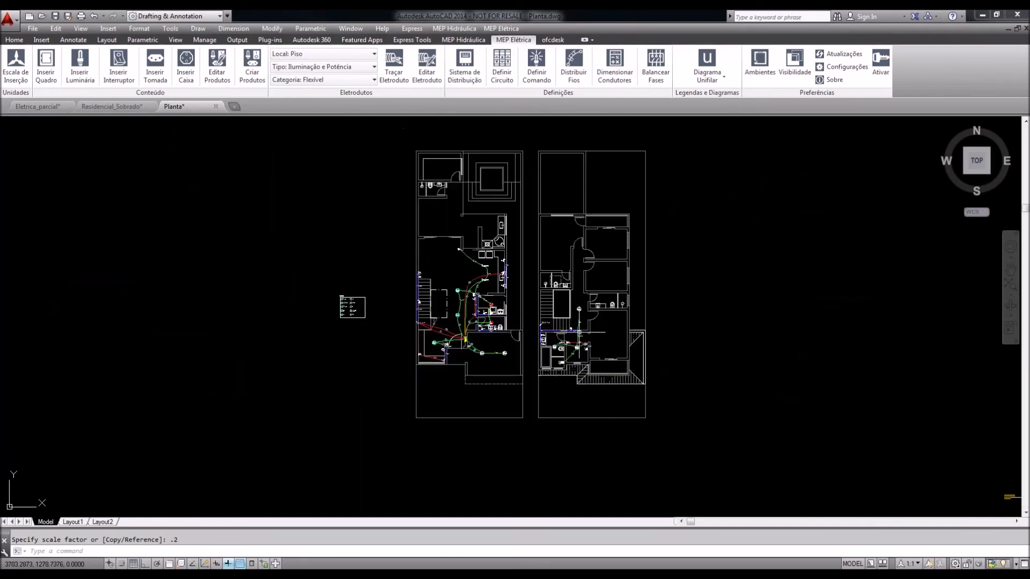
scroll(512, 342, "up", 3)
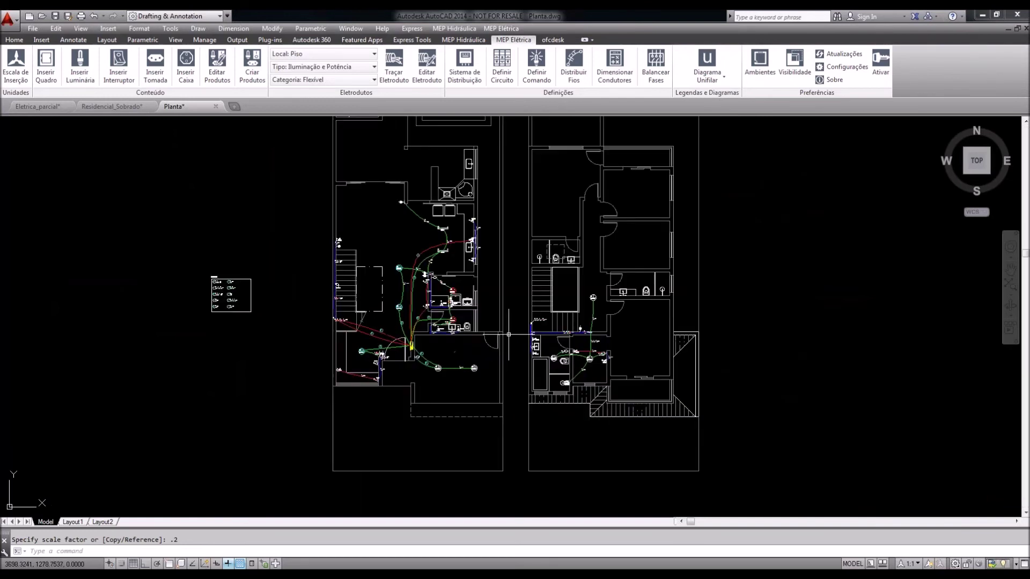
middle_click_drag(512, 342, 530, 357)
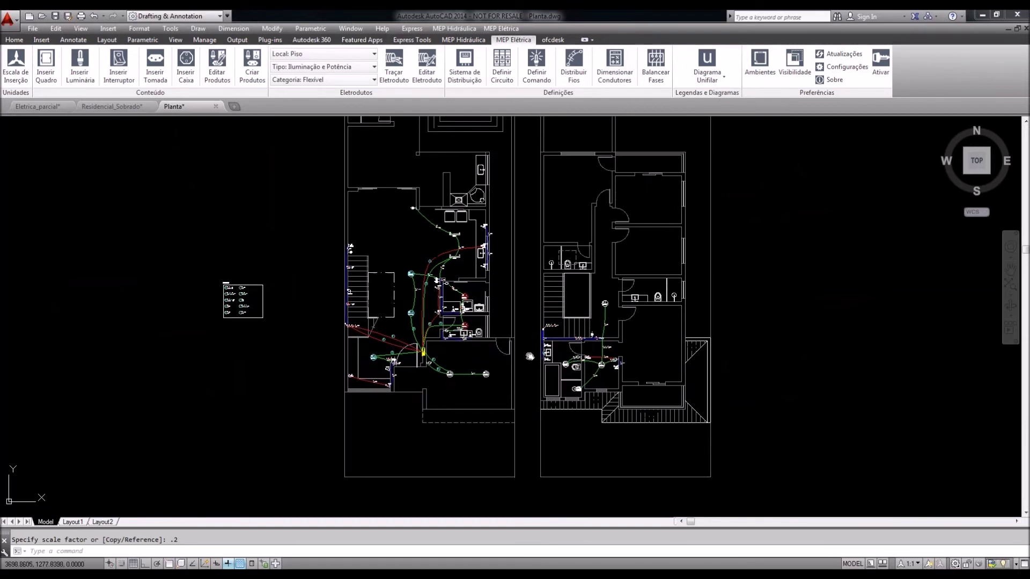
scroll(491, 355, "up", 2)
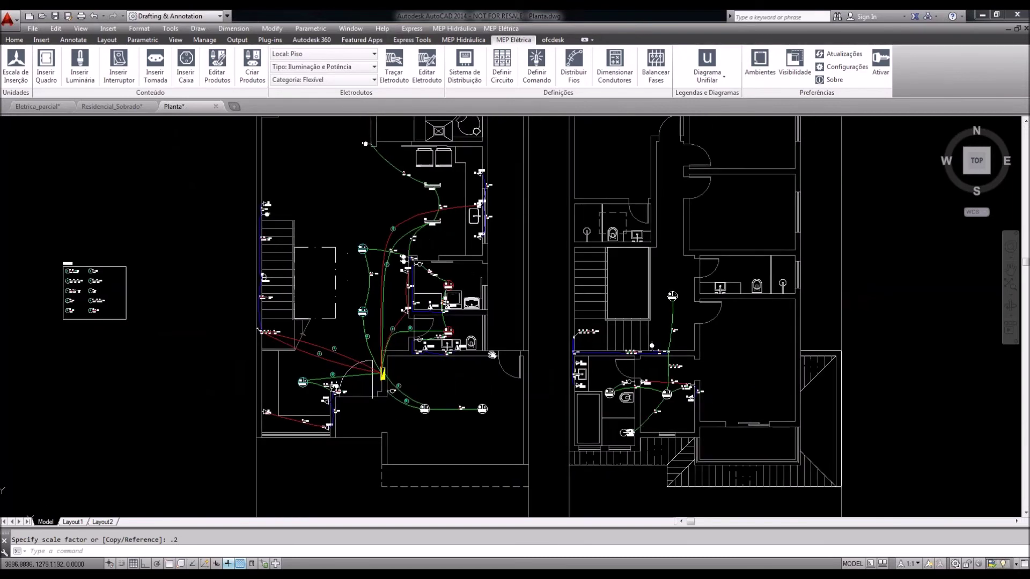
middle_click_drag(492, 354, 482, 369)
Insert the load table (Cargas) of the QDTERREO panel in the empty area below the floor plans
left_click(708, 77)
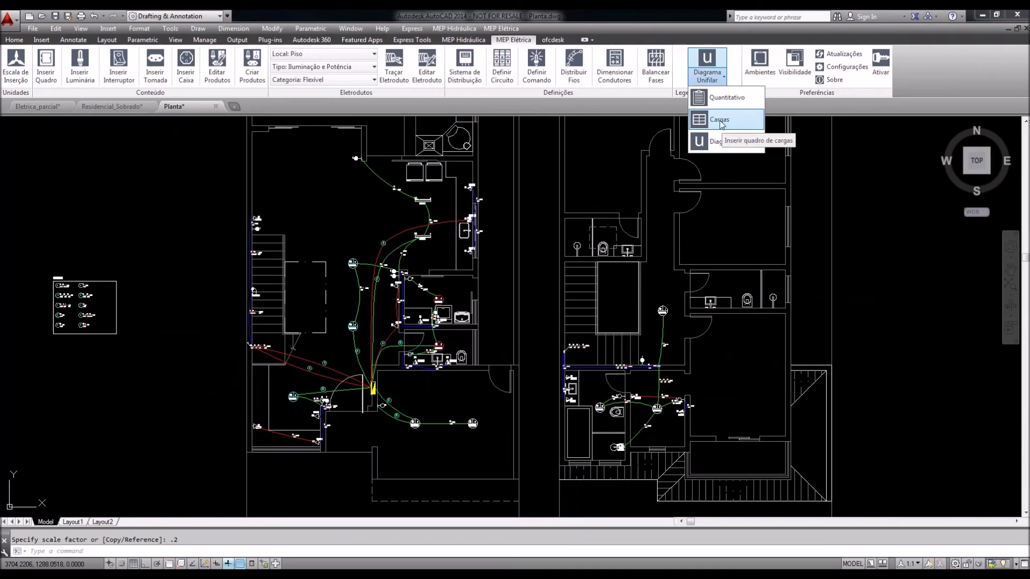
left_click(721, 120)
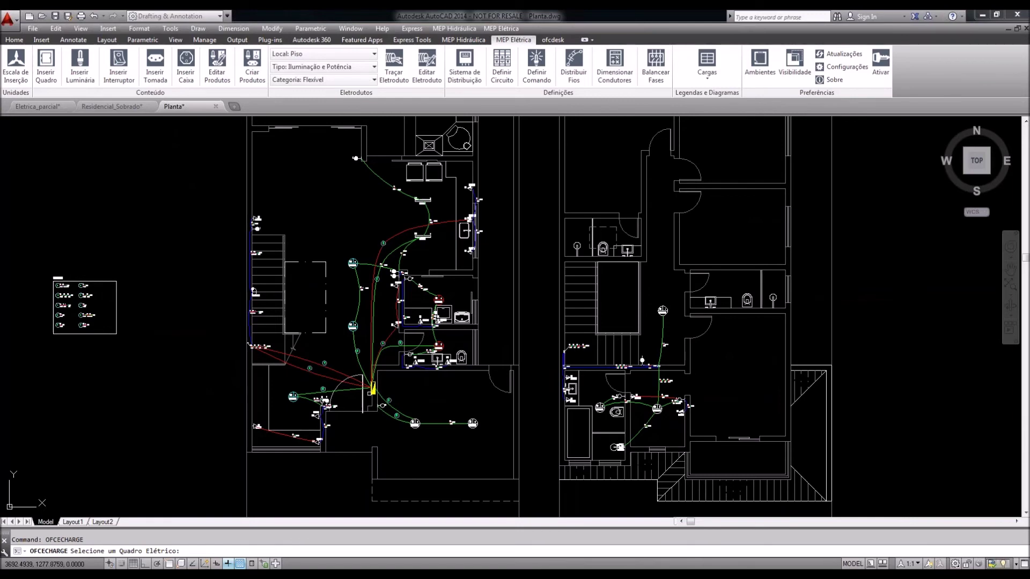
scroll(374, 396, "up", 8)
left_click(346, 382)
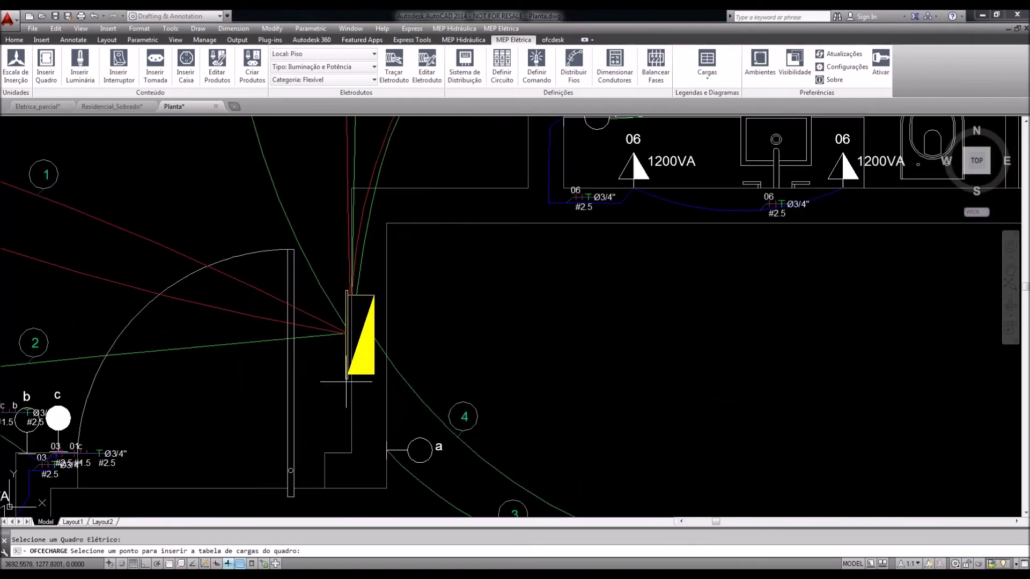
scroll(346, 382, "down", 10)
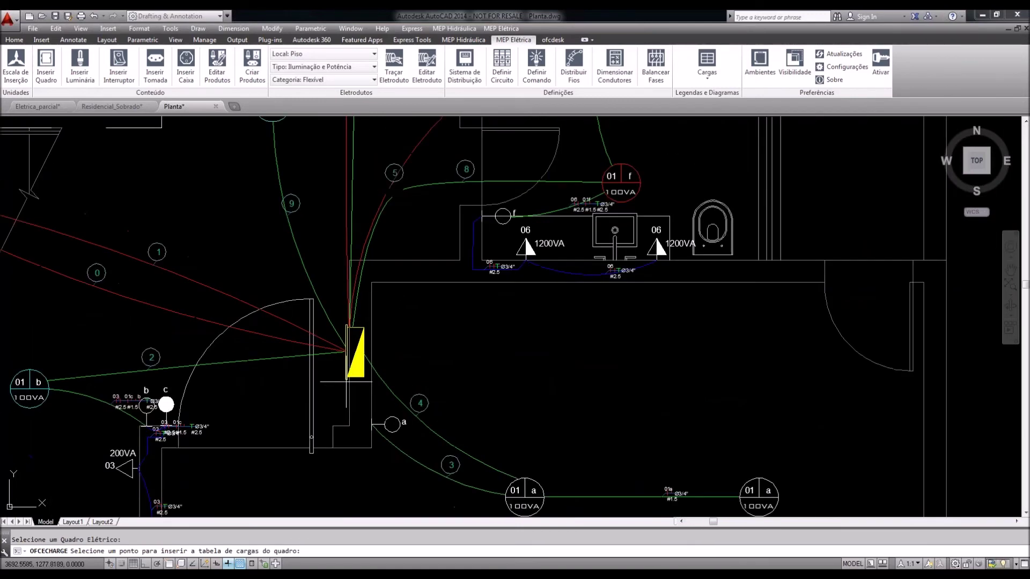
middle_click_drag(440, 408, 489, 249)
left_click(283, 350)
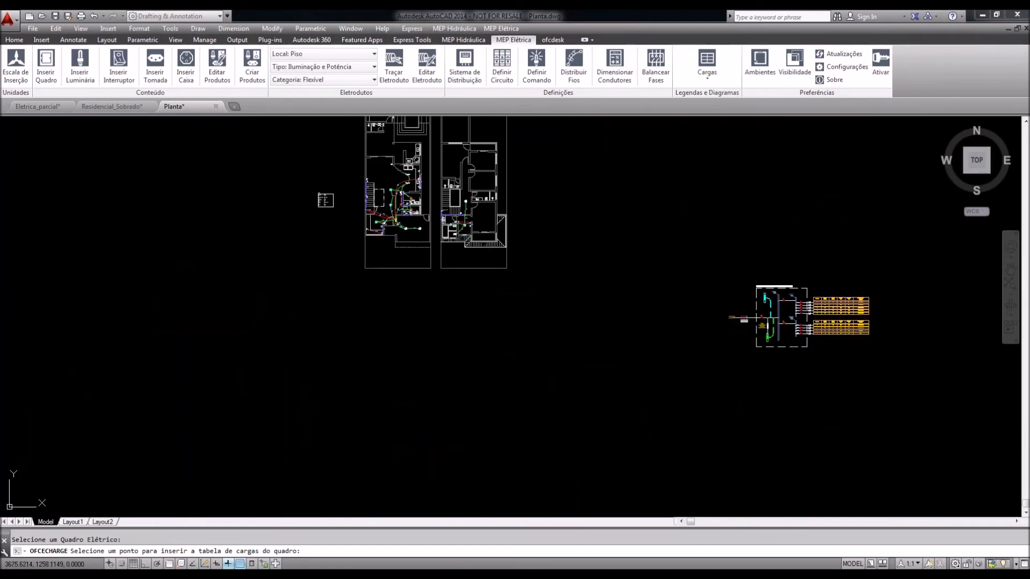
middle_click_drag(527, 356, 376, 275)
Scale the whole QDTERREO load table by a factor of 0.1 from its upper-left corner
left_click(376, 275)
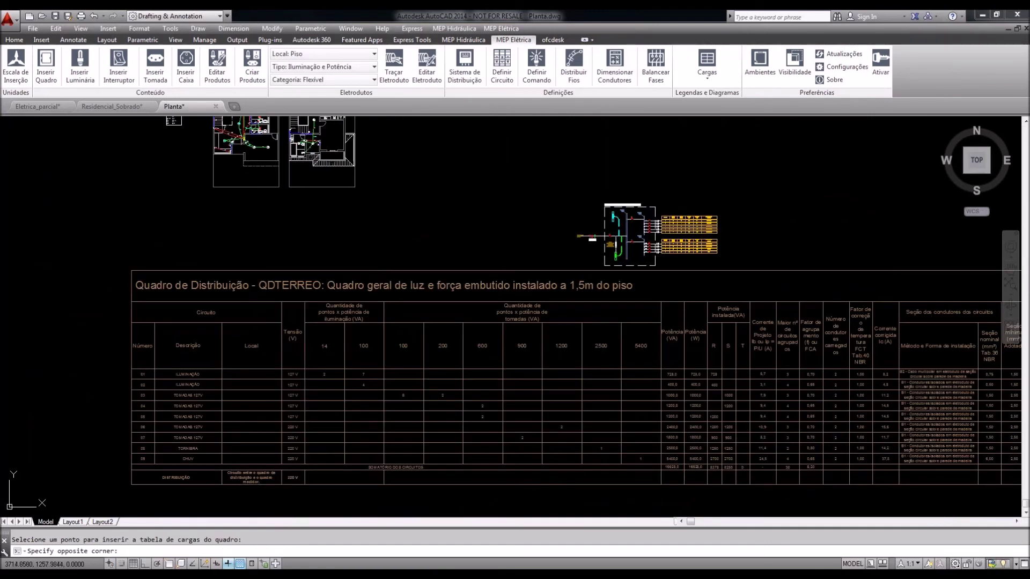
left_click(391, 271)
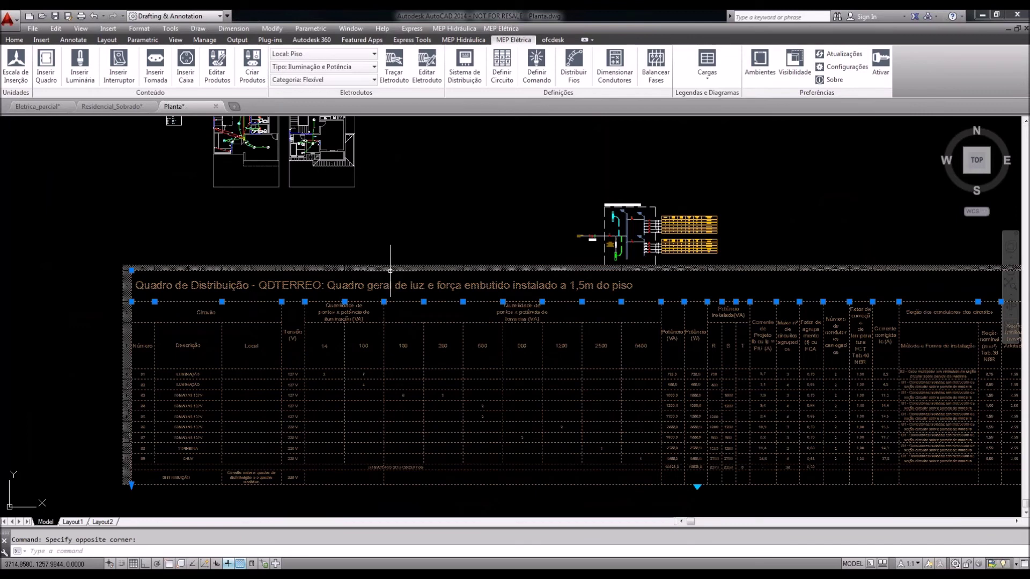
scroll(427, 342, "down", 2)
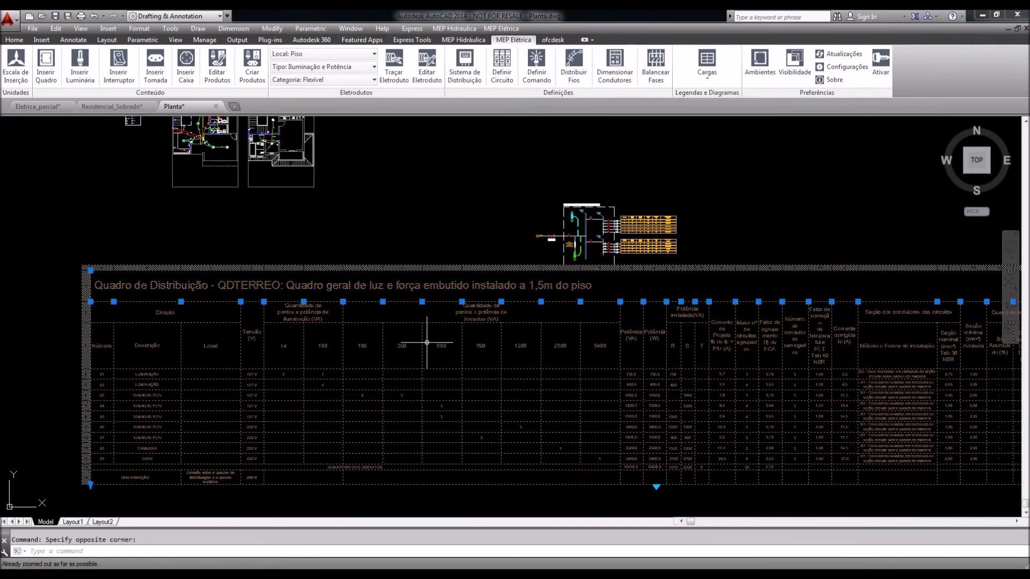
scroll(427, 342, "down", 1)
middle_click_drag(344, 374, 417, 378)
type("sc")
key("Return")
left_click(137, 274)
type(".1")
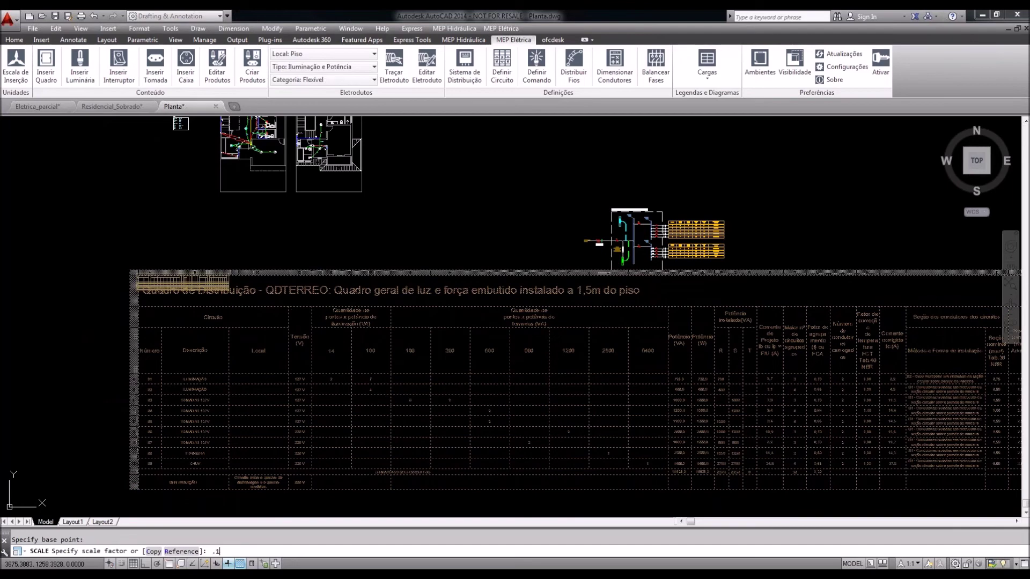
key("Return")
Examine the load table's circuit numbers, descriptions, voltages, and lighting and outlet point quantities
scroll(124, 279, "up", 6)
scroll(180, 285, "up", 4)
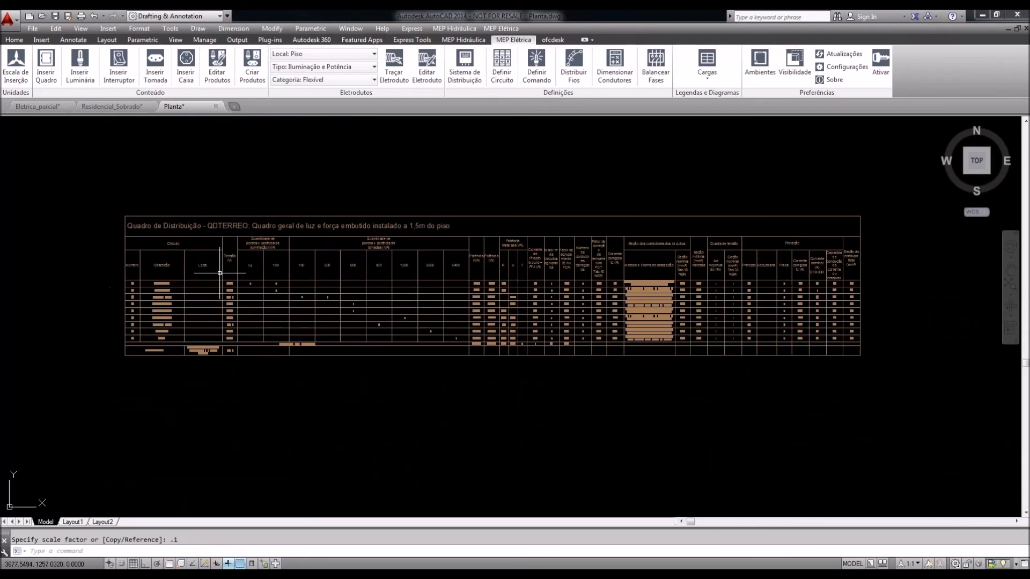
middle_click_drag(222, 282, 253, 295)
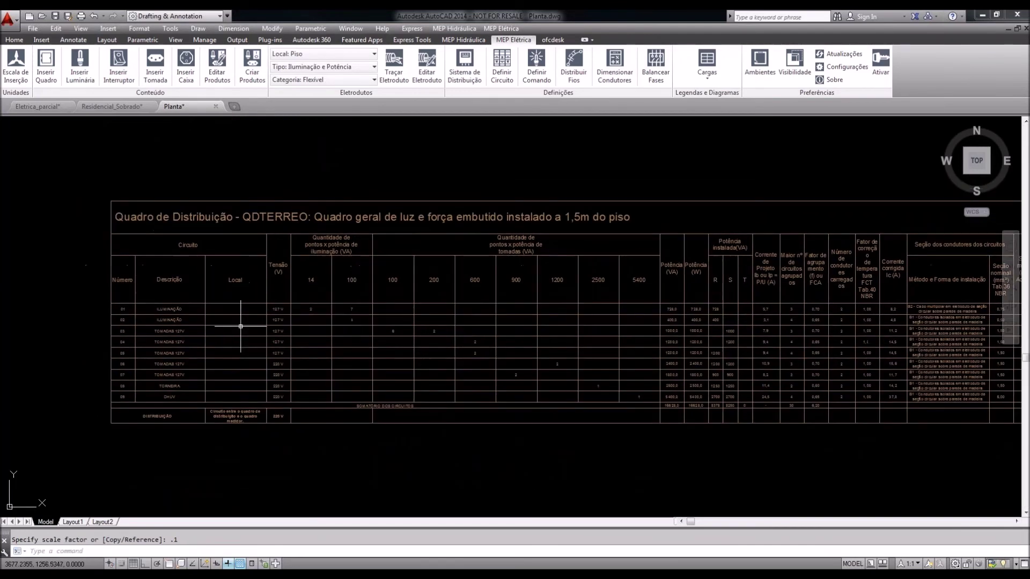
middle_click_drag(137, 314, 148, 310)
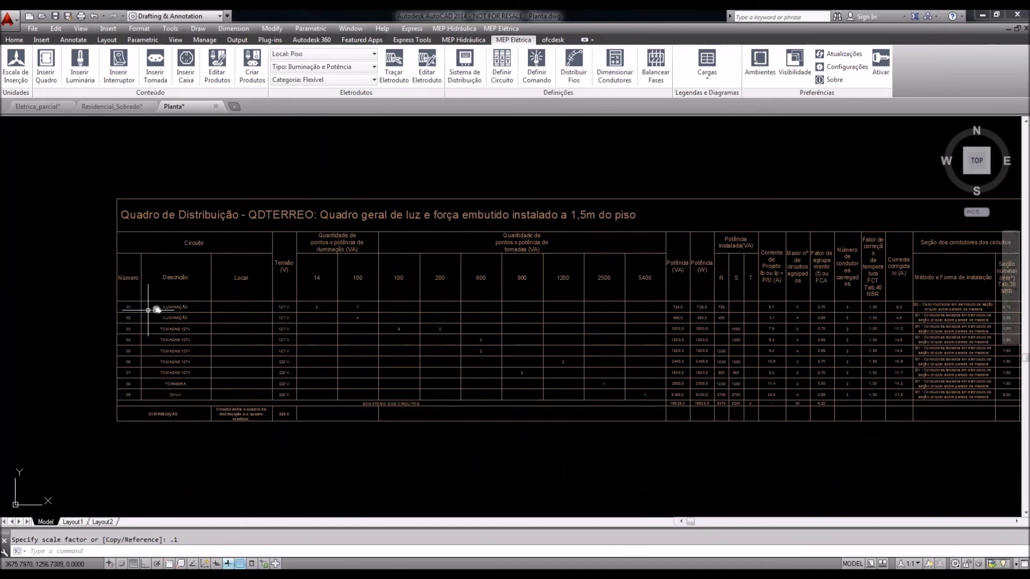
scroll(153, 311, "up", 2)
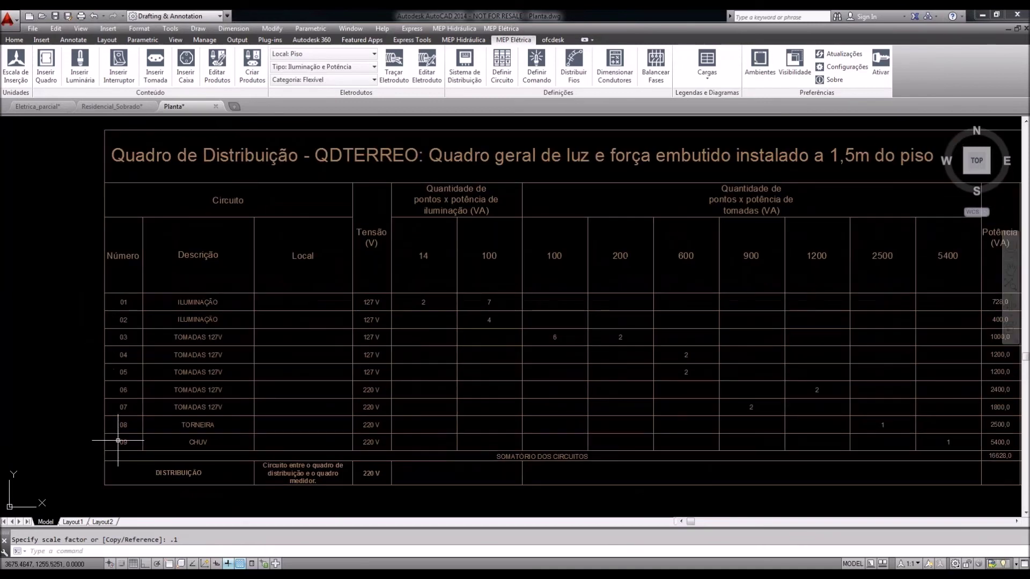
left_click(208, 391)
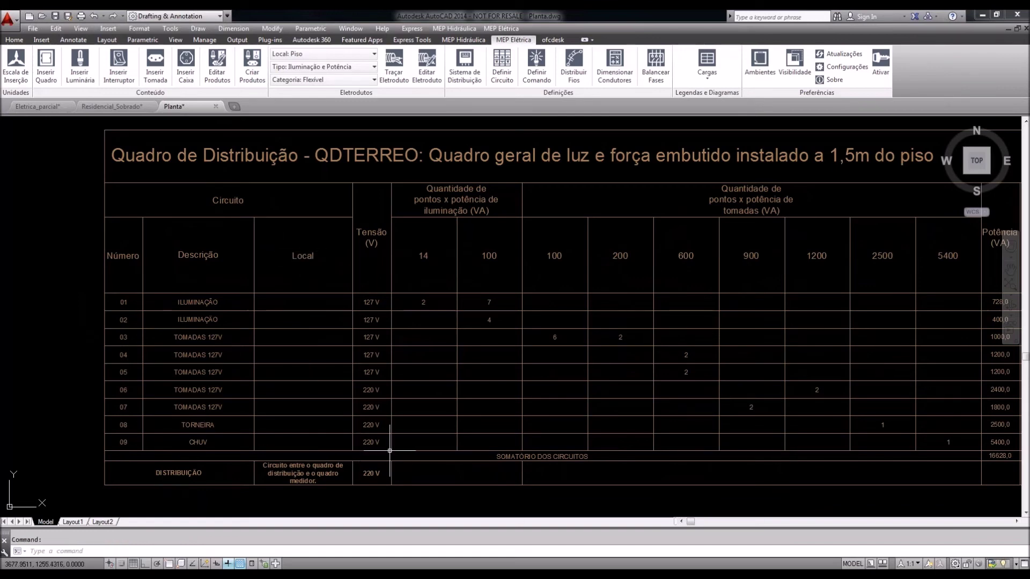
mouse_move(387, 451)
middle_mouse_down()
mouse_move(306, 419)
mouse_move(269, 288)
mouse_move(287, 299)
middle_mouse_up()
scroll(288, 298, "up", 2)
scroll(230, 288, "down", 2)
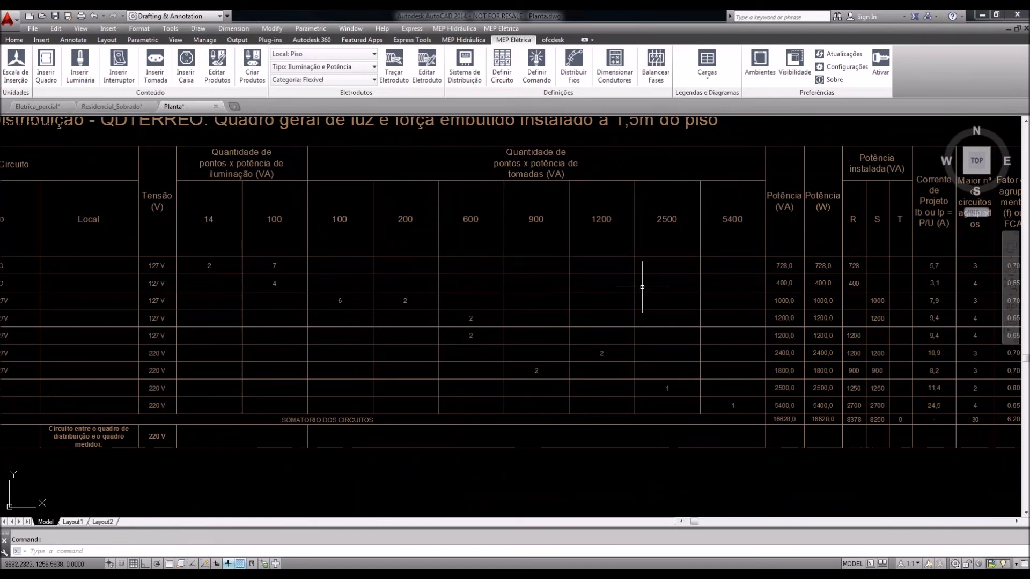
Examine the load table's outlet ratings, circuit powers, R, S and T phase loads, and design current columns
middle_click_drag(642, 287, 604, 294)
left_click(513, 246)
left_click(564, 247)
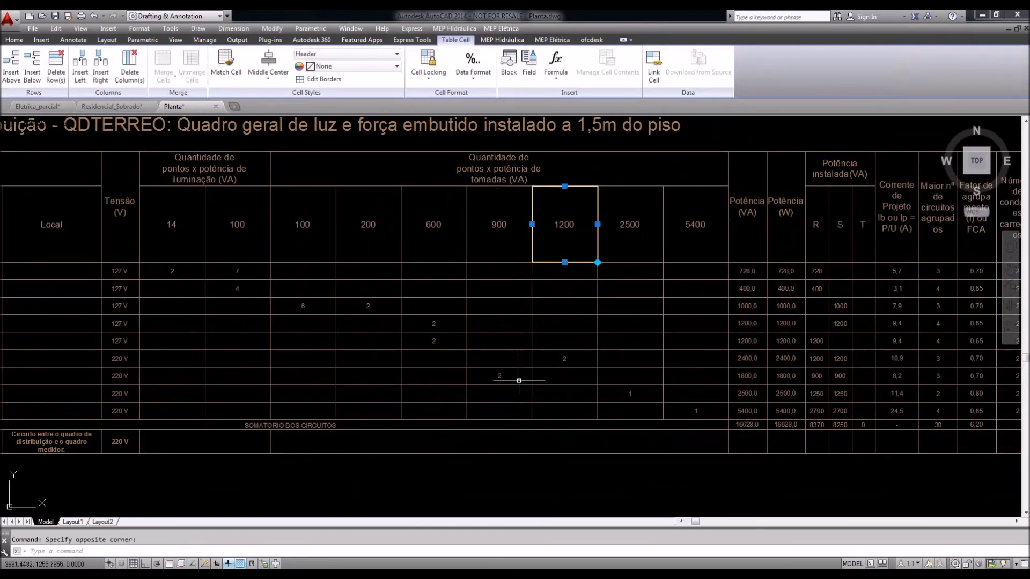
middle_click_drag(662, 372, 411, 360)
scroll(410, 360, "up", 2)
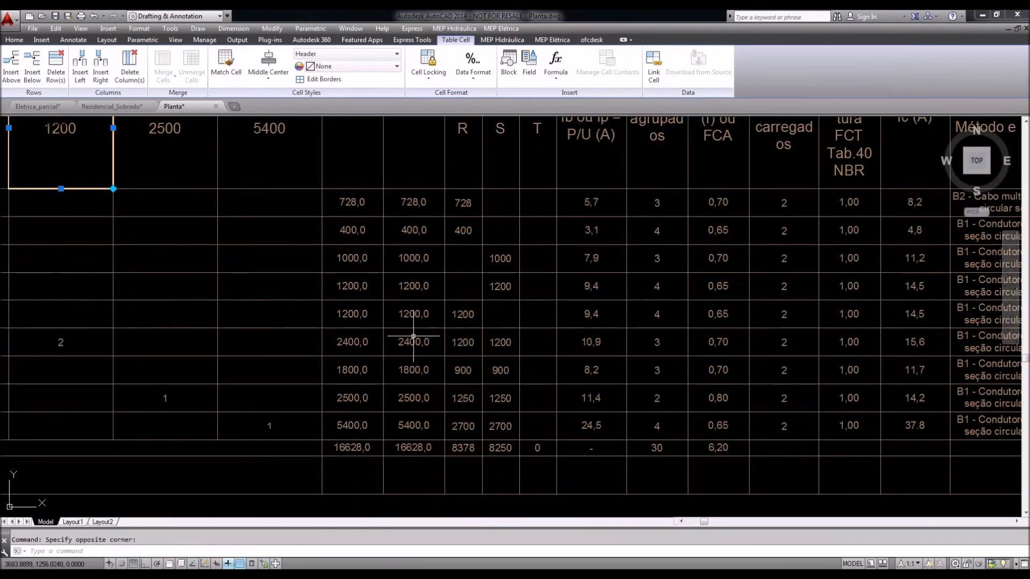
scroll(422, 279, "down", 2)
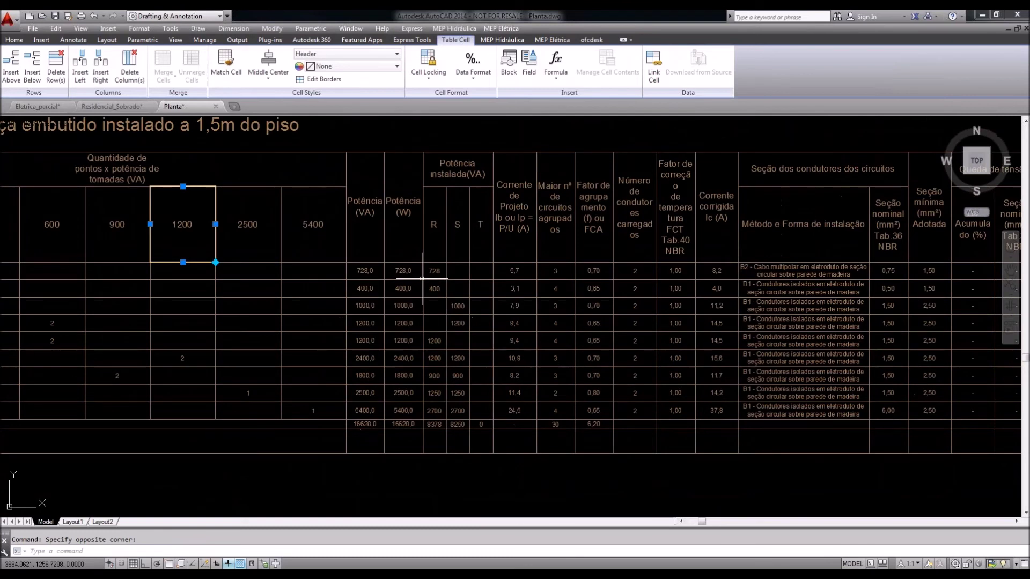
middle_click_drag(382, 233, 374, 223)
middle_click_drag(444, 341, 411, 334)
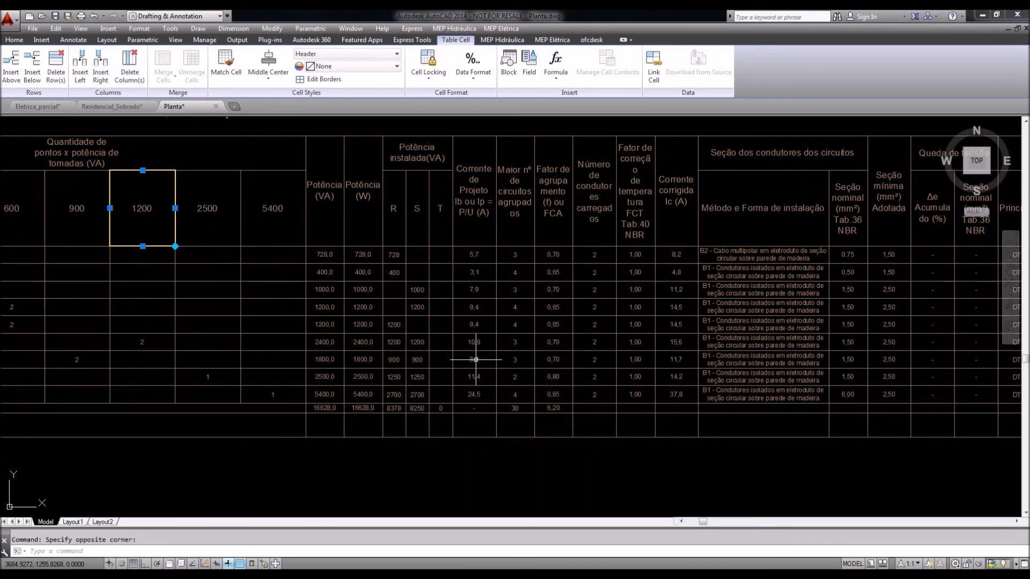
scroll(432, 265, "up", 2)
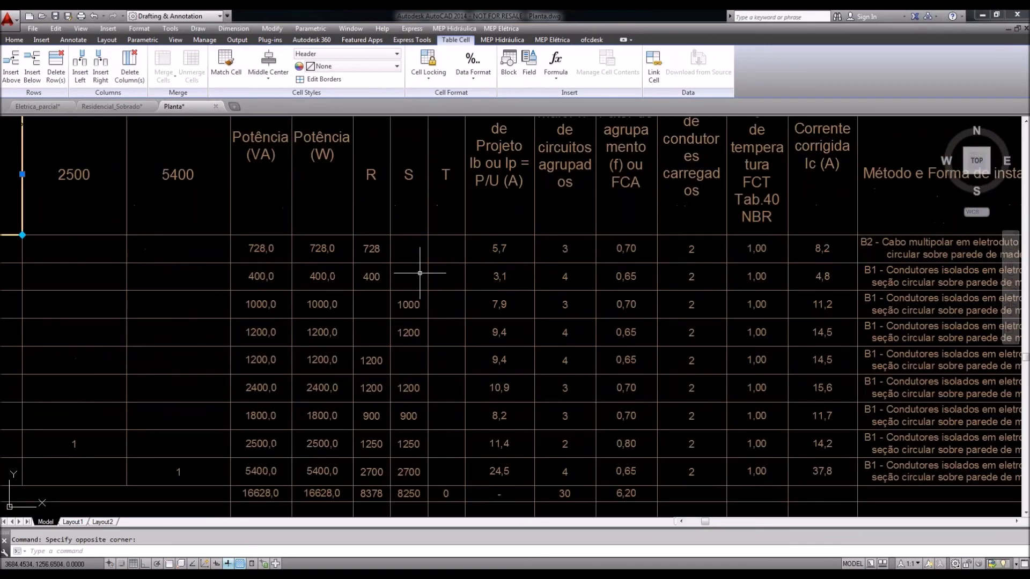
scroll(420, 273, "down", 2)
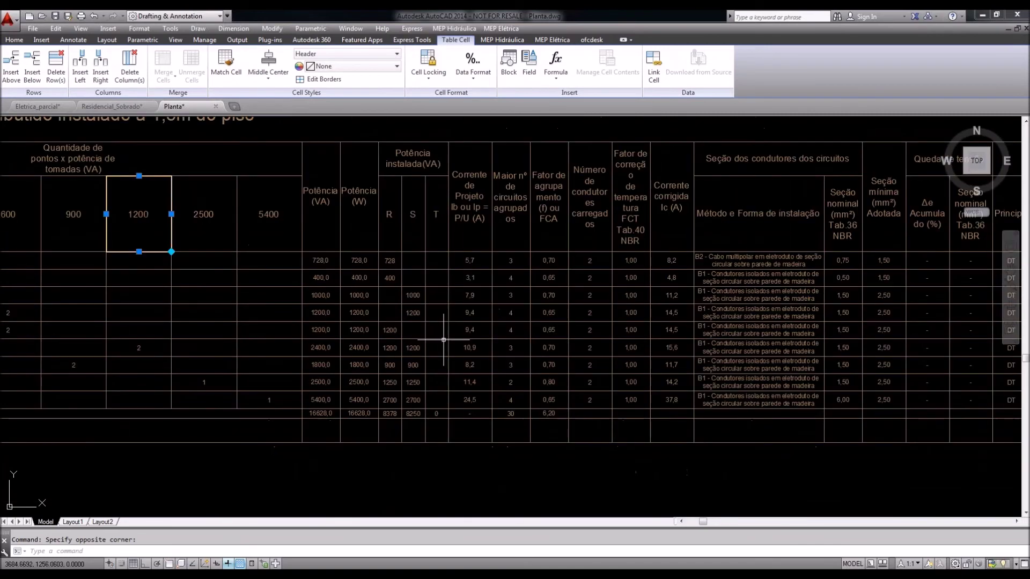
Delete the phase T column under Potência instalada (VA) in the load table
left_click(438, 236)
right_click(438, 236)
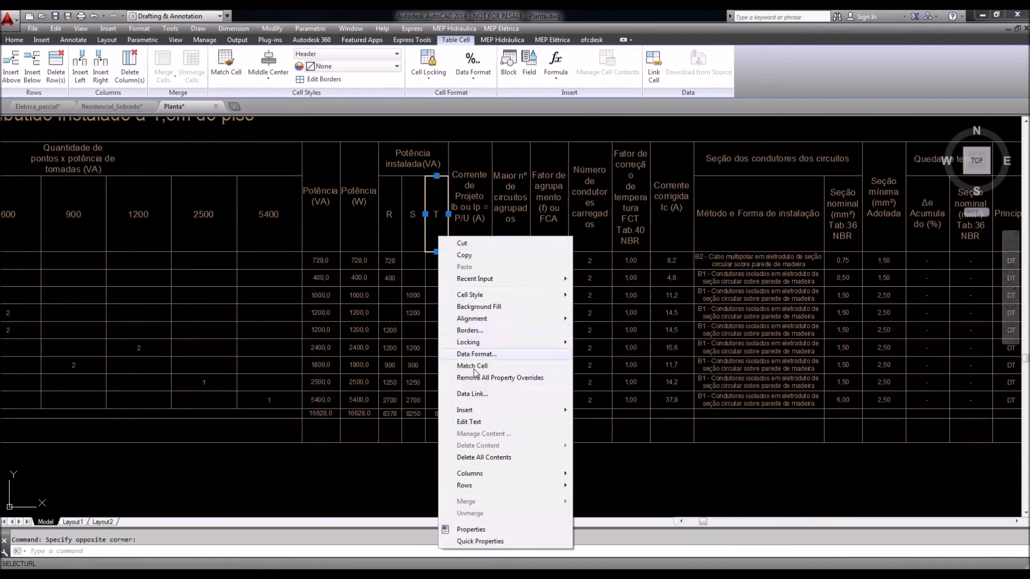
mouse_move(472, 473)
left_click(603, 498)
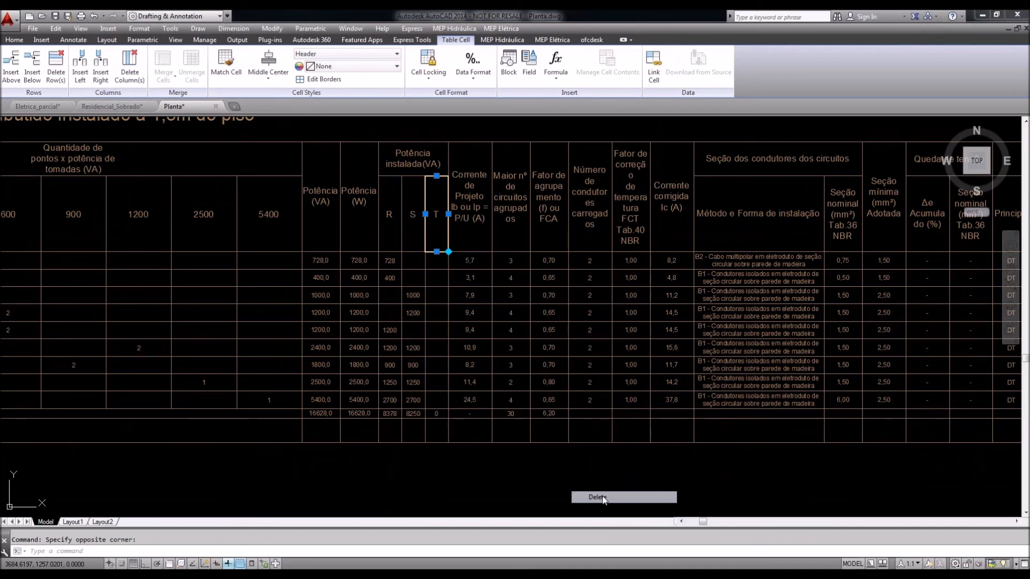
key("Escape")
Widen the Potência instalada (VA) header cell so its R and S columns have more room
left_click(398, 143)
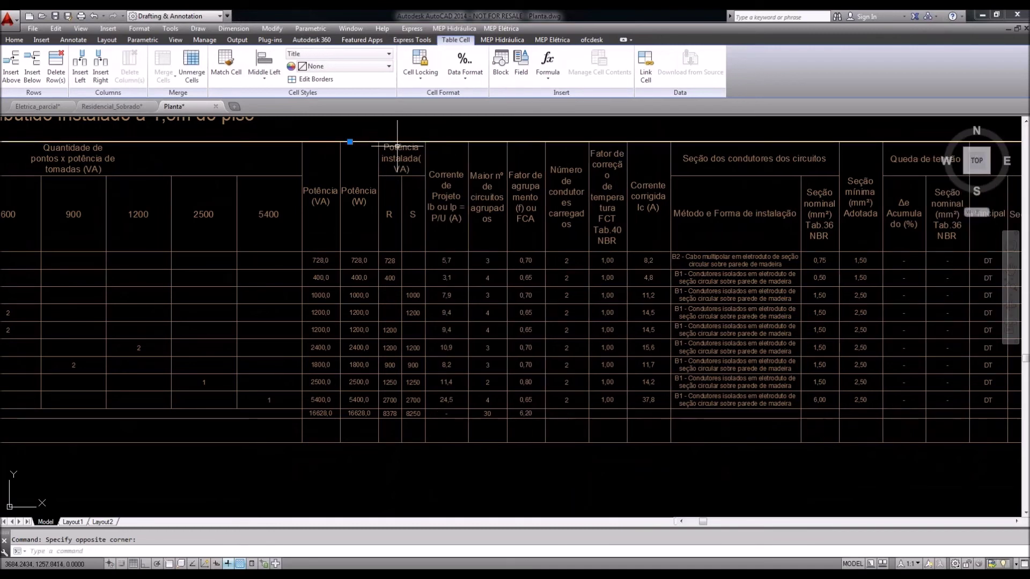
left_click(402, 157)
left_click(425, 159)
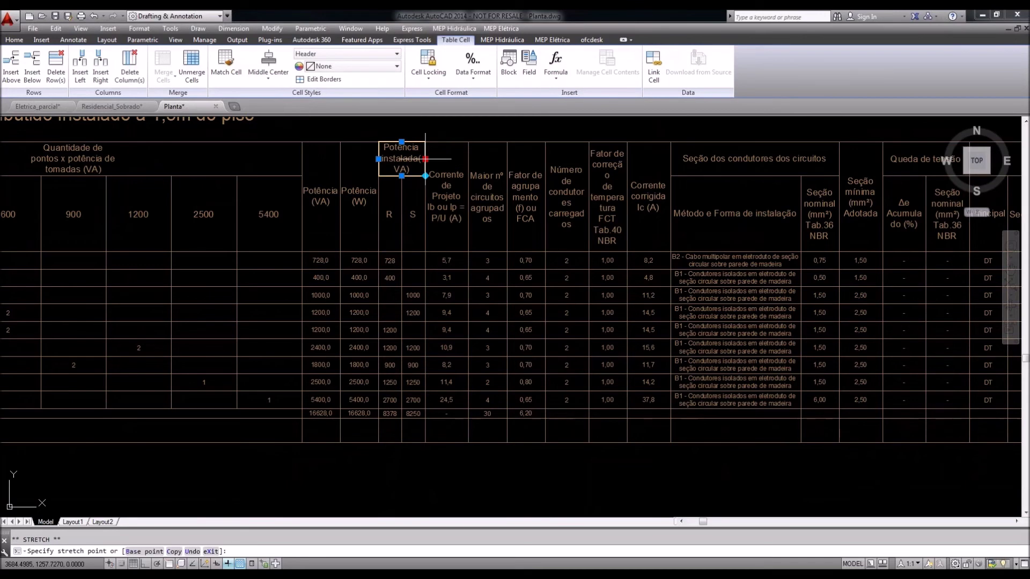
left_click(460, 160)
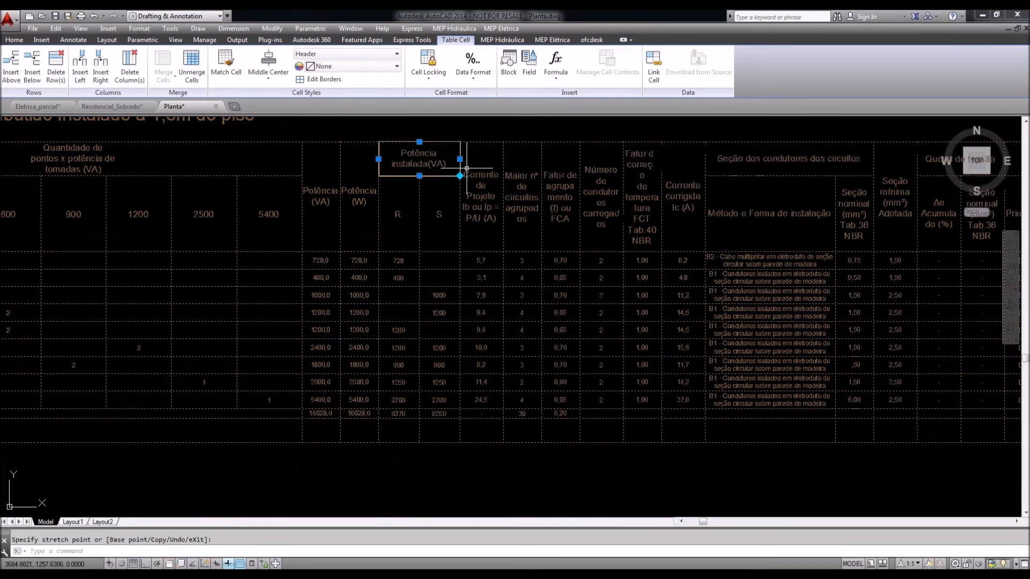
key("Escape")
Delete the Método e Forma de instalação column under Seção dos condutores dos circuitos in the load table
mouse_move(600, 332)
middle_mouse_down()
mouse_move(567, 338)
mouse_move(524, 298)
mouse_move(496, 295)
middle_mouse_up()
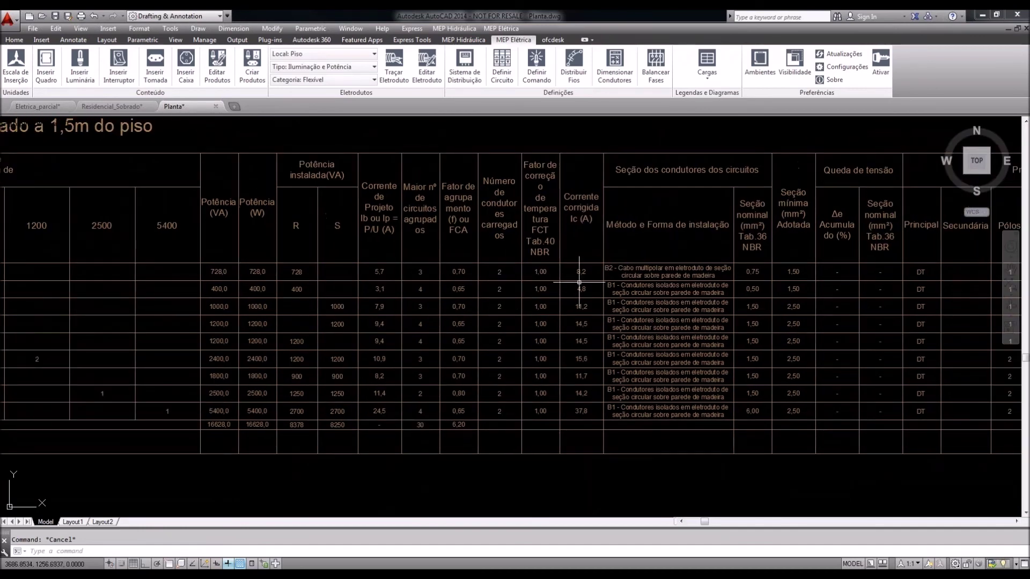
middle_click_drag(599, 271, 453, 276)
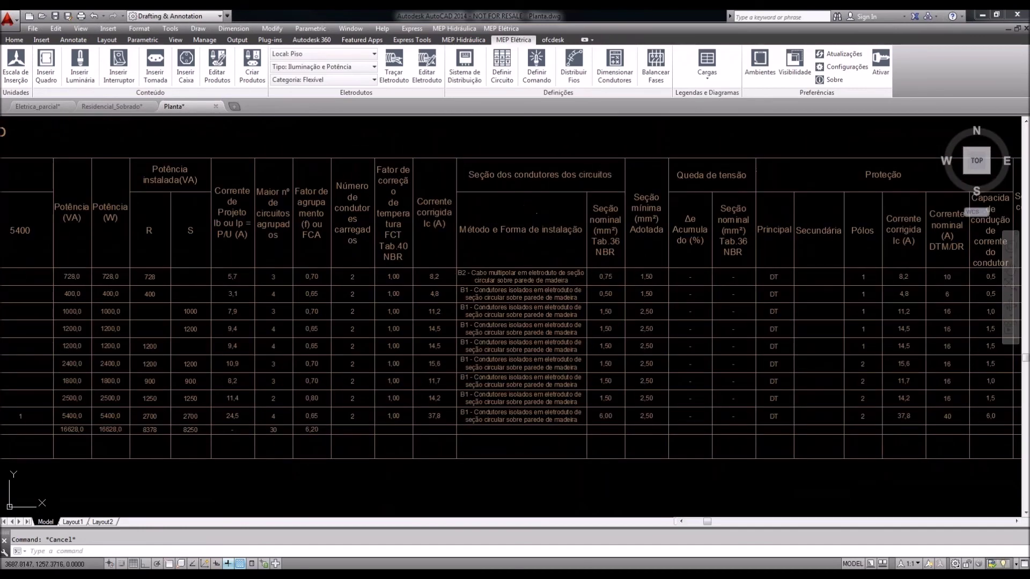
left_click(537, 213)
right_click(536, 213)
mouse_move(634, 451)
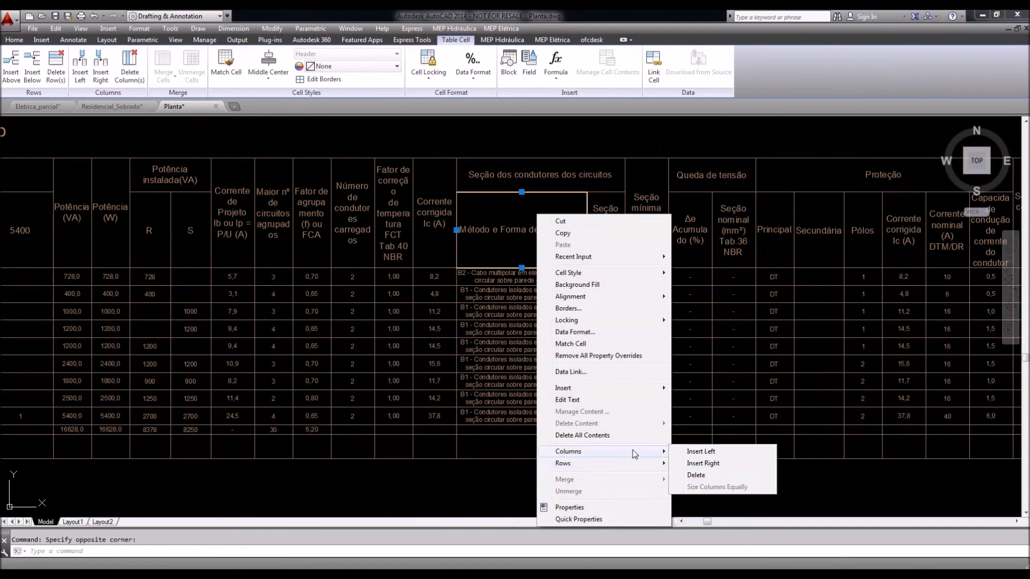
left_click(709, 475)
key("Escape")
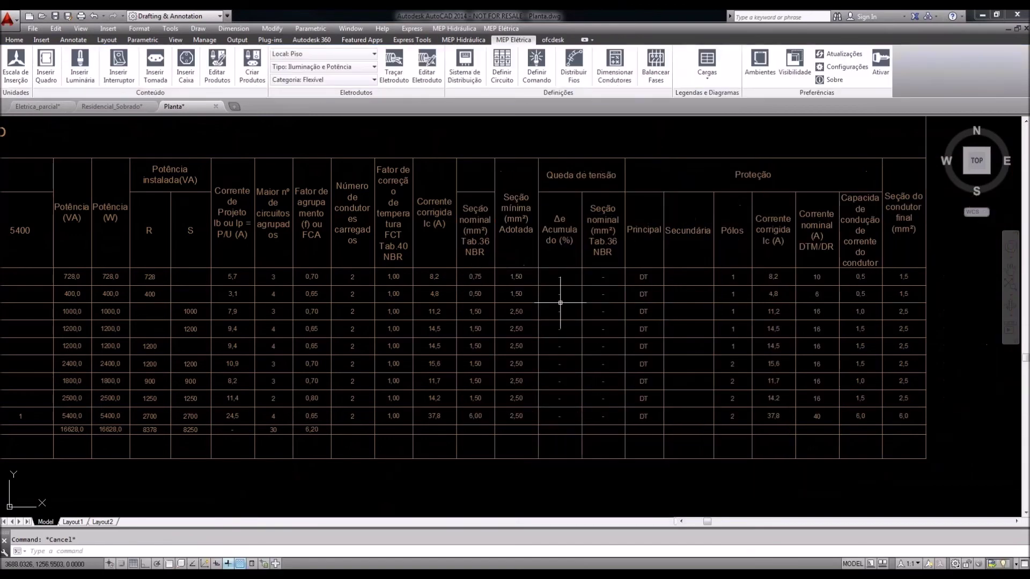
Examine the load table's voltage drop, protection and final conductor section columns for each circuit
middle_click_drag(664, 302, 627, 296)
middle_click_drag(913, 377, 731, 384)
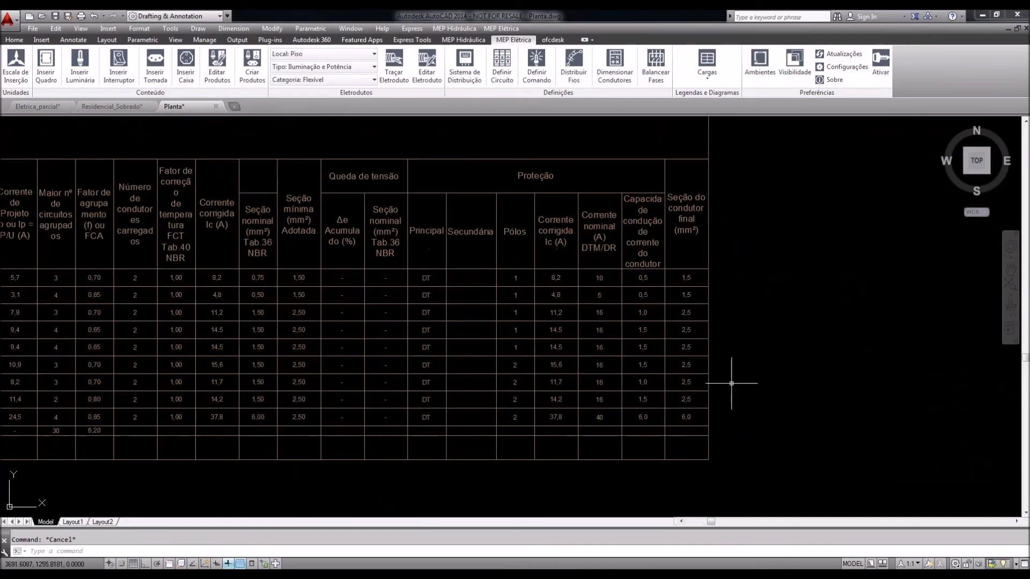
scroll(731, 383, "up", 2)
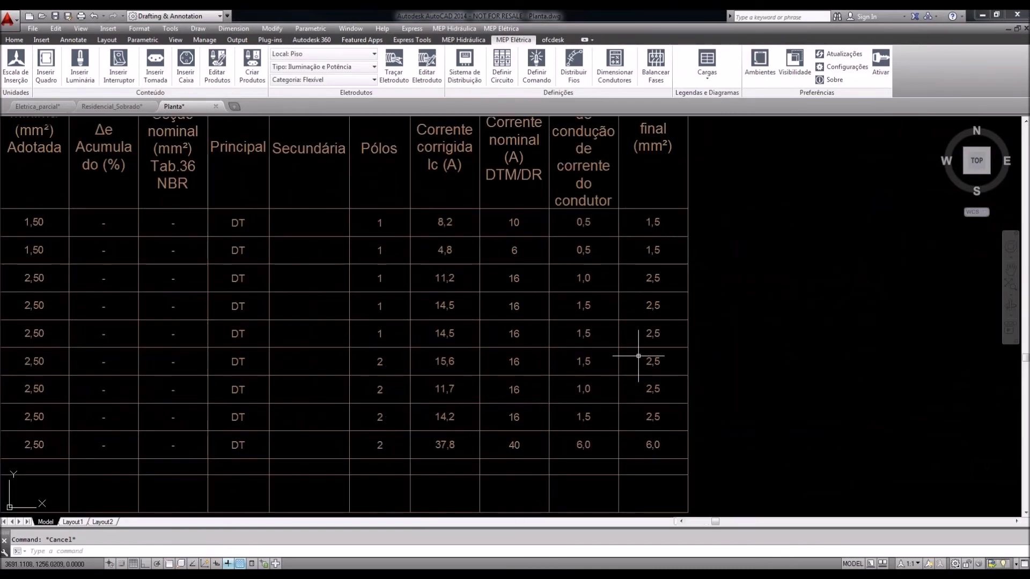
middle_click_drag(638, 355, 635, 375)
mouse_move(500, 306)
middle_mouse_down()
mouse_move(538, 305)
mouse_move(551, 293)
middle_mouse_up()
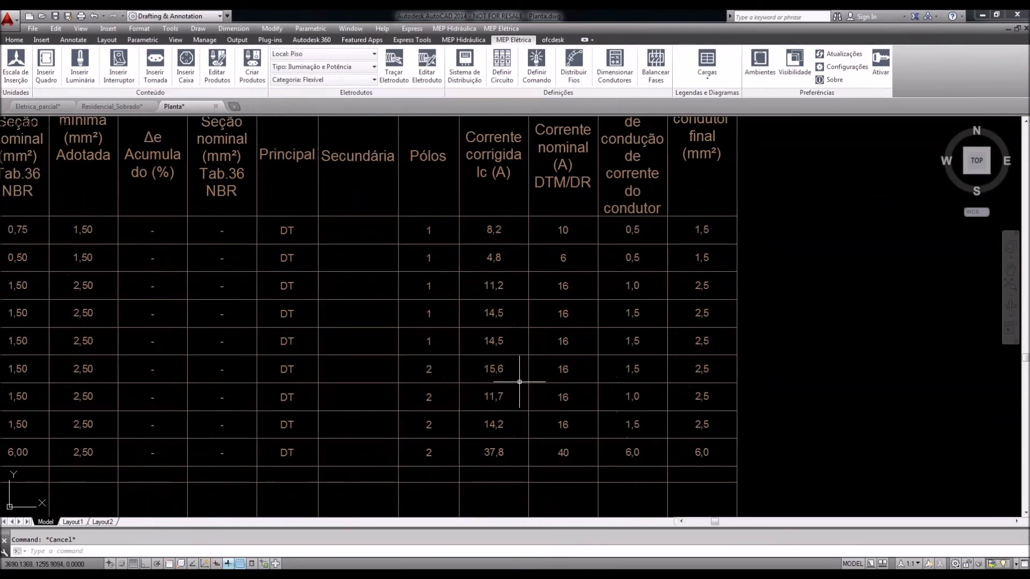
middle_click_drag(519, 382, 525, 376)
scroll(525, 376, "down", 8)
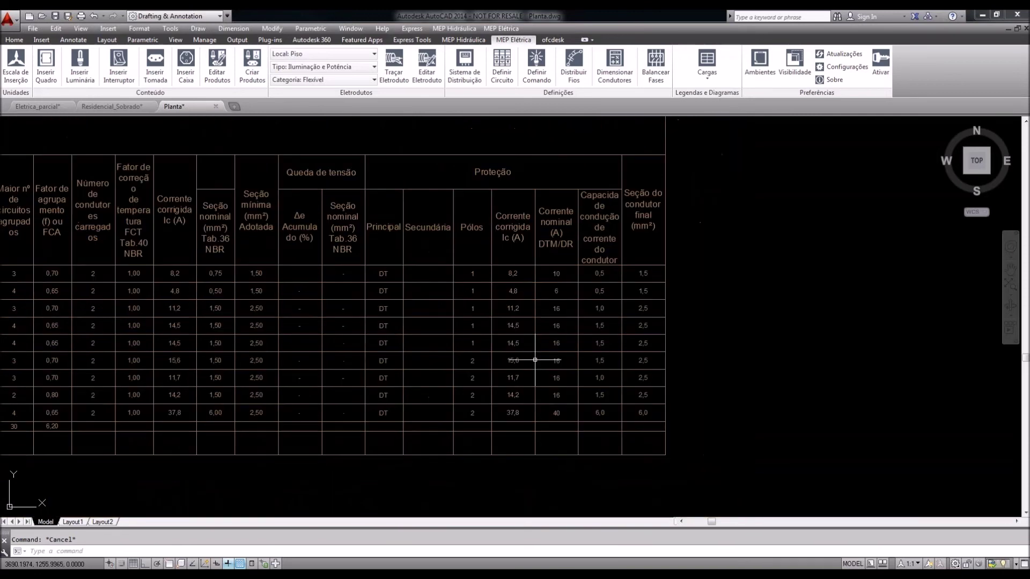
Stretch the whole load table uniformly wider from its lower-right corner, keeping it about the same height
scroll(451, 398, "up", 2)
left_click(451, 398)
left_click(453, 395)
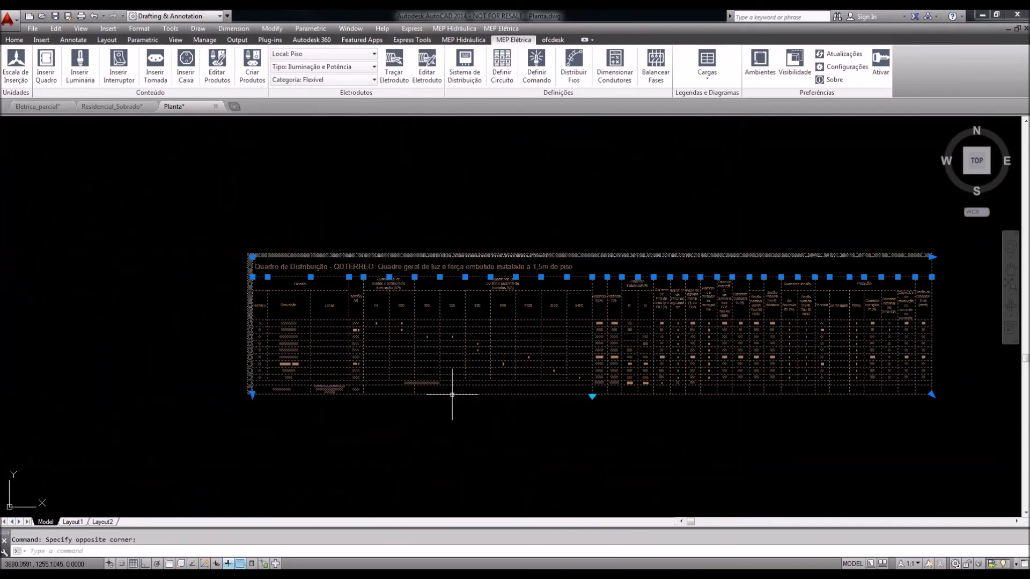
left_click(849, 394)
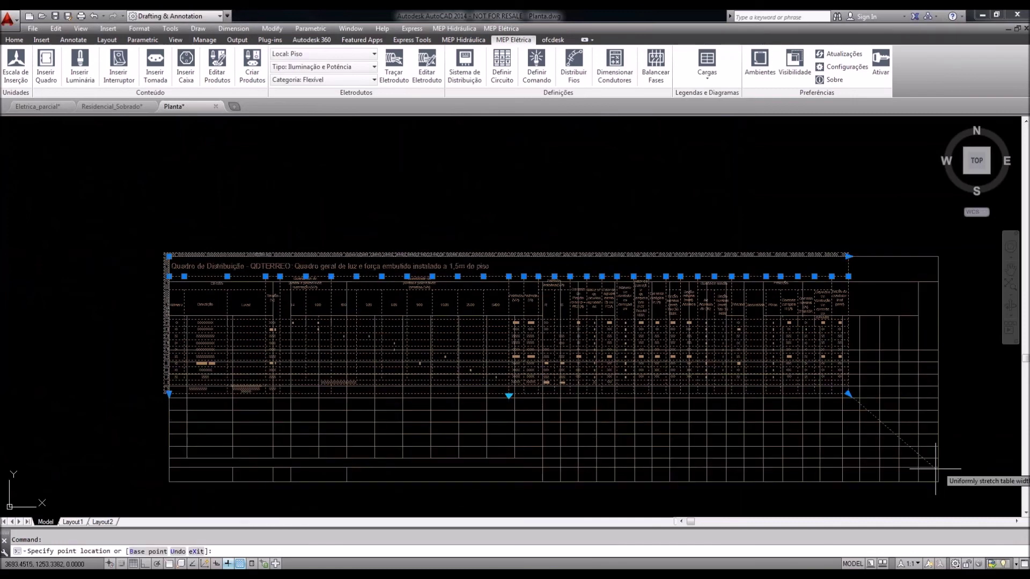
left_click(939, 390)
key("Escape")
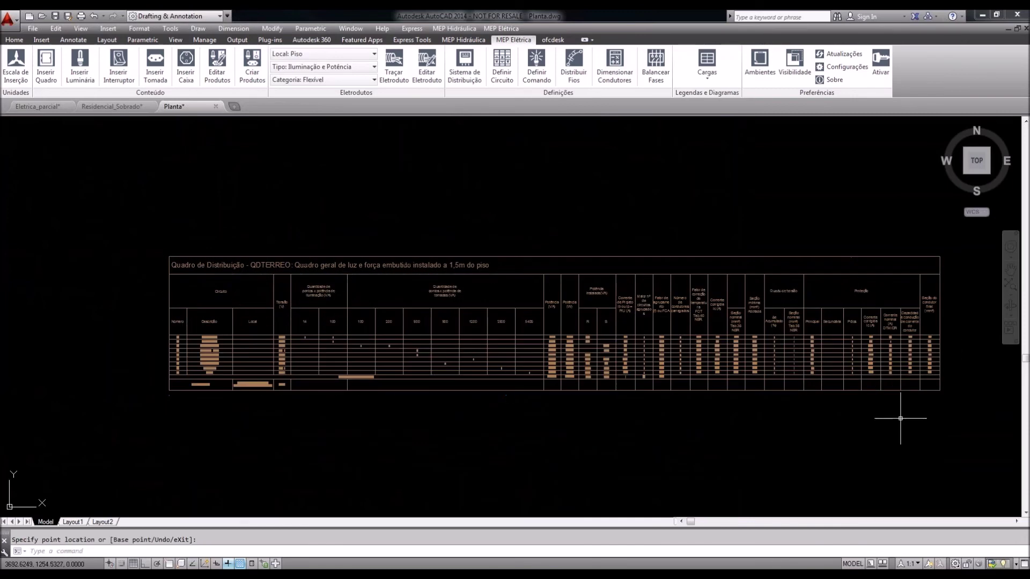
Move the load table into the empty area beside the upper-floor plan
left_click(626, 409)
scroll(559, 404, "down", 5)
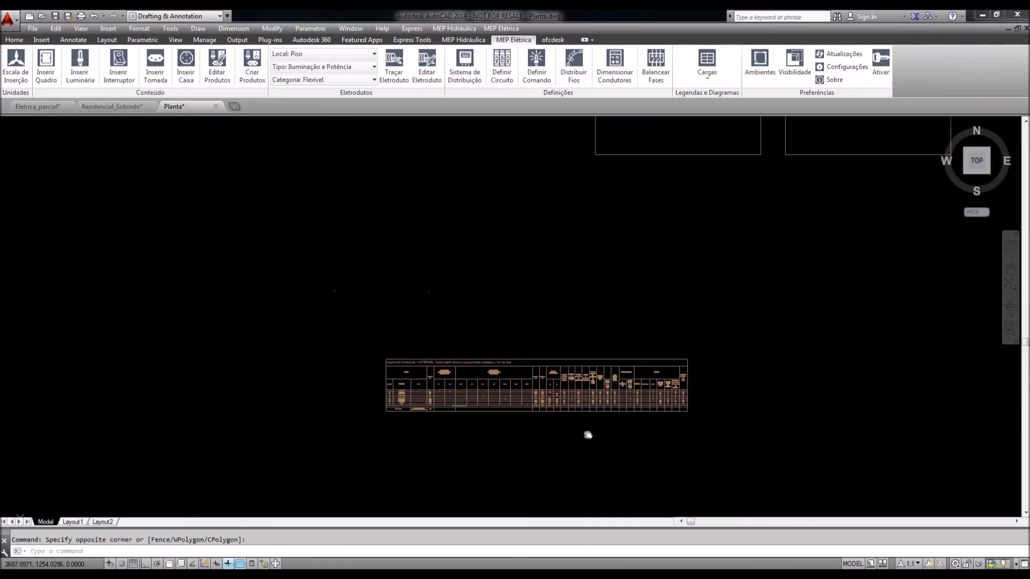
left_click(483, 413)
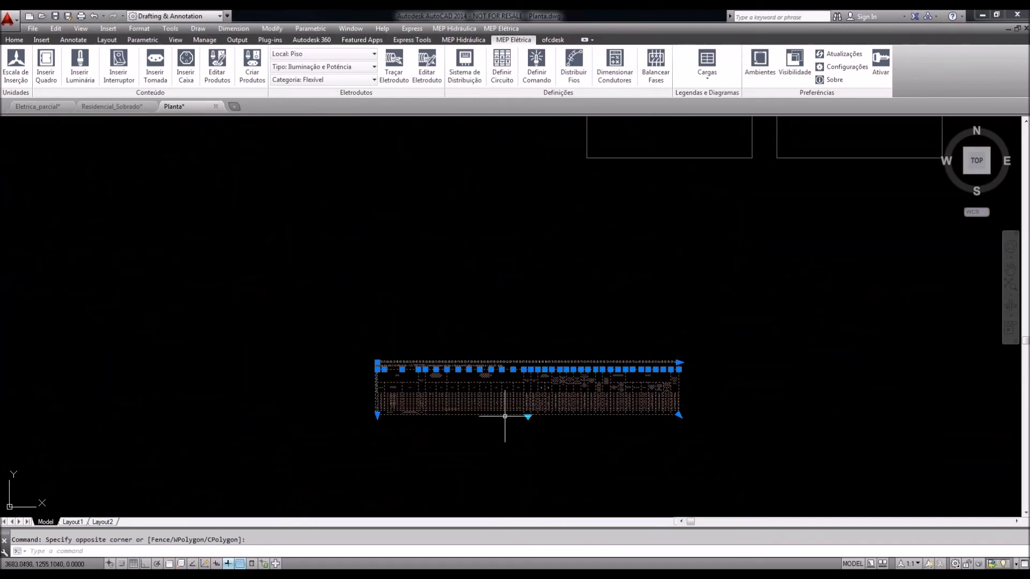
type("m")
key("Return")
left_click(513, 412)
scroll(678, 330, "down", 2)
middle_click_drag(678, 330, 349, 543)
left_click(621, 285)
key("Escape")
scroll(622, 285, "up", 2)
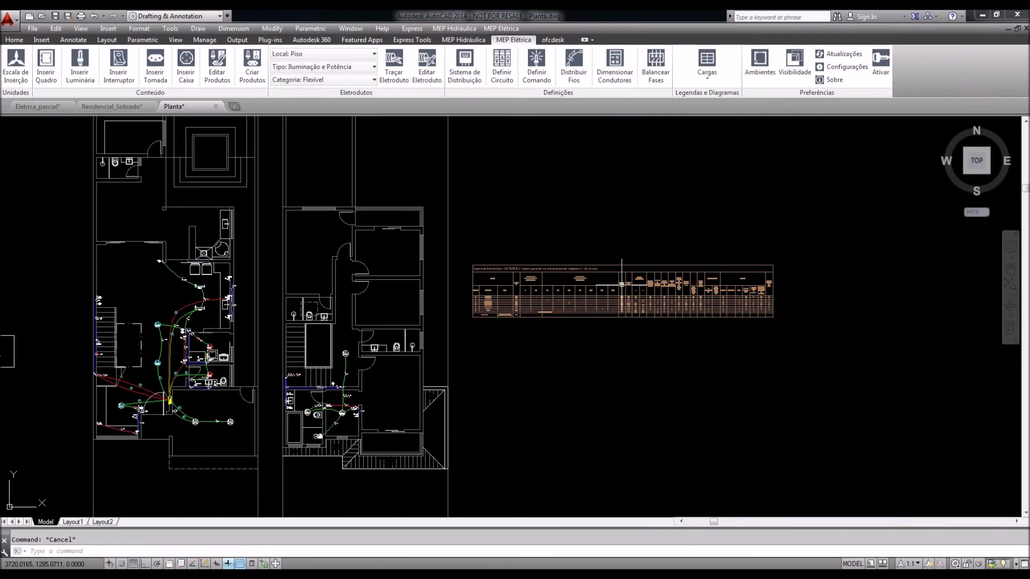
Move the QDTERREO single-line diagram with its circuit tables to just below the load table
scroll(622, 284, "up", 4)
scroll(565, 304, "down", 1)
scroll(565, 304, "down", 2)
middle_click_drag(592, 327, 605, 297)
middle_click_drag(631, 336, 666, 298)
scroll(662, 300, "down", 1)
middle_click_drag(454, 344, 614, 361)
scroll(613, 361, "down", 1)
middle_click_drag(753, 362, 669, 321)
scroll(668, 321, "down", 2)
left_click(880, 418)
left_click(870, 408)
type("m")
key("space")
left_click(865, 357)
left_click(652, 284)
scroll(633, 278, "up", 2)
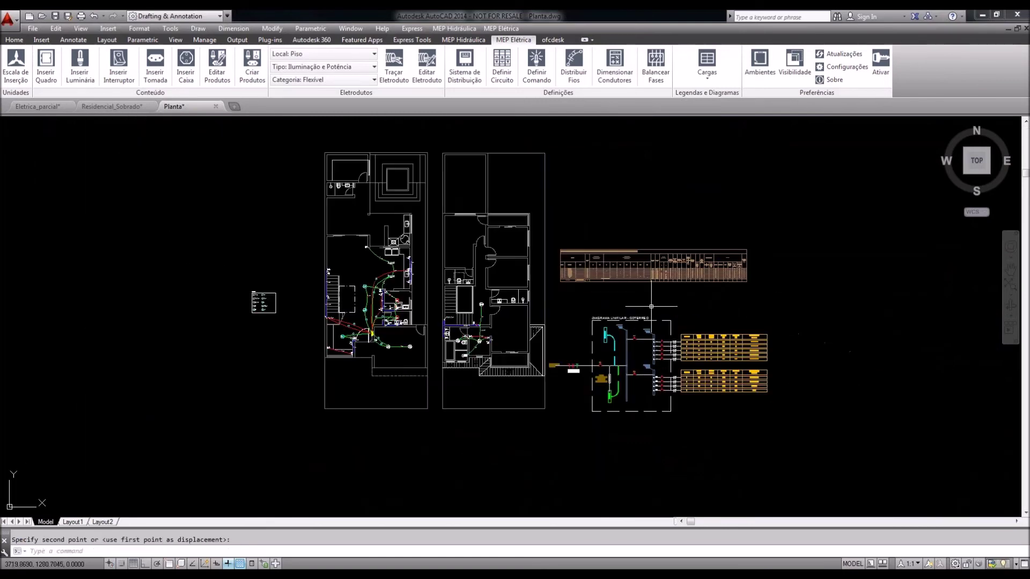
left_click(707, 68)
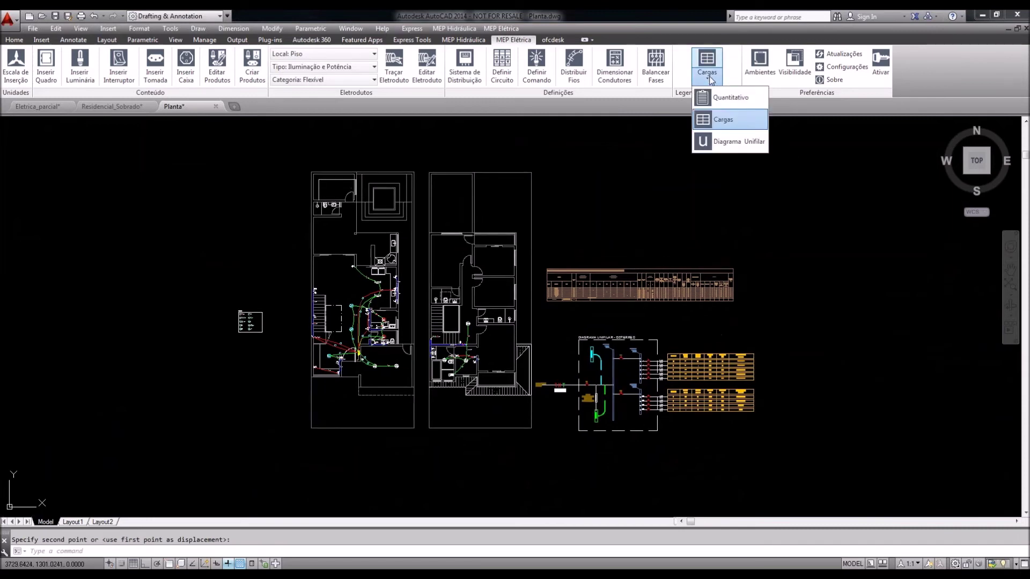
left_click(733, 101)
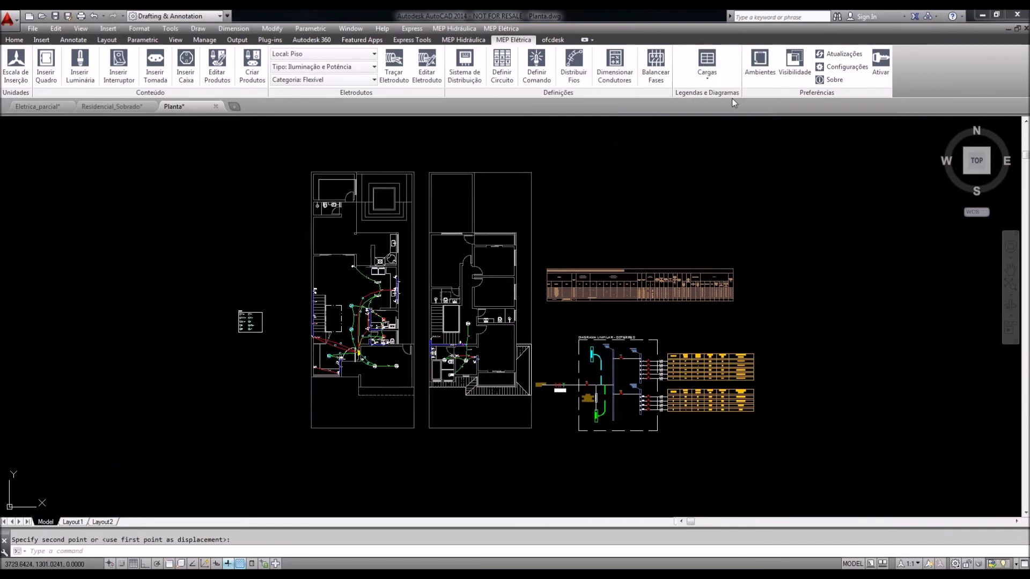
left_click(620, 323)
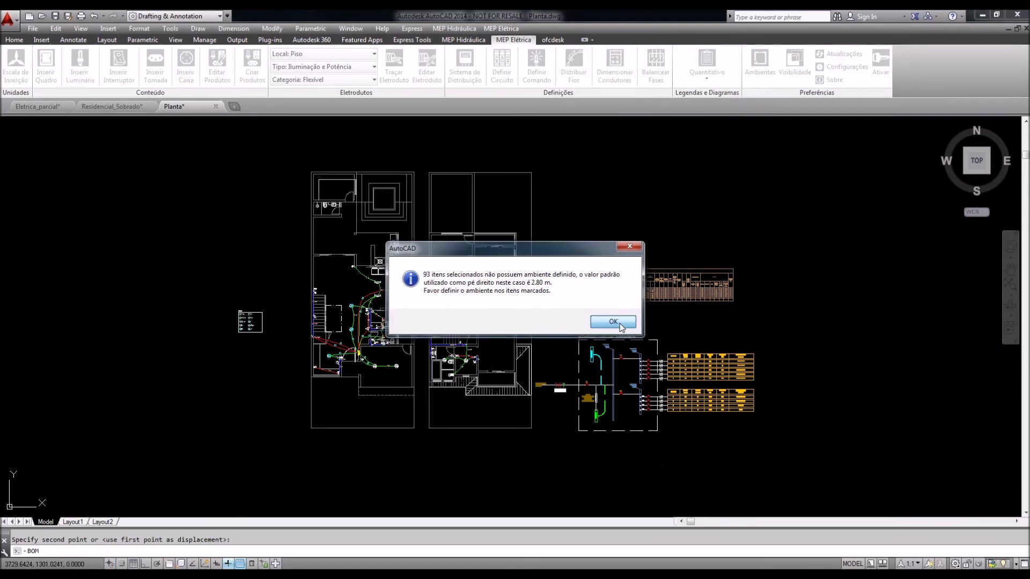
left_click(617, 322)
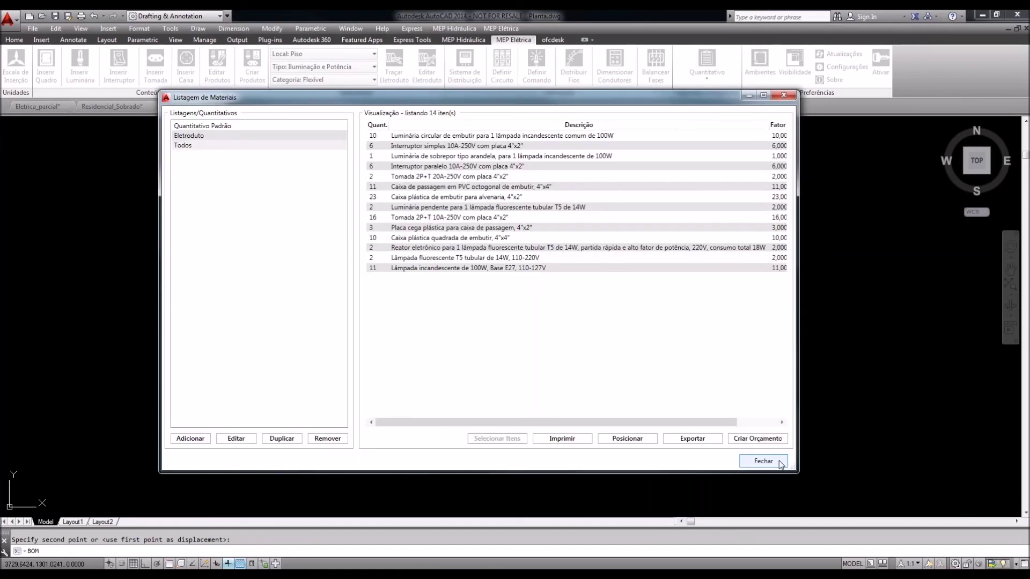
left_click(763, 461)
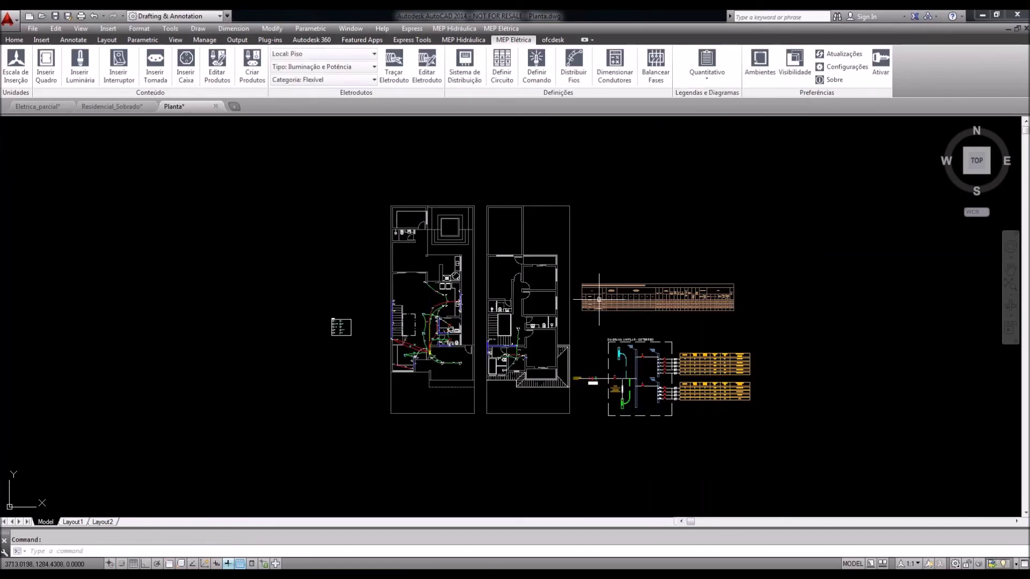
Save the drawing under the new name Planta2 in the ELETRICA CAD folder
left_click(8, 18)
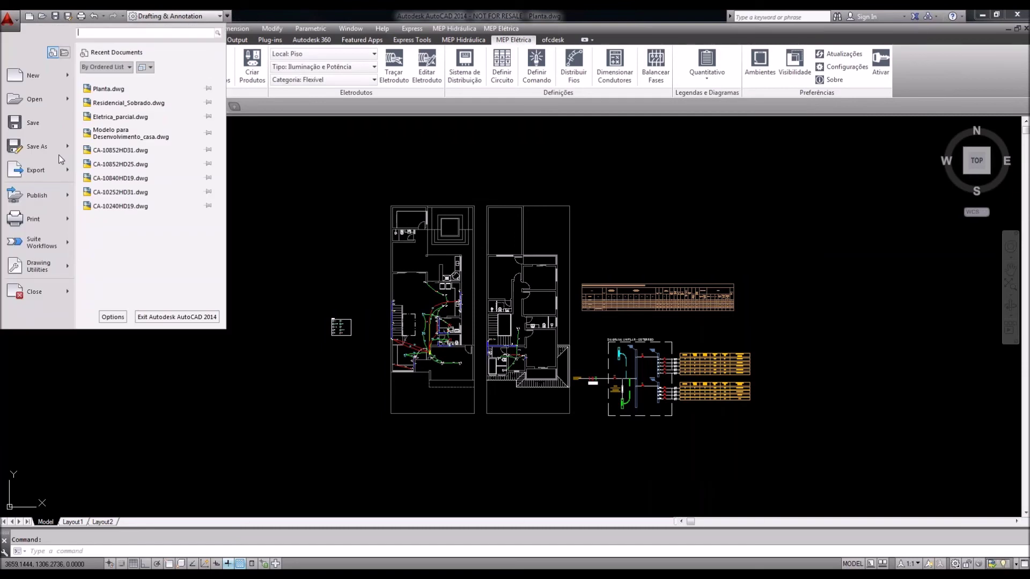
left_click(59, 154)
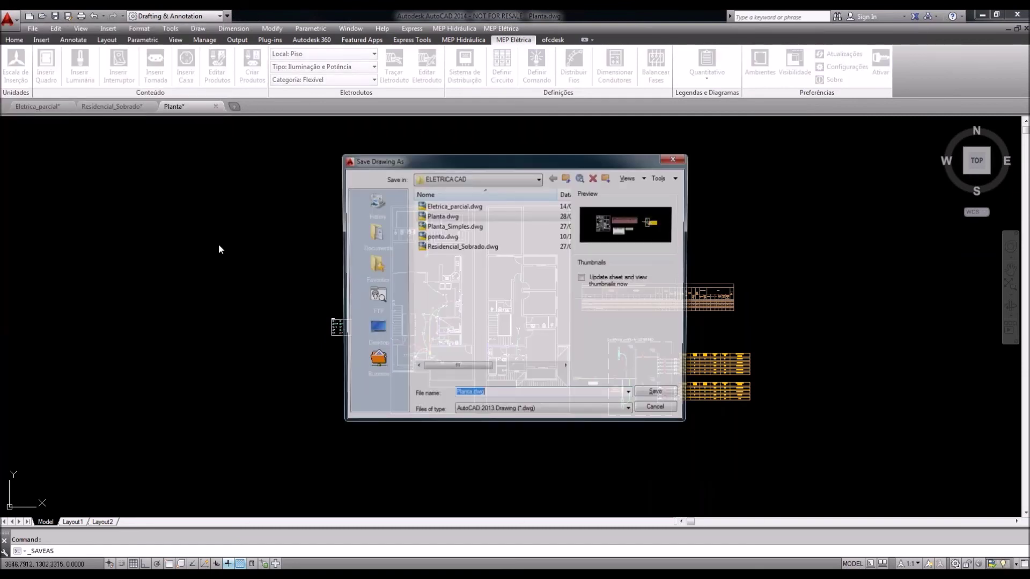
left_click(469, 399)
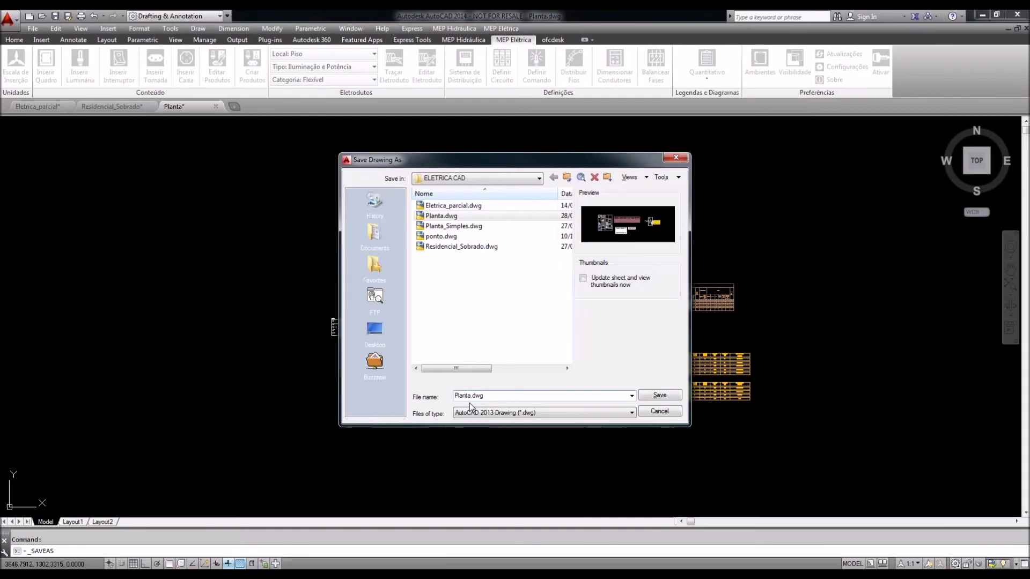
type("2")
key("Return")
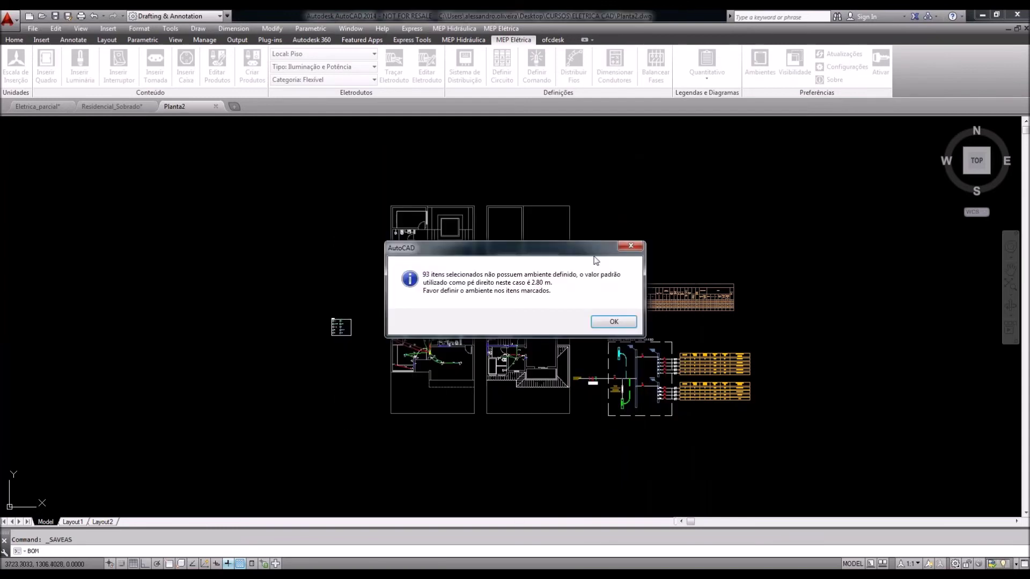
Review the Quantitativo Padrão, Eletroduto and Todos listings in the project's material quantities
key("Return")
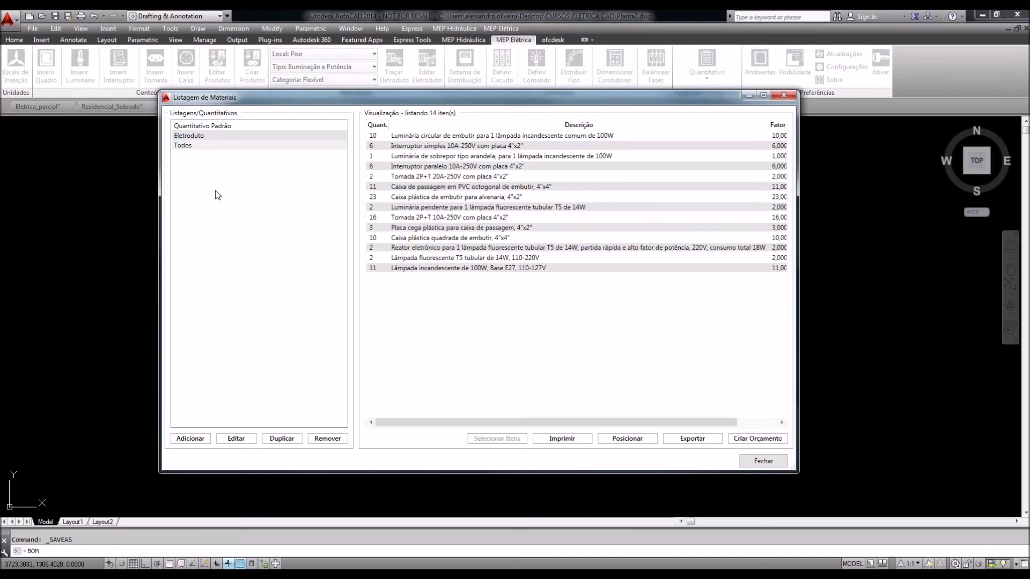
left_click(210, 126)
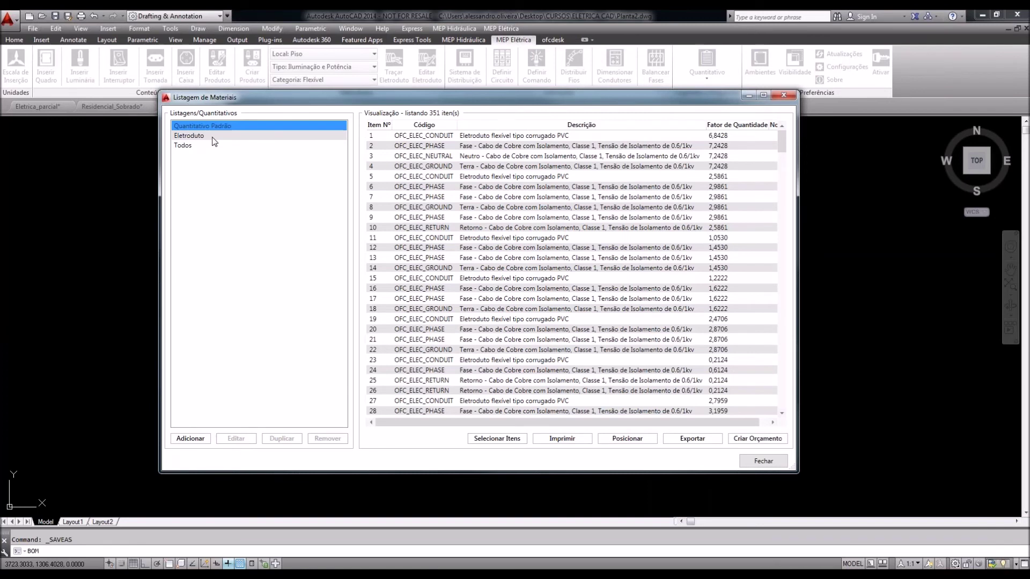
left_click(213, 139)
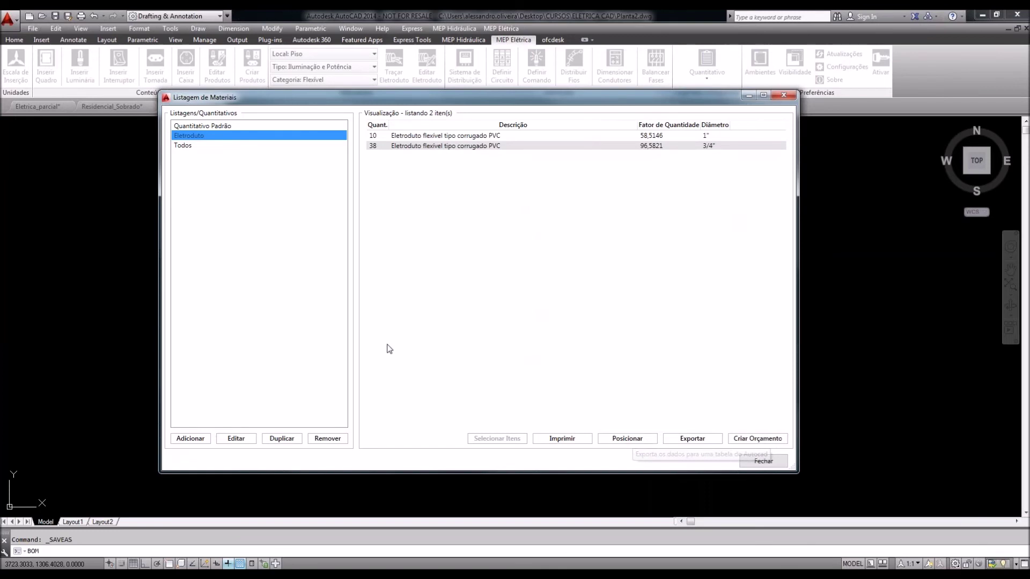
left_click(189, 146)
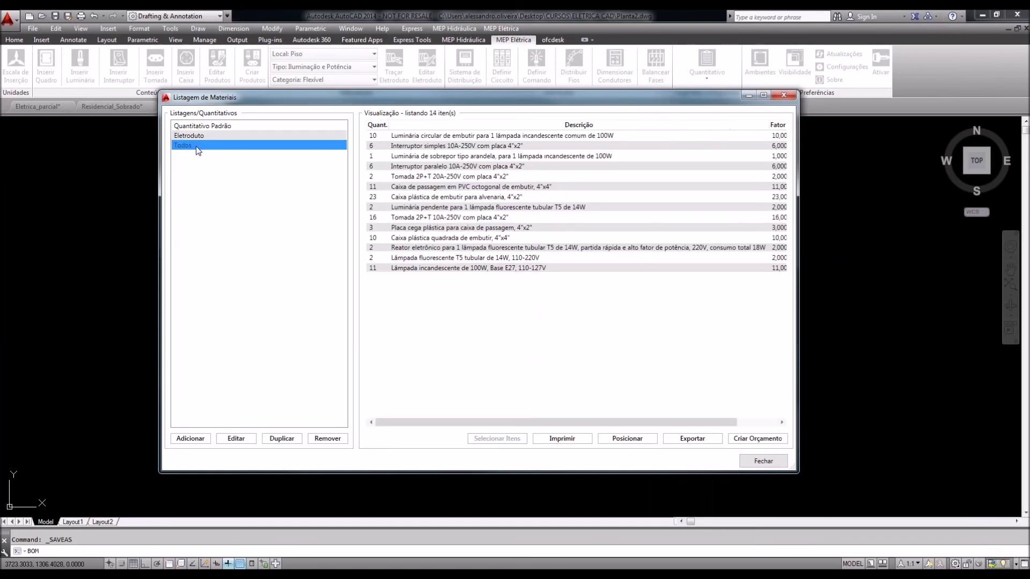
Set up a new material listing for the Kit Elétrico category, keeping the default notes and the Todos os Itens selection
left_click(190, 439)
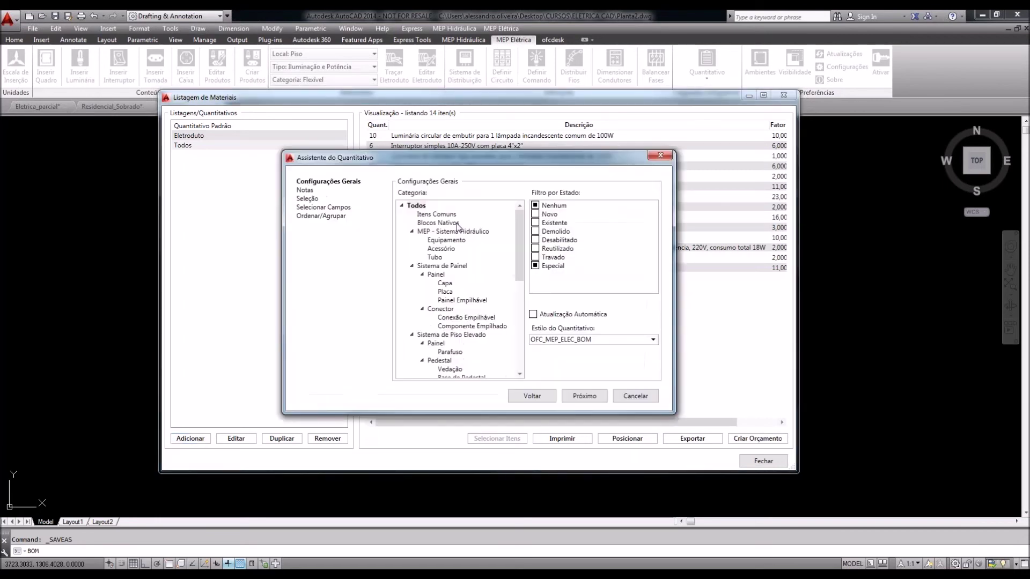
scroll(440, 298, "down", 8)
left_click(444, 306)
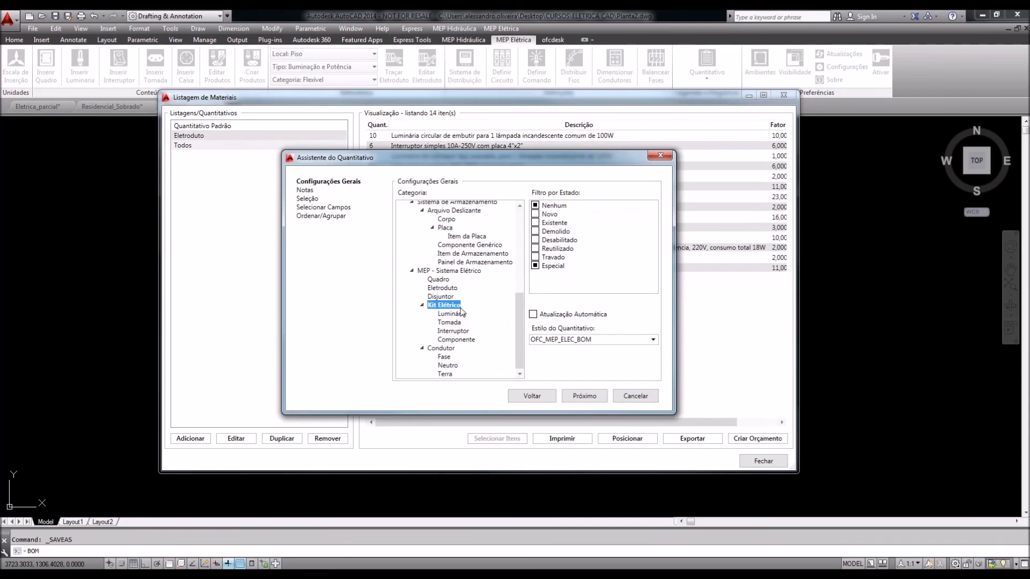
left_click(592, 399)
left_click(591, 399)
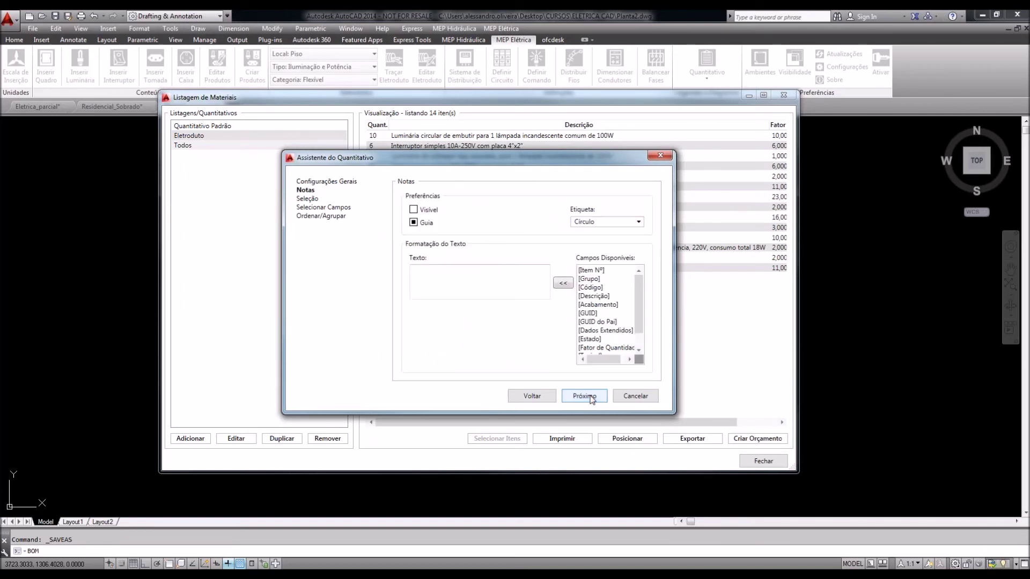
left_click(587, 400)
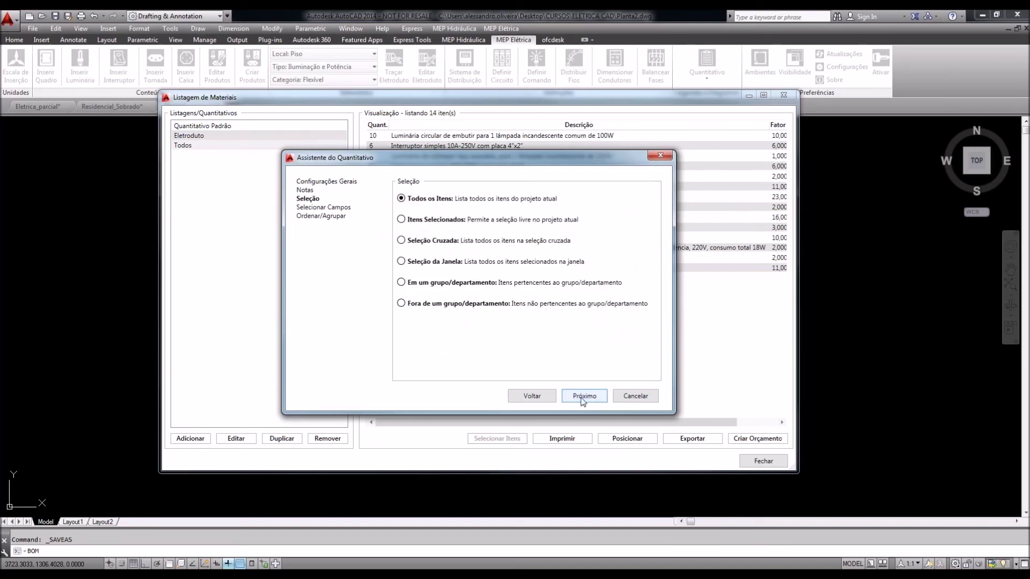
Remove the Item Nº, Código and Bloco fields from the new listing, keeping Descrição and Fator de Quantidade
left_click(583, 399)
double_click(536, 227)
left_click(563, 228)
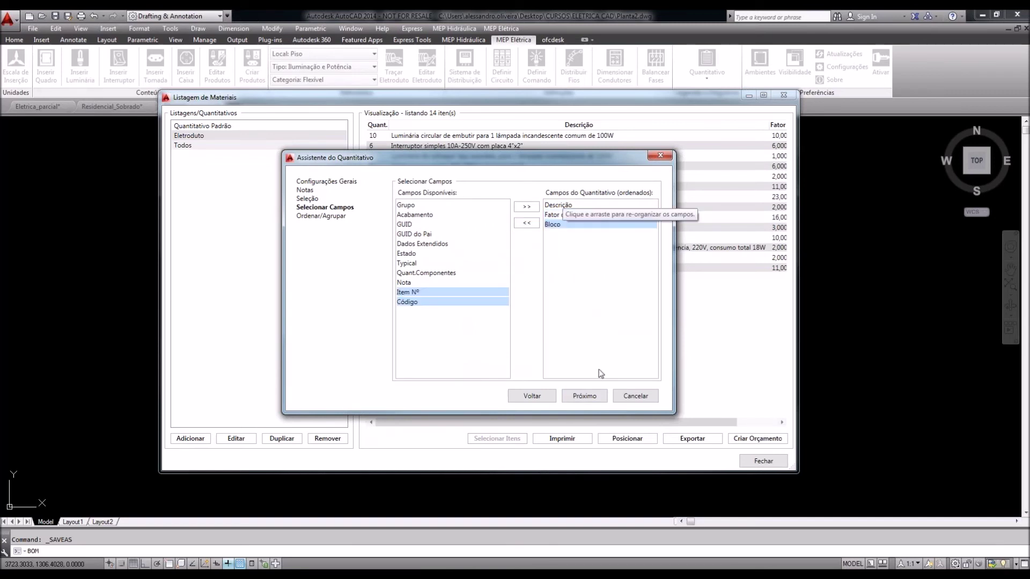
left_click(585, 396)
Name the new listing PONTOS, group it by Descrição, and finish creating it
left_click(570, 371)
type("pONTOS")
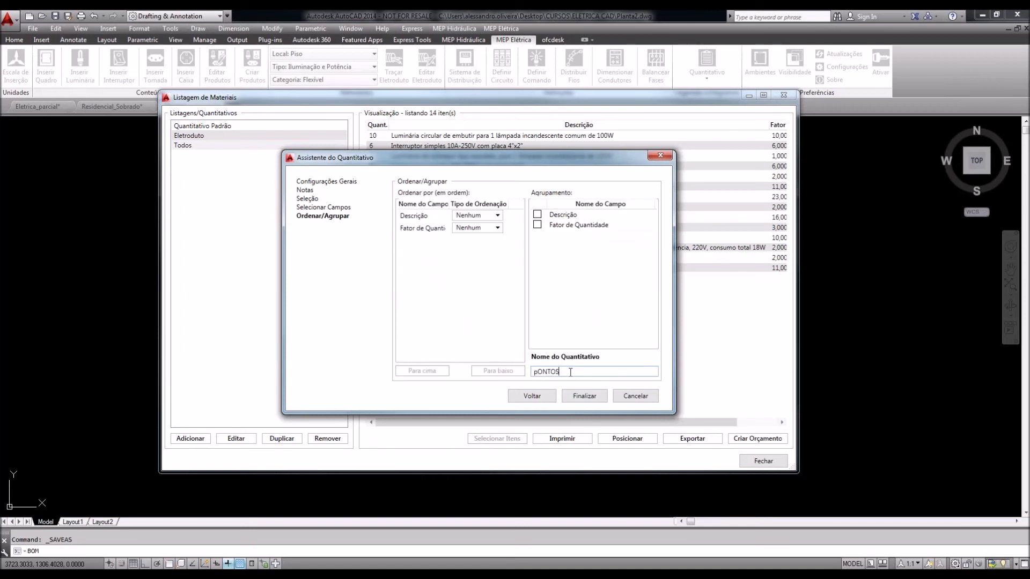
key("BackSpace")
key("BackSpace")
key("BackSpace")
key("BackSpace")
key("BackSpace")
type("PONTOS")
left_click(536, 215)
left_click(585, 397)
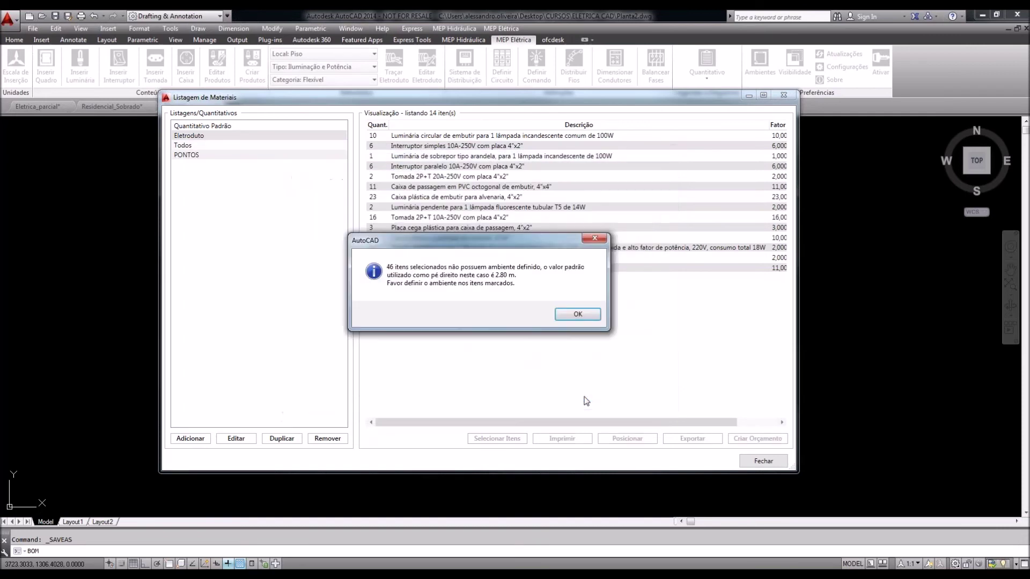
Insert the PONTOS listing as a table in the empty area beside the single-line diagram, close the listings, and check its rows
left_click(575, 315)
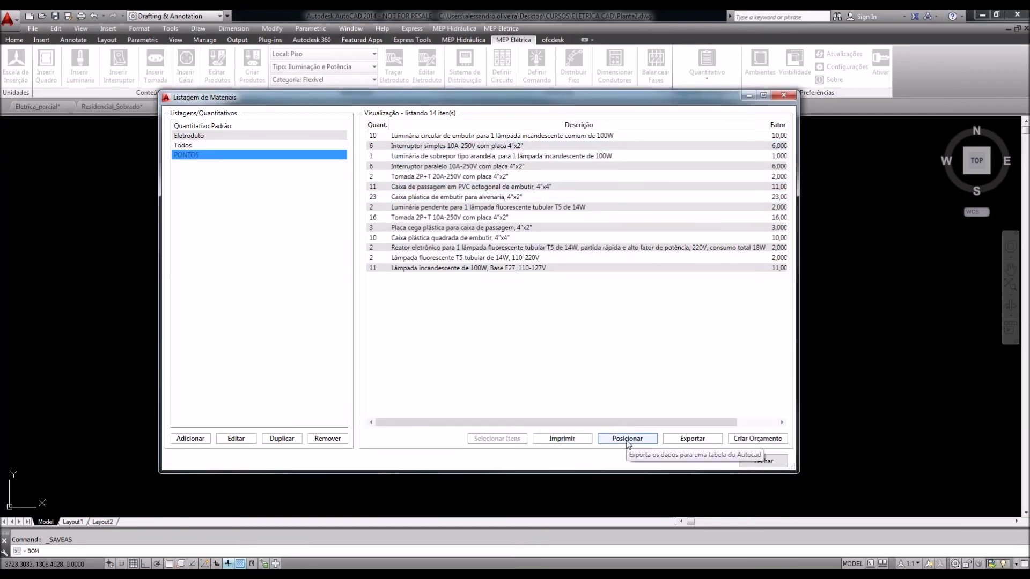
left_click(627, 439)
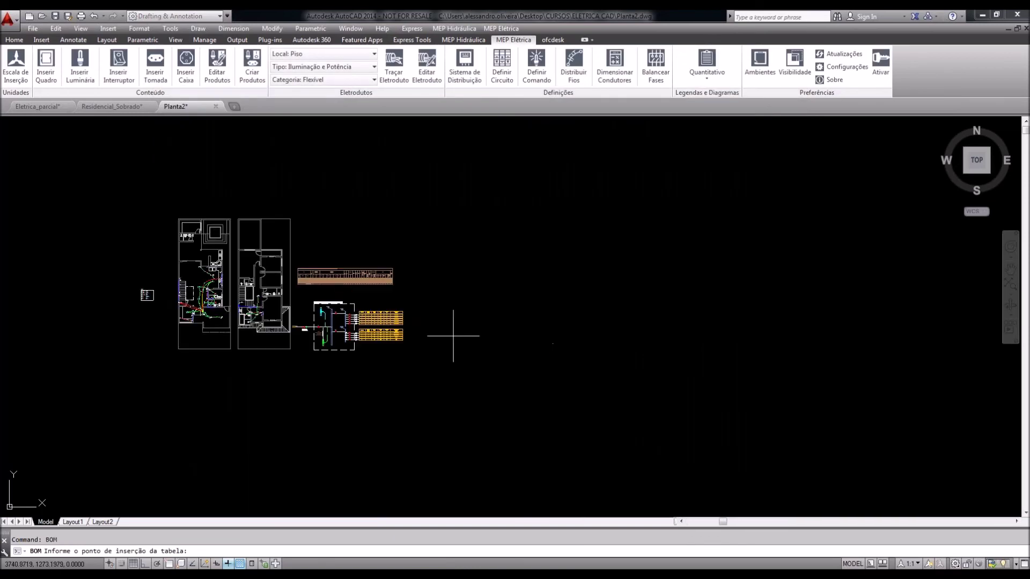
left_click(568, 262)
left_click(753, 461)
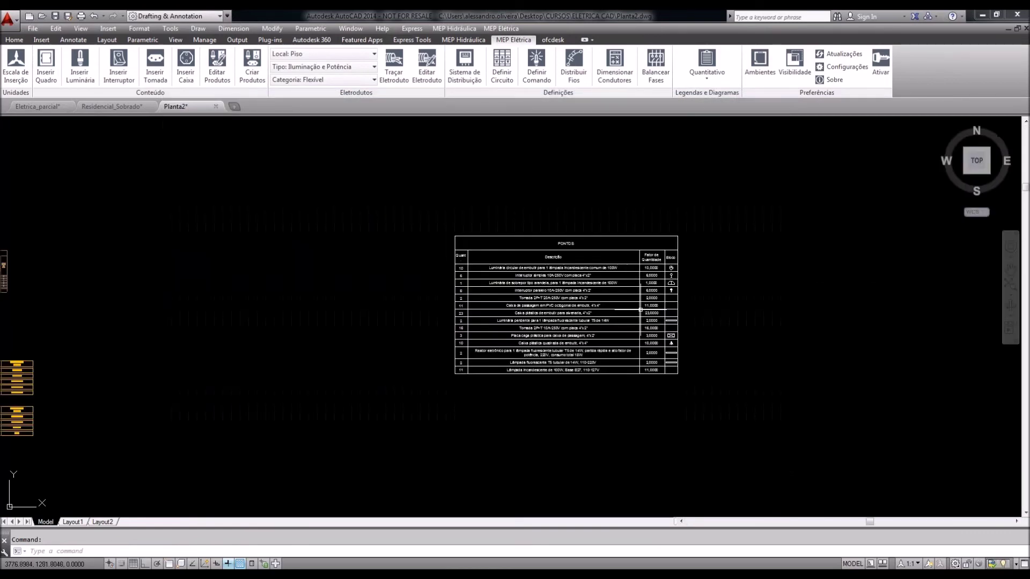
scroll(640, 310, "up", 4)
middle_click_drag(633, 332, 629, 329)
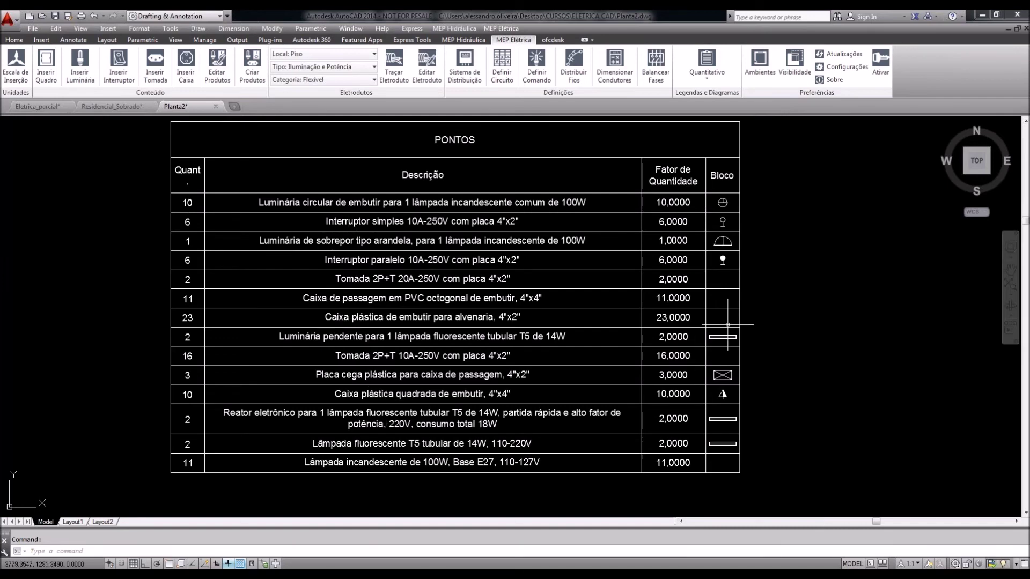
scroll(728, 325, "up", 2)
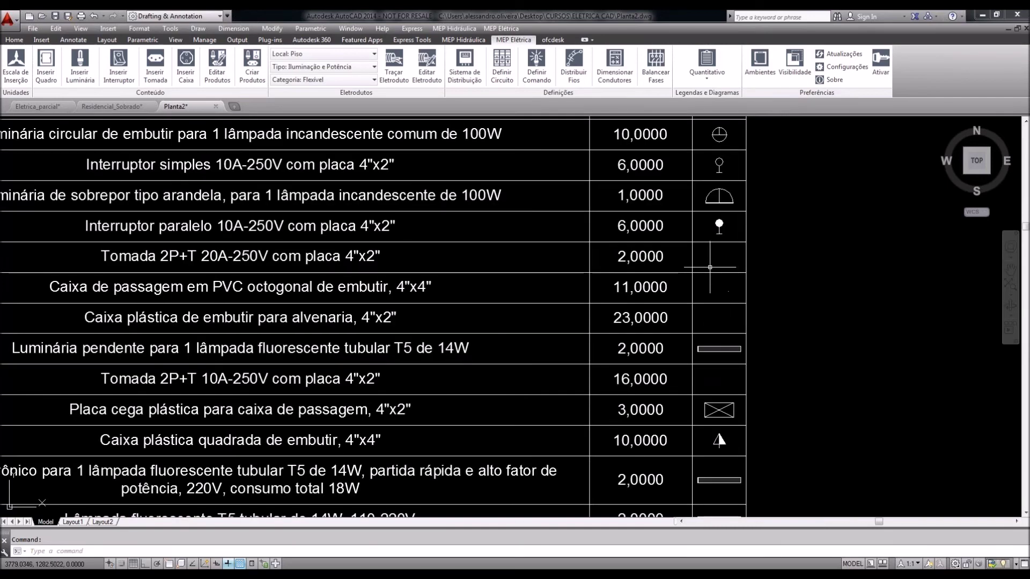
scroll(709, 268, "down", 2)
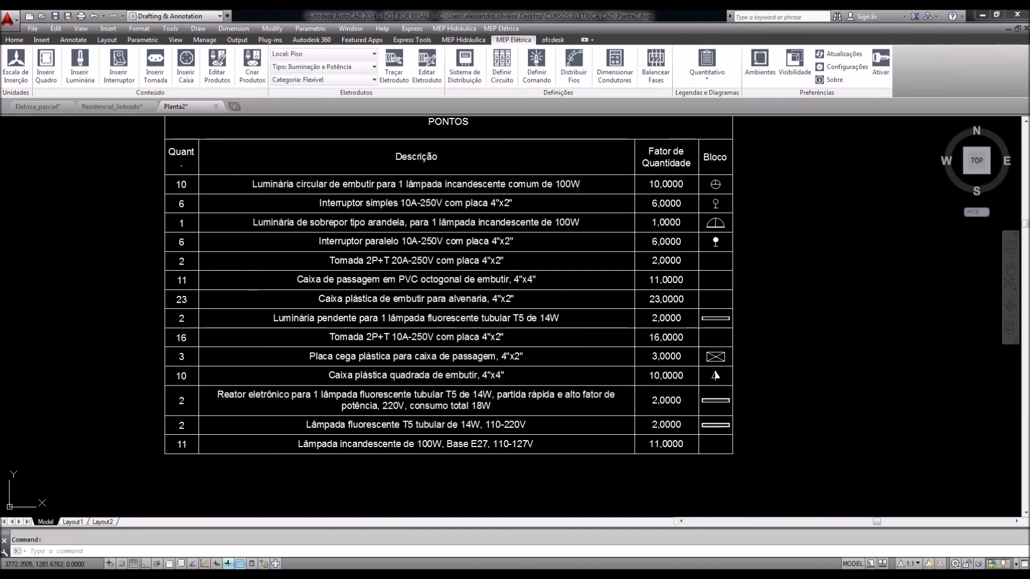
middle_click_drag(480, 301, 468, 321)
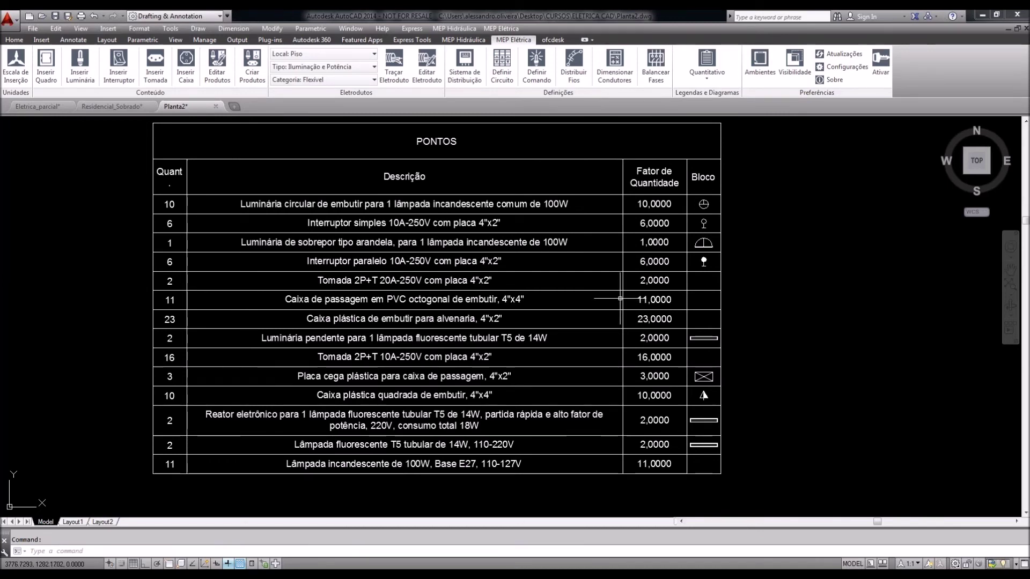
Set up a new material listing for the Condutor category, keeping the default notes and item selection
scroll(764, 295, "down", 6)
left_click(707, 60)
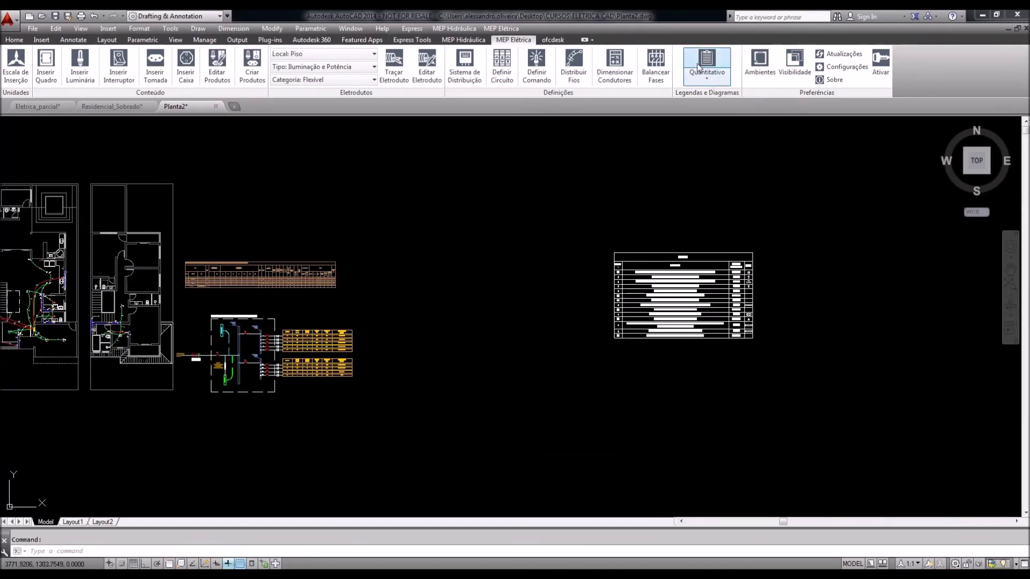
left_click(622, 328)
left_click(622, 325)
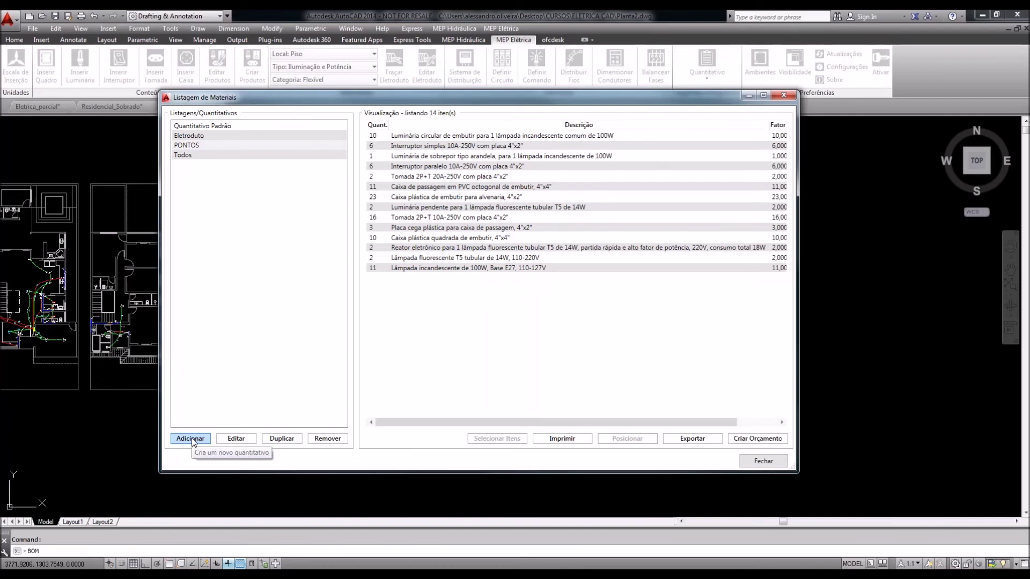
left_click(192, 439)
left_click(442, 349)
left_click(583, 401)
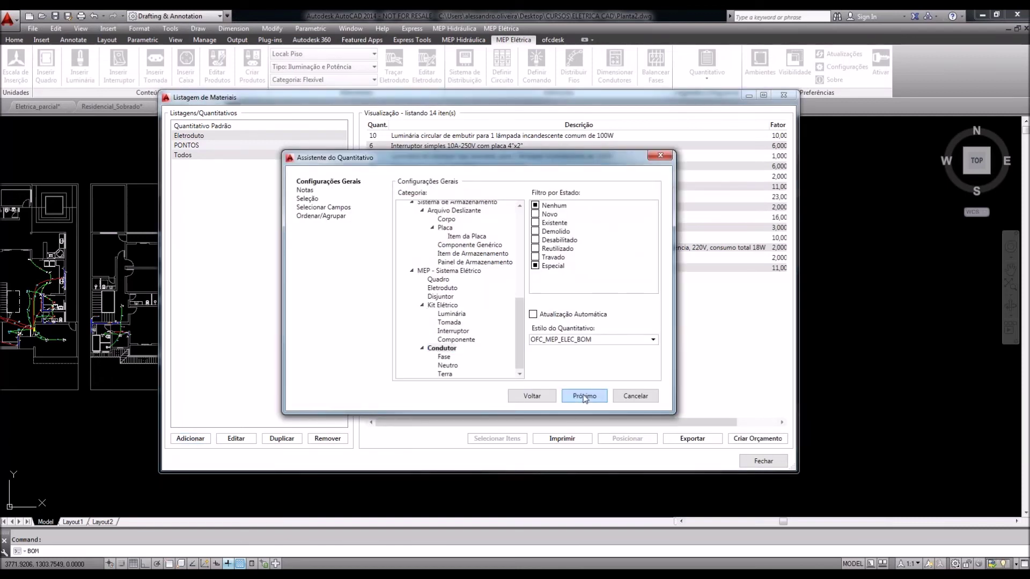
left_click(585, 400)
left_click(584, 400)
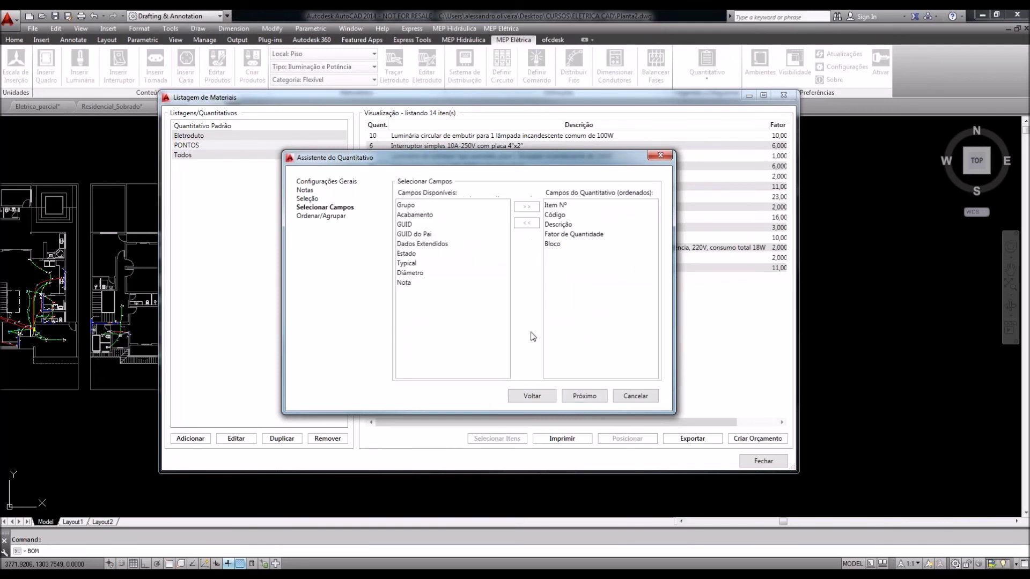
Remove Item Nº, Código and Bloco from the new listing's fields and add Diâmetro
left_click(527, 223)
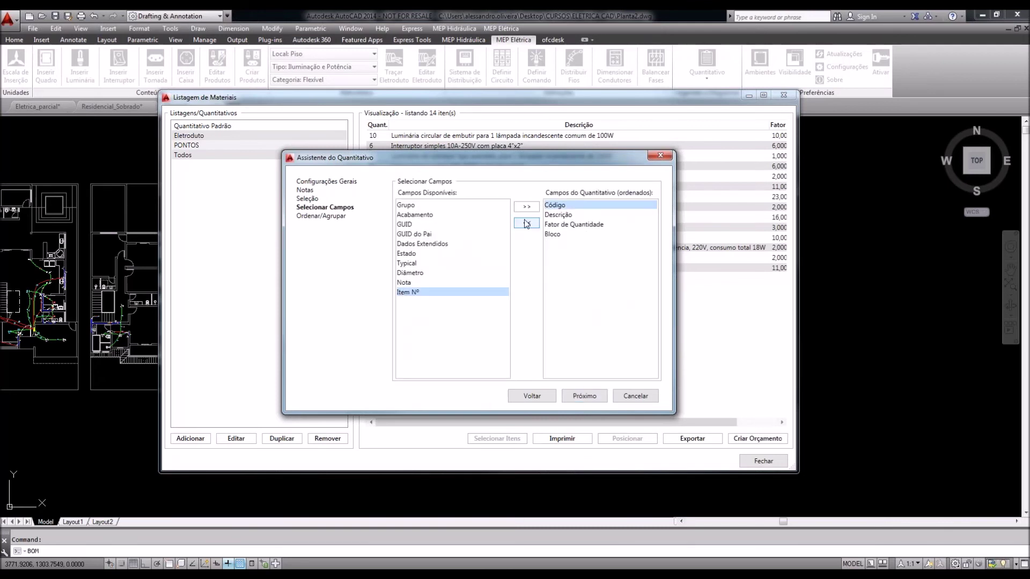
left_click(527, 223)
left_click(558, 224)
left_click(526, 223)
left_click(550, 215)
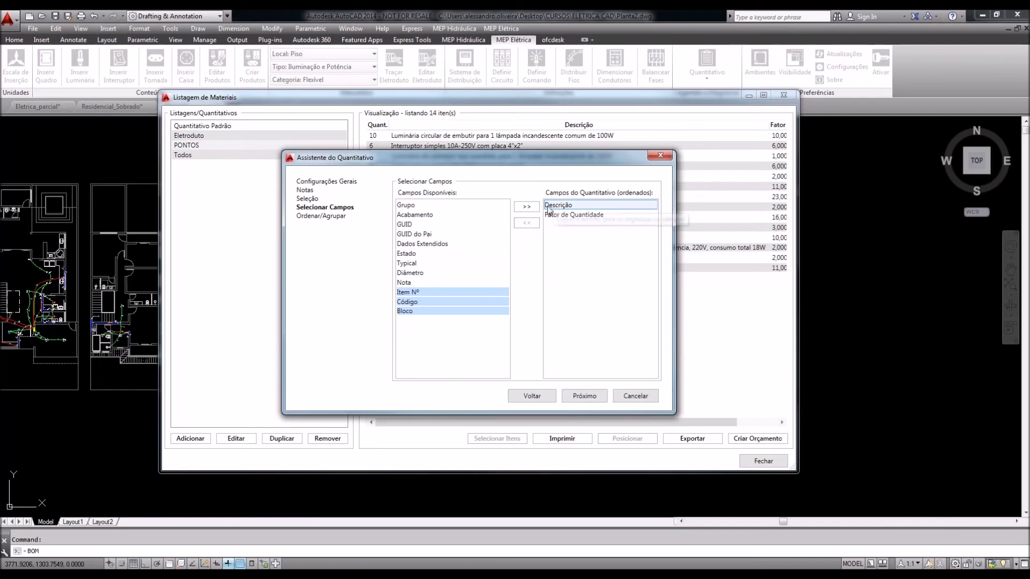
left_click(411, 273)
left_click(526, 207)
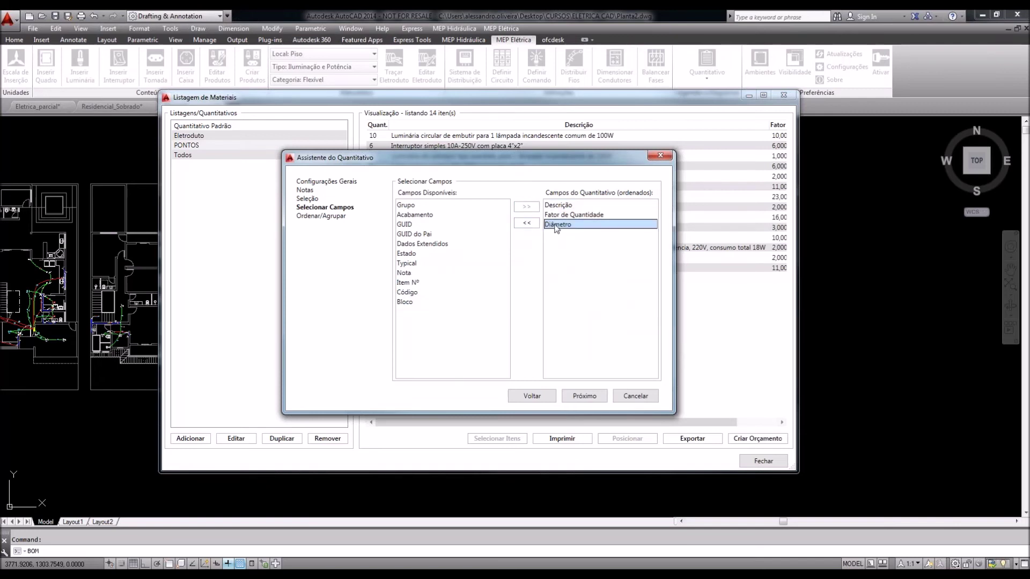
Group the Condutor listing by Descrição and Diâmetro, keep its default name, and finish creating it
left_click(585, 395)
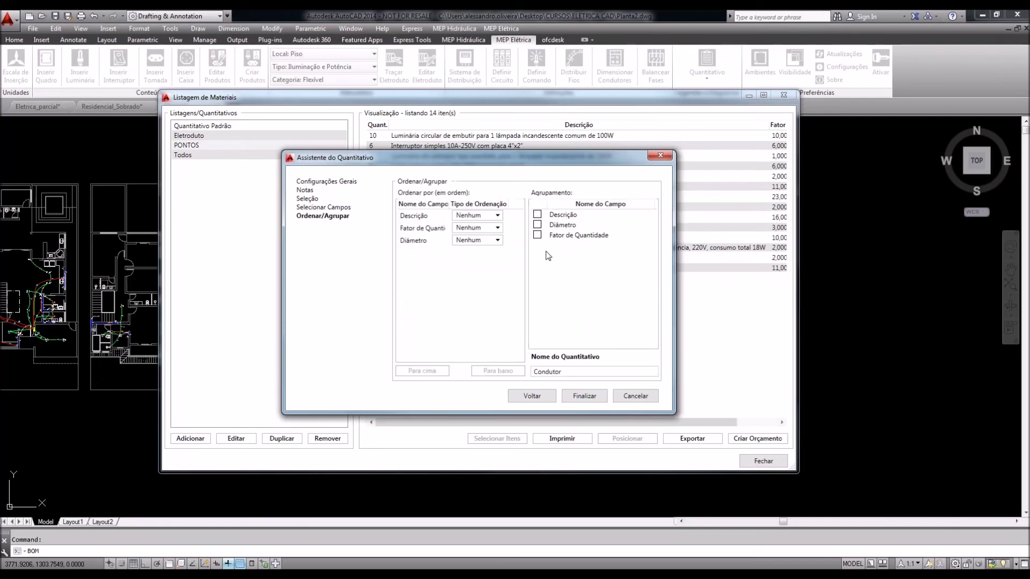
left_click(536, 214)
left_click(537, 224)
left_click(585, 395)
left_click(576, 314)
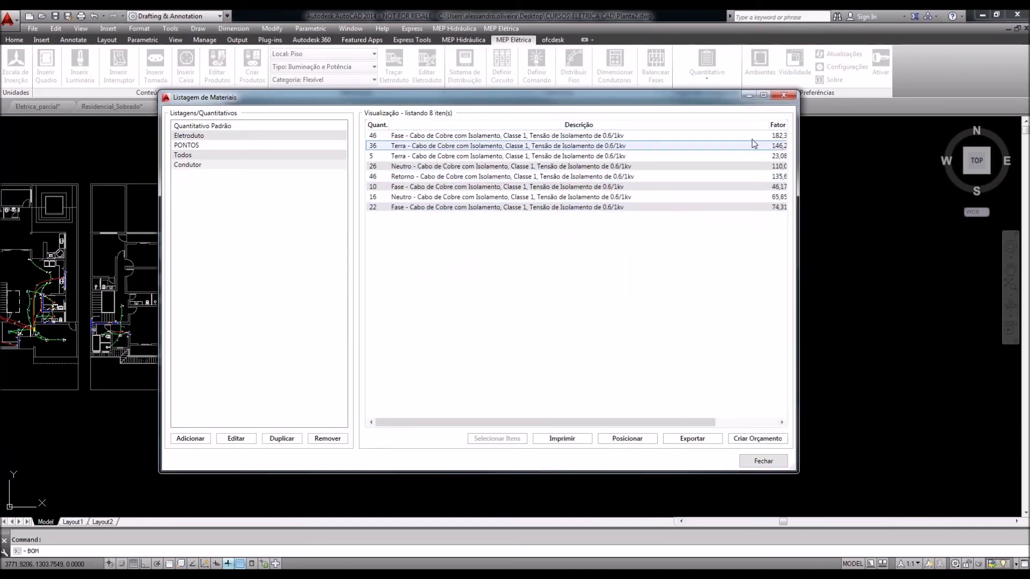
Narrow the preview's Descrição column to show all fields, insert the Condutor listing as a table in the drawing, and close the listings
left_click_drag(770, 125, 665, 125)
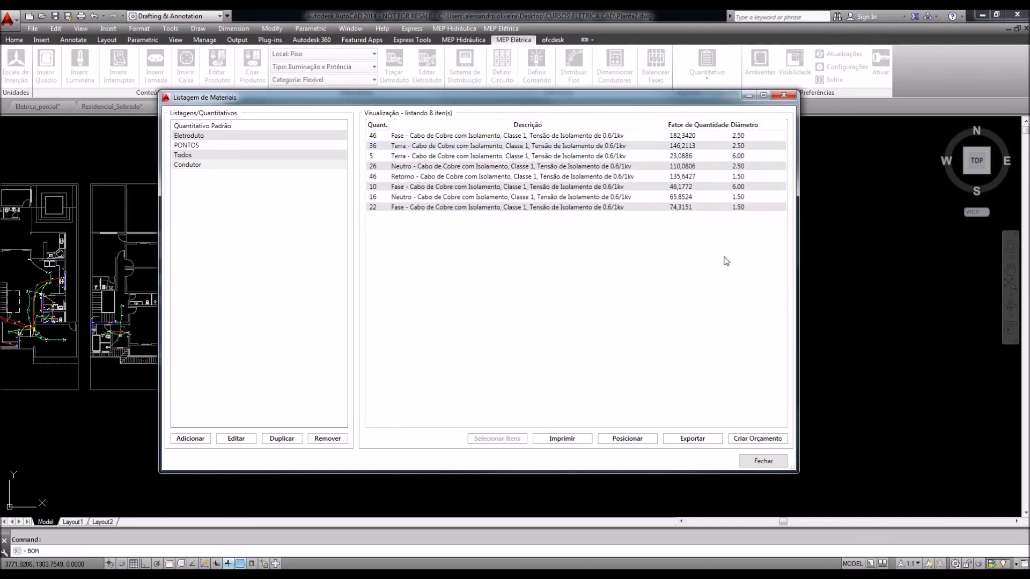
left_click(622, 439)
left_click(760, 459)
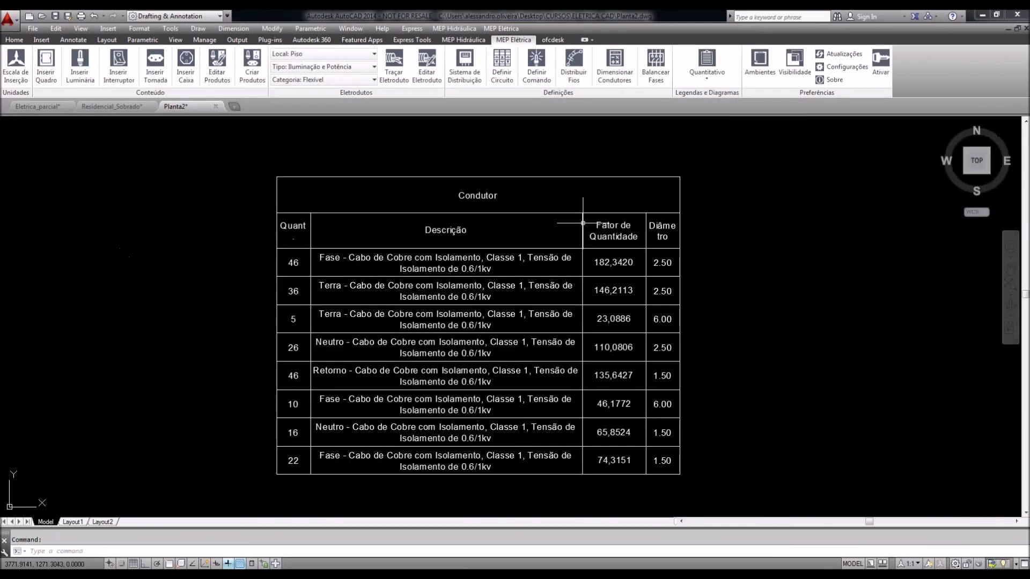
Stretch the Condutor table's width uniformly so the Quant., Fator de Quantidade and Diâmetro headers each fit on one line
left_click(583, 224)
left_click(580, 226)
left_click(681, 177)
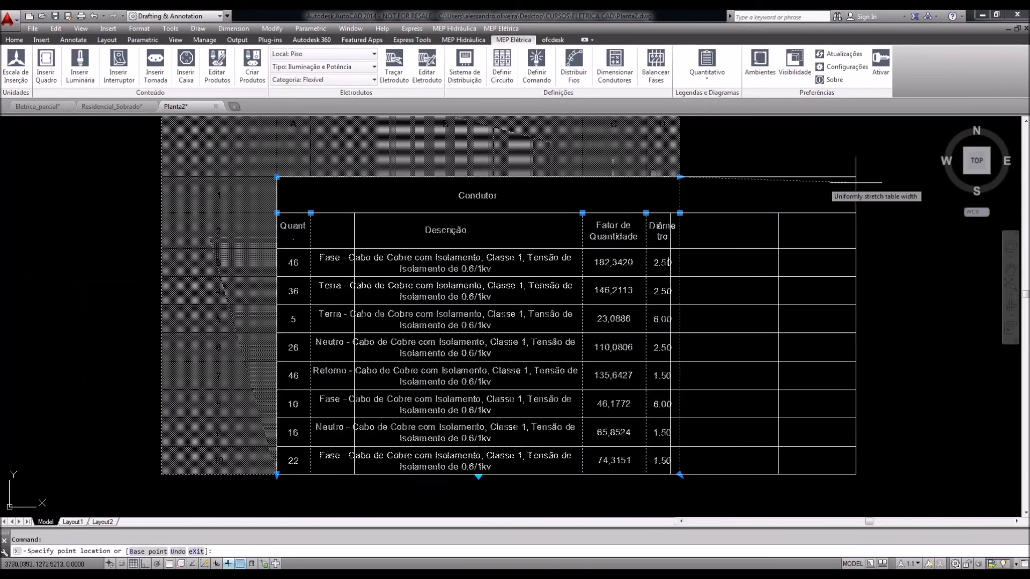
left_click(855, 183)
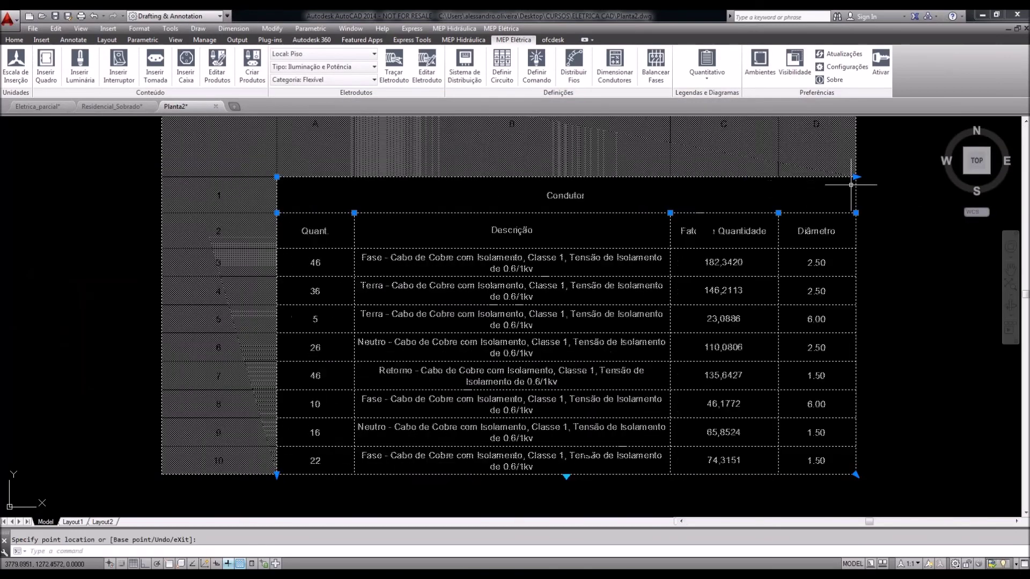
key("Escape")
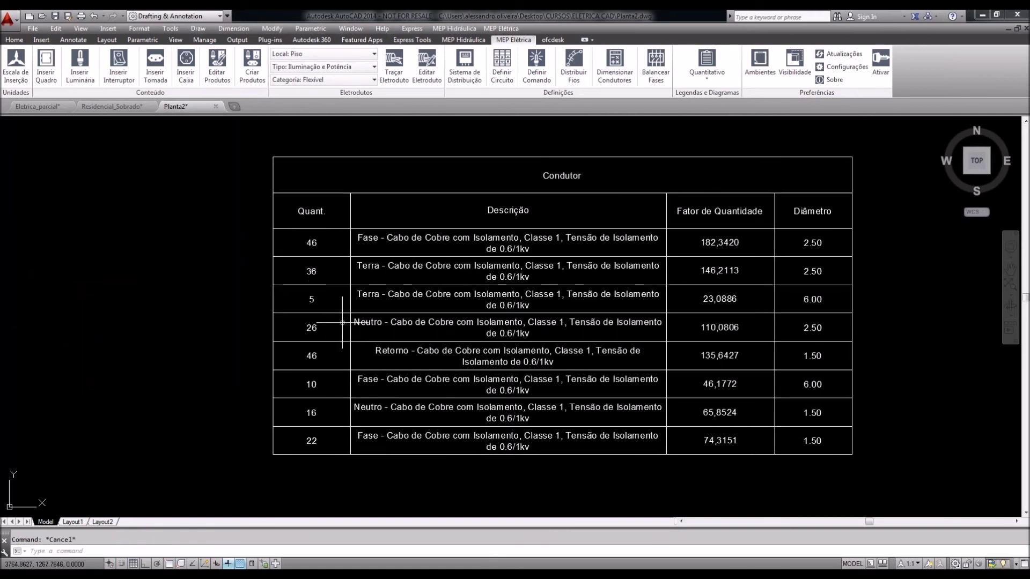
Delete the Quant. column from the Condutor table
left_click(332, 213)
right_click(332, 212)
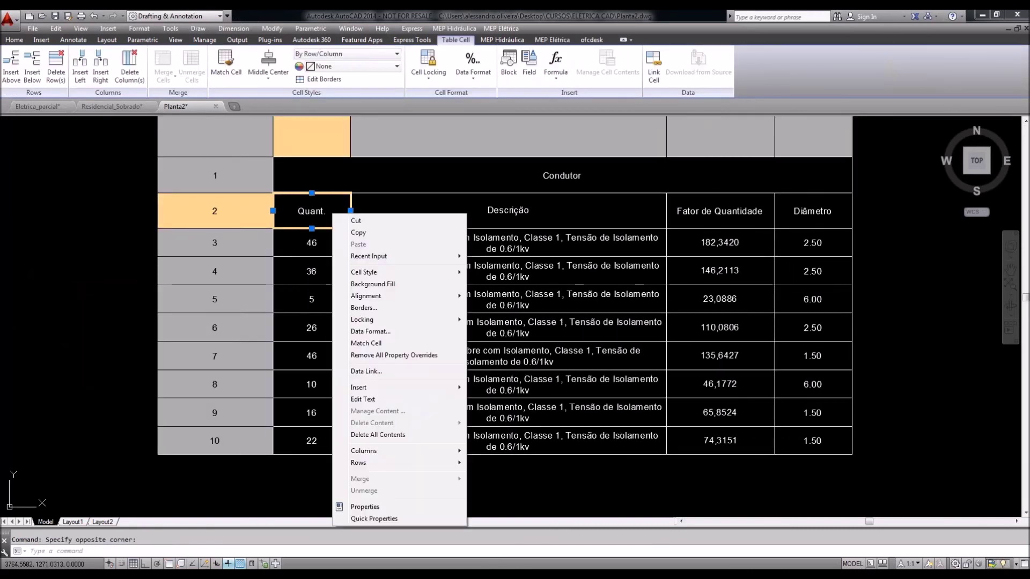
mouse_move(376, 454)
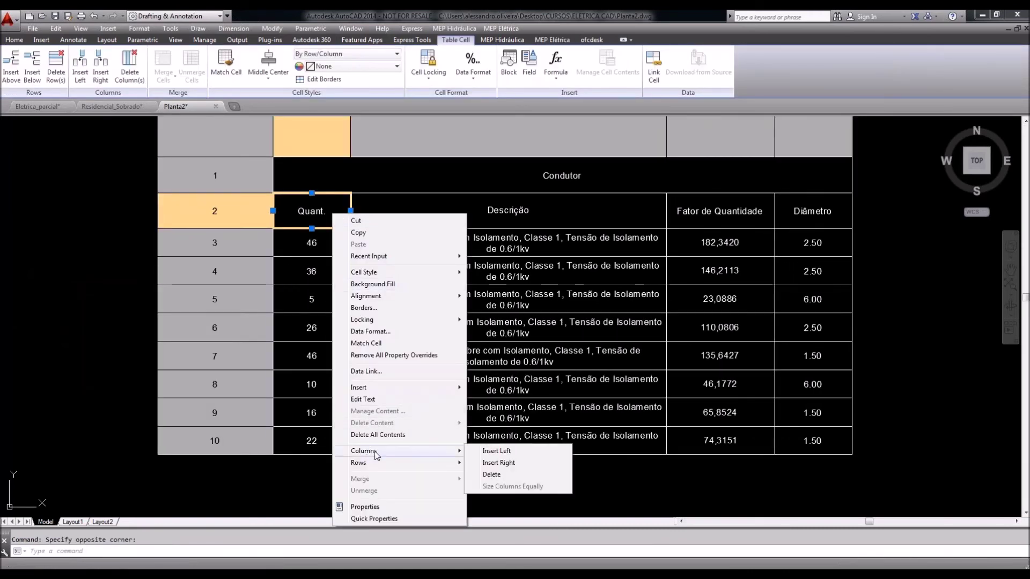
left_click(491, 475)
key("Escape")
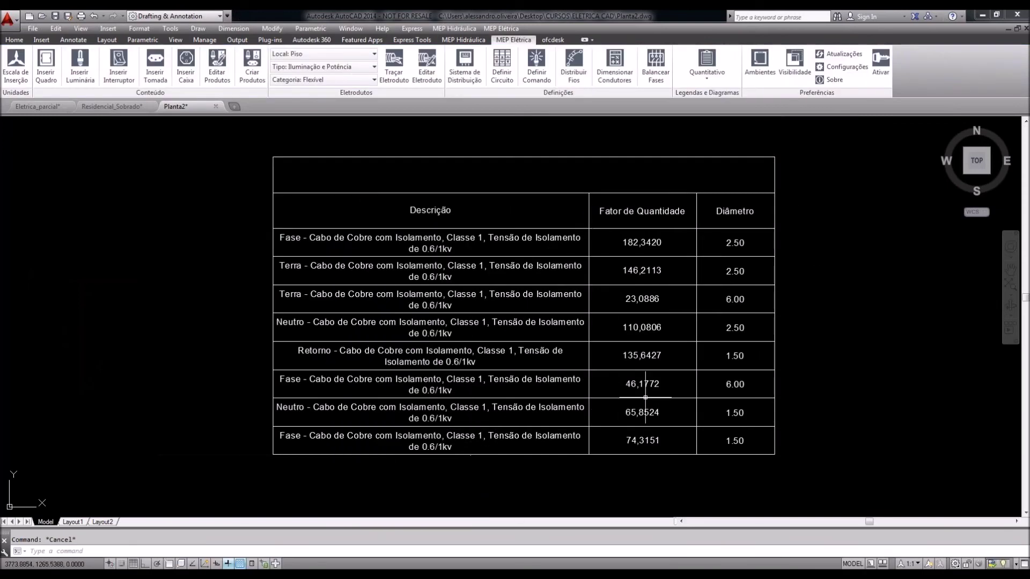
Widen the Descrição column and stretch the whole table so each cable description fits on one line
left_click(595, 199)
left_click(593, 177)
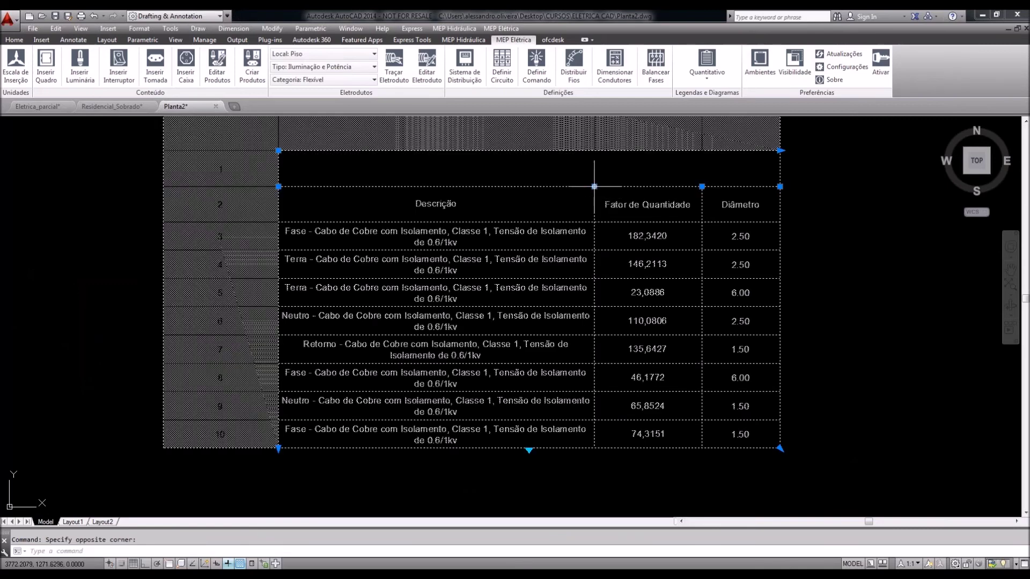
left_click(594, 187)
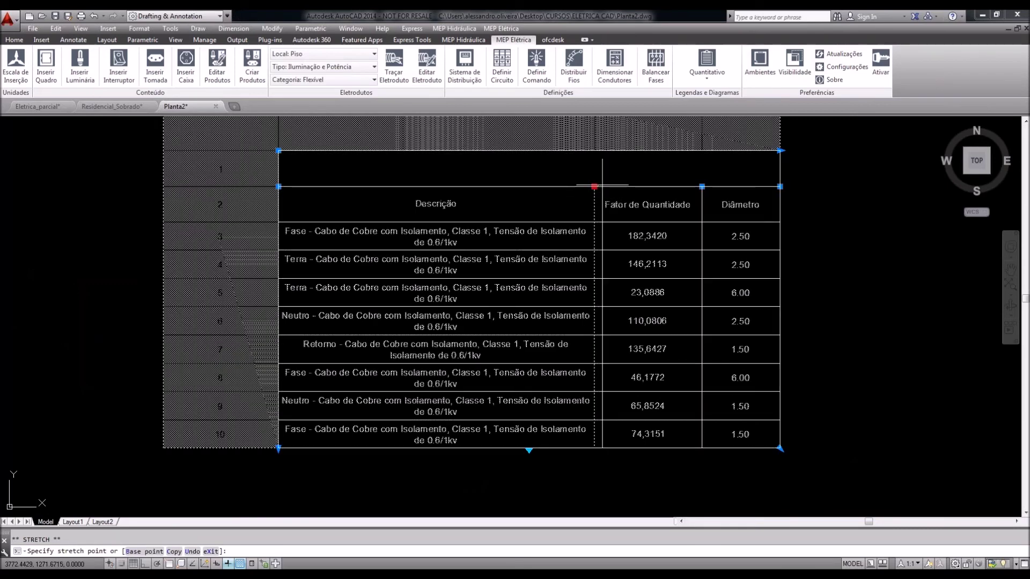
left_click(632, 186)
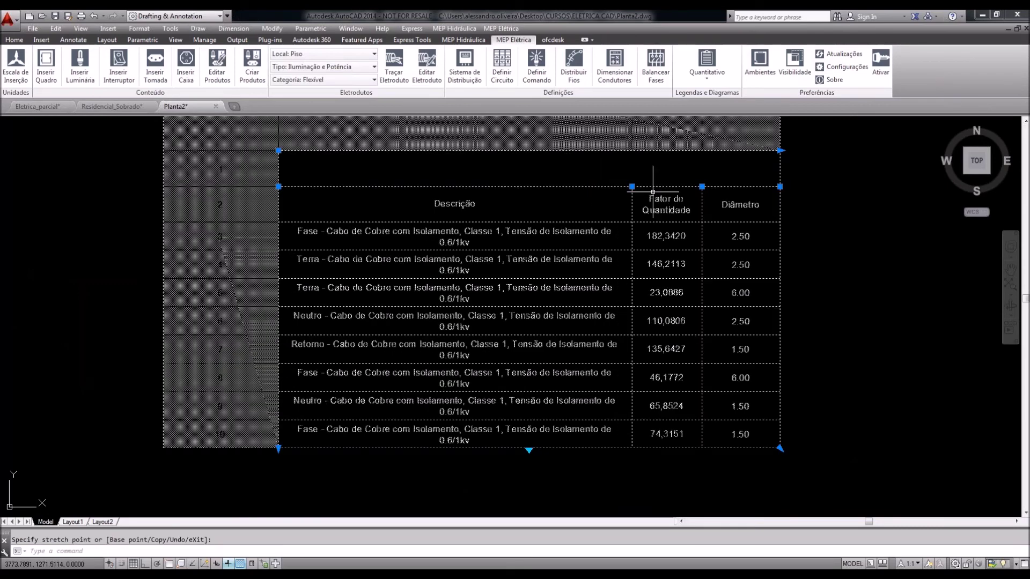
left_click(780, 150)
left_click(823, 150)
Replace the row 3 description with "ER TETRETRE" and edit row 4's to "ETTerra - Cabo de CobERTER ERão de Isolamento de 0.6/1kv"
double_click(636, 236)
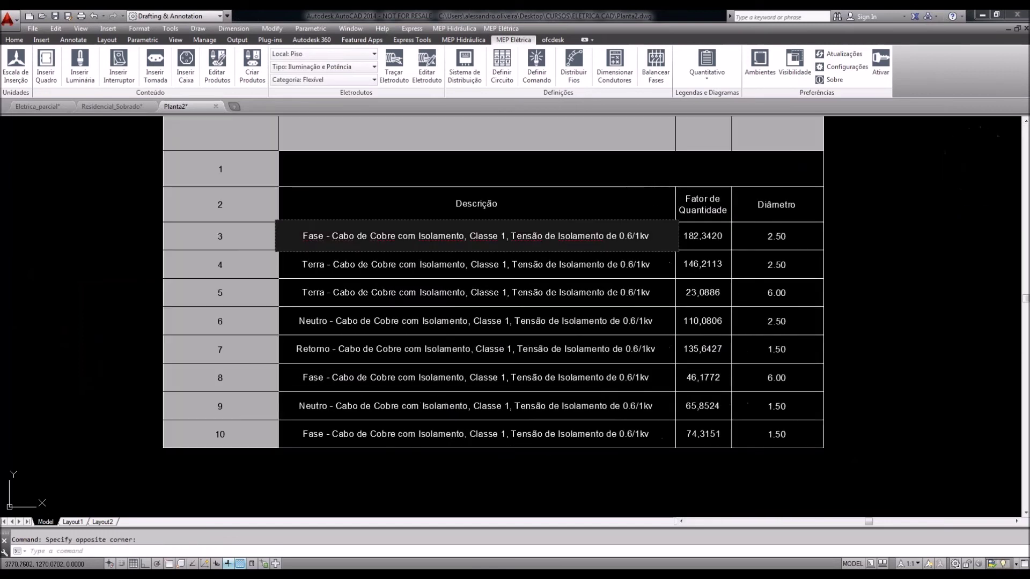
key("ctrl+a")
type("ER TETR")
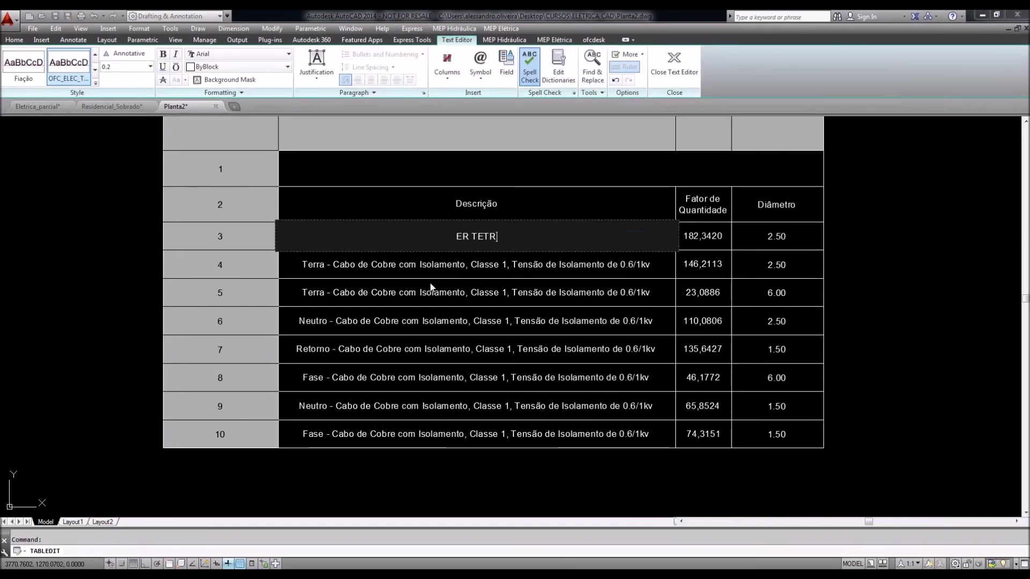
key("Escape")
double_click(485, 262)
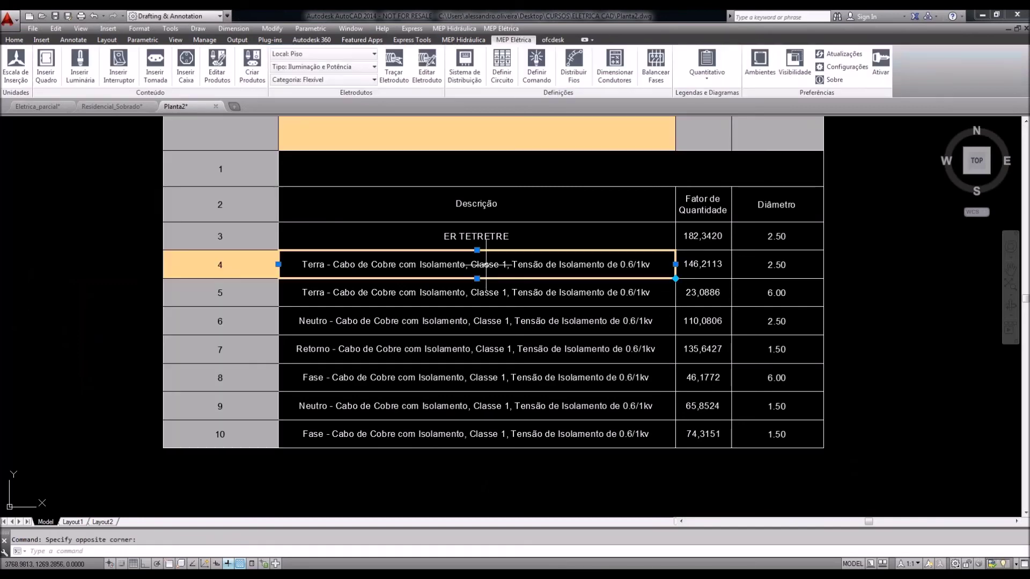
type("ET")
left_click_drag(538, 263, 392, 260)
type("ERTER ER")
left_click(494, 296)
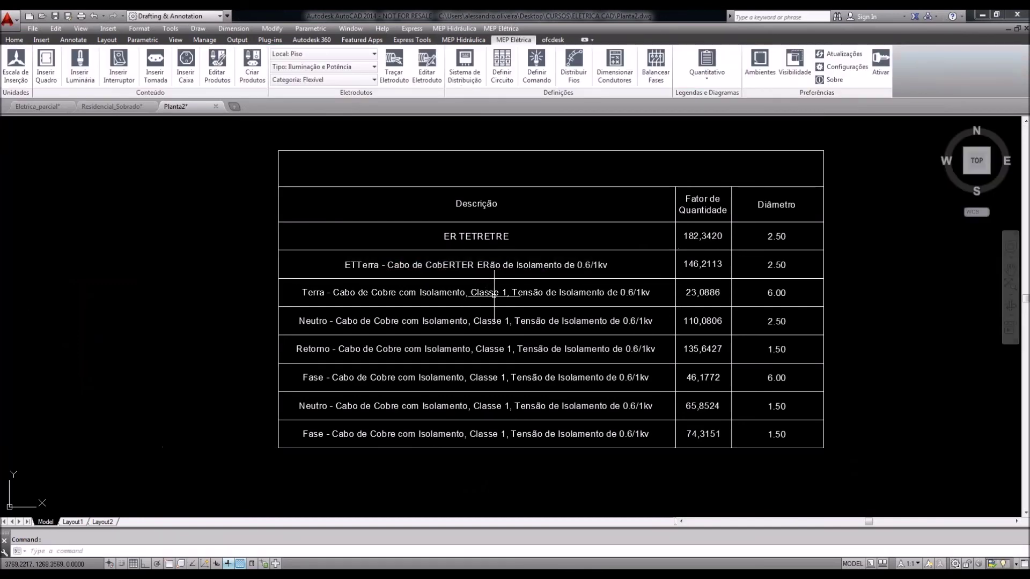
Set the Fator de Quantidade values in rows 4, 5 and 6 of the Condutor table to 230, 35 and 140
double_click(729, 264)
key("ctrl+a")
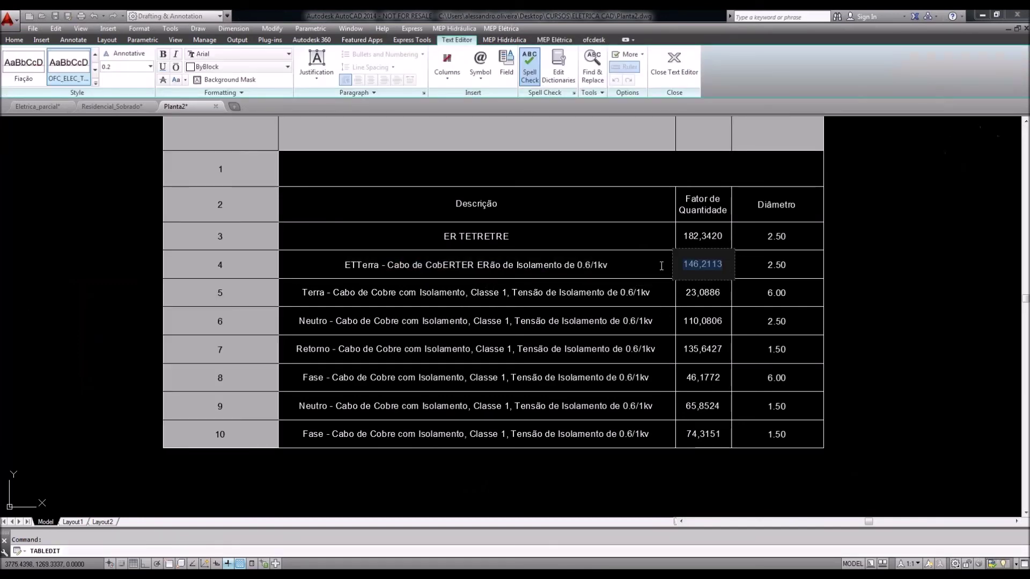
type("23")
type("0")
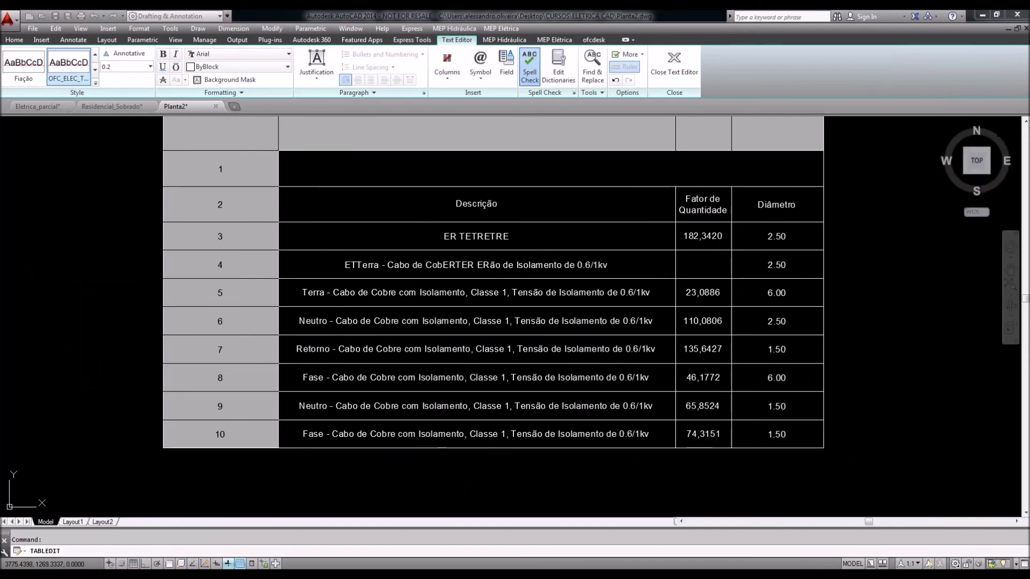
key("Return")
type("35")
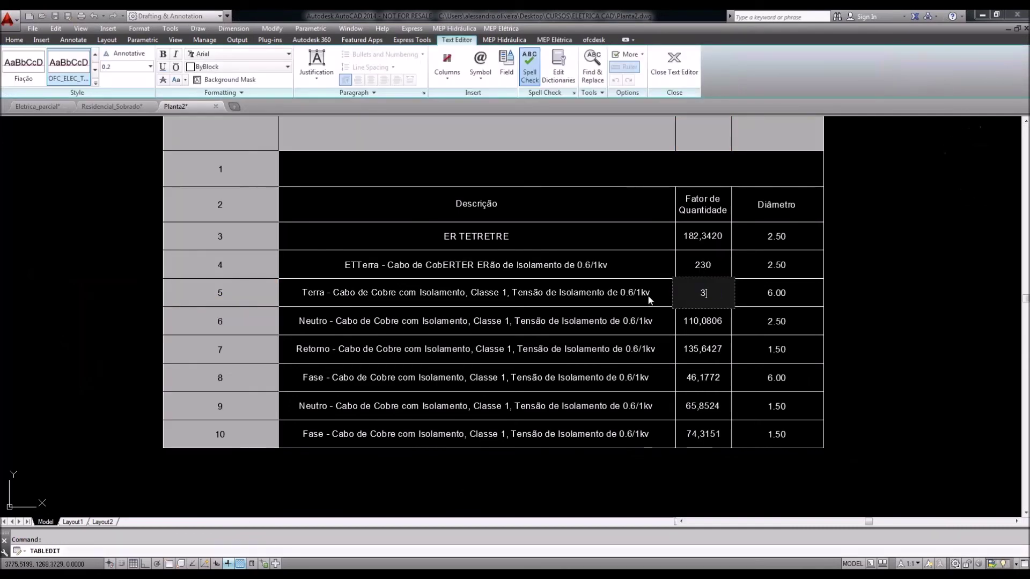
left_click(704, 323)
double_click(704, 323)
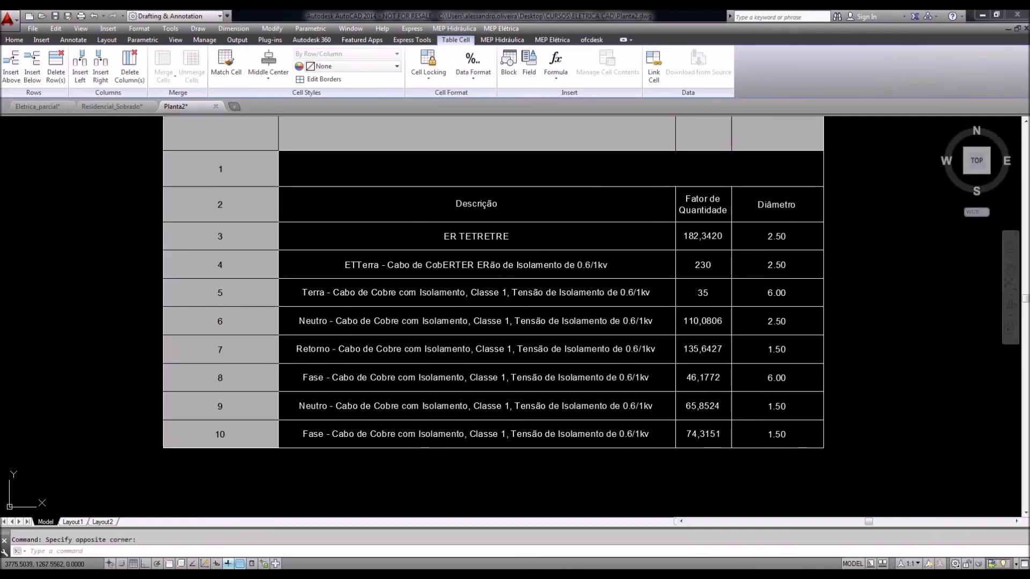
type("140")
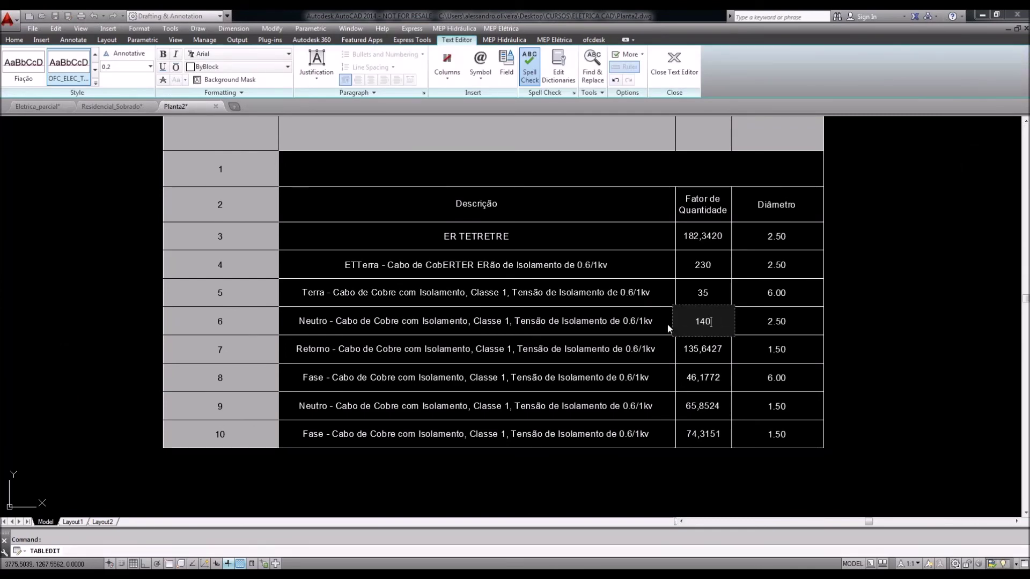
key("Escape")
scroll(748, 372, "down", 6)
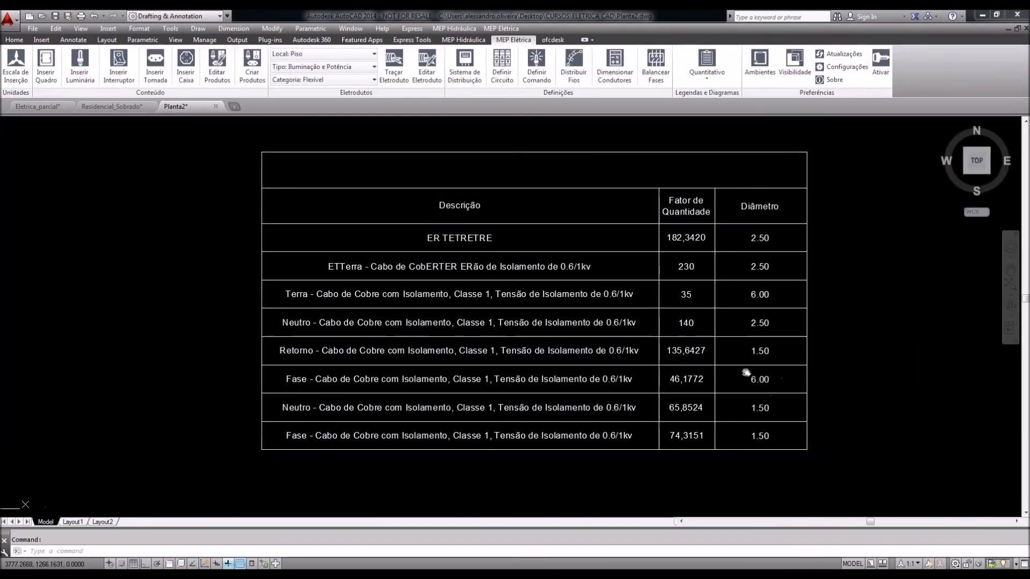
middle_click_drag(535, 310, 702, 360)
mouse_move(430, 322)
middle_mouse_down()
mouse_move(534, 340)
mouse_move(538, 359)
middle_mouse_up()
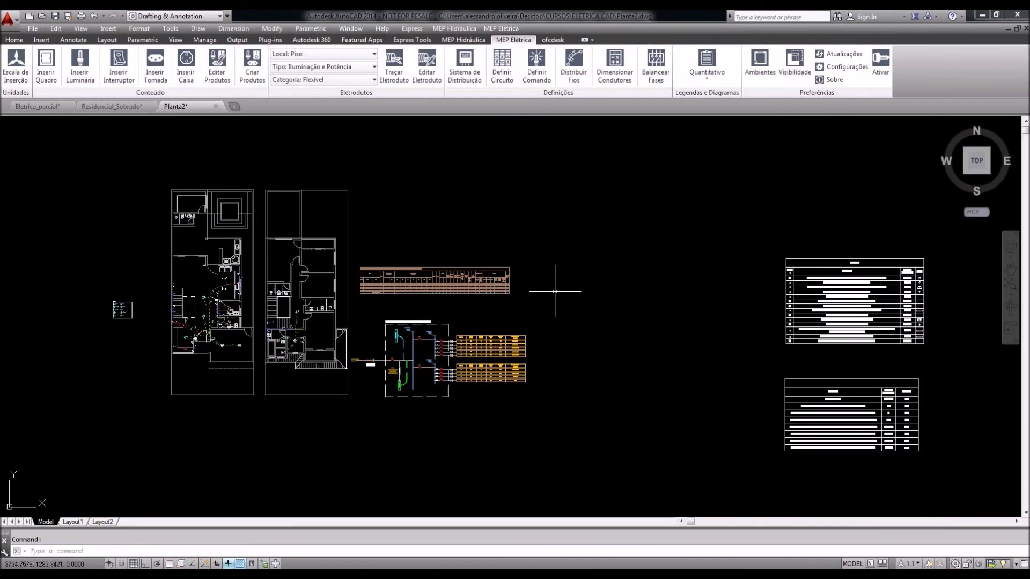
middle_click_drag(551, 288, 570, 288)
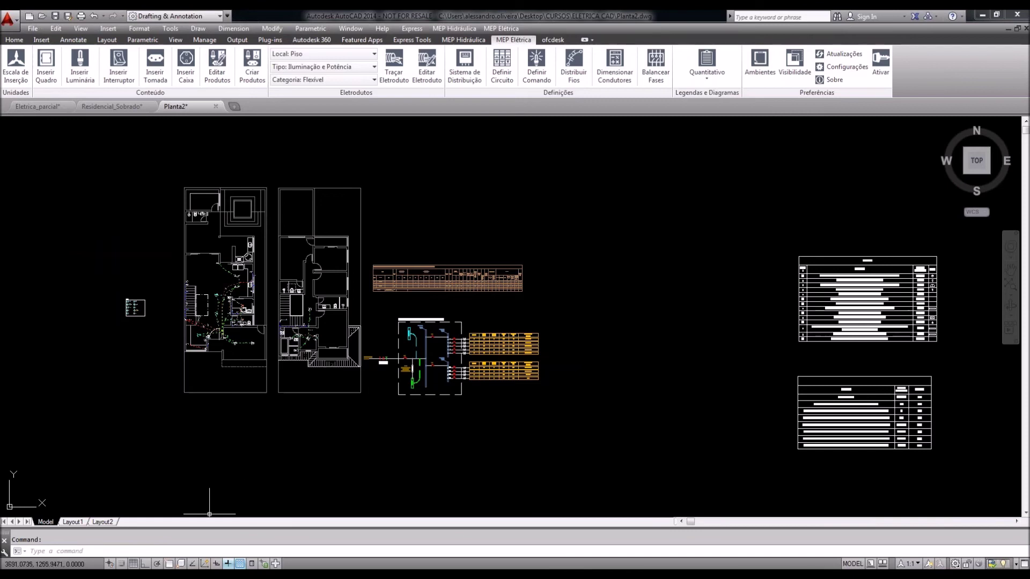
mouse_move(379, 564)
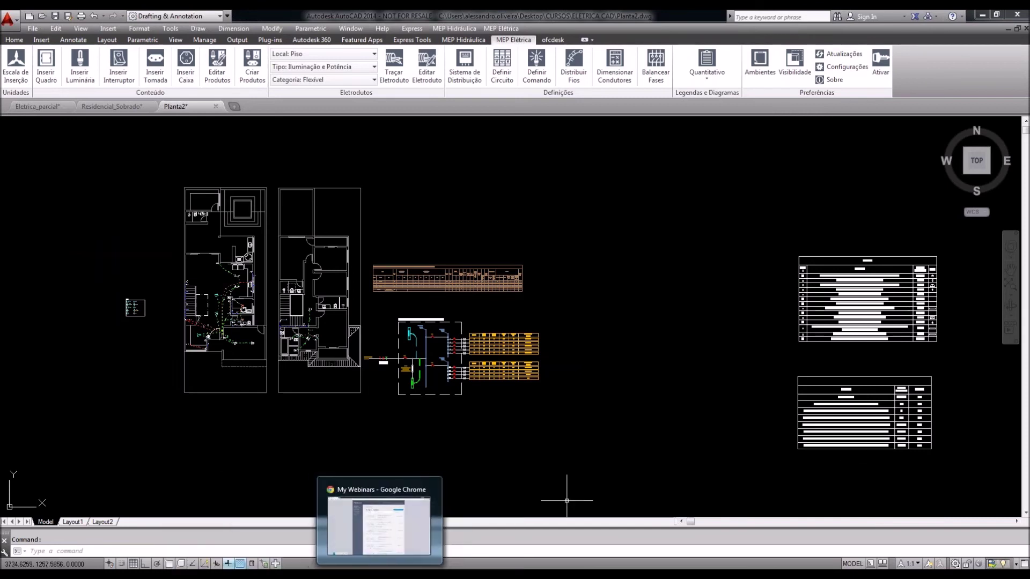
left_click(542, 400)
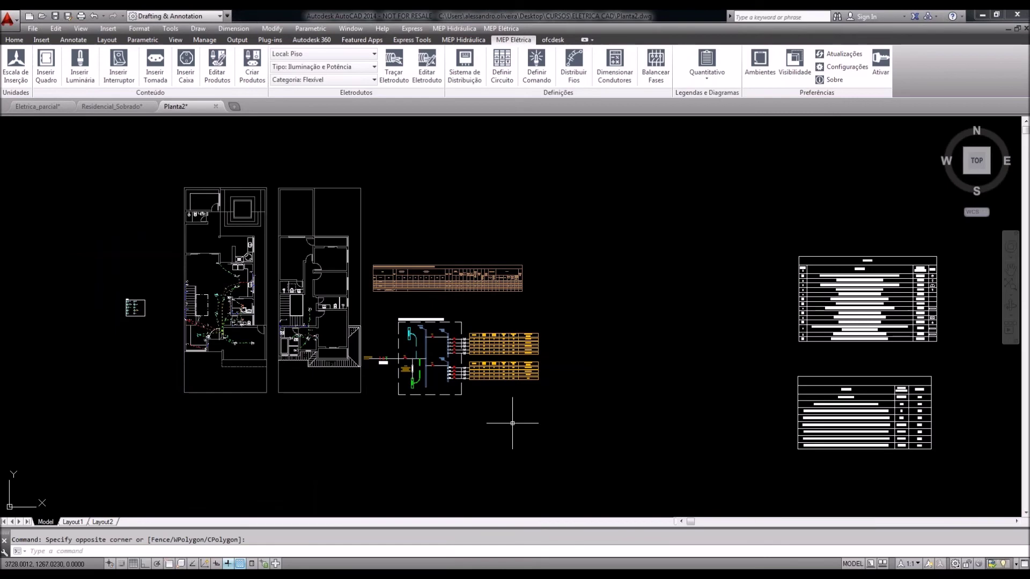
Regenerate the model to refresh the conduits and wiring shown on both floor plans
scroll(625, 409, "up", 3)
middle_click_drag(364, 265, 339, 318)
key("Escape")
type("RE")
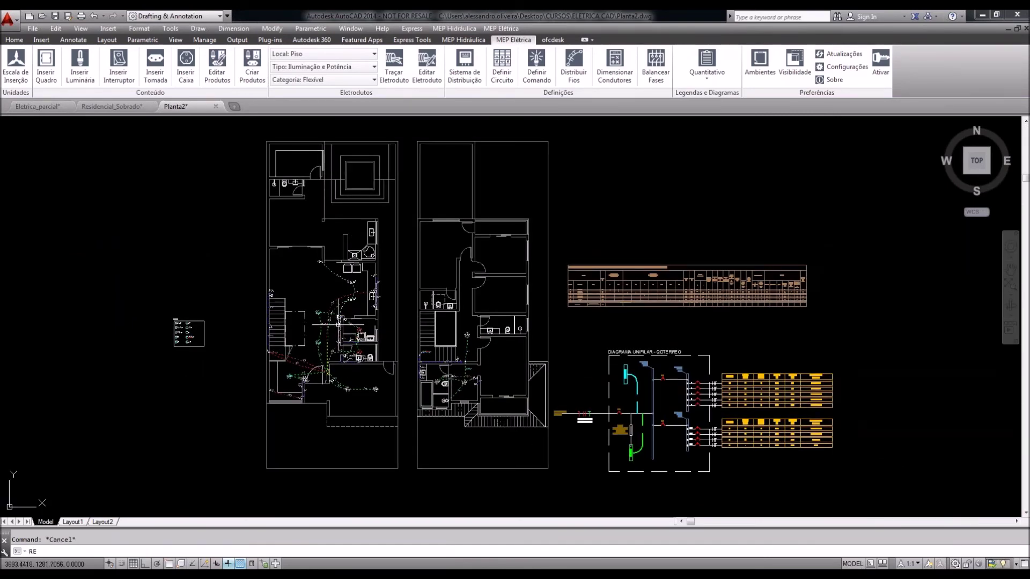
key("Return")
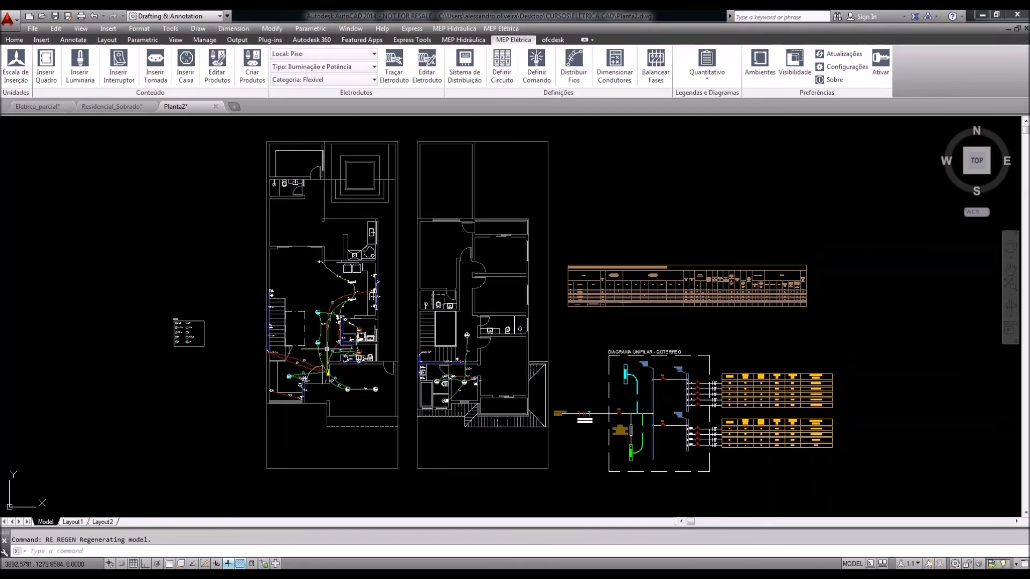
Inspect lighting conduit 2 beside the ground-floor distribution board and review the circuits defined for QDTERREO
scroll(328, 349, "up", 2)
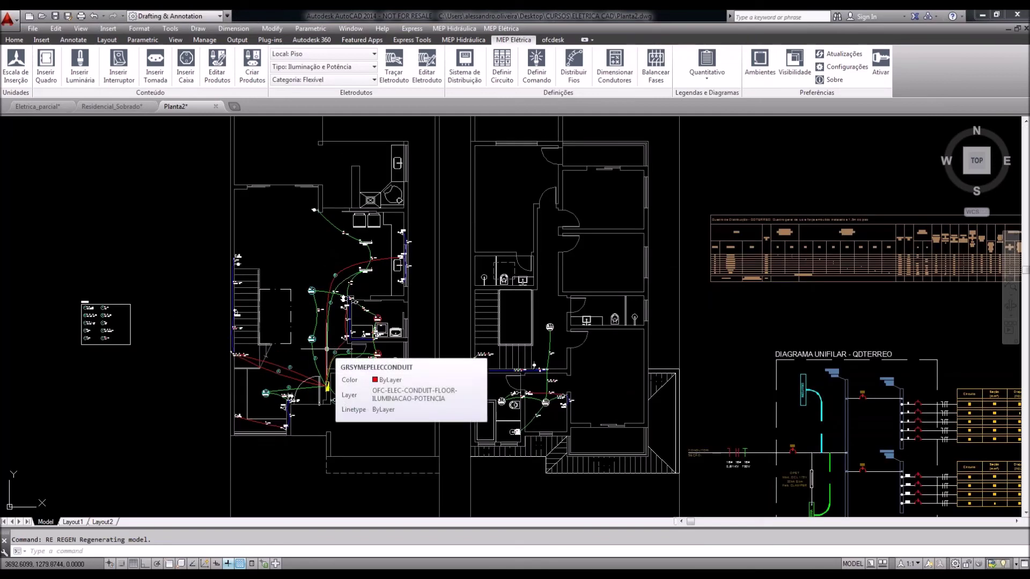
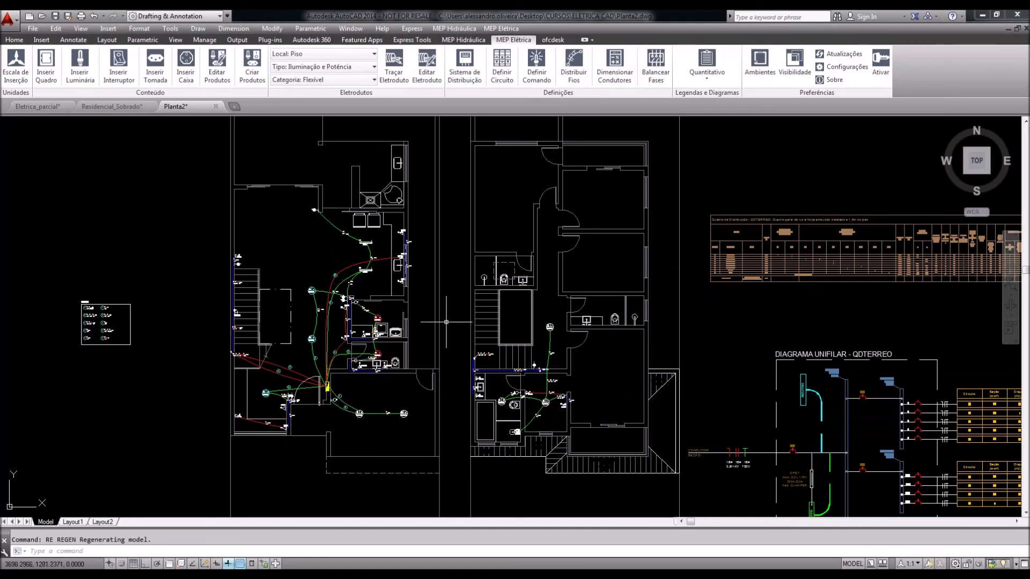
middle_click_drag(446, 322, 450, 334)
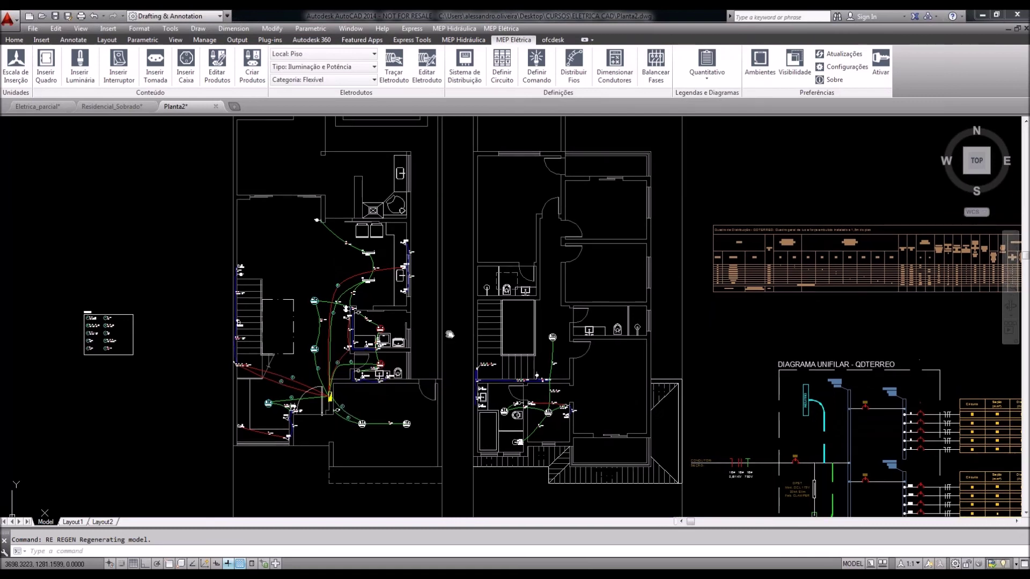
scroll(329, 399, "up", 4)
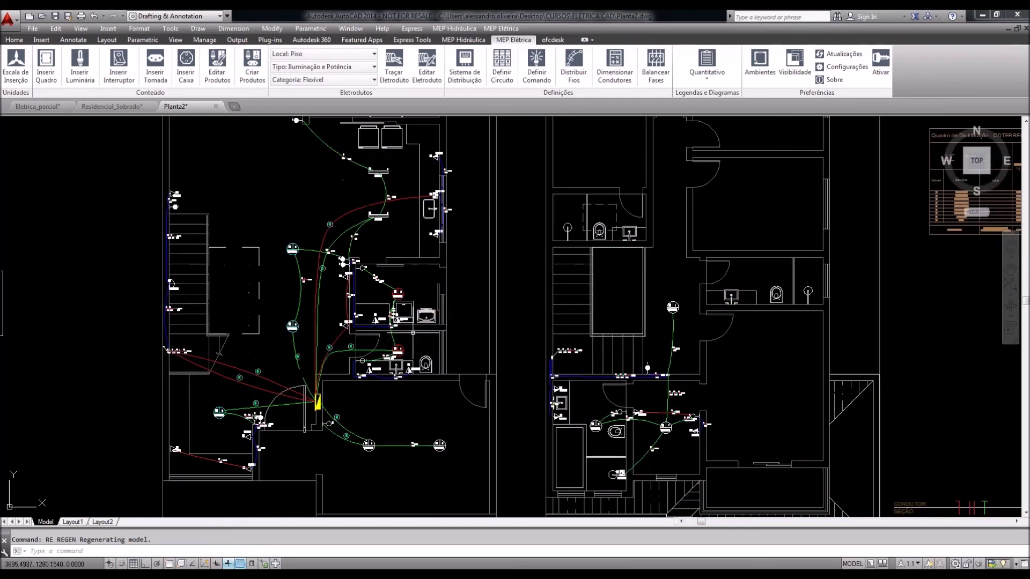
scroll(318, 399, "up", 4)
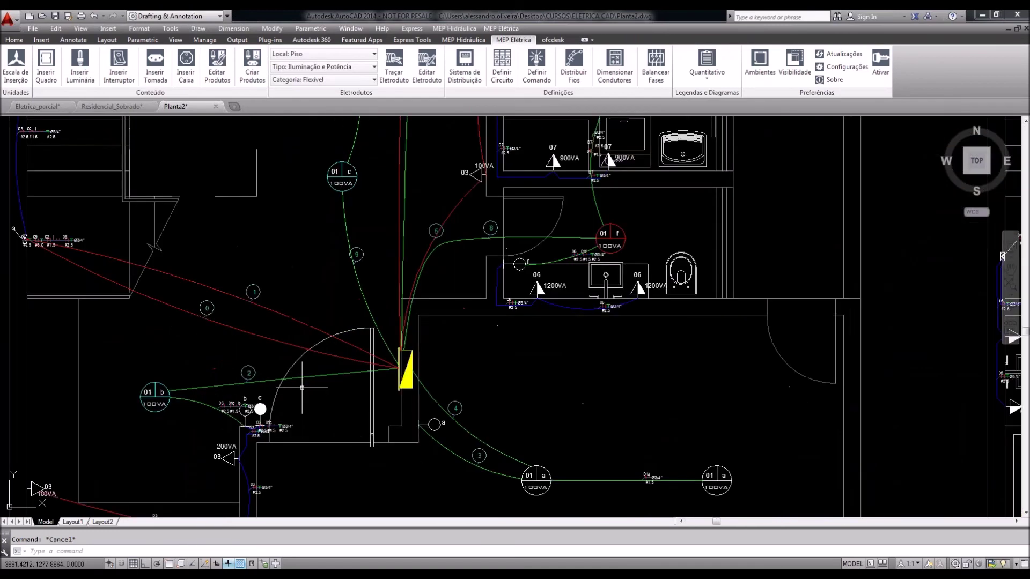
left_click(312, 399)
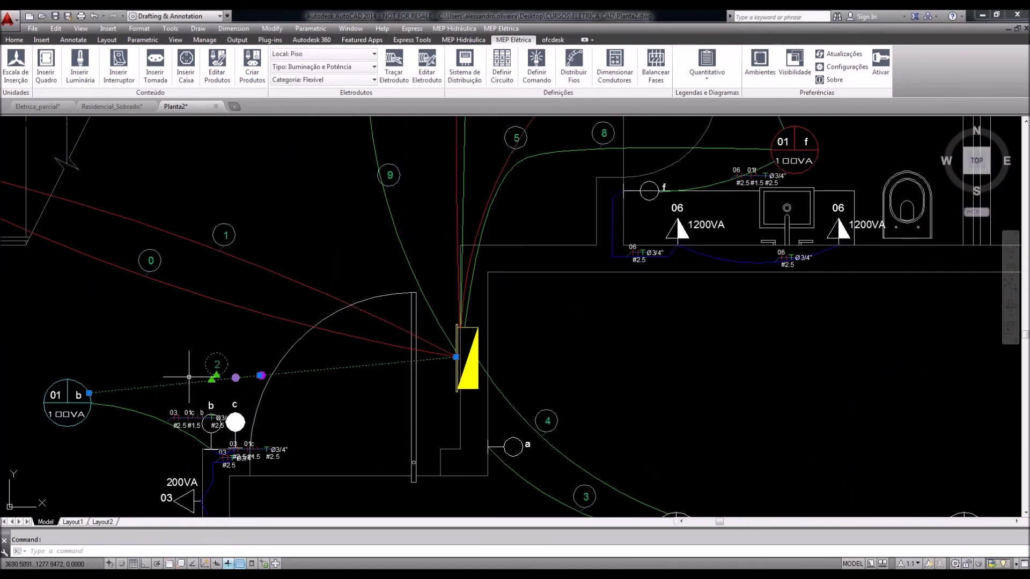
middle_click_drag(312, 395, 327, 396)
key("Escape")
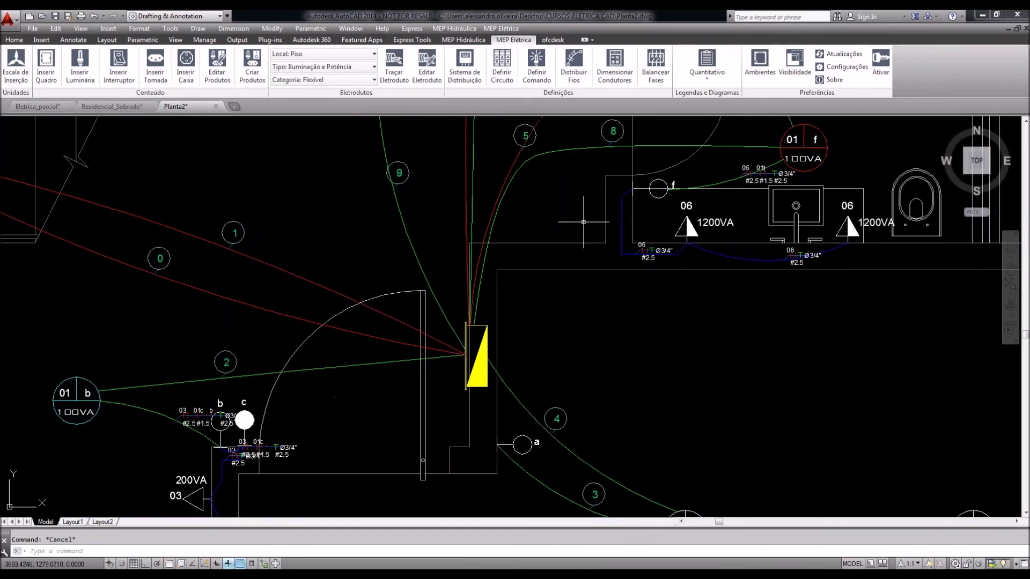
left_click(507, 79)
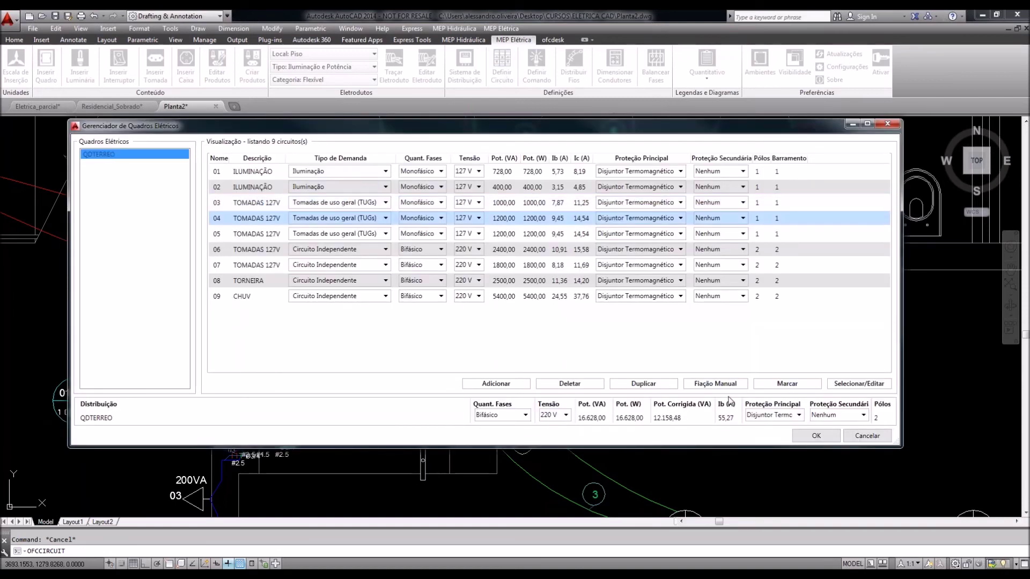
left_click(852, 436)
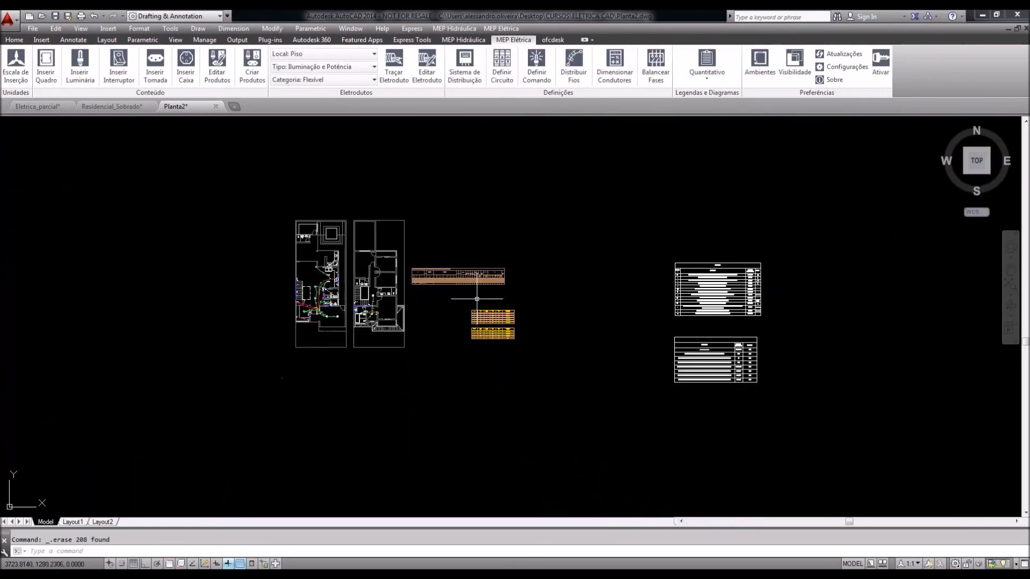
Erase the QDTERREO single-line diagram beside the floor plans, keeping its two circuit tables
key("Delete")
mouse_move(477, 299)
left_mouse_down()
mouse_move(475, 333)
mouse_move(478, 285)
left_mouse_up()
key("Delete")
Regenerate the drawing with the remaining plans and tables
left_click(714, 309)
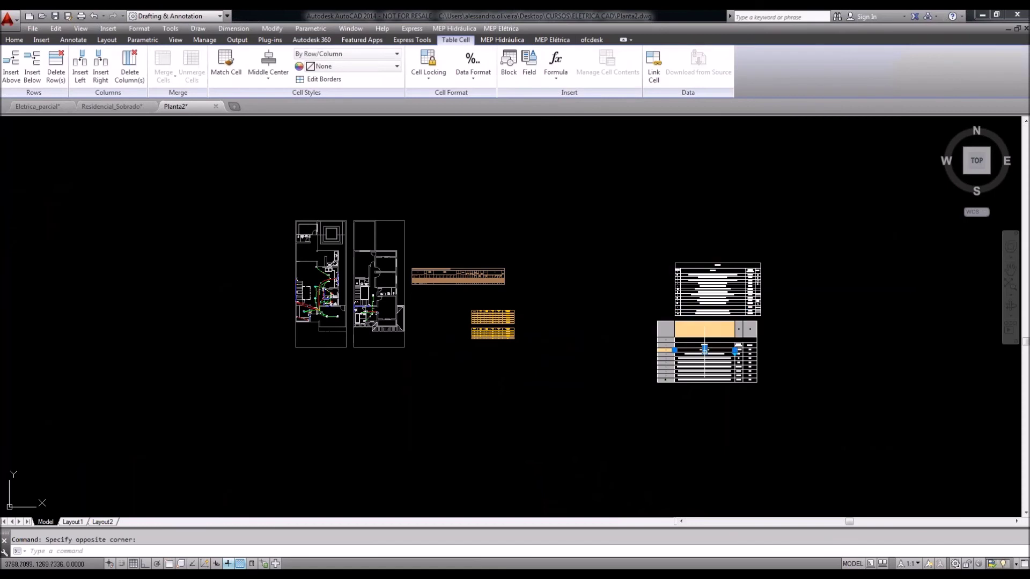
key("Escape")
type("RE")
key("Return")
middle_click_drag(488, 325, 537, 333)
scroll(492, 297, "up", 2)
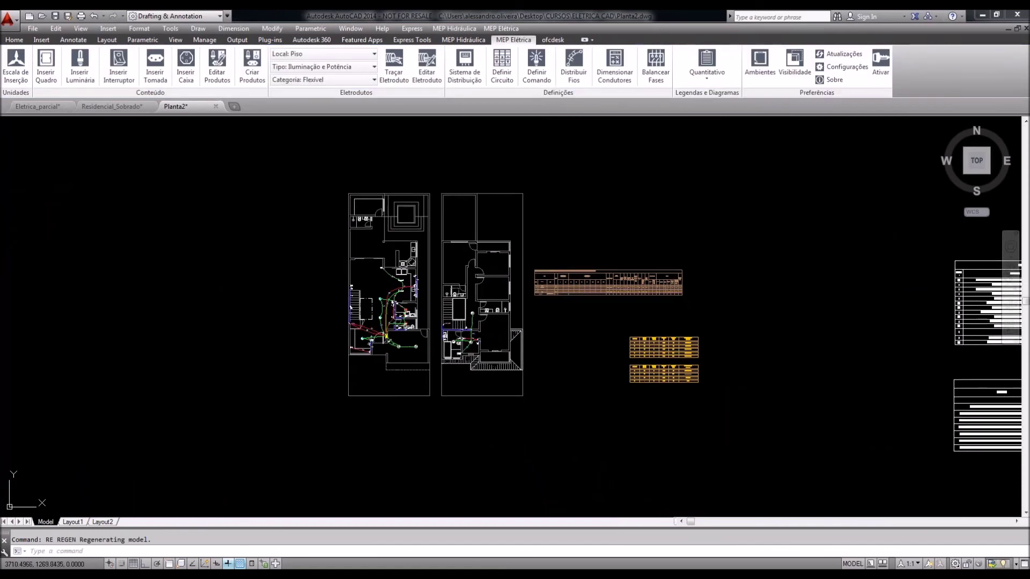
Copy both floor plans with their electrical layout, placing five copies in a row to the left of the originals
left_click(531, 403)
left_click(333, 180)
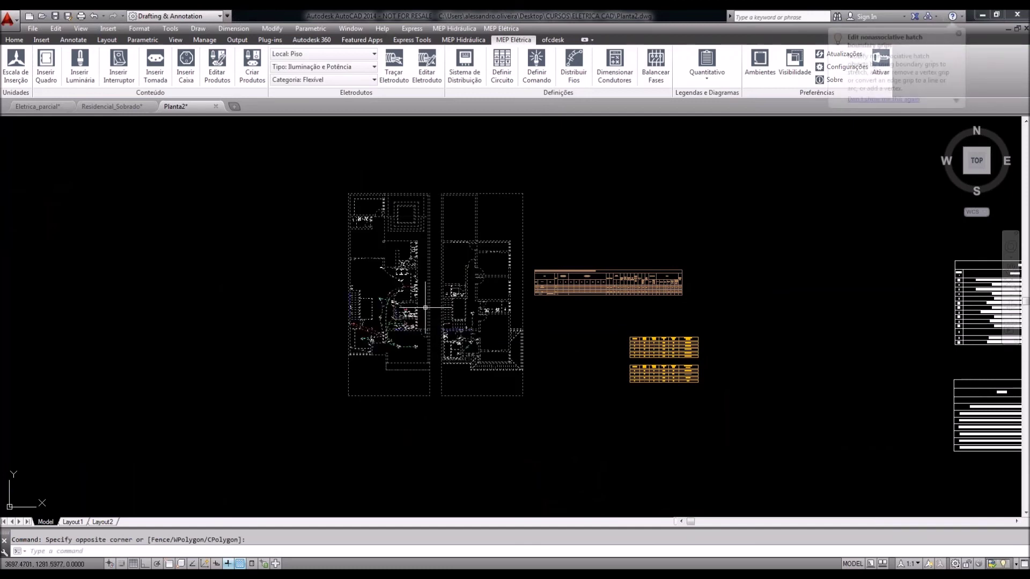
scroll(426, 308, "up", 2)
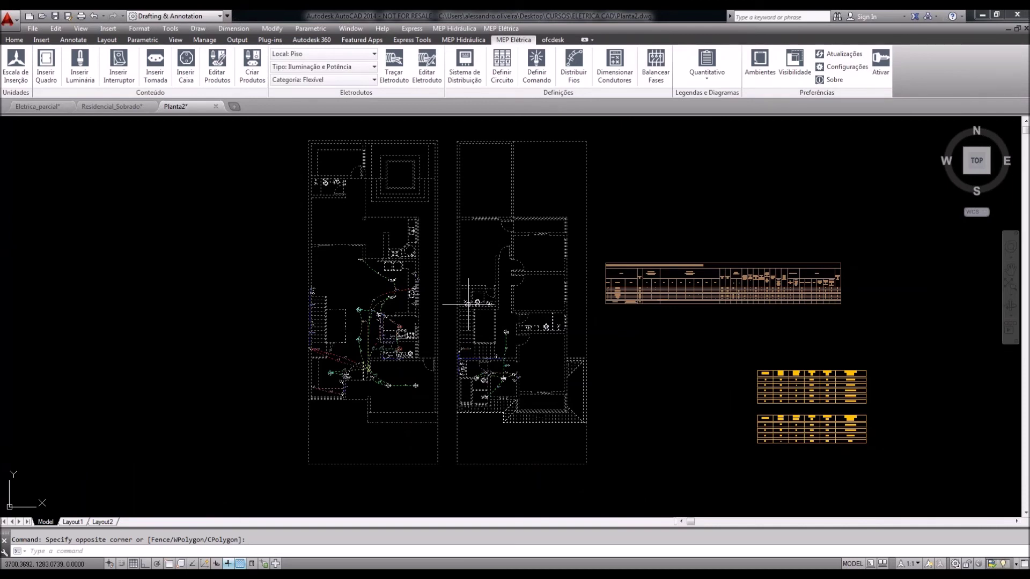
middle_click_drag(502, 284, 515, 287)
type("CP")
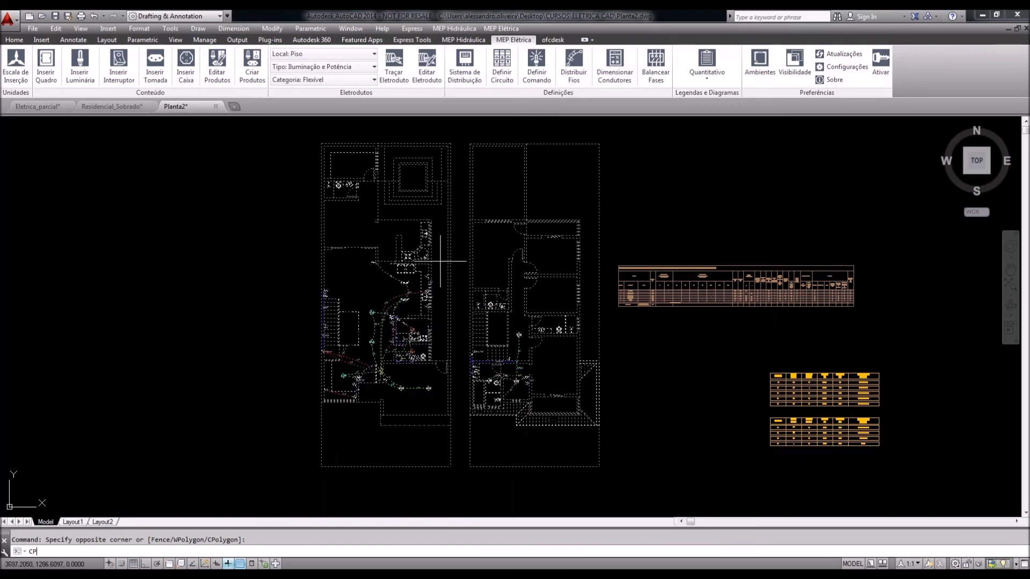
key("Return")
left_click(599, 466)
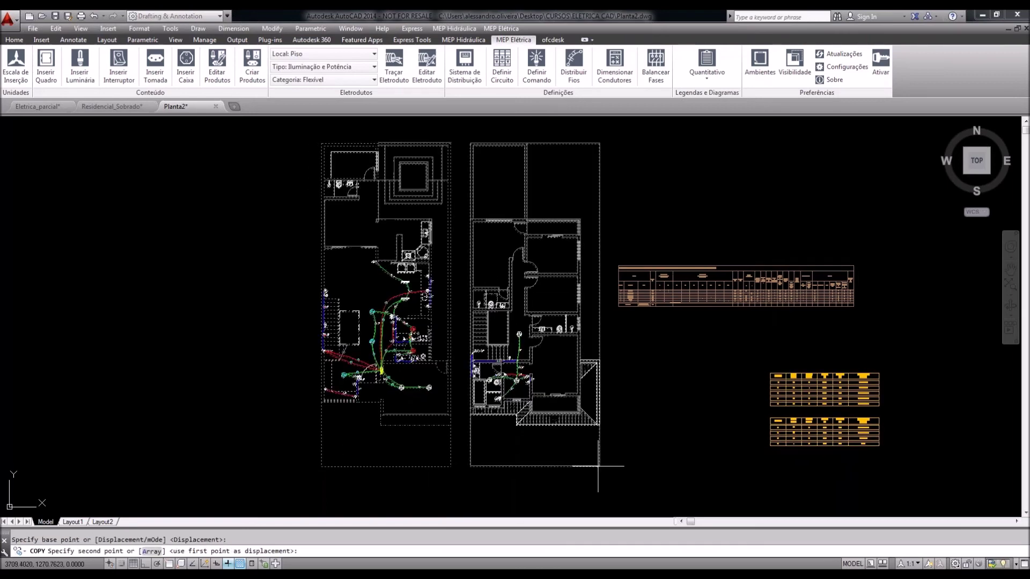
scroll(605, 455, "down", 6)
left_click(527, 457)
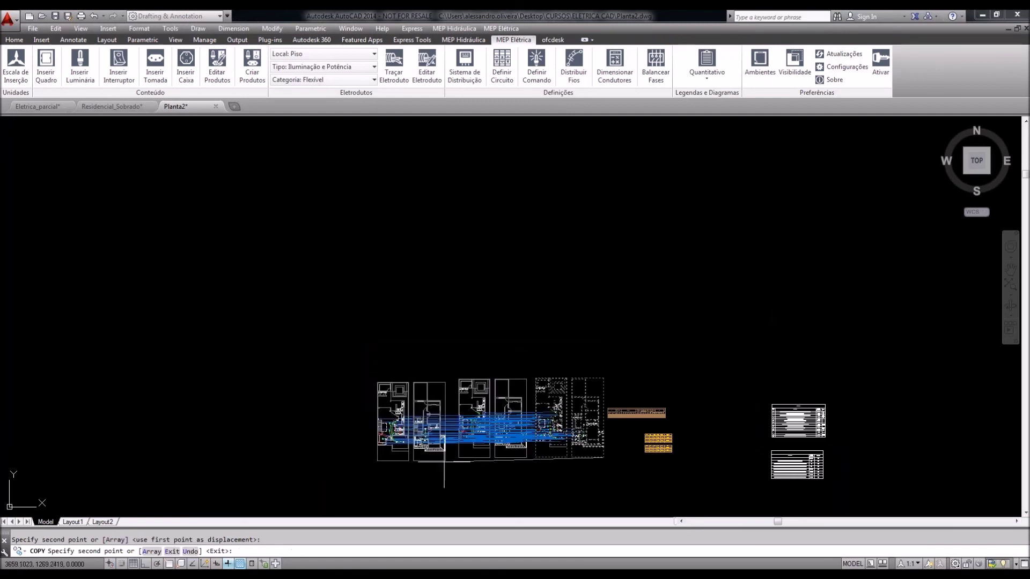
left_click(450, 458)
left_click(373, 460)
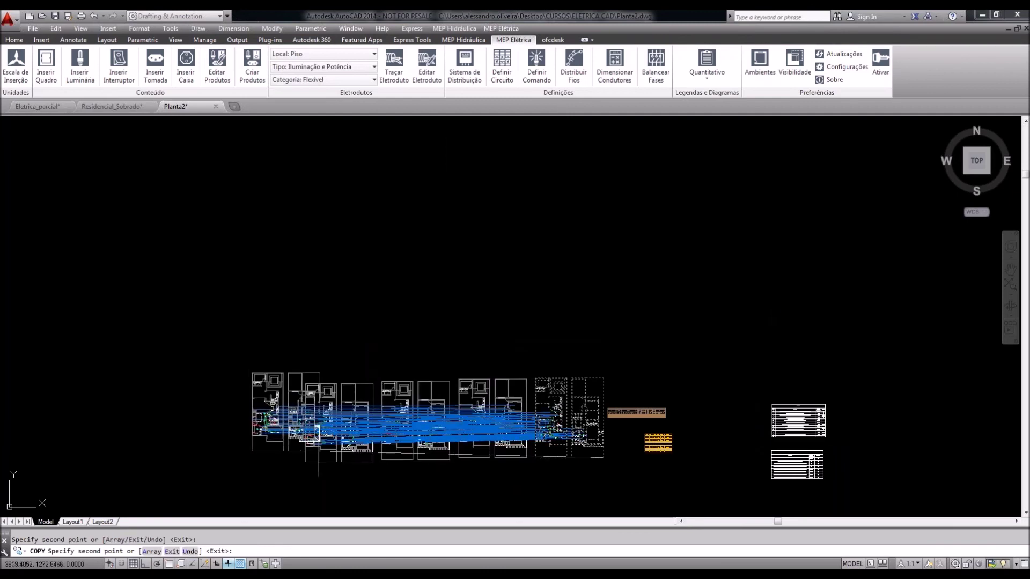
left_click(296, 460)
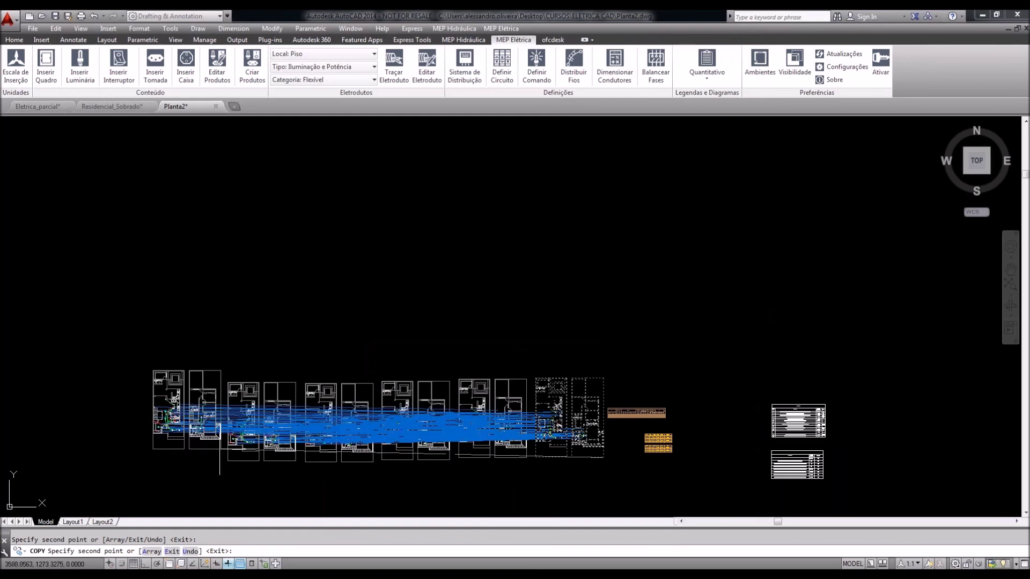
left_click(217, 463)
Place six more copies of the floor plan pair in a second row above the first
left_click(217, 374)
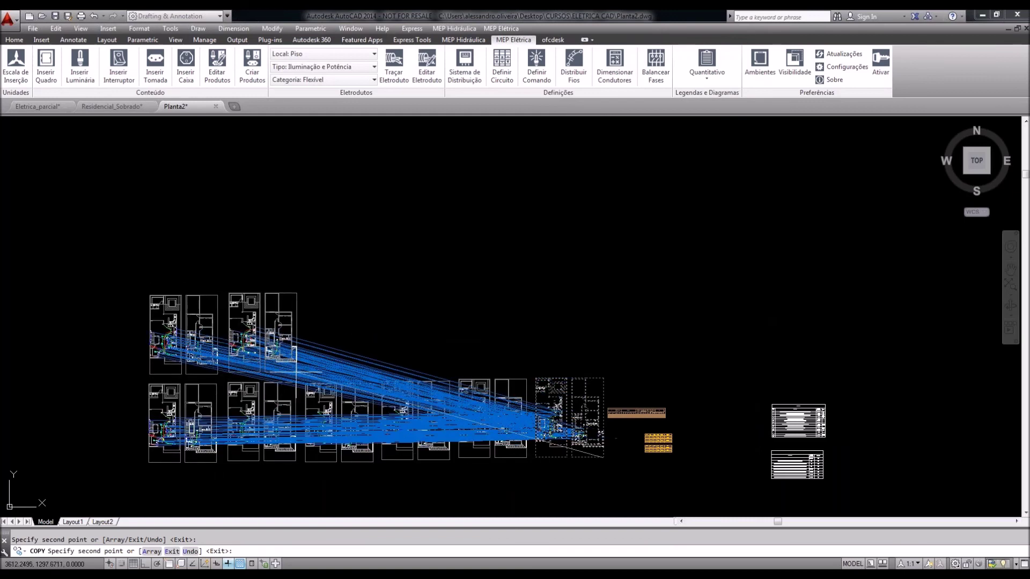
left_click(296, 371)
left_click(378, 370)
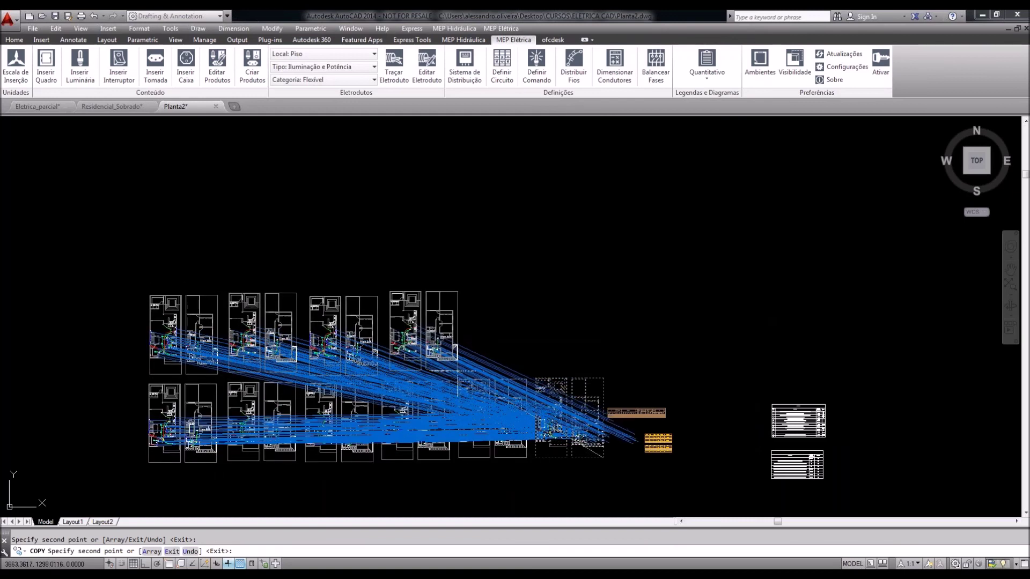
left_click(452, 370)
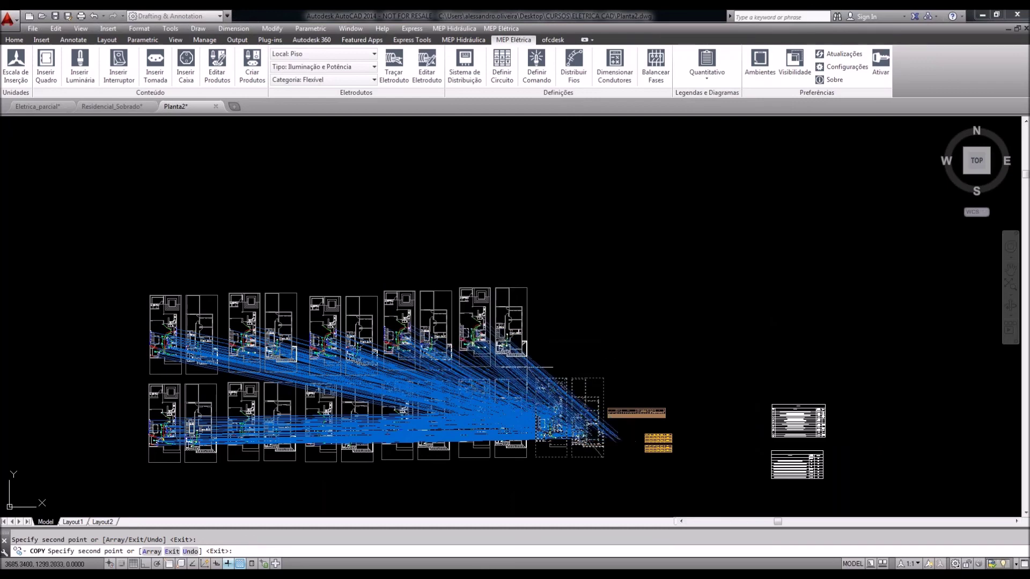
left_click(528, 368)
left_click(608, 364)
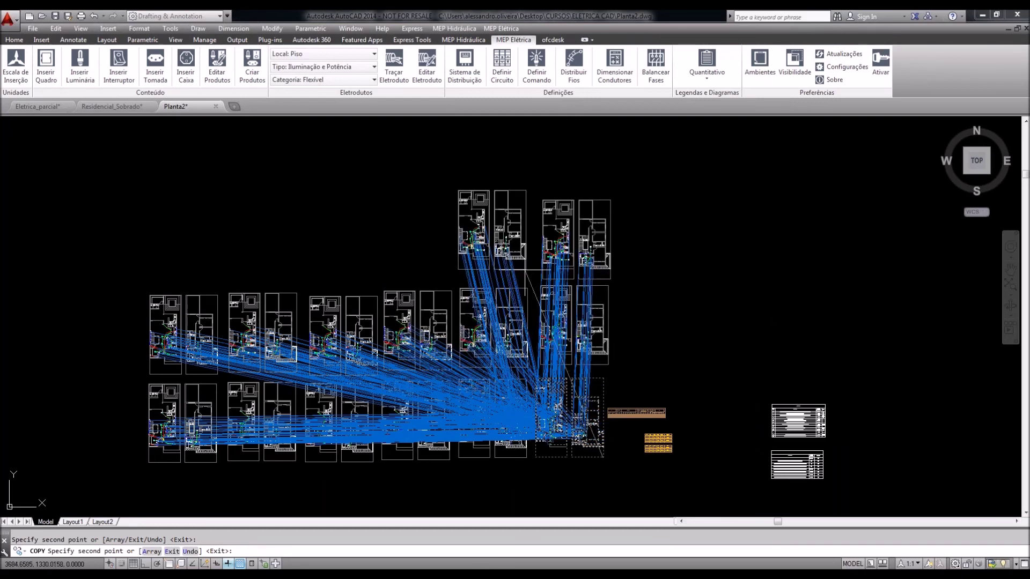
Place five more copies of the floor plan pair to complete the third row, and end the copy
left_click(527, 274)
left_click(449, 277)
left_click(367, 266)
left_click(282, 265)
left_click(195, 273)
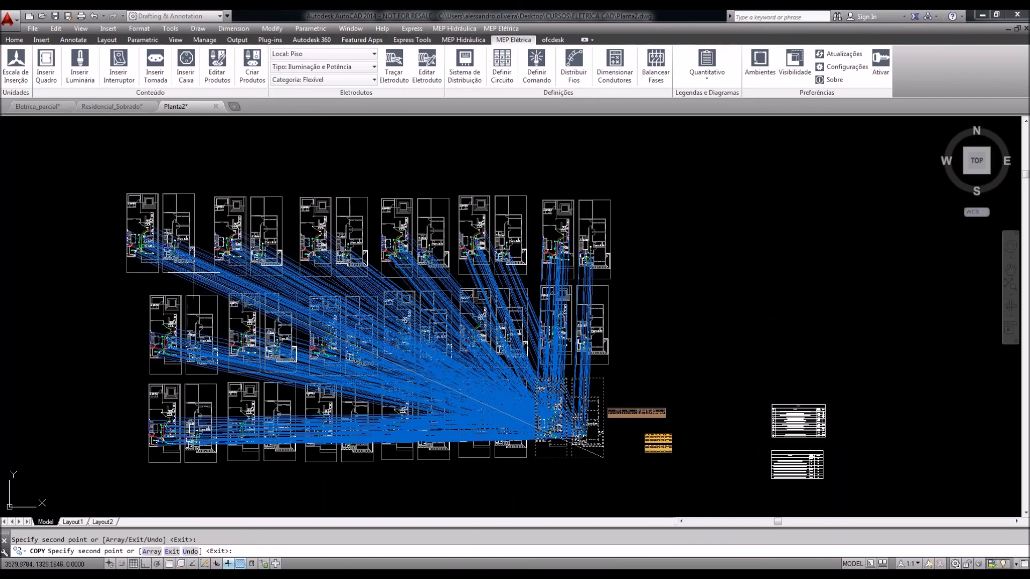
key("Return")
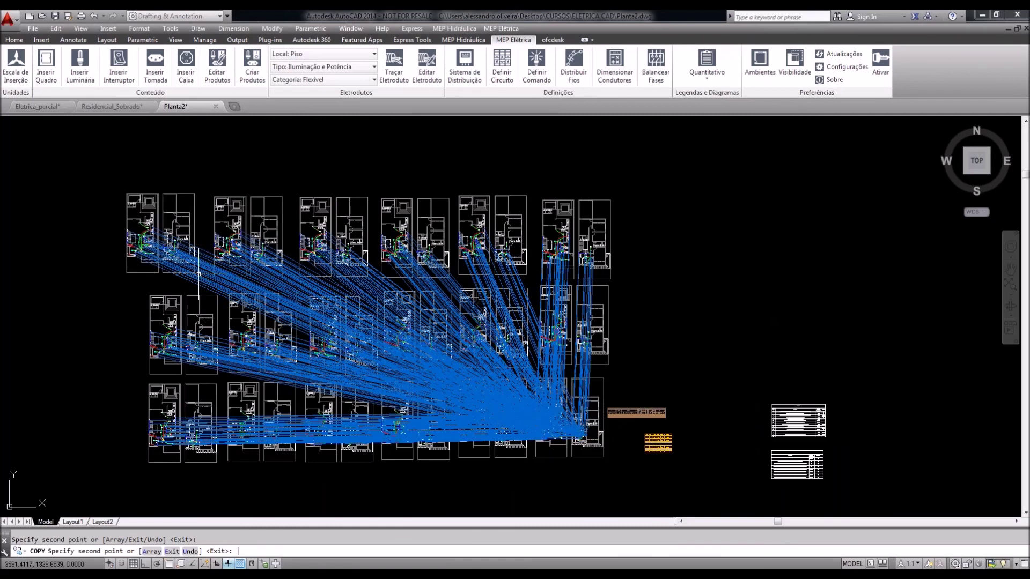
In the electrical panel manager, rename one of the copied QDTERREO panels as WWERWEEW
left_click(502, 74)
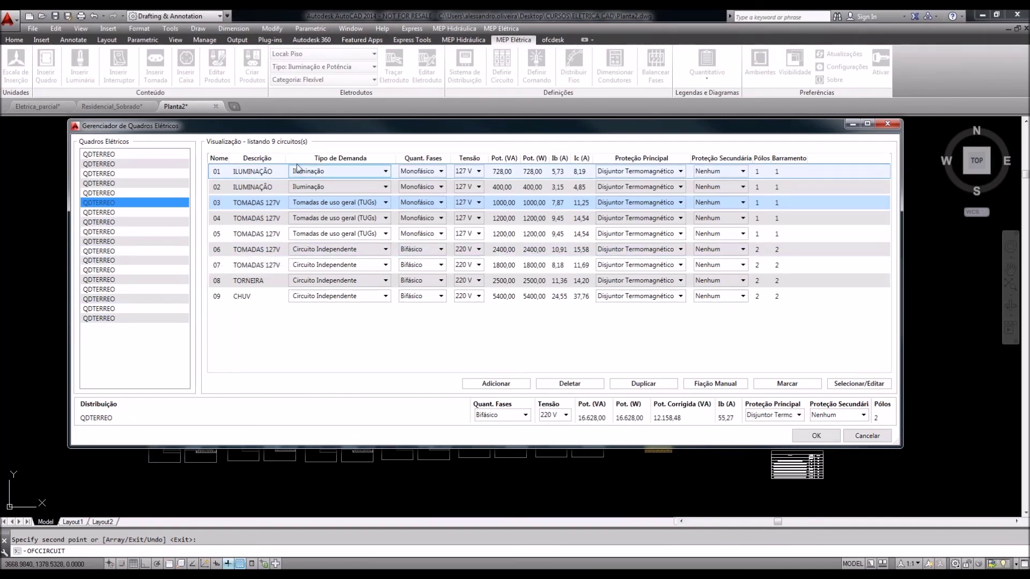
left_click(106, 221)
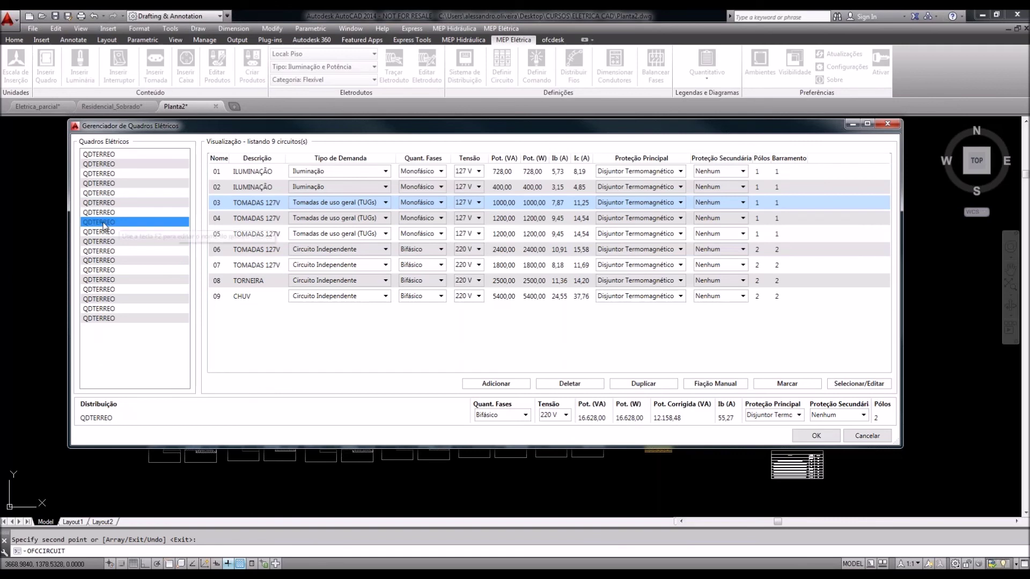
left_click(106, 222)
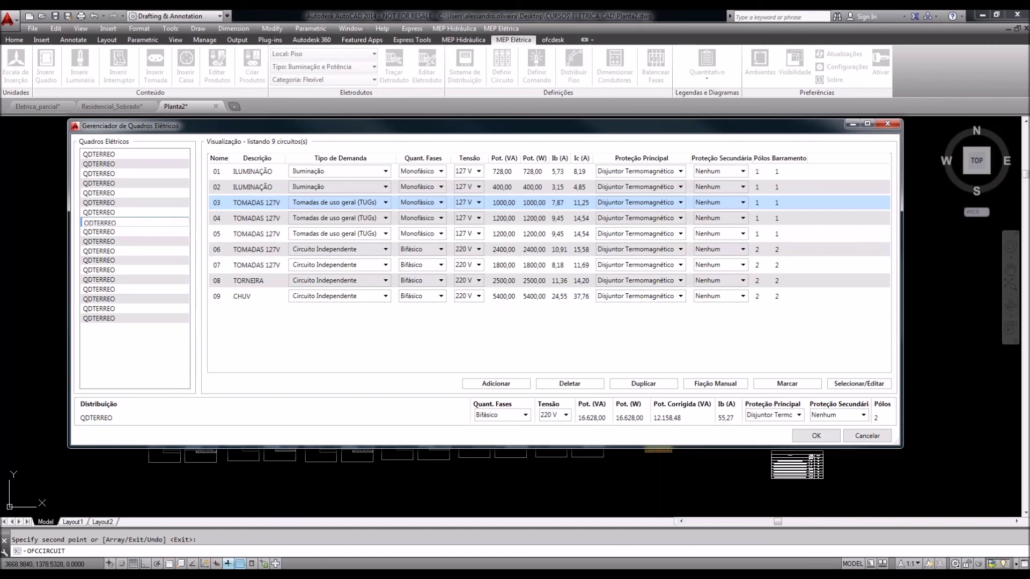
type("WWERWEEW")
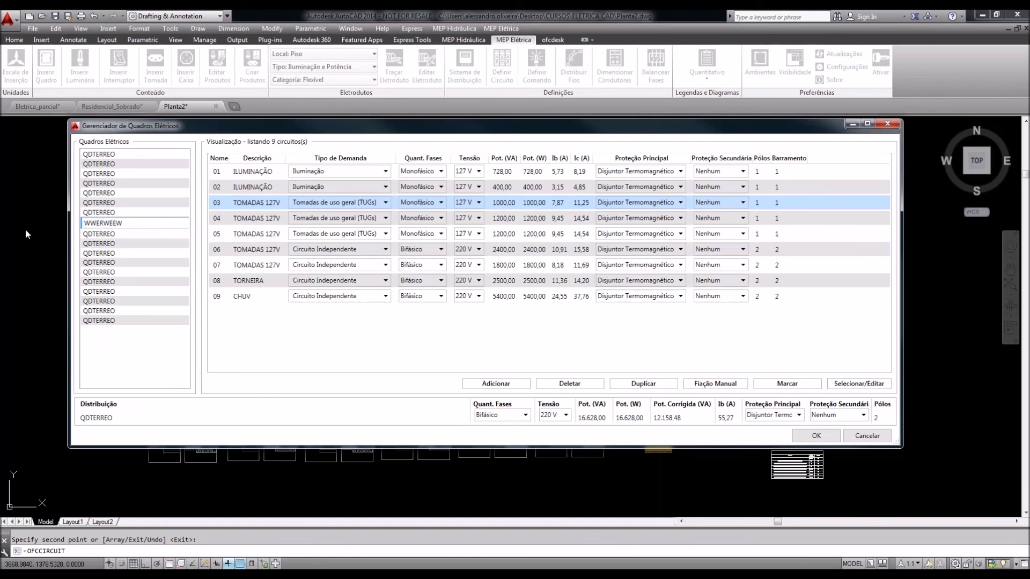
key("Return")
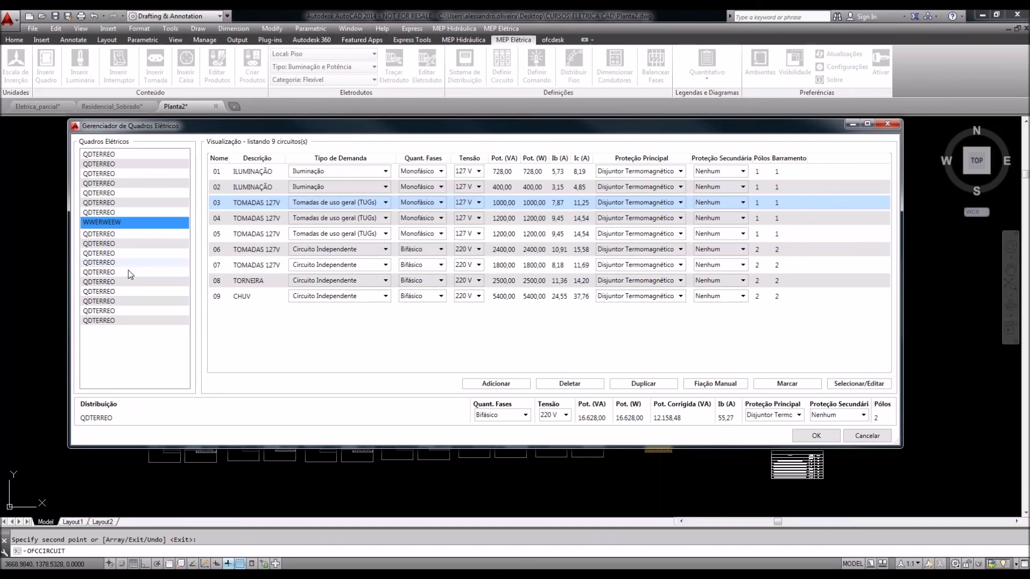
Set circuit 03 of the WWERWEEW panel to Circuito Independente at 220 V and accept the circuit definitions
left_click(351, 203)
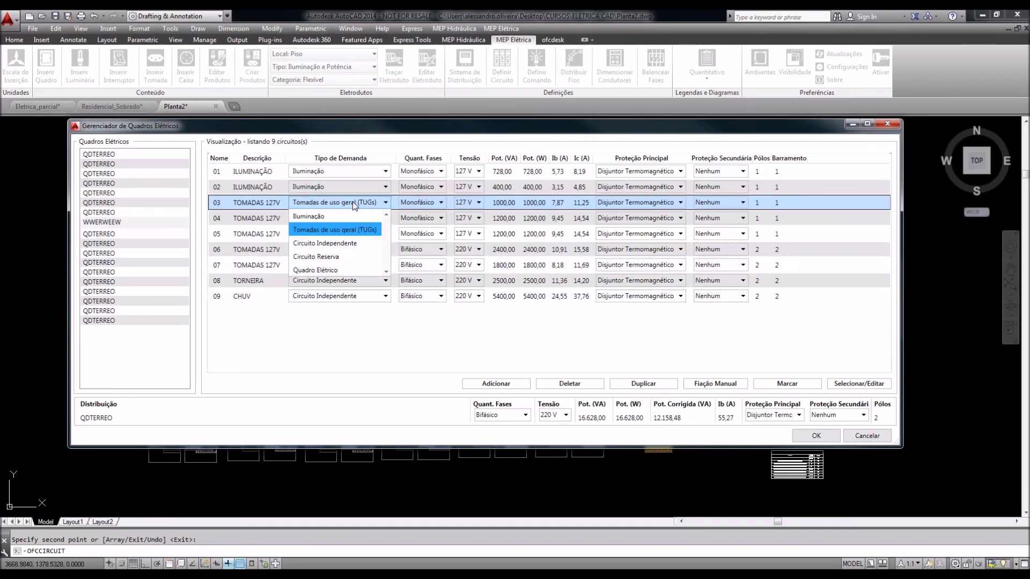
left_click(332, 243)
left_click(466, 202)
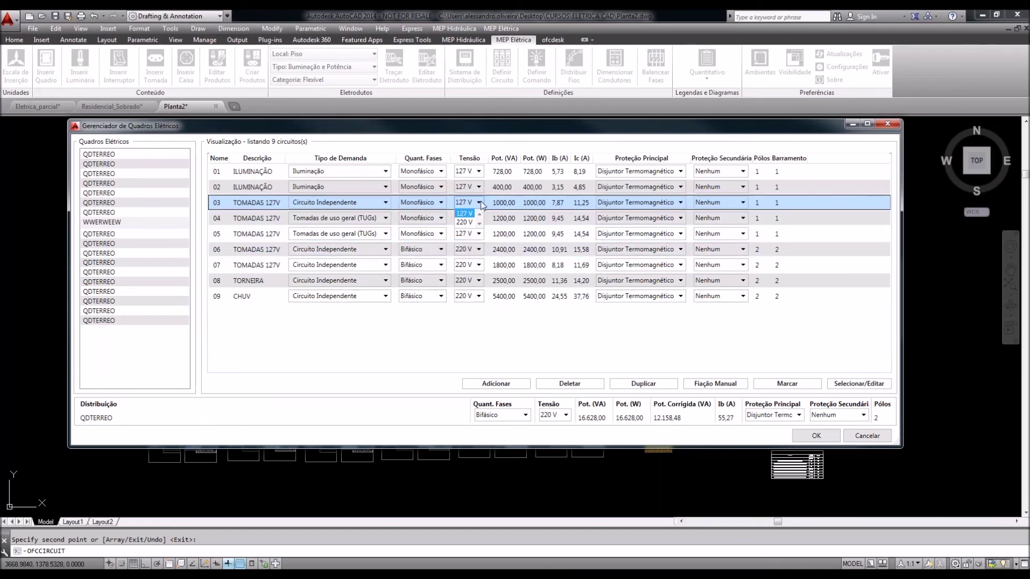
left_click(468, 223)
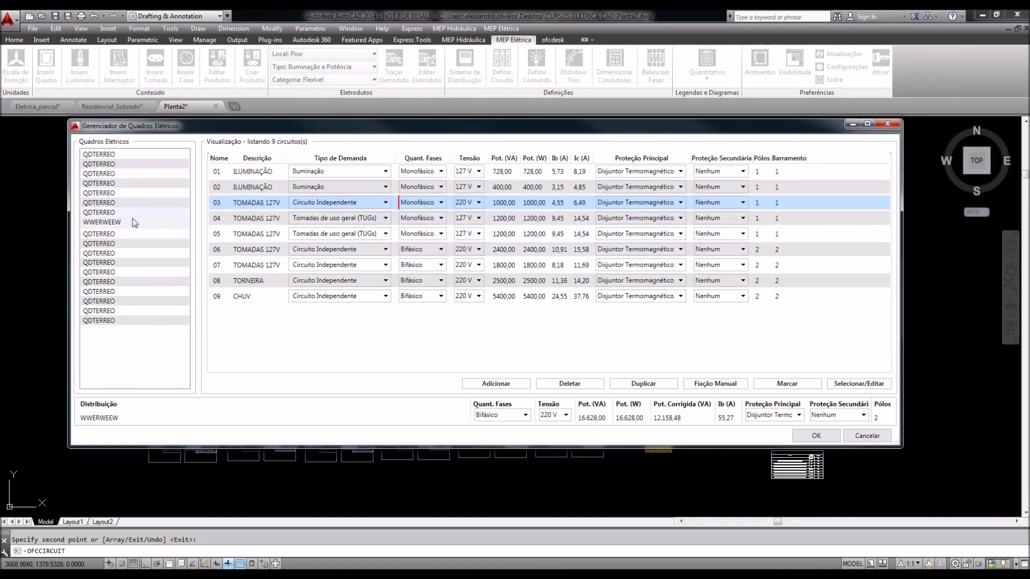
left_click(821, 437)
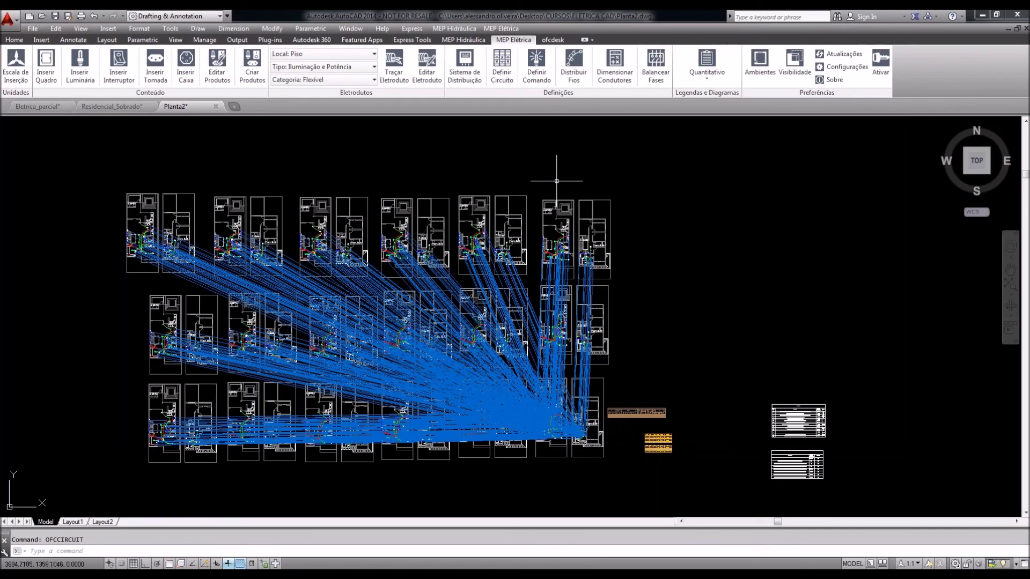
Distribute the wires automatically using Linha de chamada representation and a 3/4" minimum conduit diameter, and dismiss the report
middle_click_drag(557, 180, 679, 173)
left_click(578, 81)
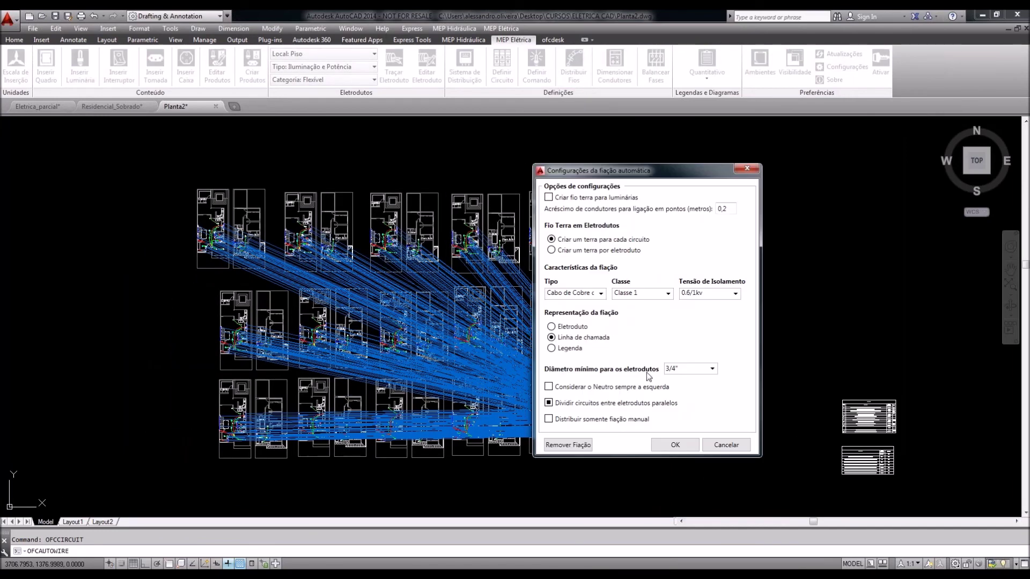
left_click(678, 445)
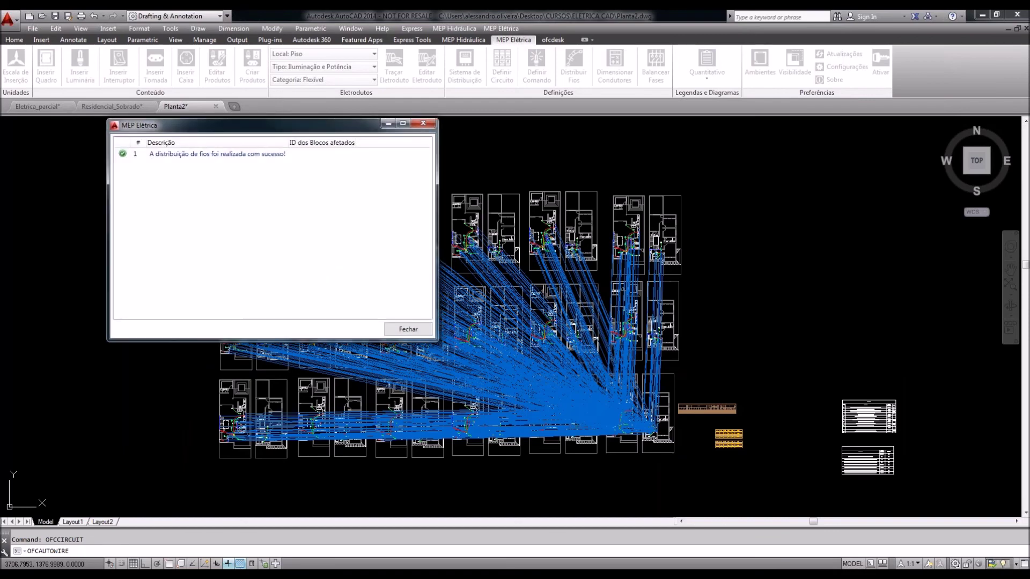
left_click(406, 327)
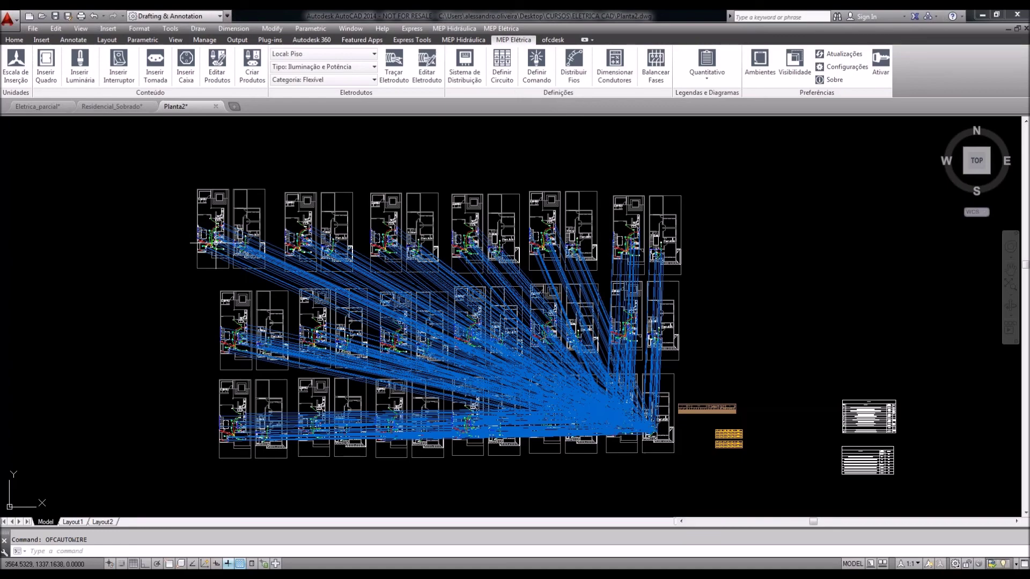
Regenerate the drawing and inspect the call lines on the first floor plan copies of the upper row
scroll(214, 243, "up", 2)
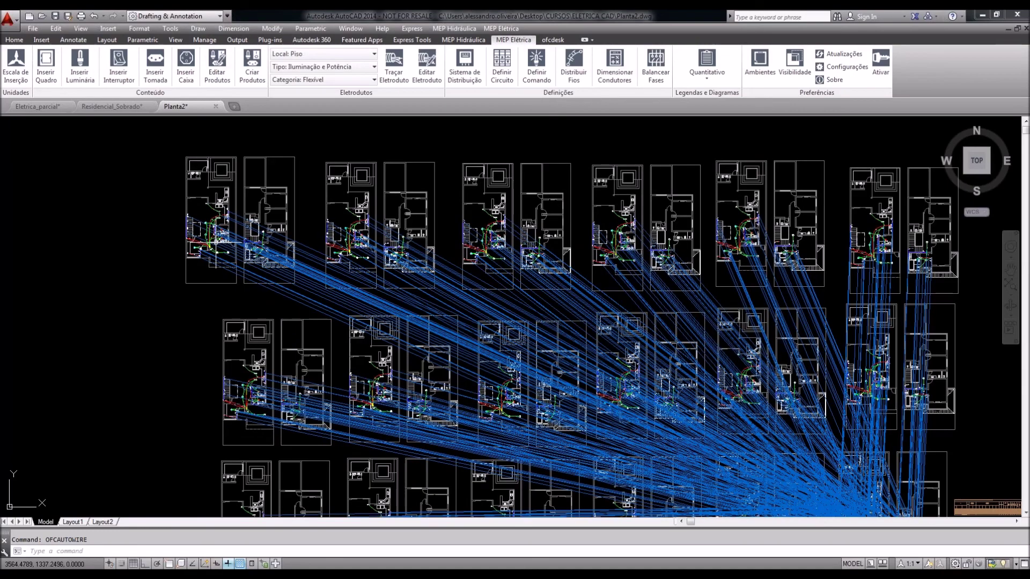
scroll(236, 252, "up", 2)
type("re")
key("Return")
scroll(299, 260, "up", 3)
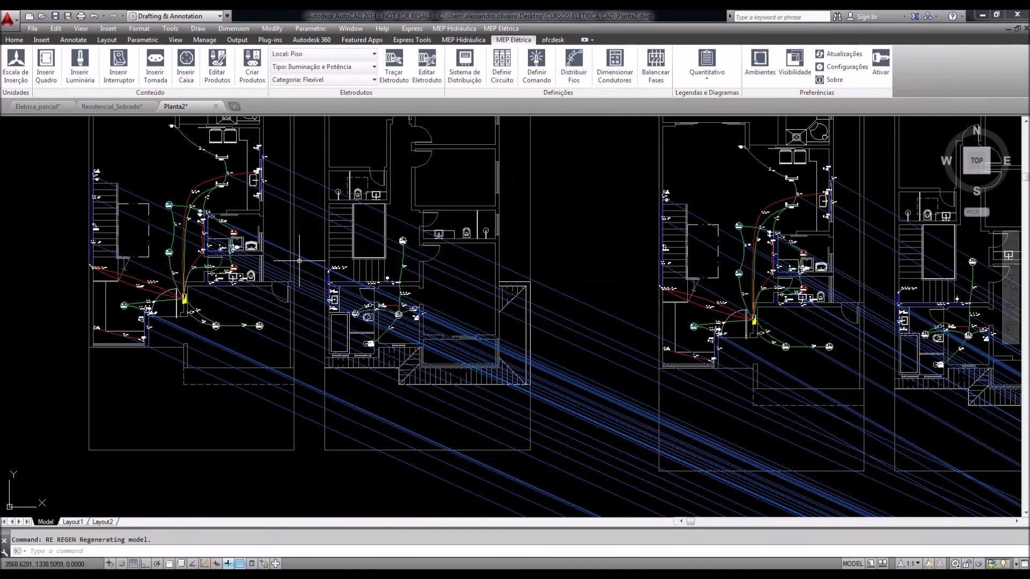
scroll(465, 324, "down", 4)
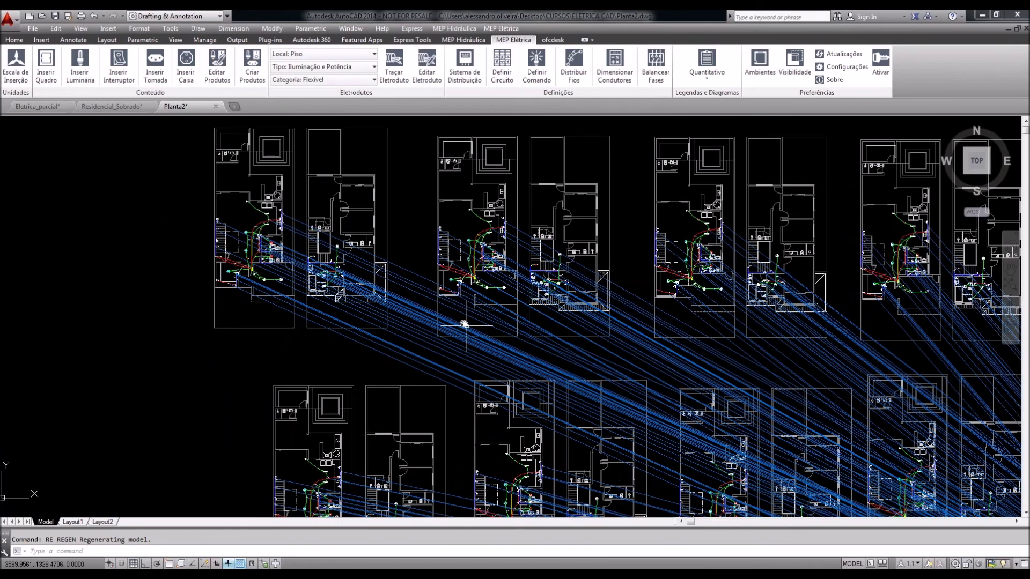
Size the conductors of the electrical panels, accepting the calculated sections and protections
middle_click_drag(465, 325, 415, 300)
scroll(455, 315, "down", 2)
left_click(615, 65)
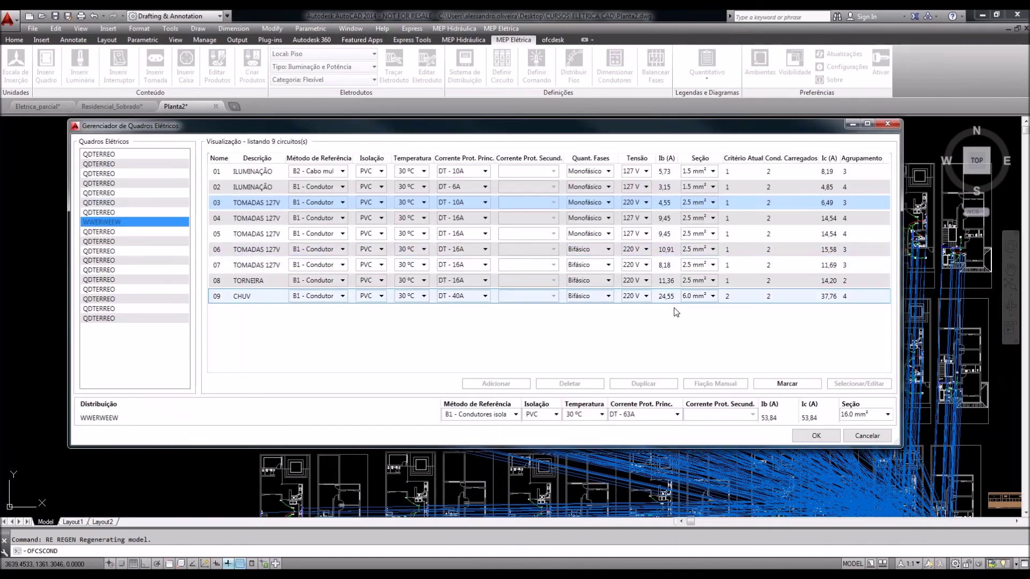
left_click(816, 437)
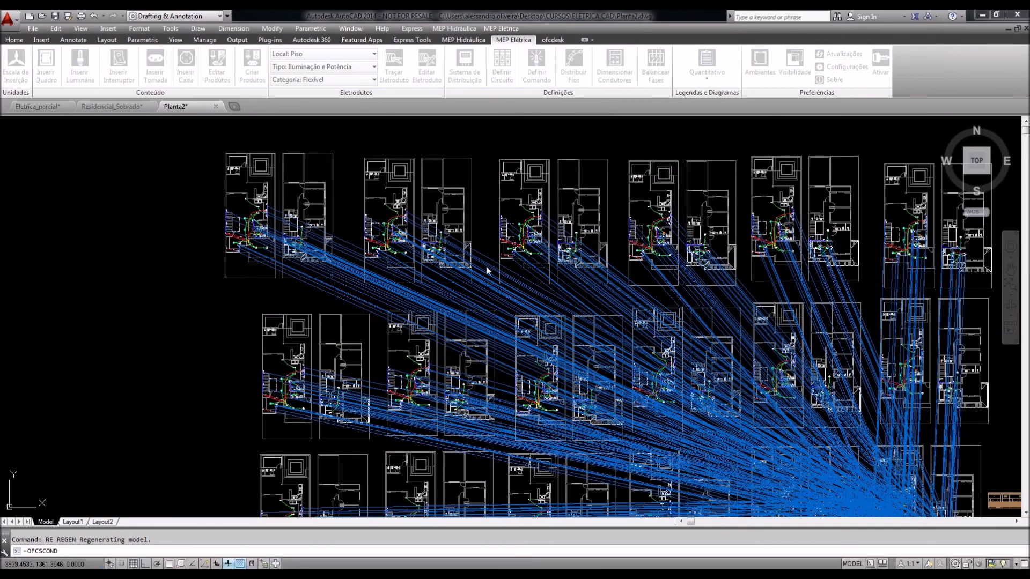
Examine the wiring call lines running from the copied floor plans across the three rows
scroll(467, 259, "down", 3)
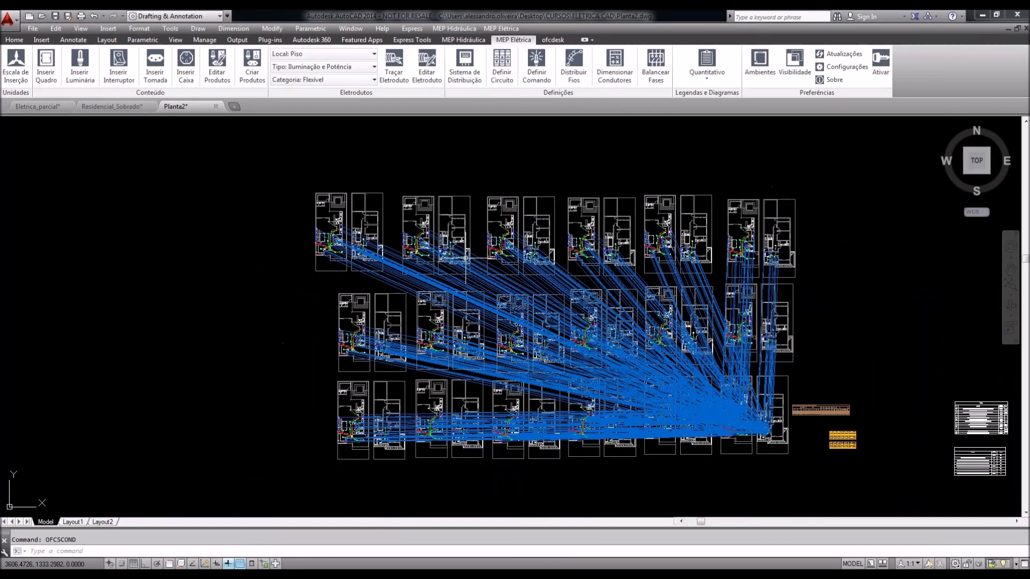
scroll(312, 206, "up", 3)
scroll(311, 205, "up", 2)
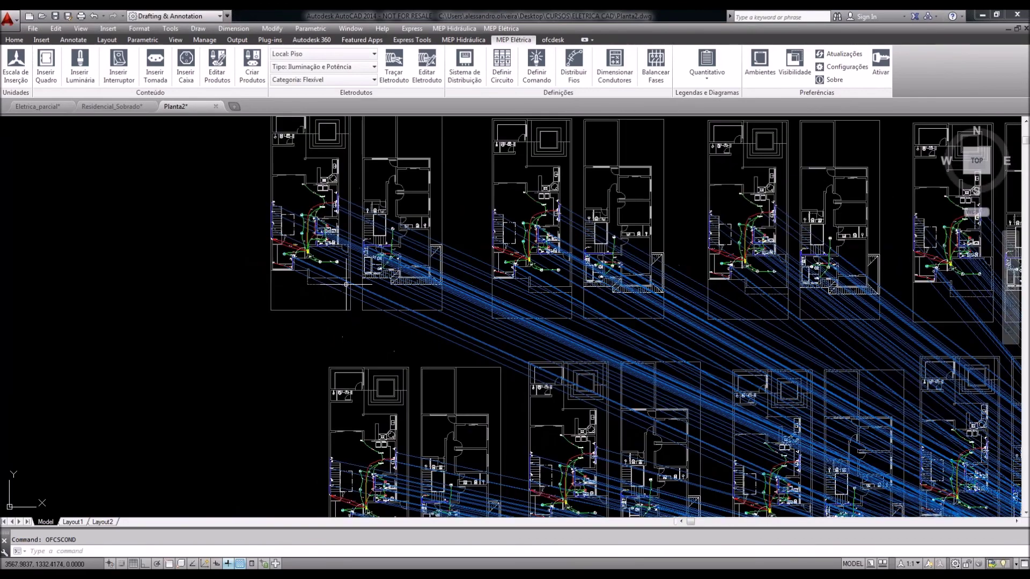
scroll(346, 284, "up", 2)
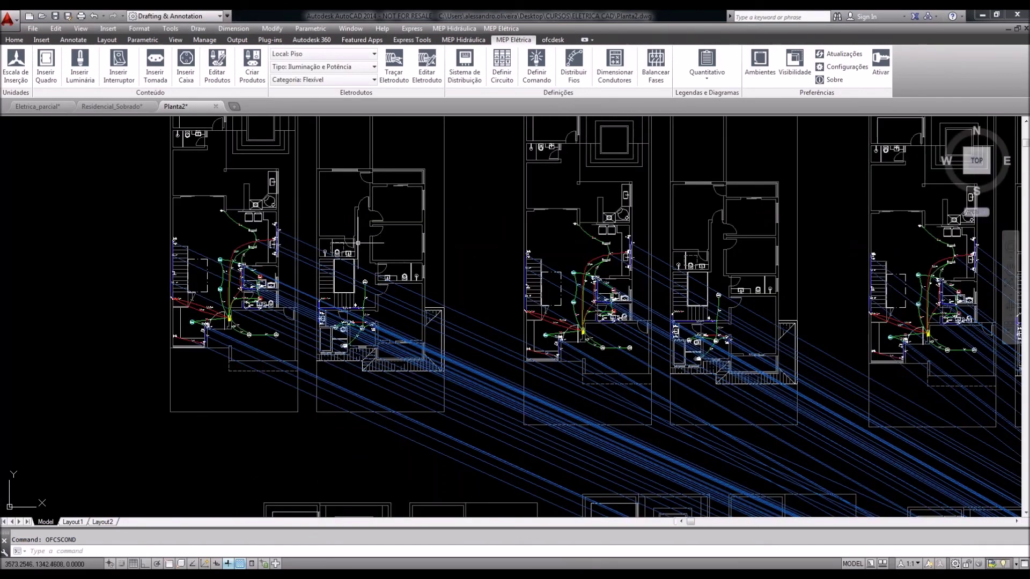
scroll(357, 242, "down", 2)
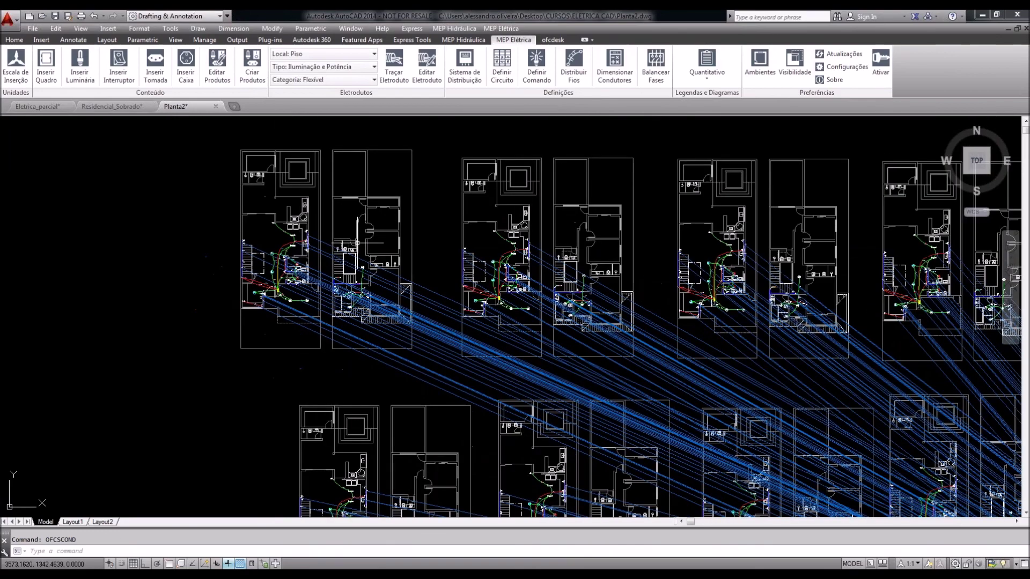
scroll(357, 243, "down", 2)
scroll(354, 239, "up", 4)
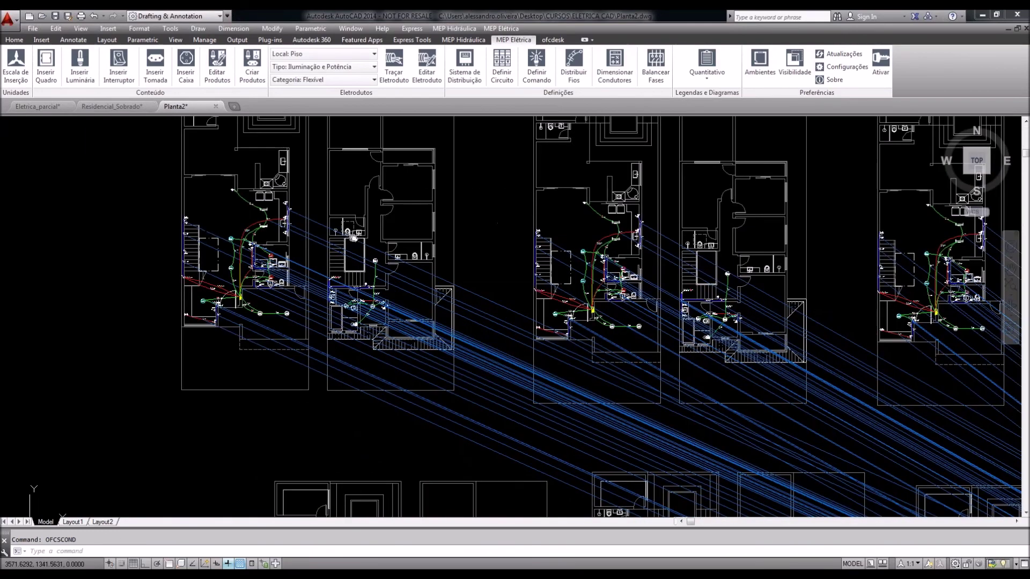
scroll(353, 238, "down", 2)
mouse_move(359, 237)
middle_mouse_down()
mouse_move(337, 236)
mouse_move(318, 275)
mouse_move(340, 272)
mouse_move(292, 288)
middle_mouse_up()
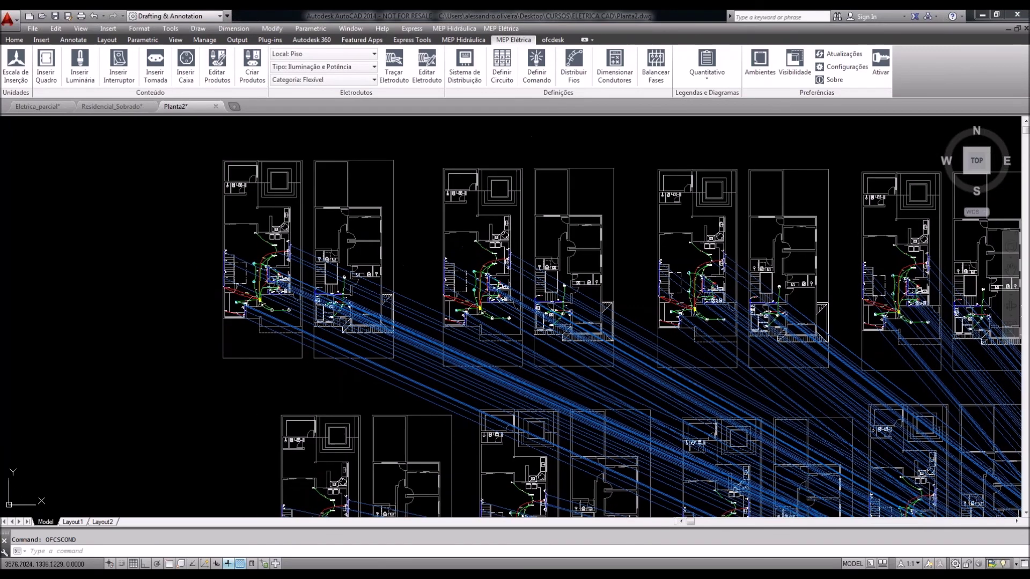
middle_click_drag(308, 199, 304, 188)
middle_click_drag(379, 199, 386, 230)
middle_click_drag(455, 241, 436, 233)
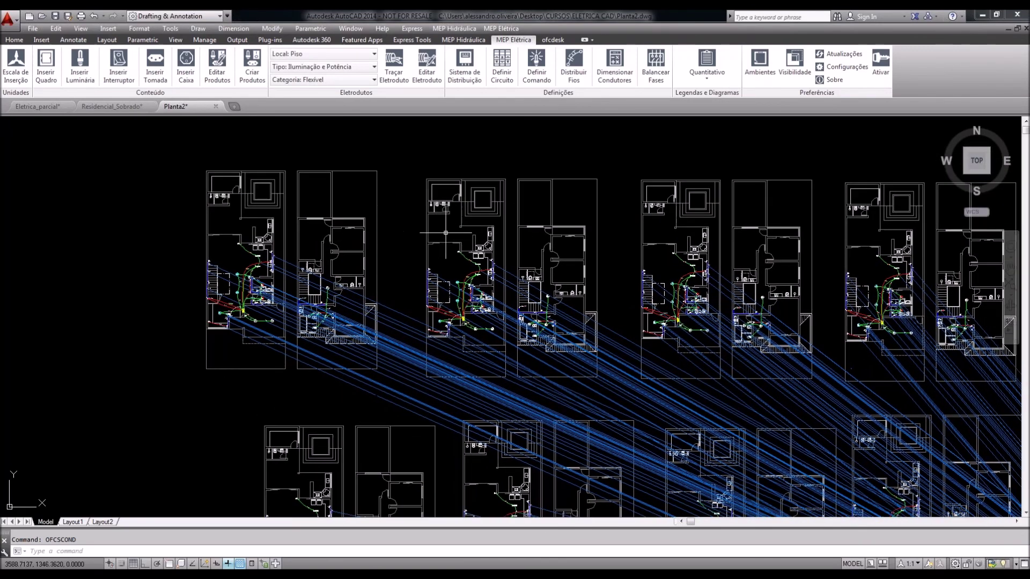
Remove all existing wiring and redistribute the wires with Eletroduto representation and a 3/4" minimum conduit diameter
left_click(571, 71)
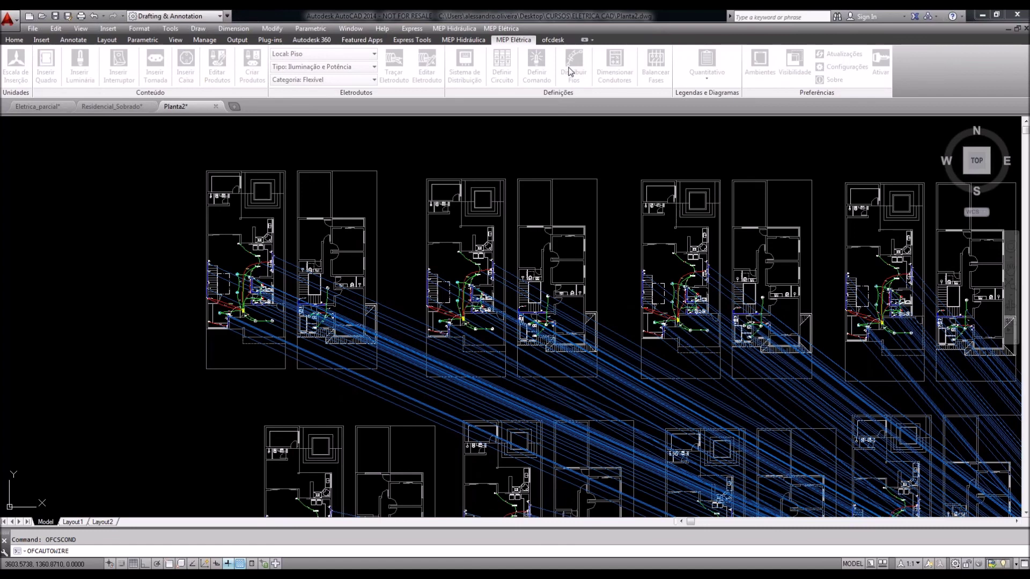
left_click(568, 451)
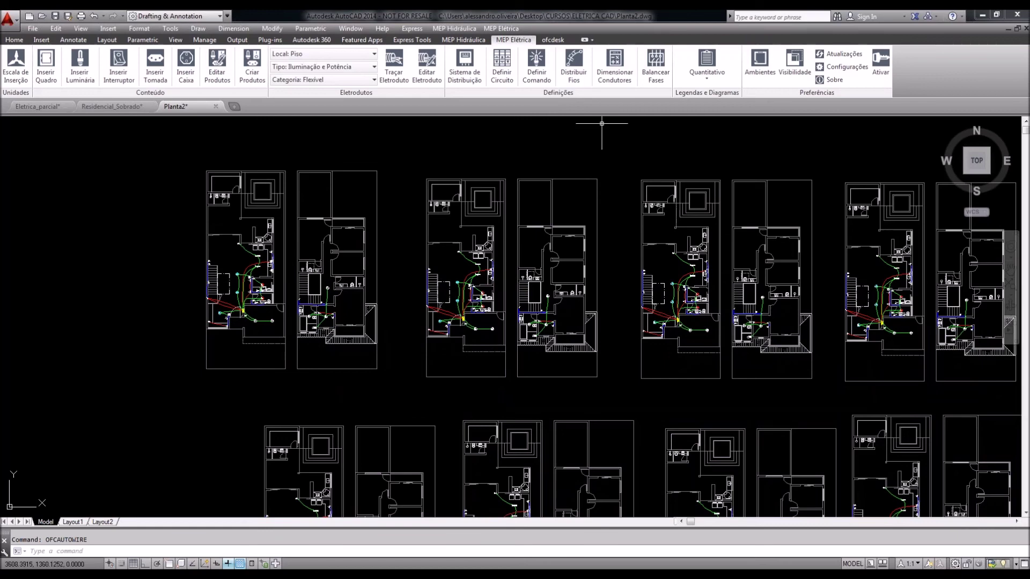
left_click(574, 64)
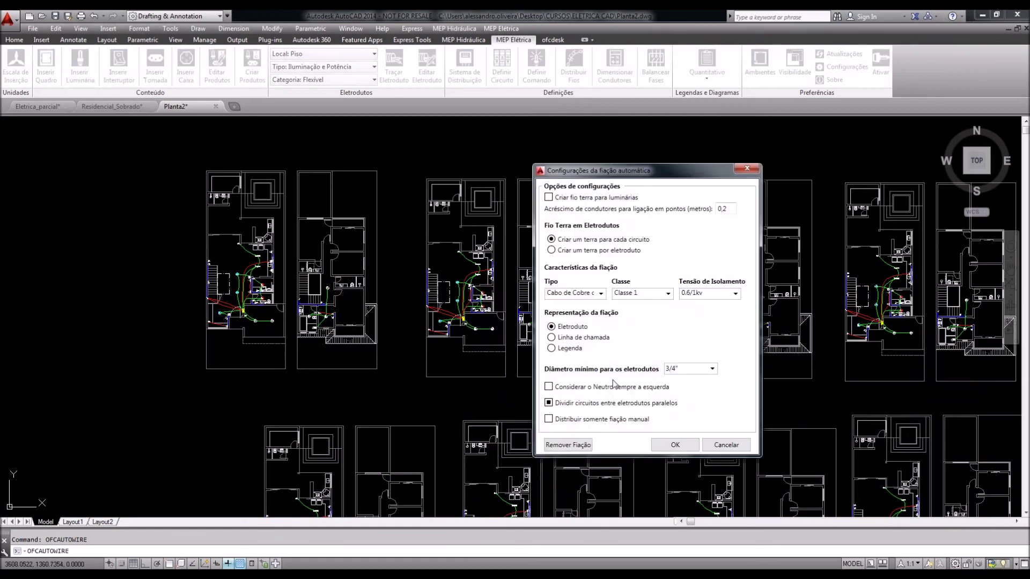
left_click(675, 445)
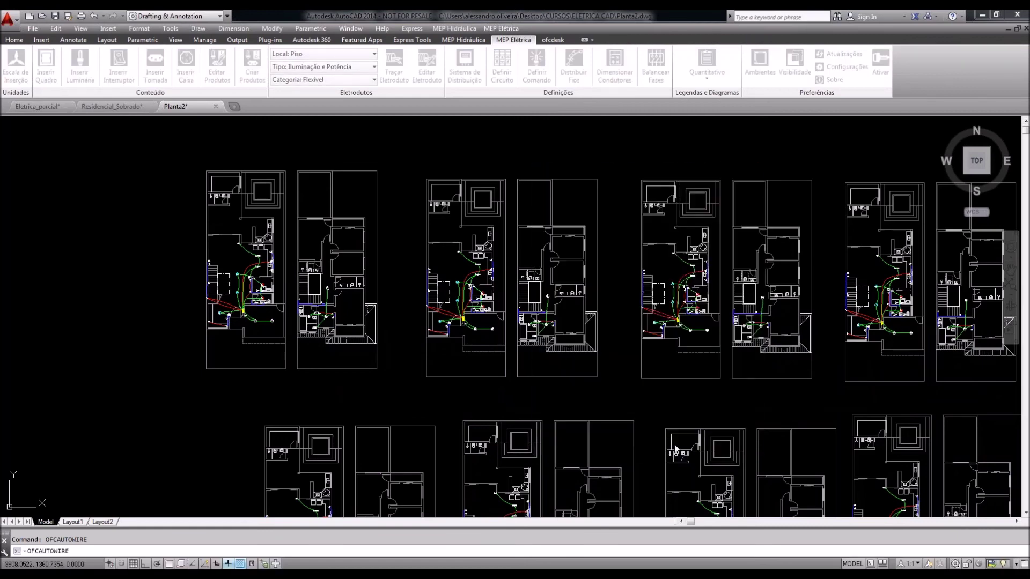
left_click(351, 275)
Inspect the redistributed wire annotations along the conduits in the copied floor plans
scroll(228, 294, "up", 4)
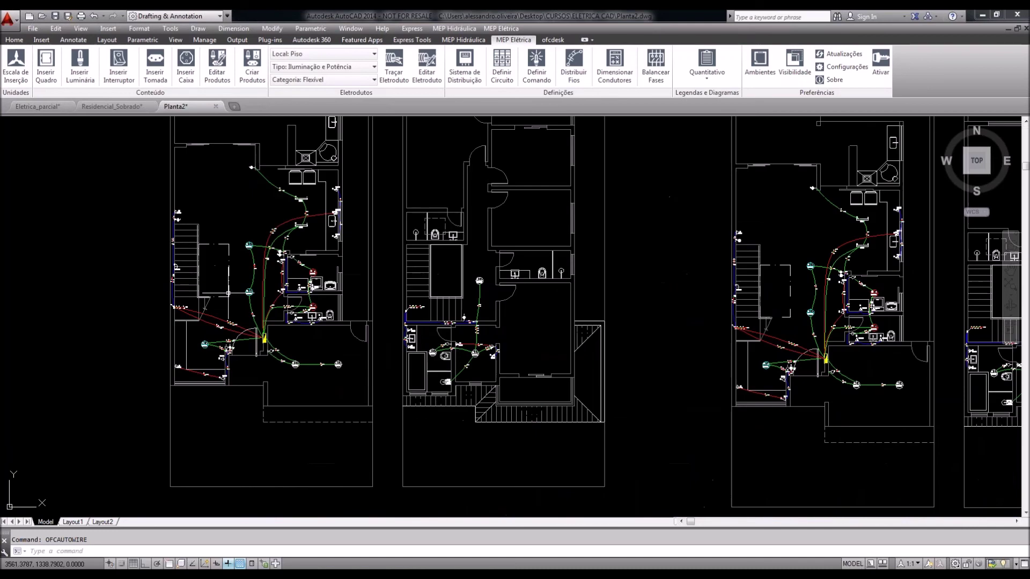
scroll(228, 294, "up", 4)
scroll(257, 304, "down", 14)
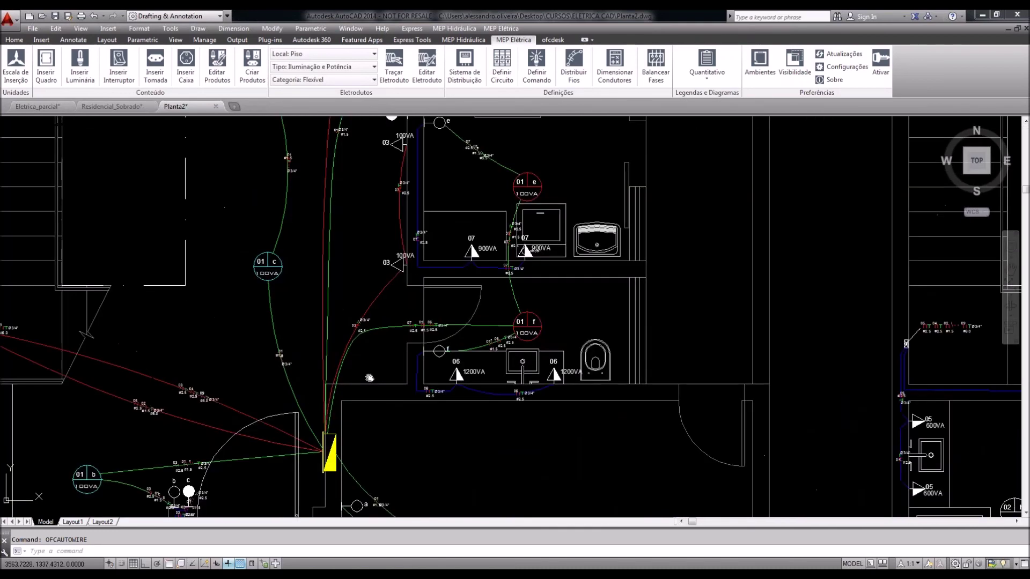
scroll(444, 358, "up", 2)
scroll(445, 357, "up", 2)
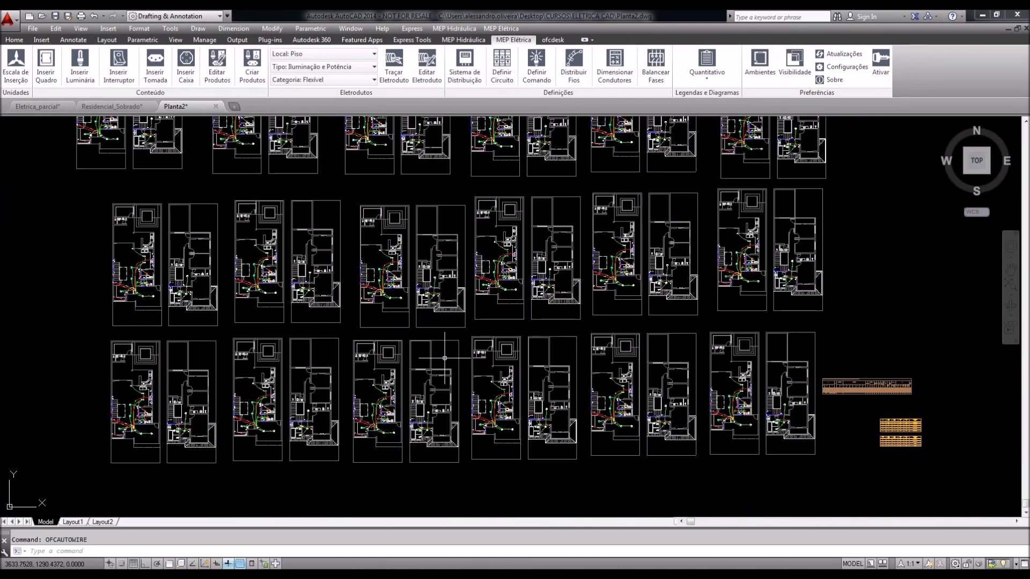
middle_click_drag(489, 340, 496, 374)
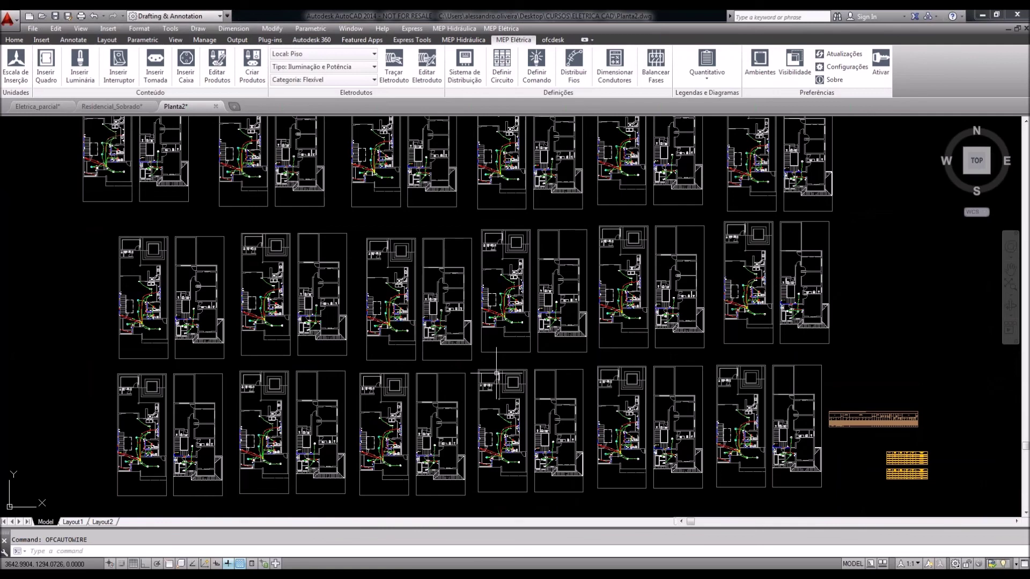
scroll(277, 301, "up", 6)
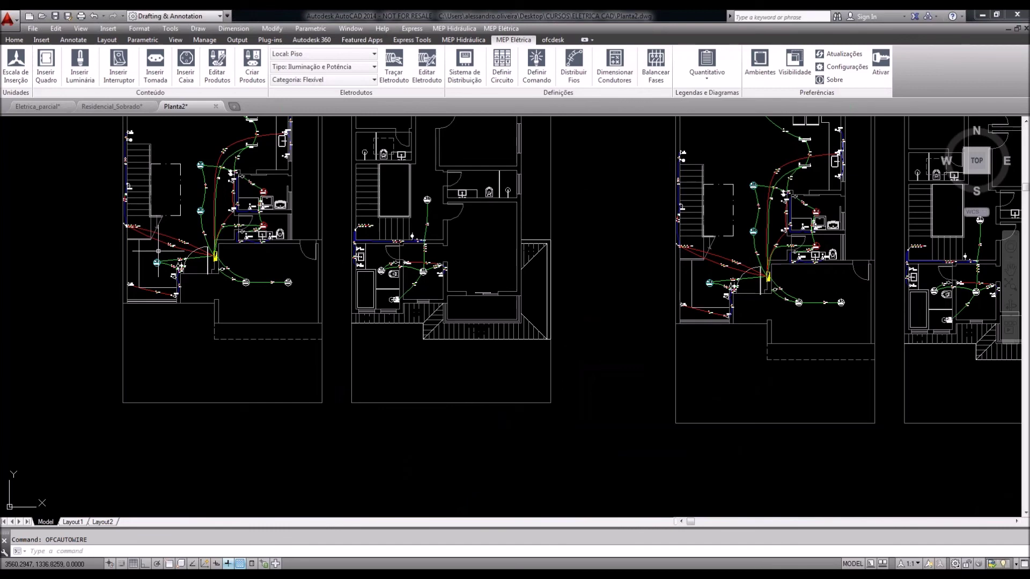
Review the apparent power and power factor of the lower 100VA outlet on circuit 03 in the kit editor
scroll(158, 251, "up", 5)
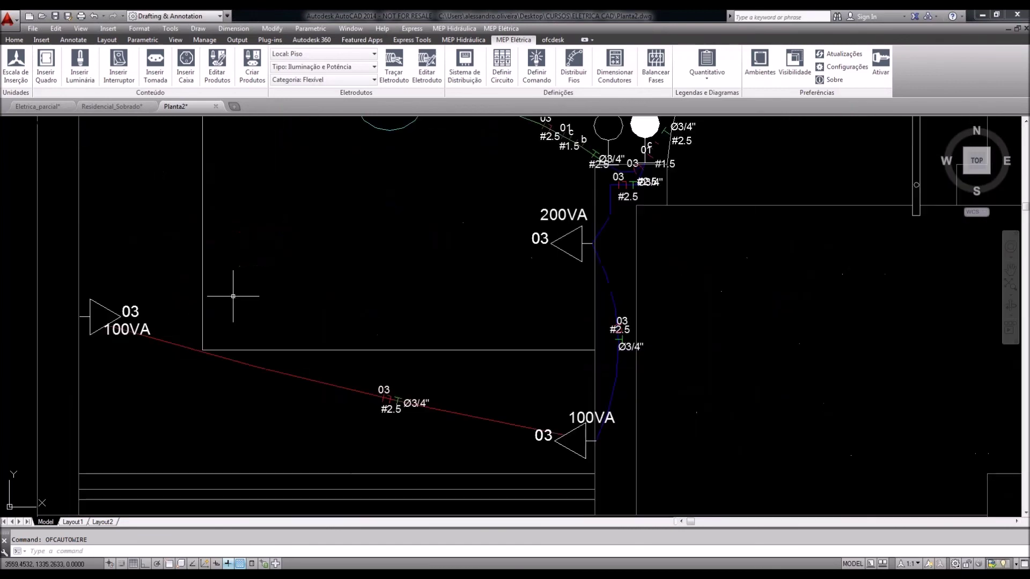
scroll(233, 296, "down", 2)
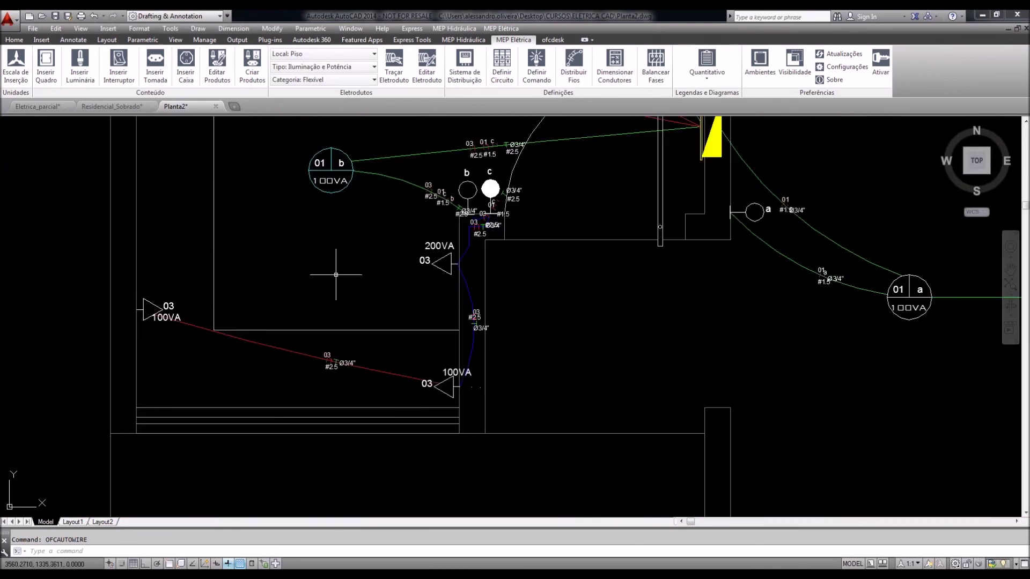
left_click(217, 65)
left_click(533, 423)
left_click(405, 356)
key("Return")
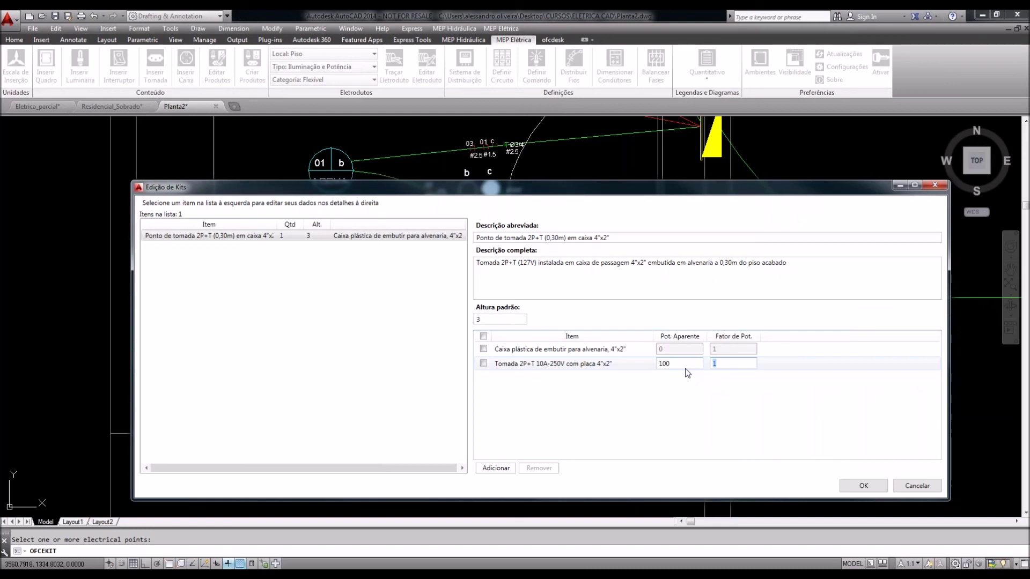
left_click(862, 486)
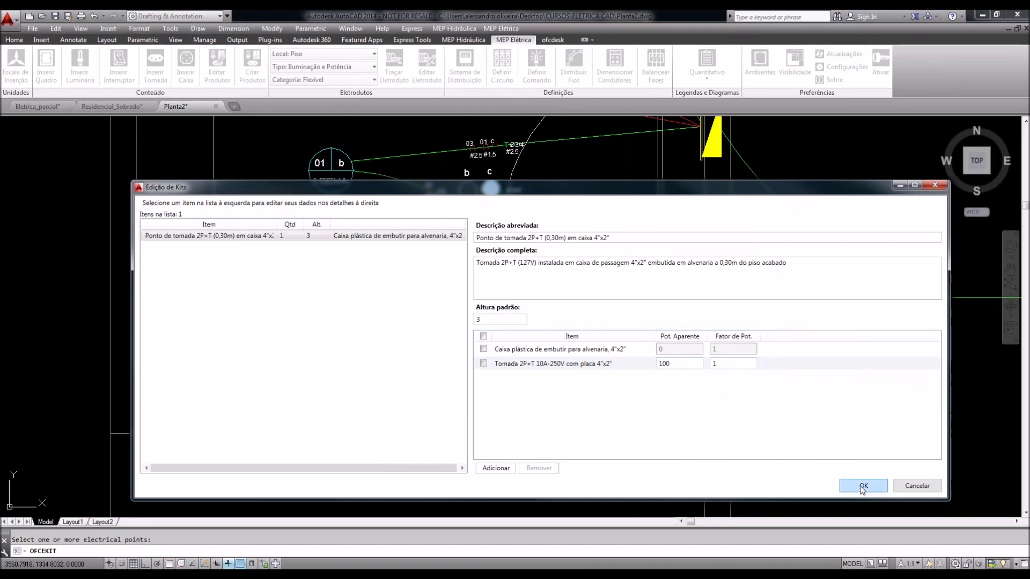
Examine the wiring annotations across the copied floor plans, focusing on the conduit that carries circuits 07, 01 and 06
scroll(424, 371, "down", 5)
scroll(425, 371, "down", 10)
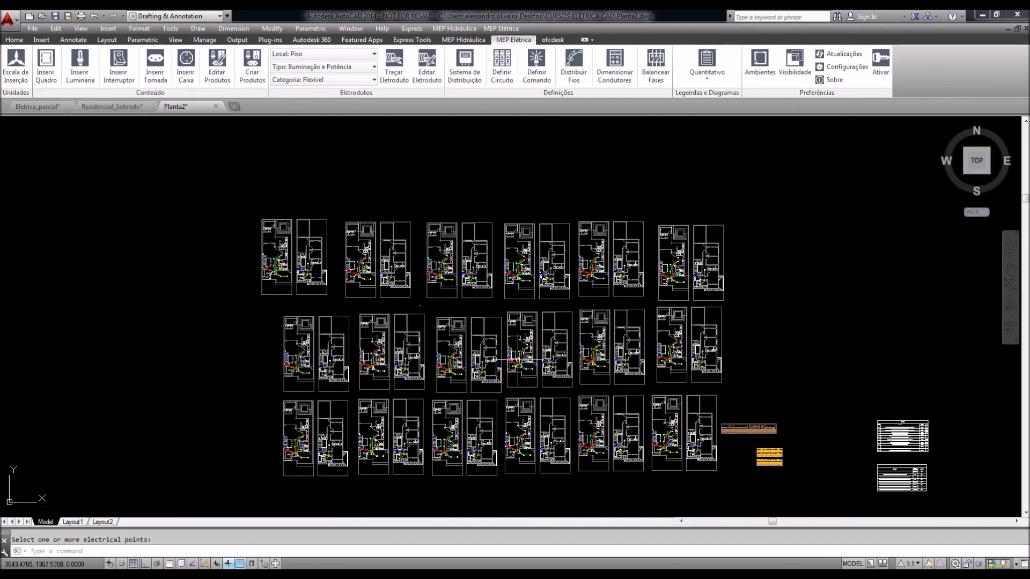
scroll(535, 321, "up", 2)
scroll(797, 502, "up", 4)
scroll(671, 439, "up", 4)
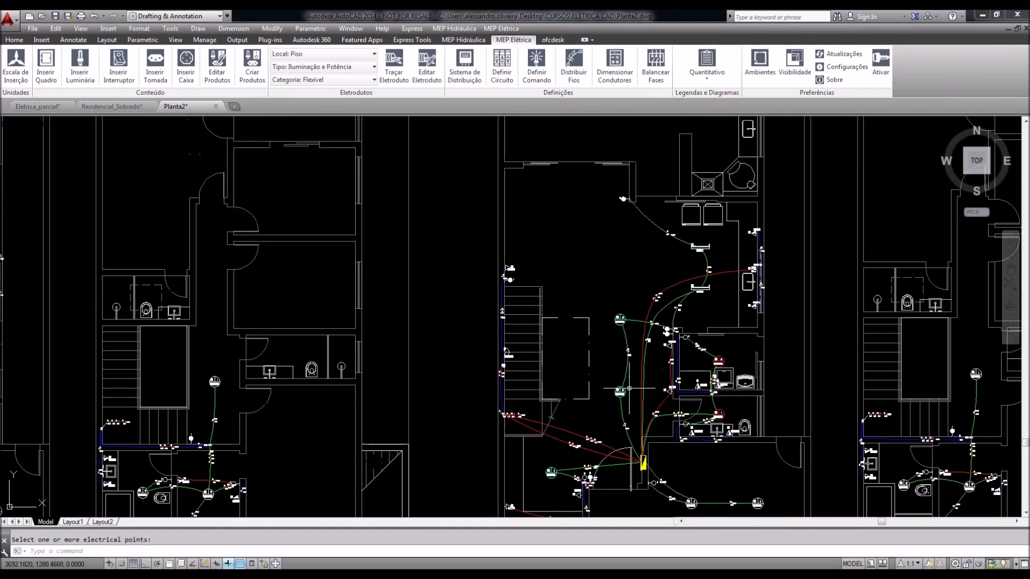
scroll(671, 440, "down", 2)
scroll(646, 420, "up", 4)
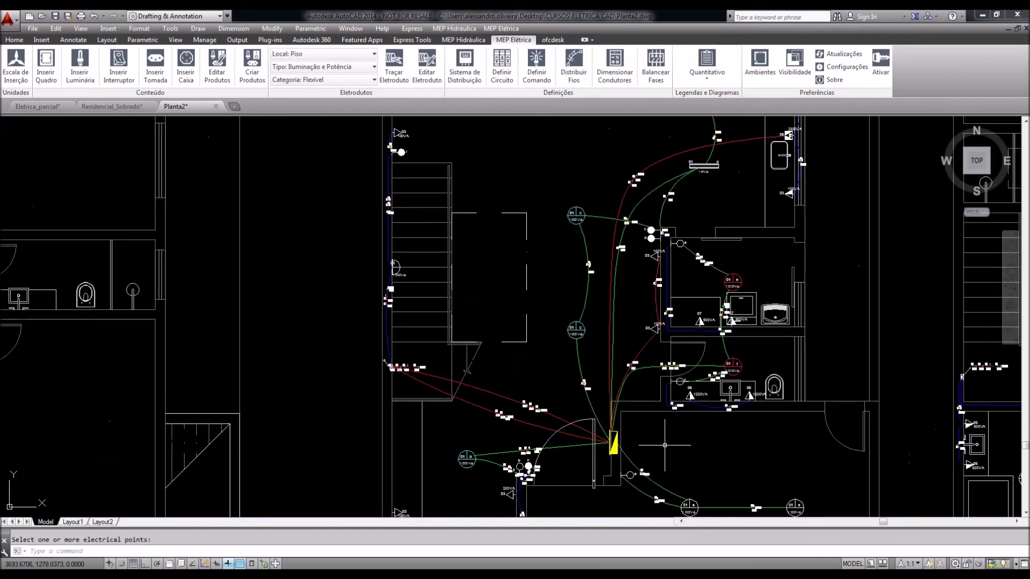
scroll(664, 445, "down", 2)
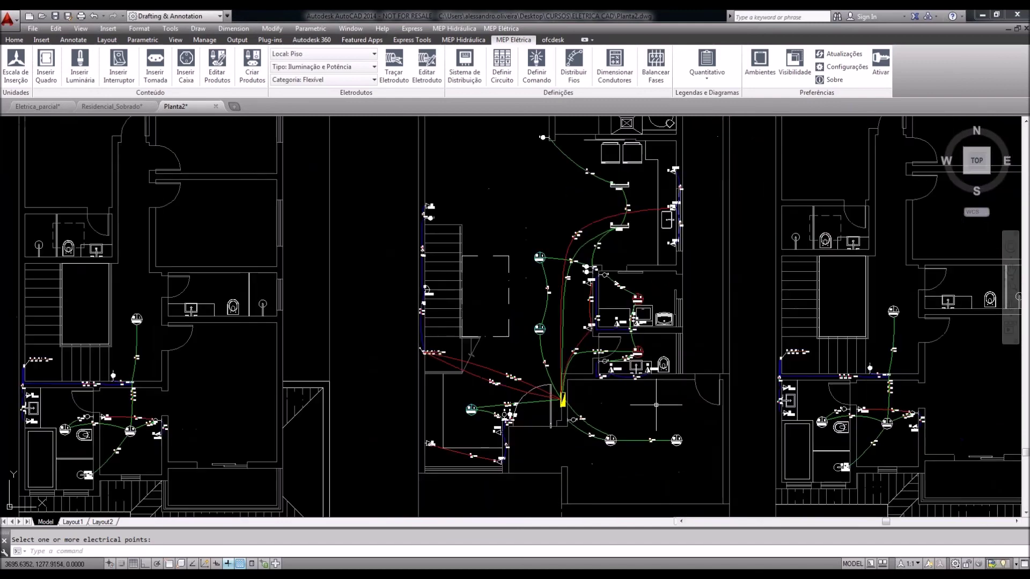
middle_click_drag(649, 413, 725, 421)
scroll(724, 422, "down", 1)
scroll(671, 412, "down", 2)
mouse_move(919, 383)
middle_mouse_down()
mouse_move(557, 332)
mouse_move(134, 309)
middle_mouse_up()
scroll(501, 363, "down", 4)
middle_click_drag(501, 363, 726, 379)
scroll(375, 364, "up", 8)
mouse_move(375, 364)
middle_mouse_down()
mouse_move(400, 363)
mouse_move(502, 406)
middle_mouse_up()
scroll(401, 363, "up", 4)
scroll(502, 406, "up", 5)
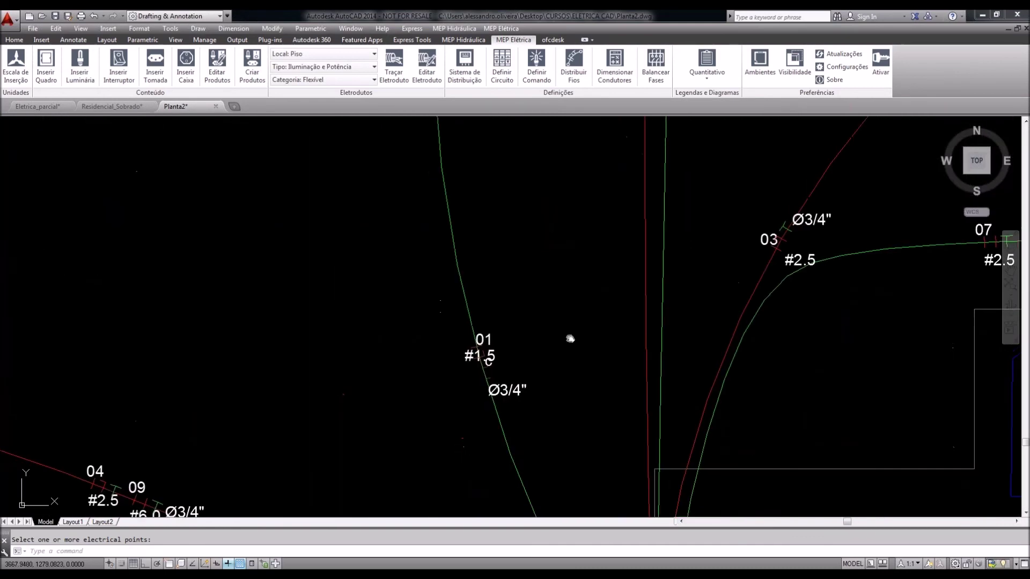
middle_click_drag(665, 310, 444, 363)
scroll(561, 335, "up", 4)
mouse_move(814, 310)
middle_mouse_down()
mouse_move(562, 336)
mouse_move(519, 363)
middle_mouse_up()
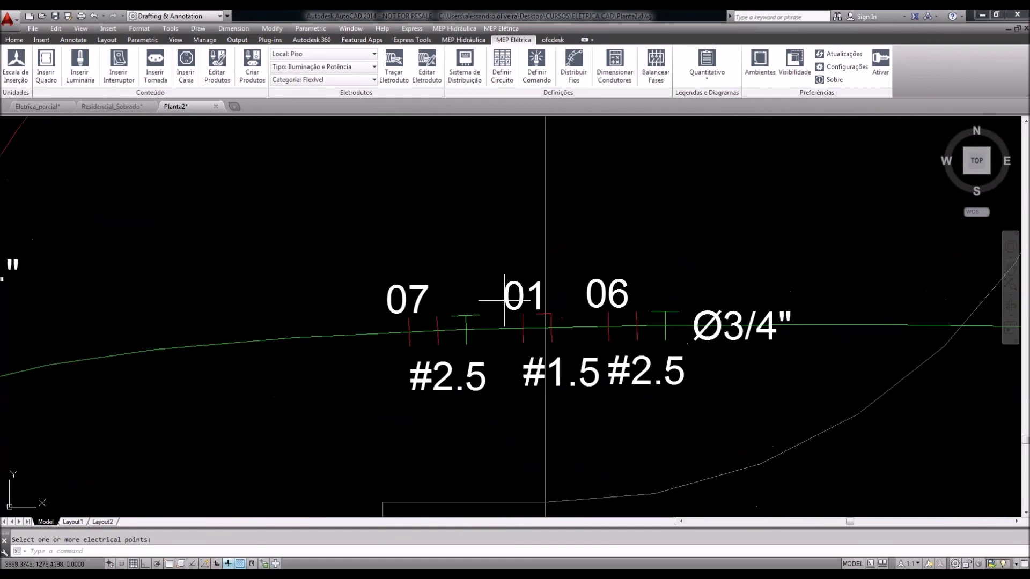
Set the conductor section of lighting circuits 01 and 02 to 2.5 mm² in the QDTERREO panel, accepting the oversizing
left_click(626, 80)
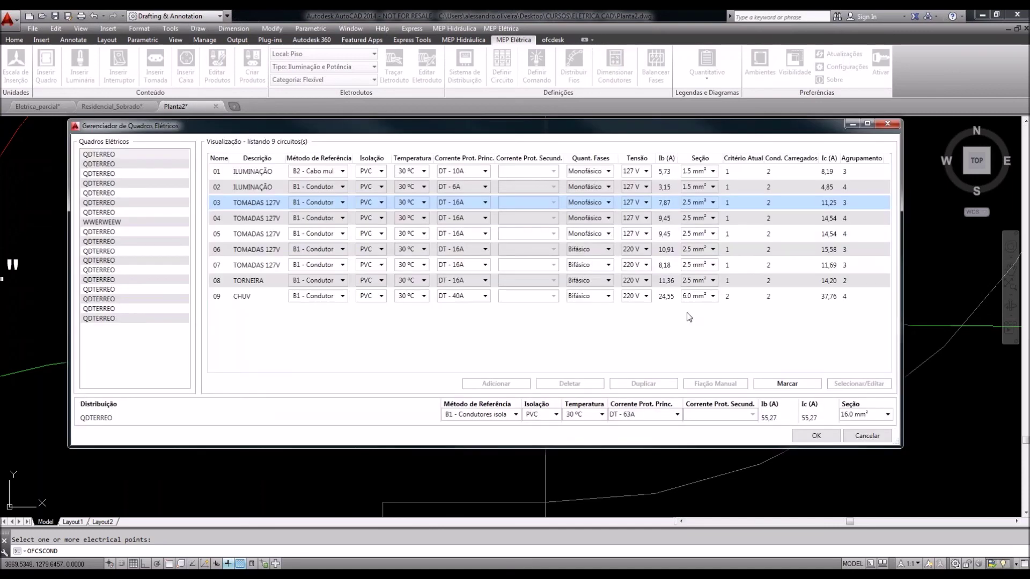
mouse_move(748, 163)
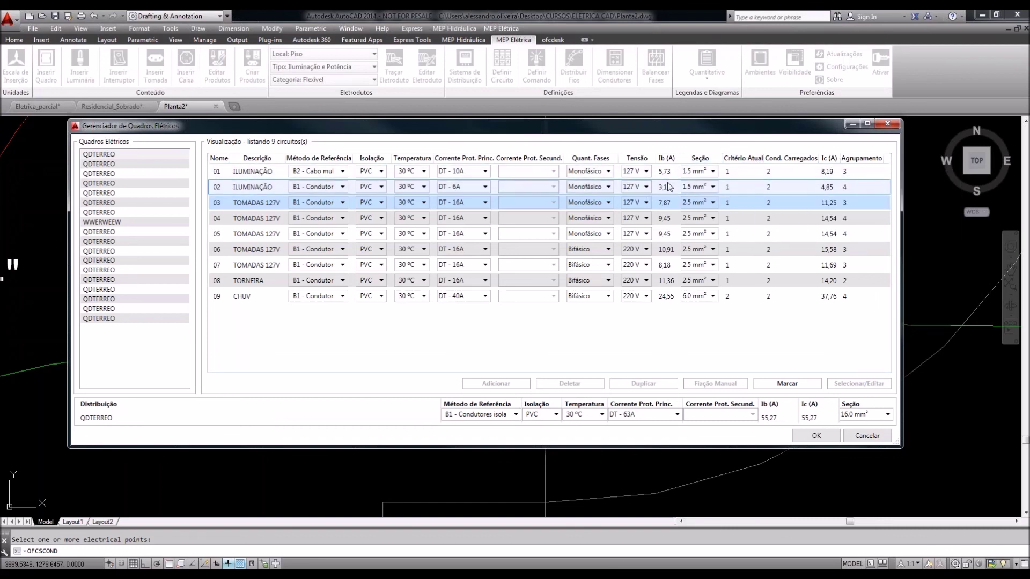
left_click(713, 172)
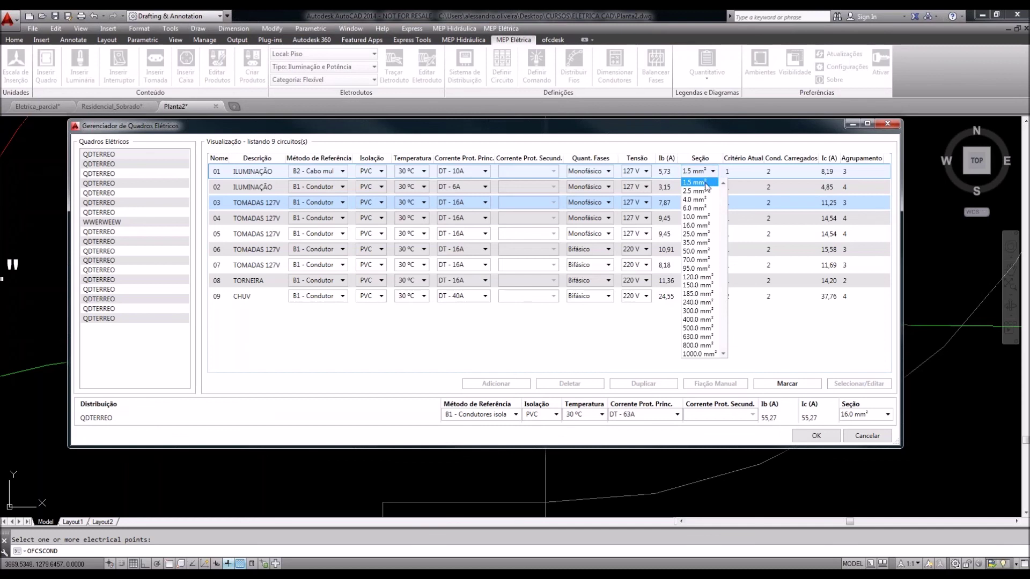
left_click(700, 191)
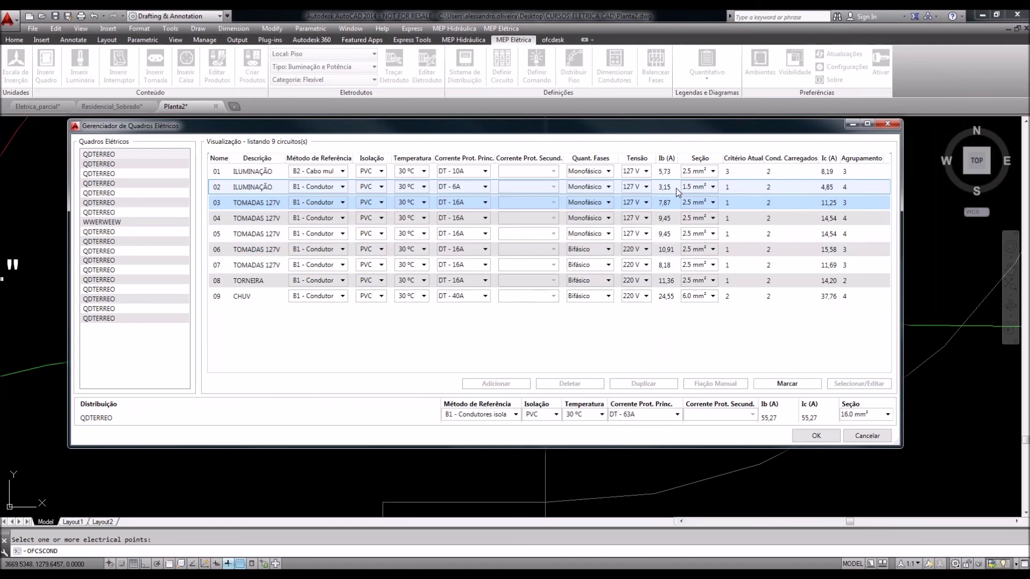
left_click(697, 203)
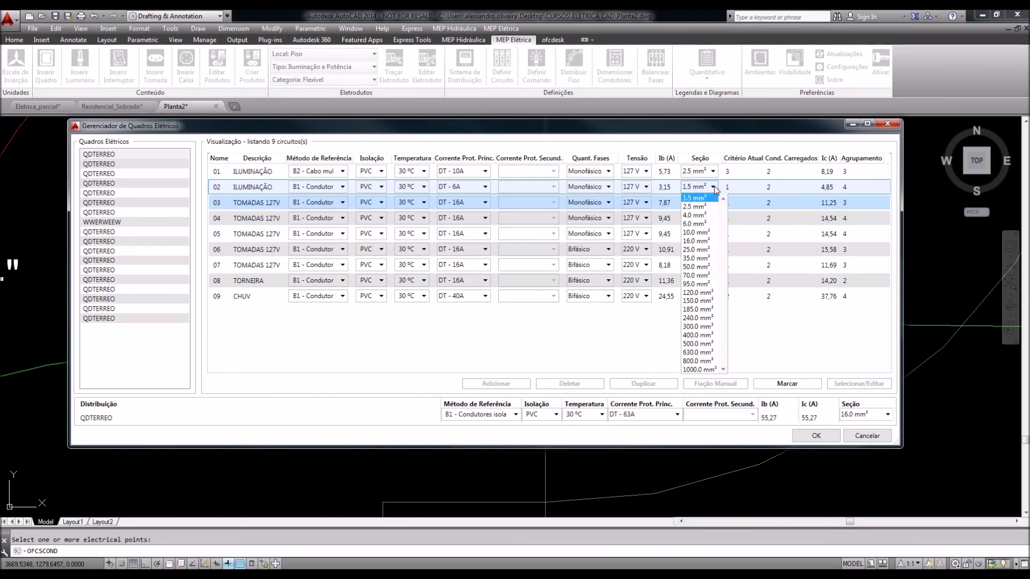
left_click(701, 211)
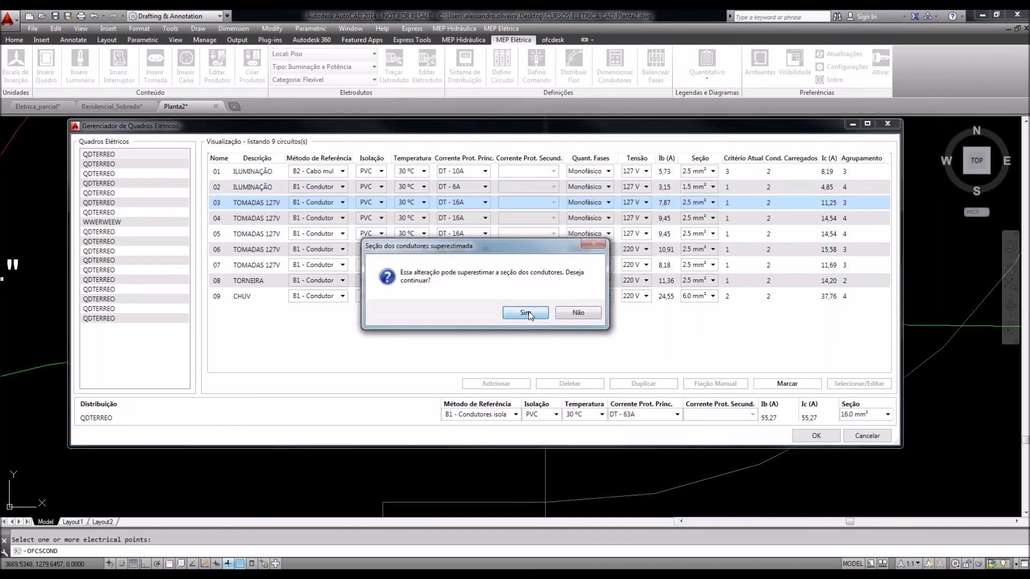
left_click(529, 315)
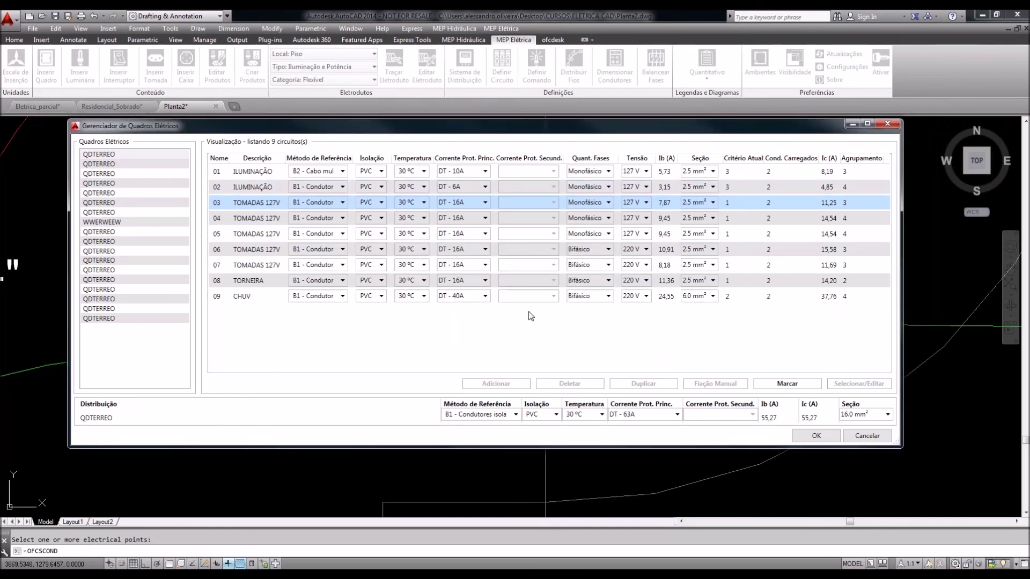
left_click(816, 436)
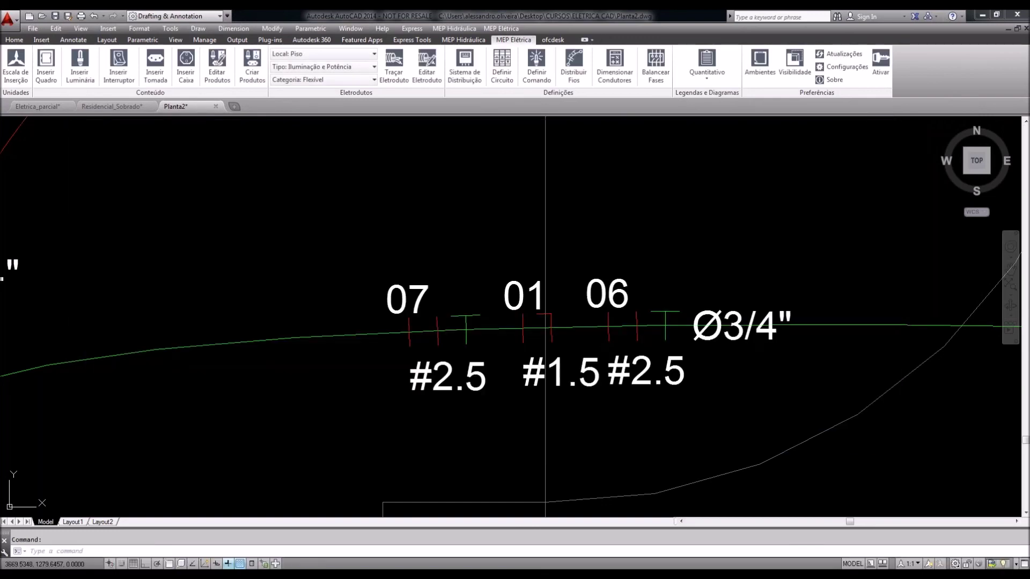
Check the wire annotations on the conduit of circuits 07, 01 and 06, and look over the copied floor plans
scroll(604, 348, "down", 2)
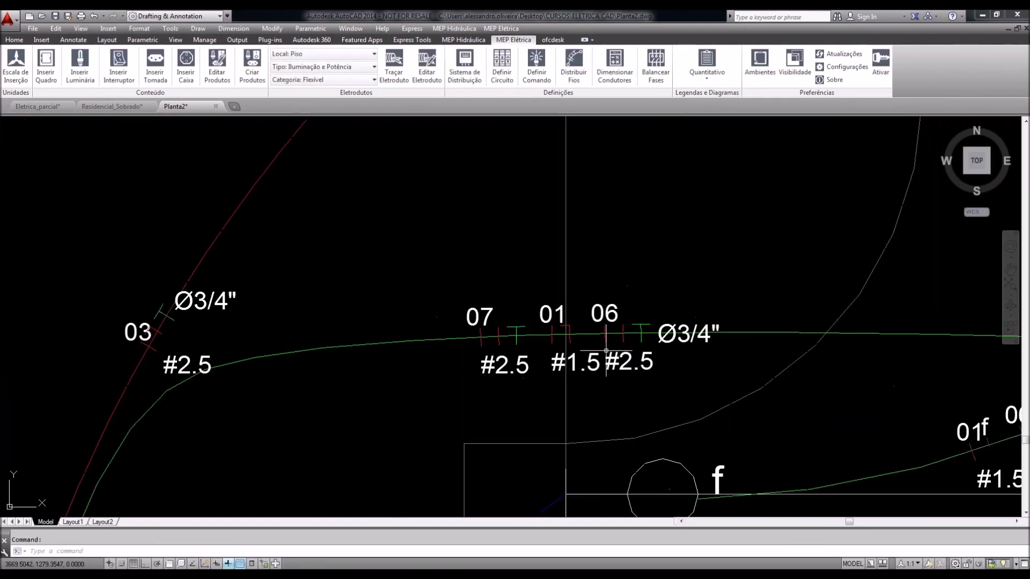
scroll(606, 351, "down", 10)
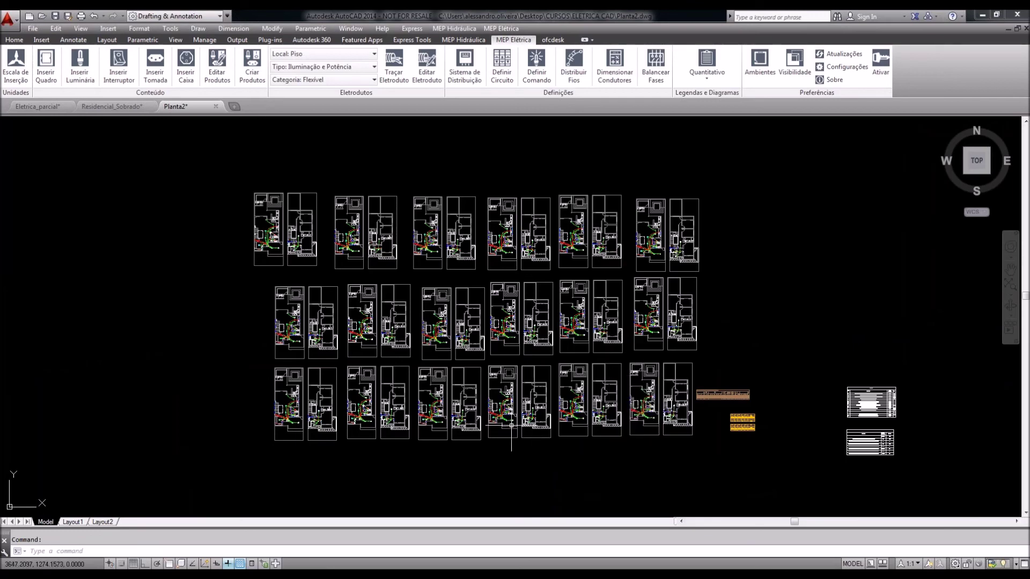
scroll(512, 425, "up", 2)
scroll(510, 426, "up", 5)
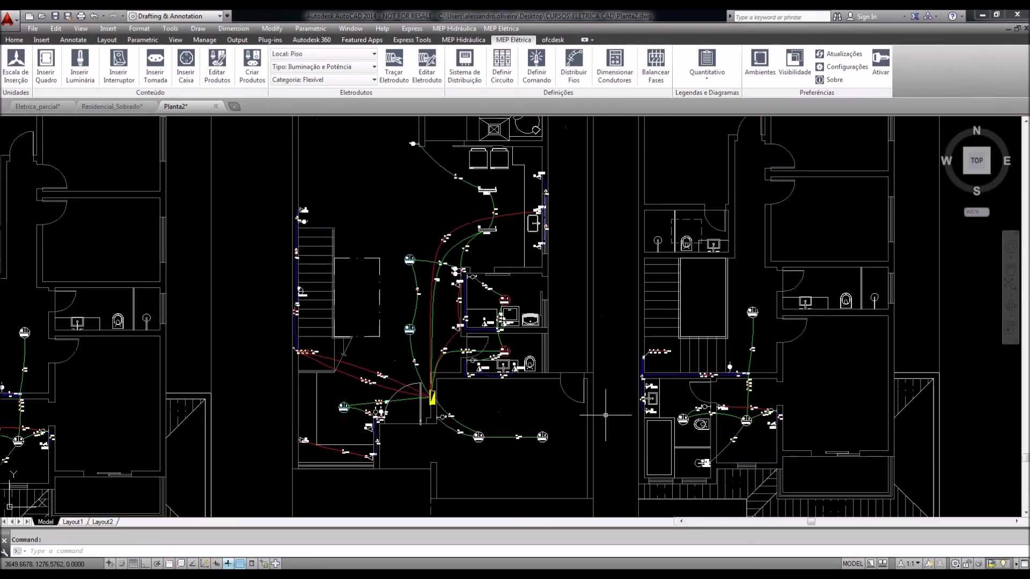
scroll(378, 383, "up", 2)
scroll(386, 384, "down", 2)
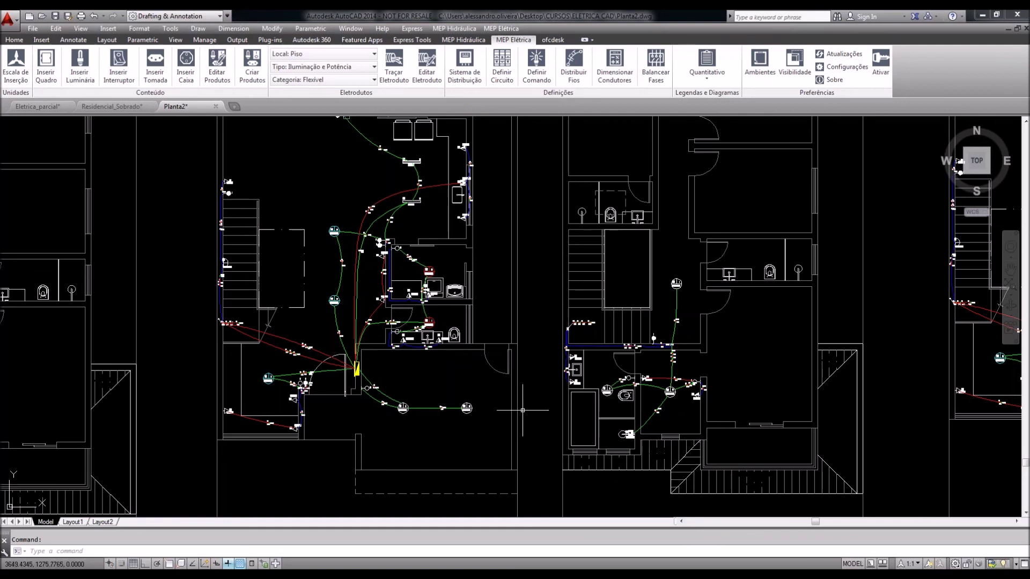
mouse_move(491, 417)
middle_mouse_down()
mouse_move(499, 425)
mouse_move(546, 406)
middle_mouse_up()
Rename switching command a to AA for the switch and the two 100VA lights it controls beside the panel
left_click(536, 65)
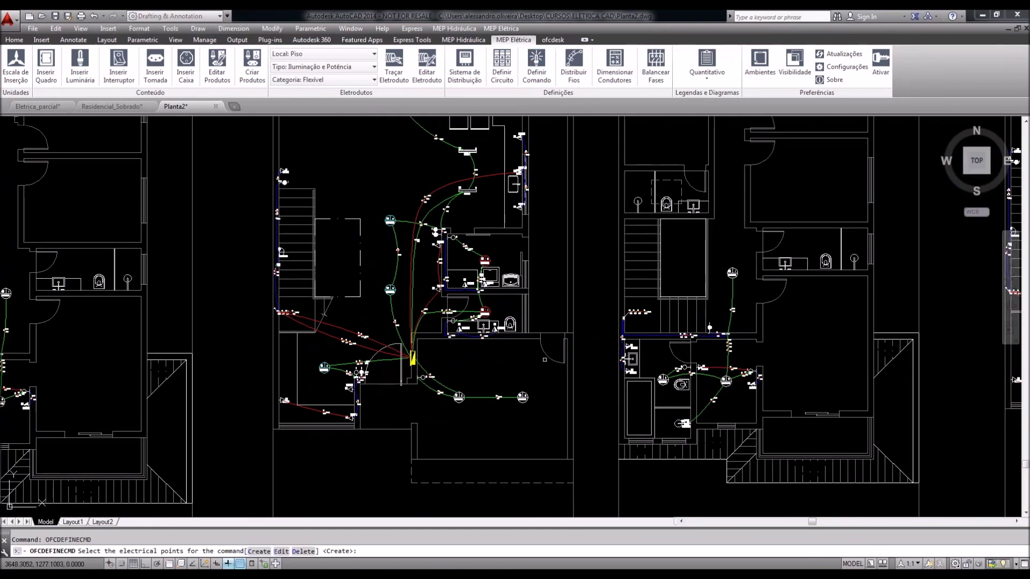
middle_click_drag(544, 360, 542, 348)
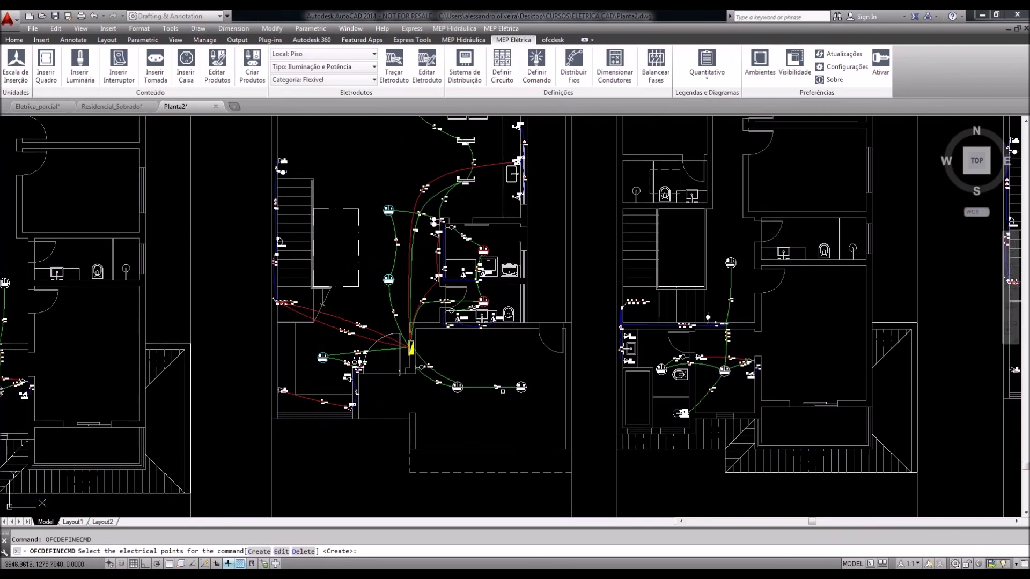
scroll(499, 391, "up", 6)
left_click(701, 436)
left_click(184, 223)
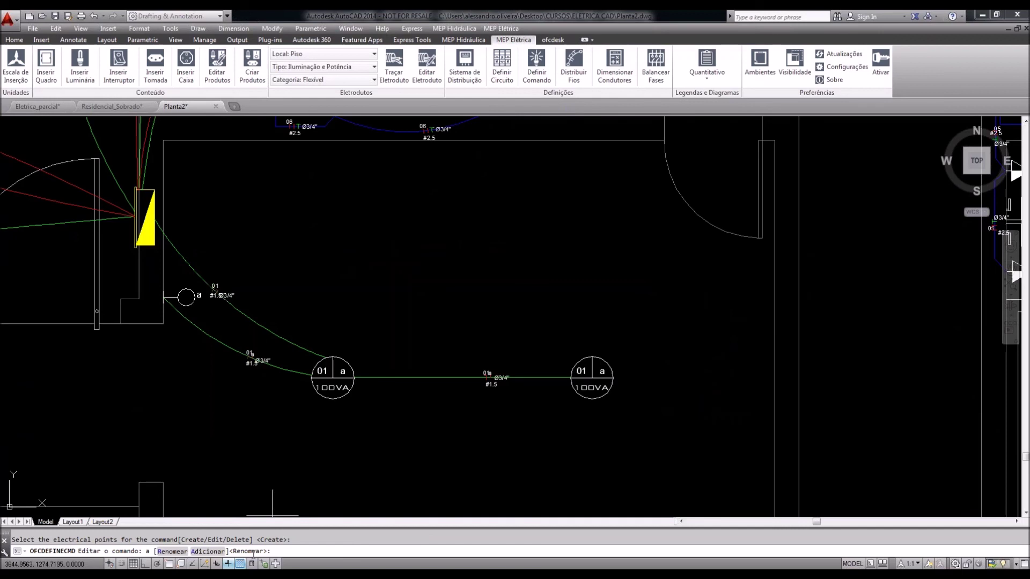
type("R")
key("Return")
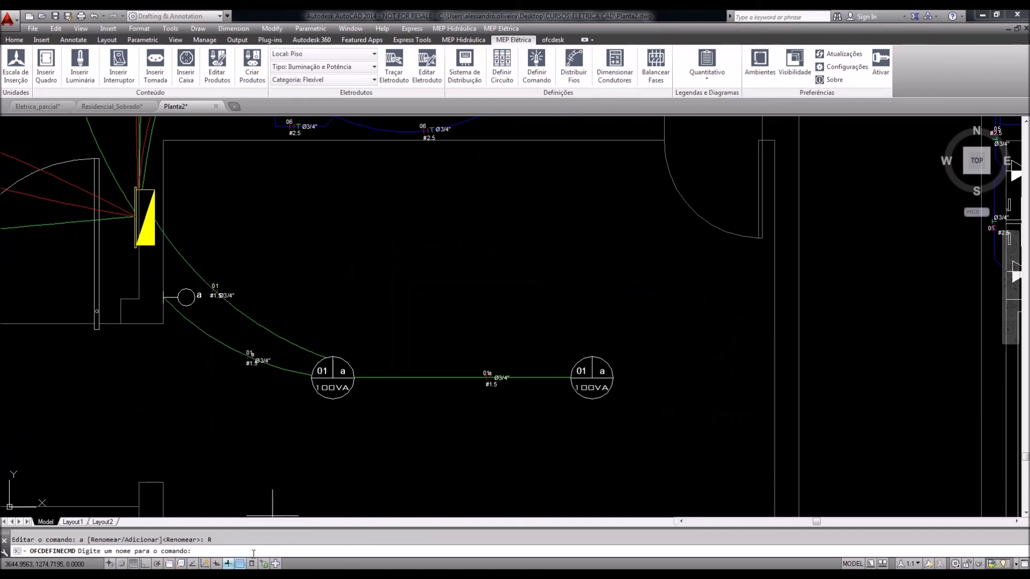
type("AA")
key("Return")
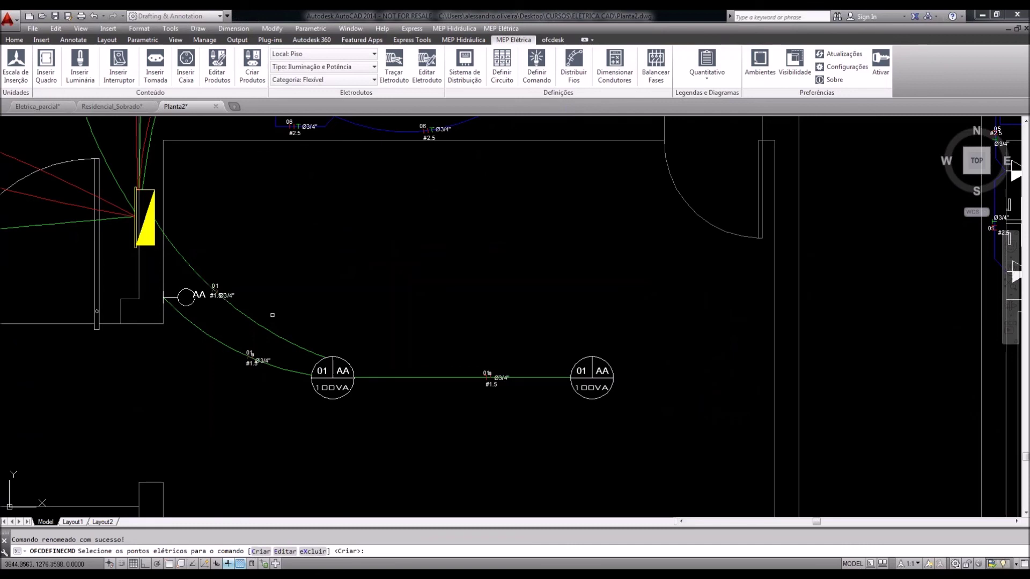
middle_click_drag(273, 315, 302, 283)
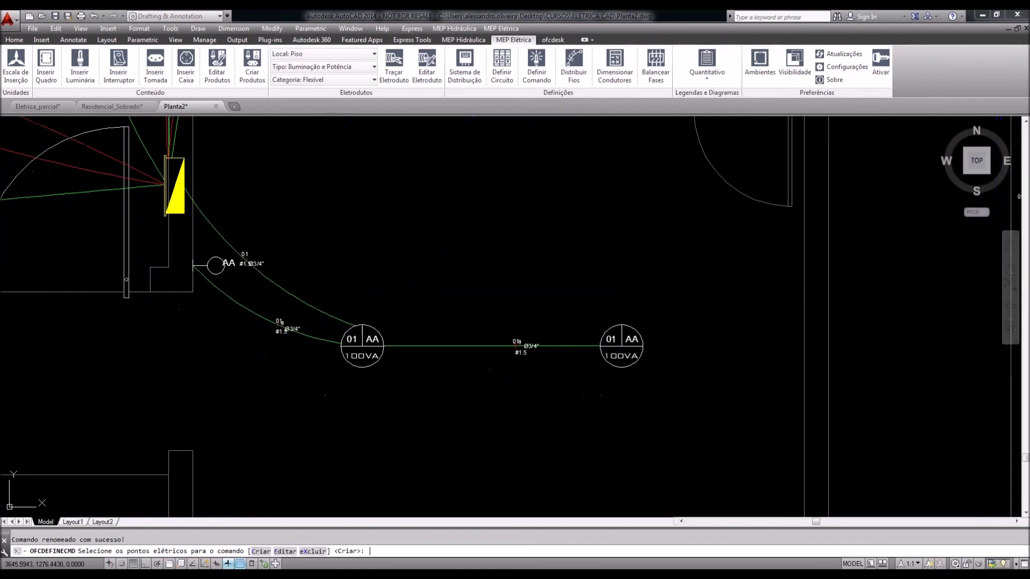
key("Escape")
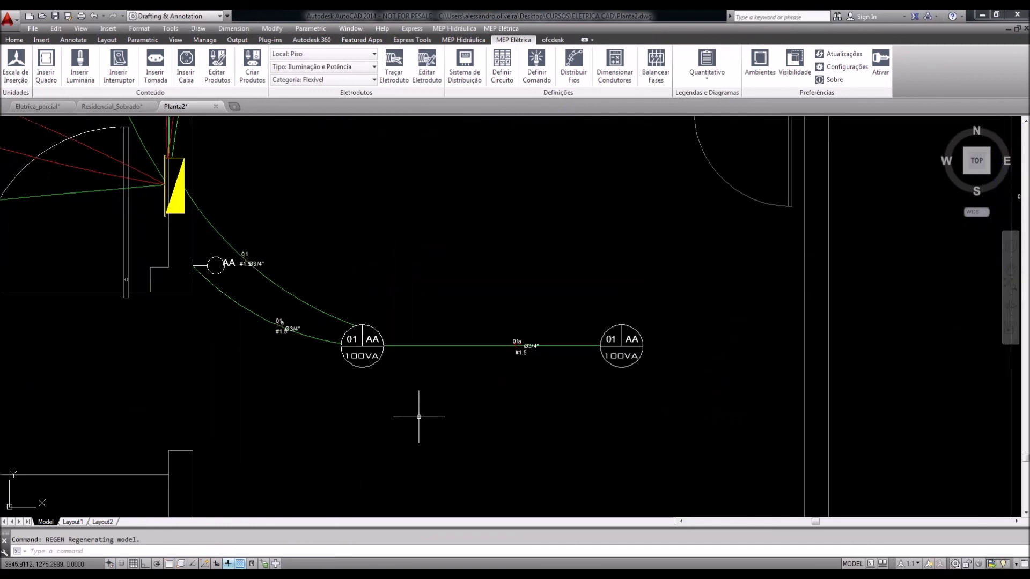
Rename switching command AA to 1A for the switch and its two 100VA lights on circuit 01
middle_click_drag(464, 408, 488, 421)
middle_click_drag(385, 343, 398, 343)
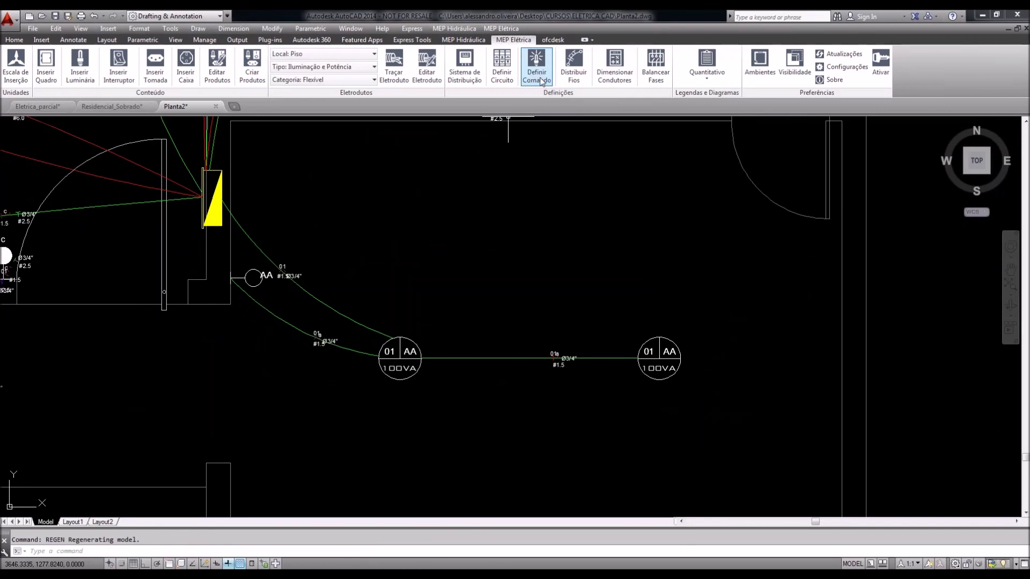
left_click(539, 75)
left_click(724, 424)
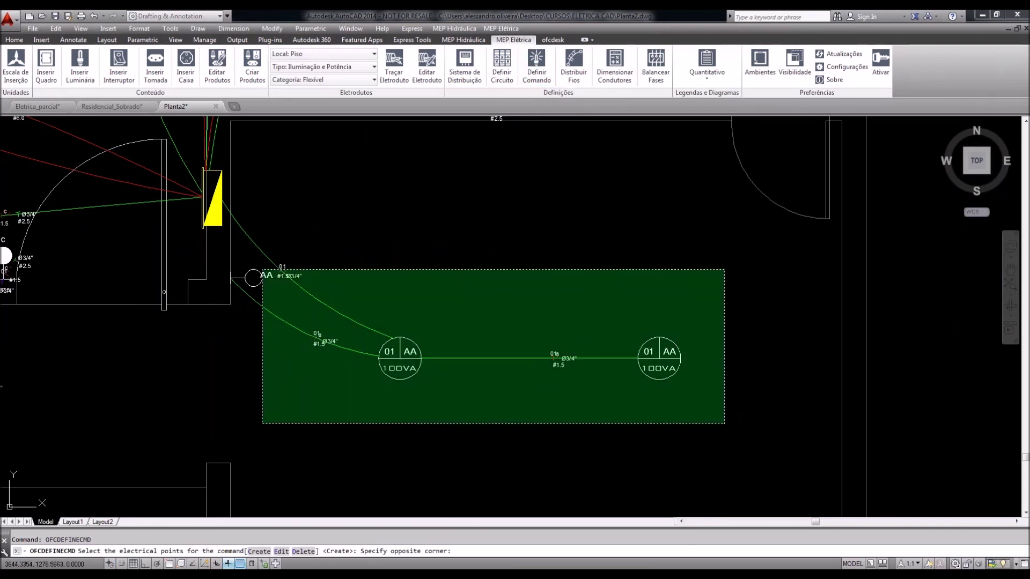
left_click(243, 254)
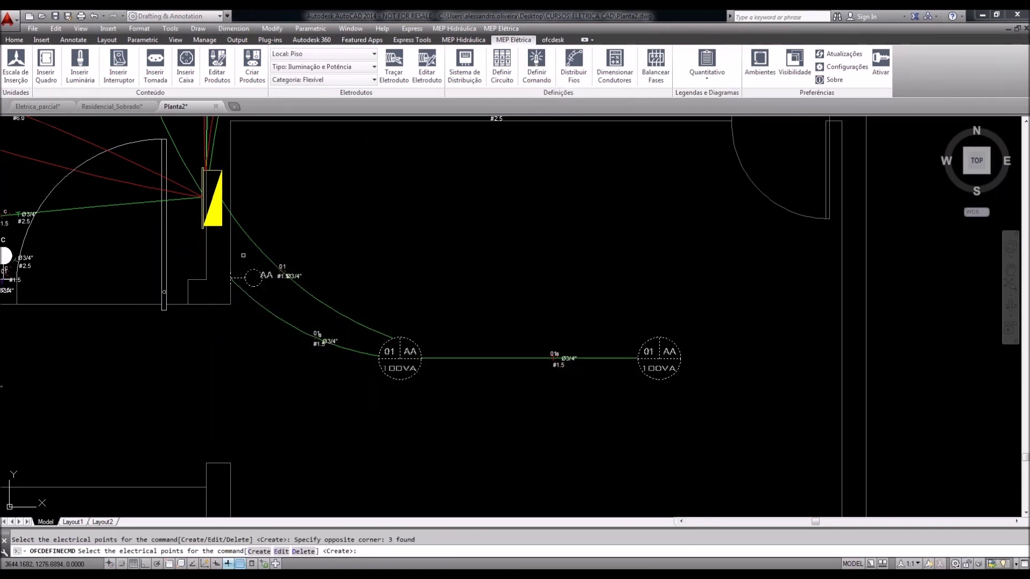
type("e")
key("Return")
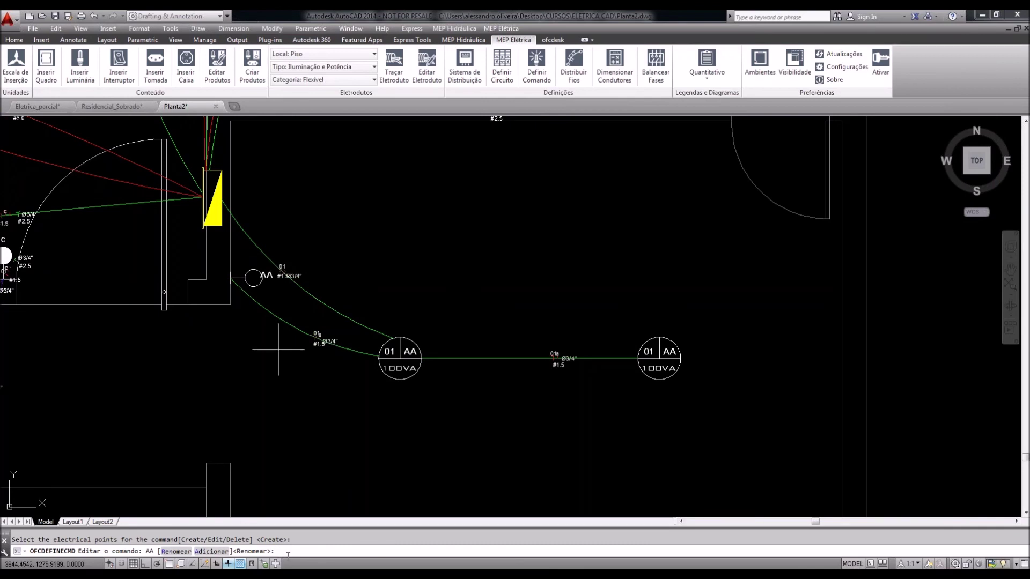
type("R")
key("Return")
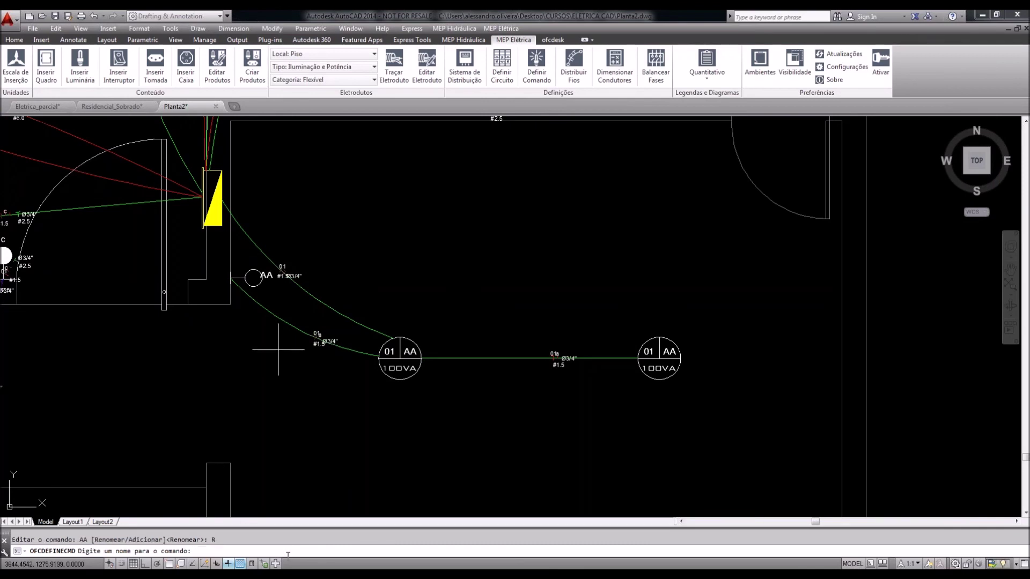
type("1A")
key("Return")
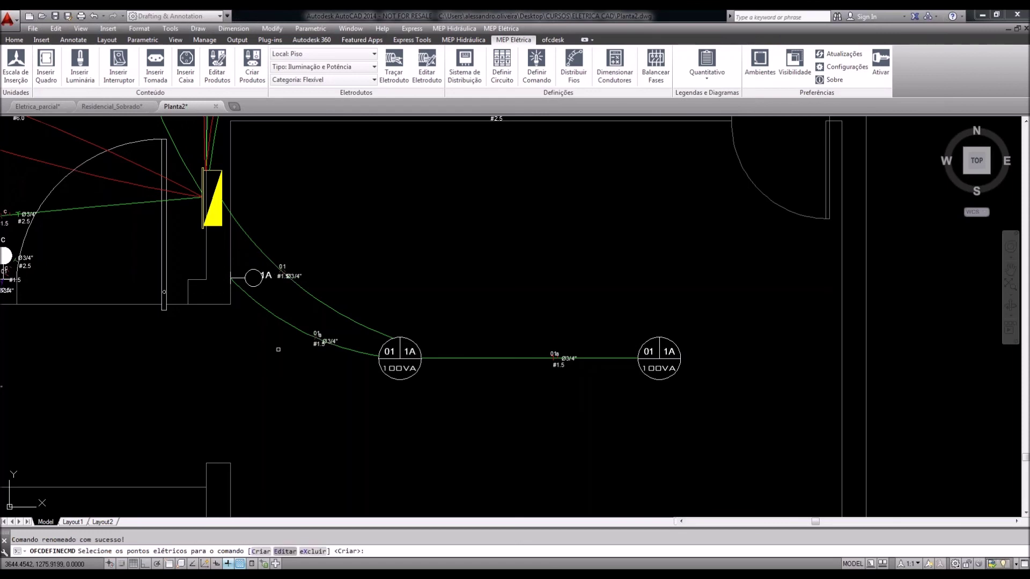
Examine the 1A command labels and conduit wire annotations on circuit 01's two 100VA lights, and review the full set of copied floor plans
scroll(411, 367, "up", 8)
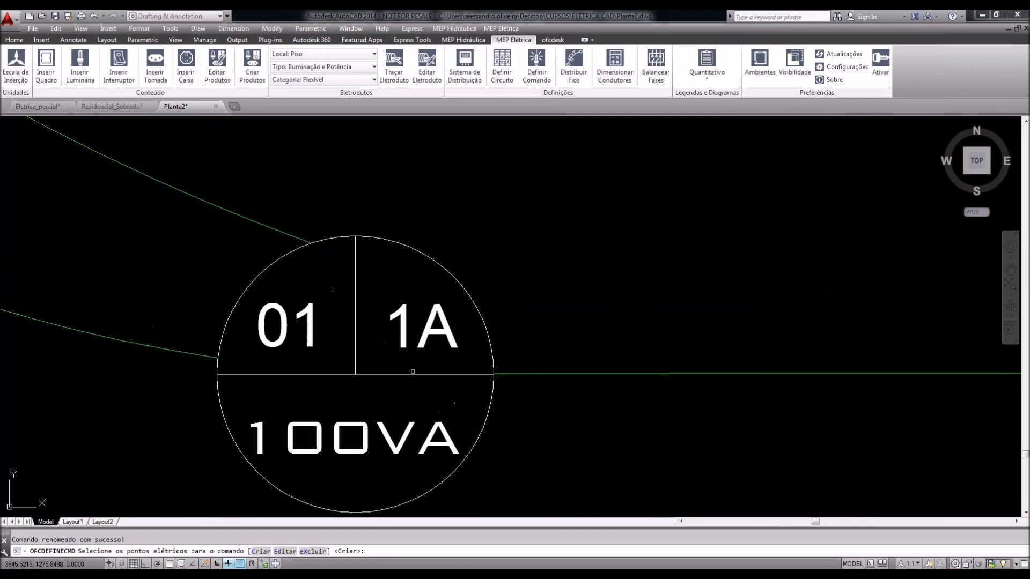
scroll(412, 366, "down", 8)
scroll(412, 367, "down", 2)
mouse_move(411, 367)
middle_mouse_down()
mouse_move(674, 320)
mouse_move(656, 350)
mouse_move(638, 354)
middle_mouse_up()
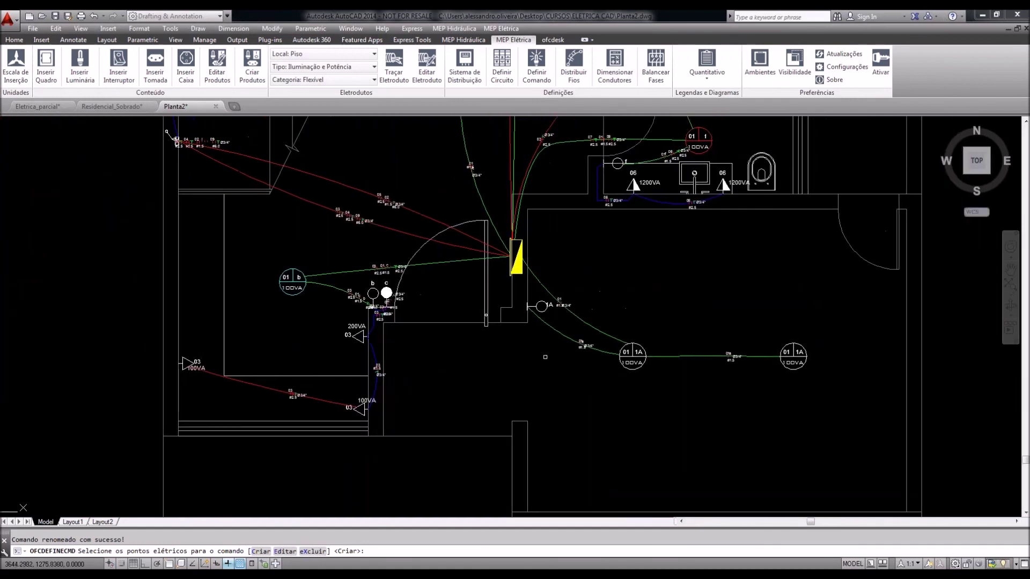
middle_click_drag(545, 357, 485, 366)
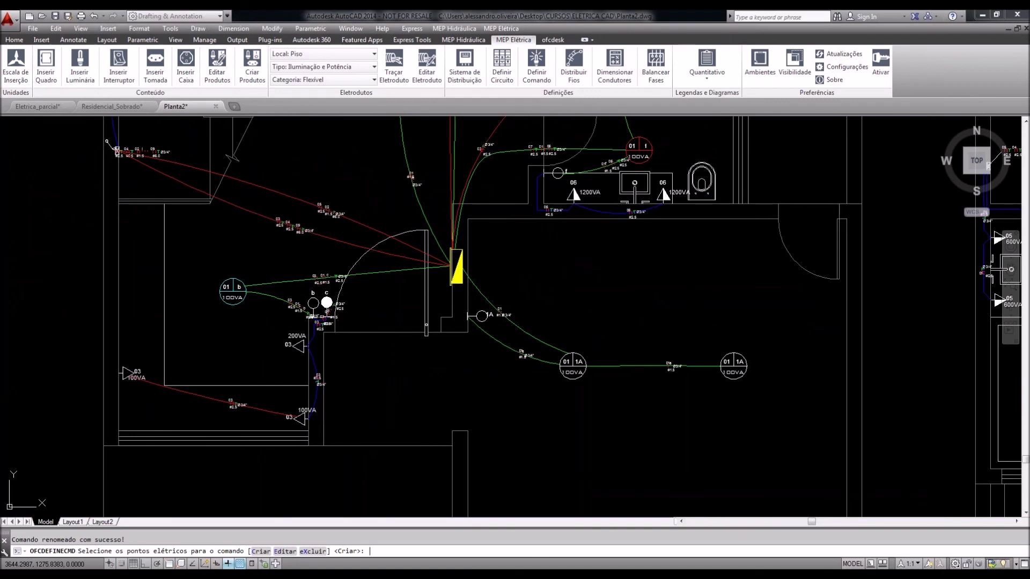
key("Escape")
scroll(603, 375, "up", 6)
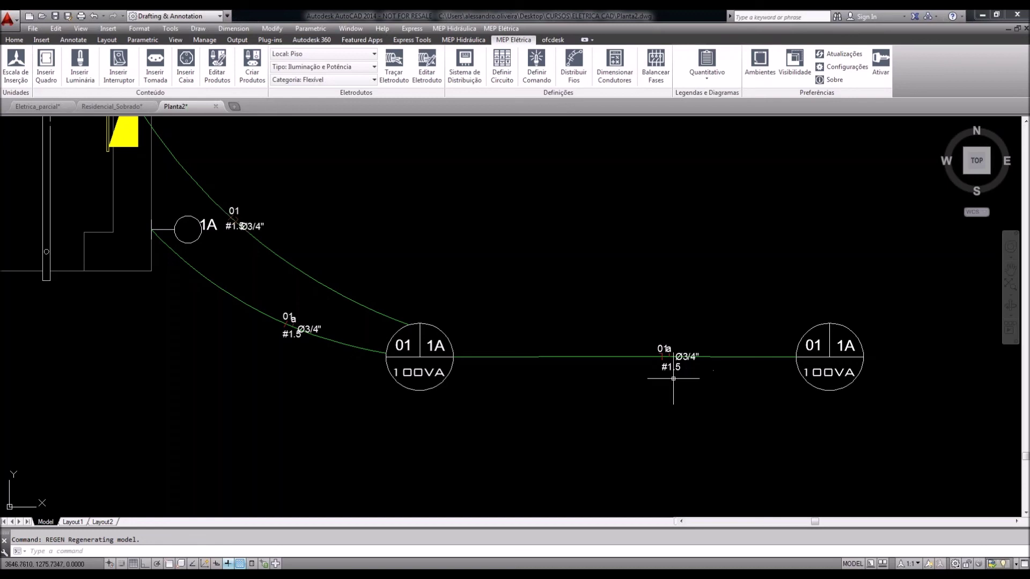
scroll(673, 379, "down", 5)
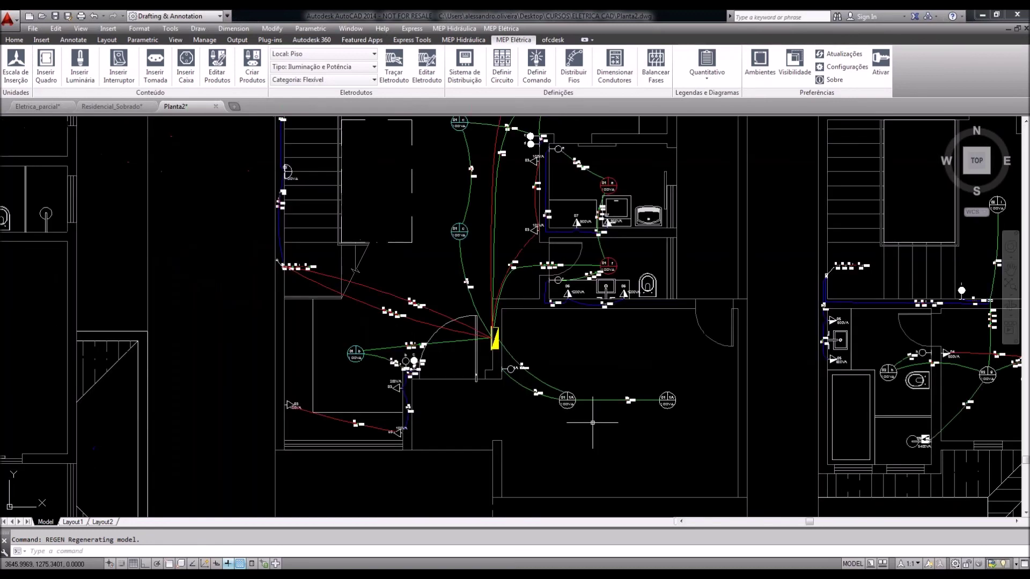
scroll(593, 423, "down", 4)
scroll(590, 420, "down", 5)
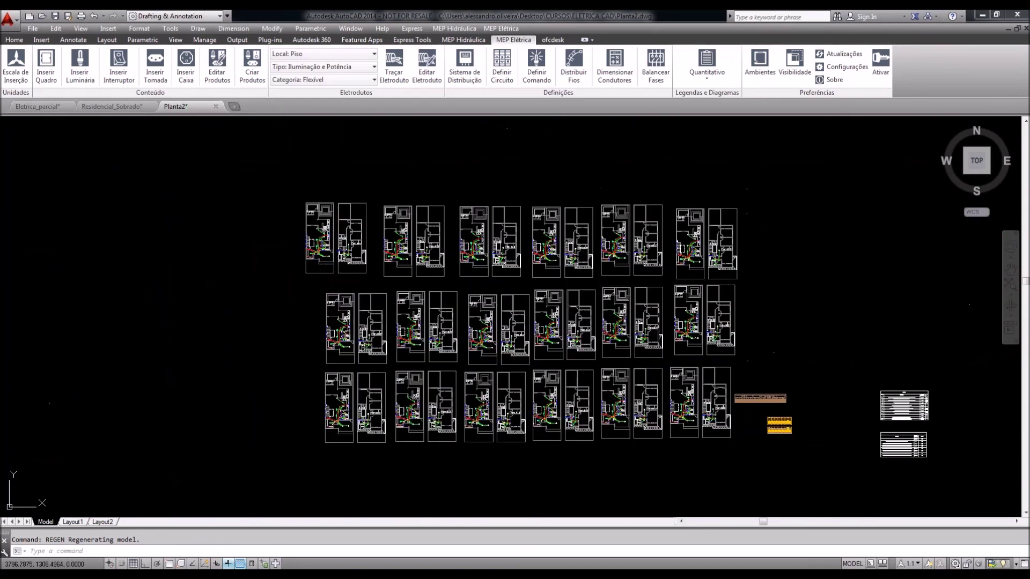